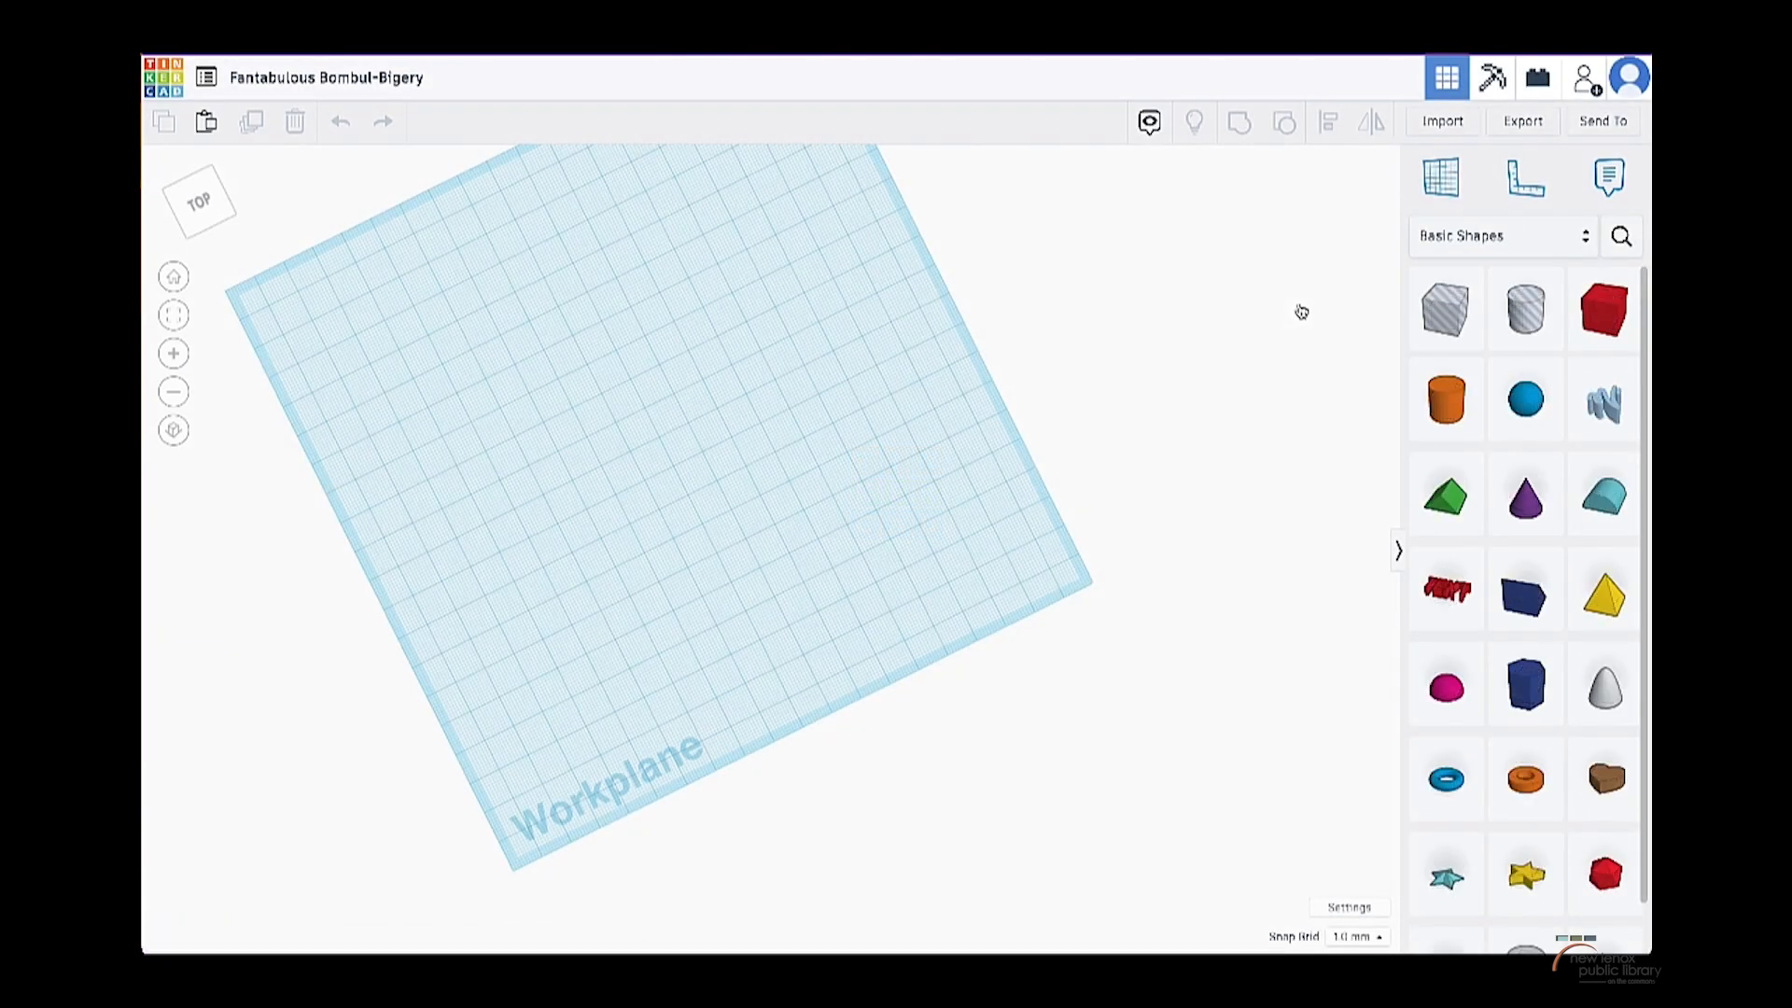
- Move both bubble wands together toward the workplane so the star wand overlaps its edge, and deselect them
scroll(971, 438, down, 3)
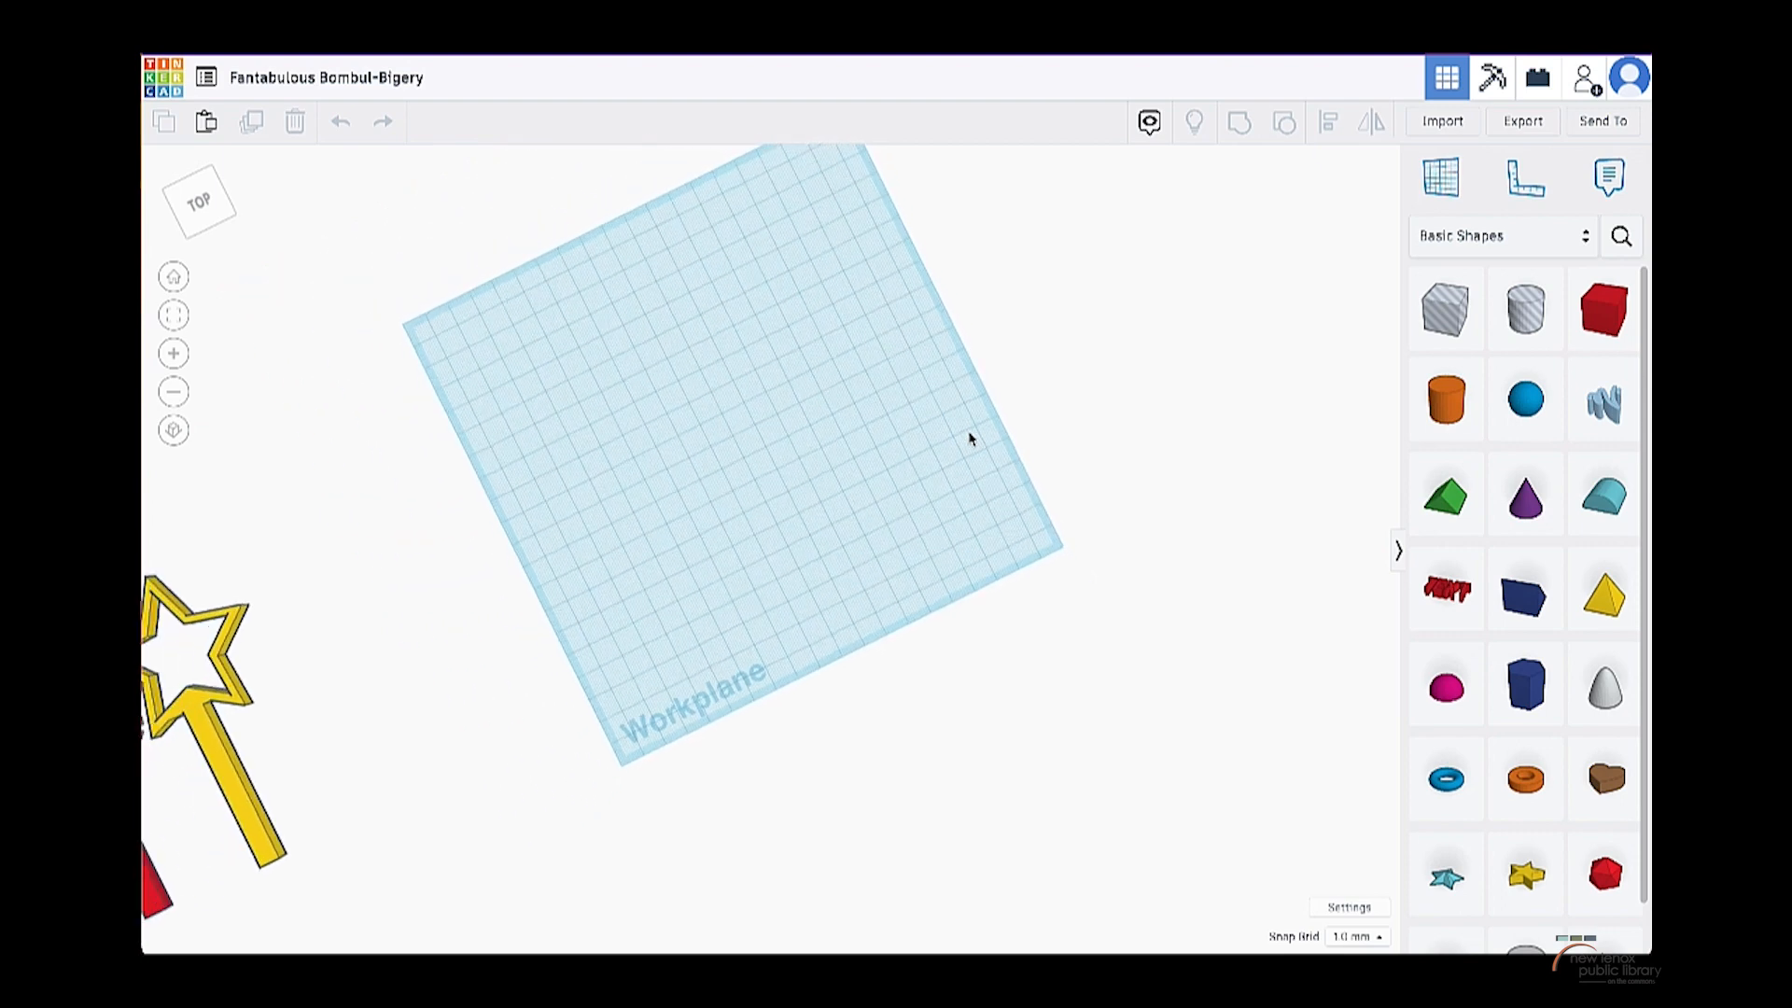
scroll(972, 439, down, 2)
key(ctrl+a)
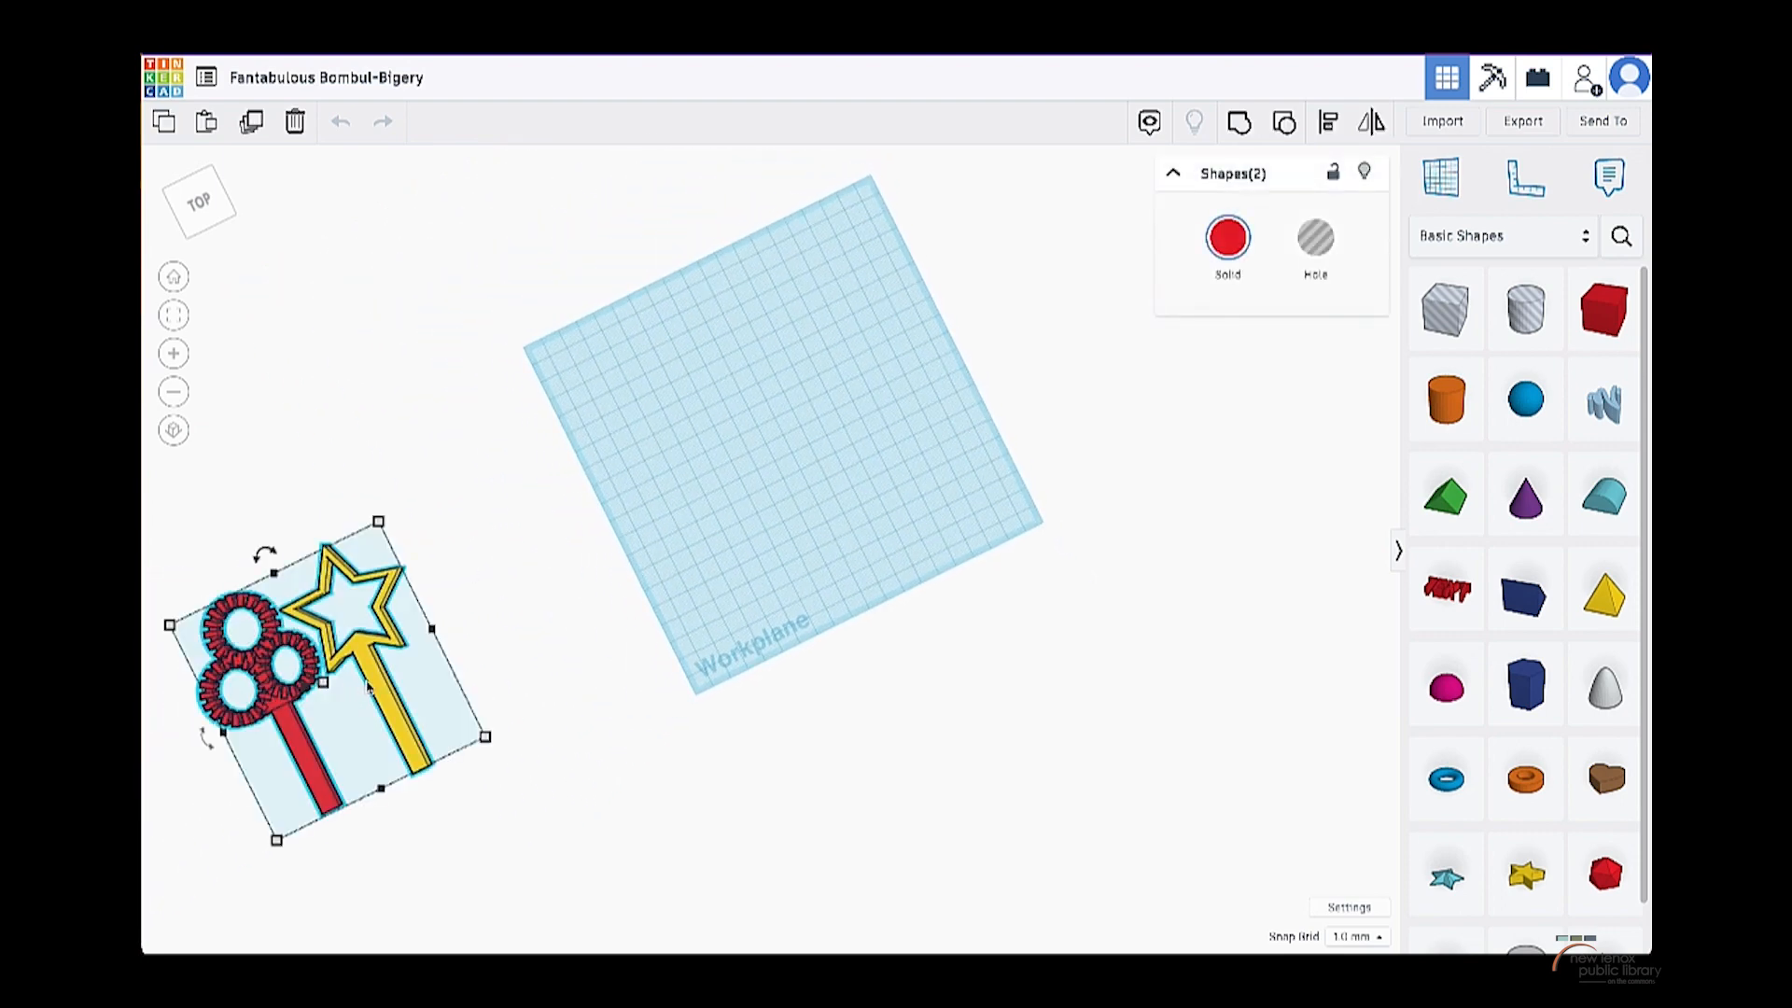
drag(273, 646, 481, 495)
scroll(480, 550, up, 1)
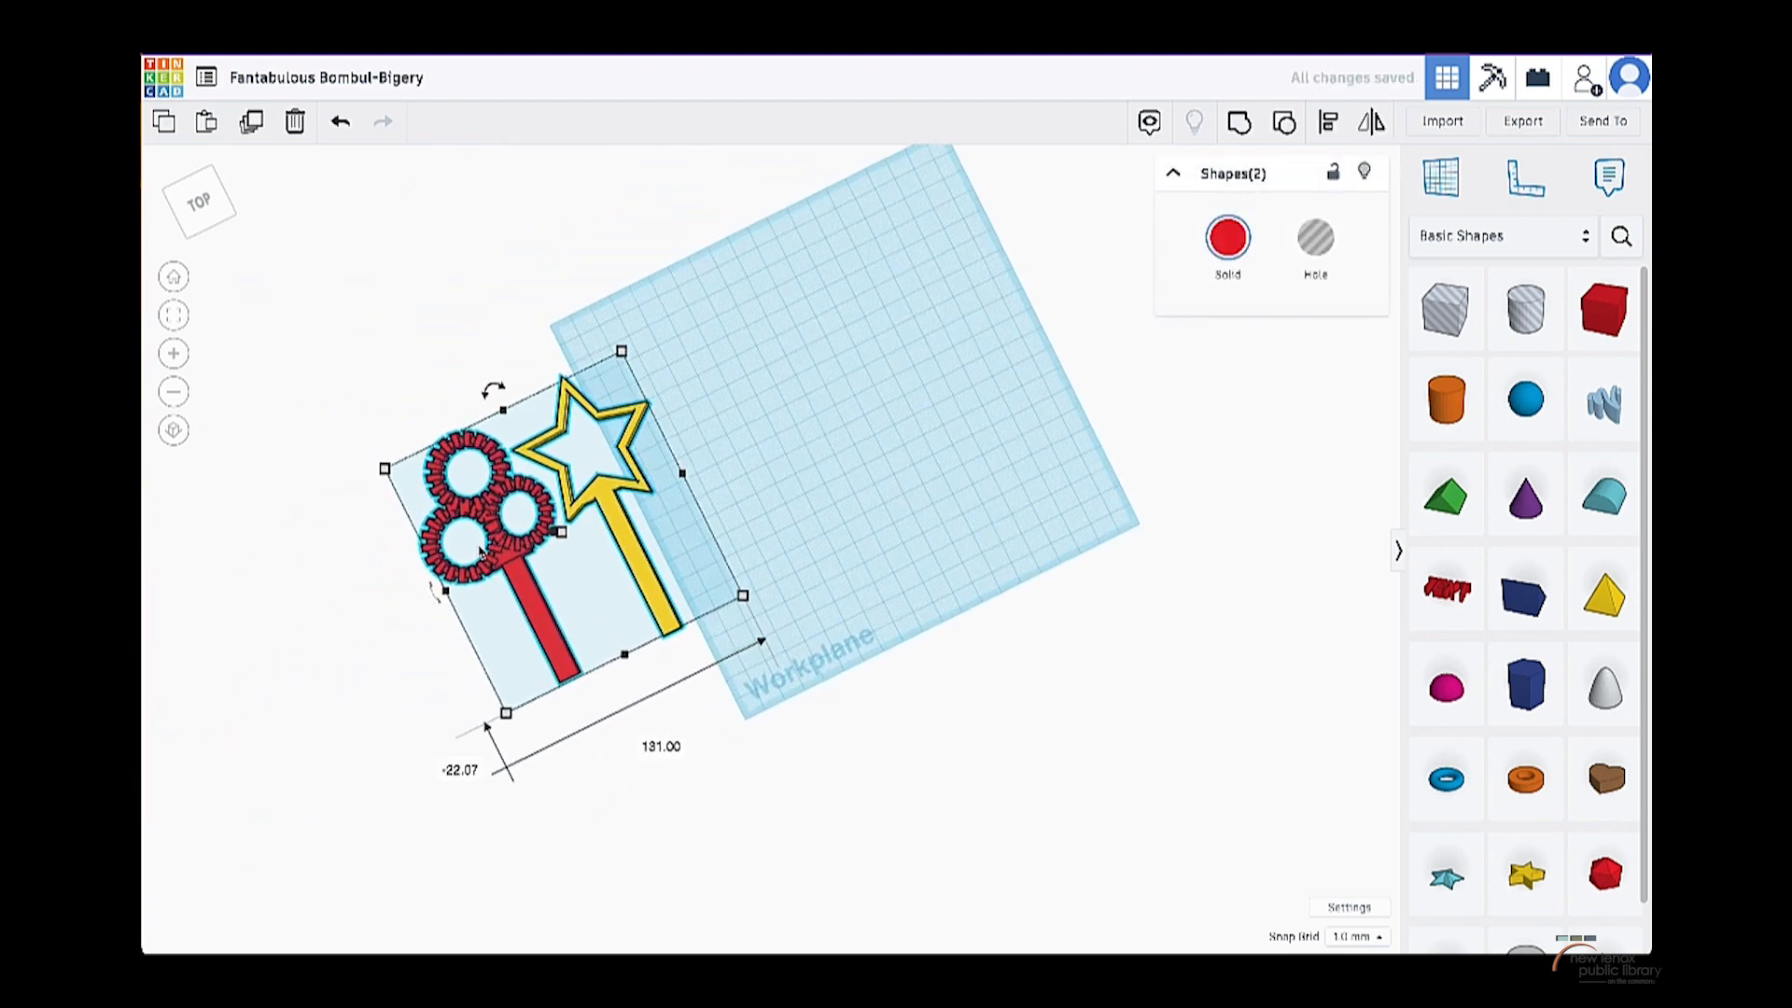
scroll(480, 550, up, 2)
click(355, 507)
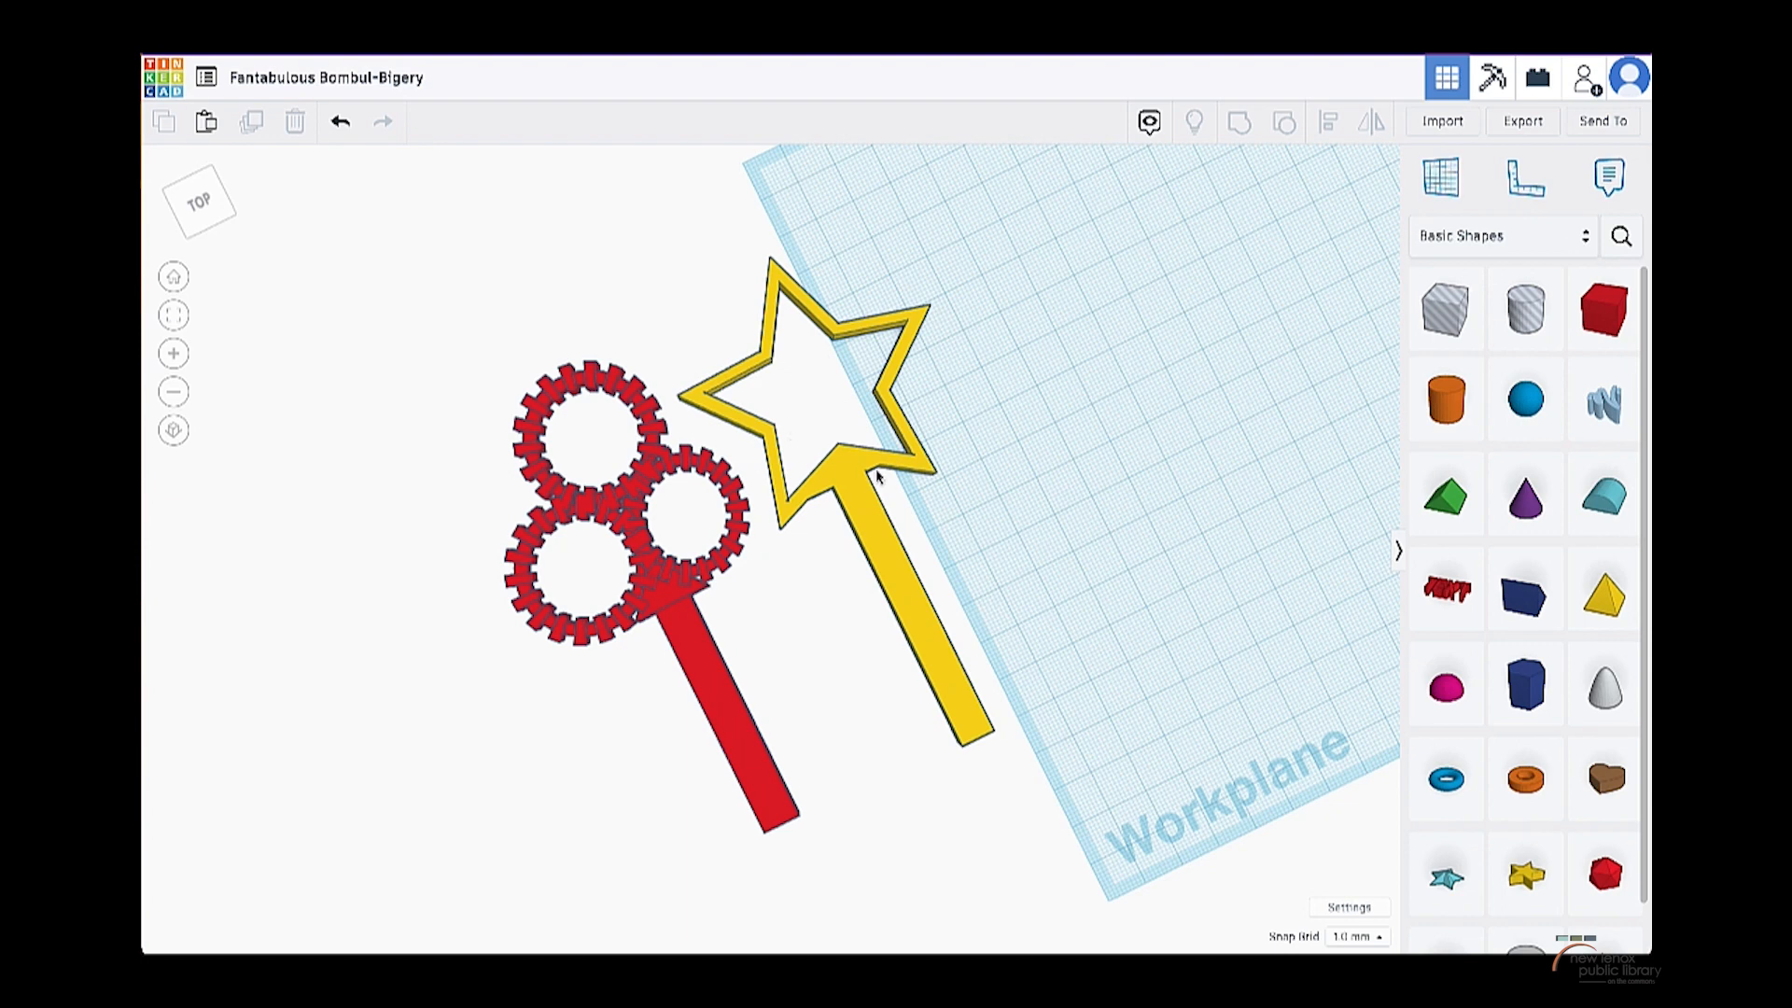
- Move the star wand away from the red gear wand, further onto the workplane, and select it
scroll(877, 481, down, 1)
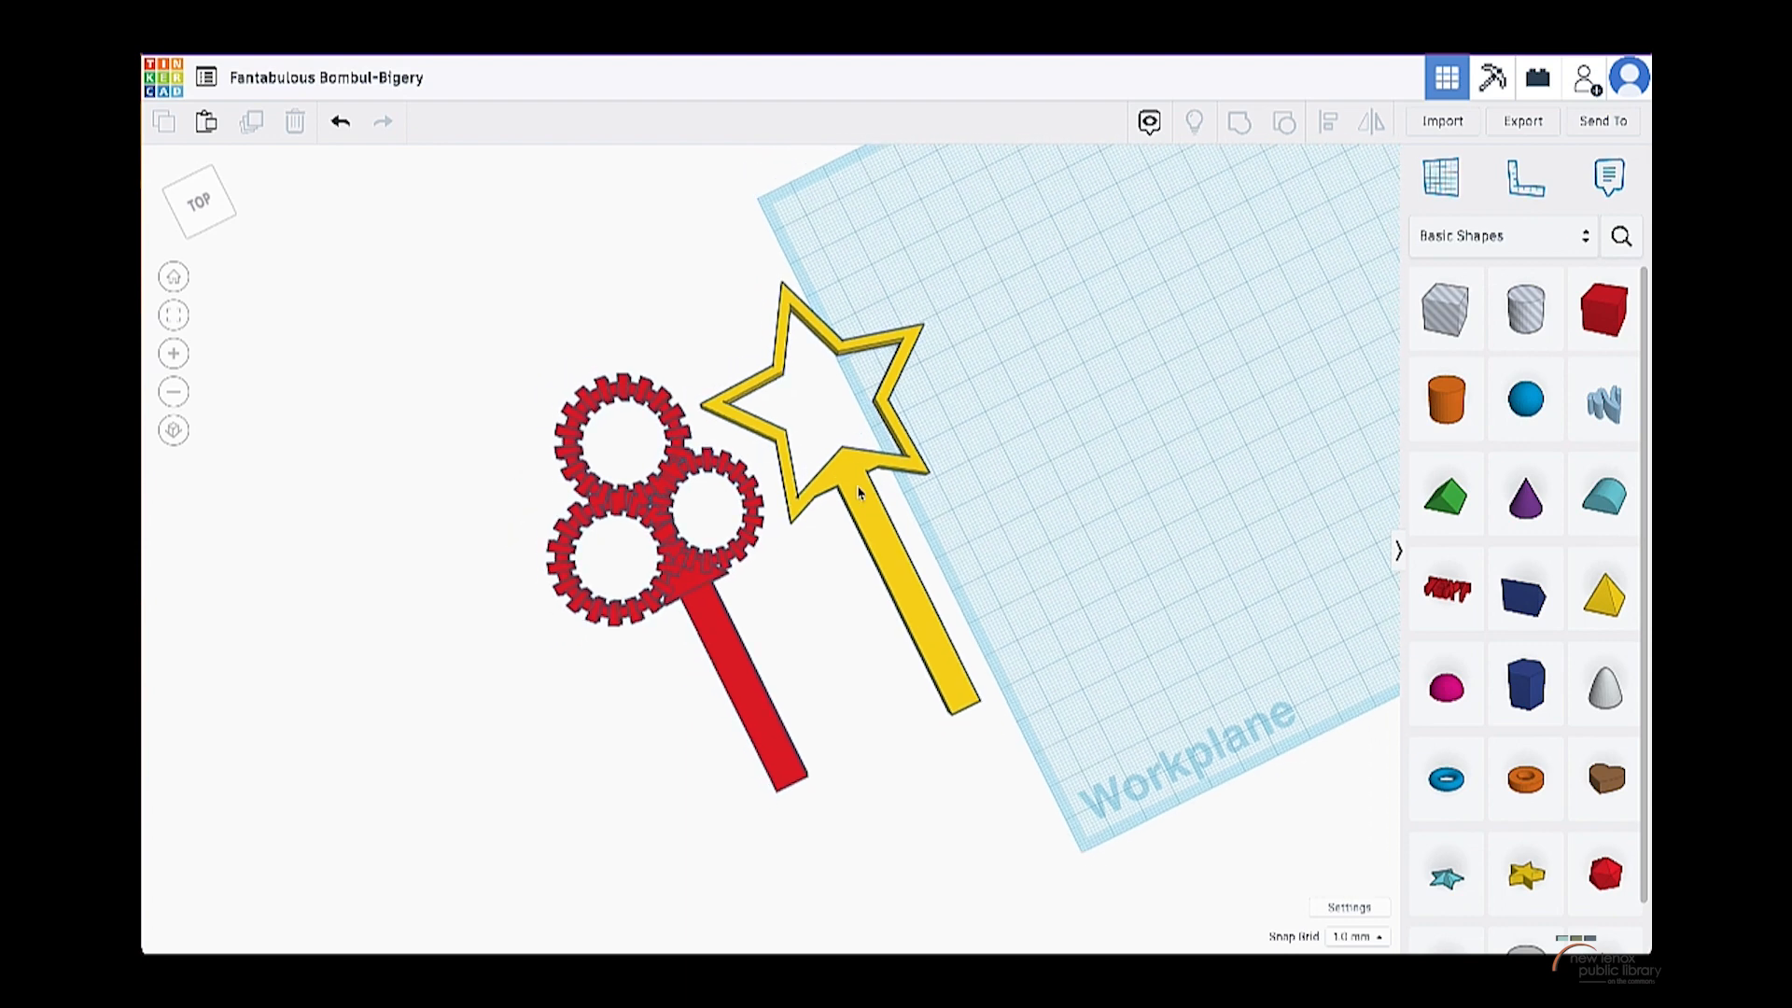
scroll(859, 493, down, 3)
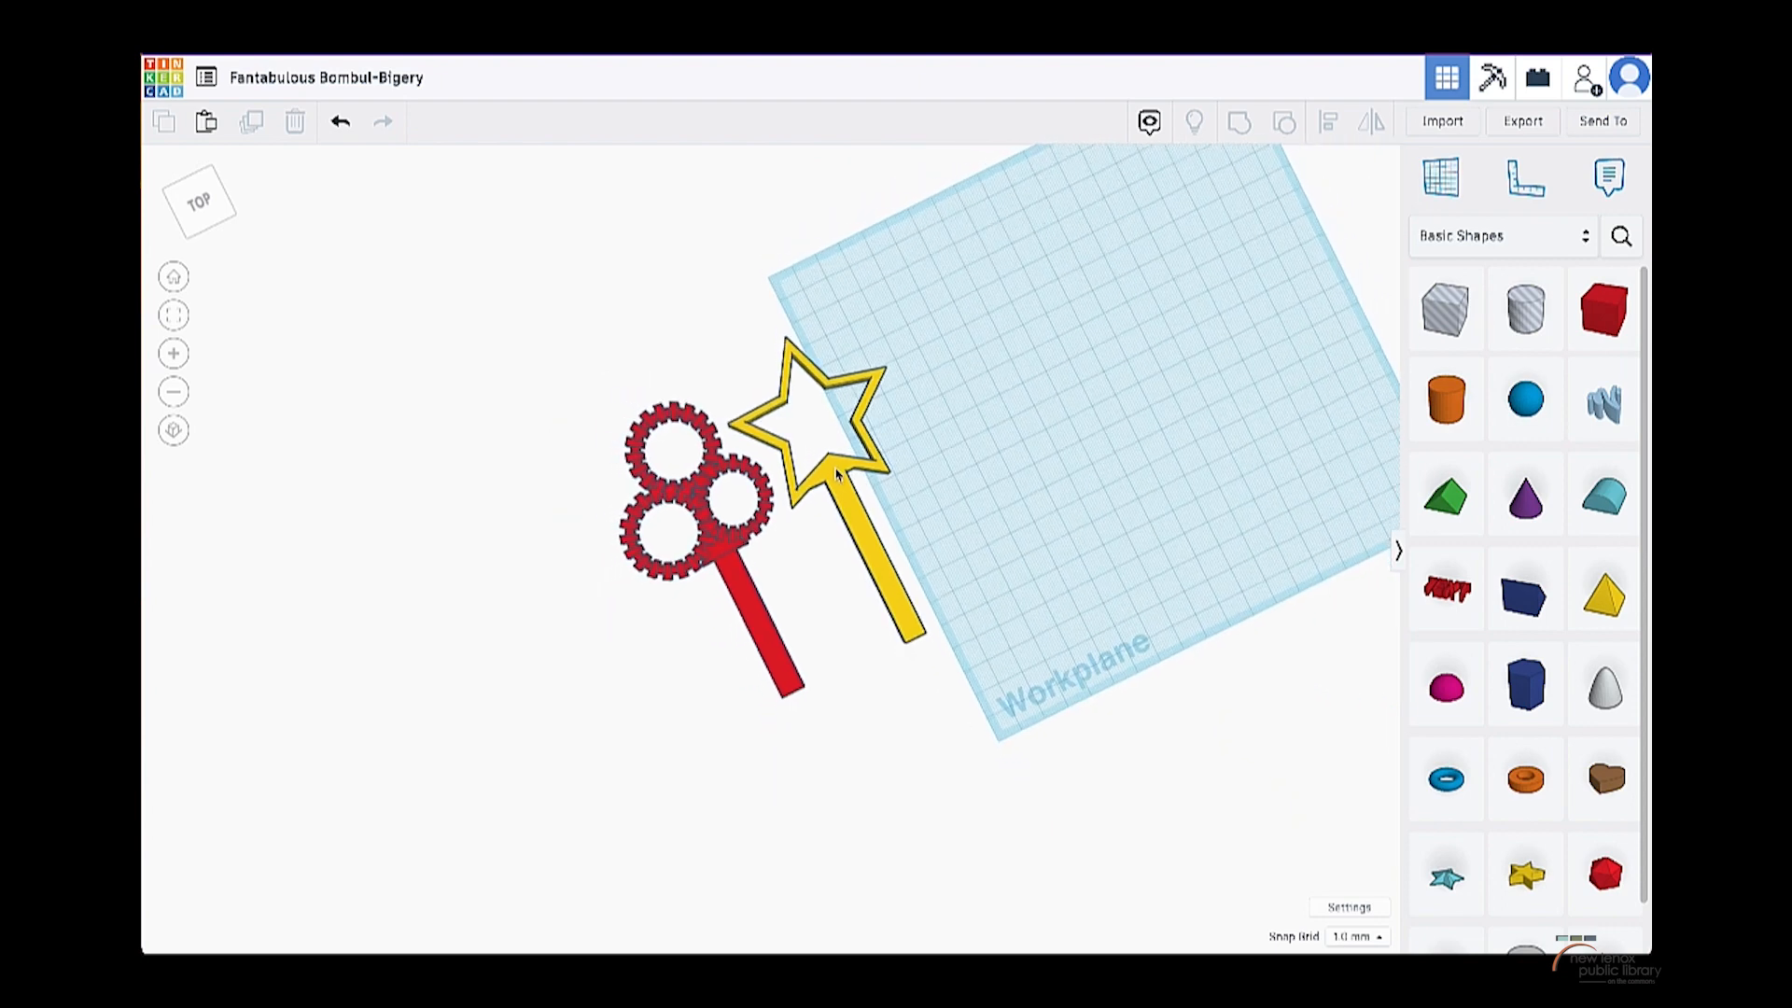
scroll(838, 475, up, 2)
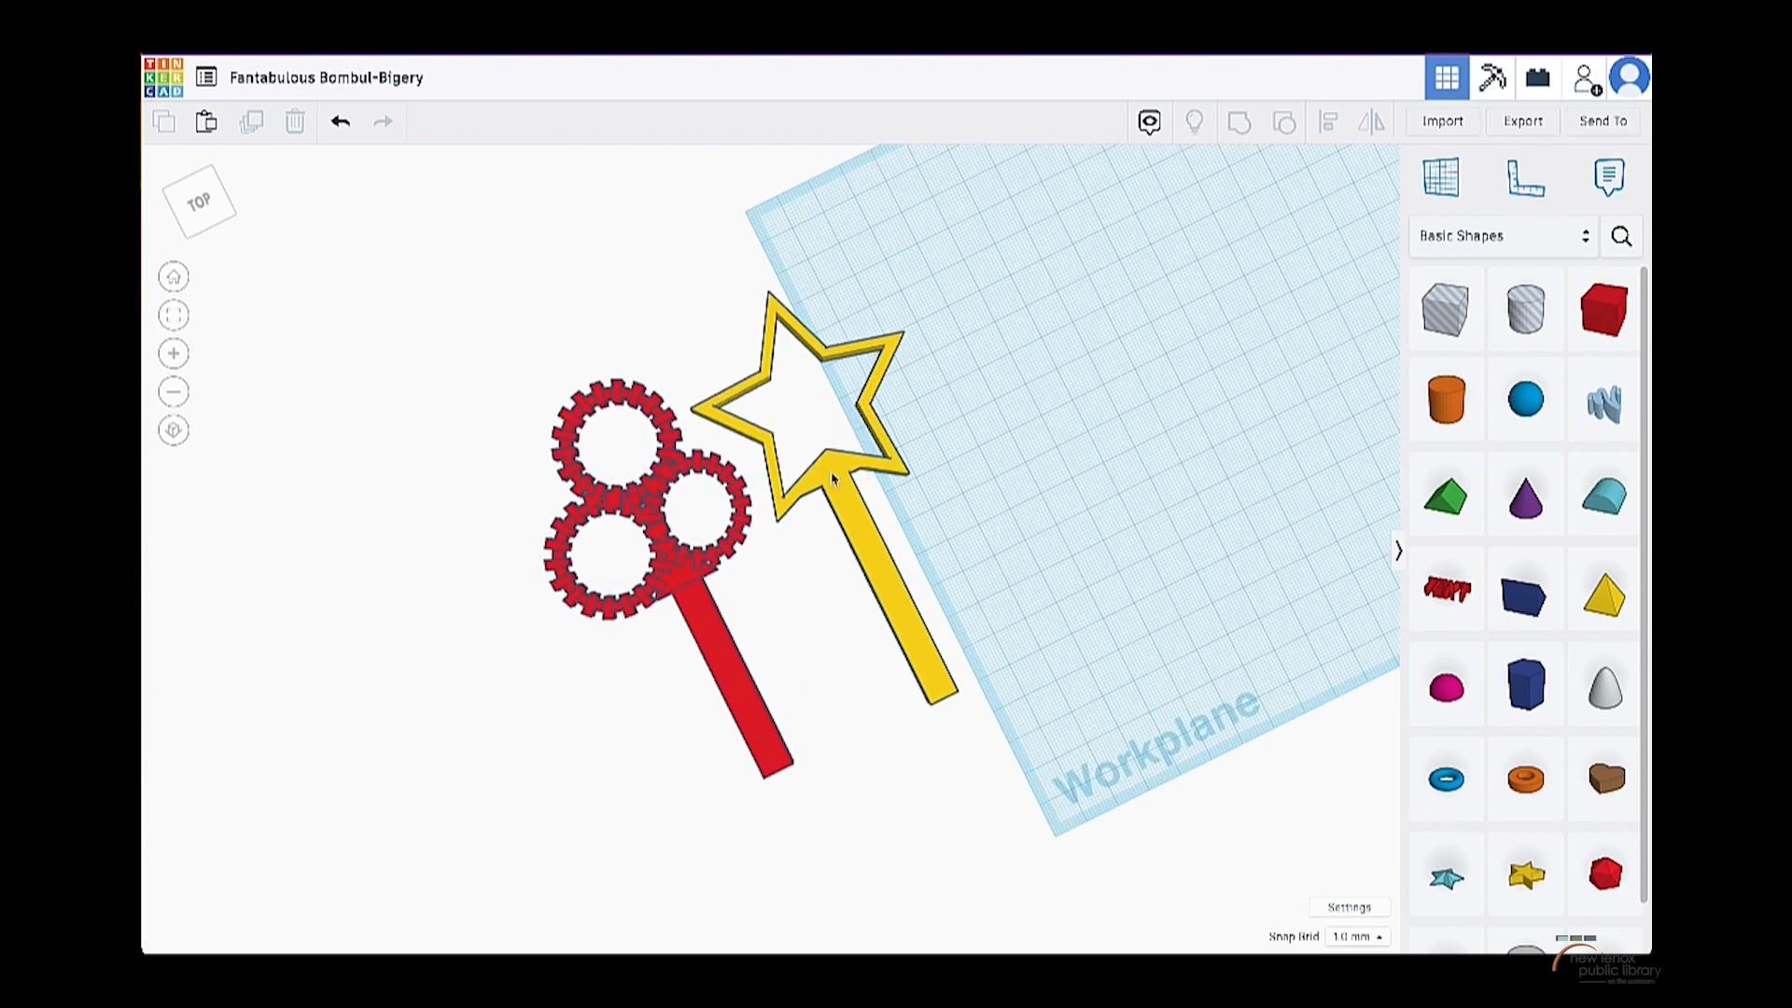
drag(838, 475, 359, 454)
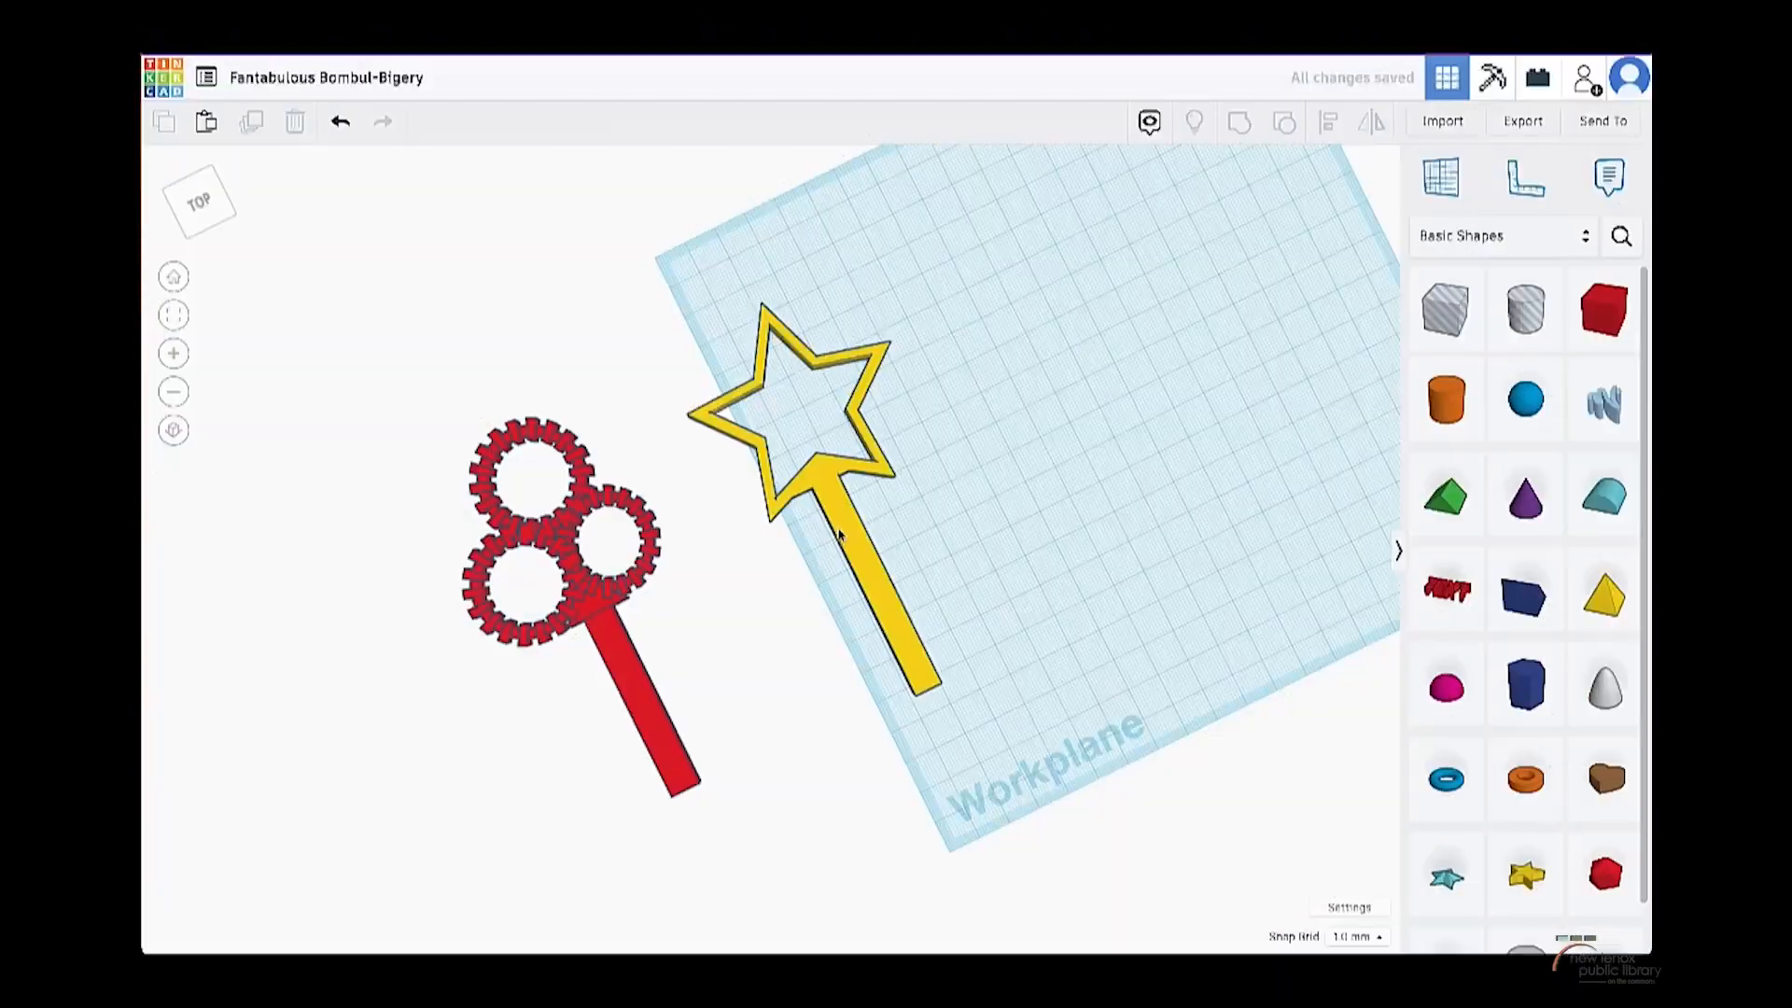
click(868, 578)
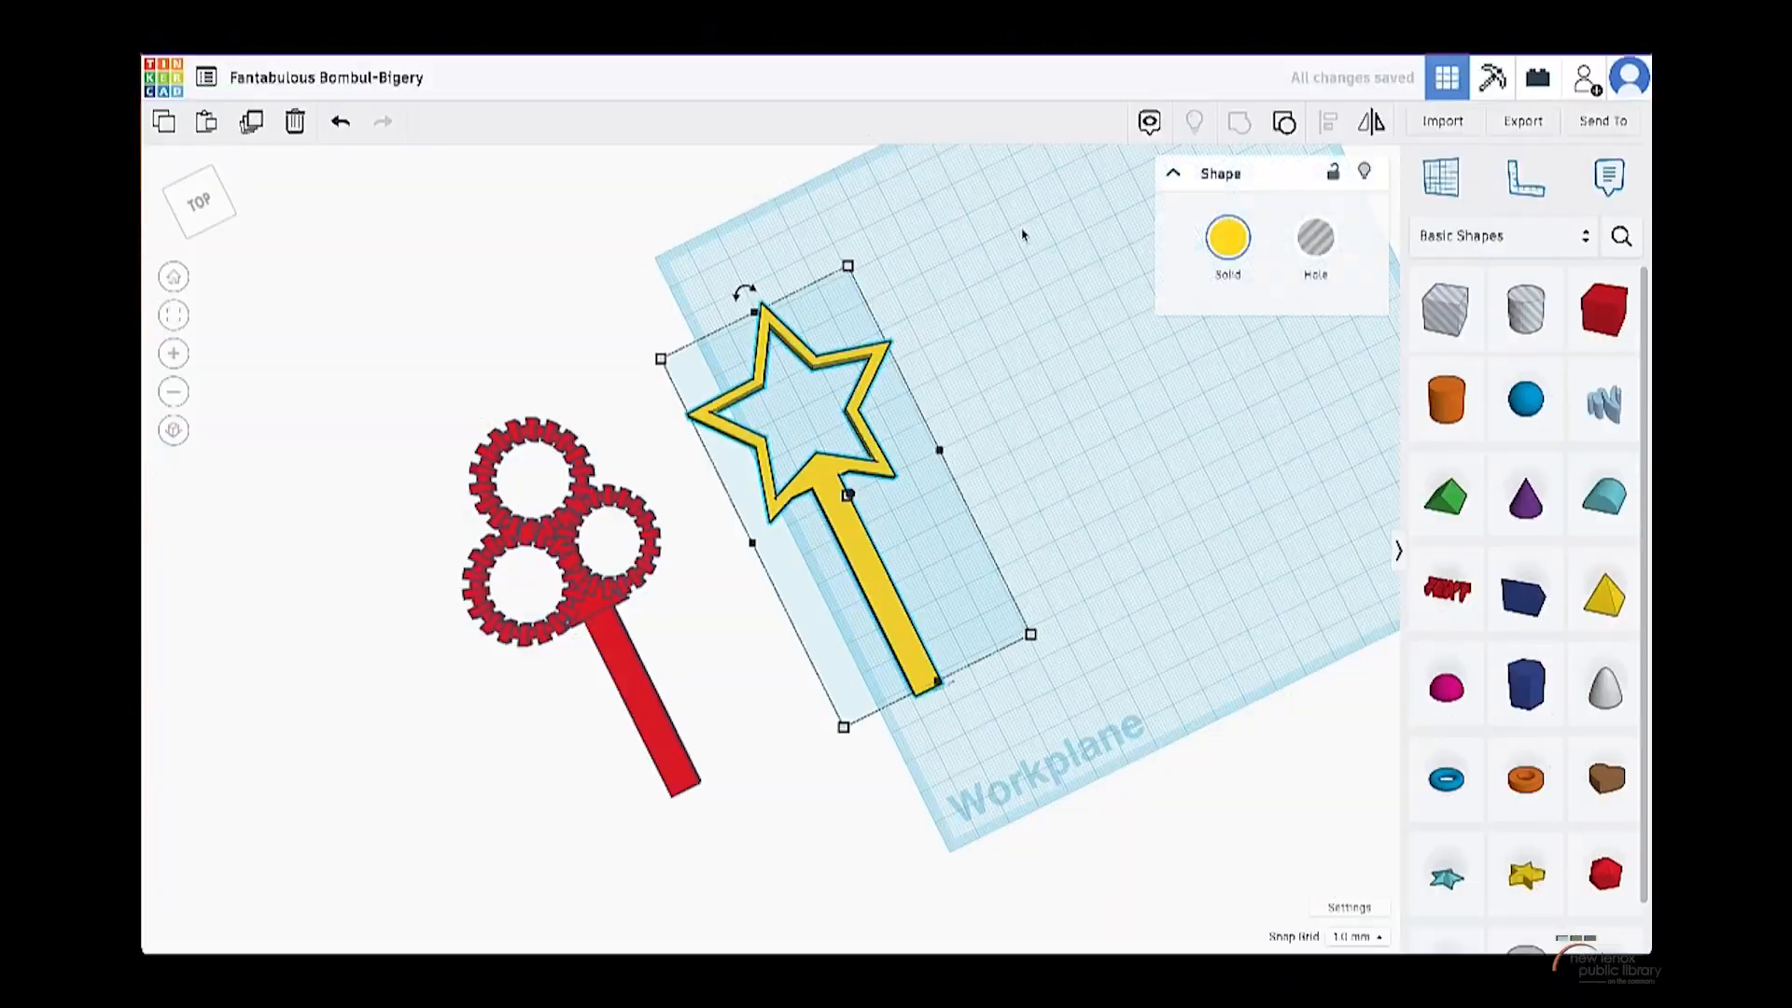
- Rename the design as "SS_ bubblewand"
click(309, 75)
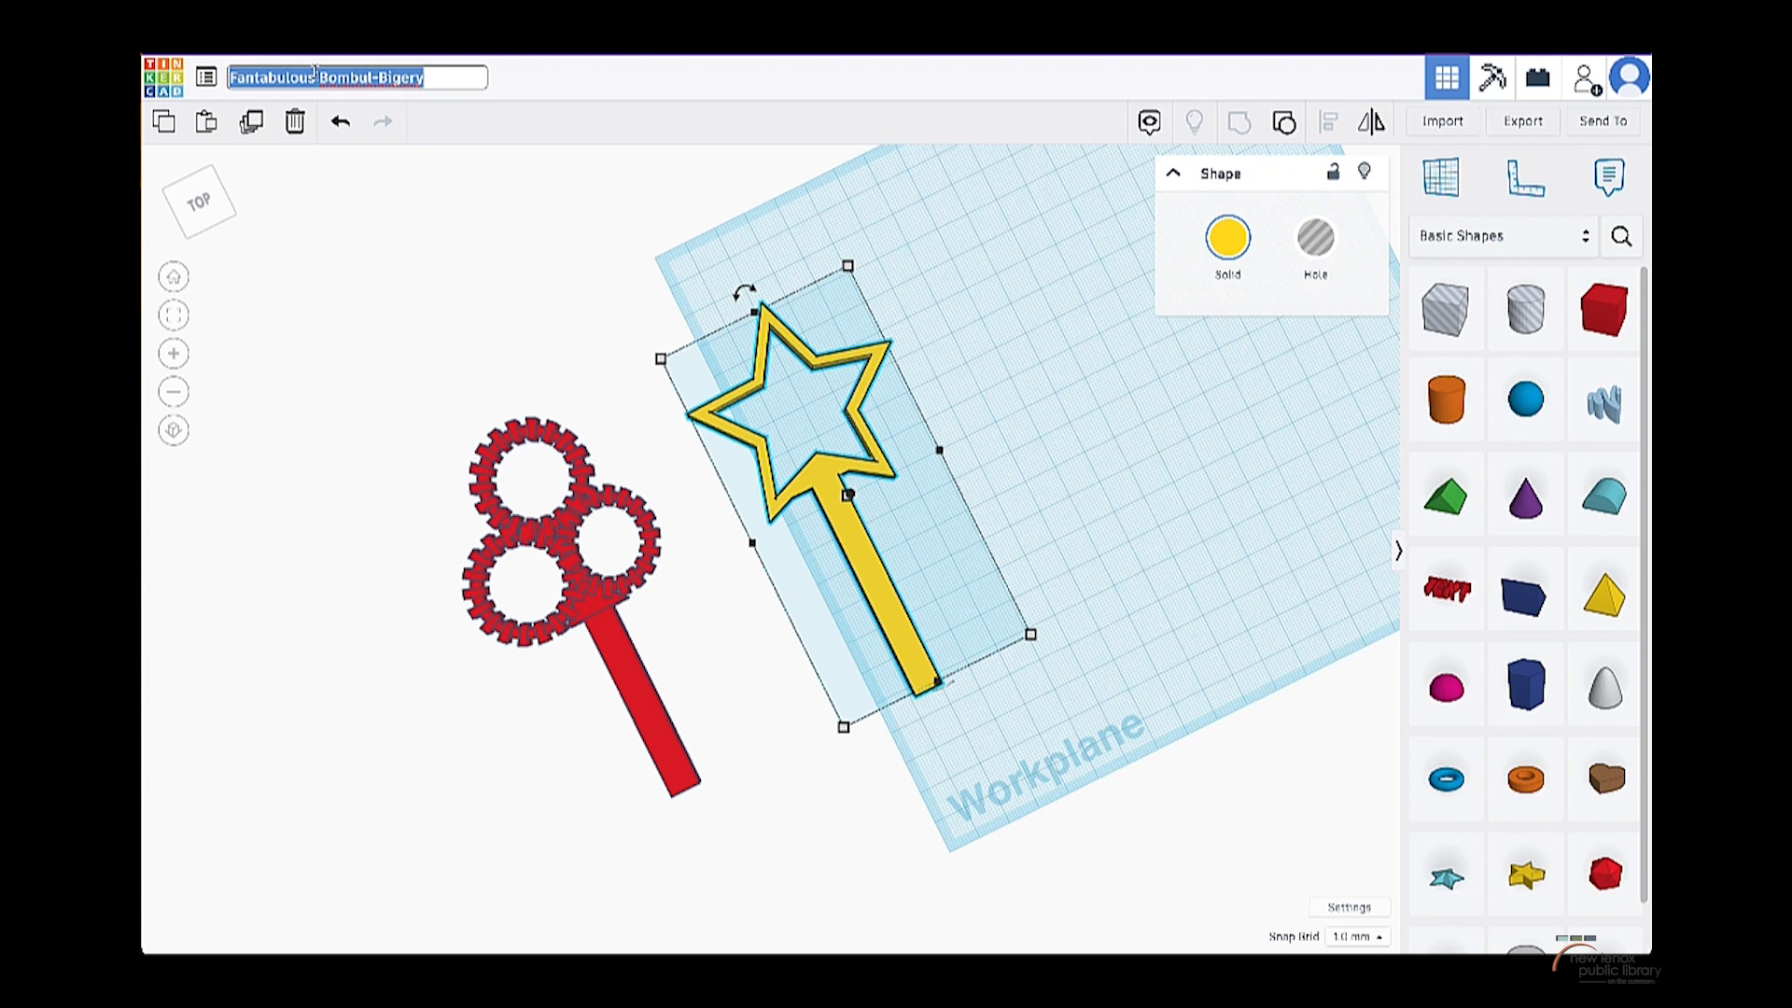
text(SS)
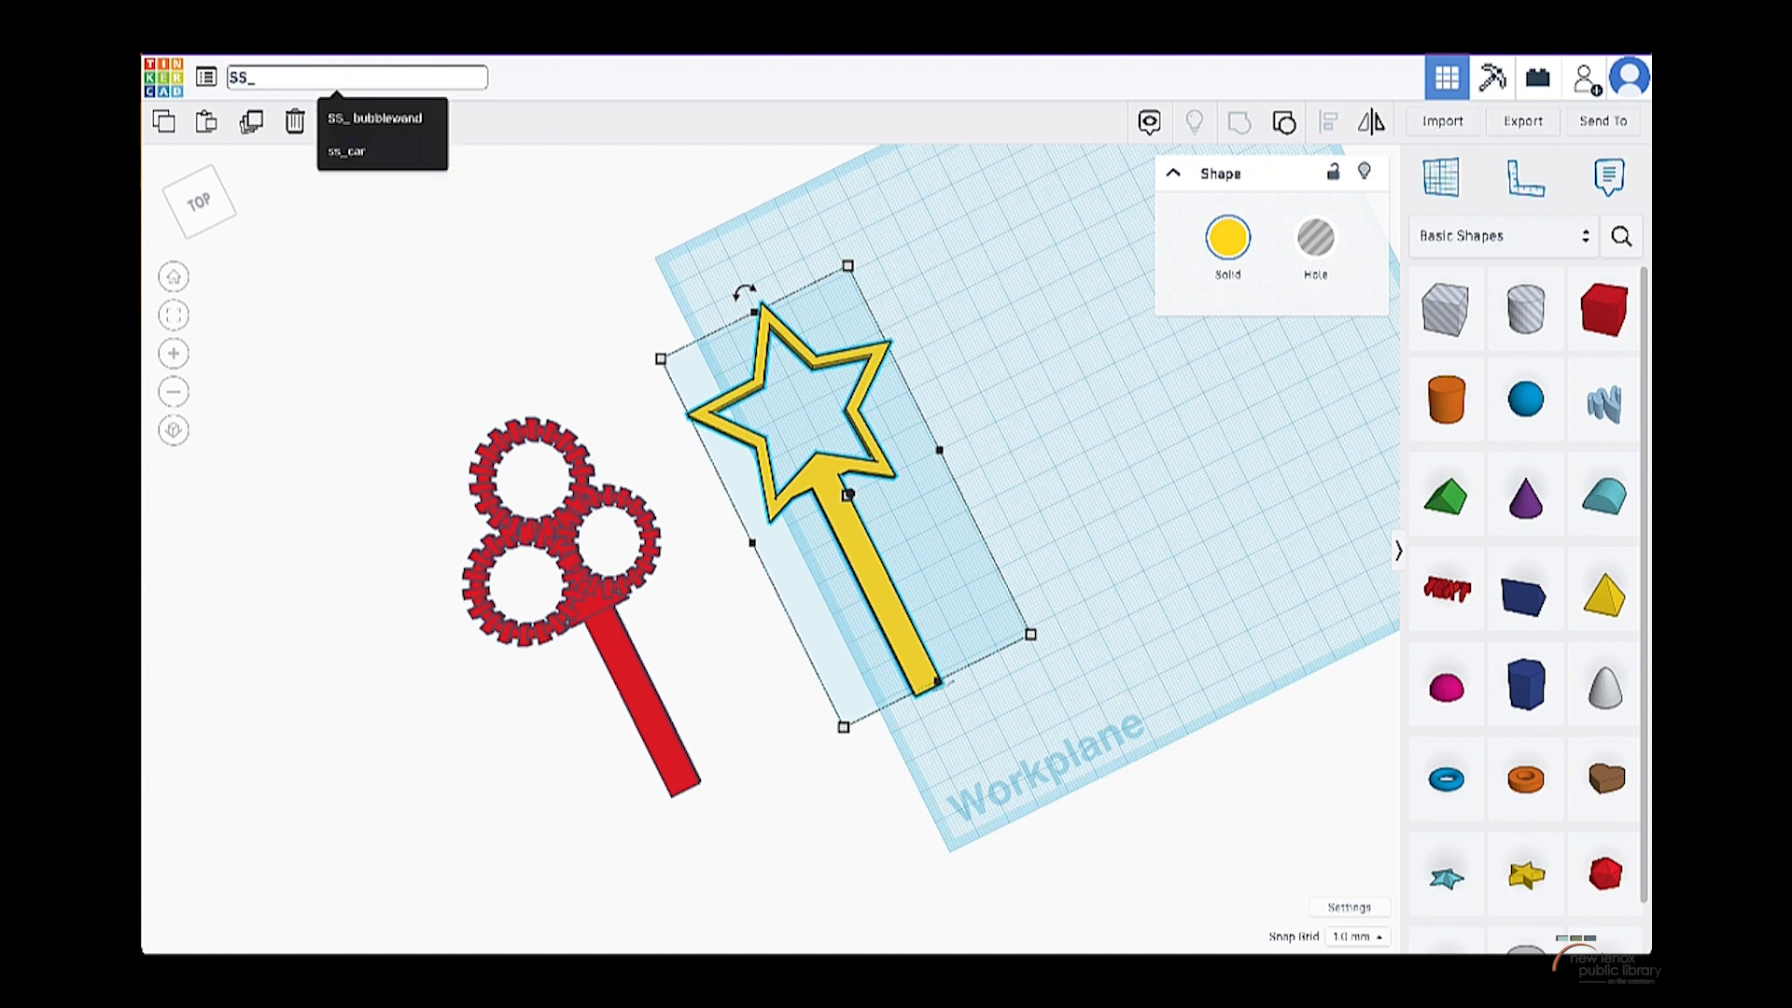
text(_)
click(341, 119)
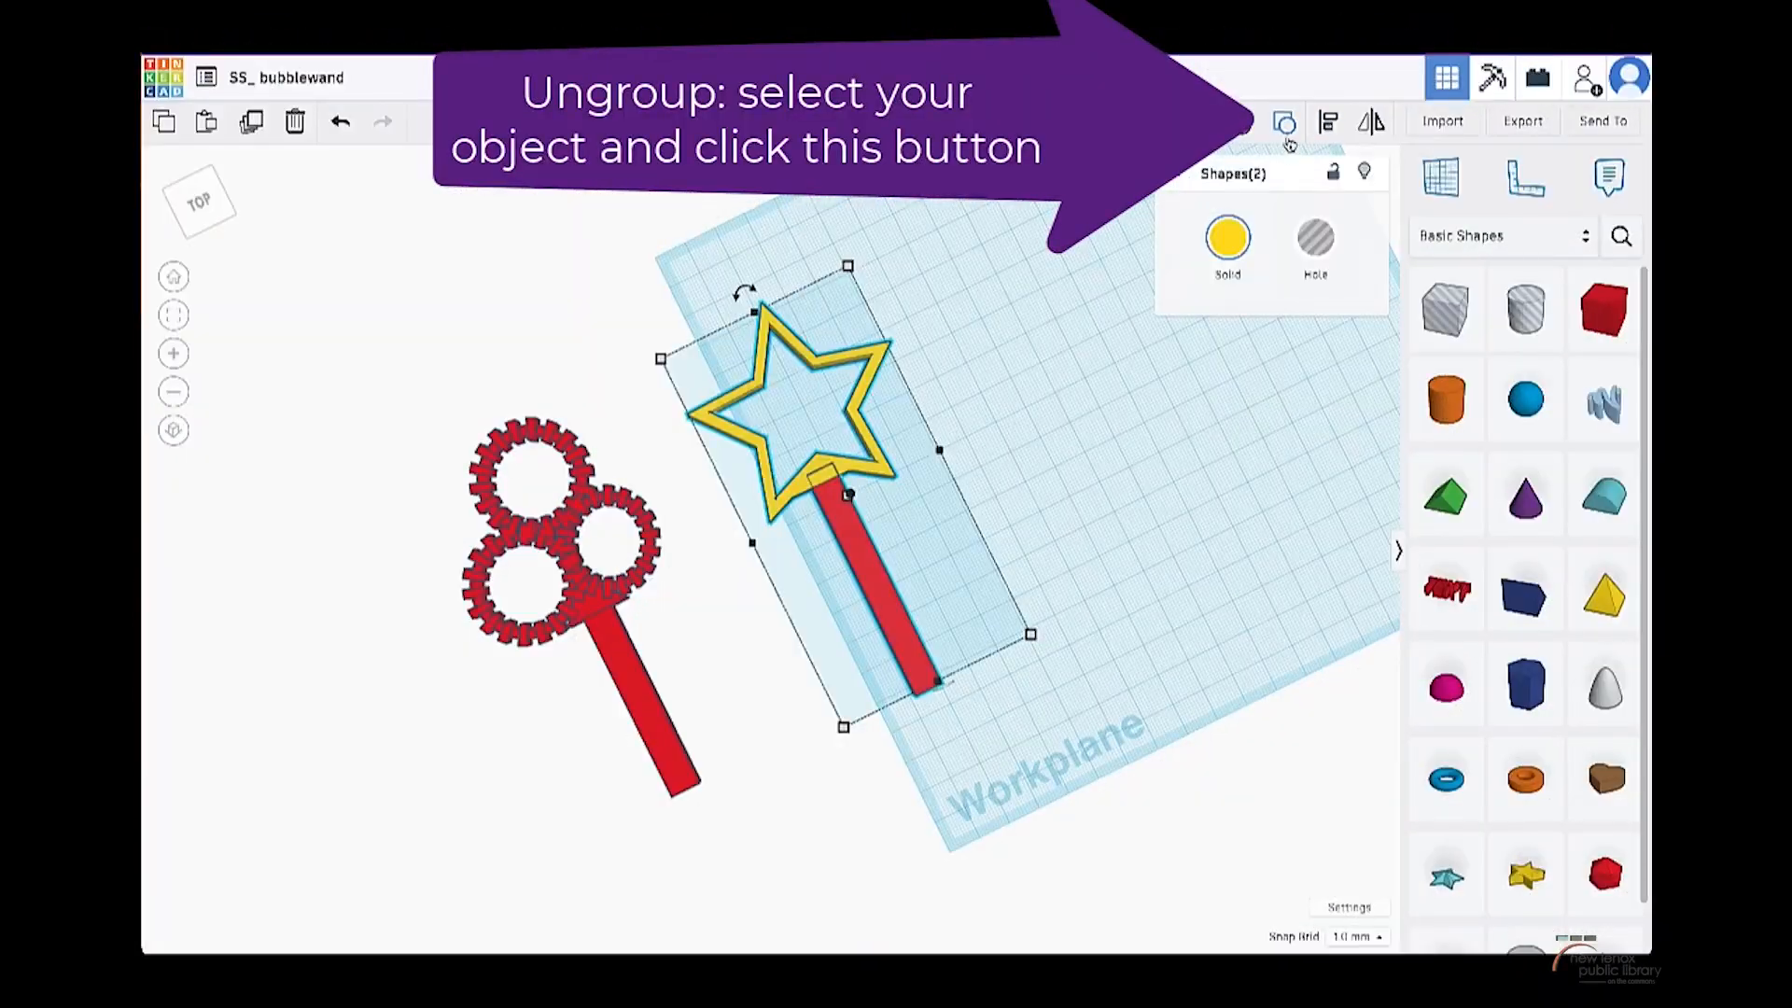
- Ungroup the star wand into its handle, roof connector, yellow star and star-shaped hole
click(1041, 464)
click(849, 516)
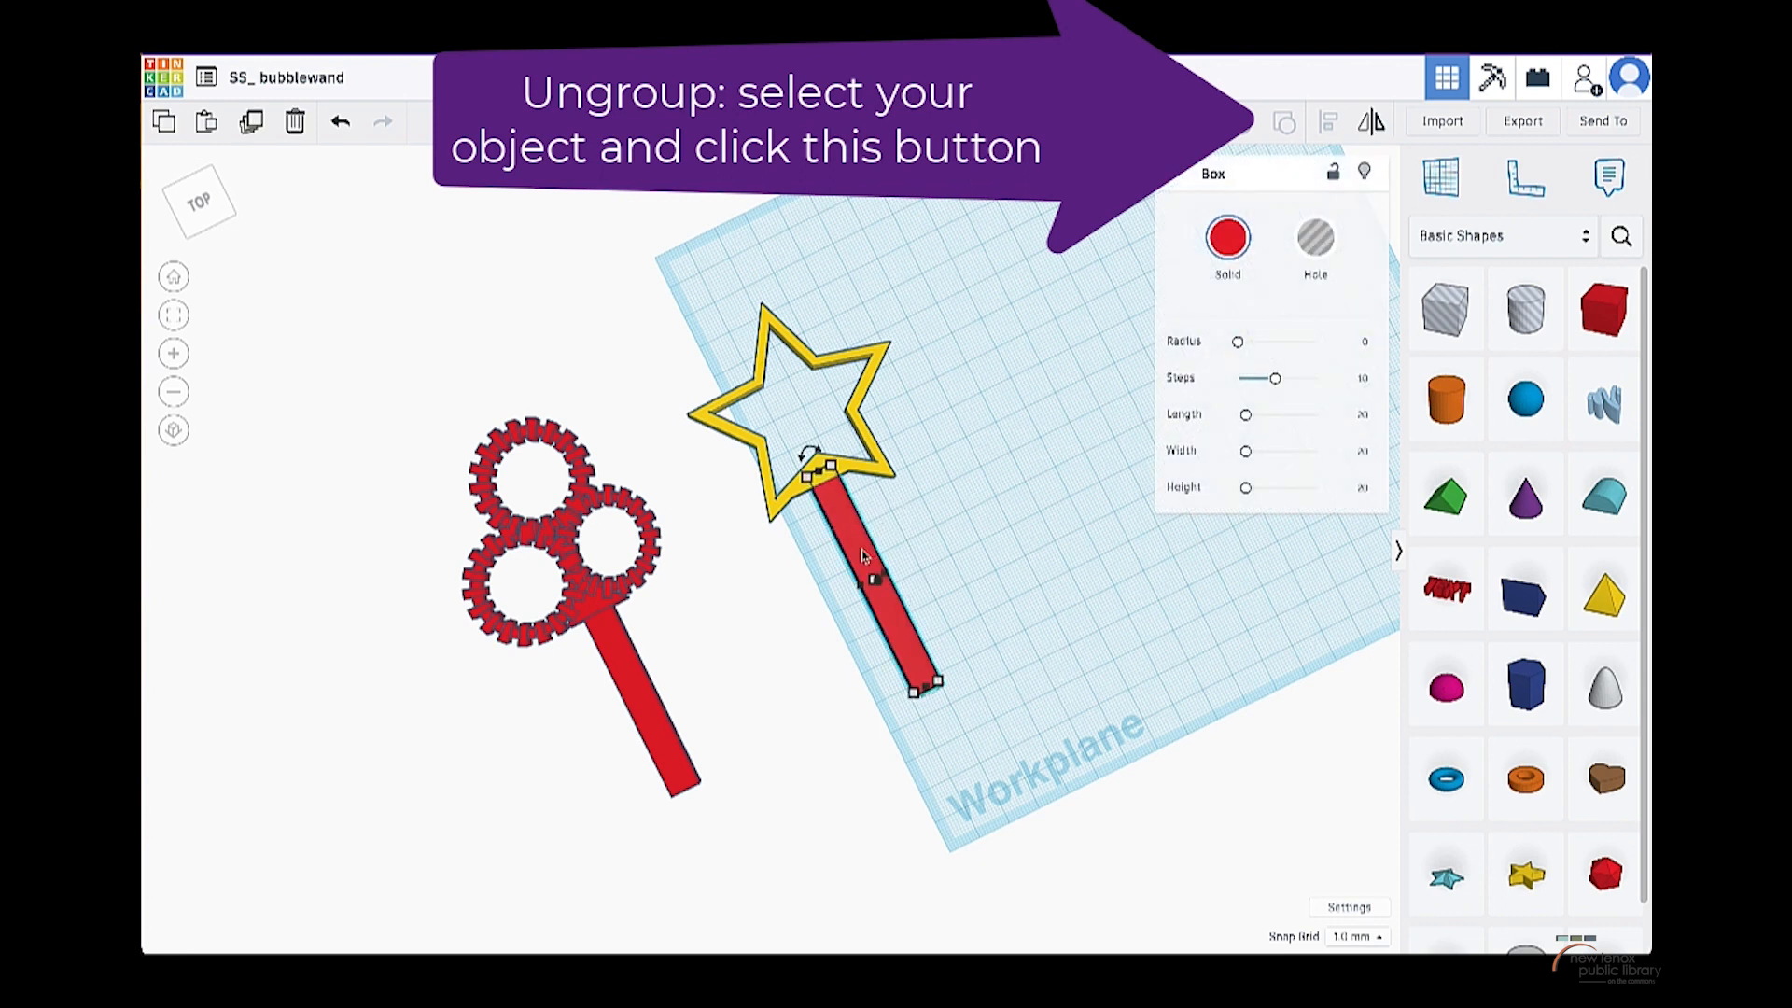
click(889, 457)
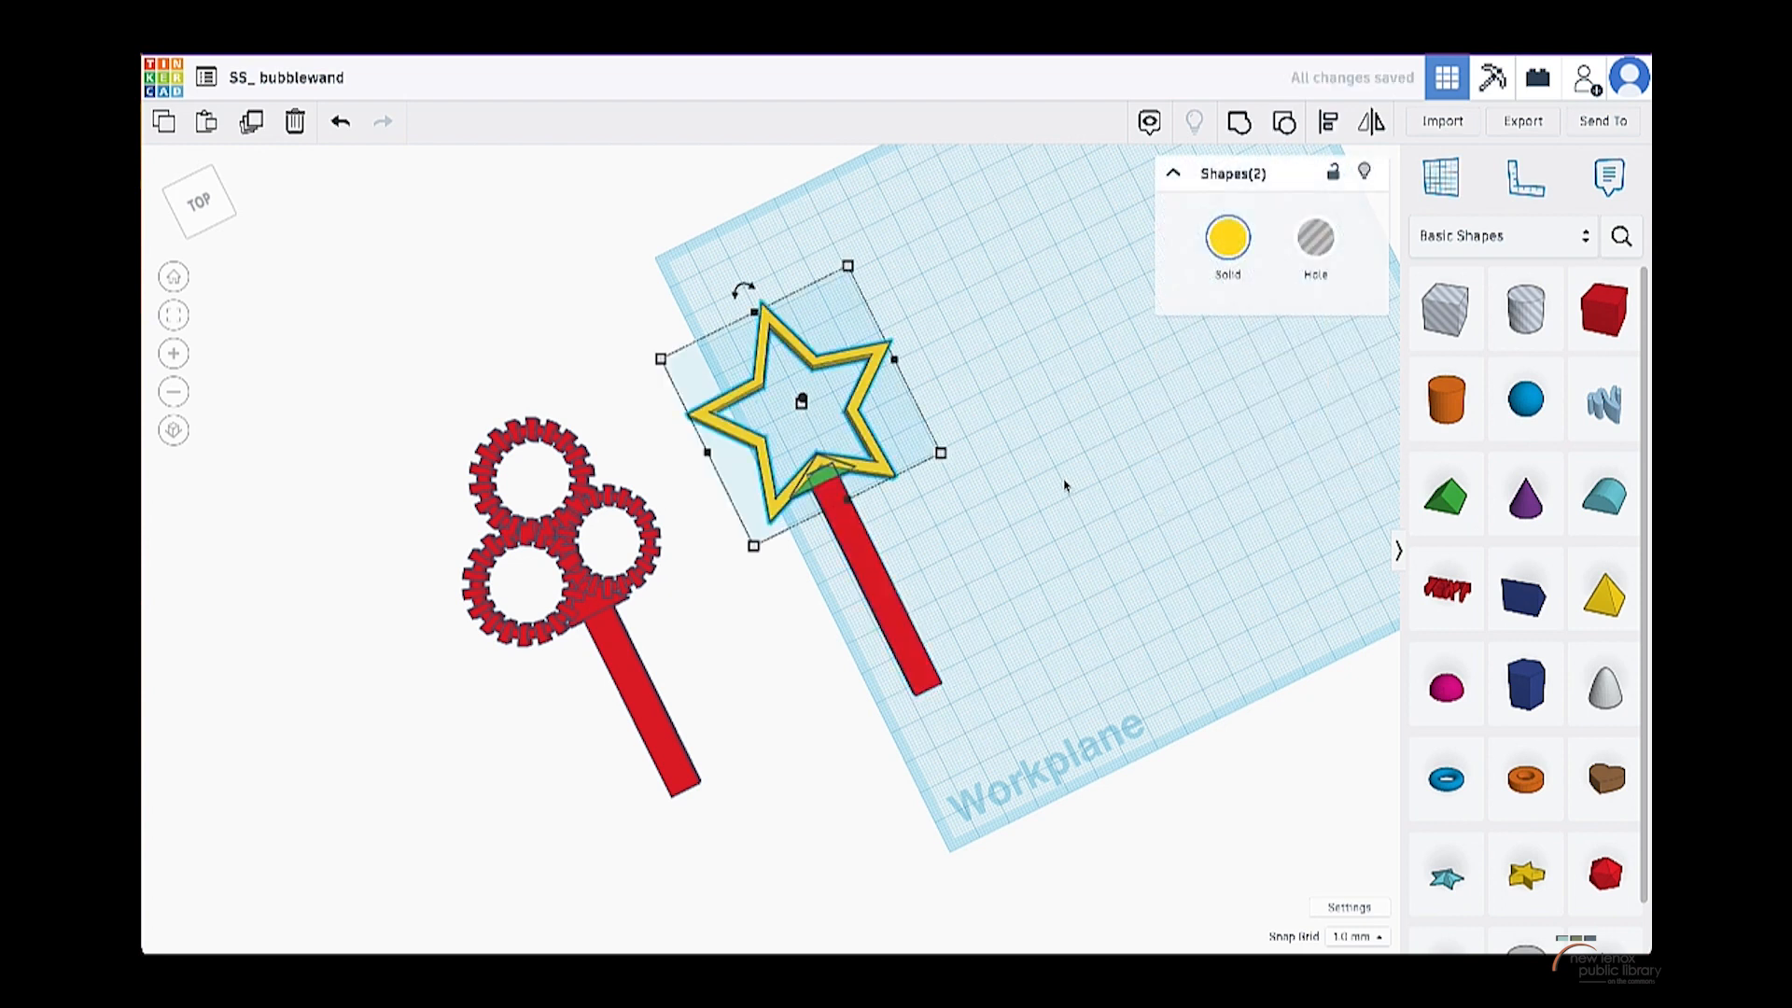
click(951, 513)
click(864, 382)
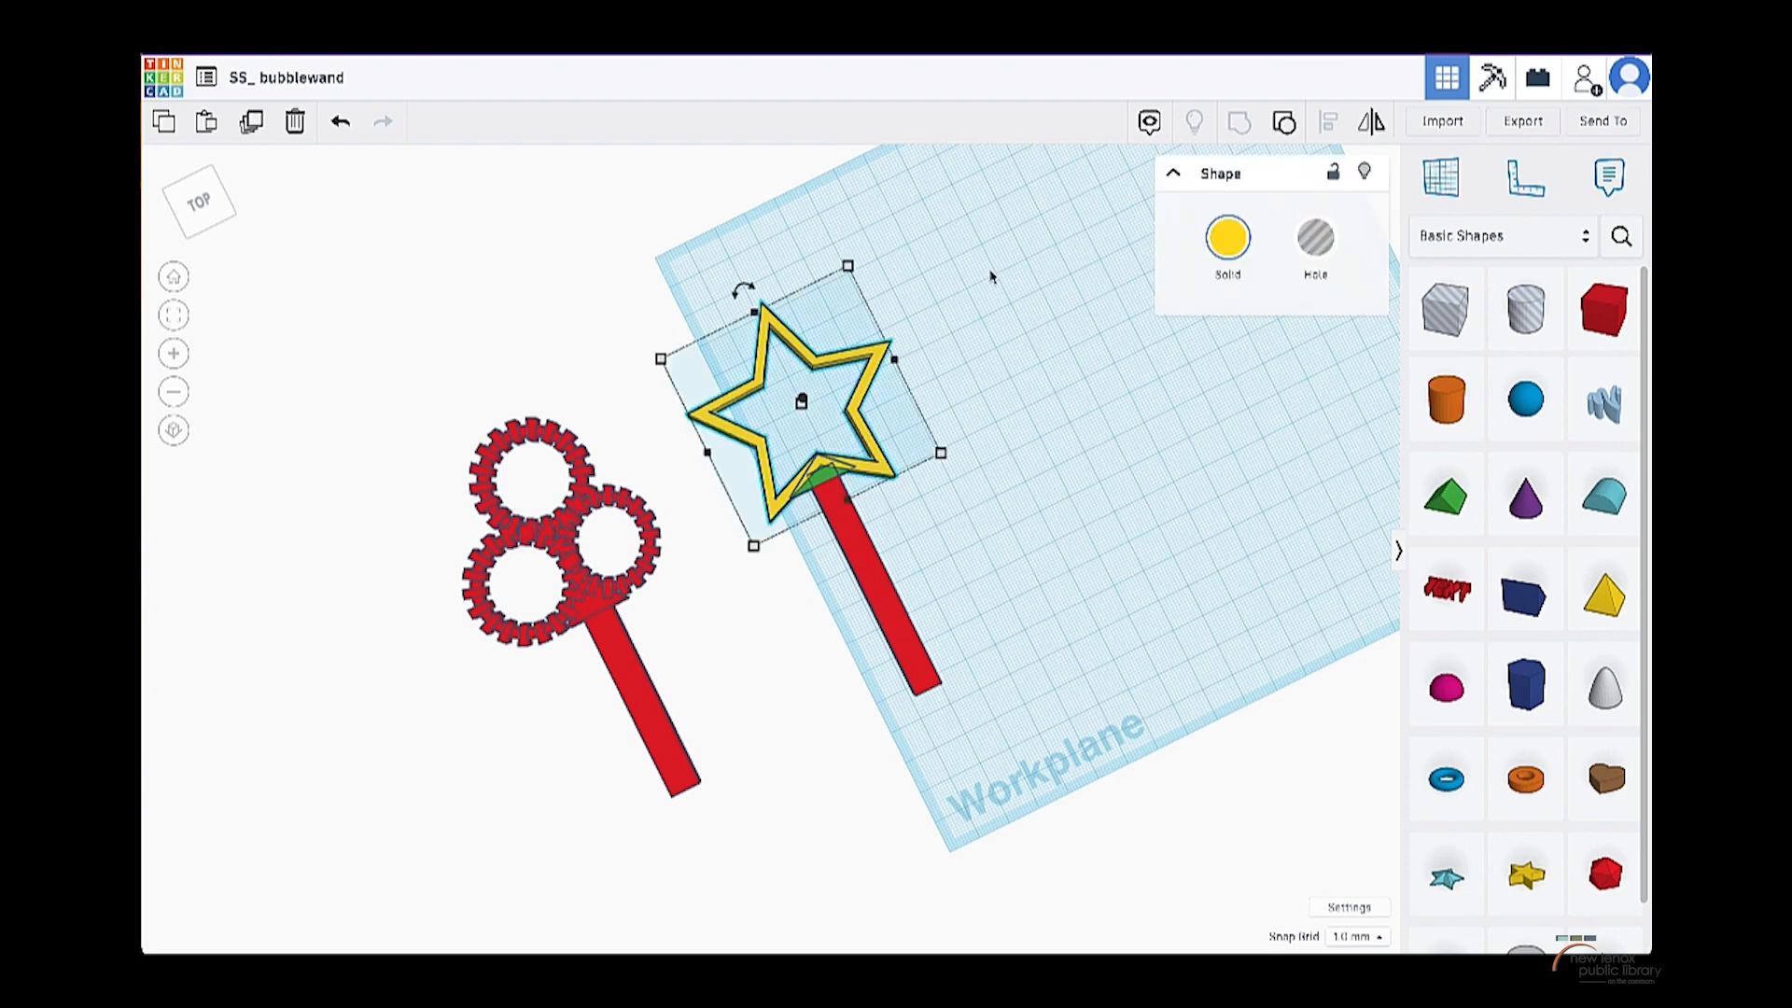
click(1272, 128)
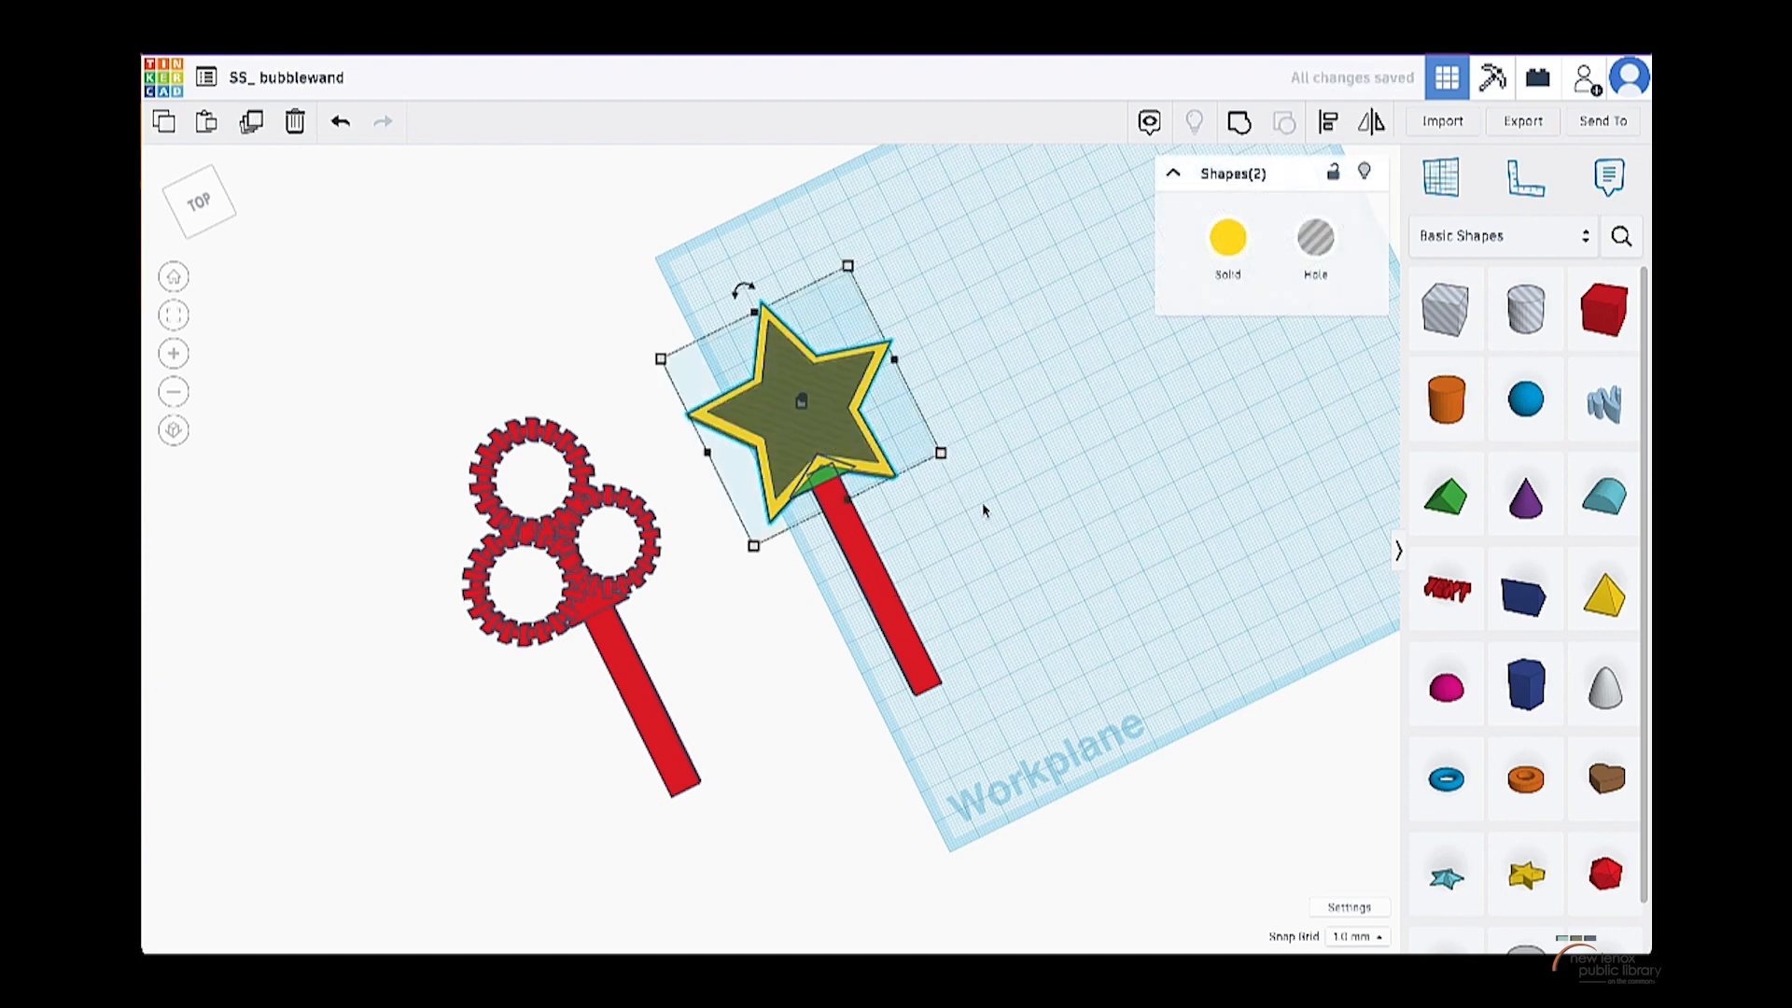
- Examine the ungrouped wand parts one by one: the yellow star, the green roof connector and the red handle
scroll(971, 408, up, 3)
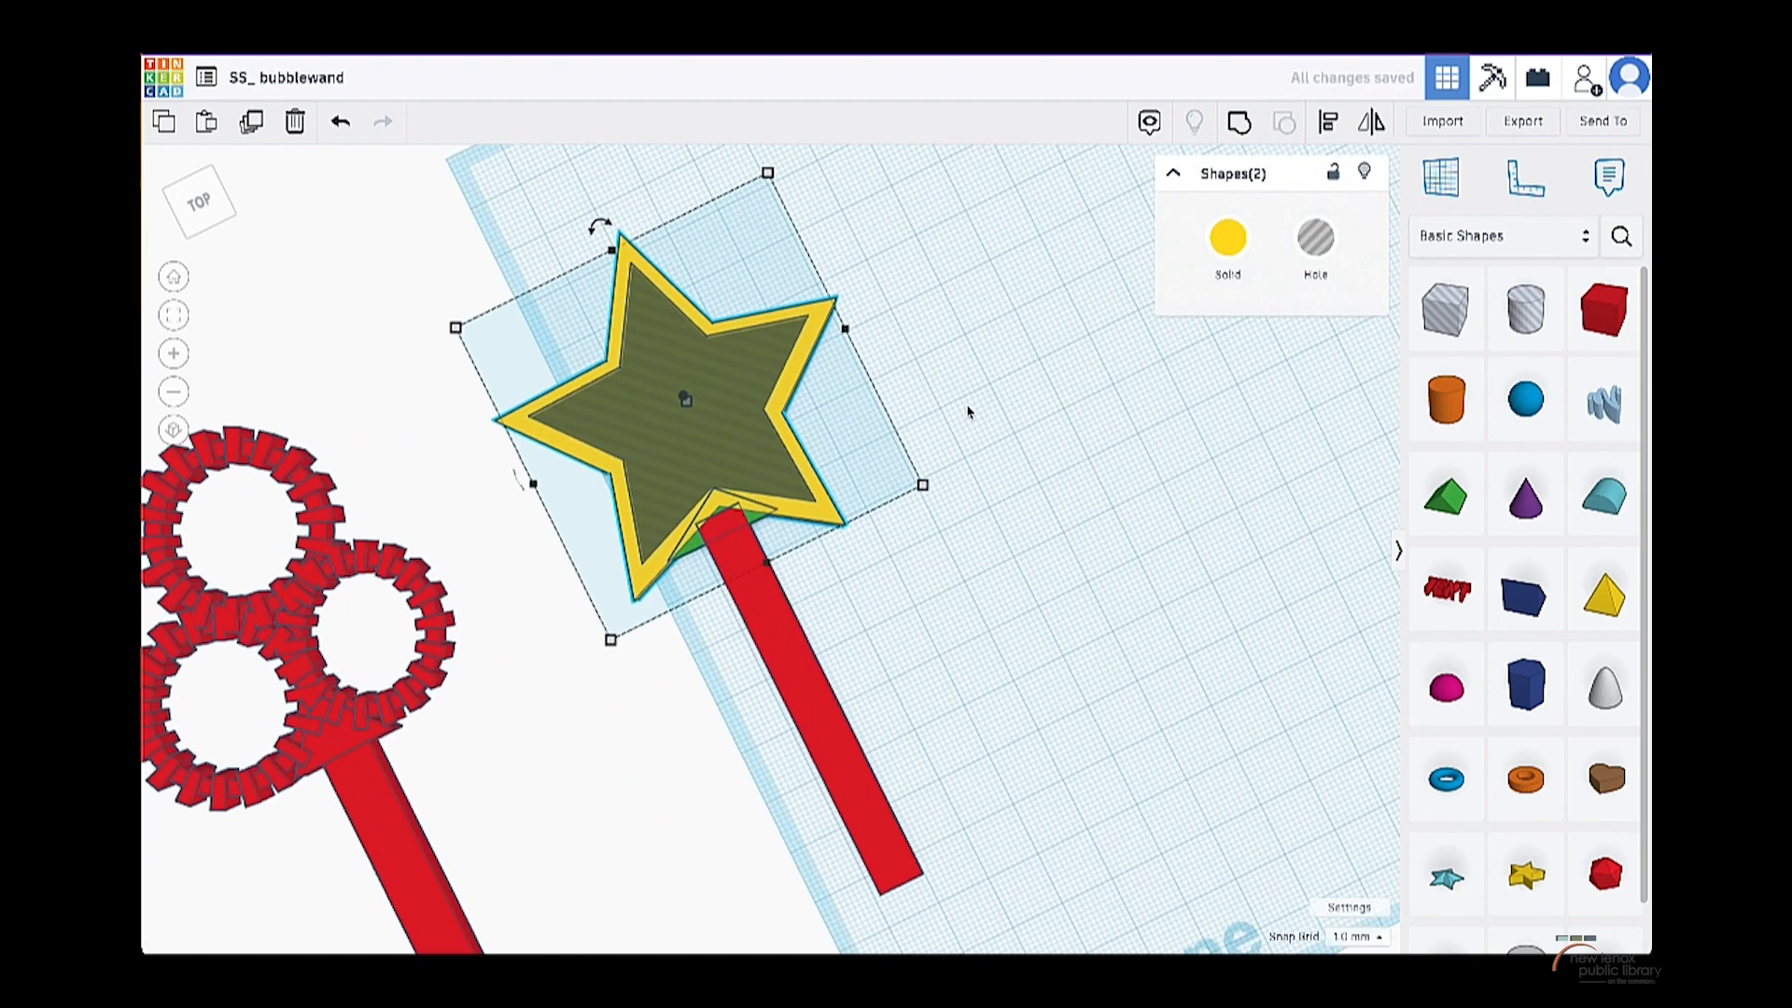
click(988, 351)
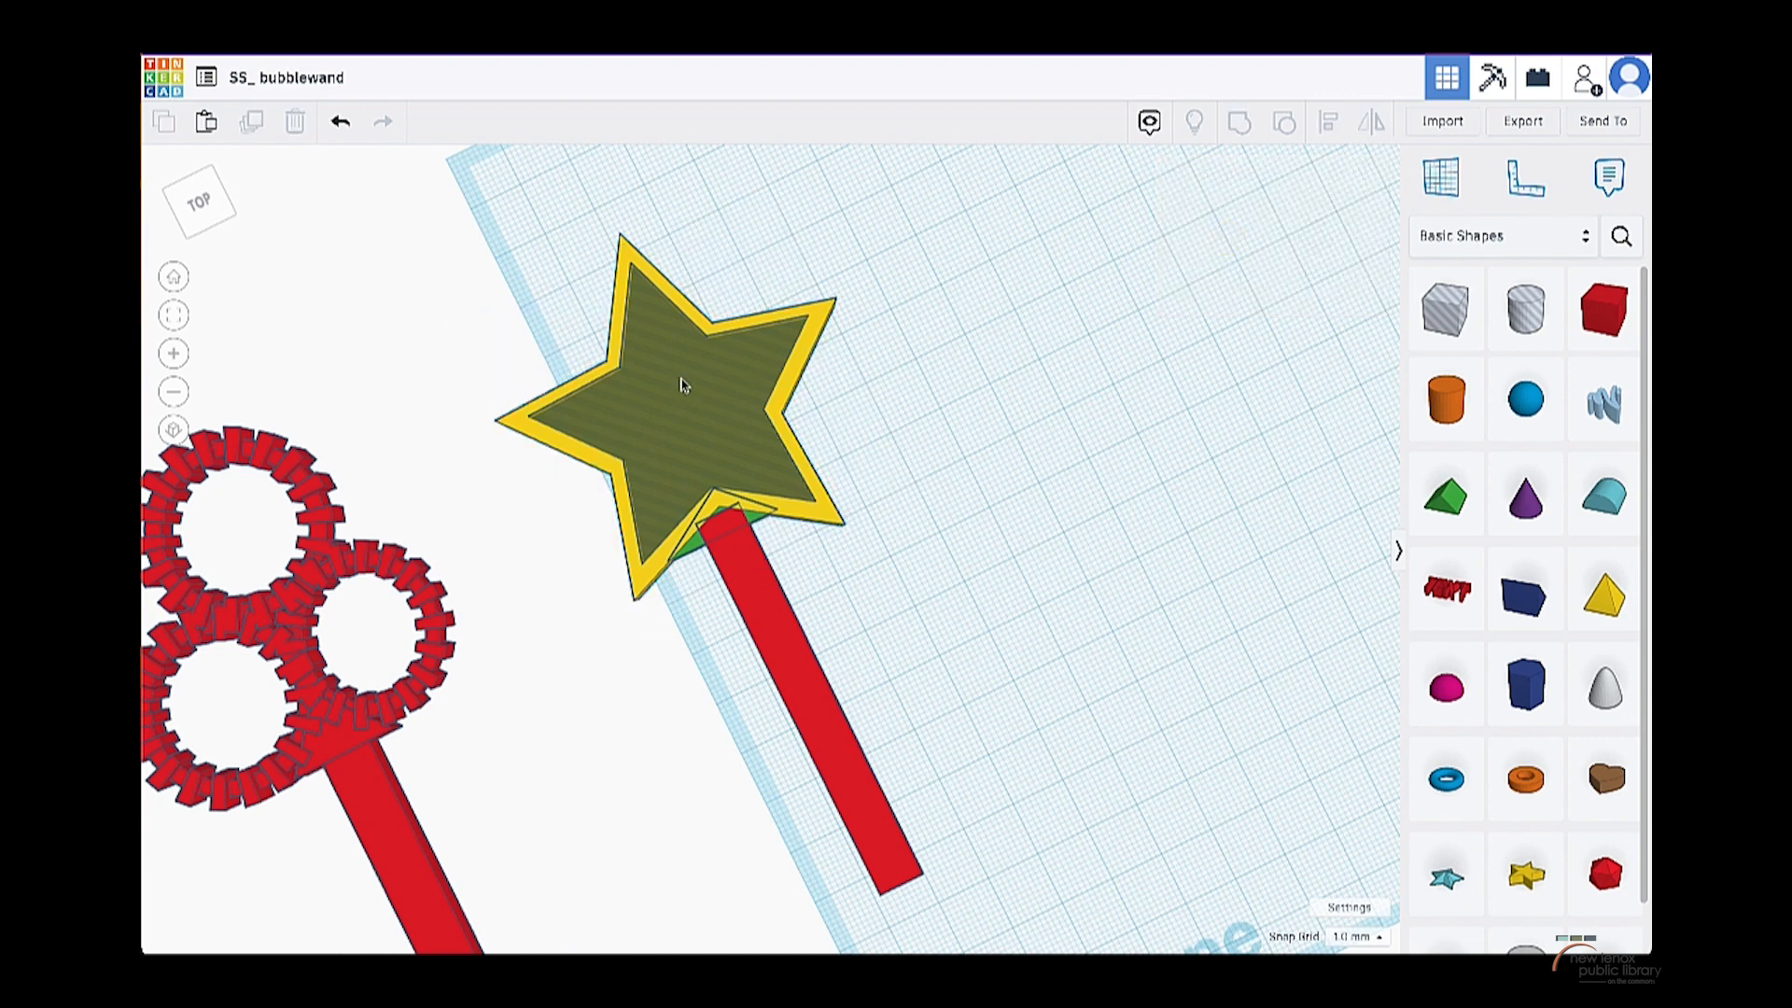
click(810, 347)
click(700, 554)
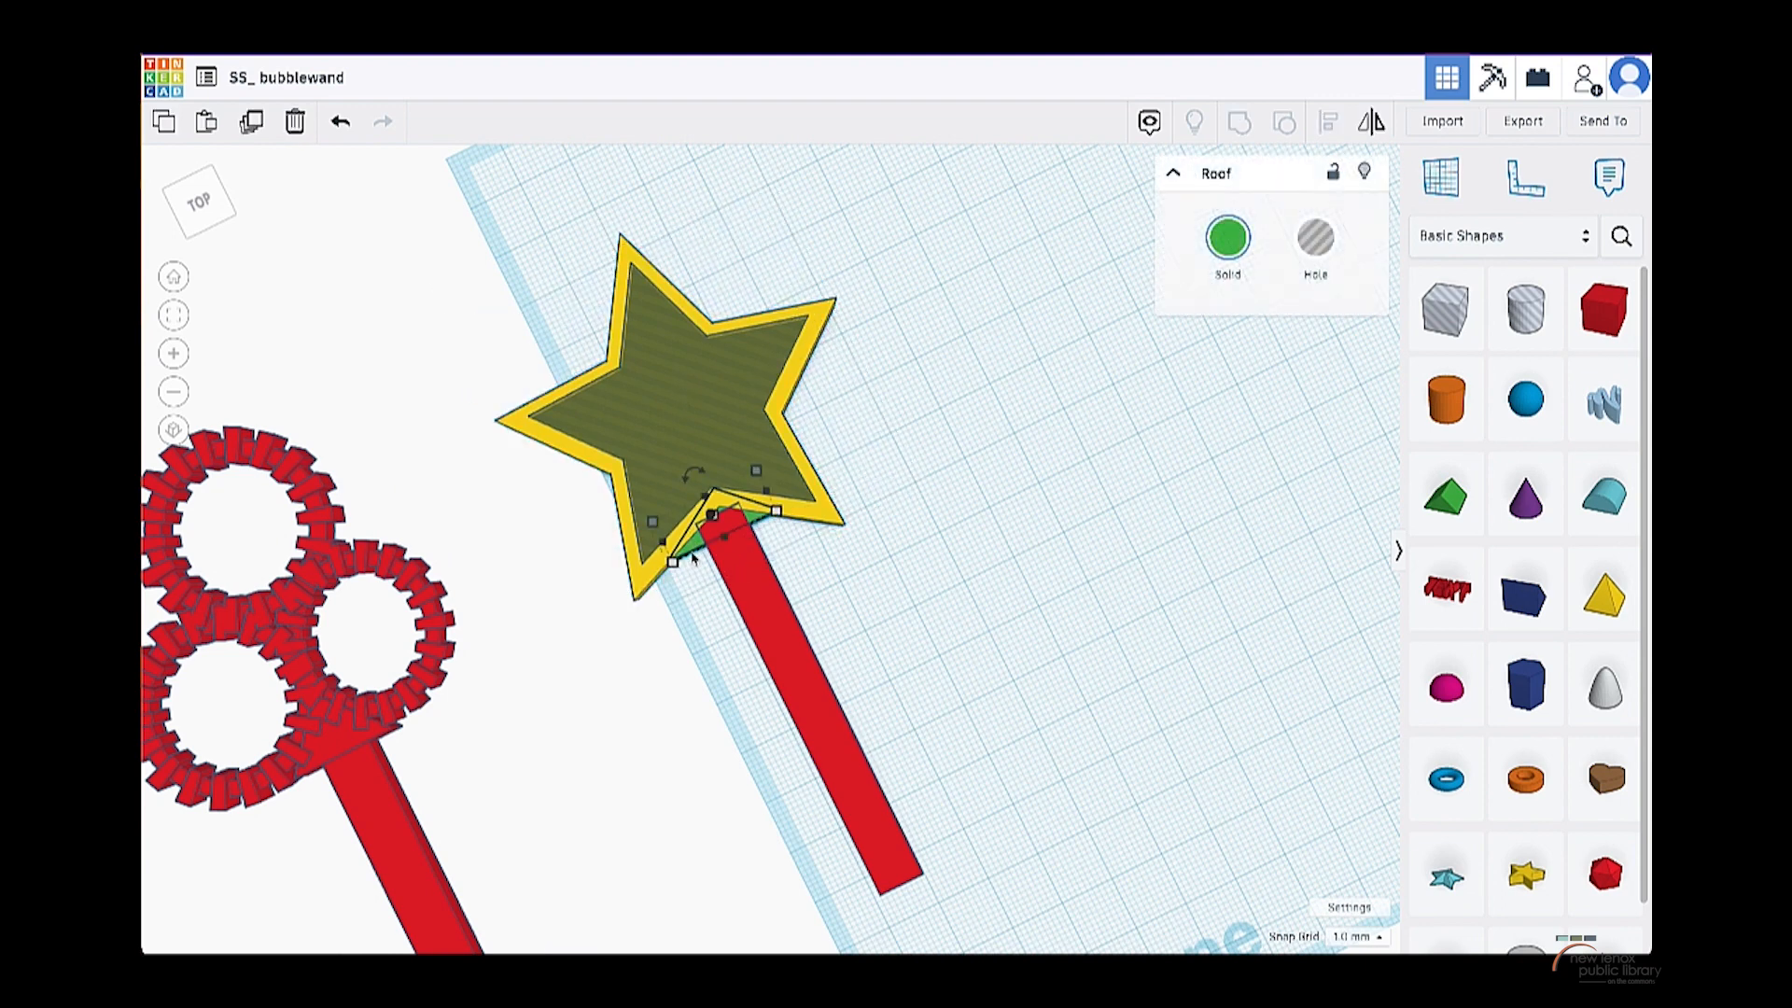
click(802, 608)
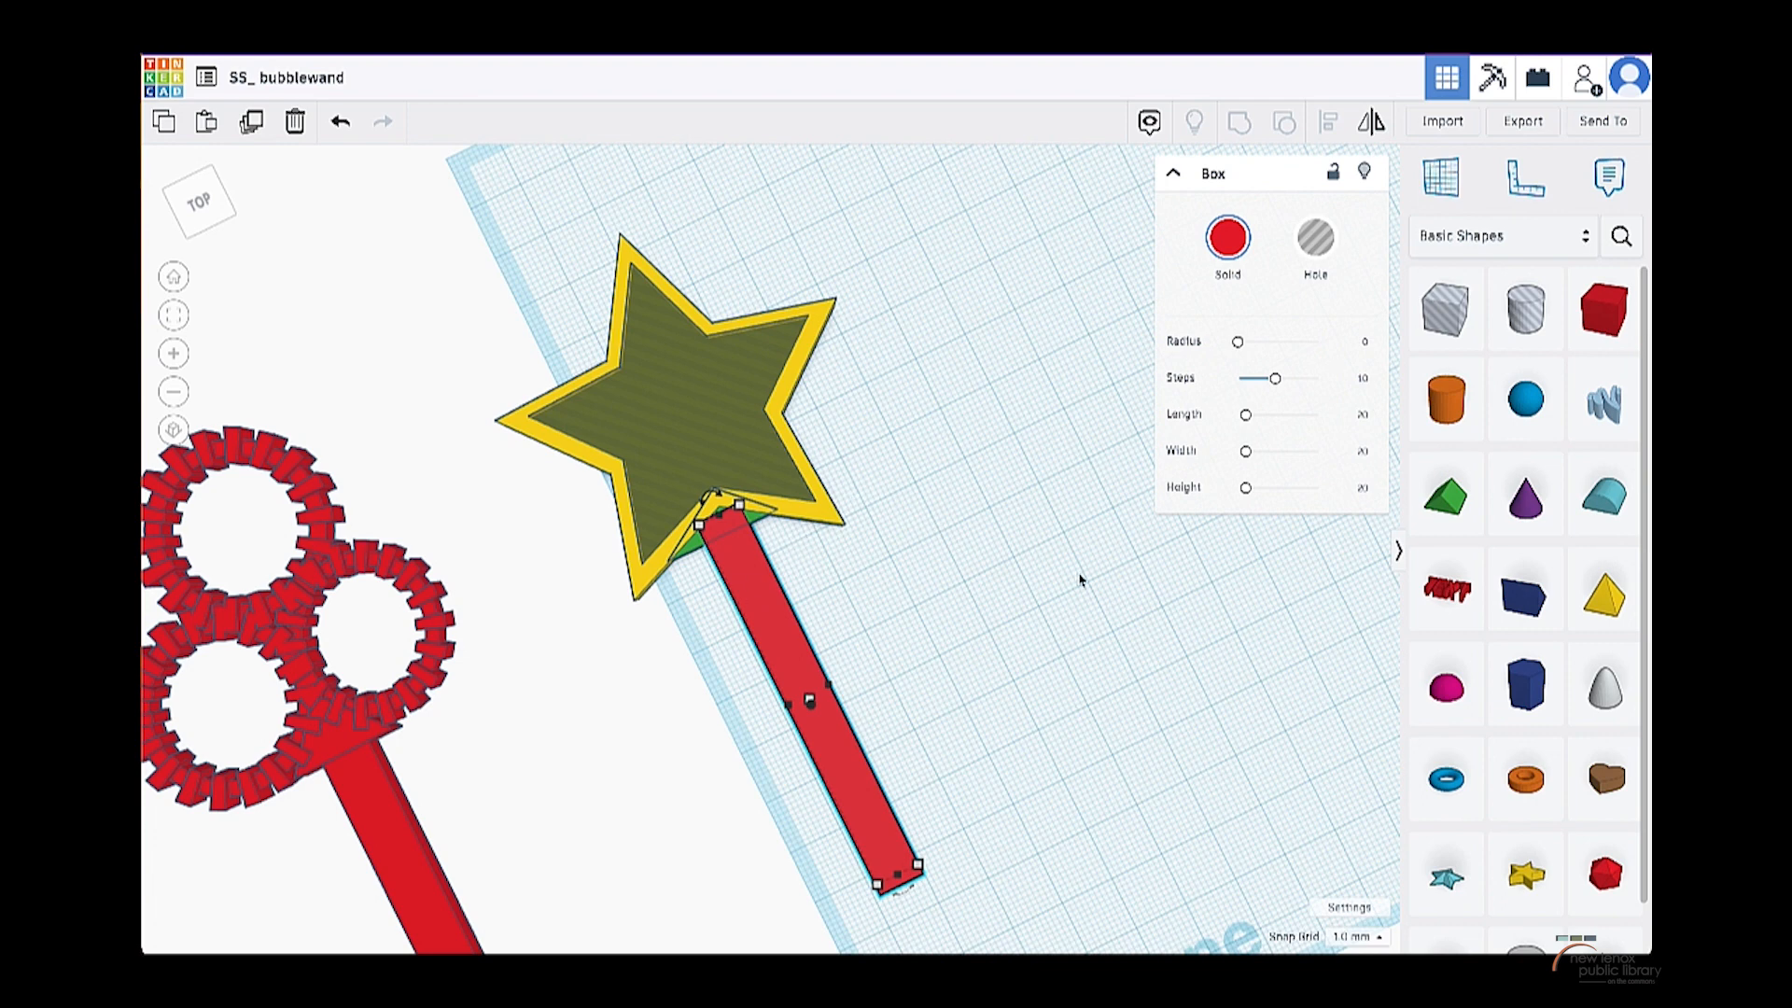
- Place a solid box on the workplane beside the star wand and check the existing red handle's dimensions
click(1595, 314)
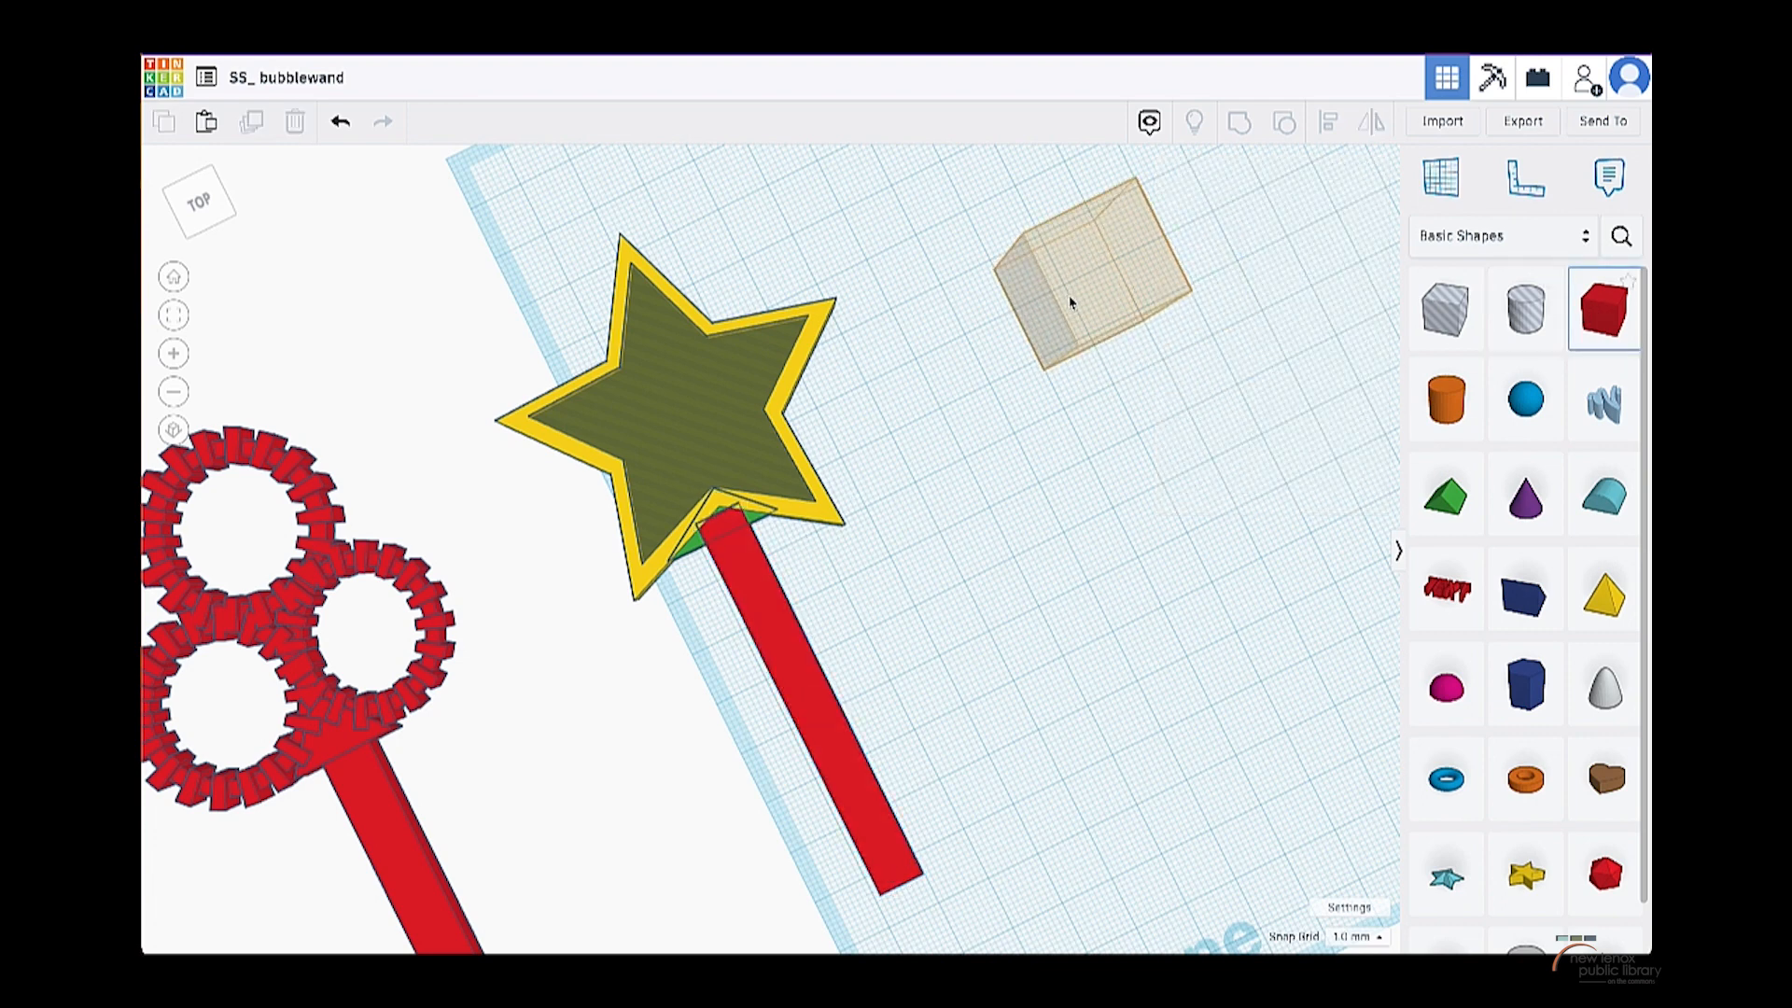
click(1073, 298)
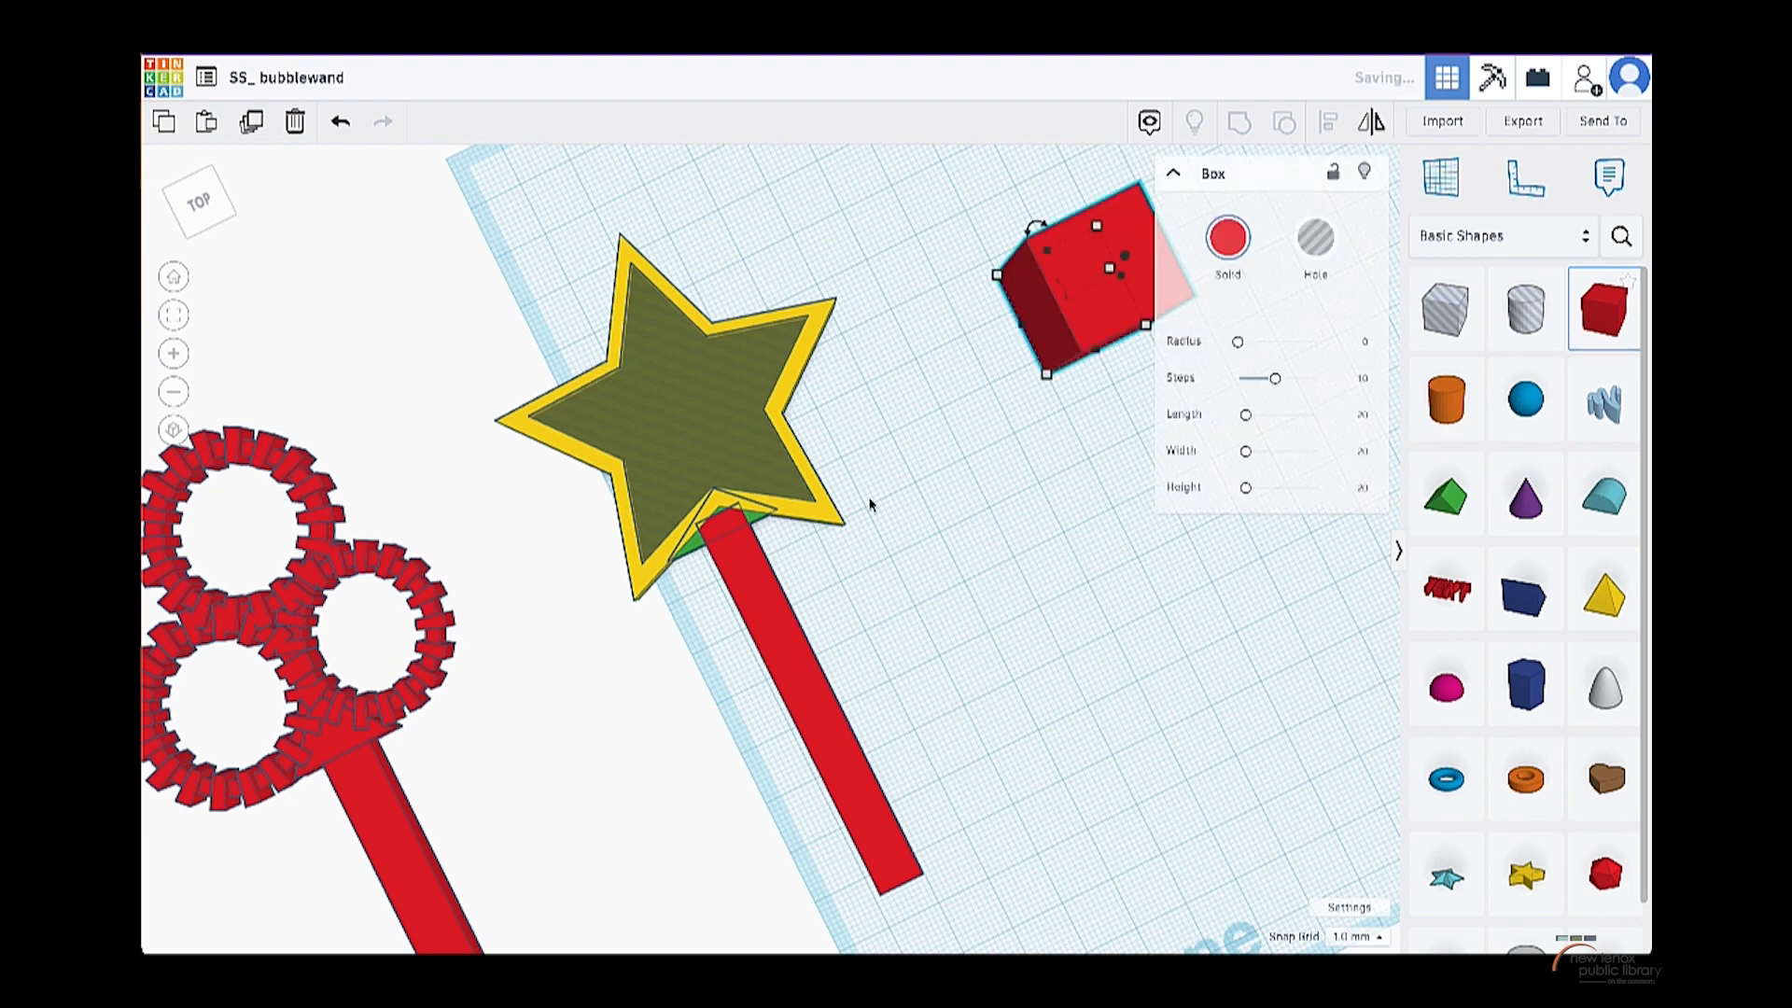
click(779, 652)
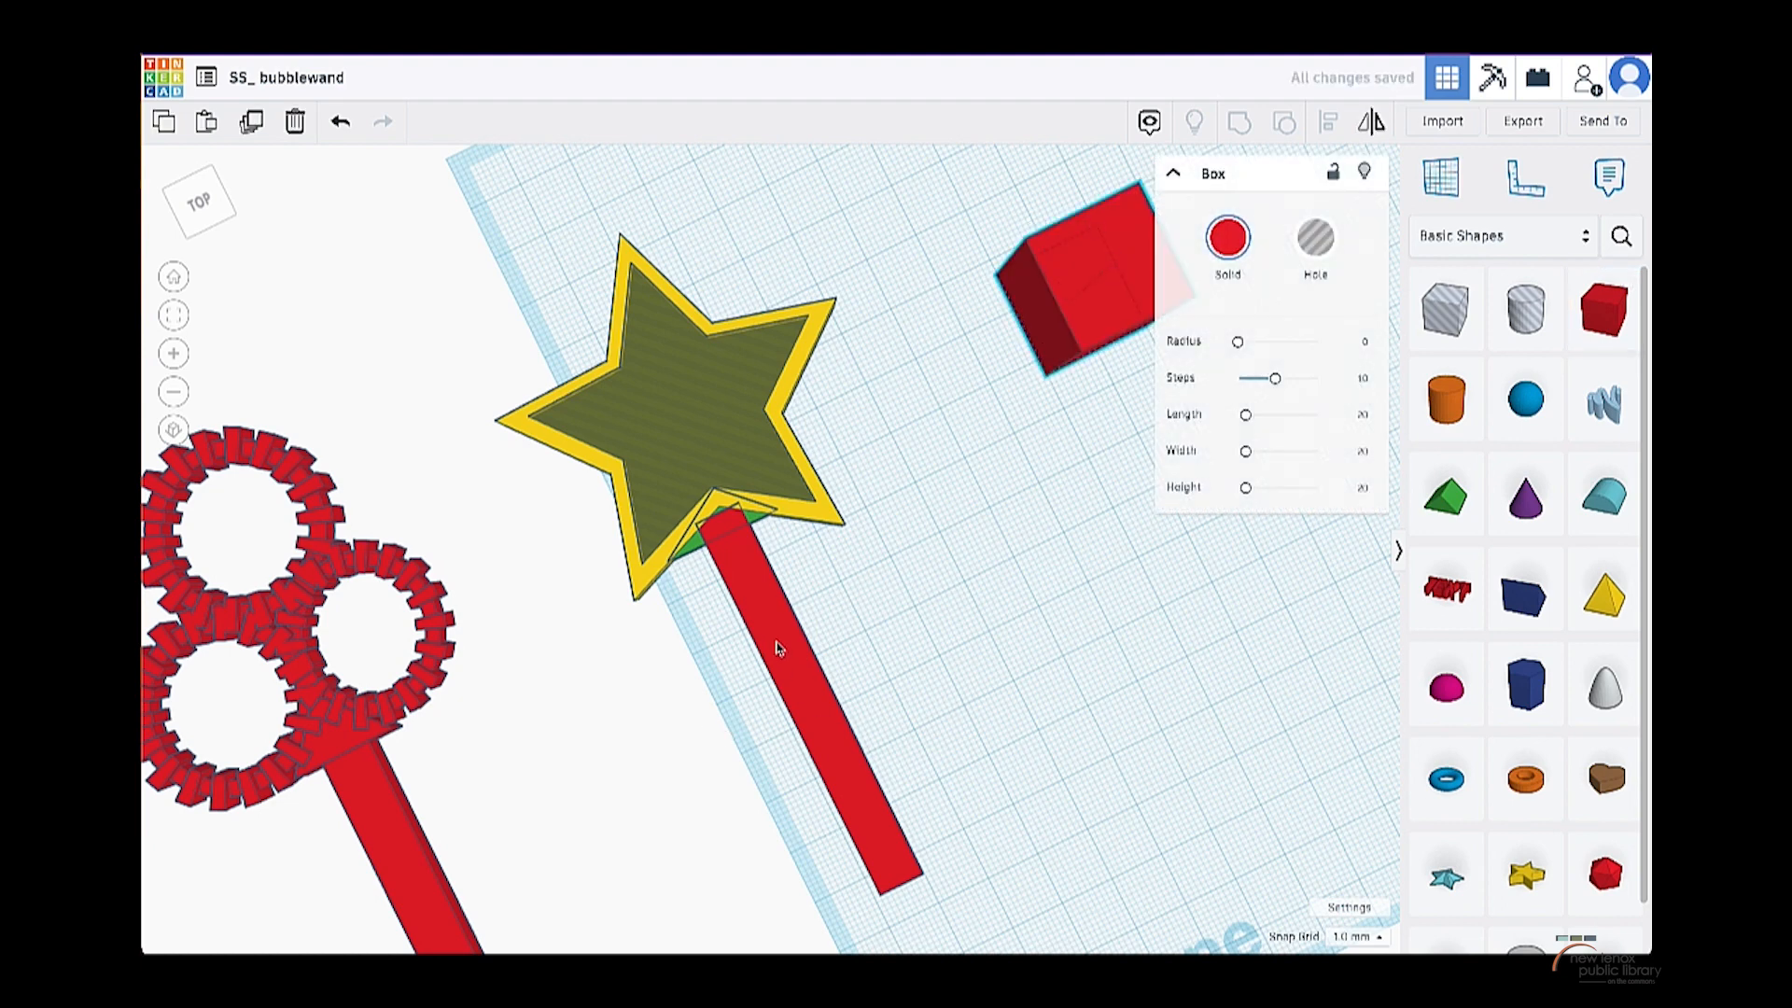
mouse_move(918, 863)
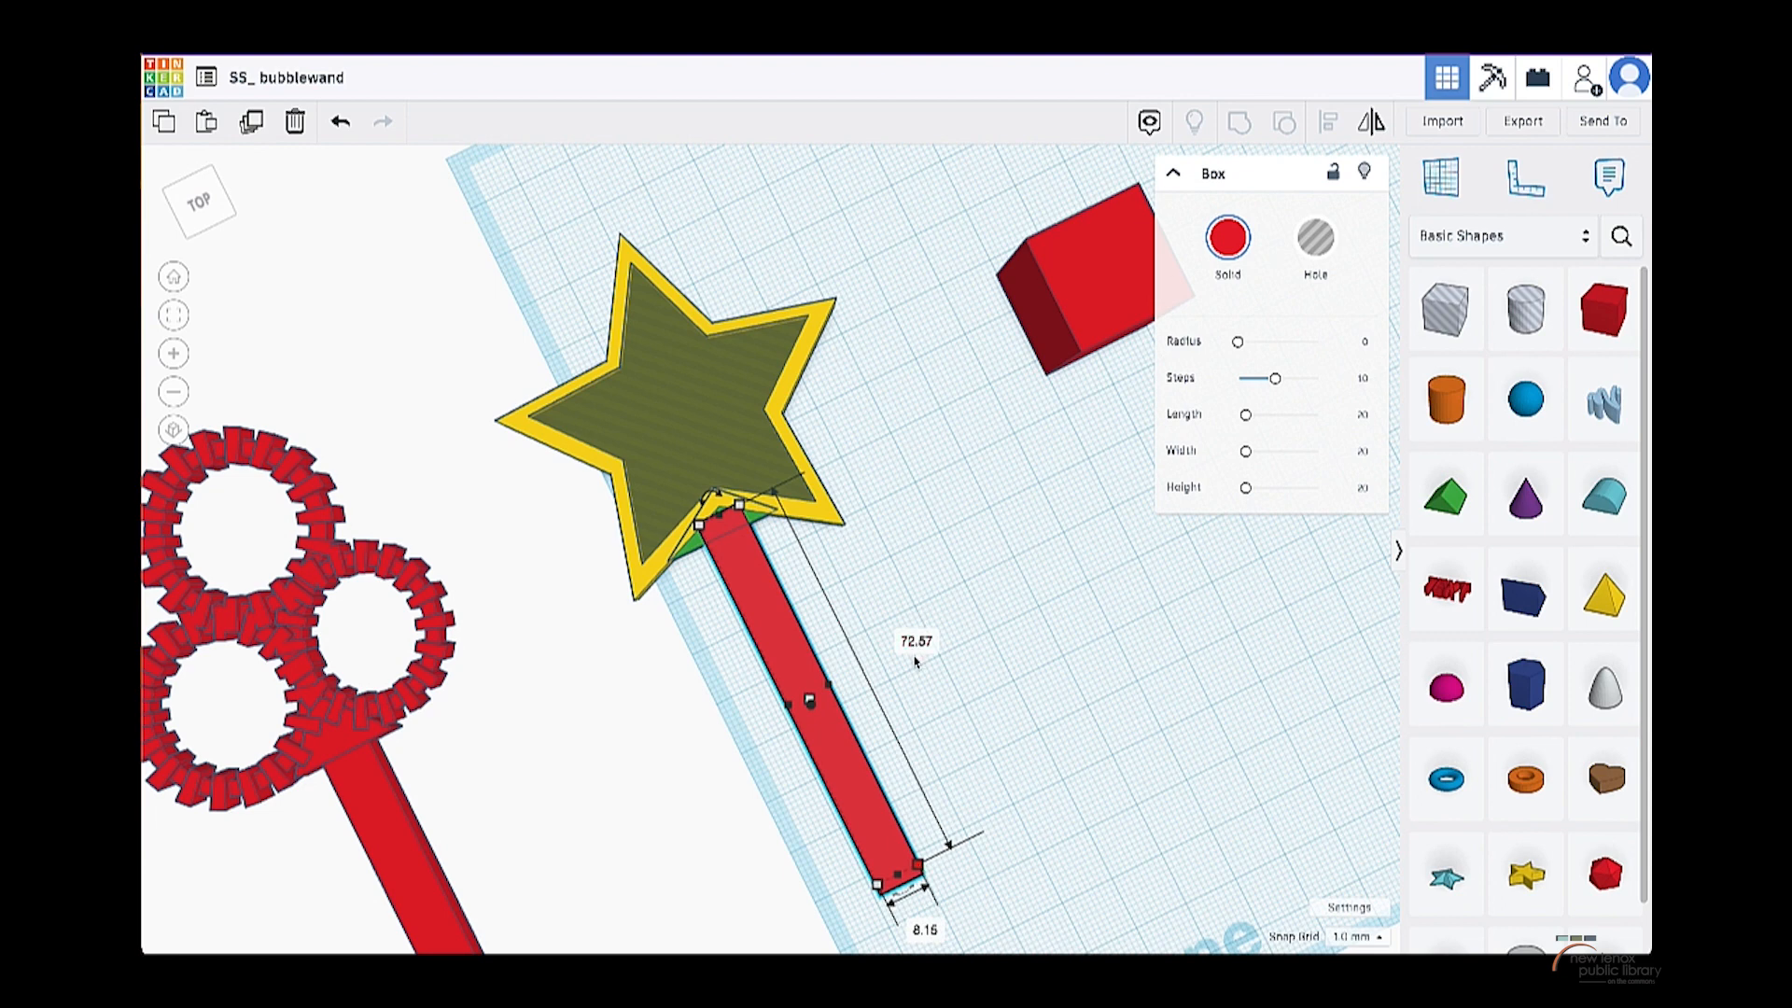
scroll(930, 662, down, 2)
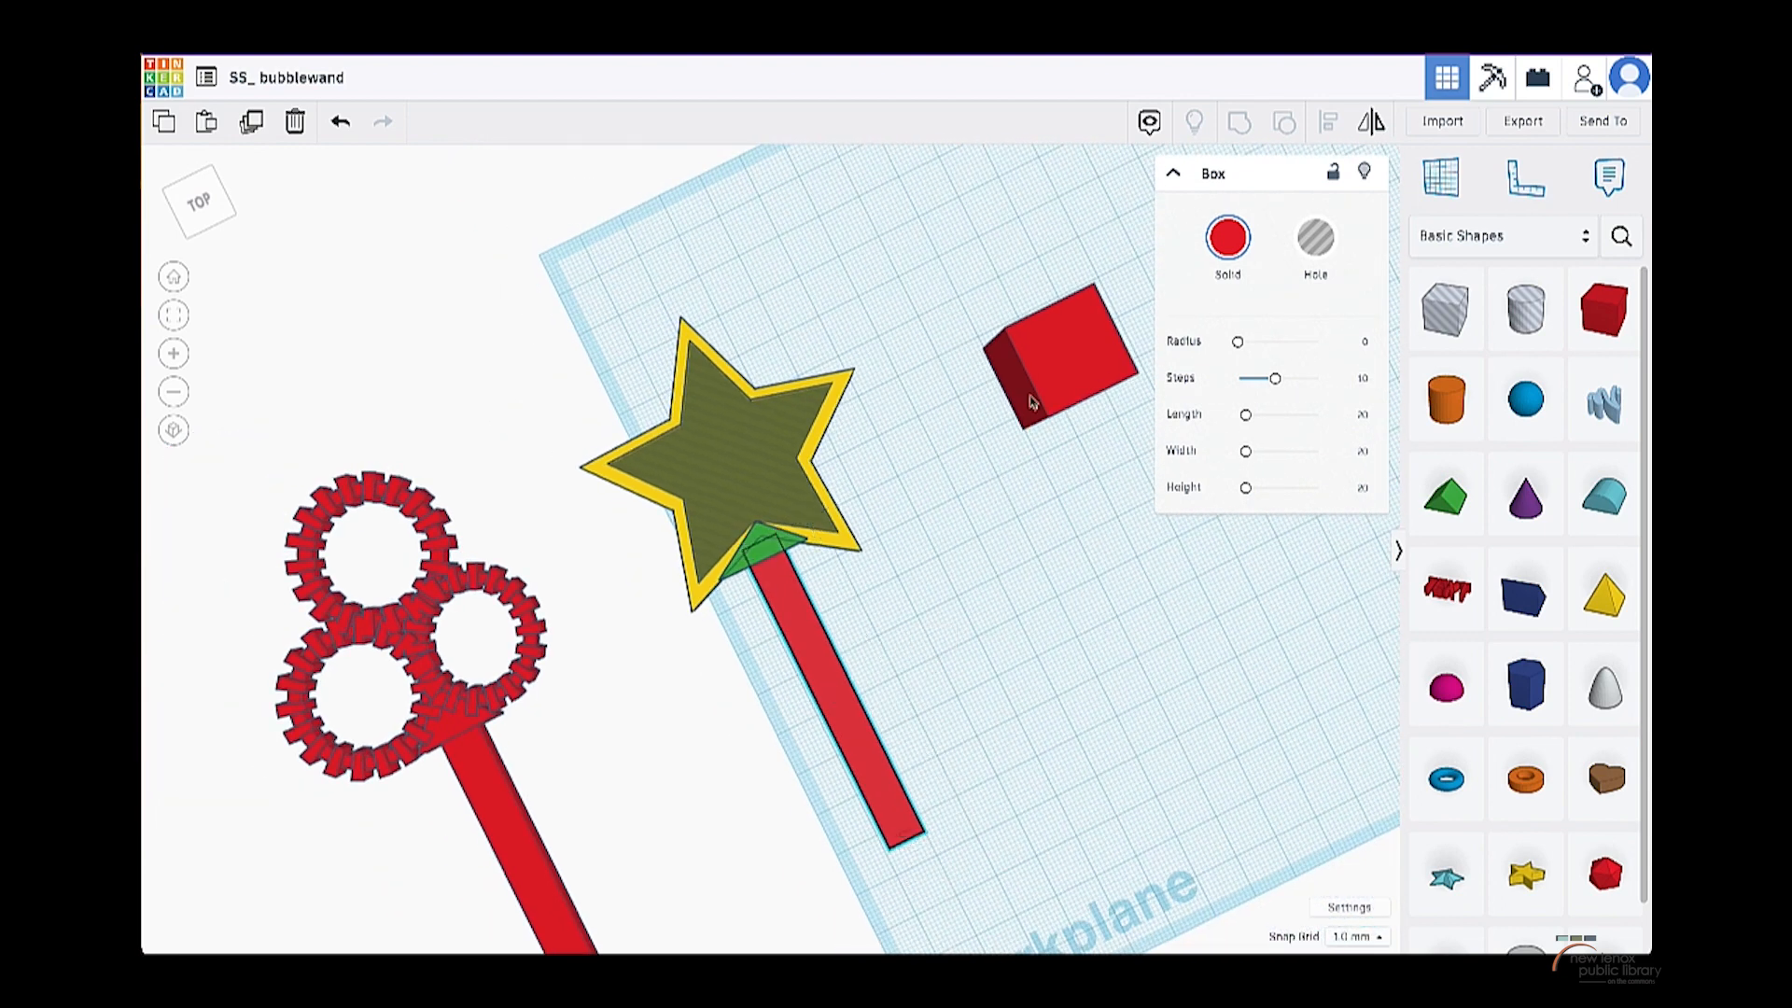
- Set the new box's length to 100 mm and move it further onto the workplane, away from the star wand
click(1067, 408)
middle_drag(1073, 409, 970, 656)
scroll(970, 656, up, 2)
mouse_move(1004, 632)
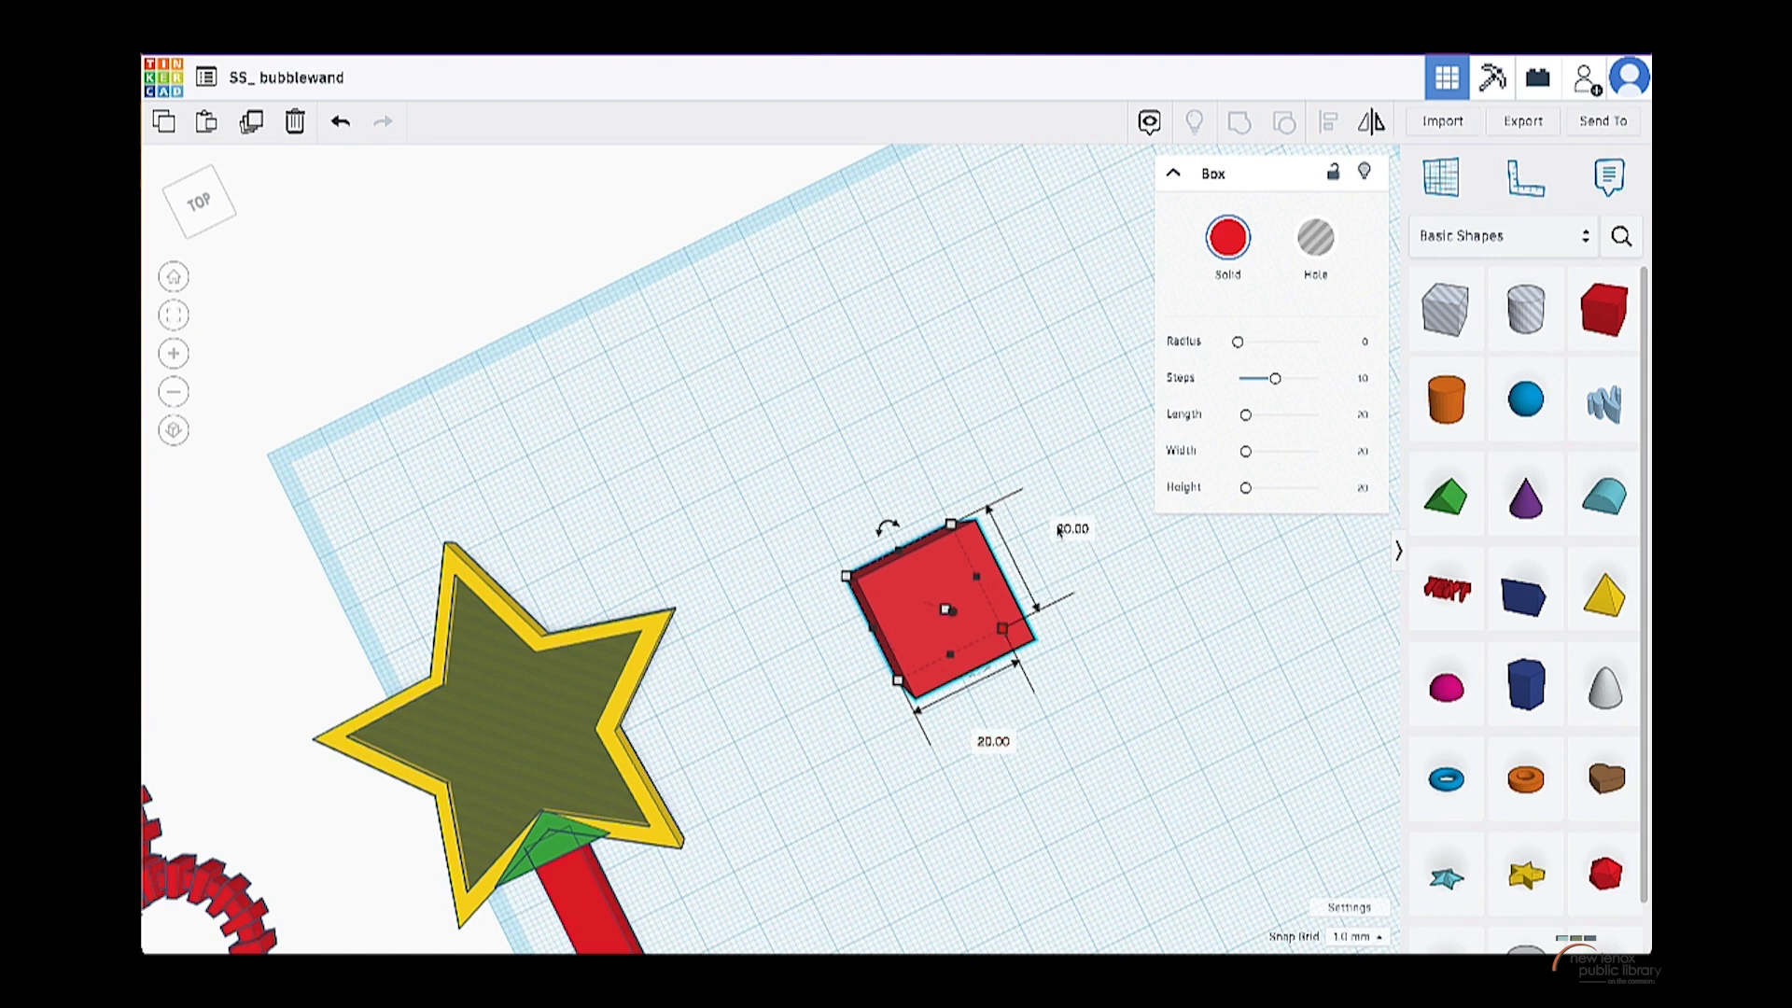
click(1071, 529)
text(100)
key(Return)
scroll(1063, 592, down, 1)
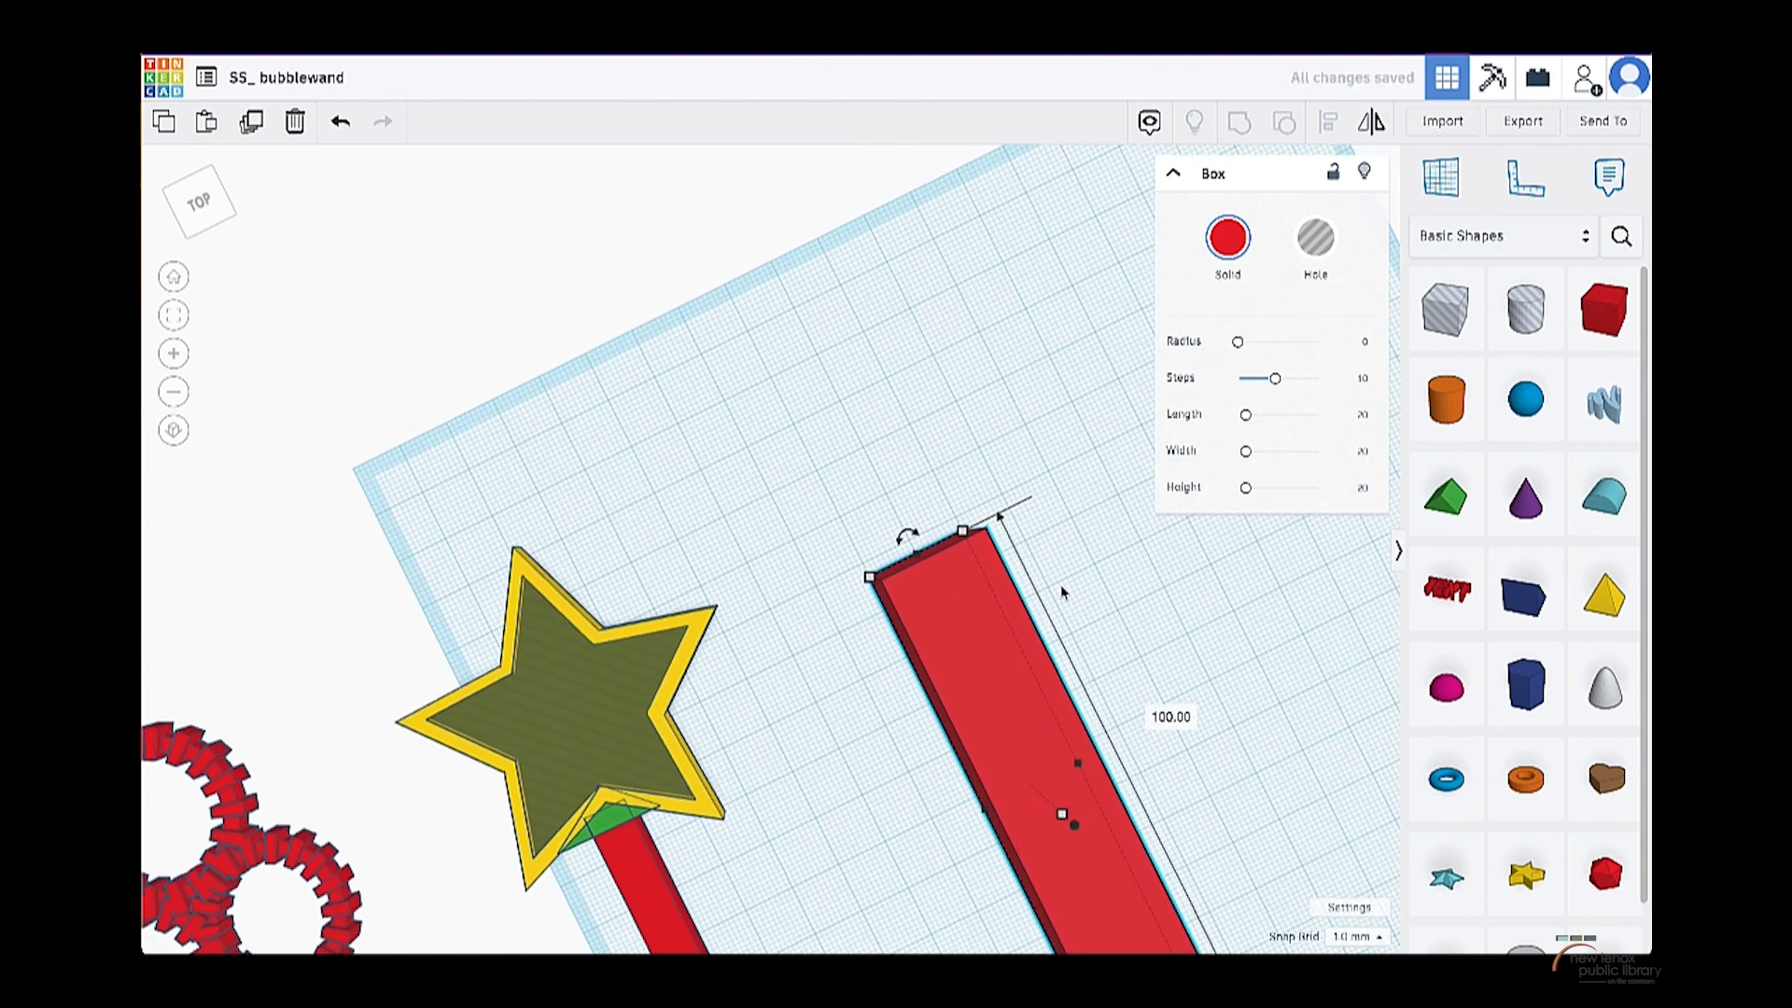
scroll(1063, 598, down, 3)
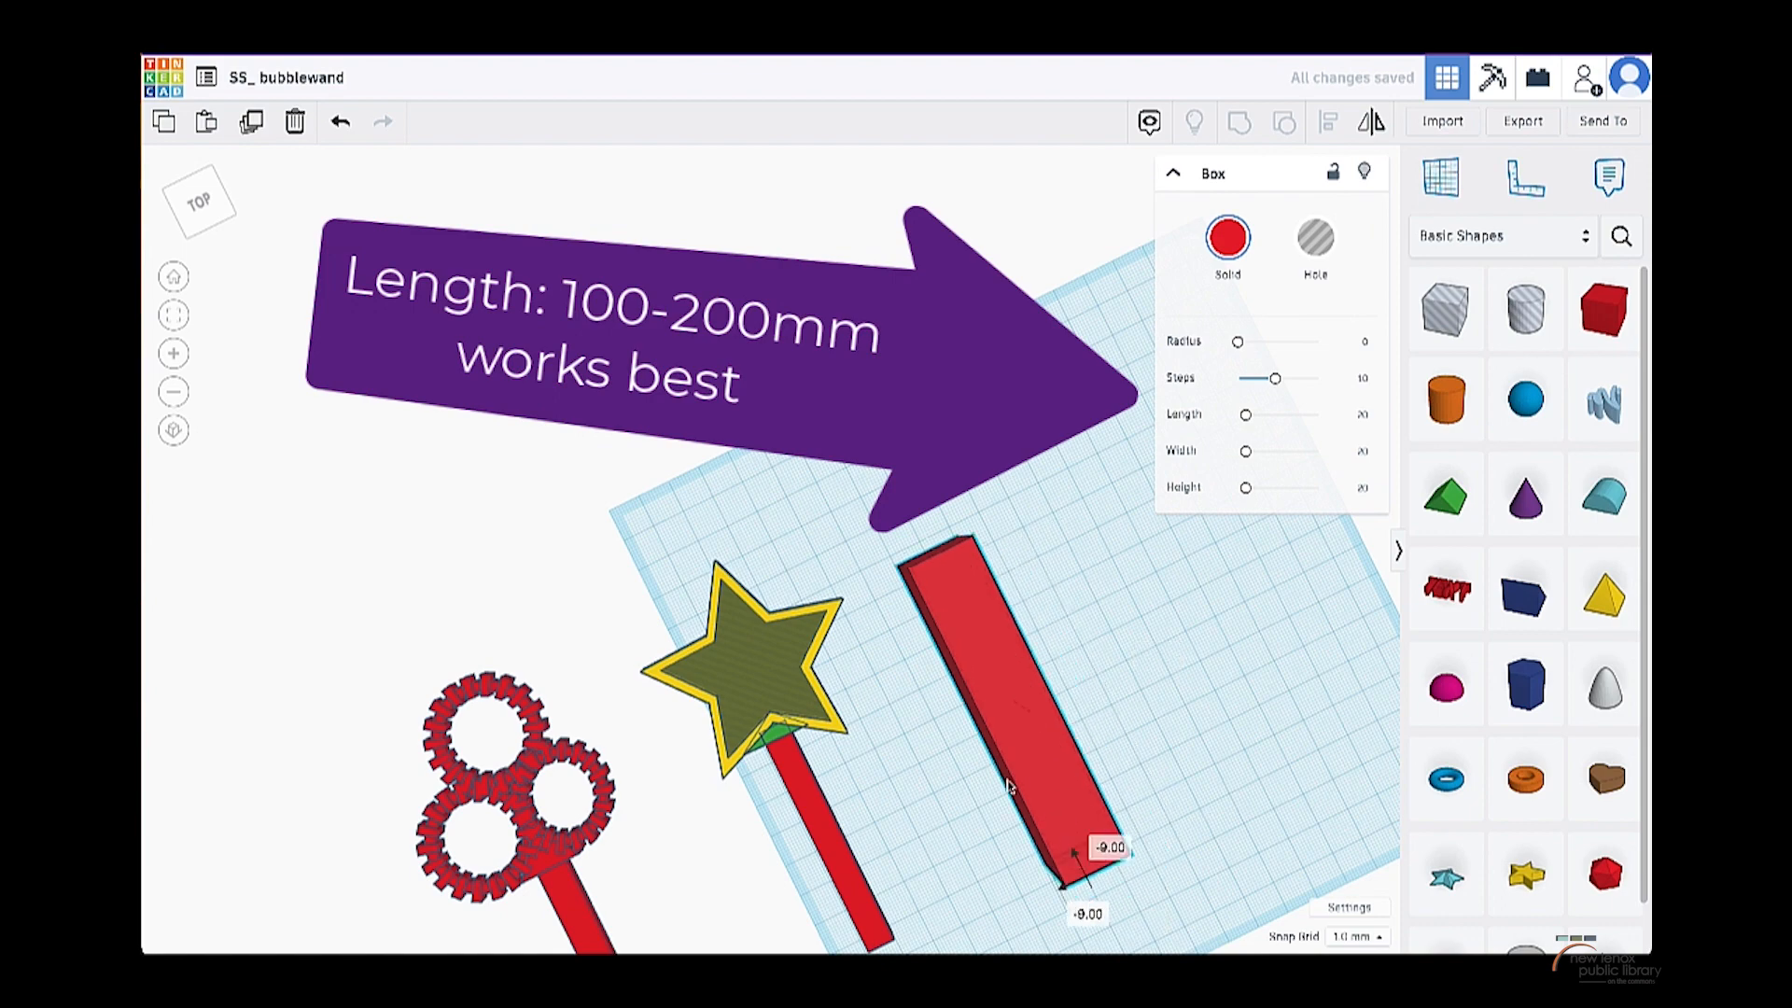
drag(1008, 787, 1113, 739)
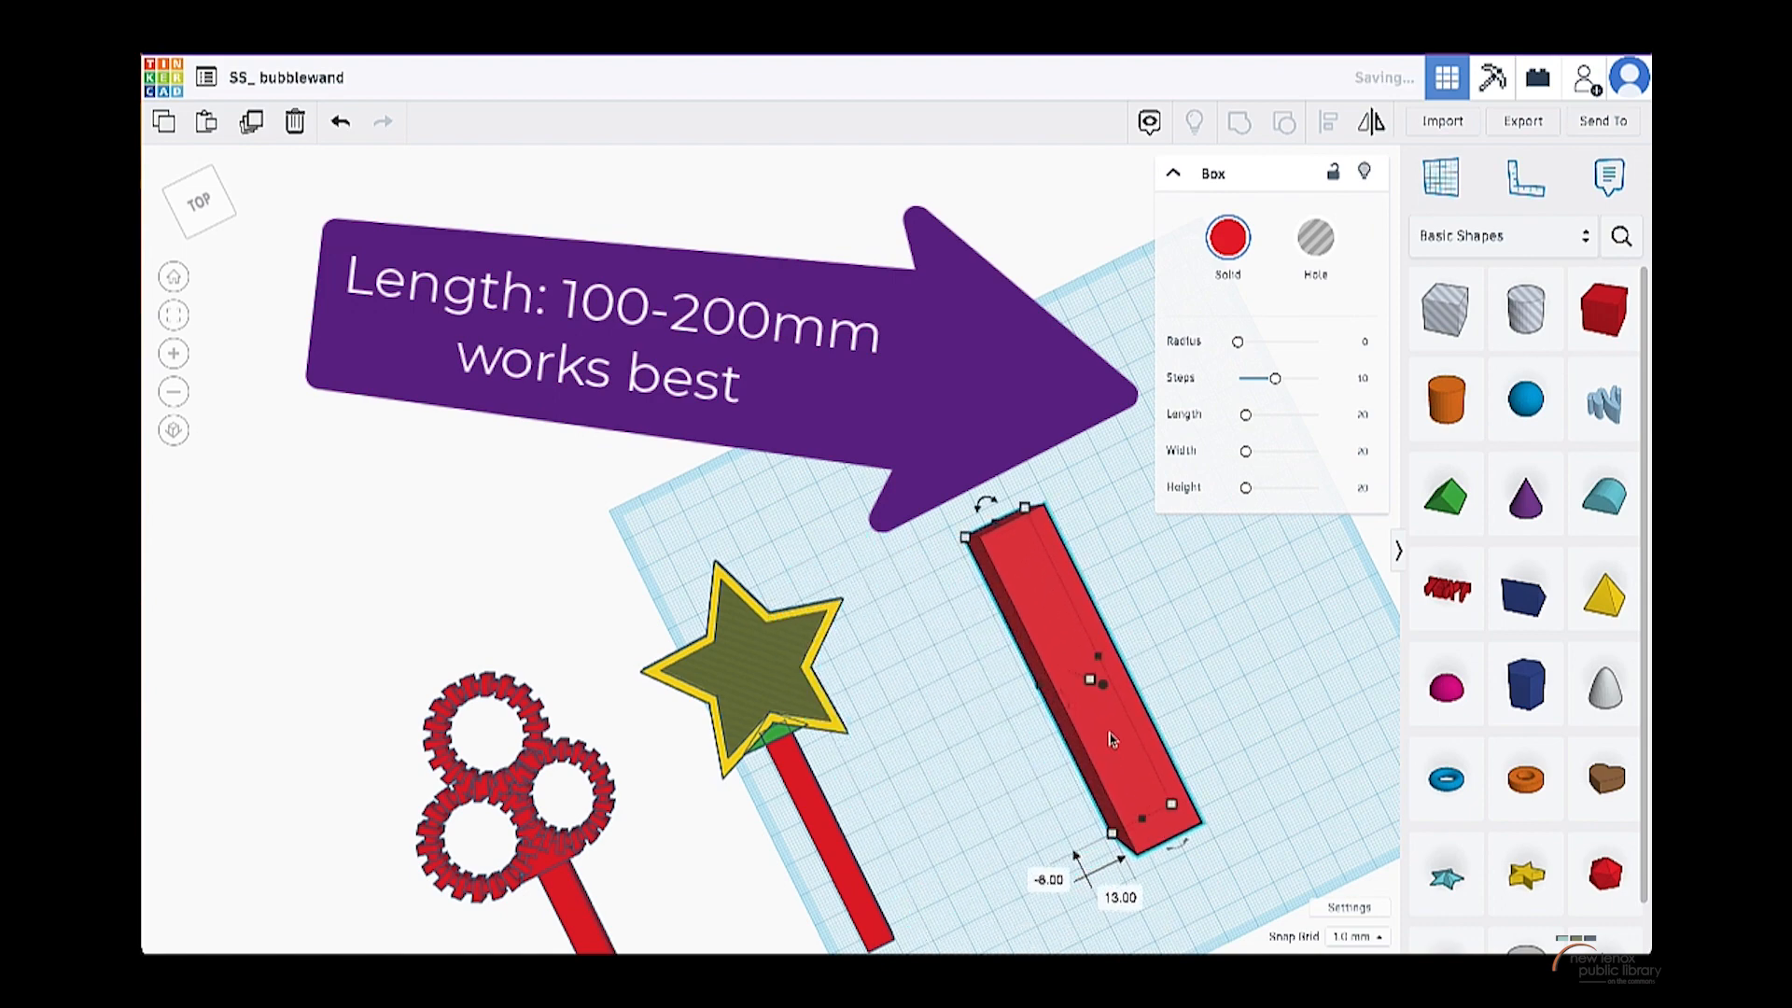
- Lower the new box's height to 2 mm
scroll(1109, 735, up, 4)
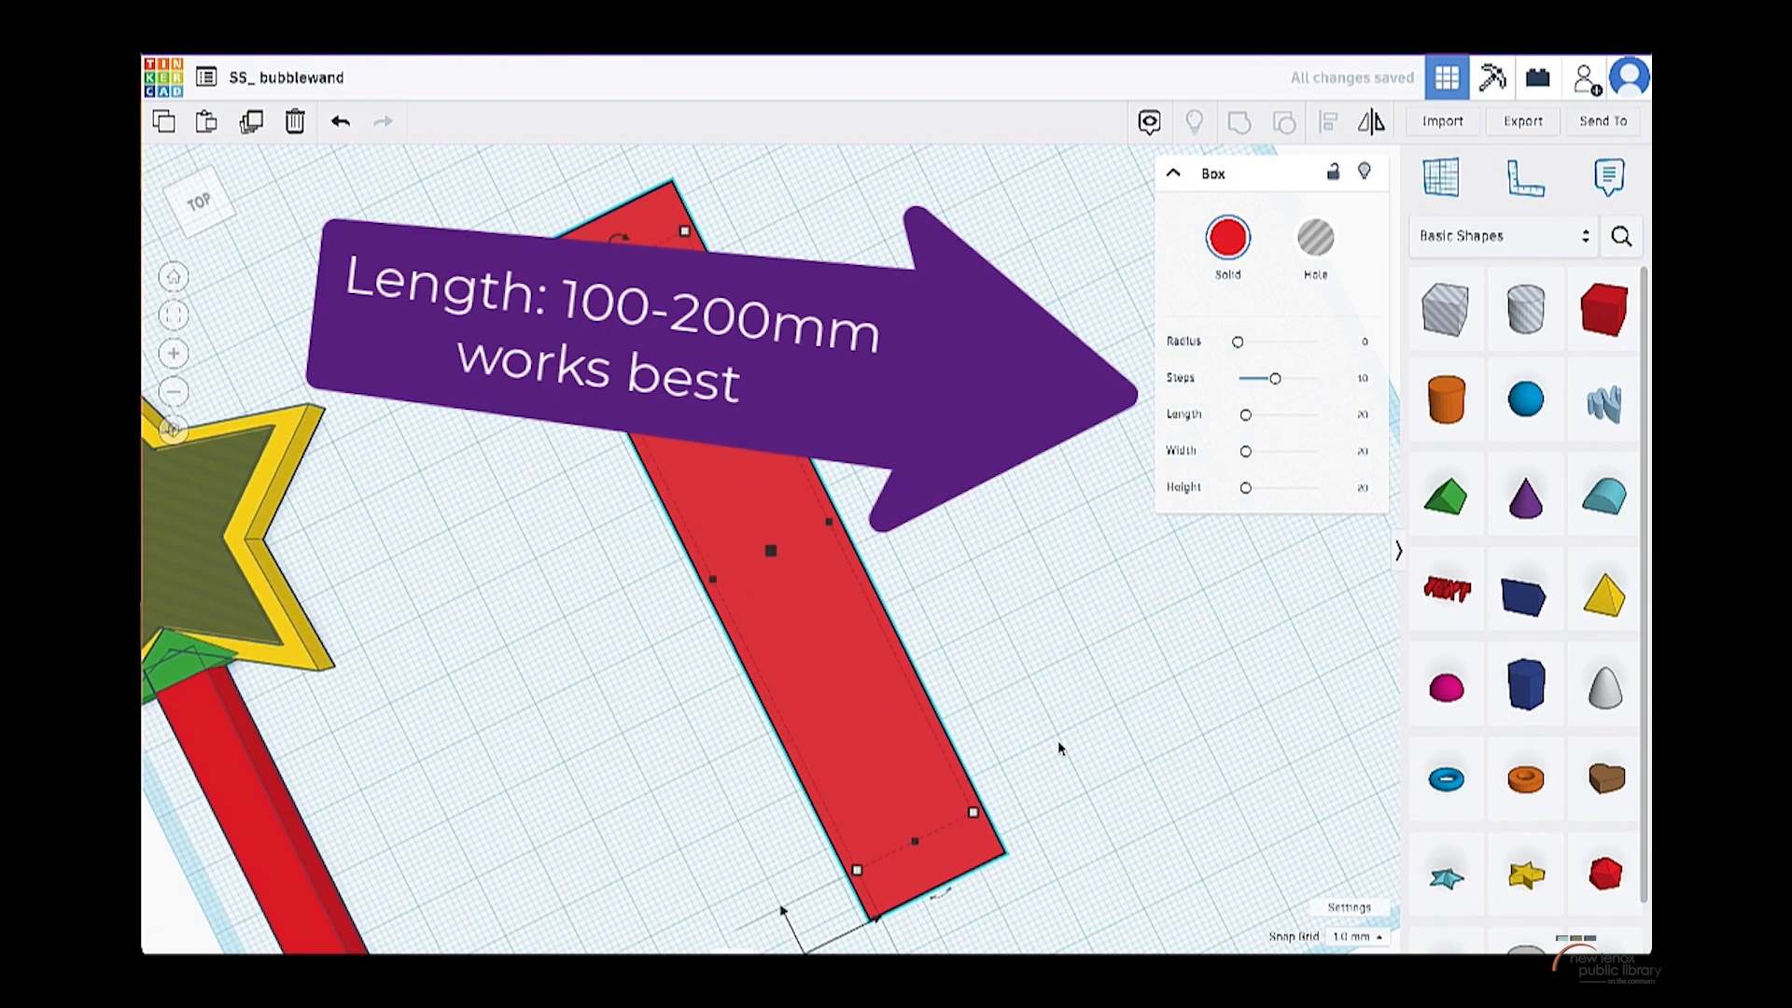
right_drag(1056, 741, 934, 519)
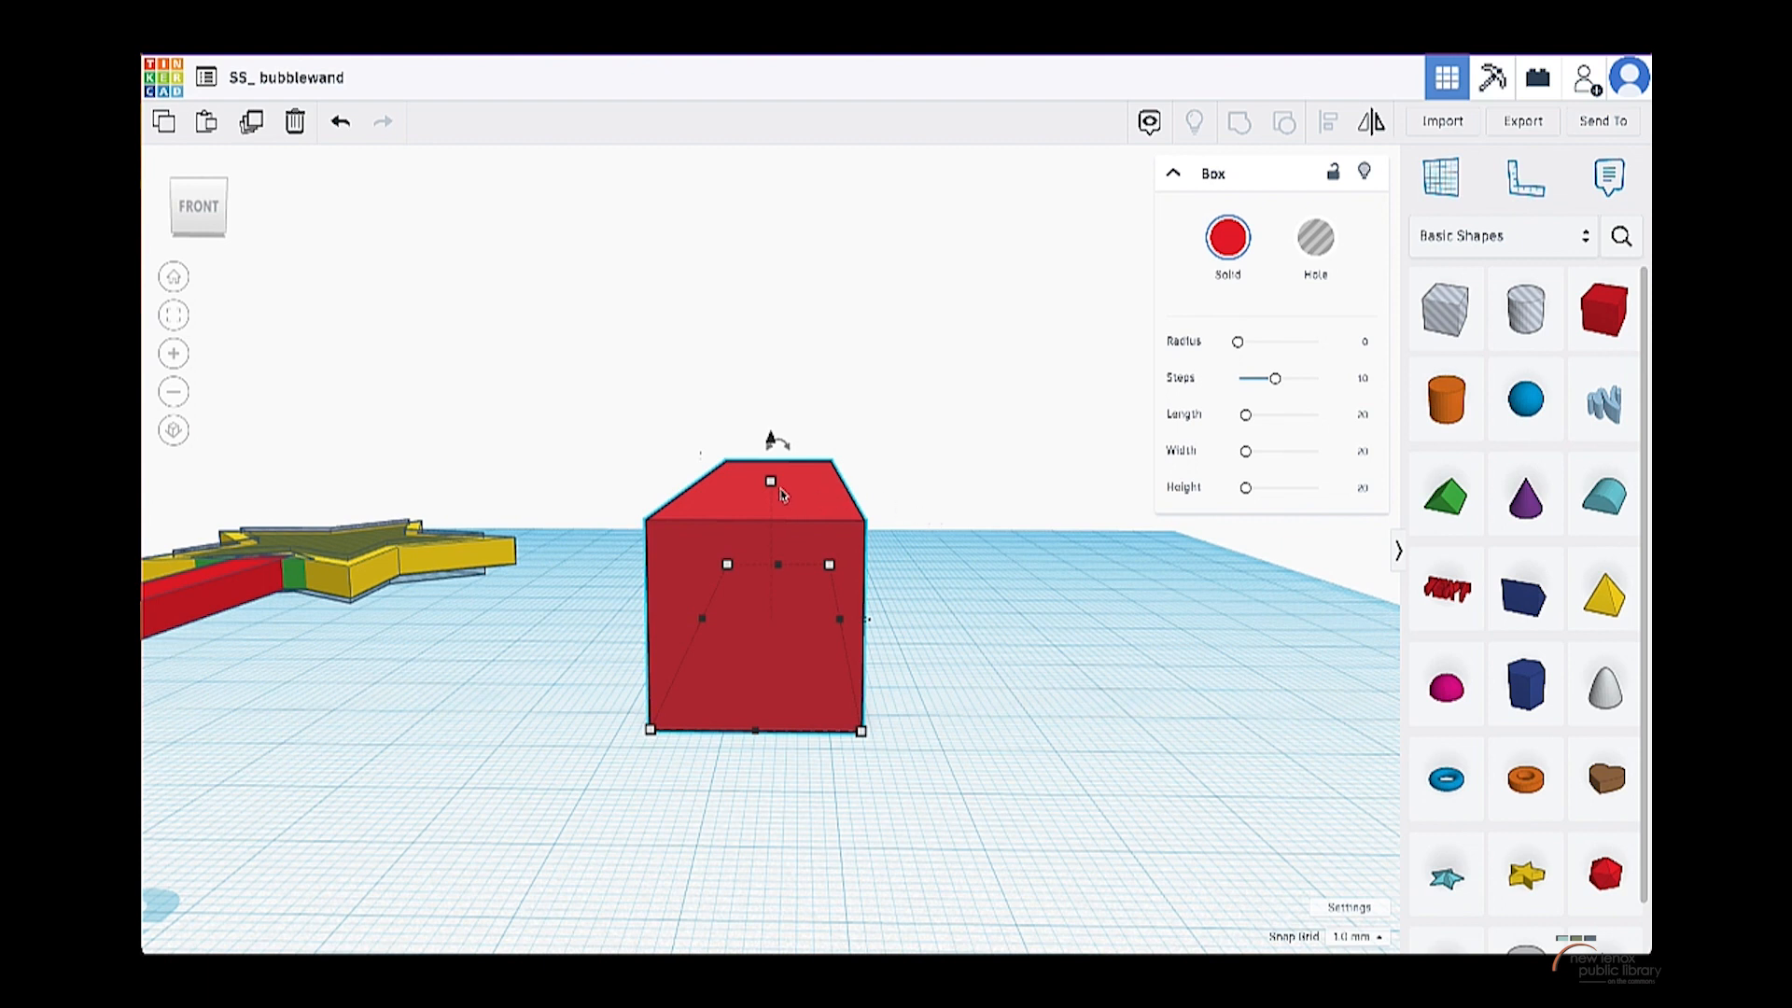
drag(770, 489, 763, 615)
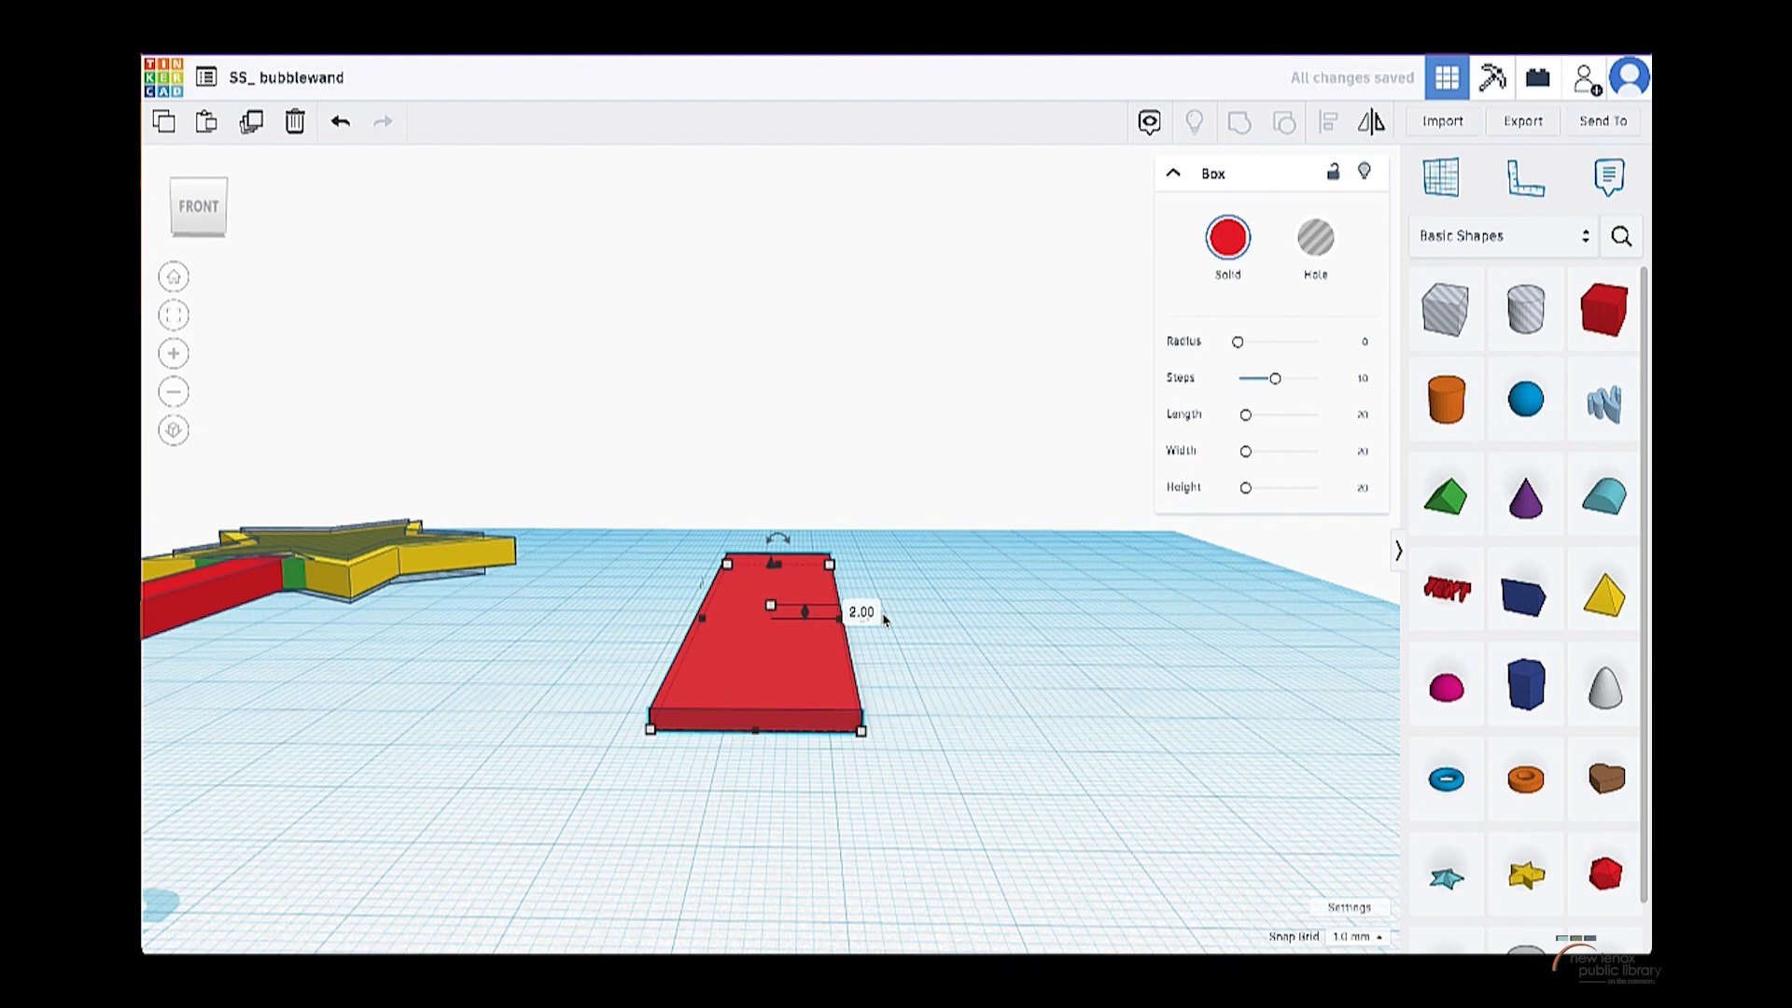
- Raise the flattened box's height to 4 mm
right_drag(908, 592, 912, 653)
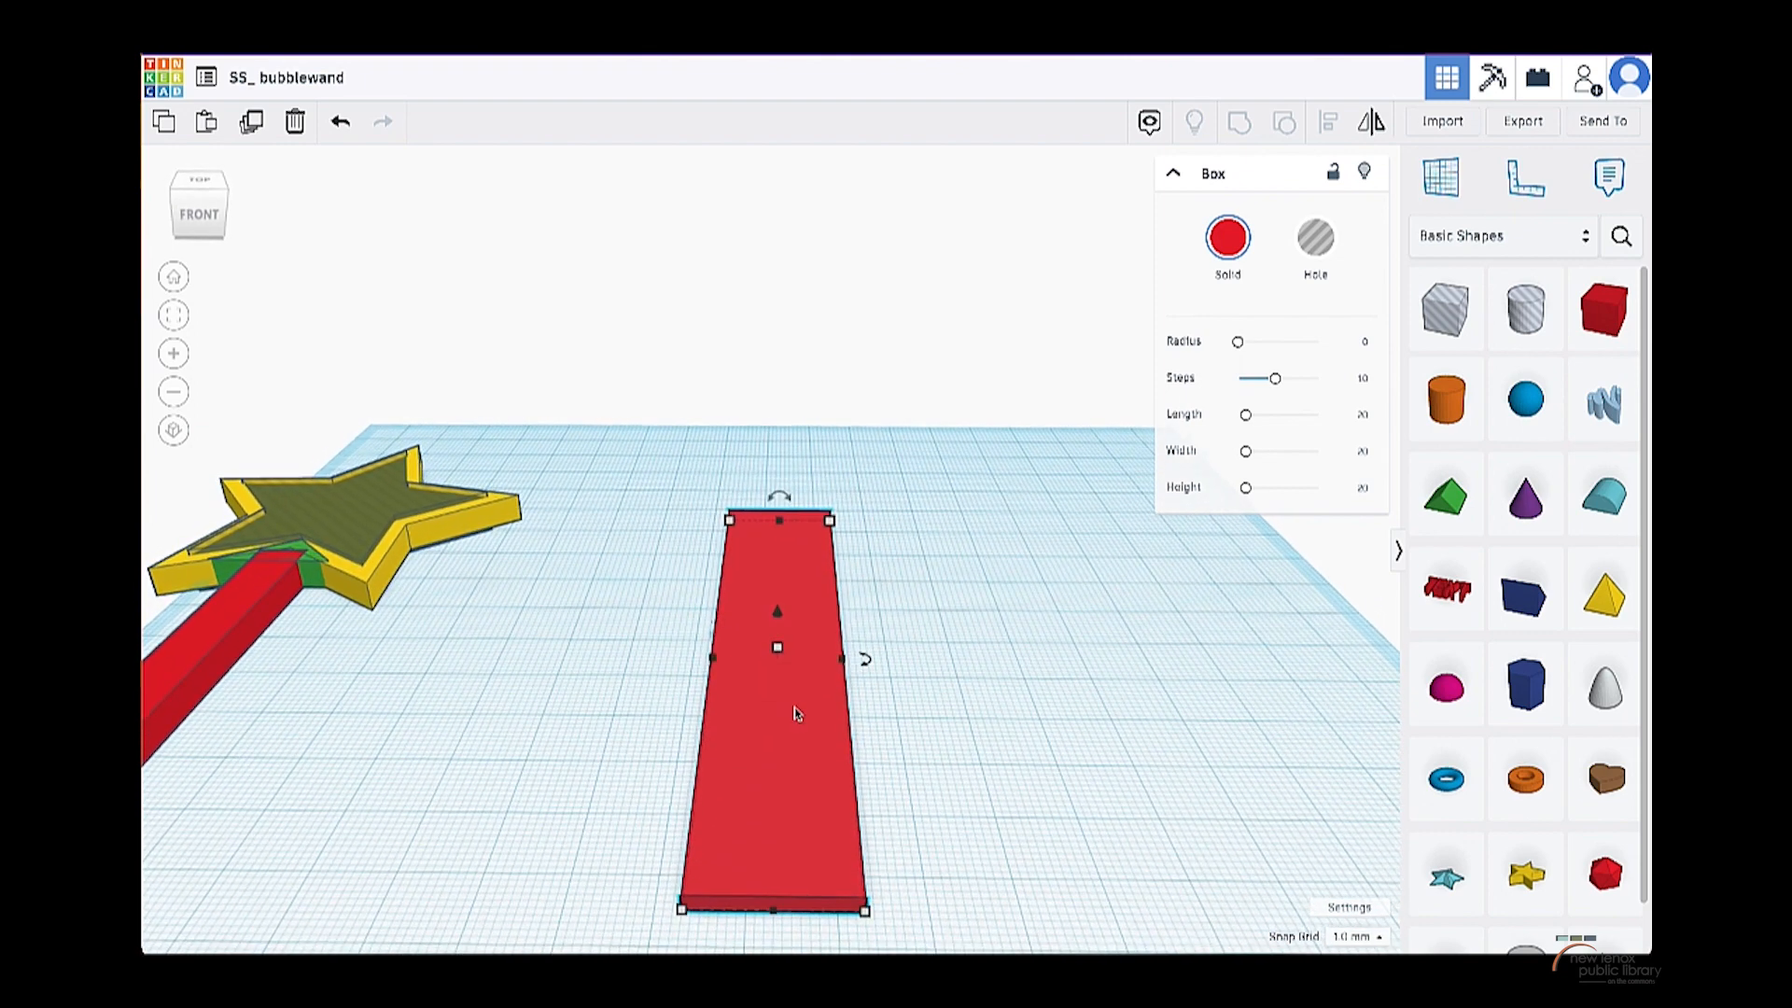
right_drag(796, 714, 810, 624)
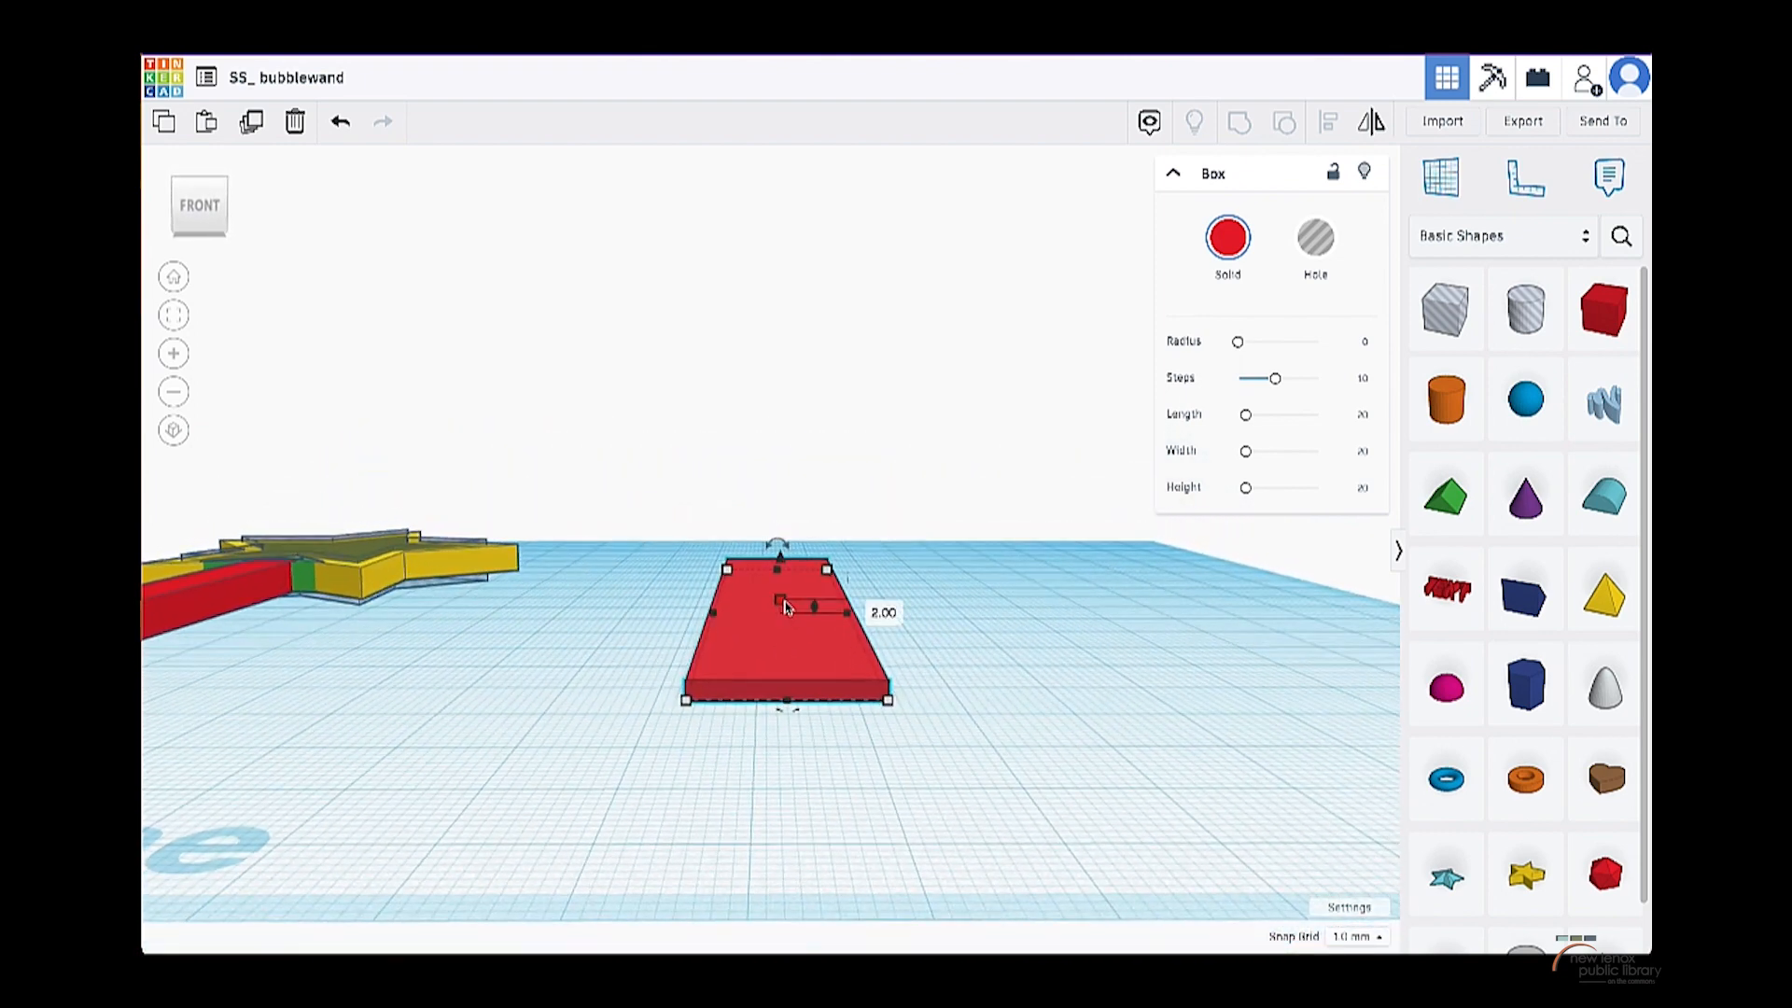
drag(784, 608, 784, 595)
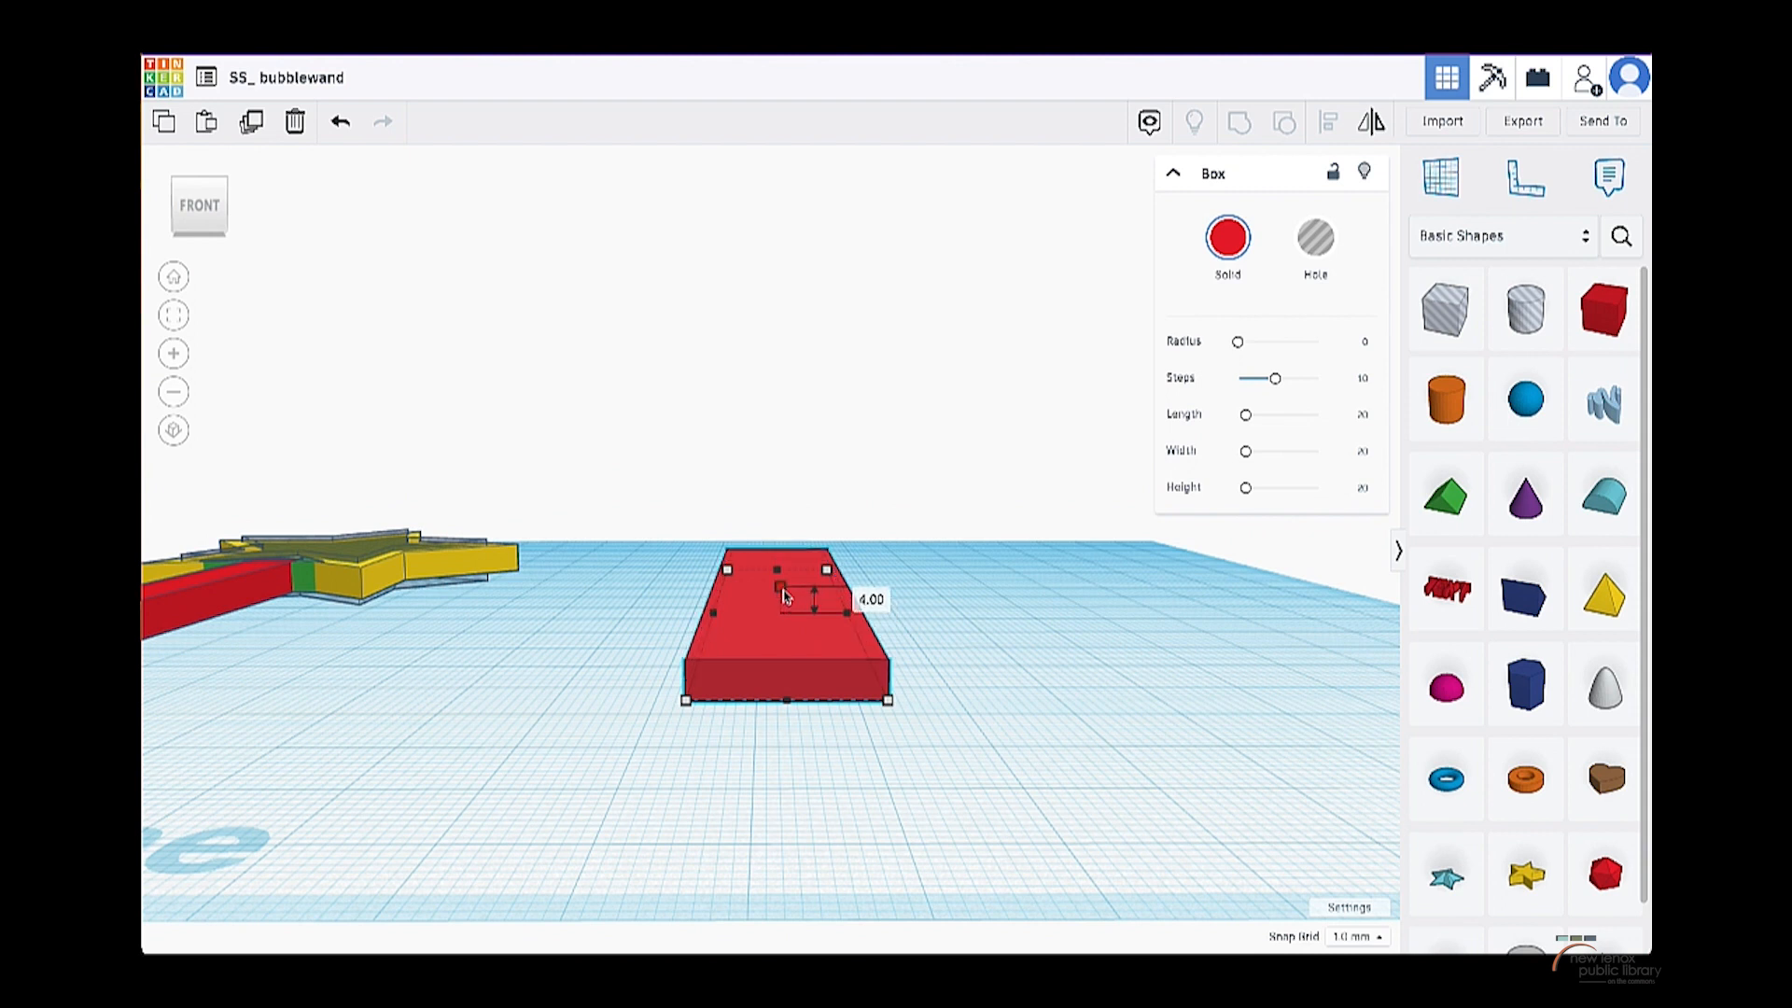
- Set the new handle box's width to 8 mm and move it farther from the star wand
click(930, 632)
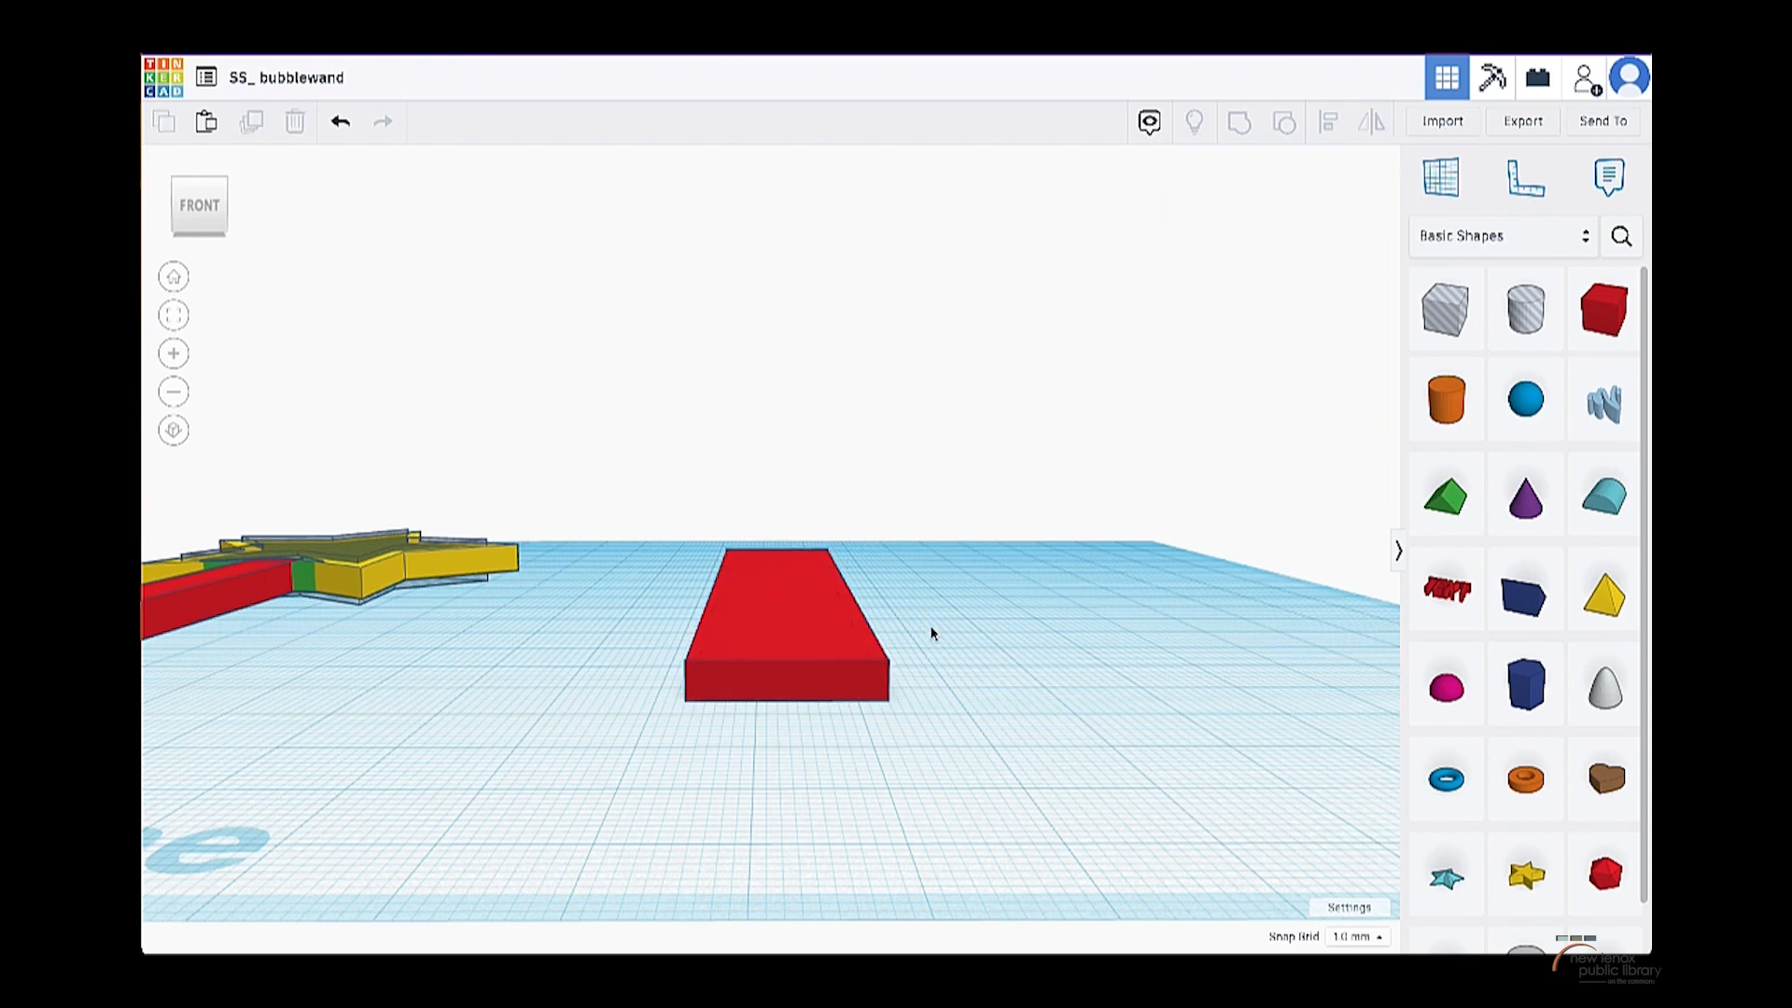
click(826, 622)
right_drag(936, 600, 956, 784)
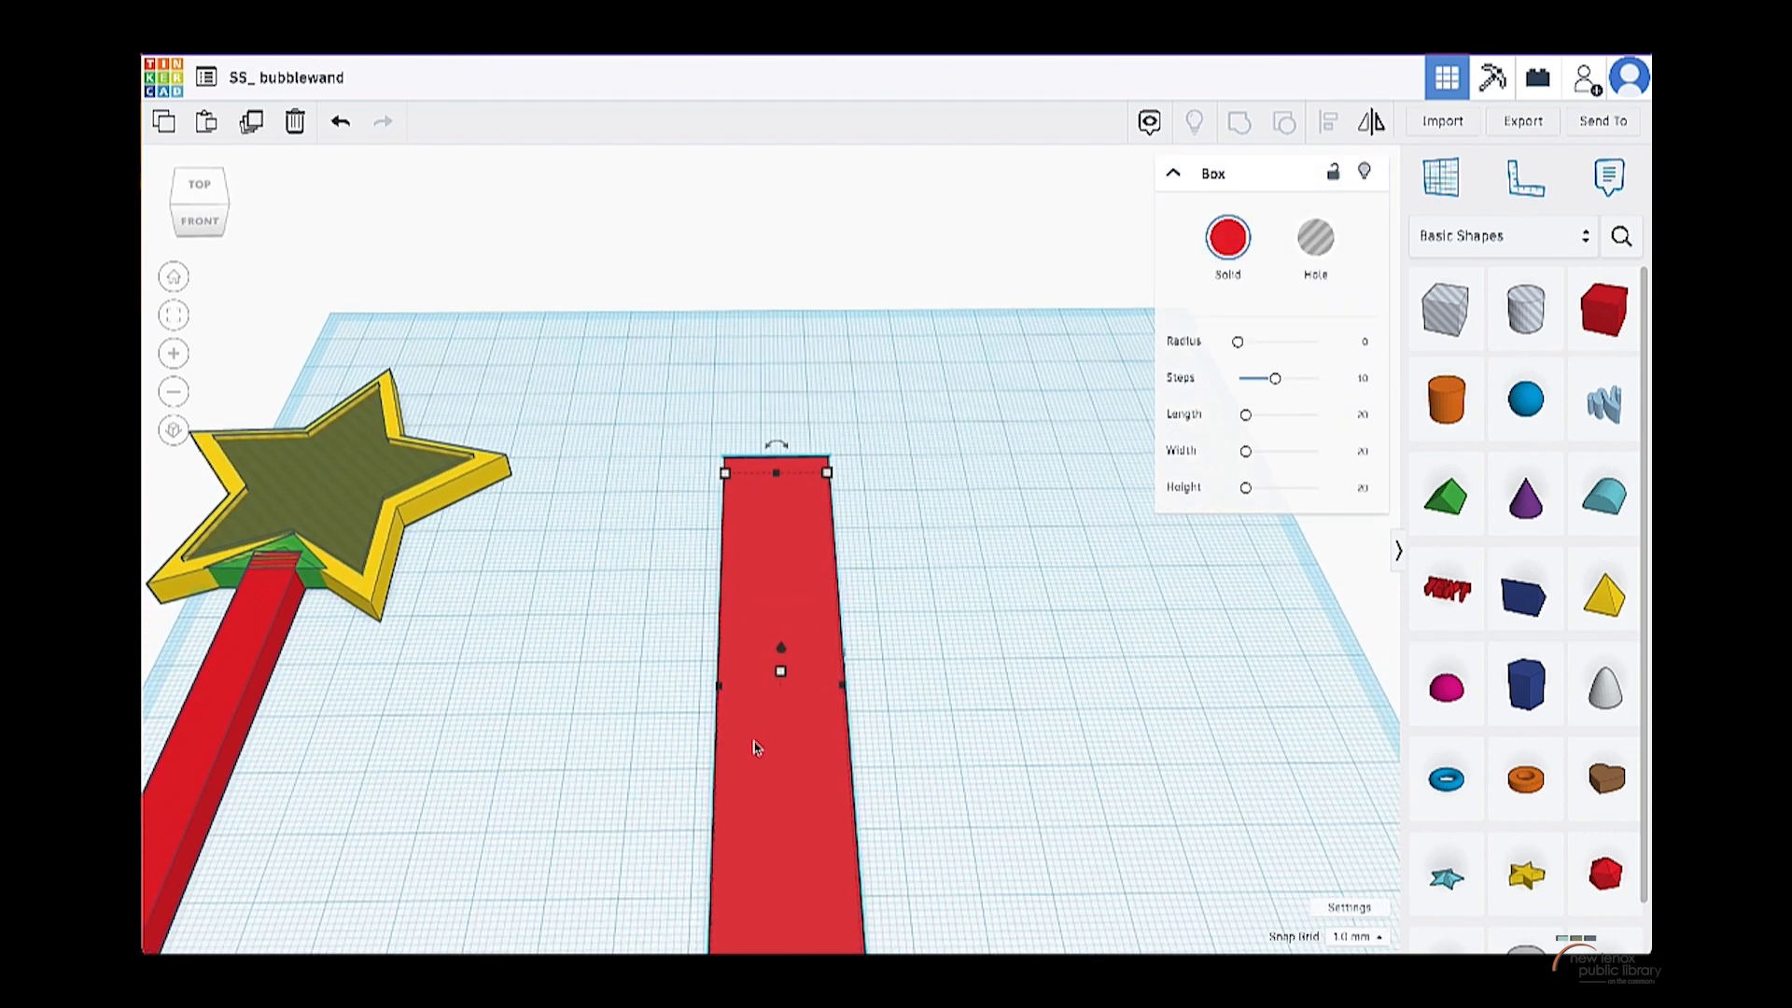
click(207, 702)
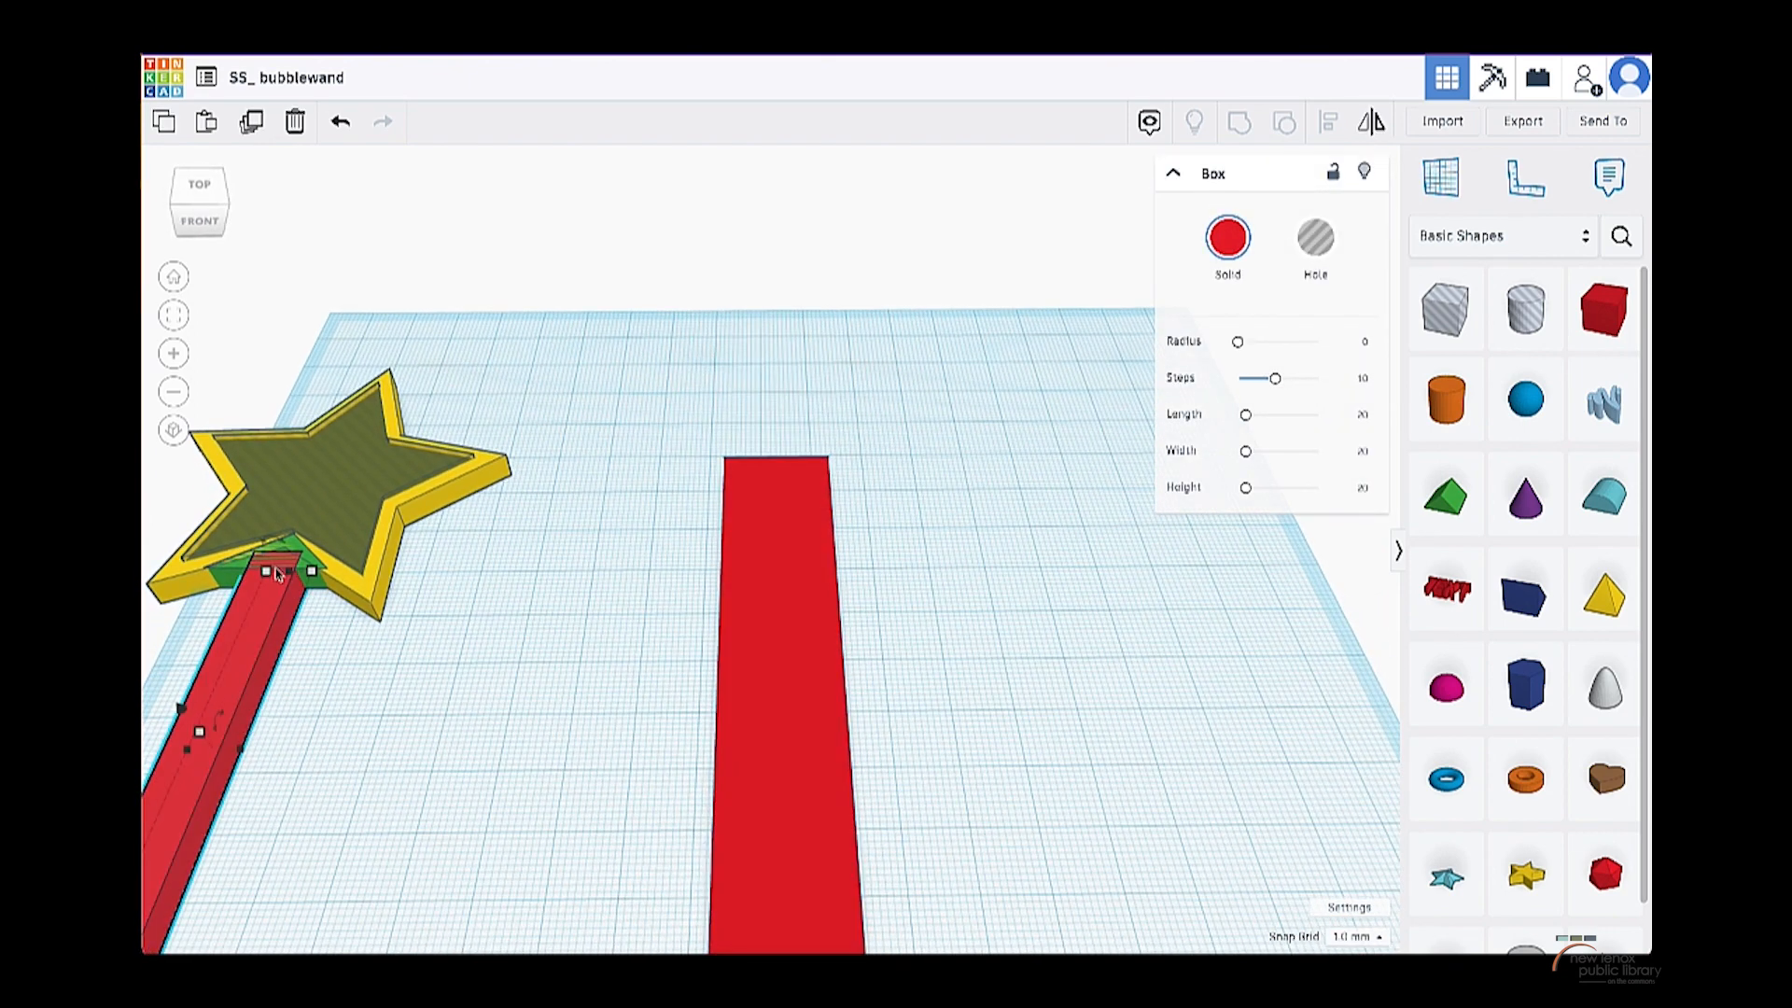
click(808, 713)
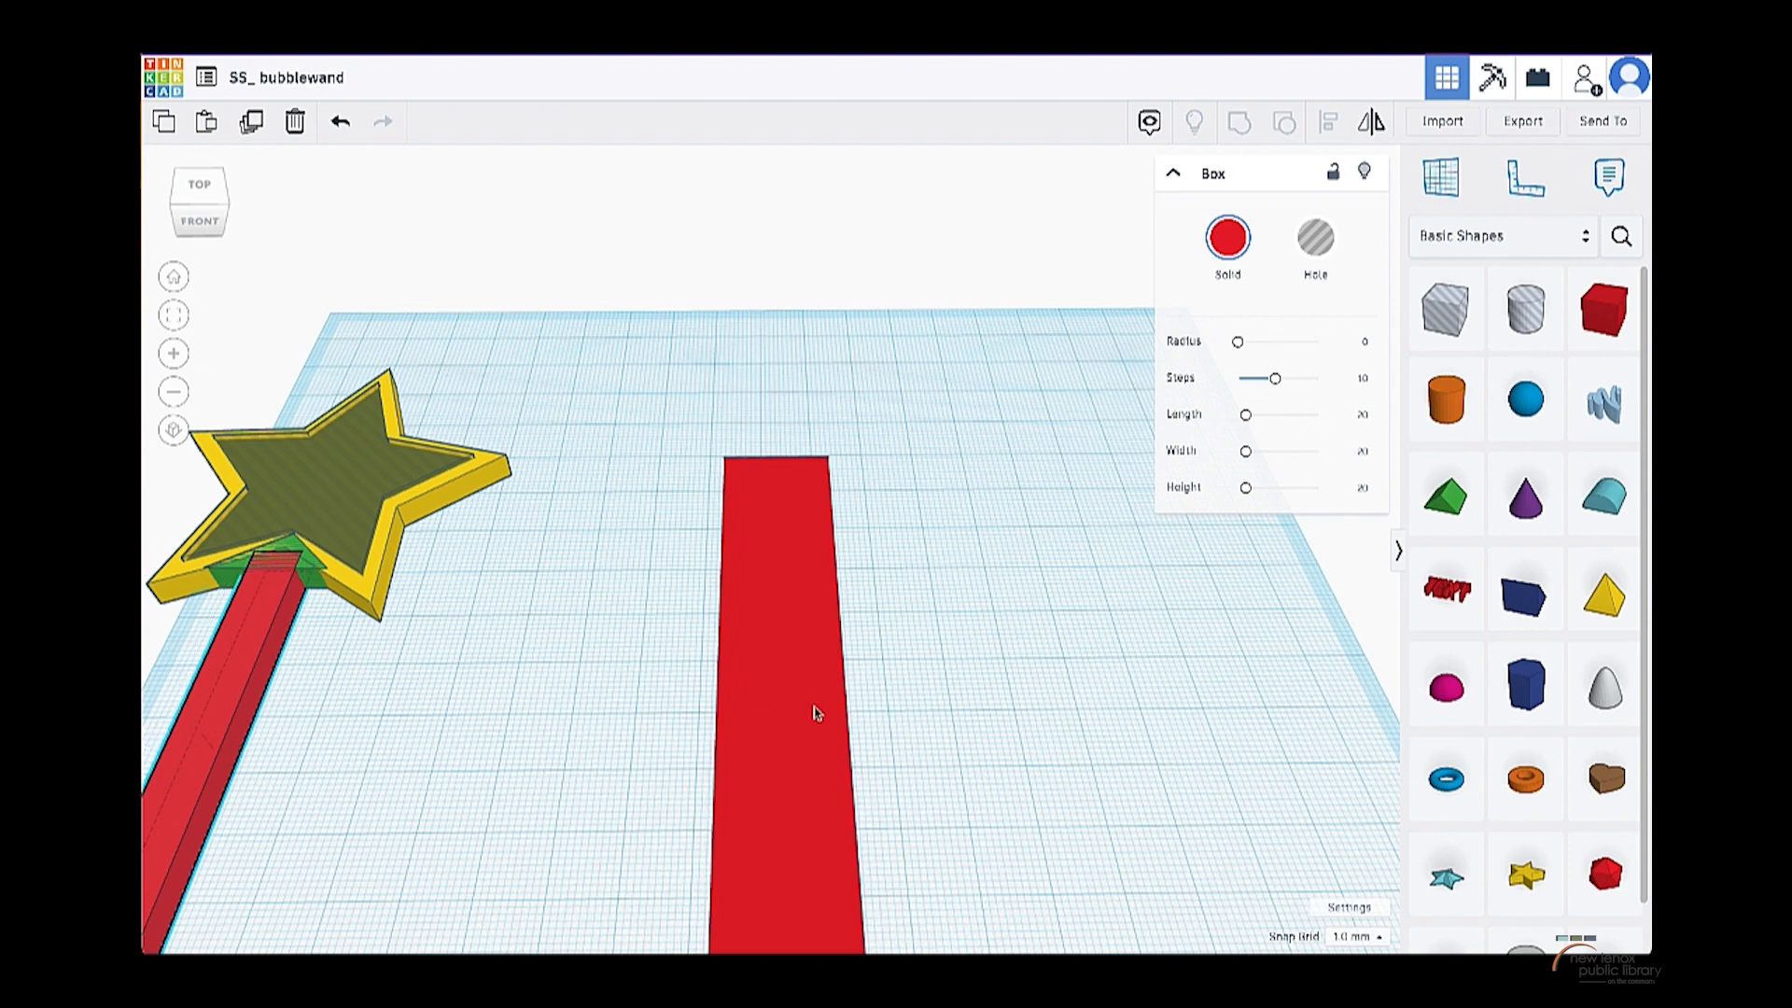
drag(843, 686, 804, 687)
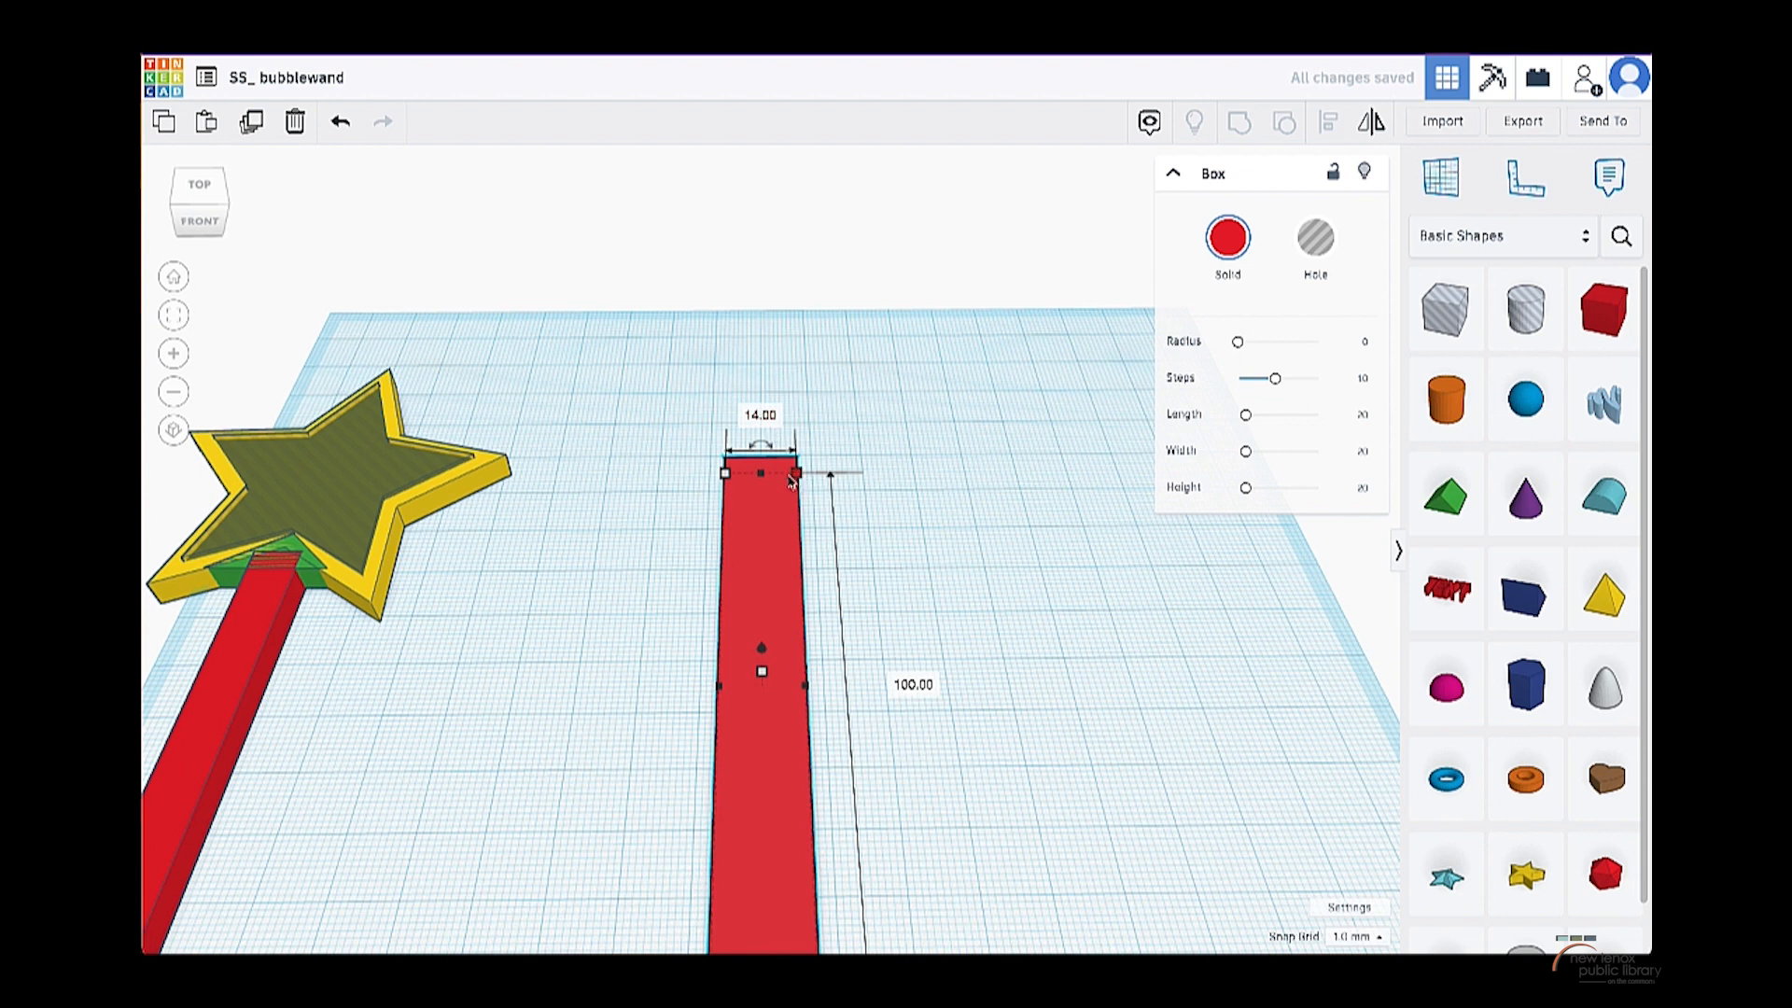
click(763, 416)
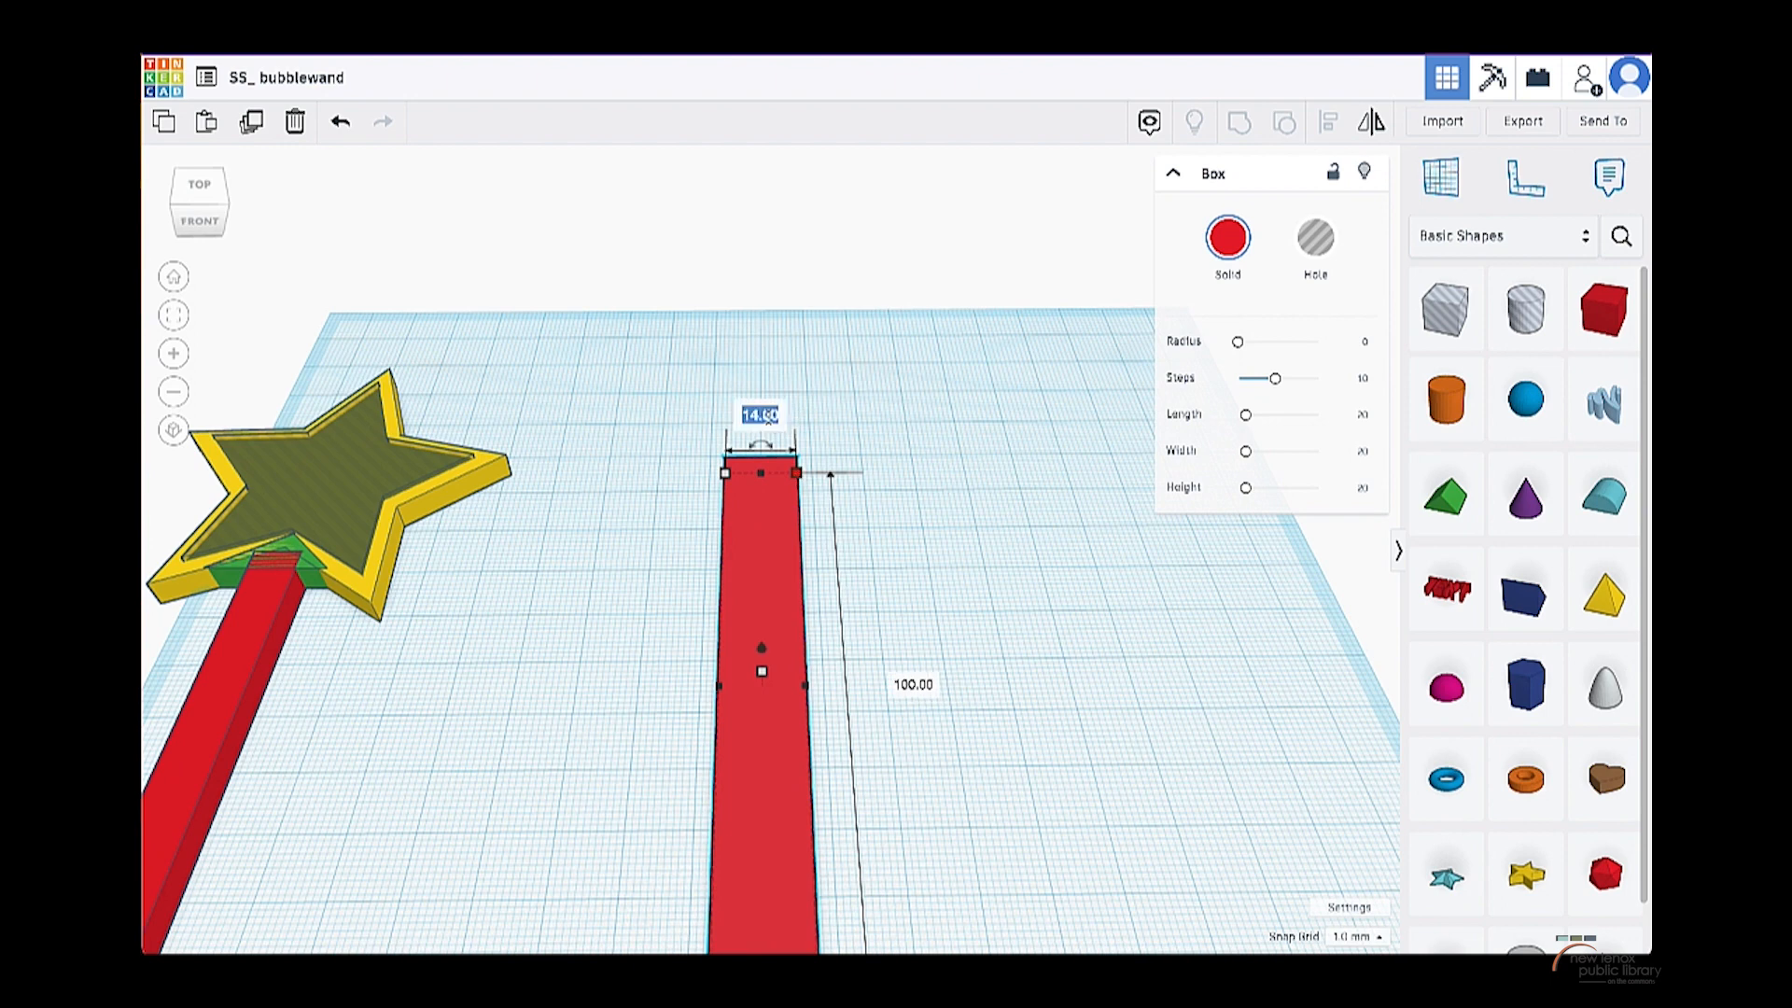
text(8)
key(Return)
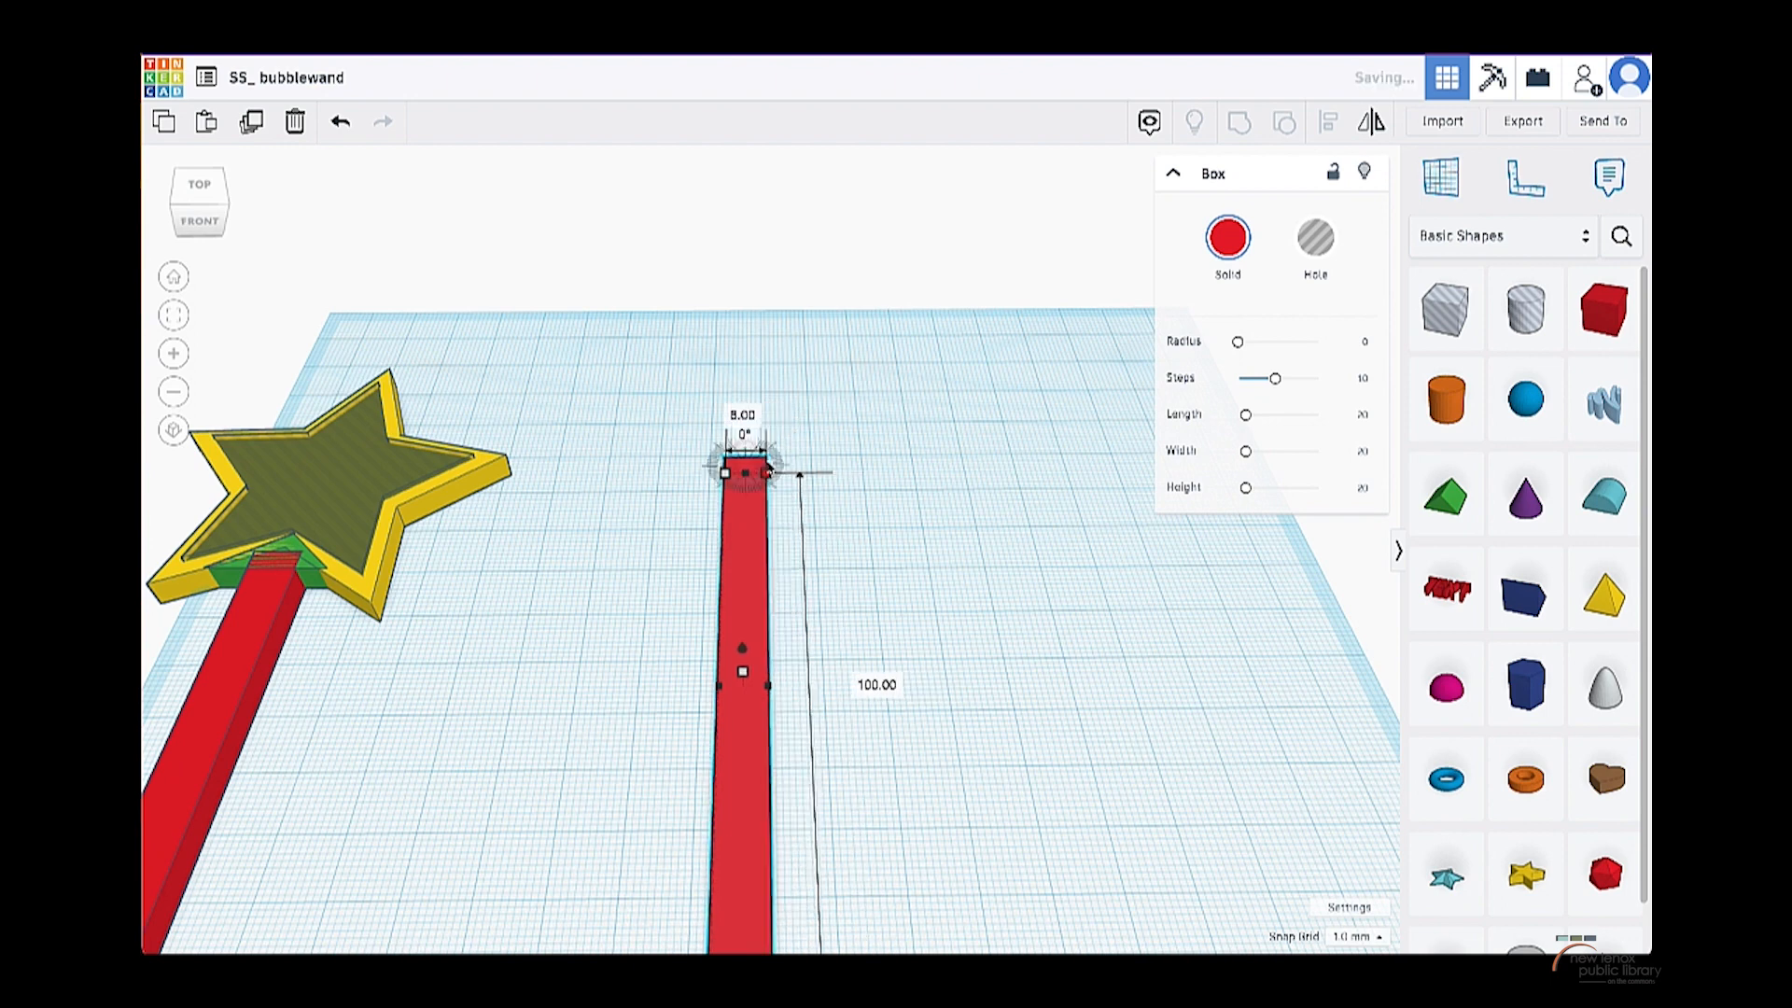
key(Escape)
drag(741, 539, 877, 593)
right_drag(964, 628, 976, 757)
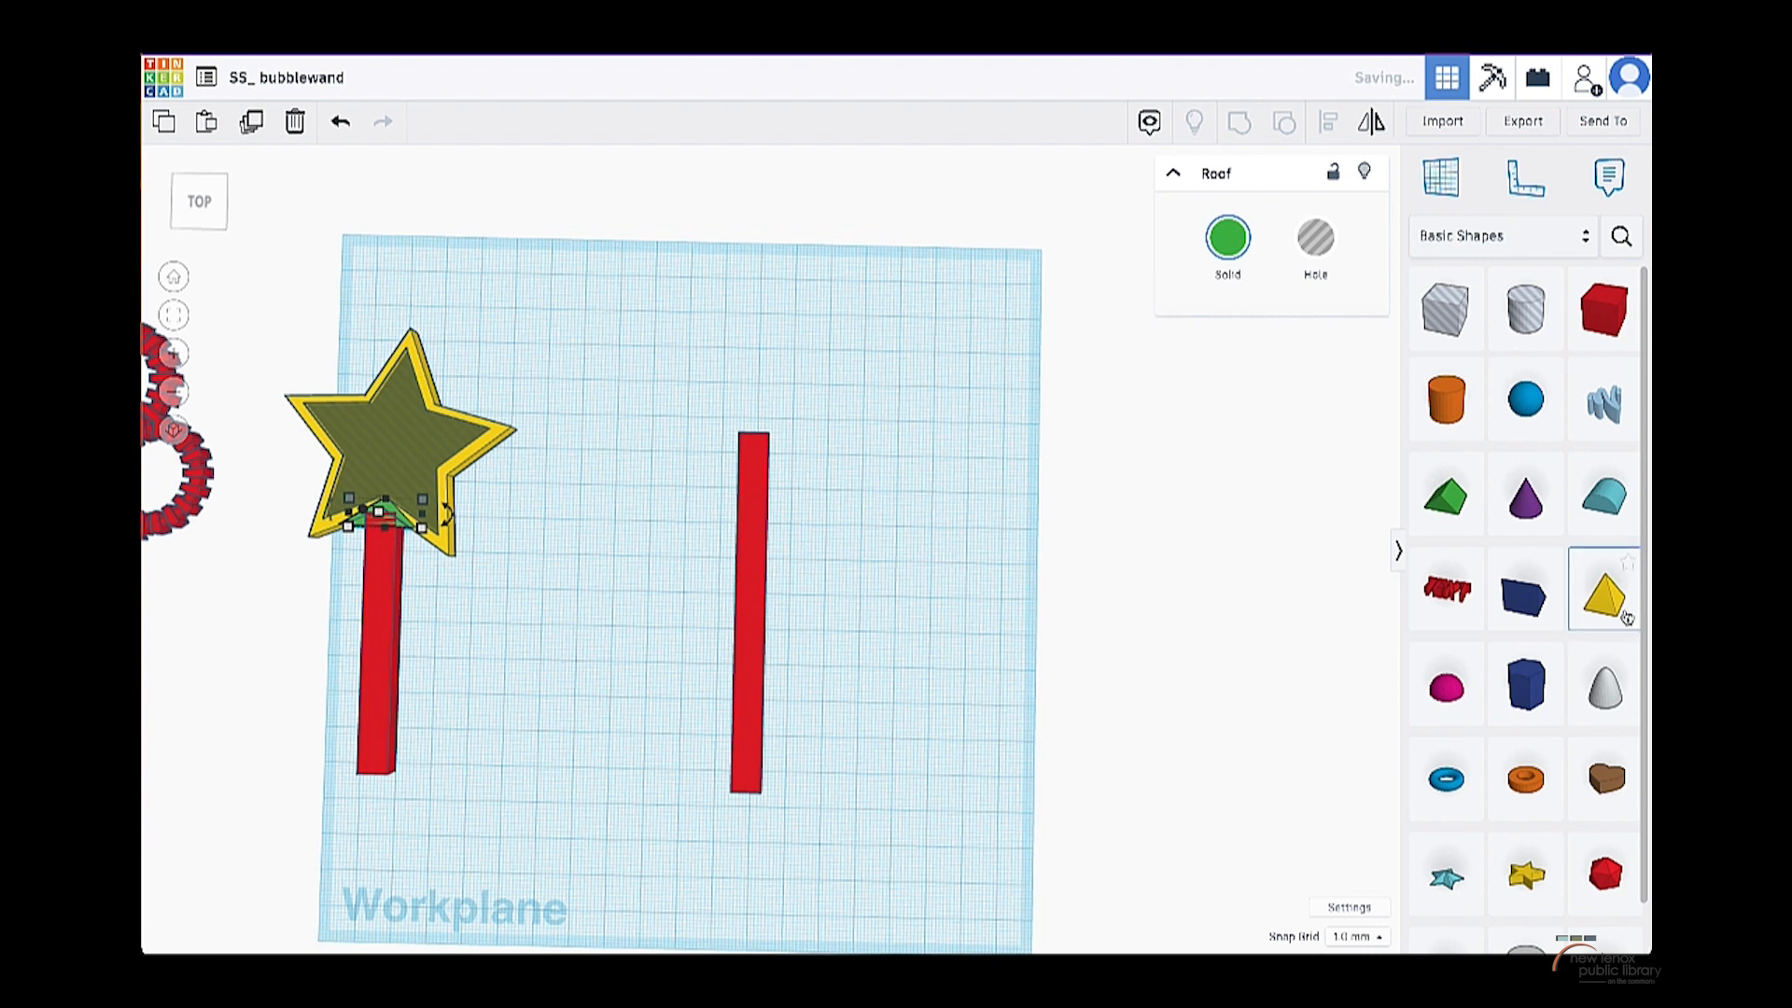
- Place a solid polygon with 8 sides at the far end of the new handle
drag(1526, 684, 876, 378)
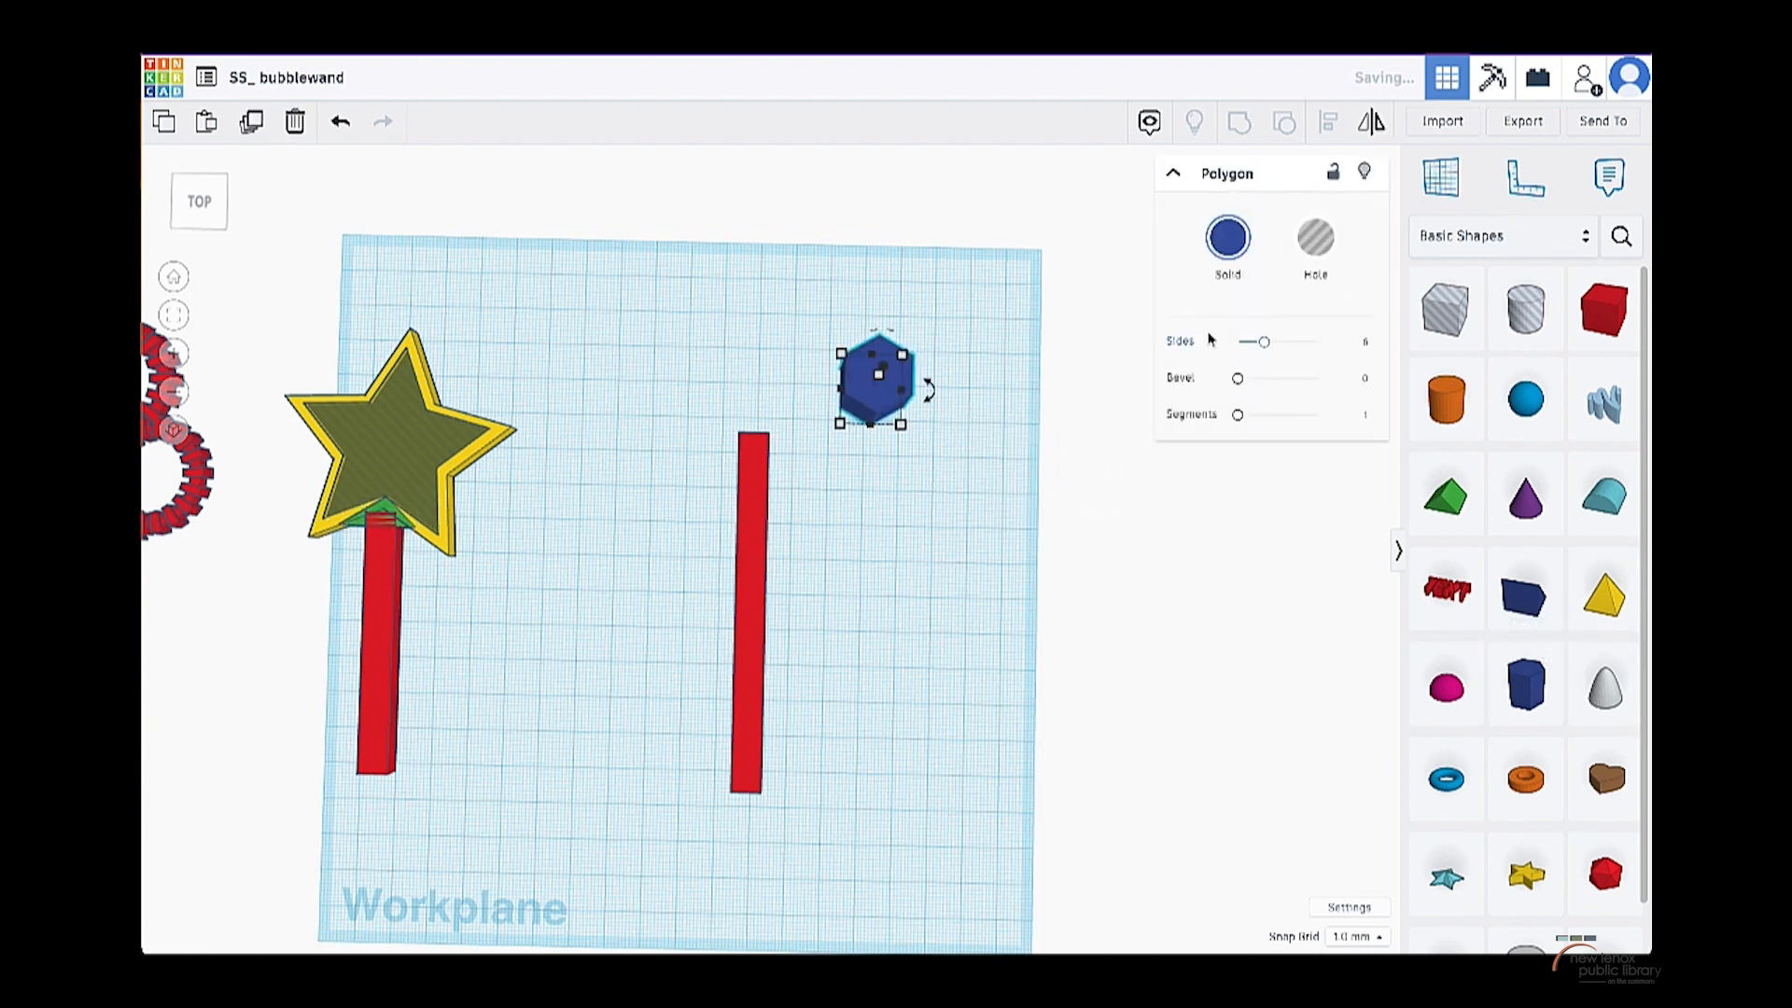
drag(1263, 342, 1281, 343)
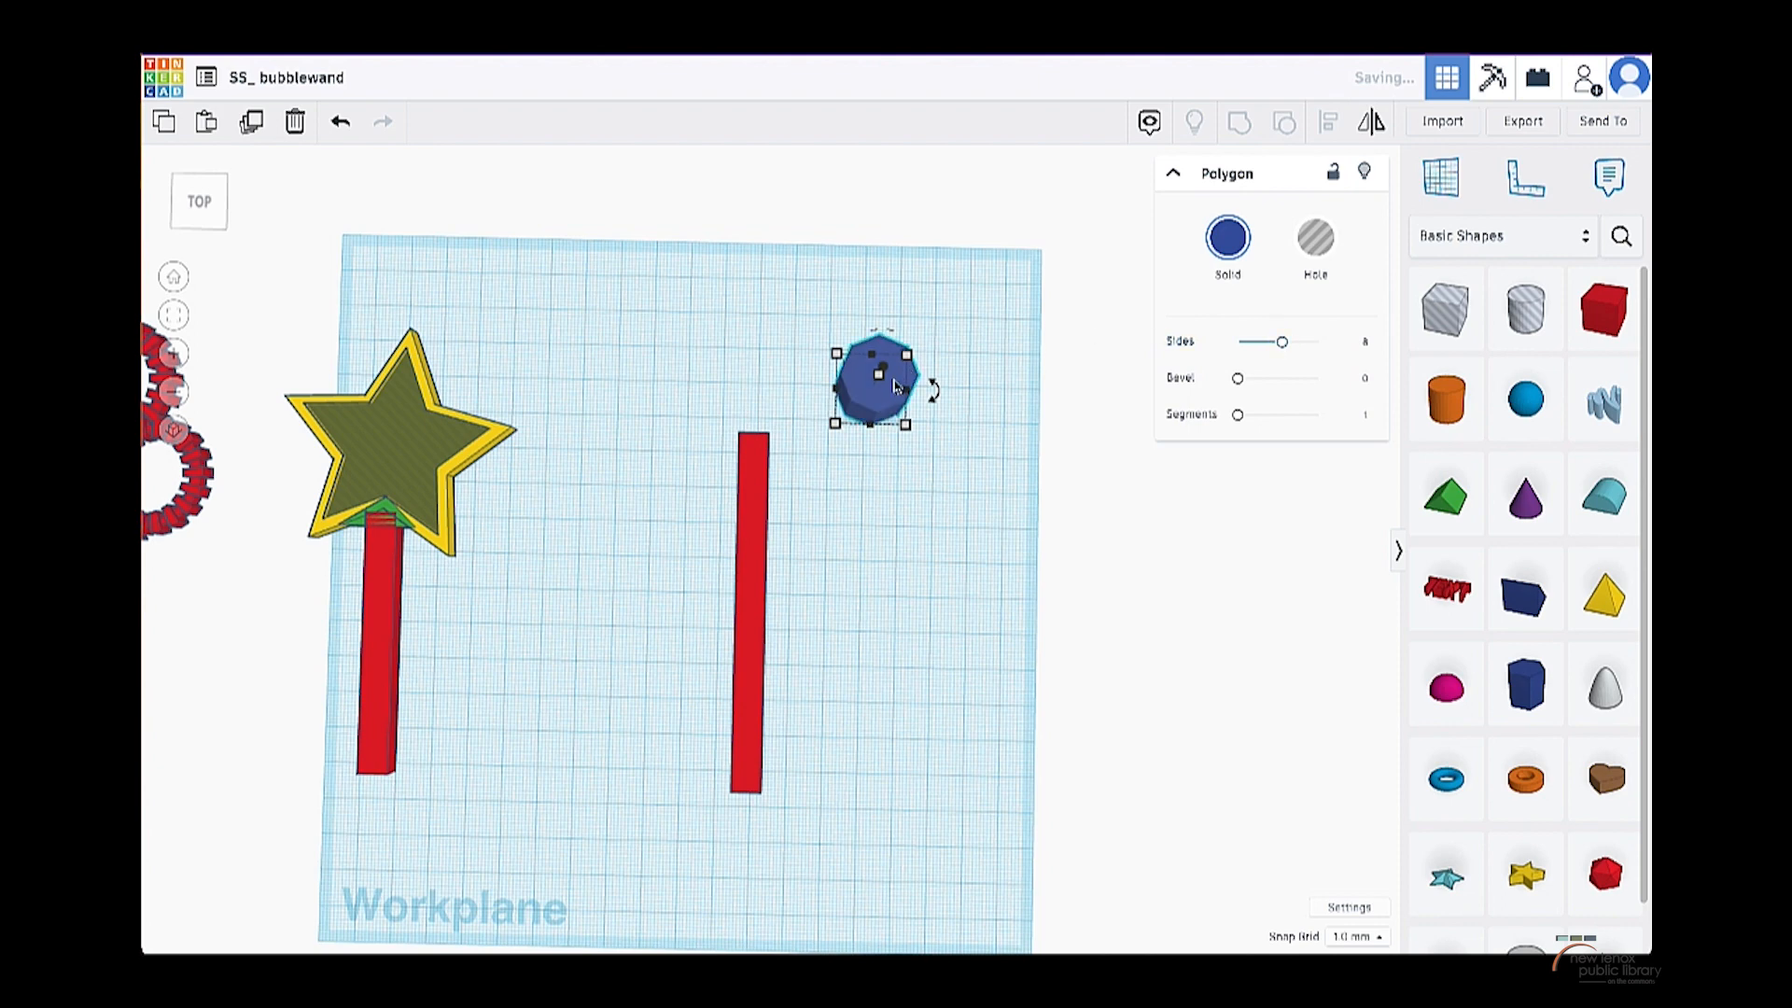
drag(885, 400, 764, 411)
right_drag(823, 430, 821, 408)
key(f)
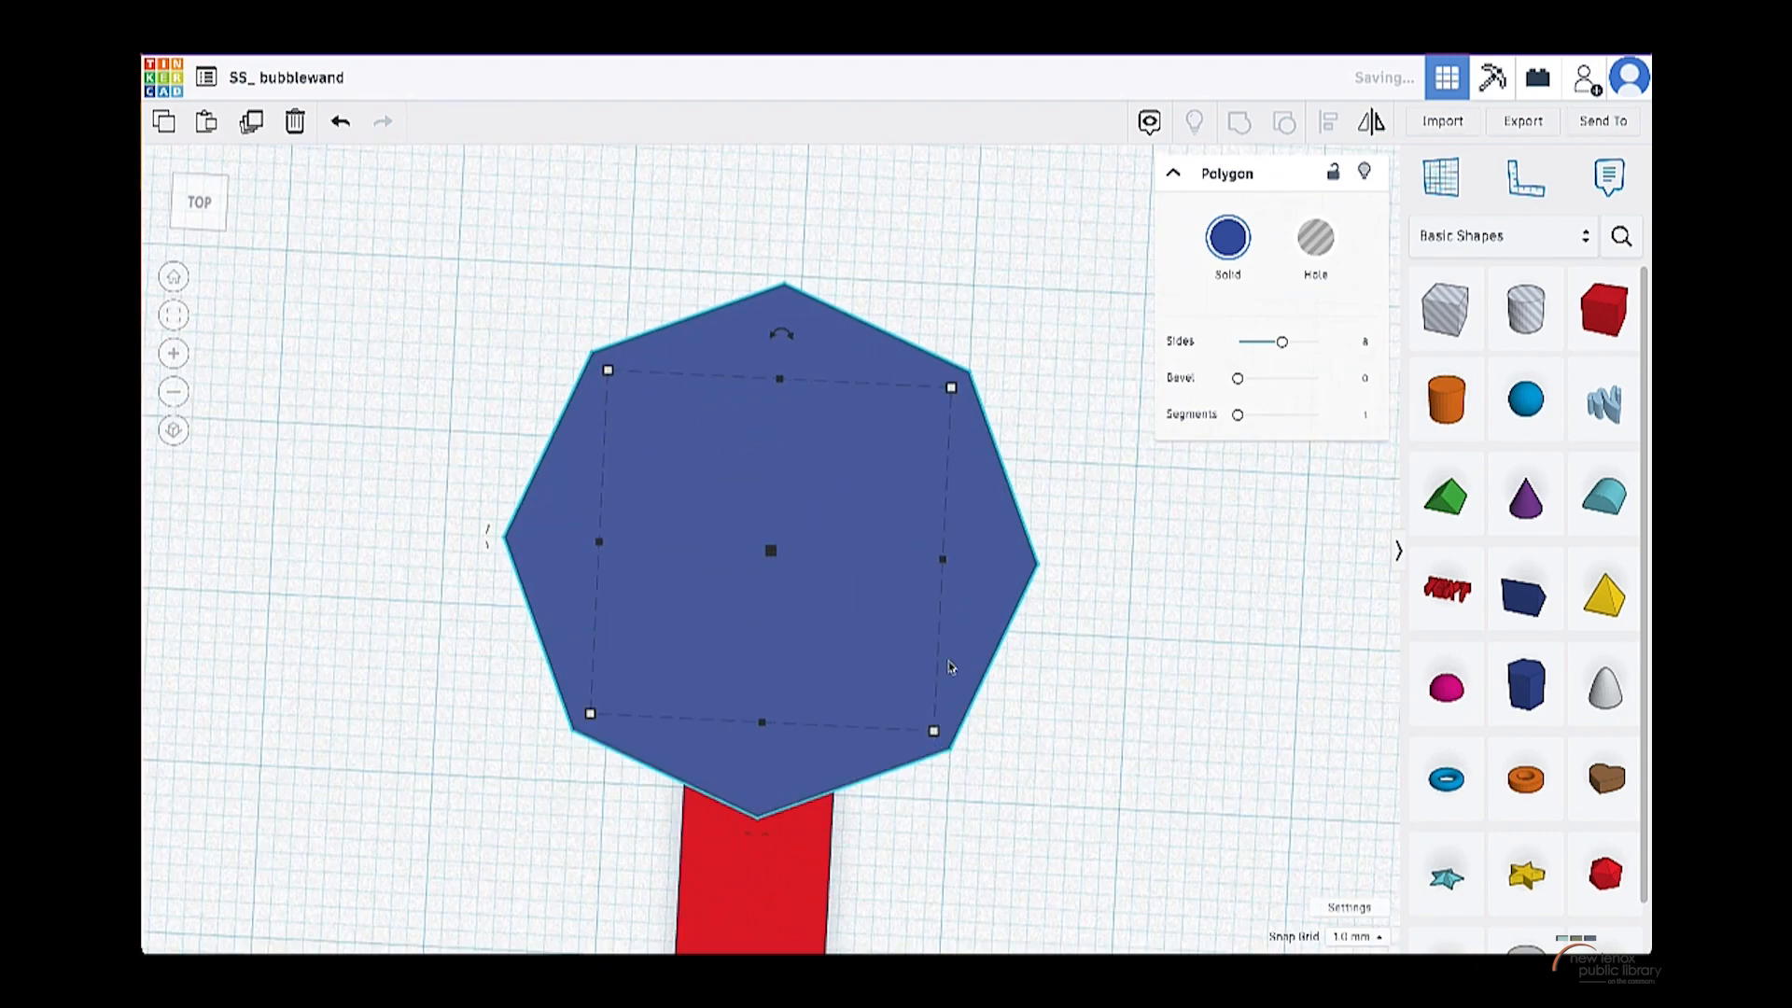
- Rotate the octagon 22.5° on the workplane so a flat side faces the handle
scroll(949, 557, down, 3)
drag(855, 417, 898, 428)
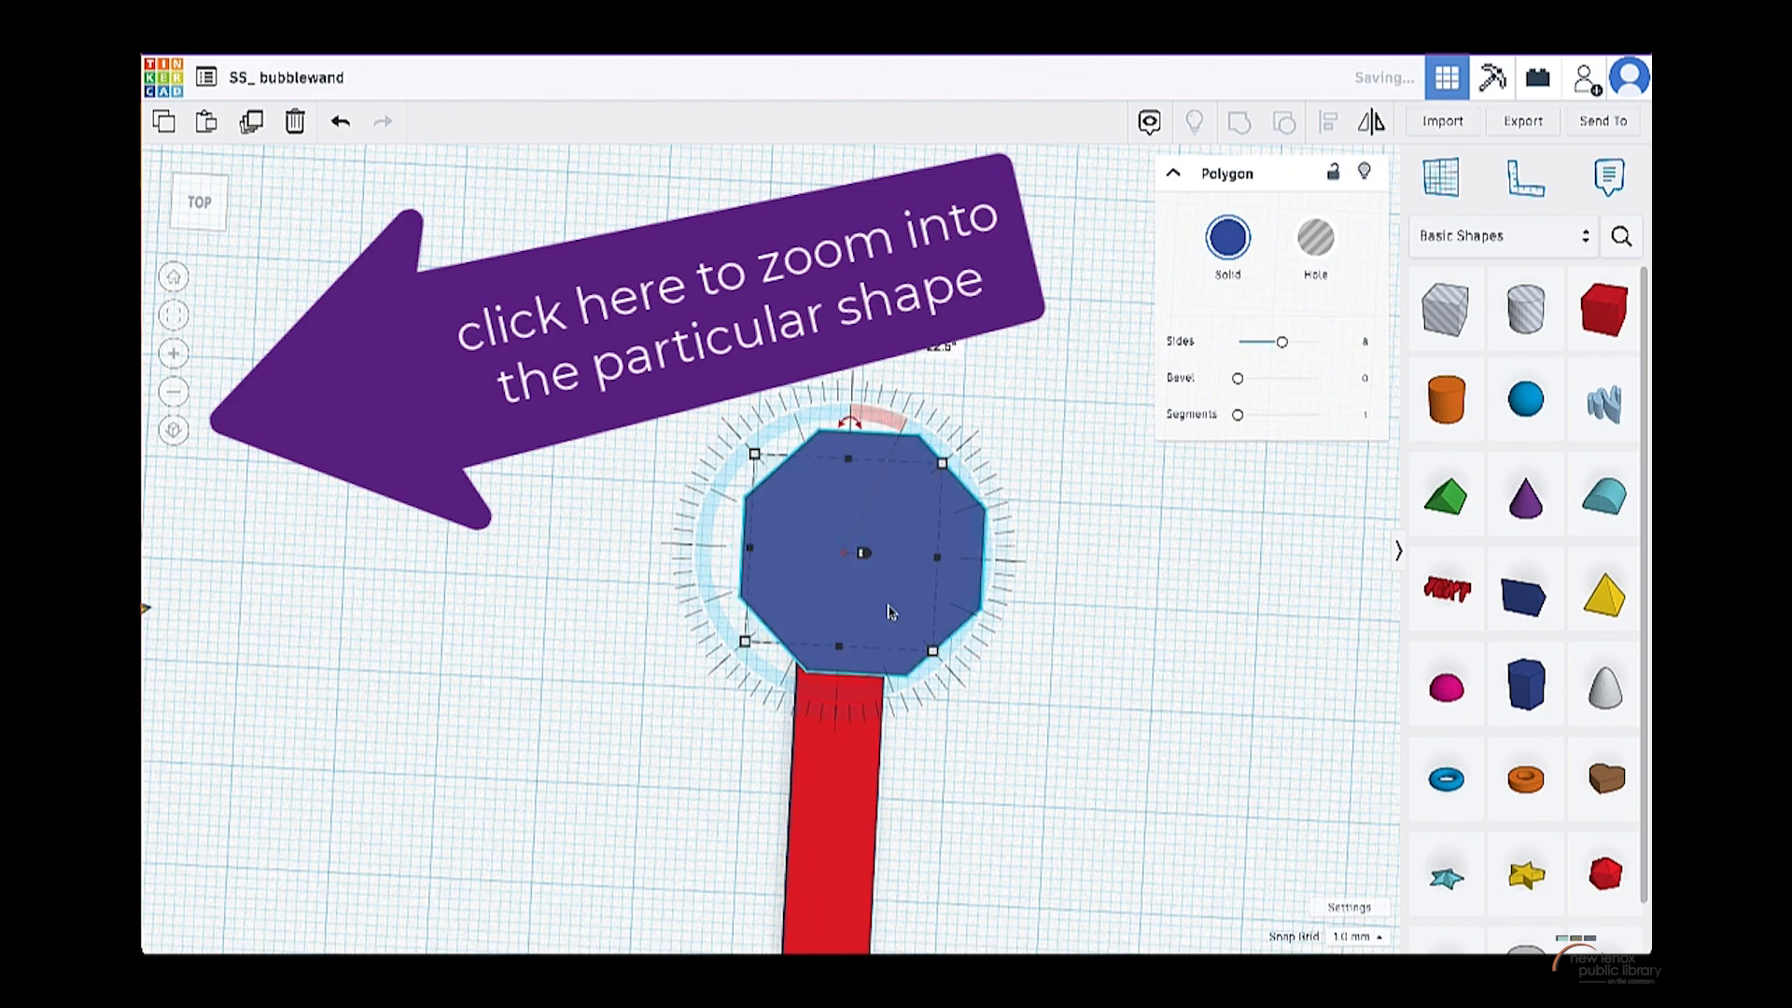
key(f)
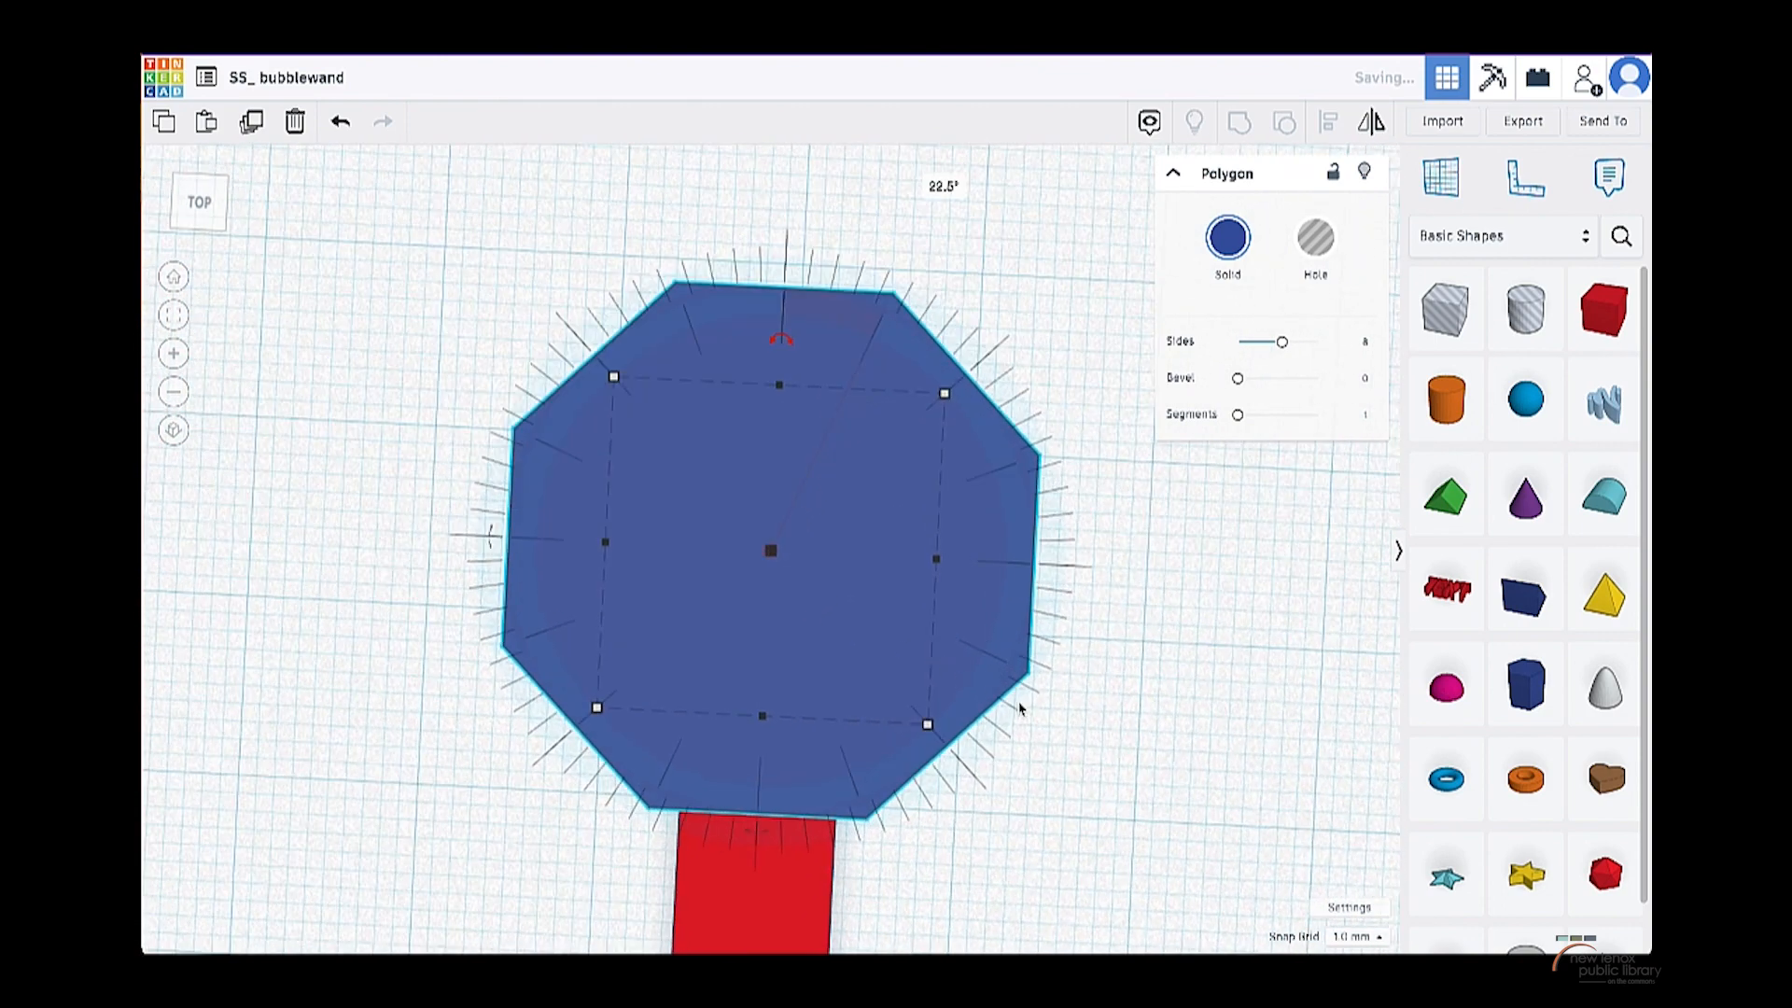
- Lower the octagon's height to 4 mm to match the handle
right_drag(1067, 644, 732, 860)
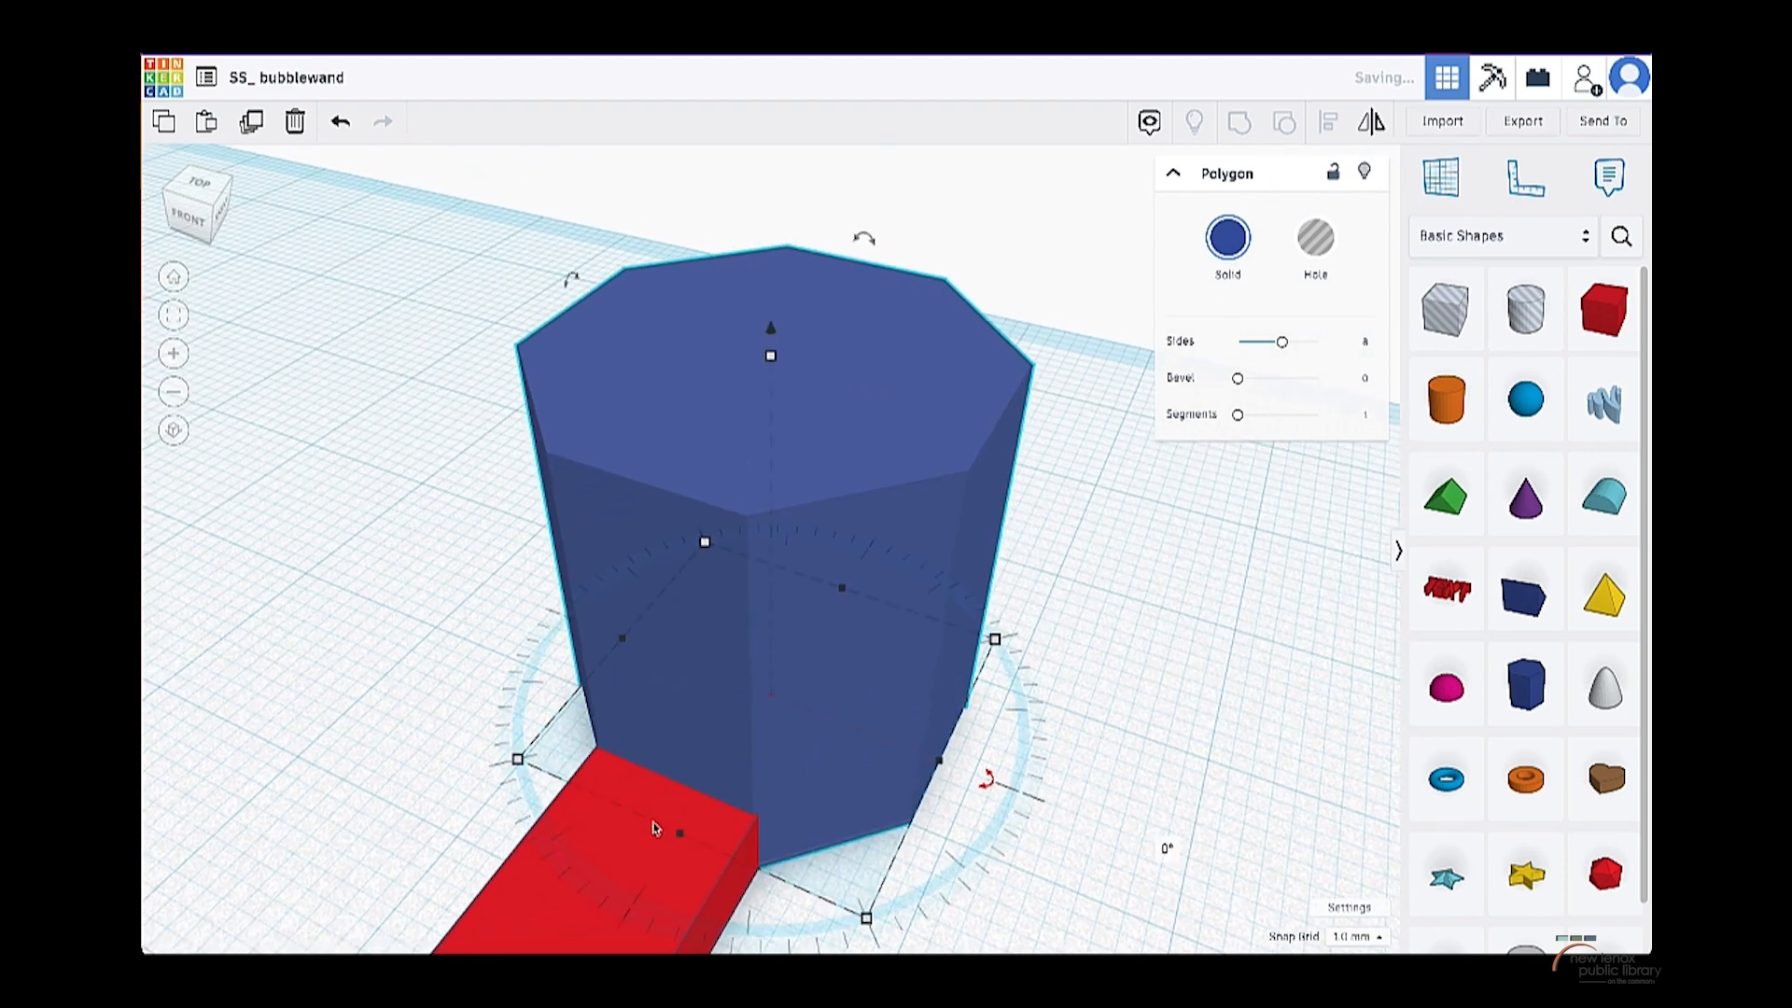
click(625, 849)
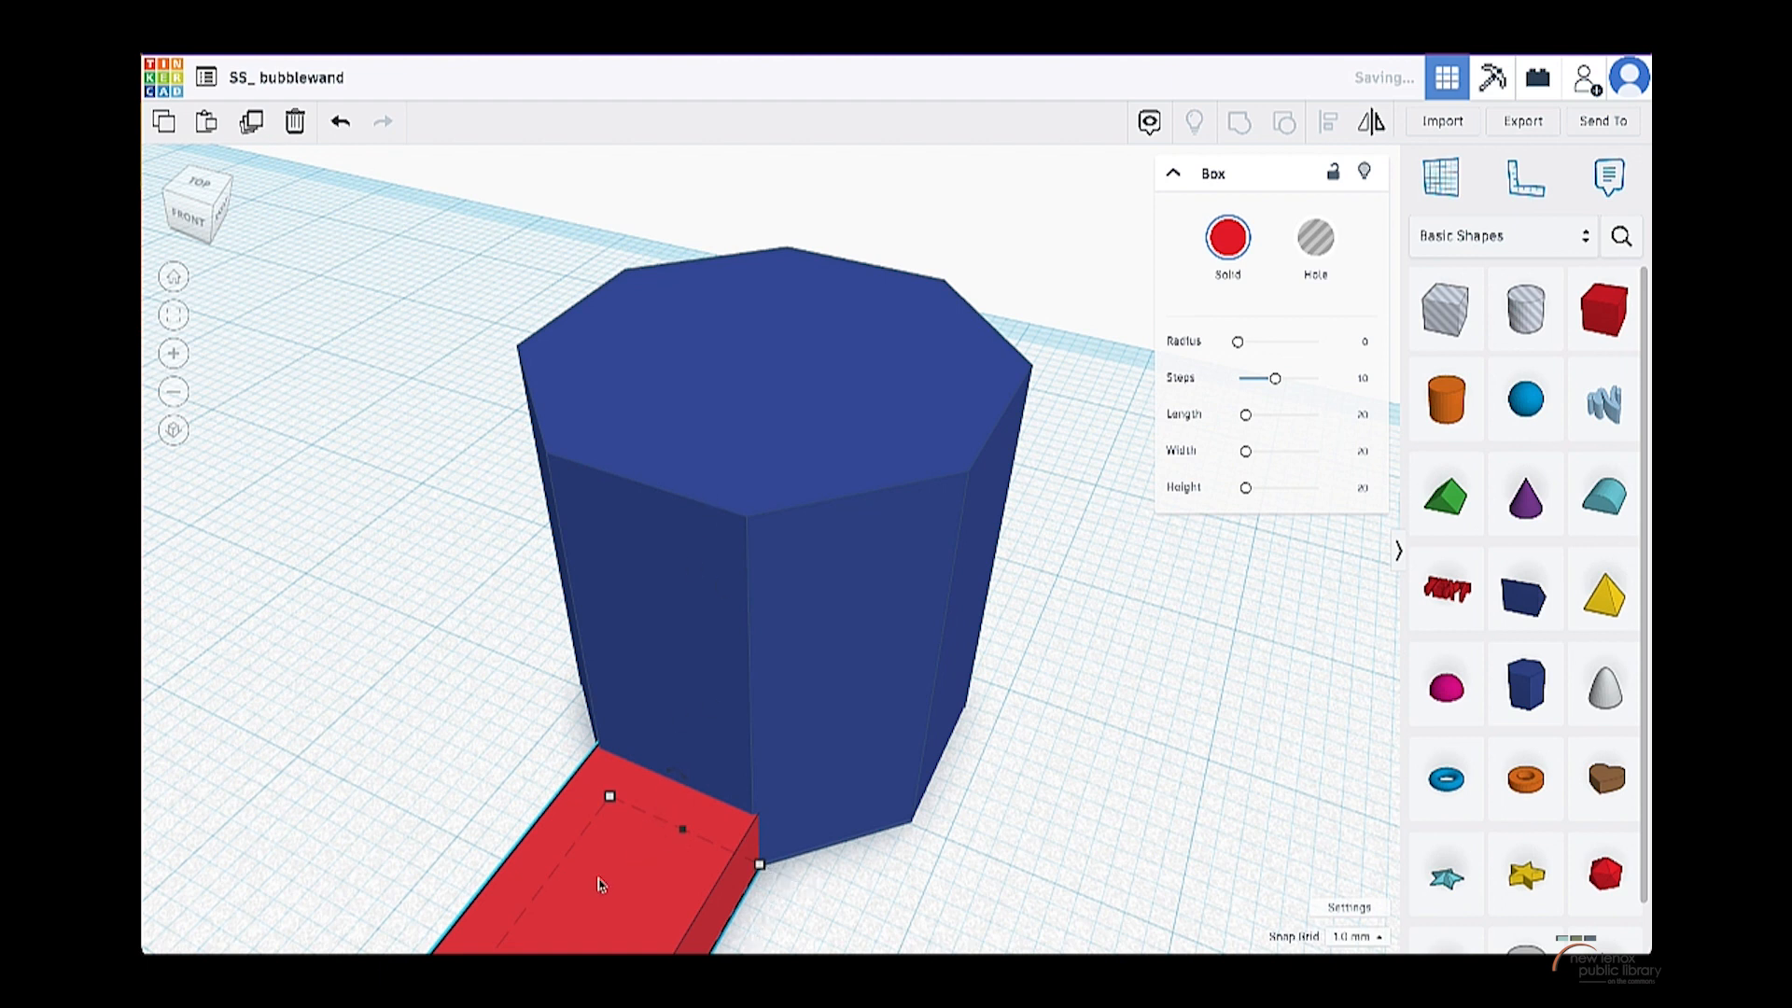
click(795, 579)
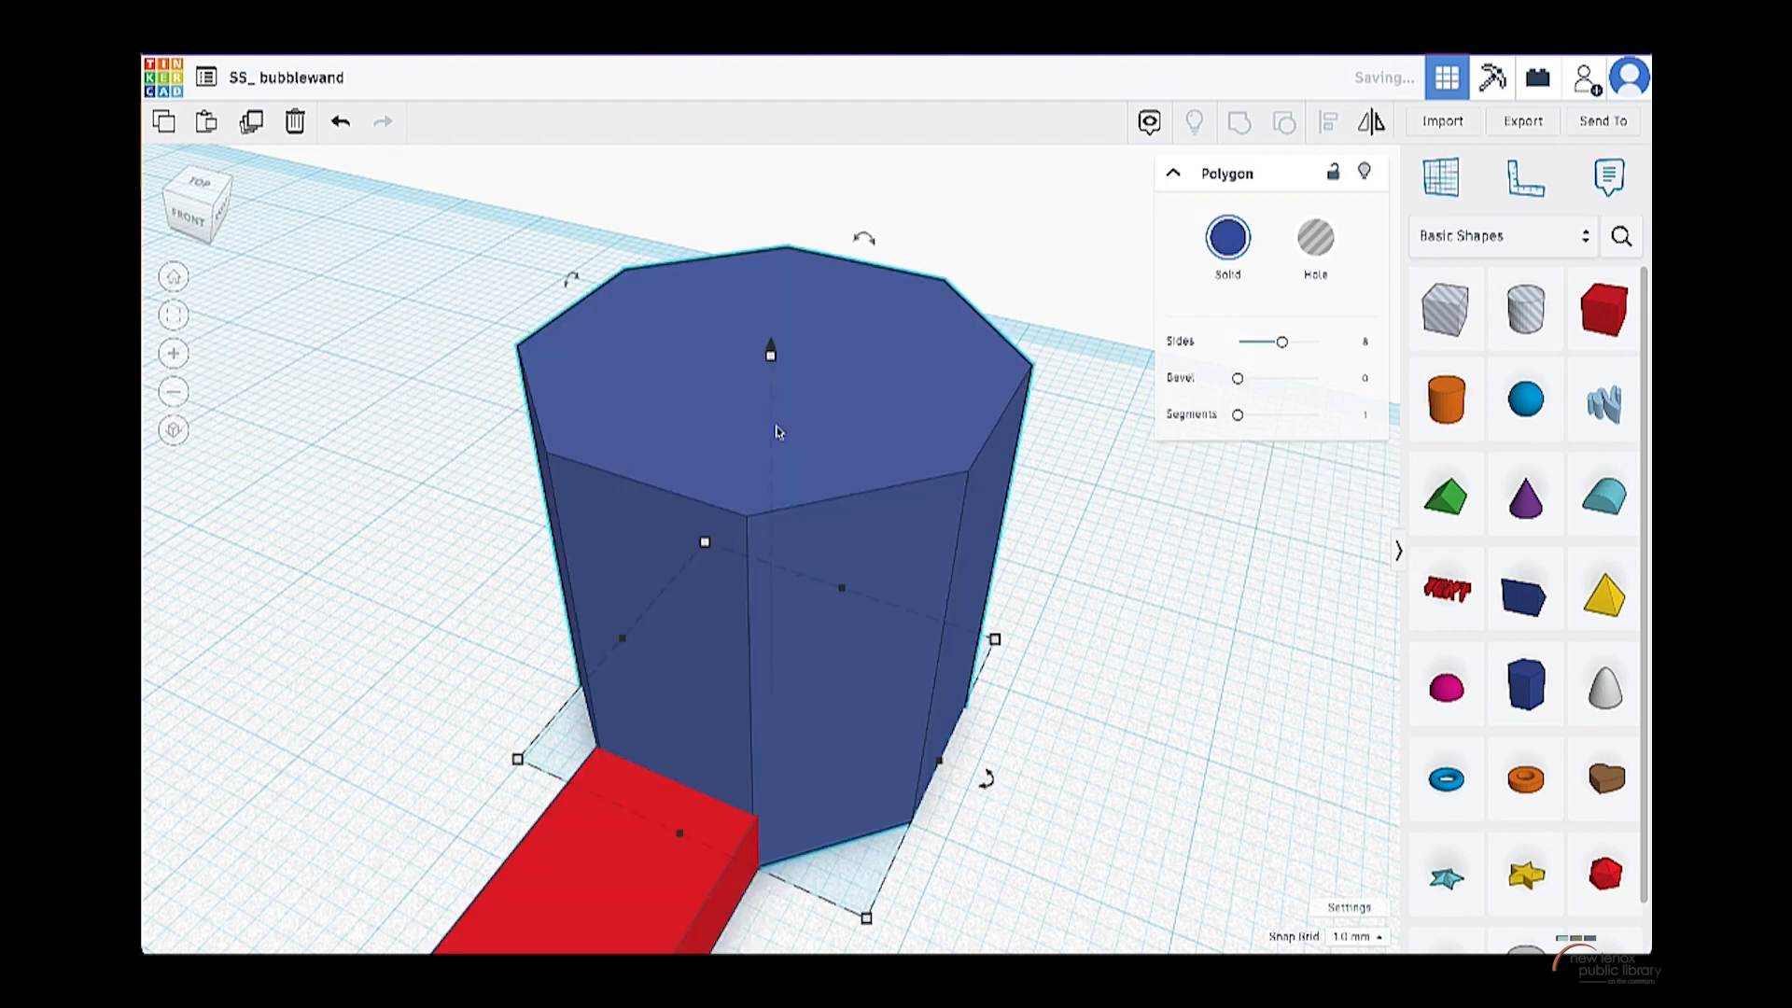
drag(772, 362, 773, 643)
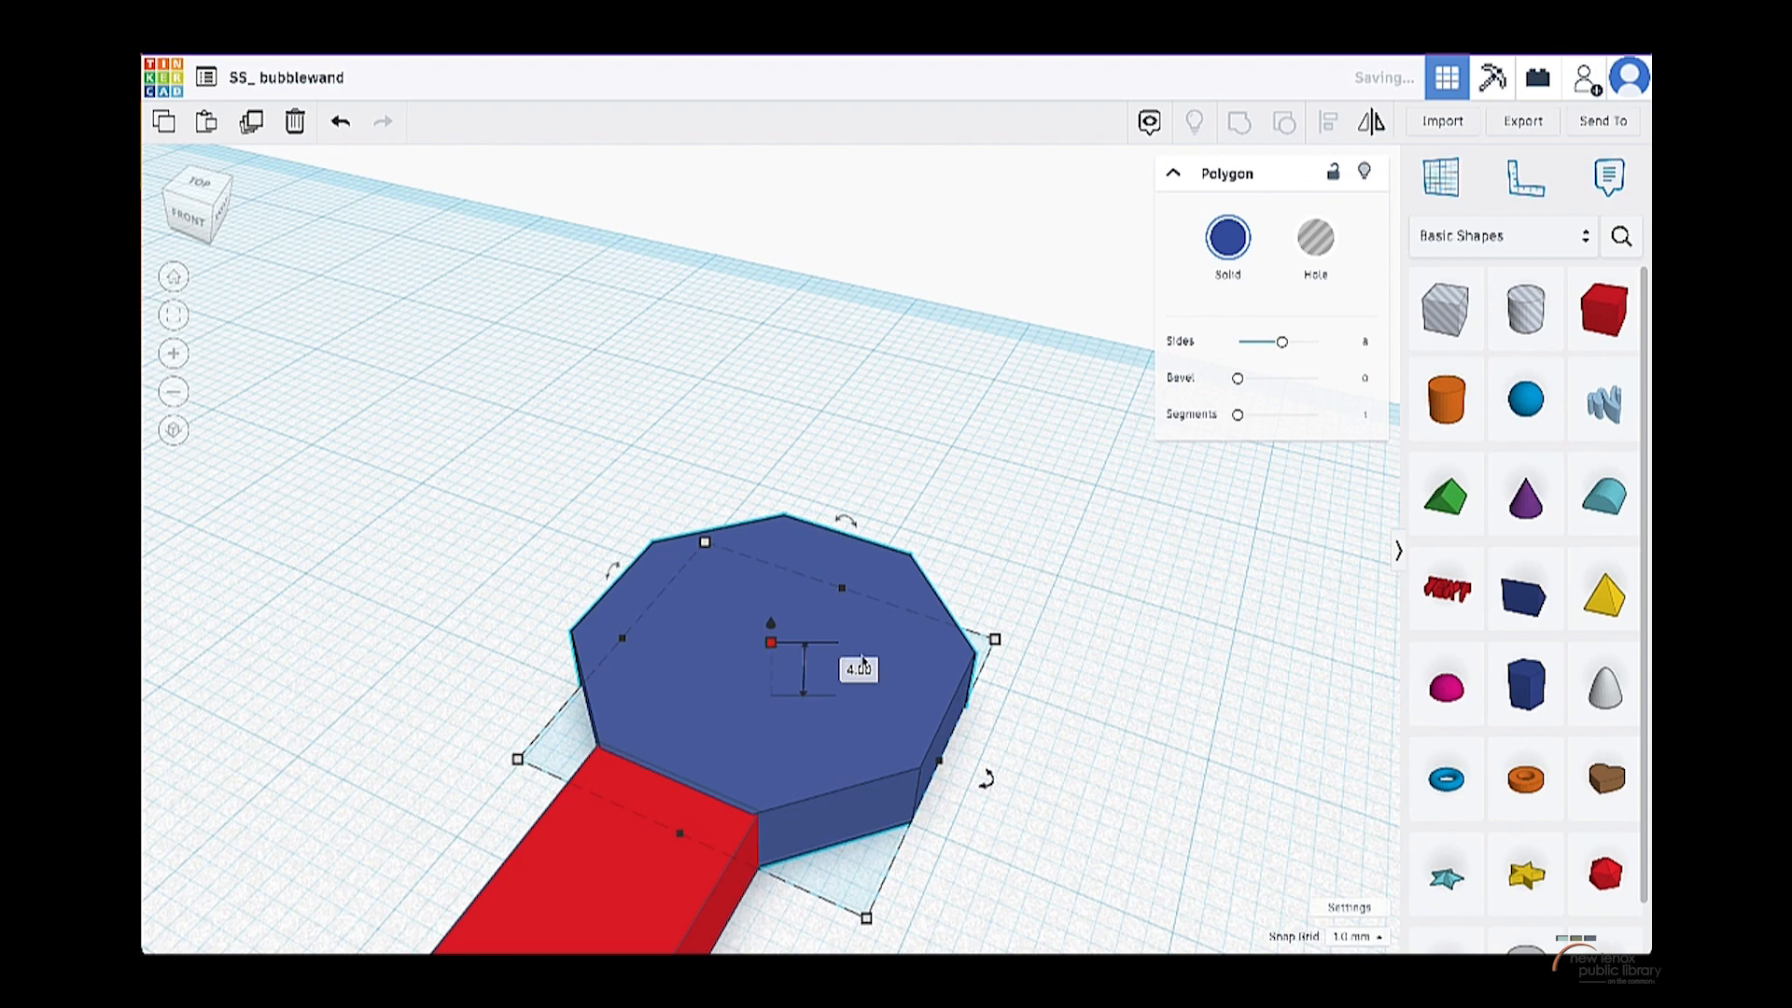
right_drag(877, 668, 975, 790)
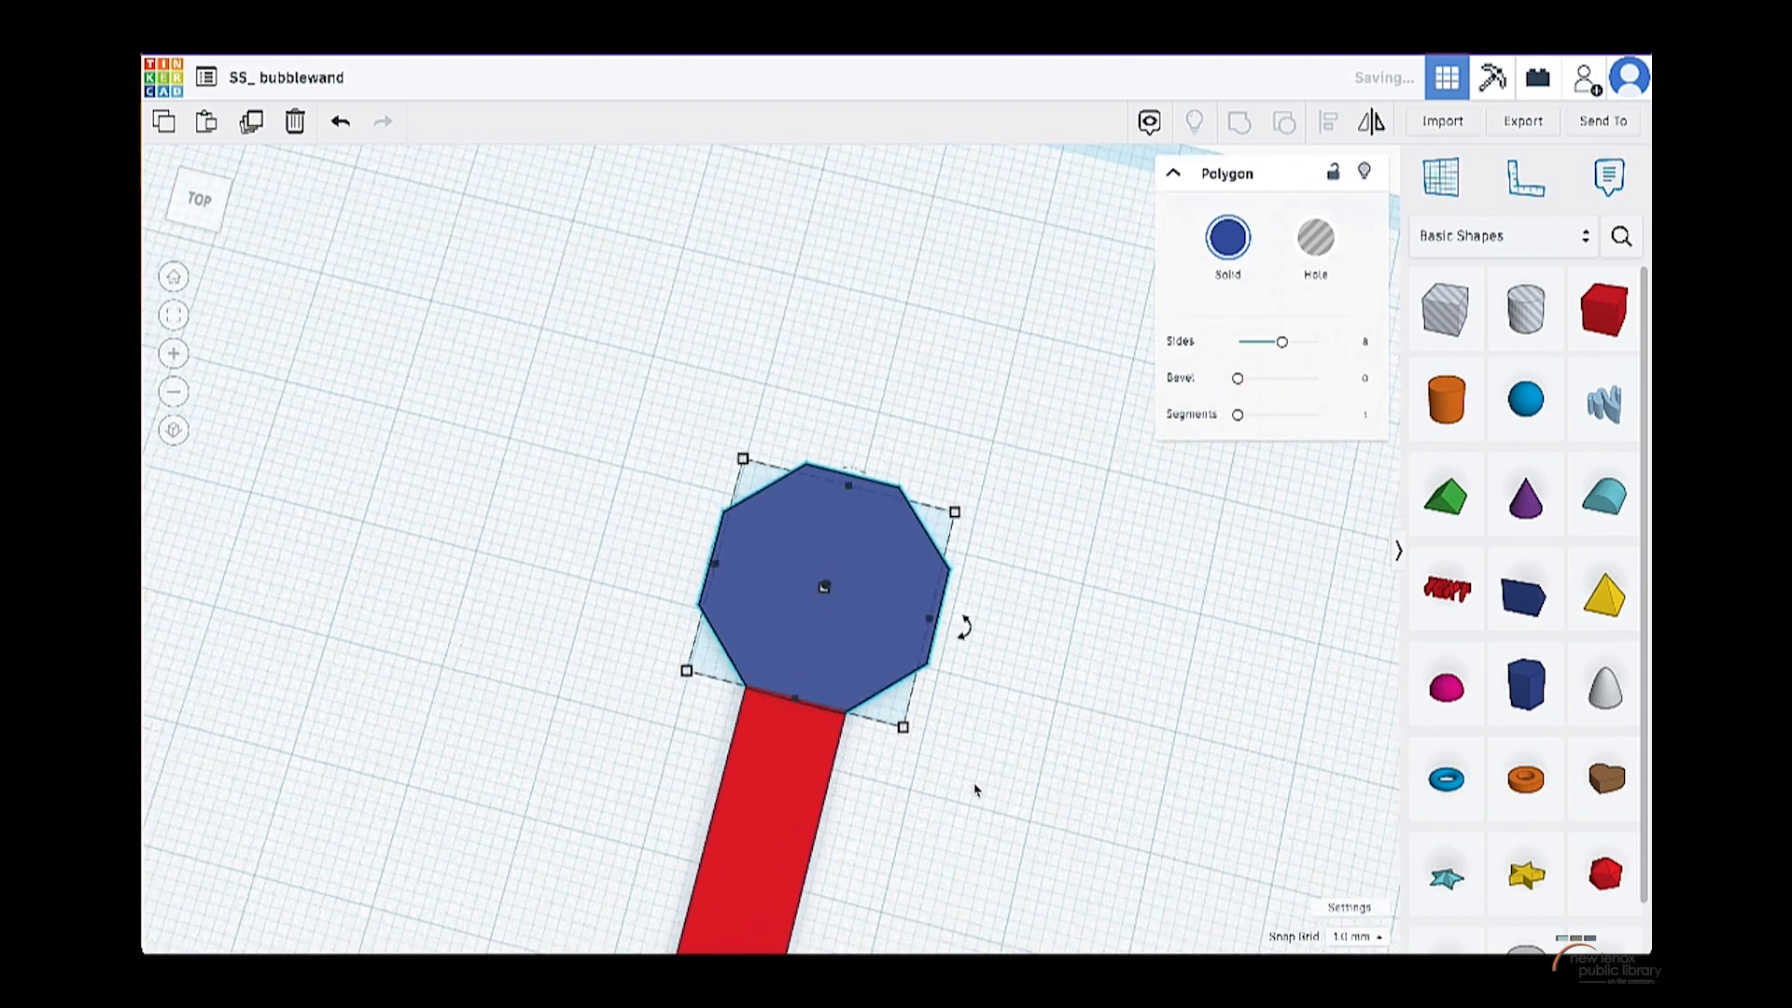
- Try shifting the octagon to line up its flat edge with the end of the handle
scroll(803, 721, down, 5)
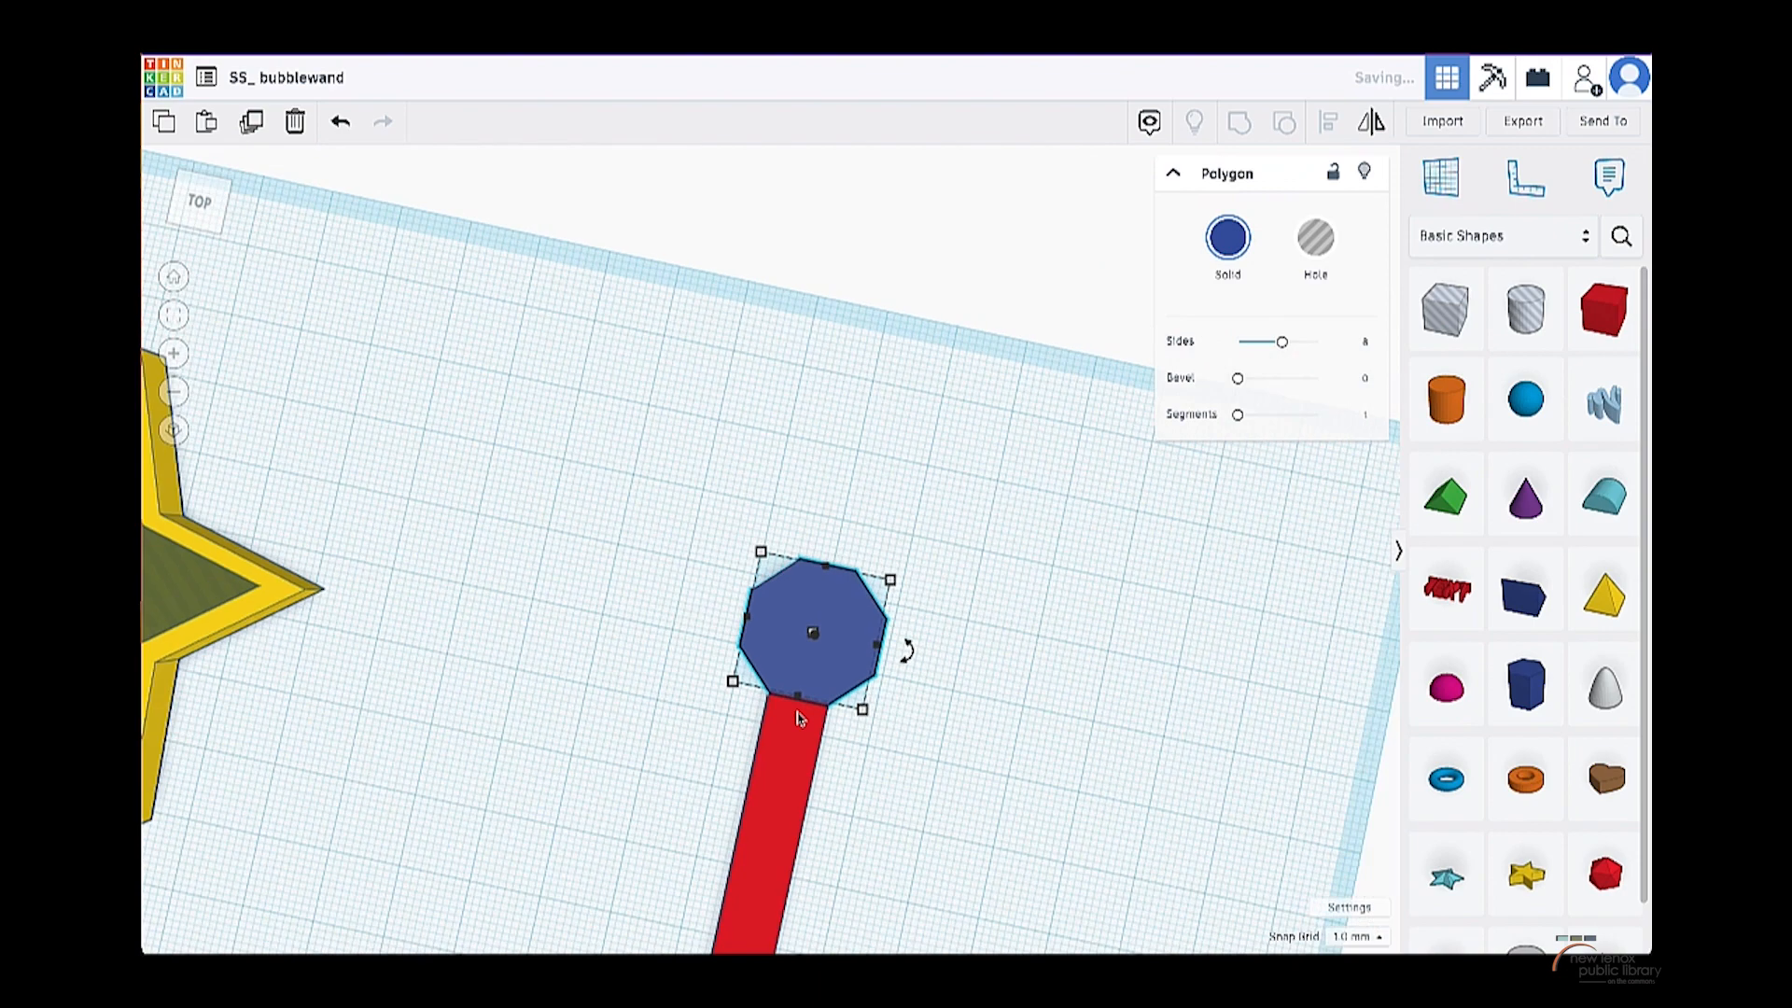
scroll(799, 717, up, 1)
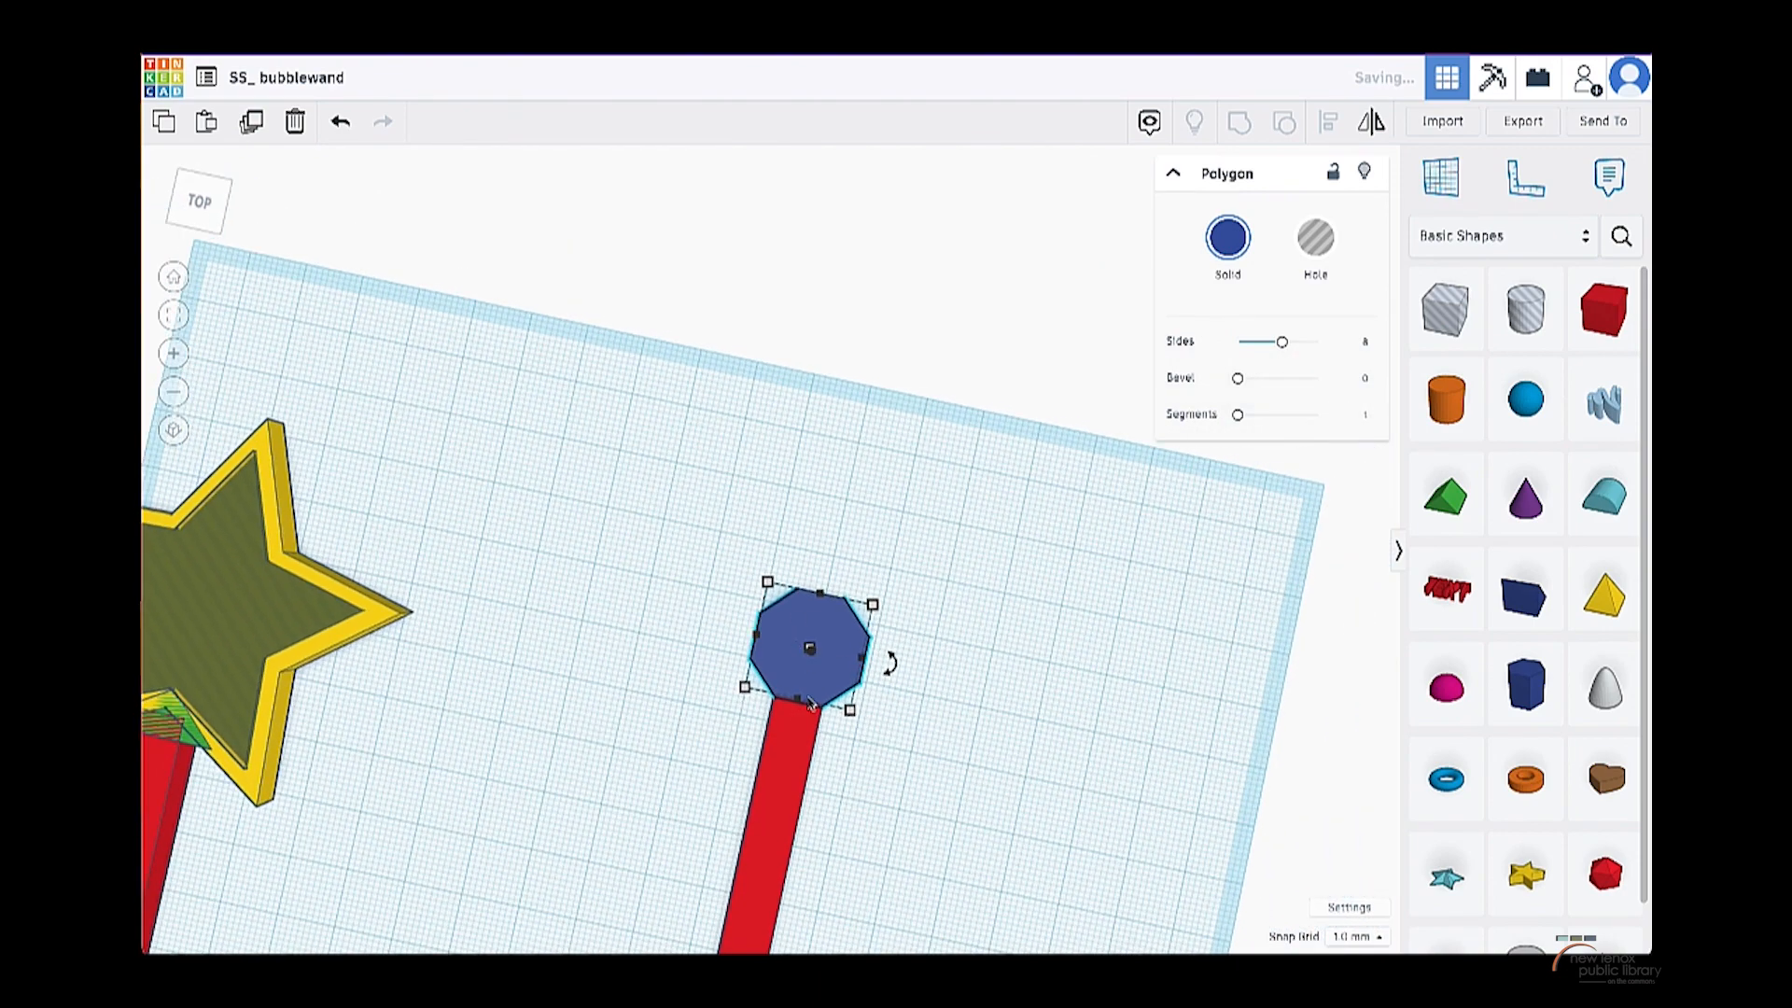
scroll(815, 714, up, 6)
scroll(809, 715, down, 2)
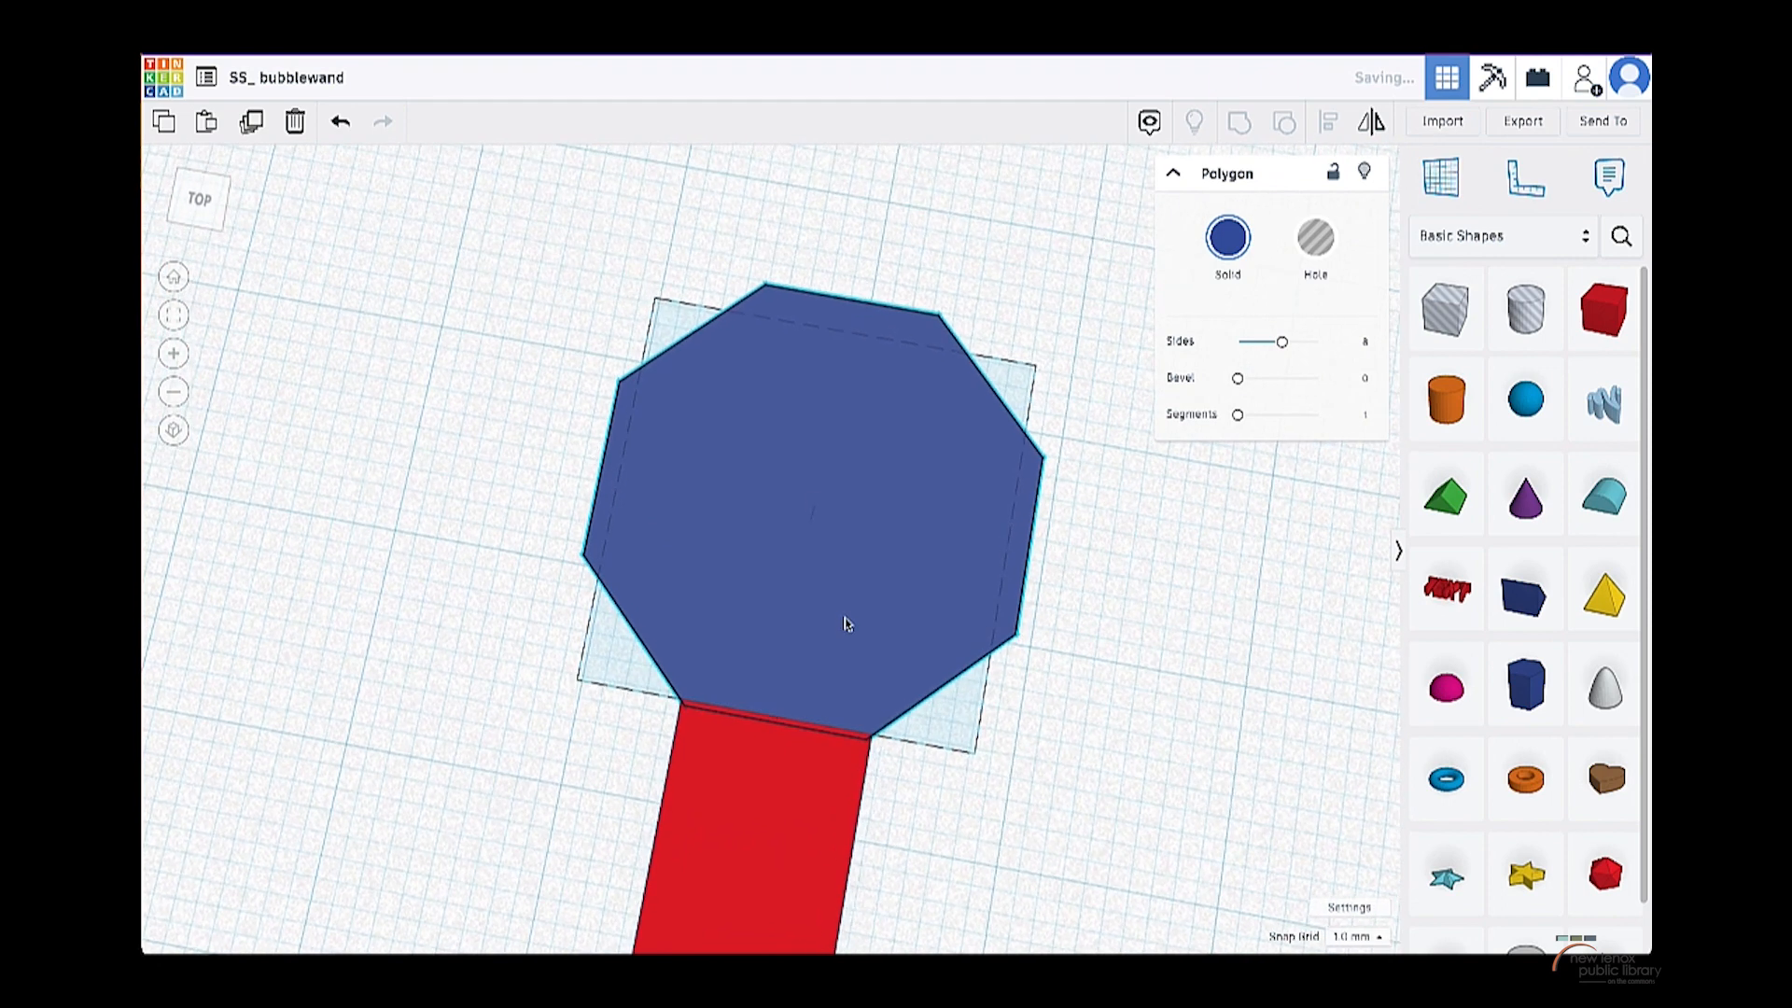
drag(844, 619, 853, 591)
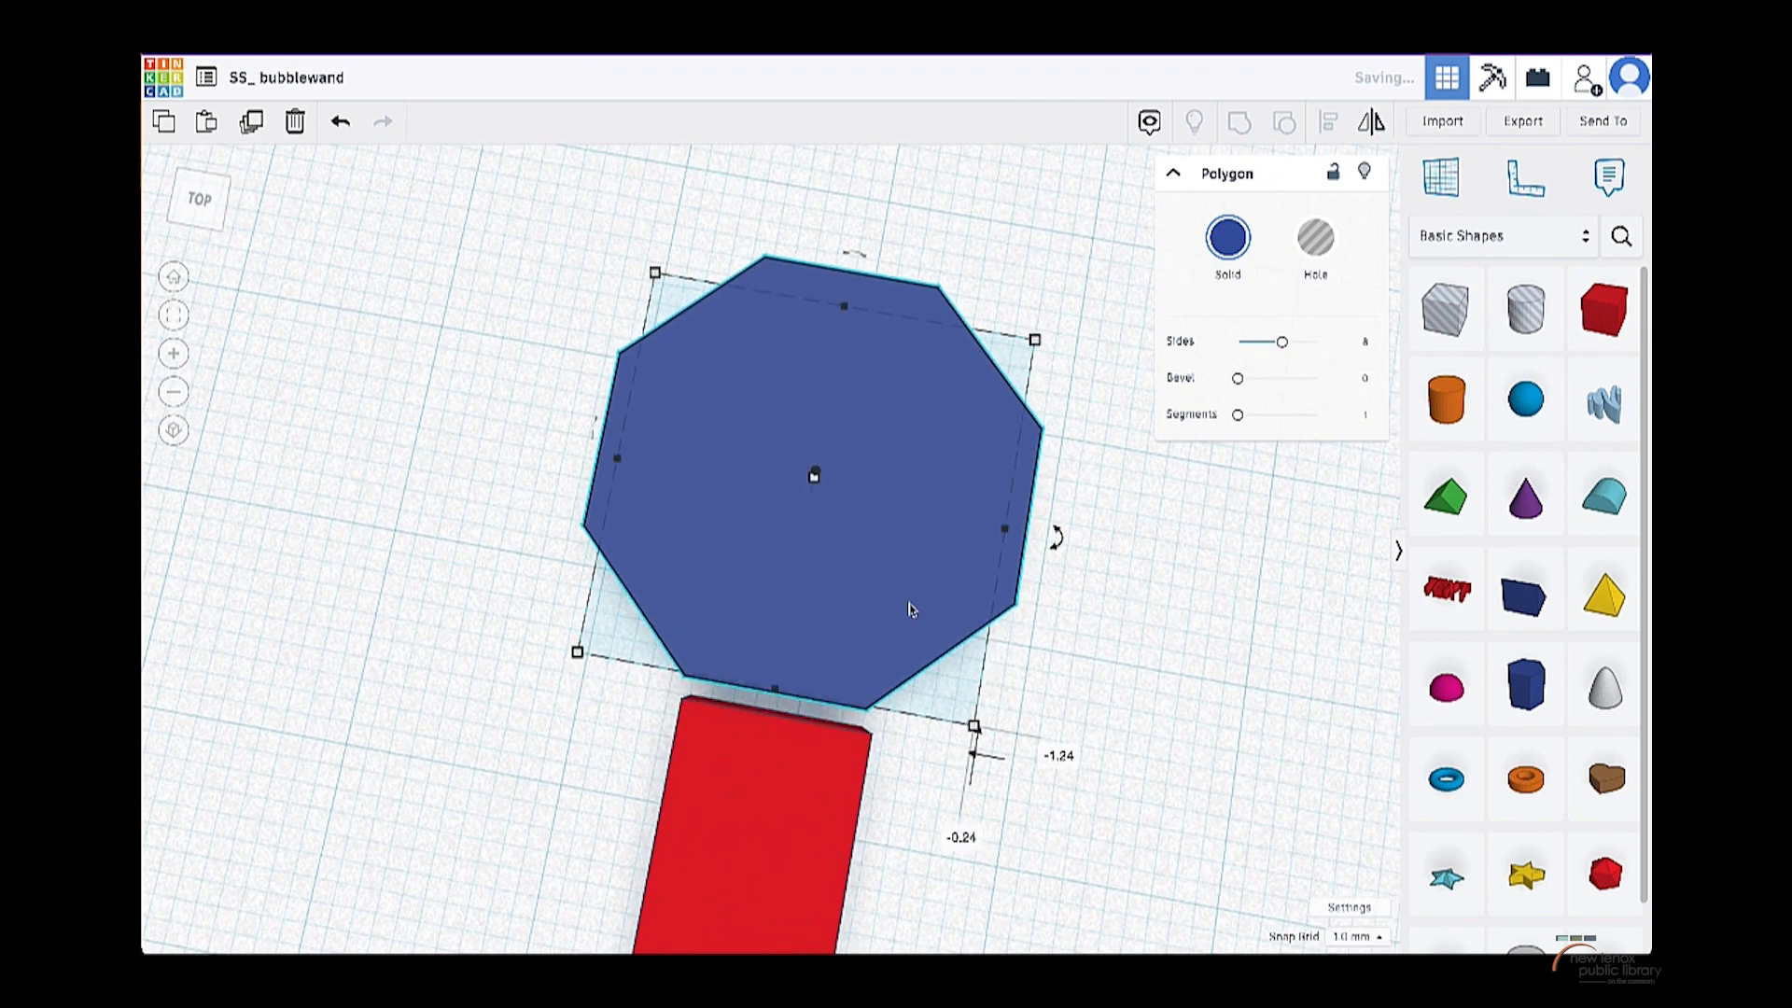
mouse_move(899, 599)
mouse_down()
mouse_move(905, 621)
mouse_move(908, 575)
mouse_up()
scroll(949, 608, down, 2)
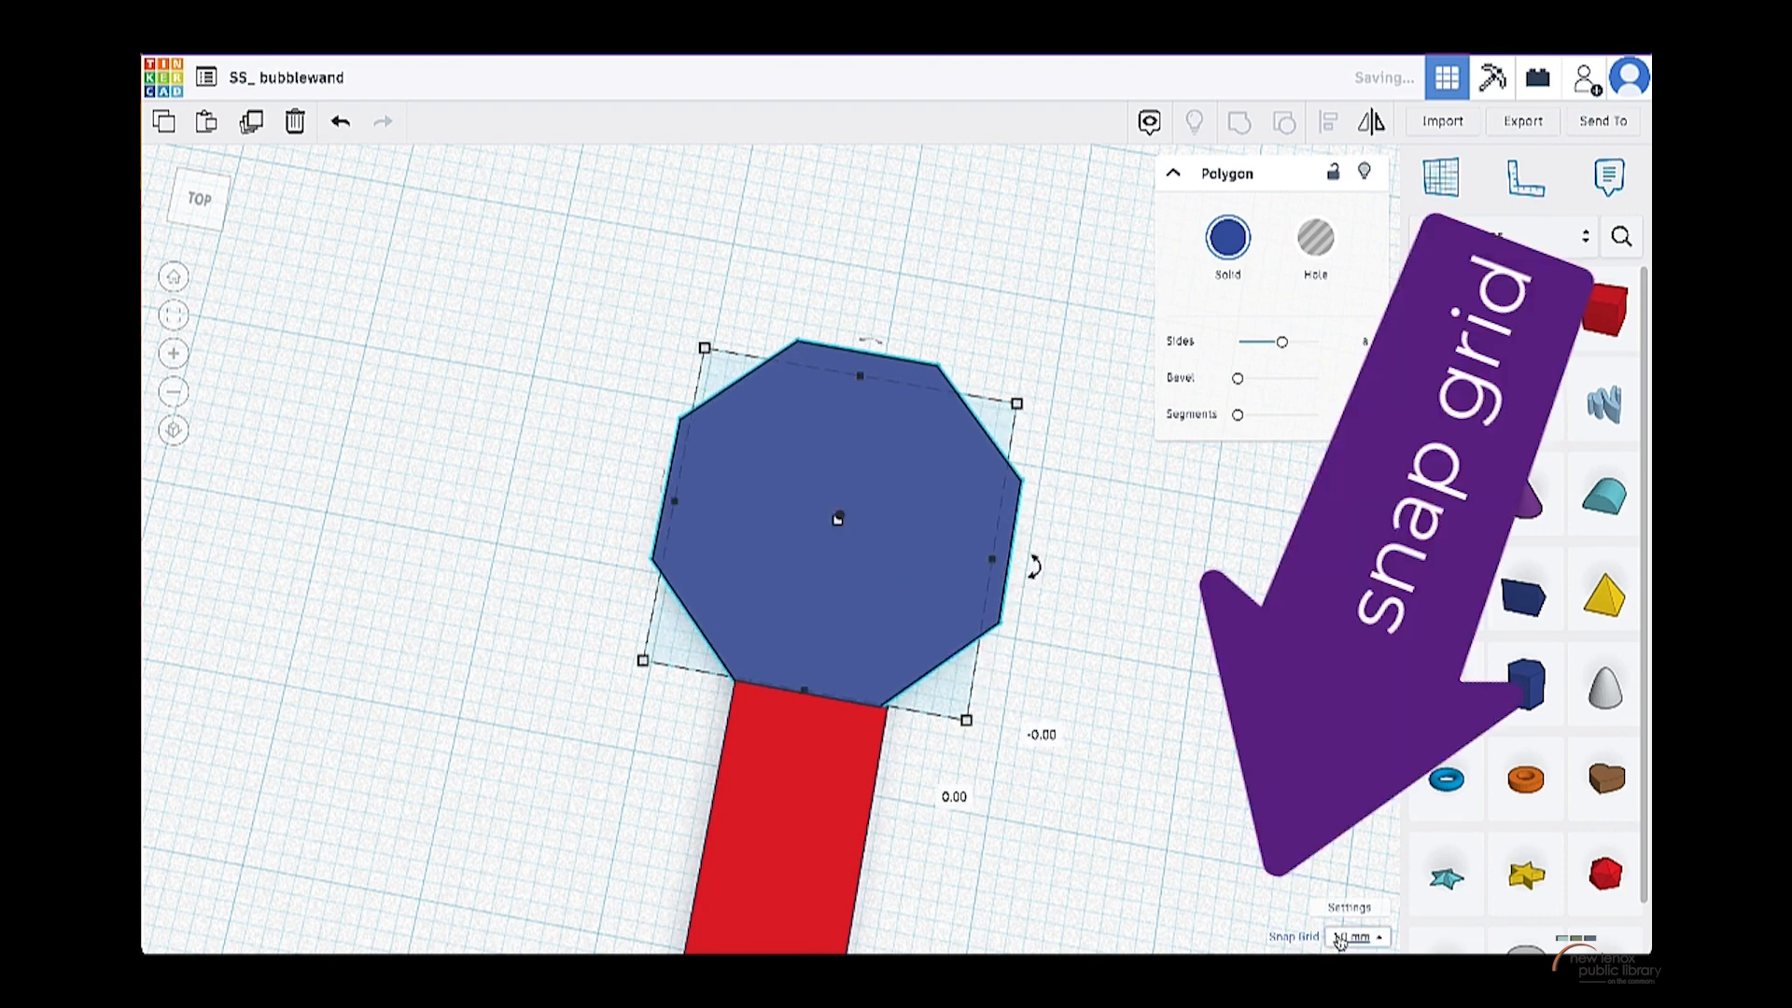
- Set the snap grid to 0.25 mm and nudge the octagon slightly to align it with the handle
click(1370, 938)
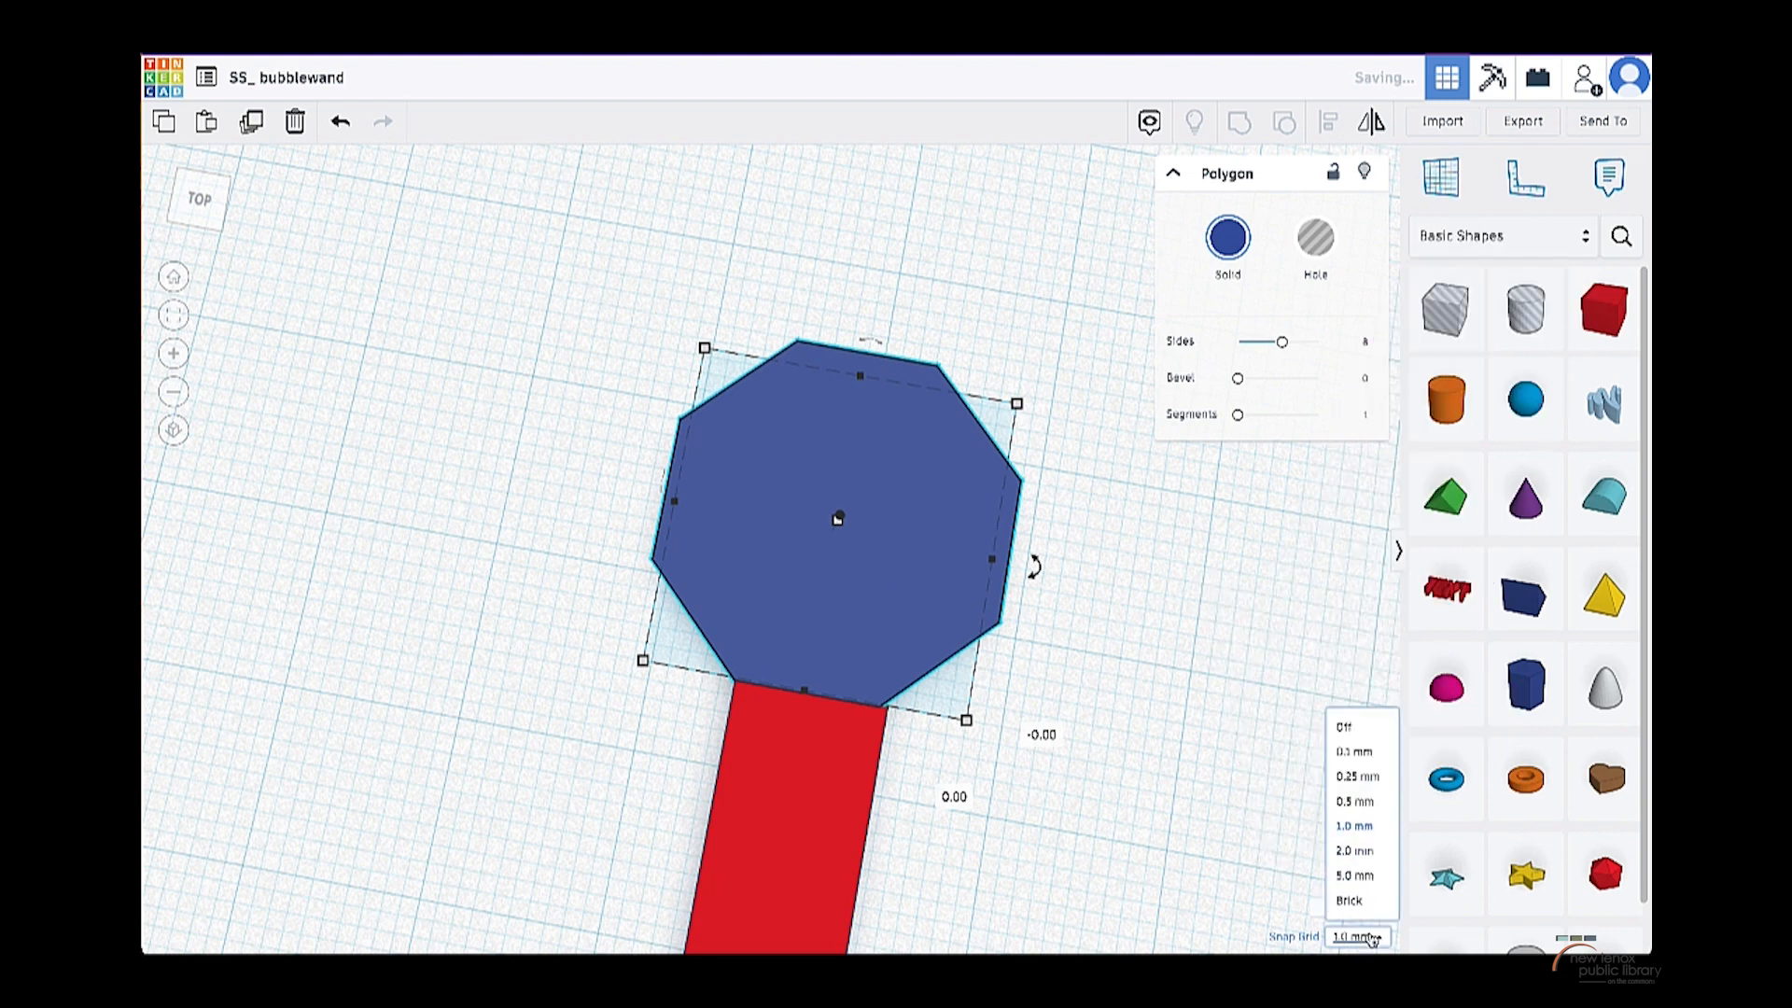
click(1357, 776)
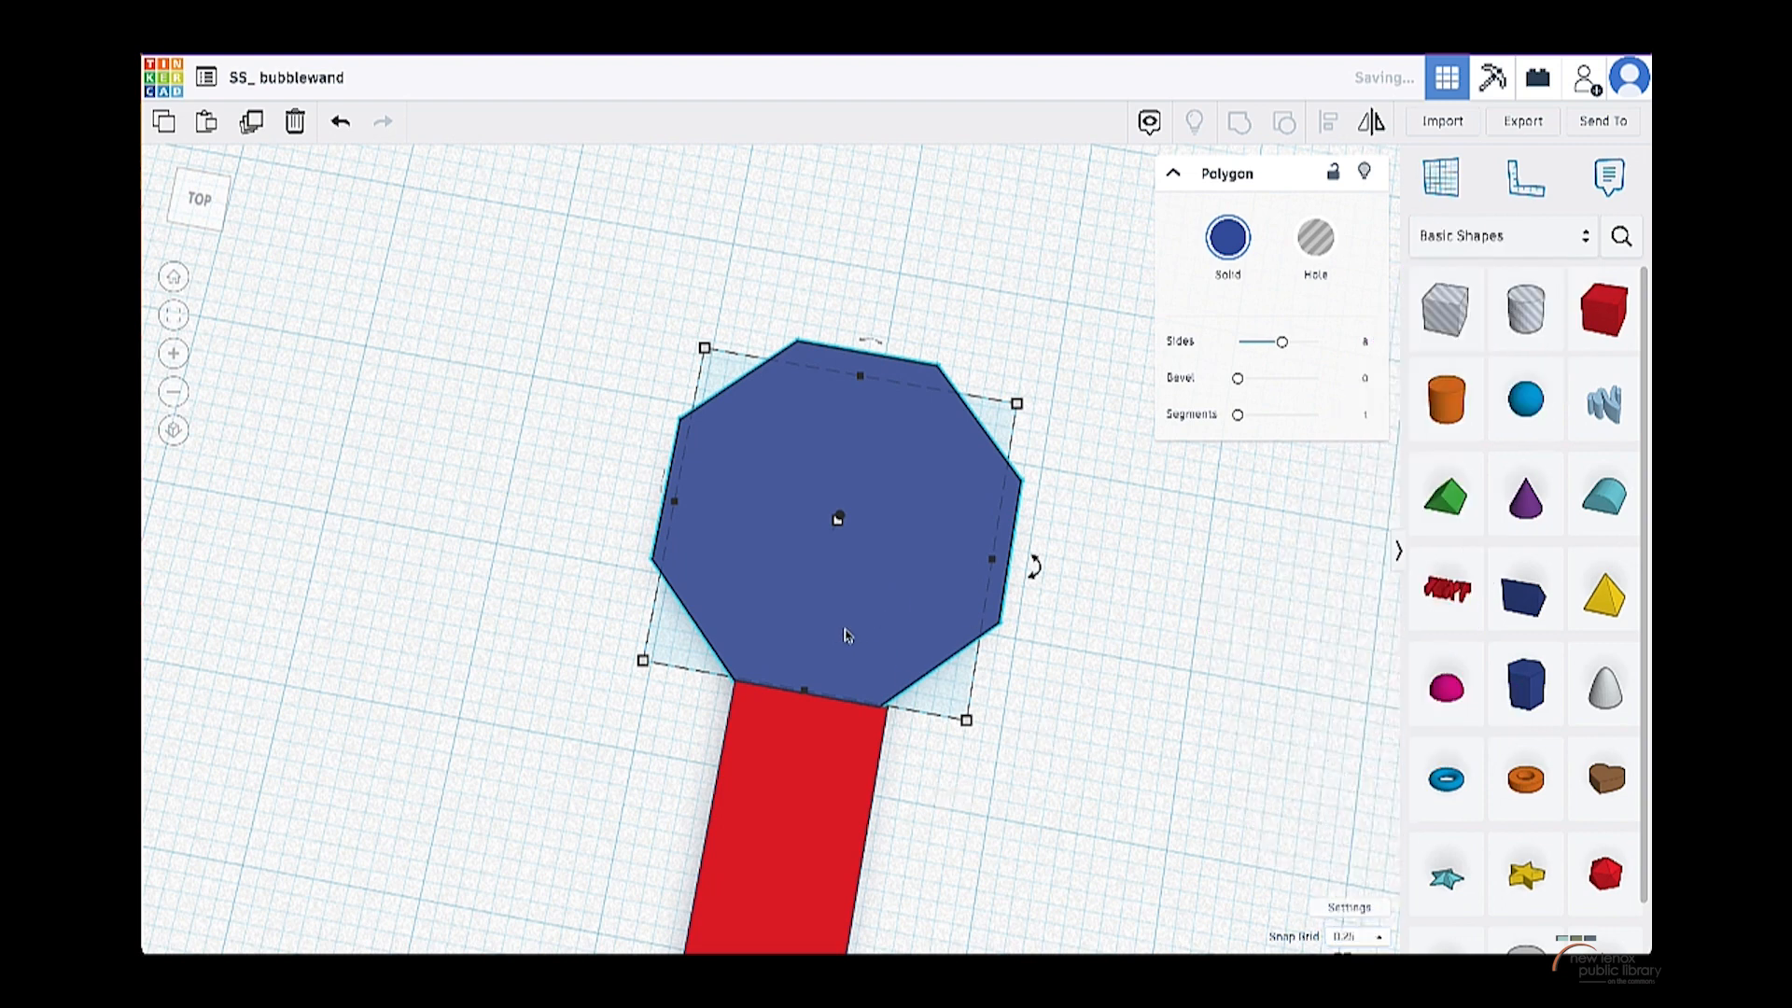
drag(846, 634, 848, 632)
click(915, 814)
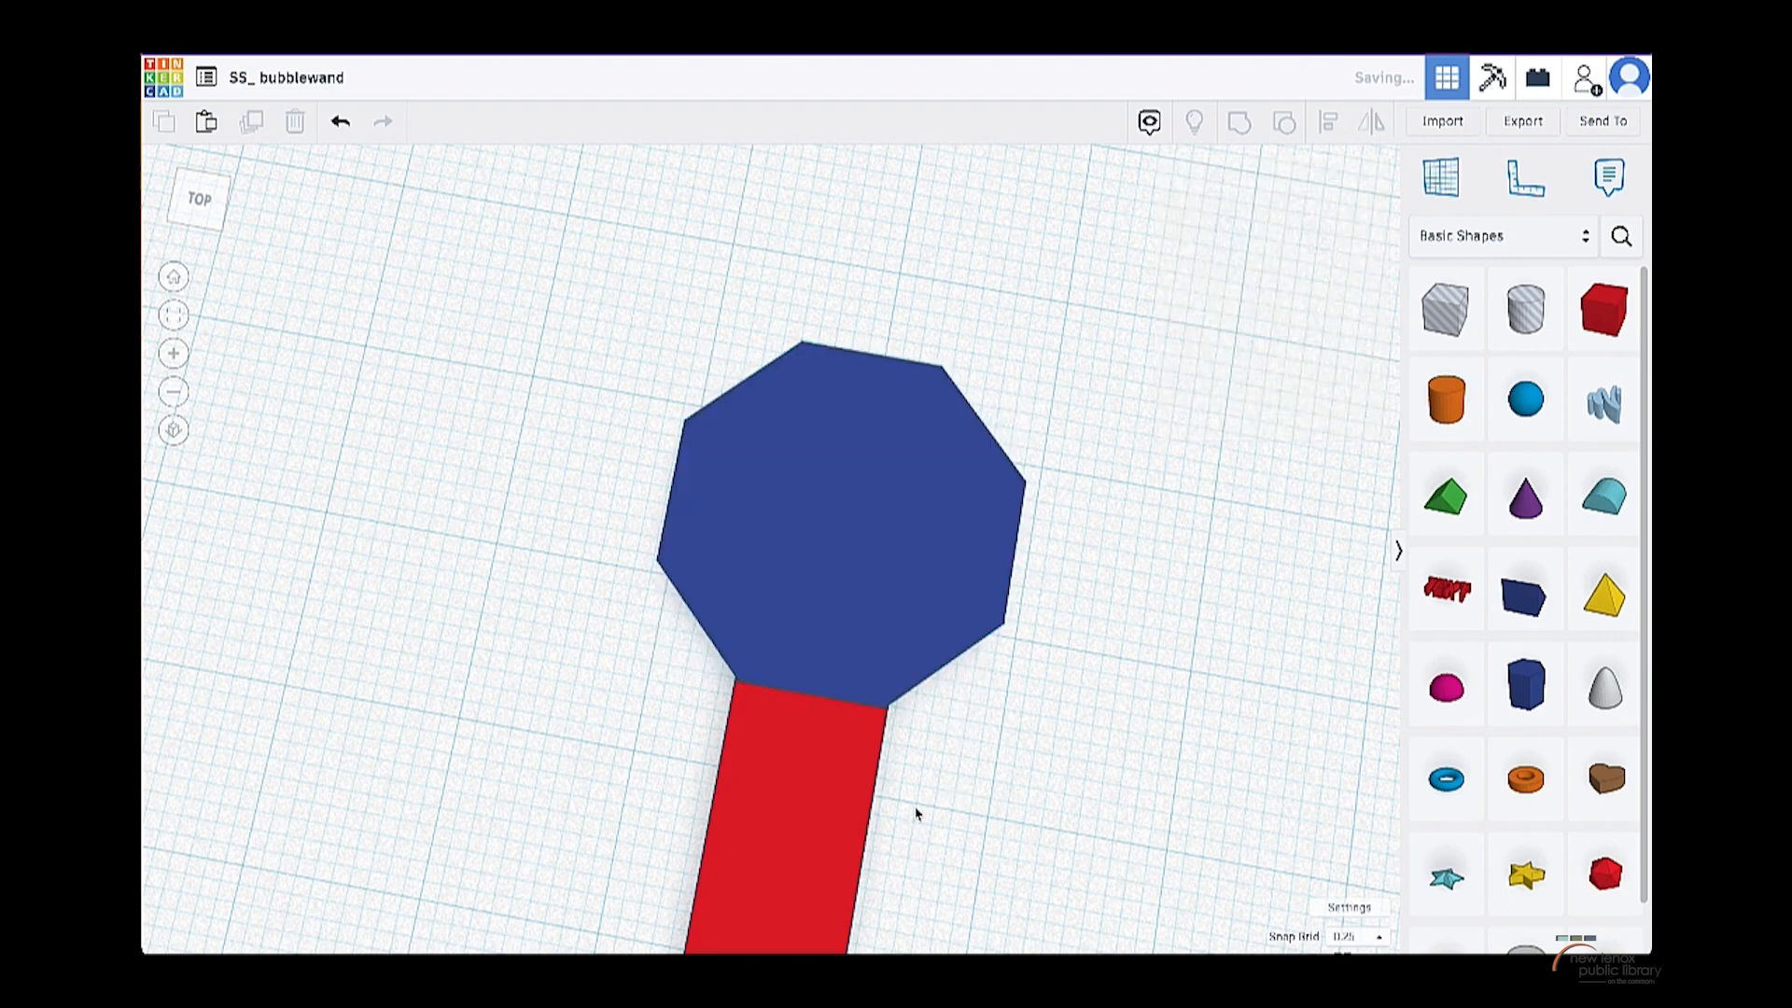
- Resize the octagon's footprint to 20 by 20 mm
click(931, 620)
scroll(924, 644, down, 3)
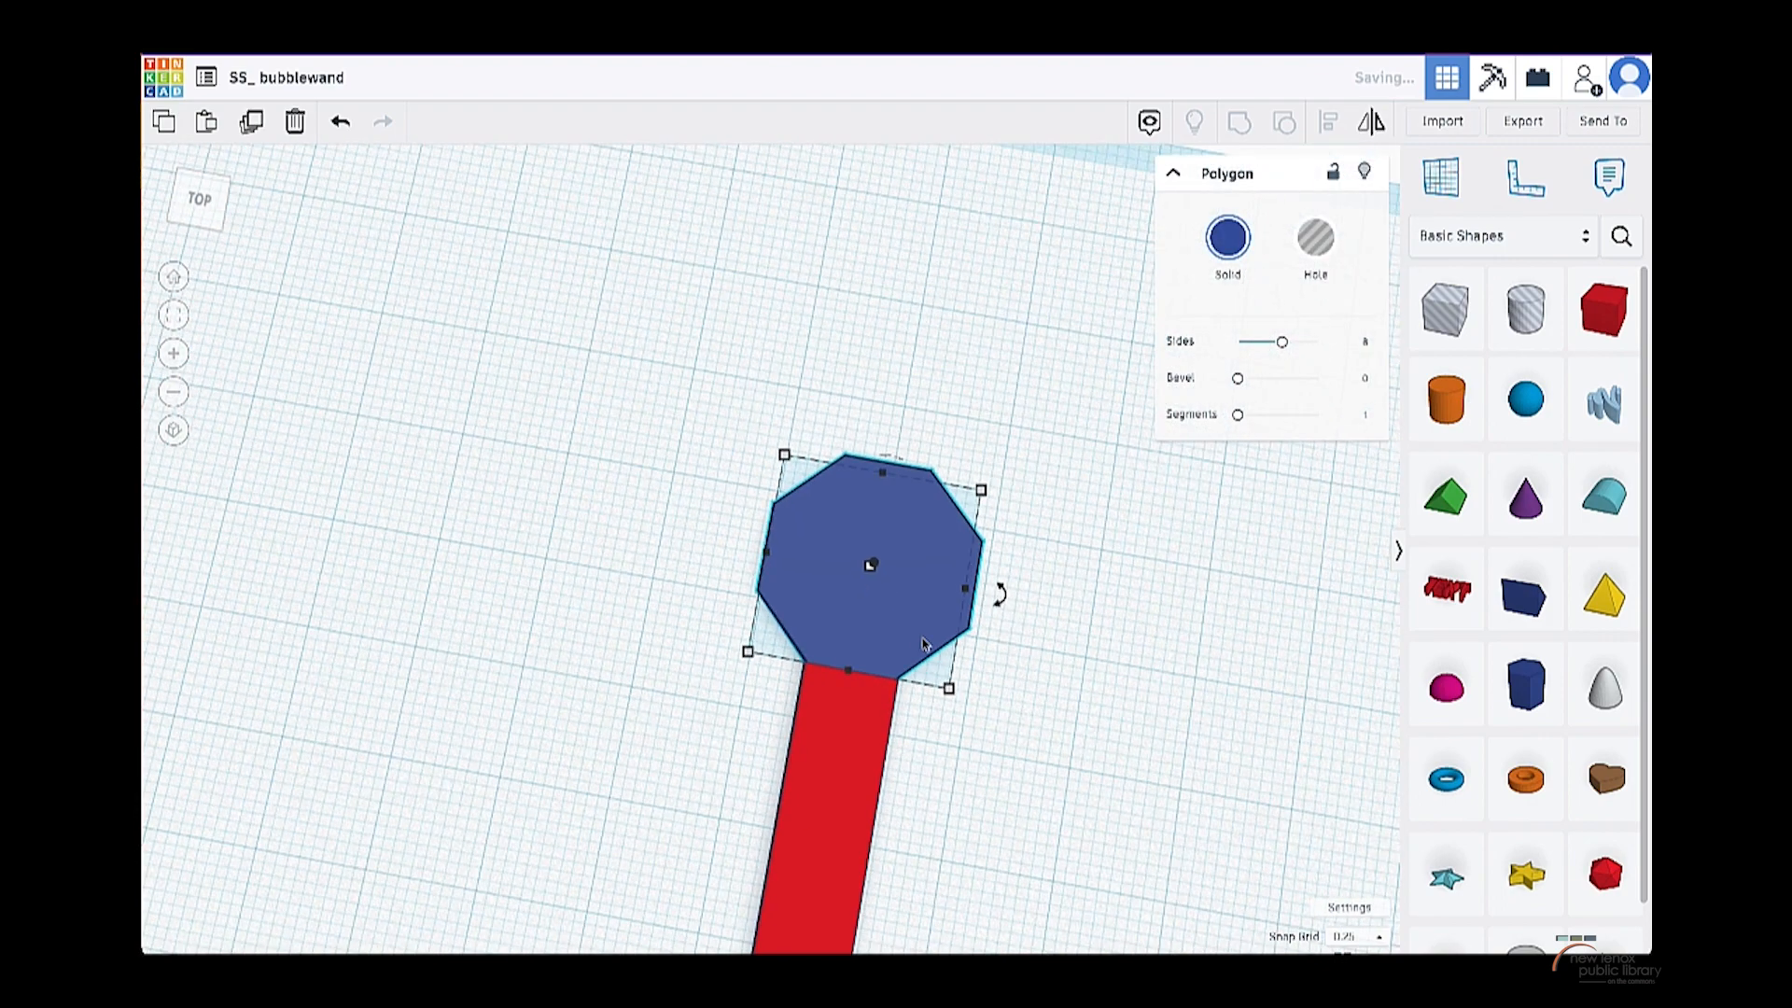
scroll(923, 644, down, 5)
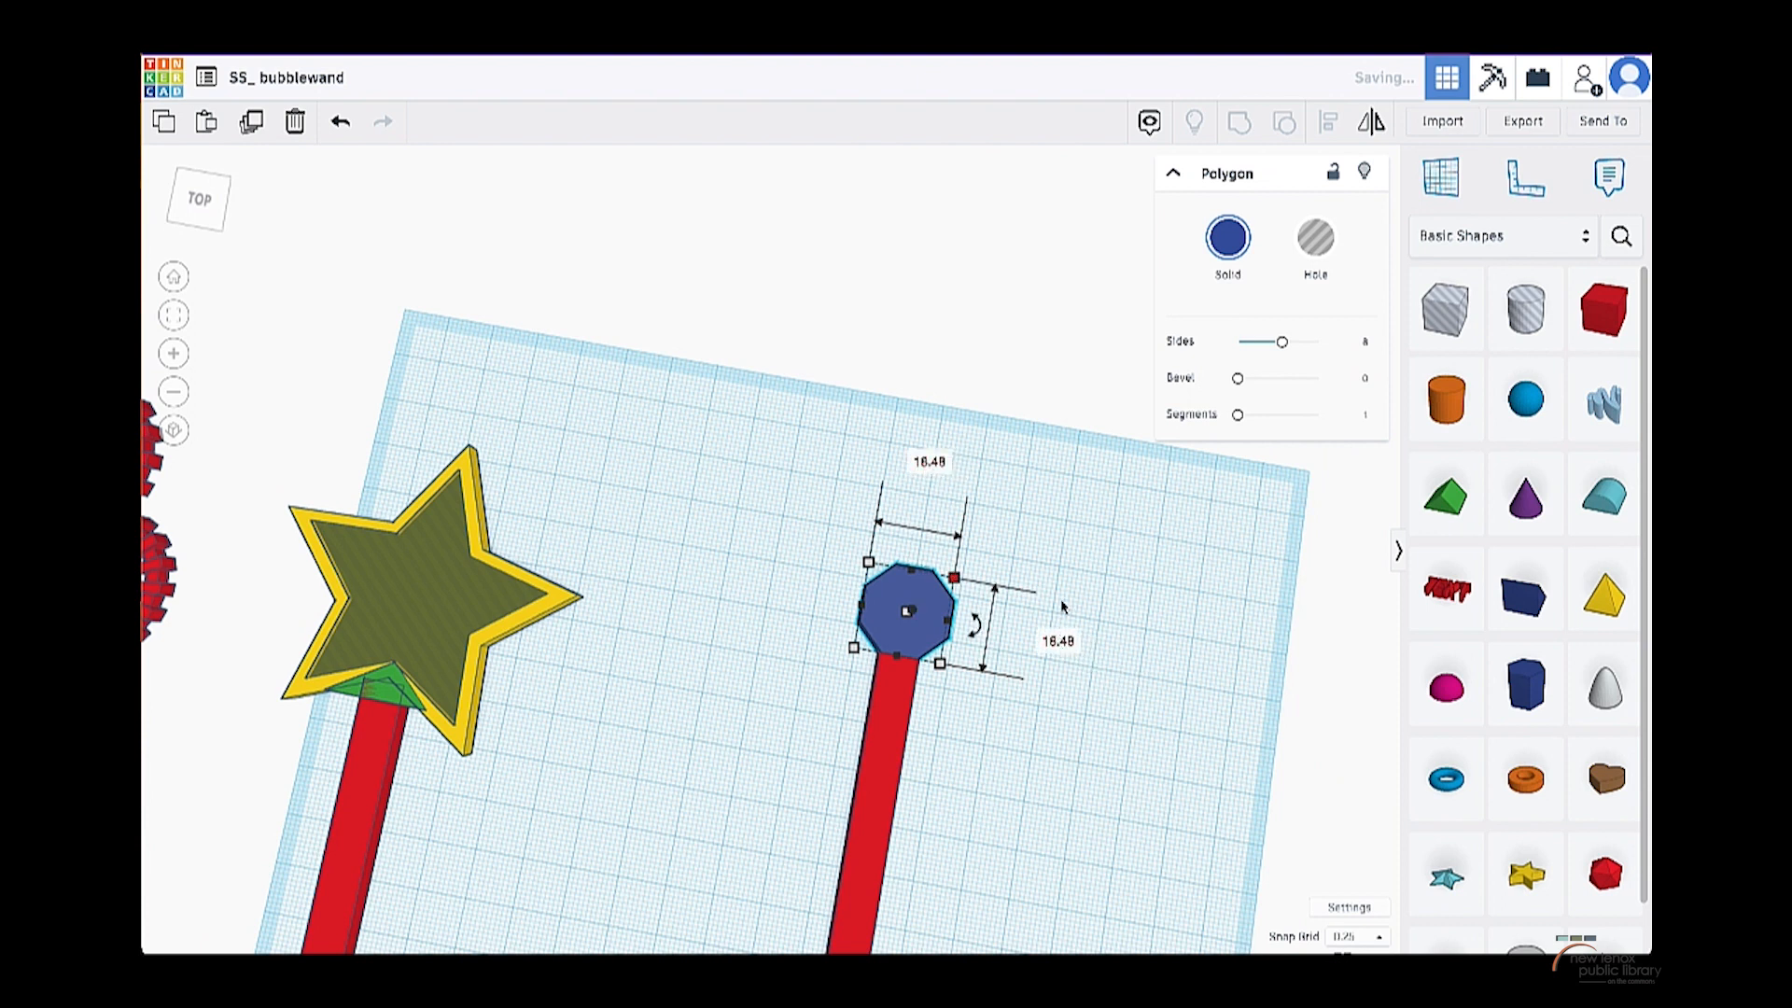
click(933, 459)
key(Return)
scroll(922, 618, down, 1)
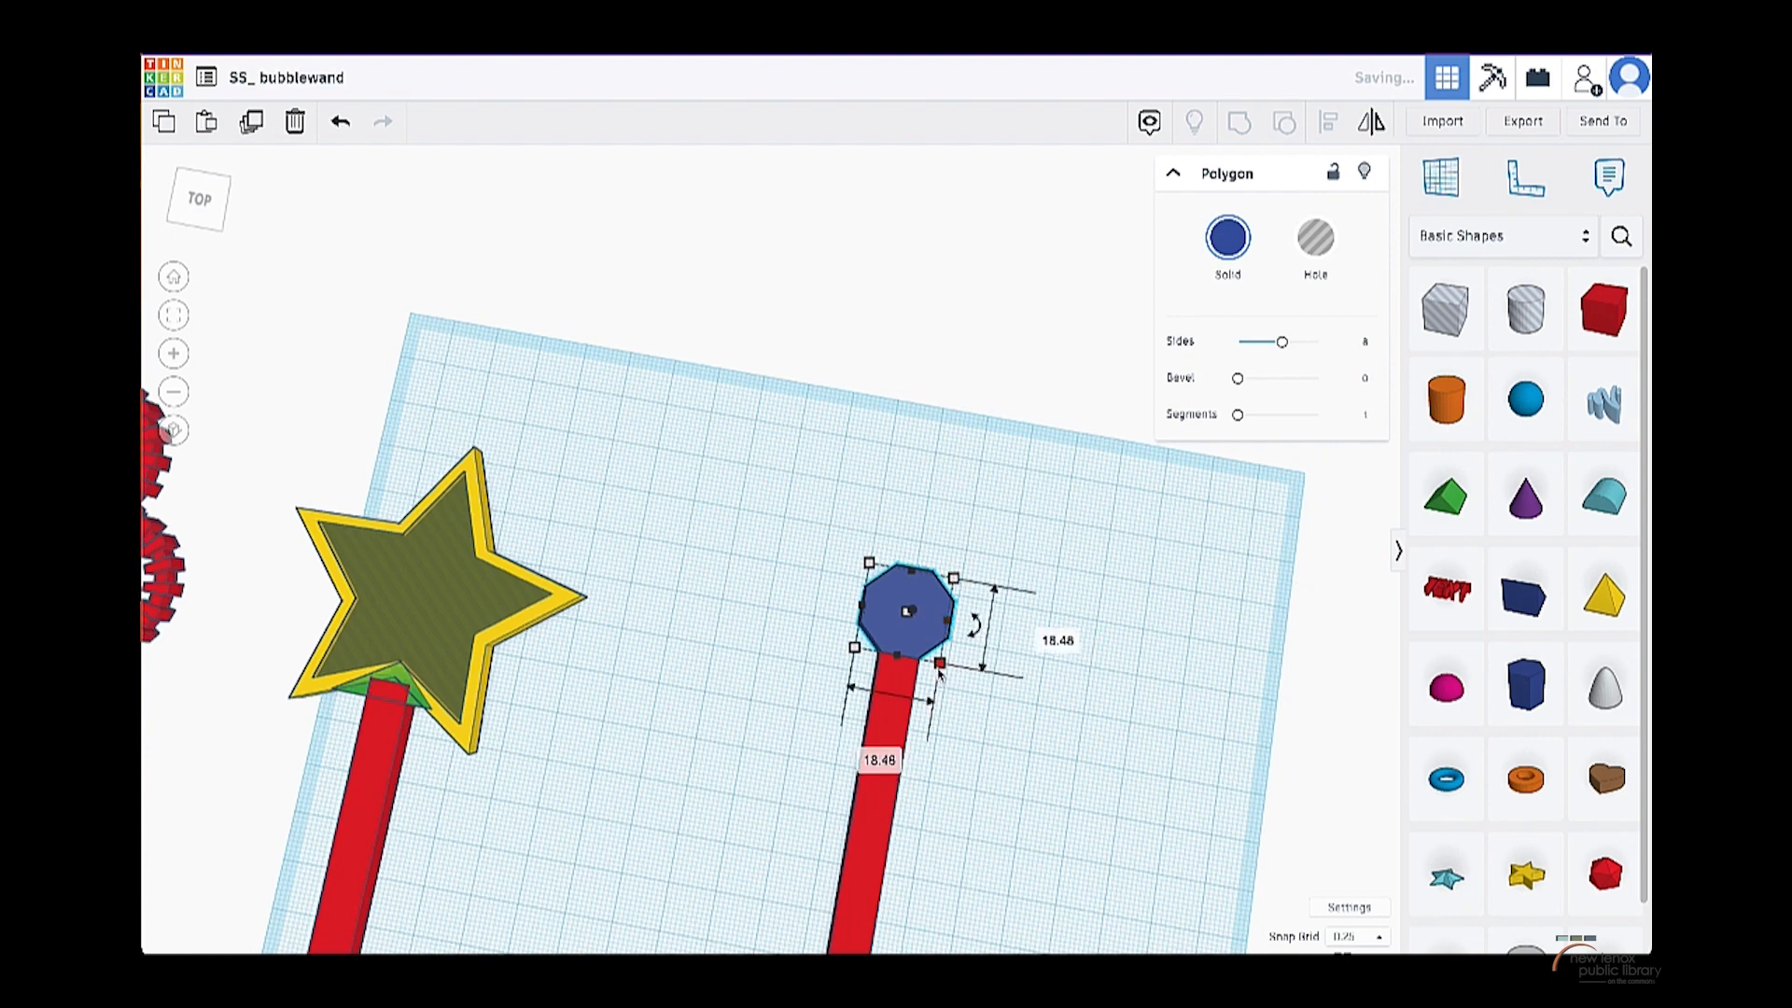
click(1045, 641)
text(20.00)
- Move the octagon clear of the handle's end and resize its footprint to 25 by 25 mm
drag(907, 611, 873, 551)
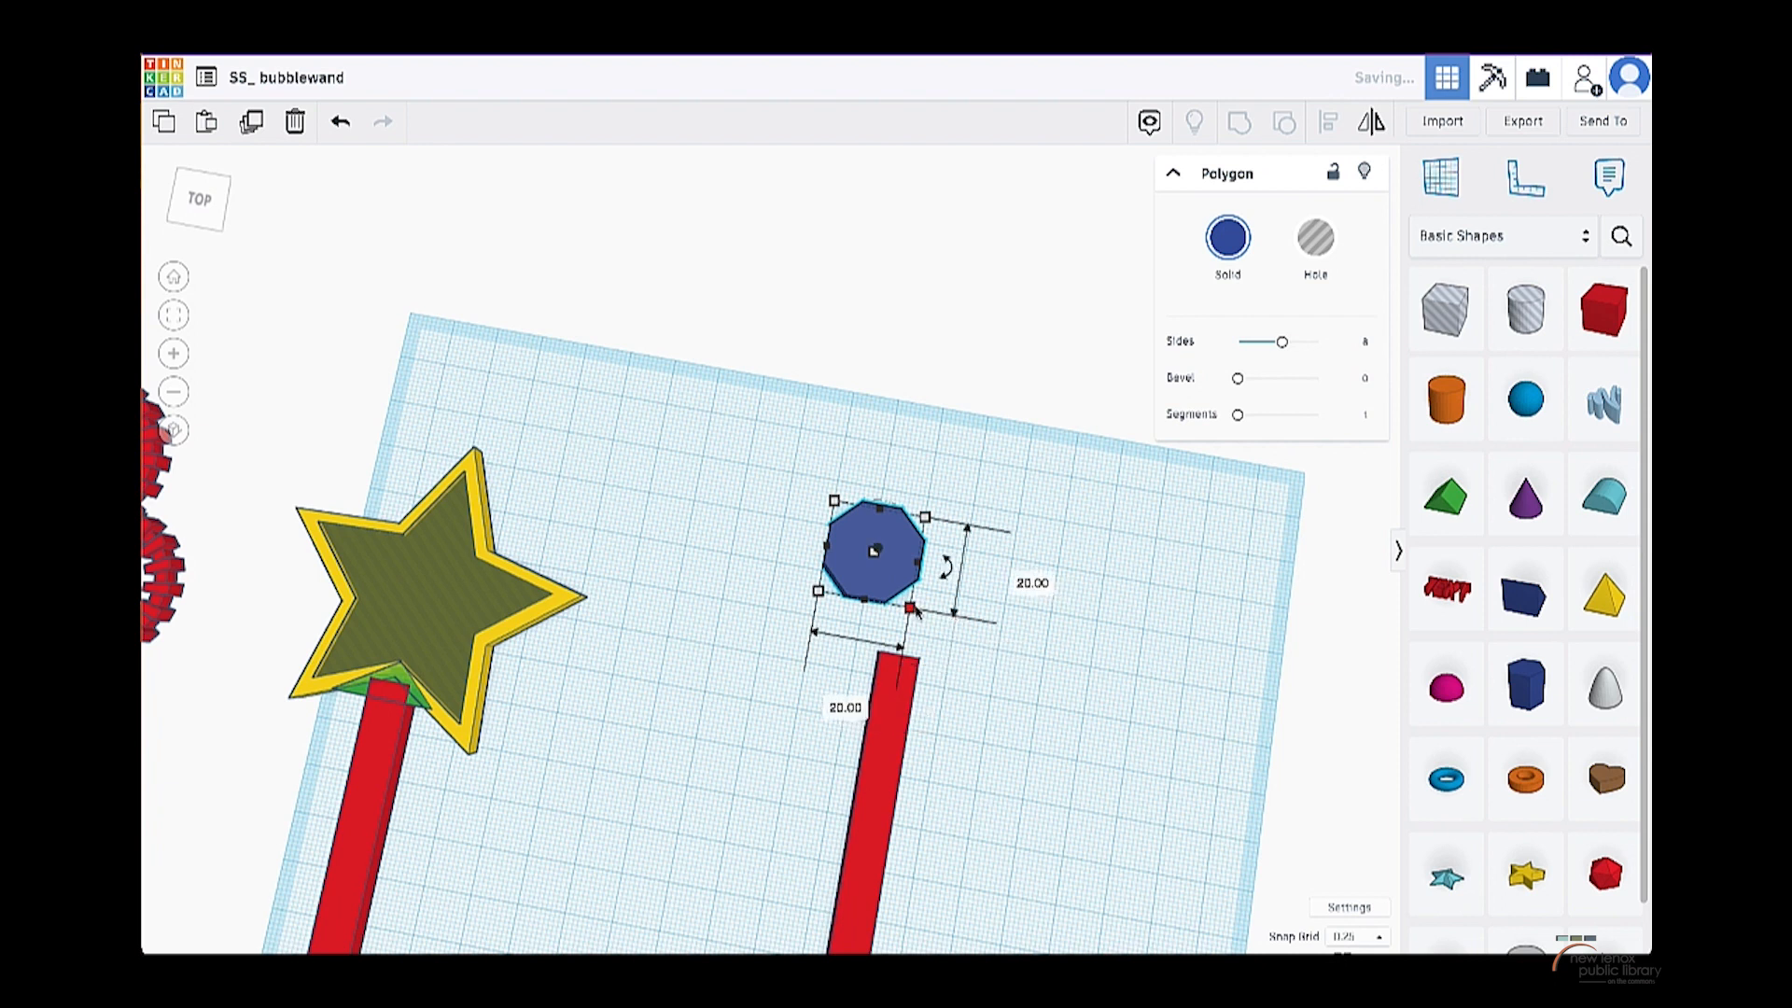
text(25)
click(845, 708)
text(25)
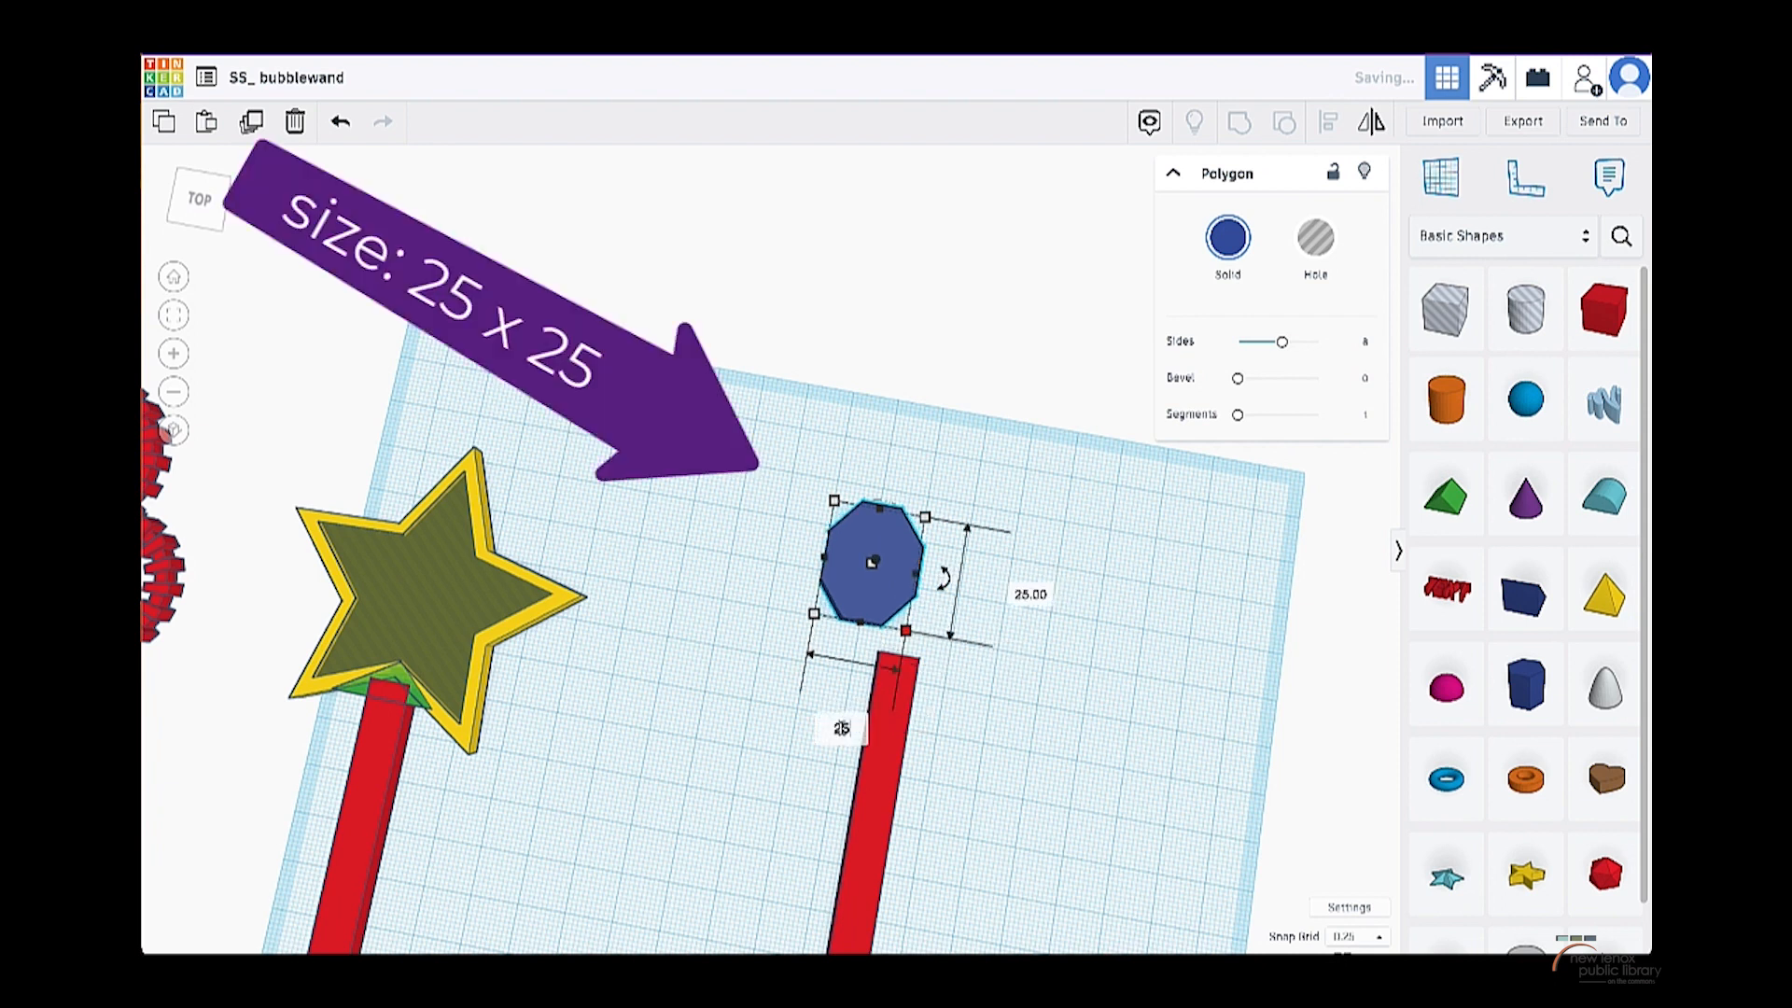
key(Return)
drag(881, 588, 870, 577)
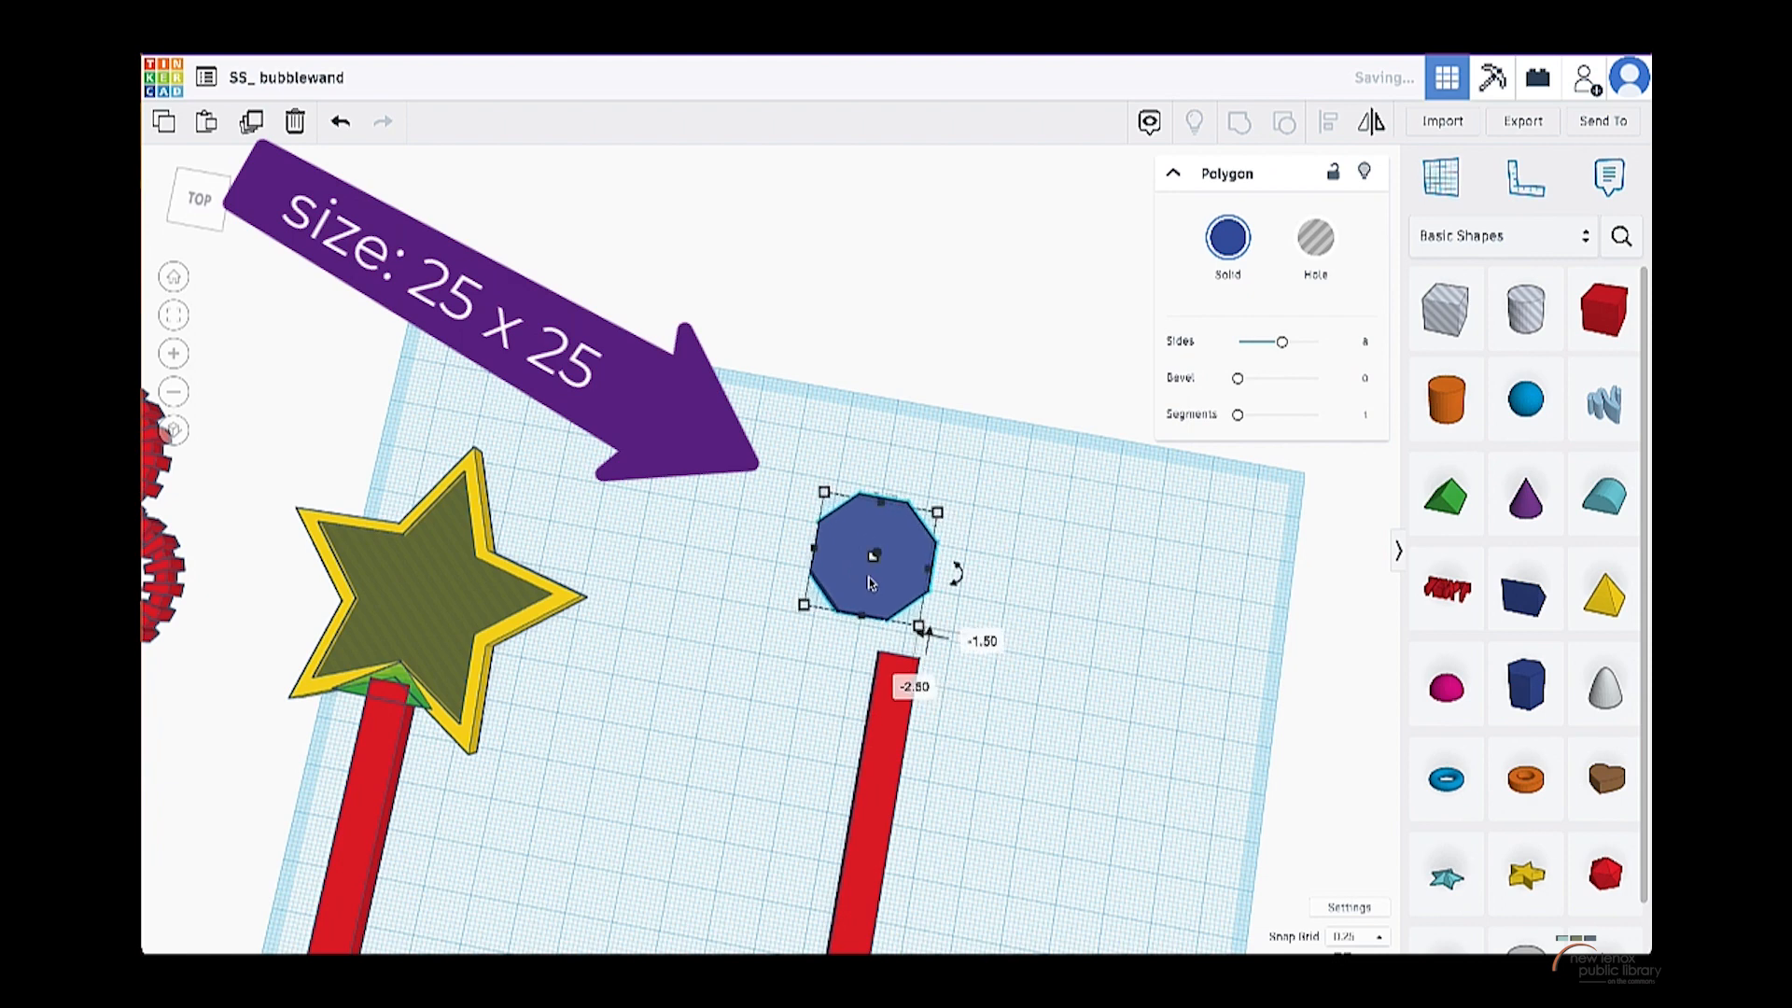
- Duplicate the octagon in place, move the copy aside, and undo that move
scroll(878, 546, up, 3)
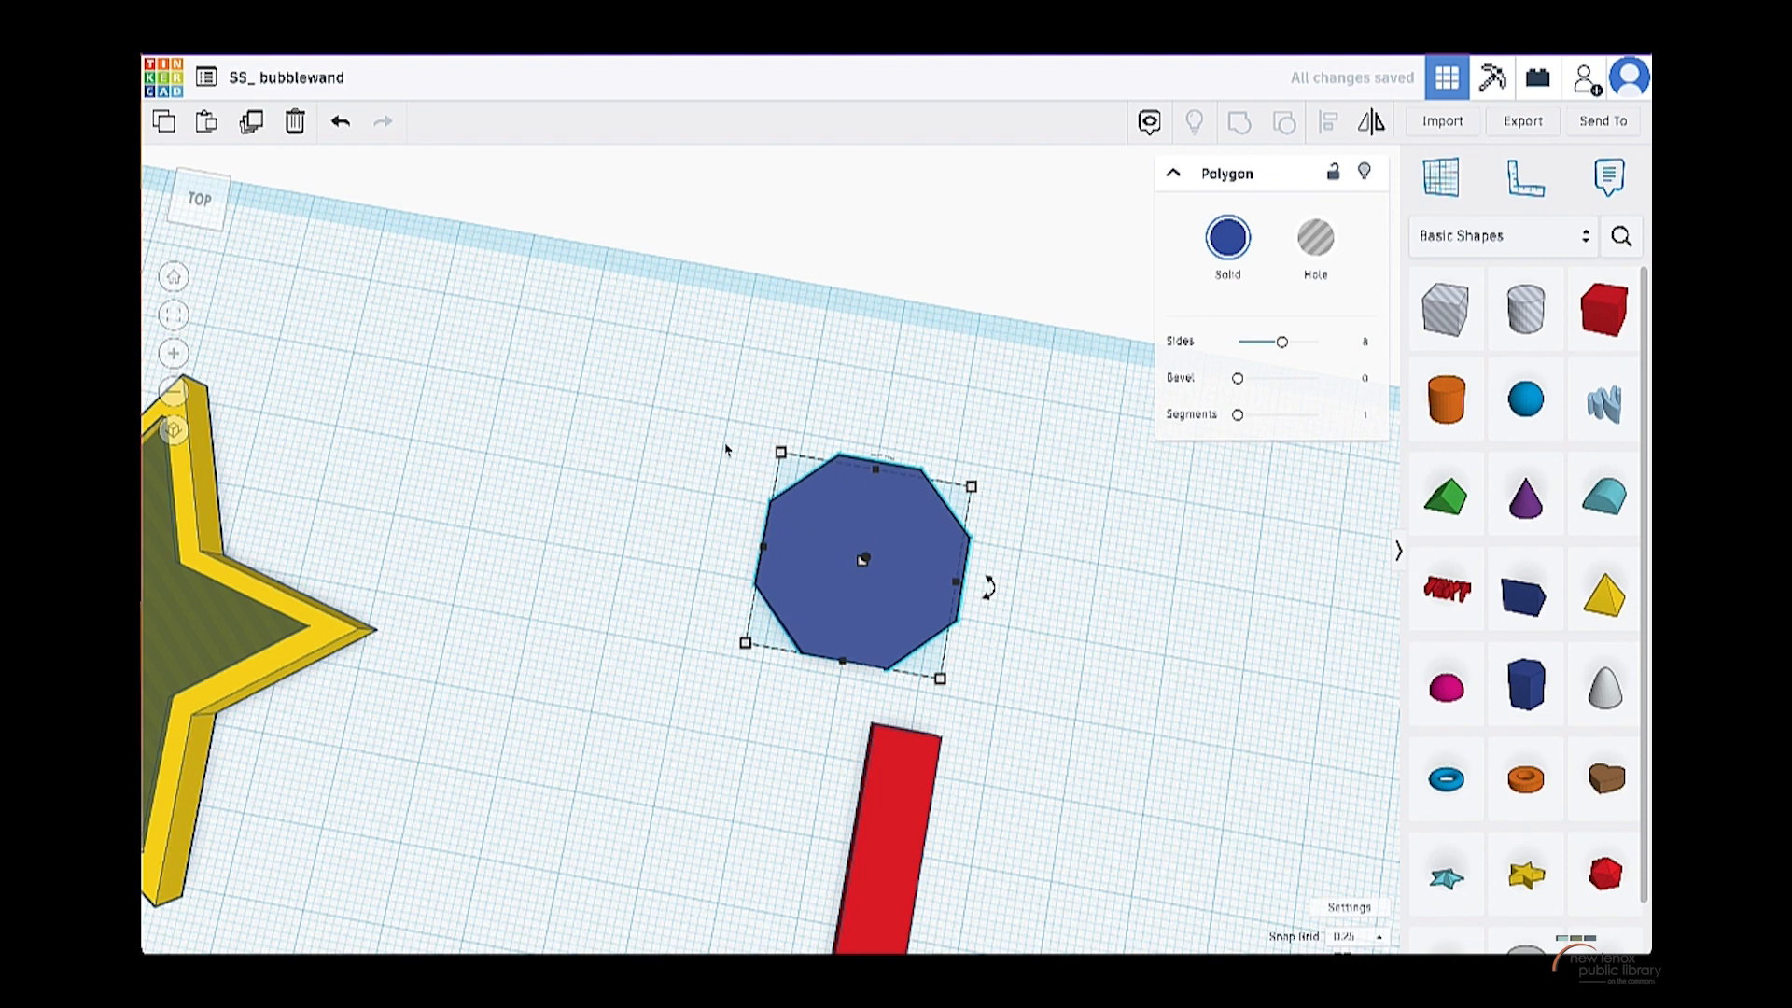
click(254, 125)
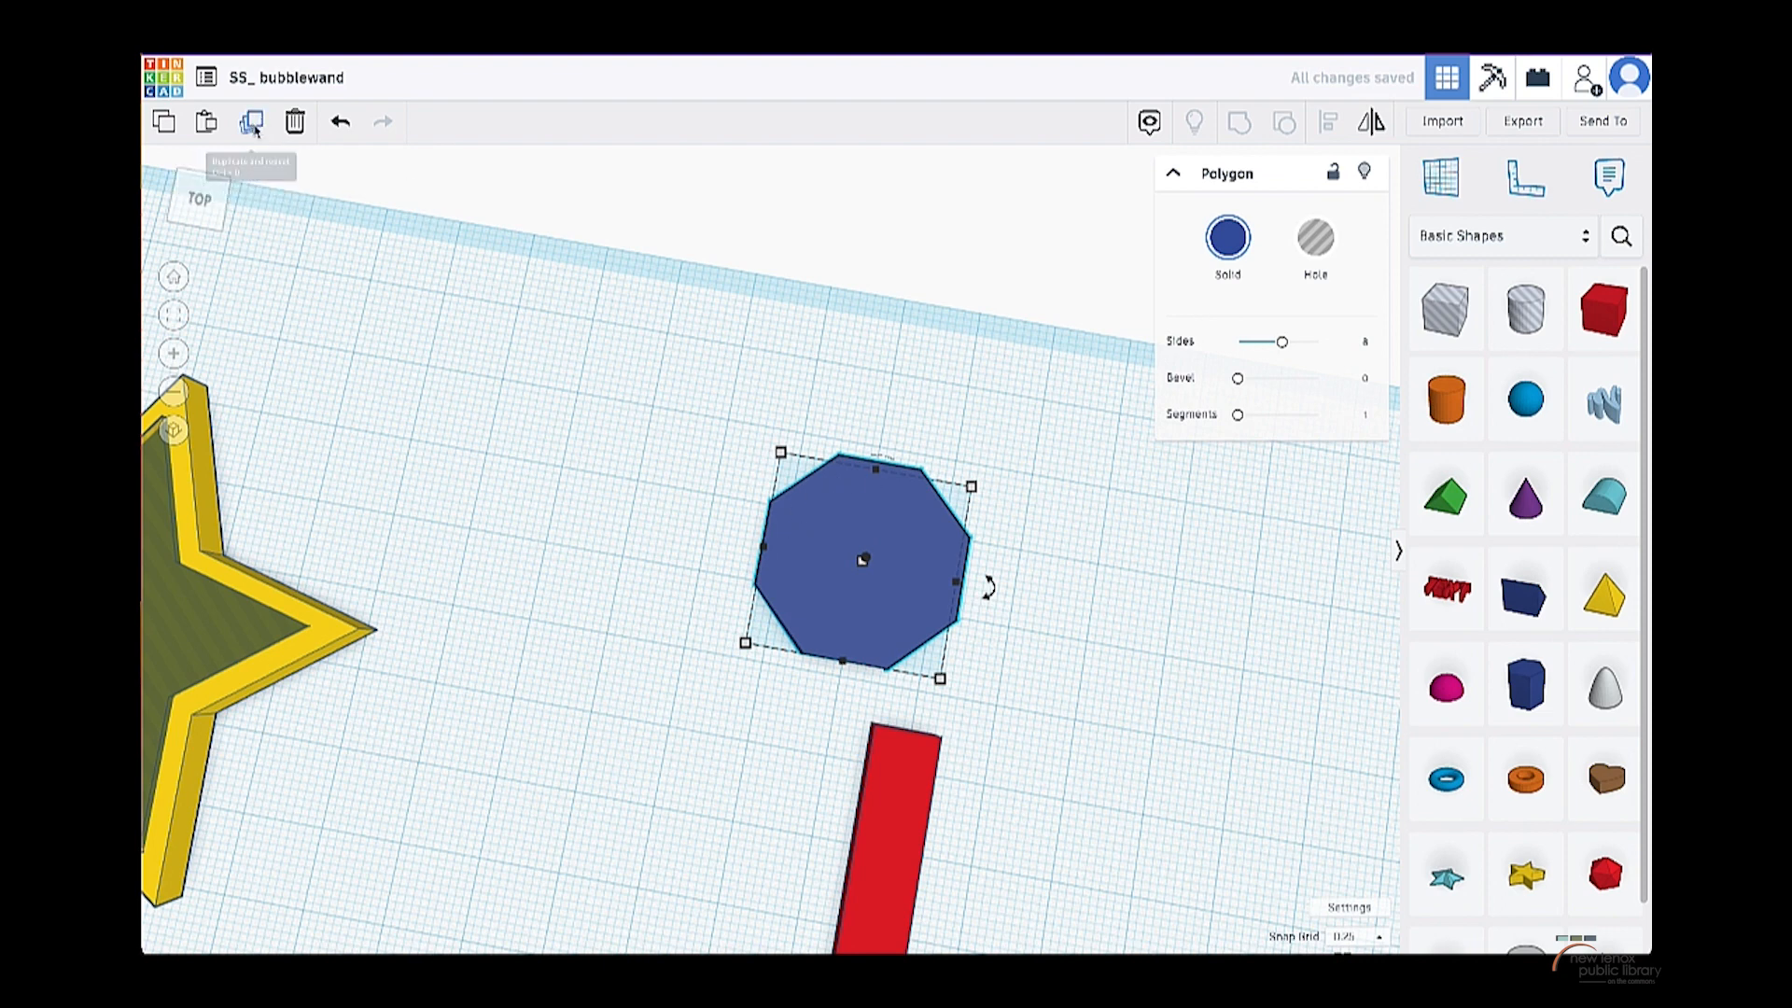
drag(914, 605, 987, 627)
key(ctrl+z)
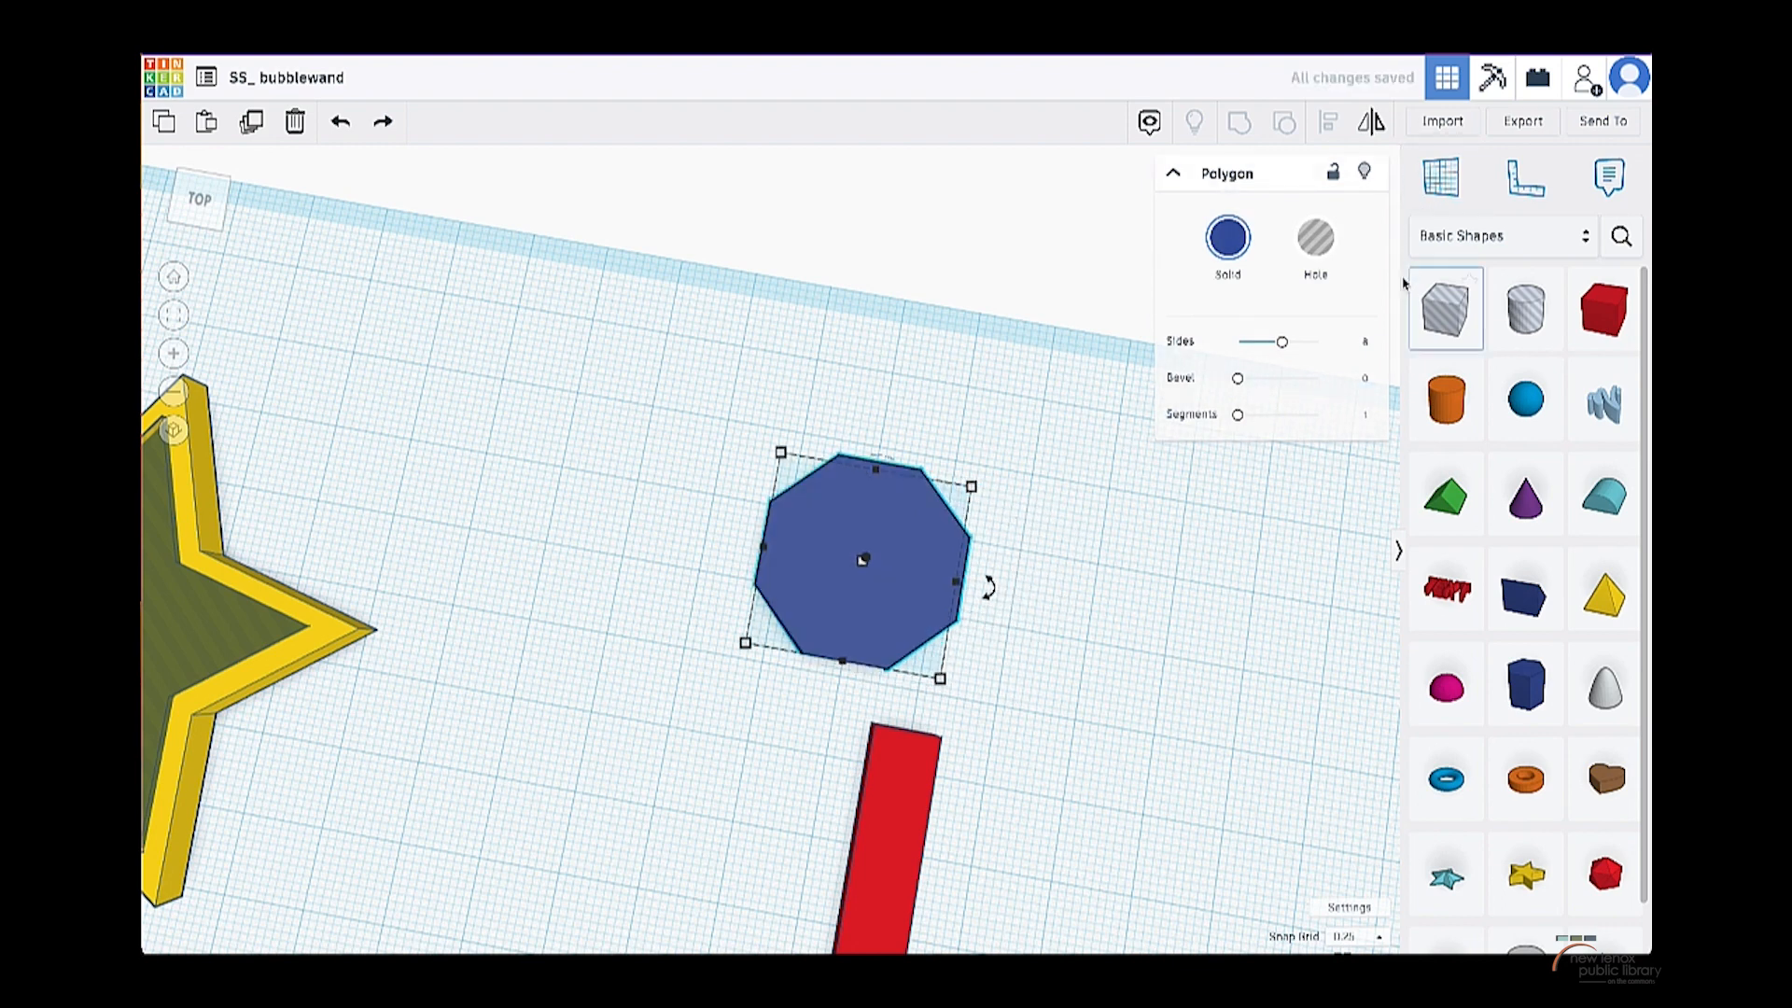
- Turn the octagon copy into a hole and resize its footprint to 22 by 22 mm
click(1336, 271)
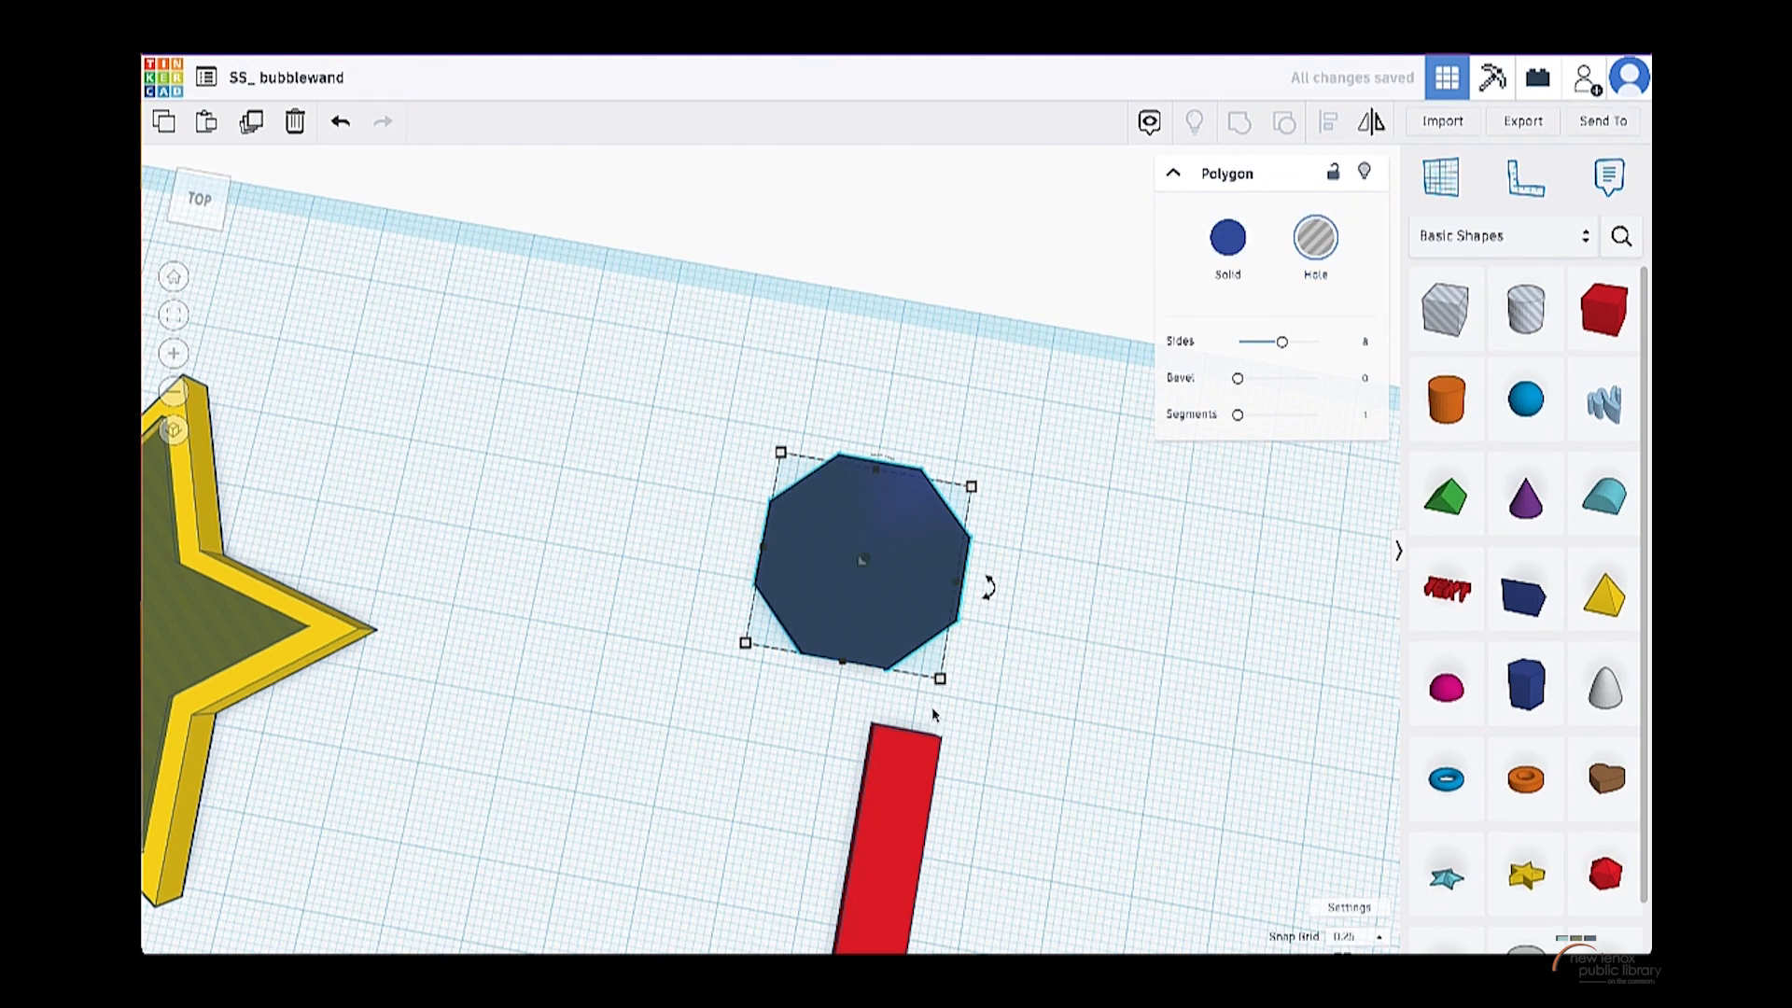
mouse_move(940, 679)
click(1094, 608)
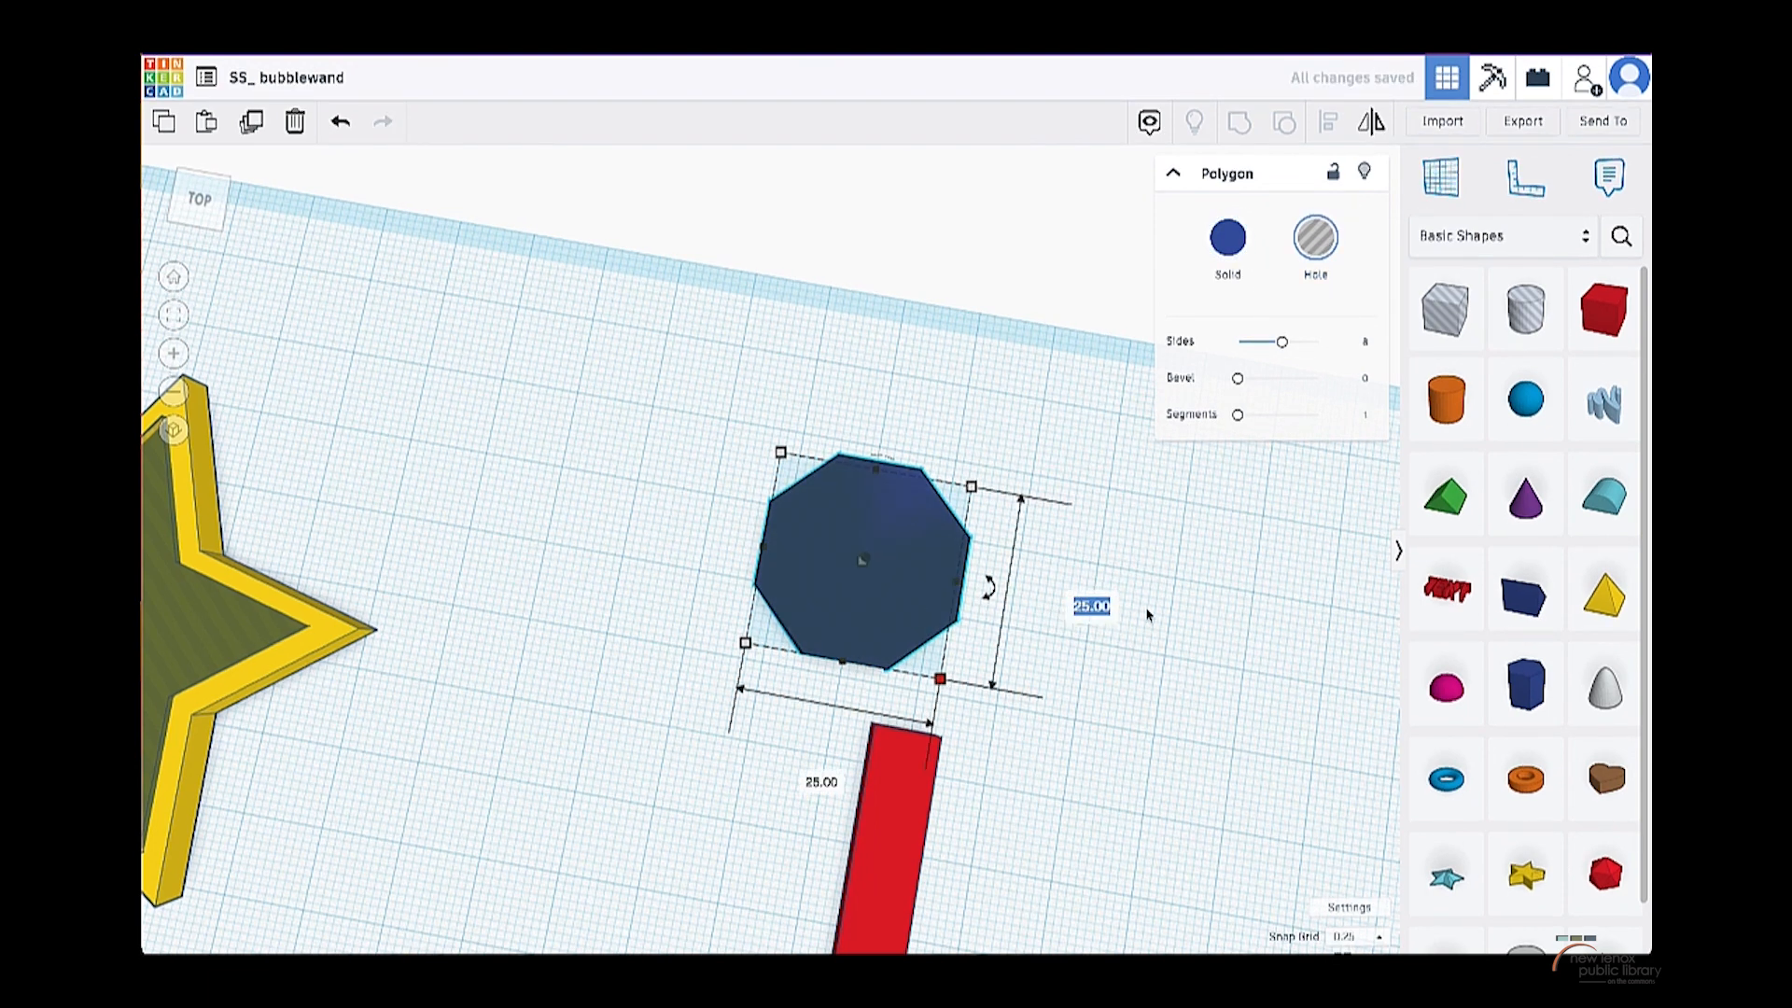
text(22)
key(Tab)
text(33)
key(BackSpace)
key(BackSpace)
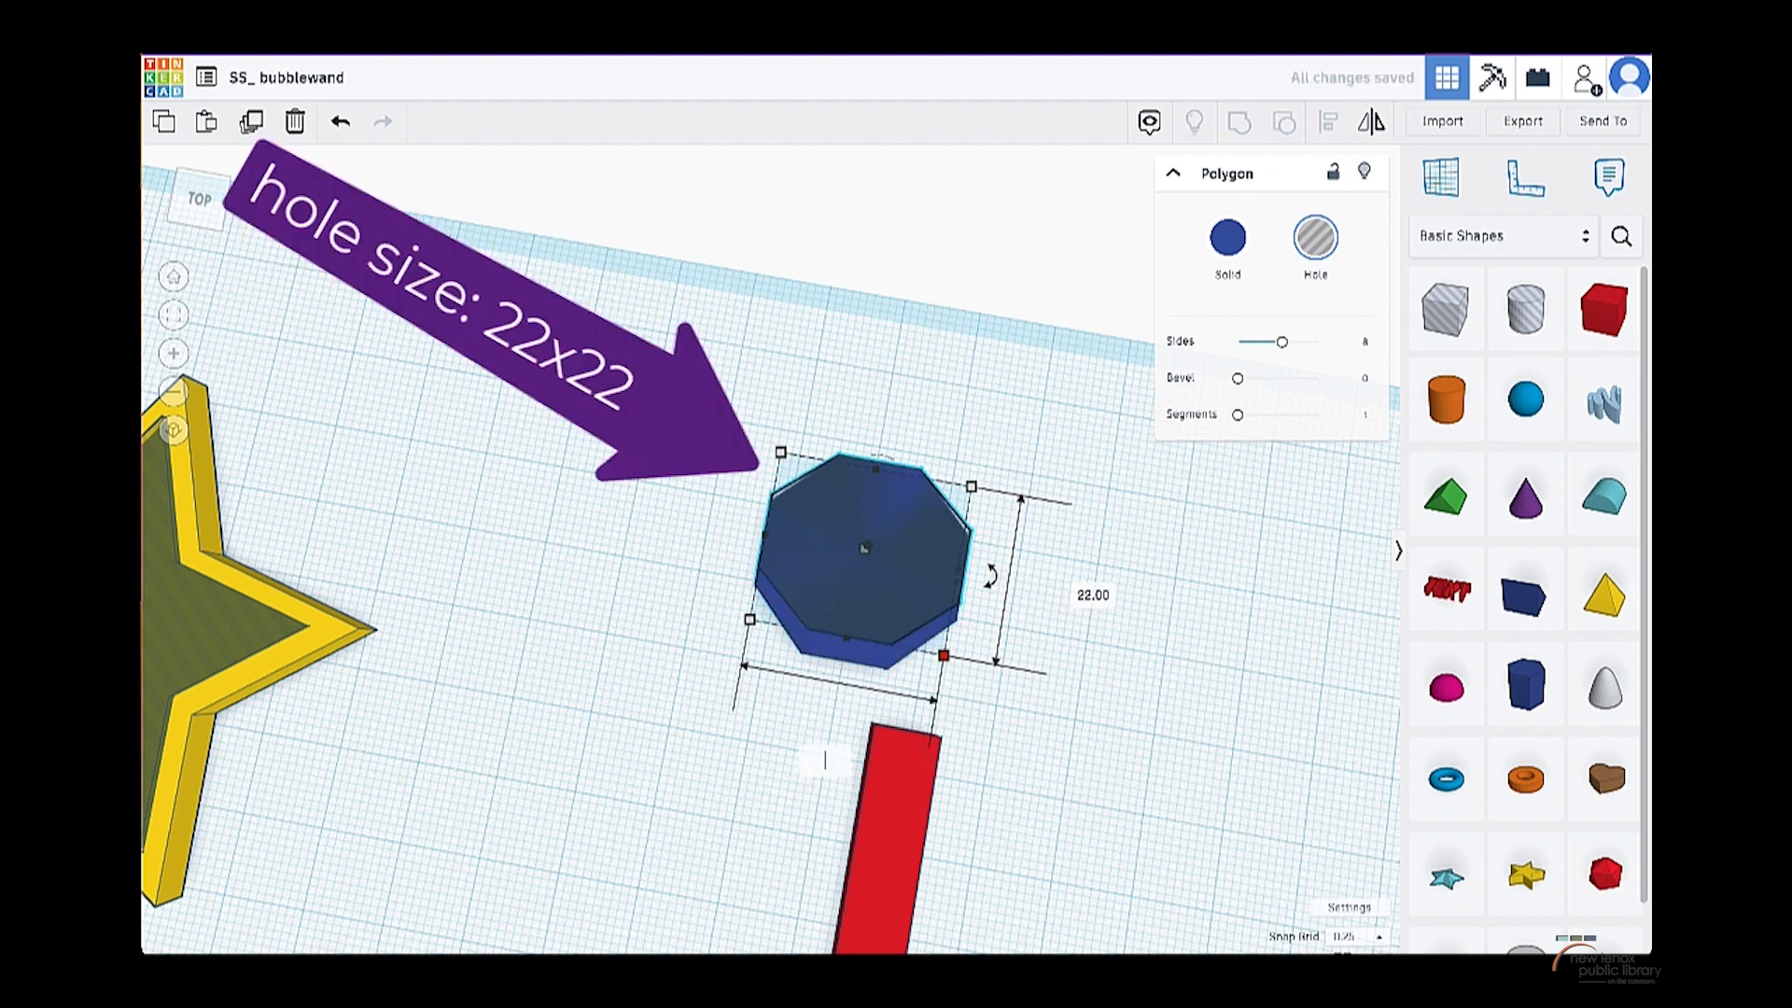
text(22)
key(Return)
- Centre the octagon hole inside the solid octagon and group both shapes into a ring
drag(901, 539, 913, 553)
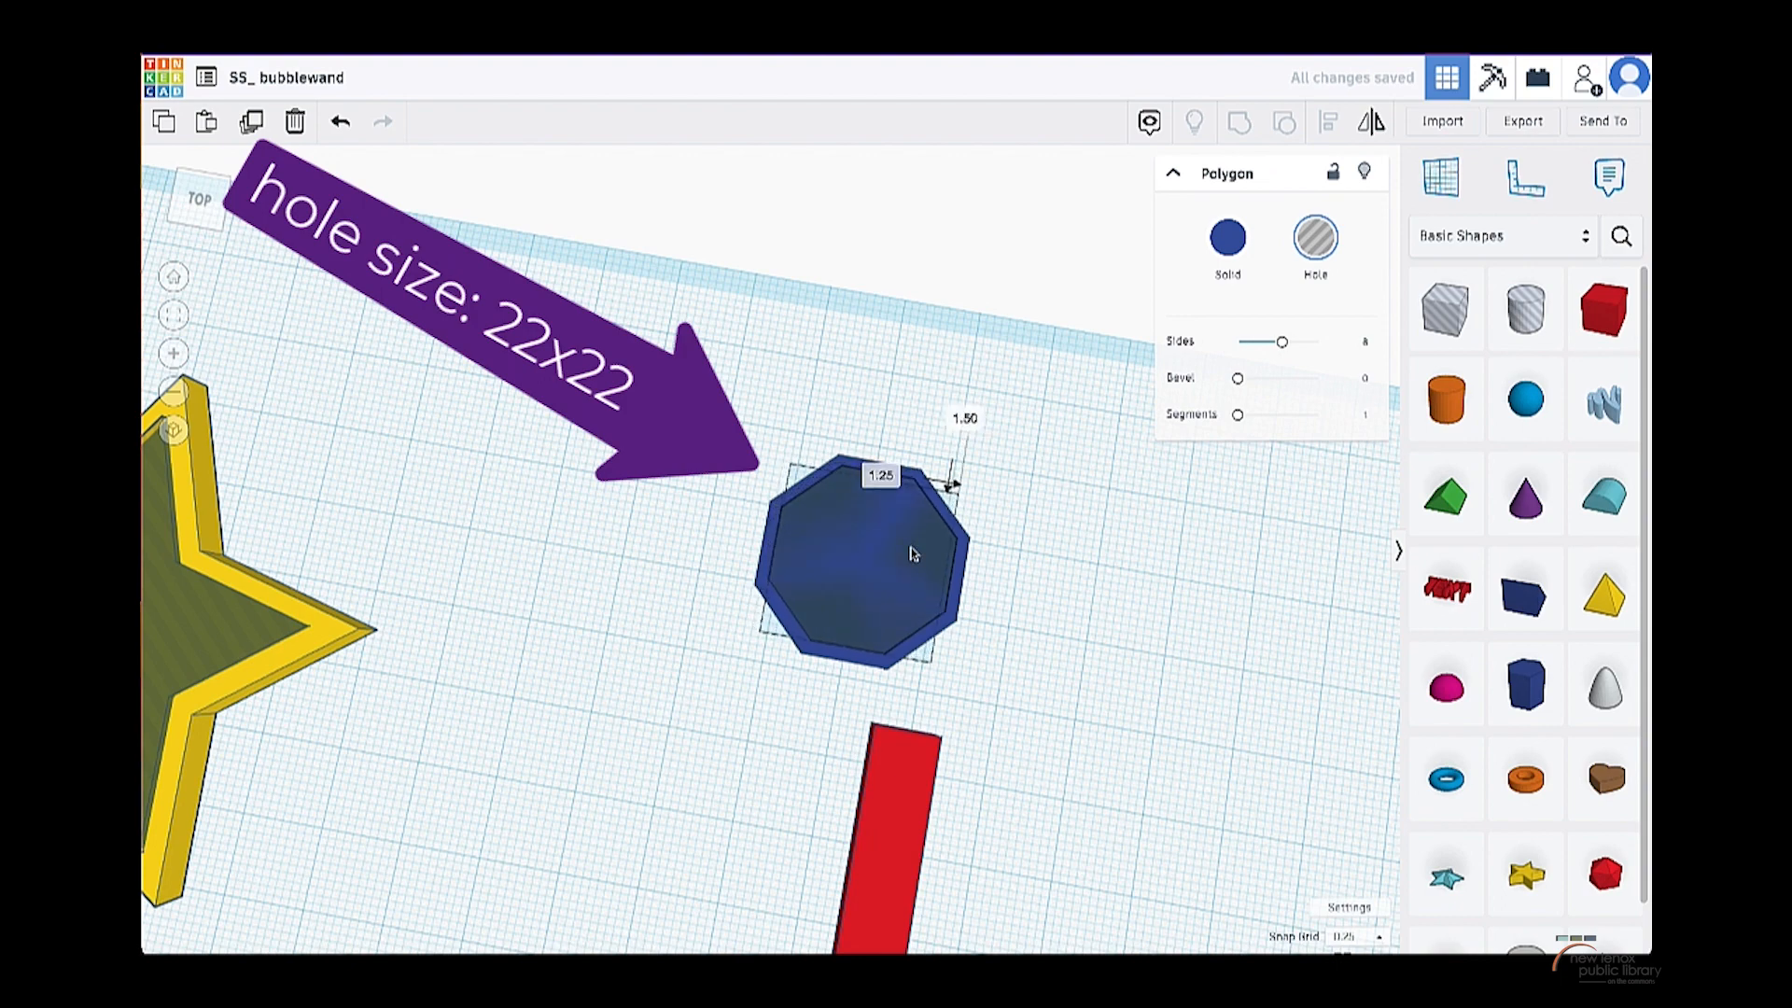
key(f)
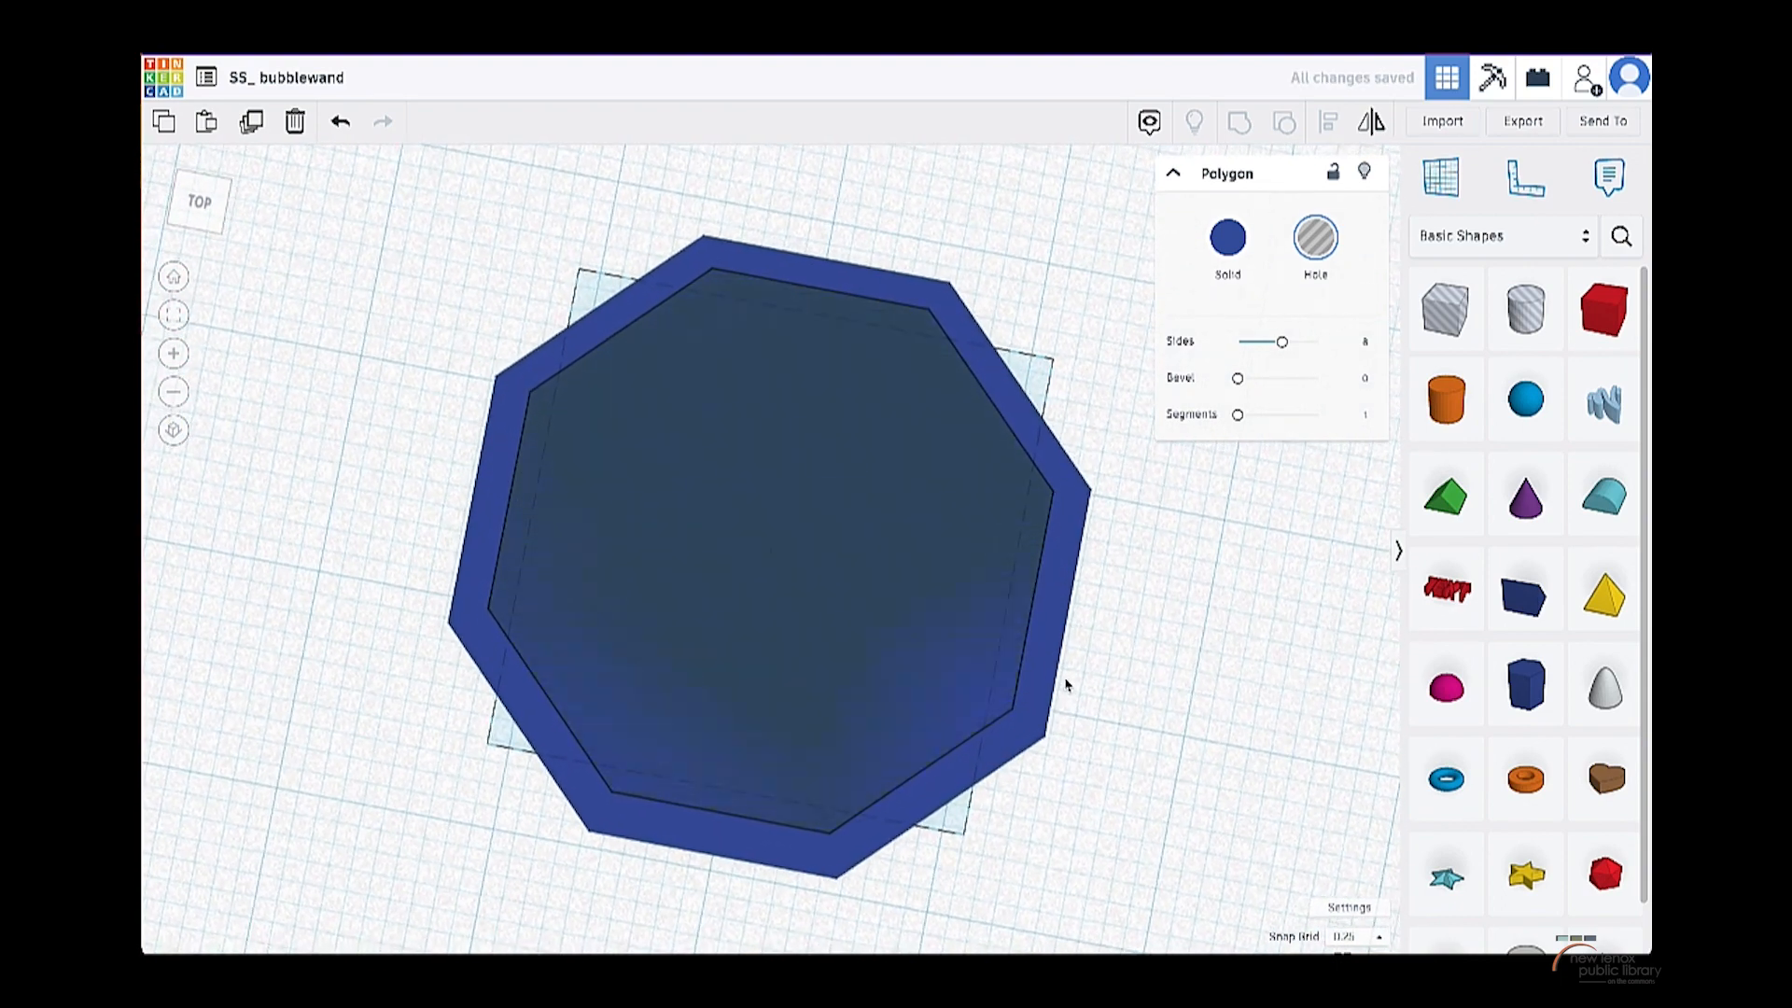
right_drag(1064, 680, 1028, 560)
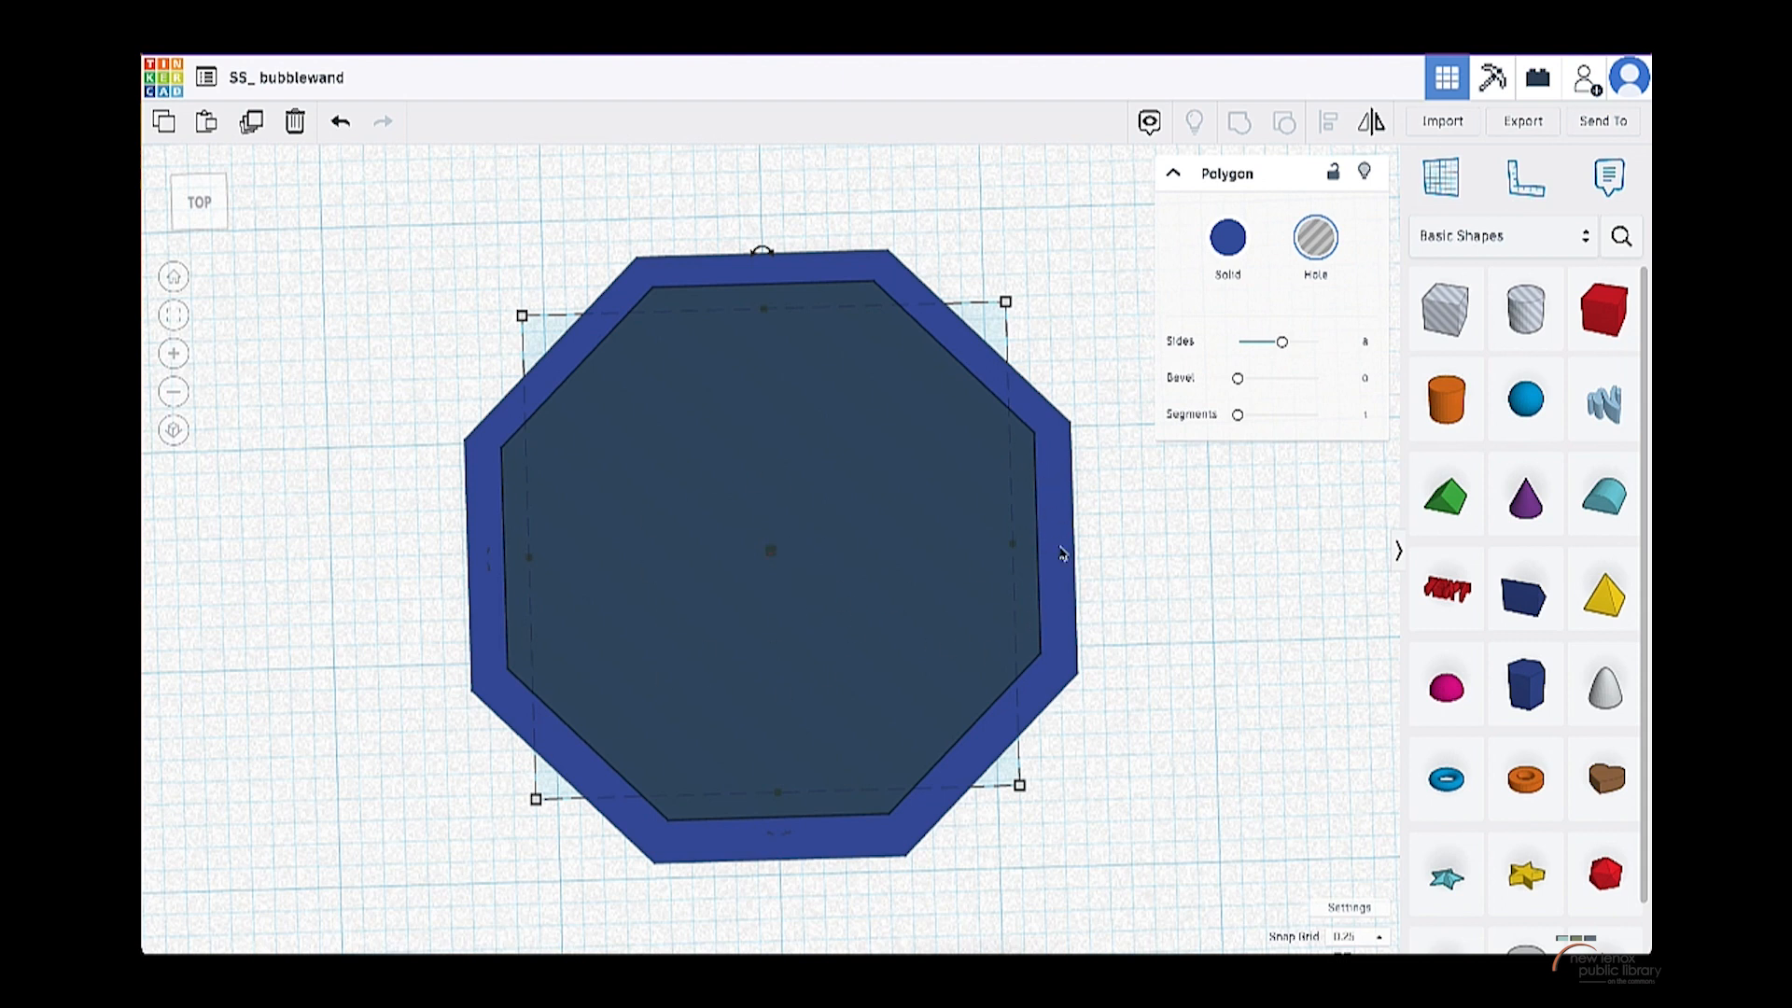
drag(1162, 714, 938, 560)
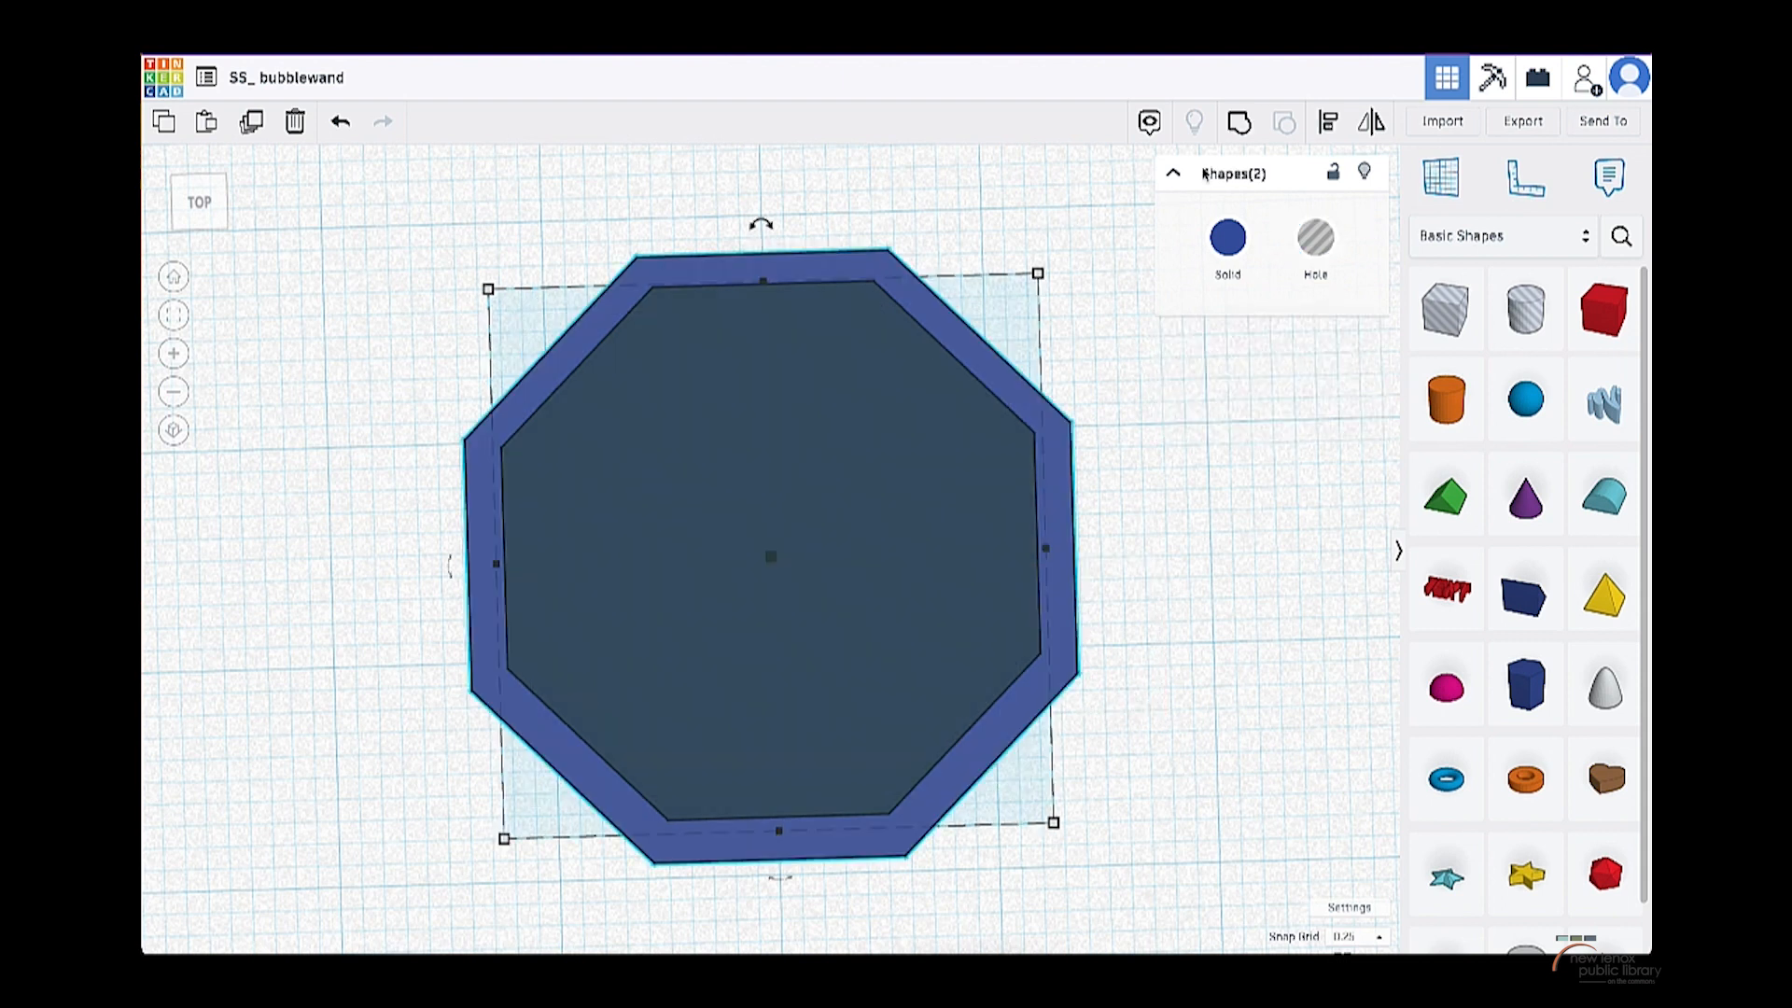
click(1239, 123)
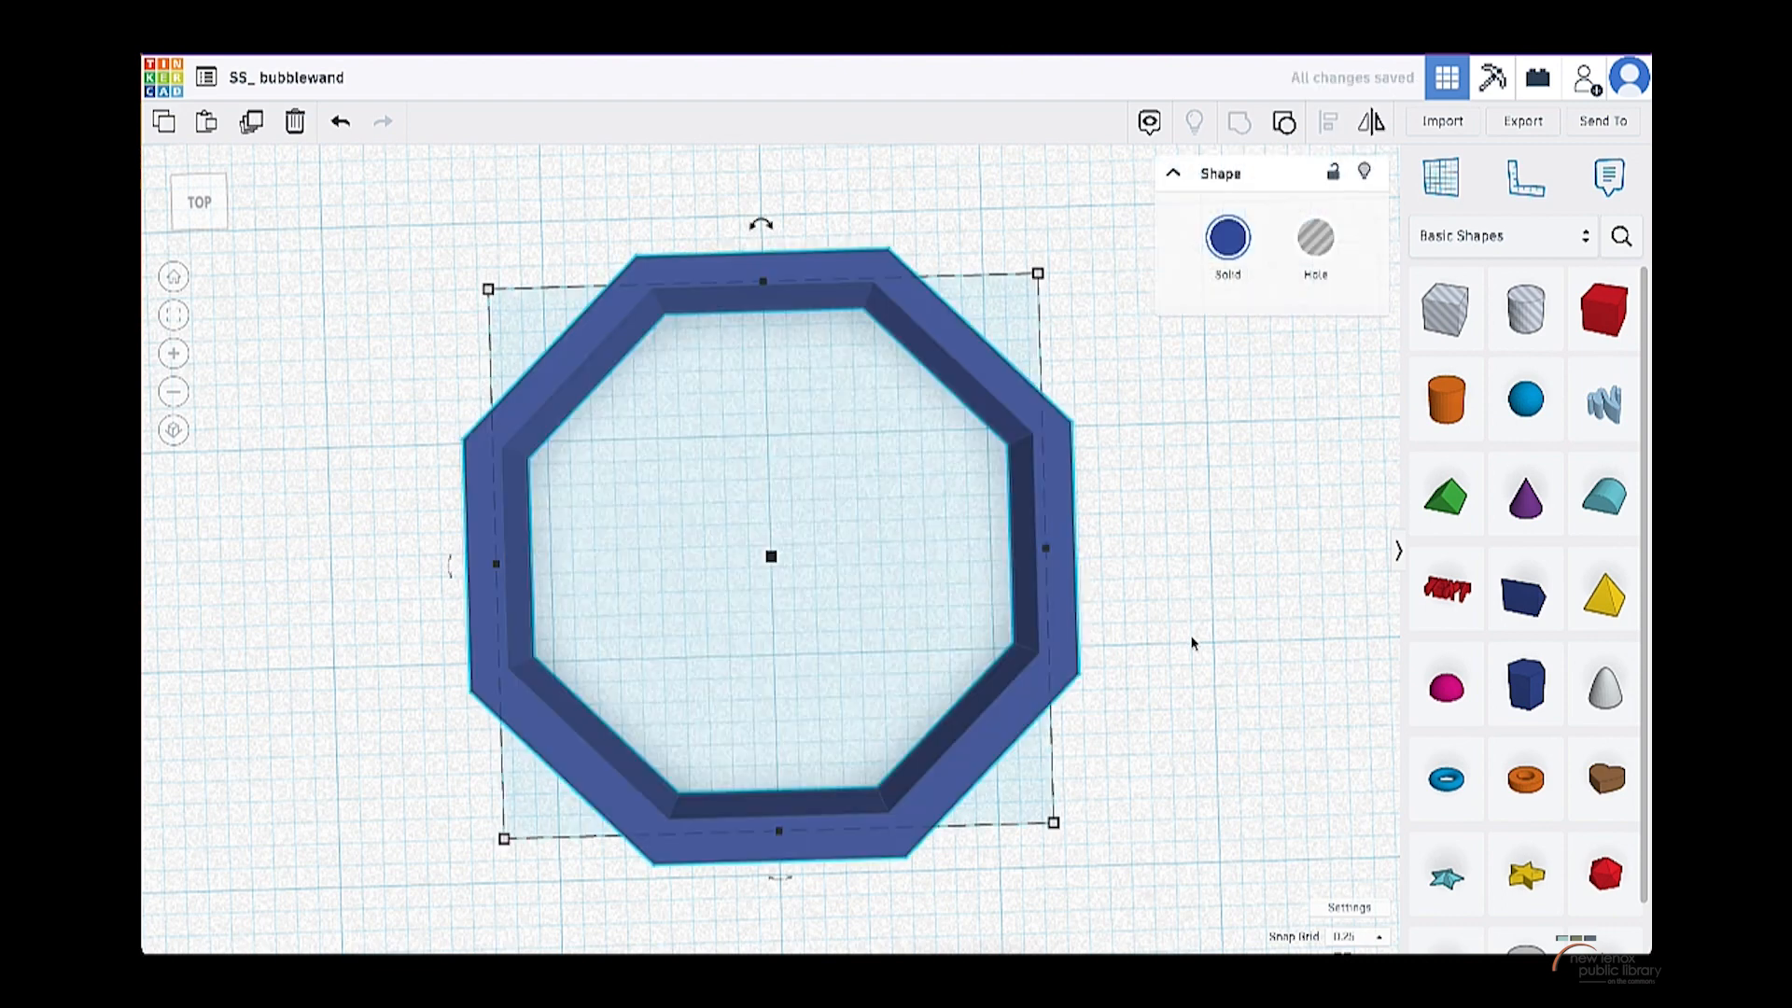
- Move the octagon ring farther from the handle and undo that move
scroll(1185, 643, down, 5)
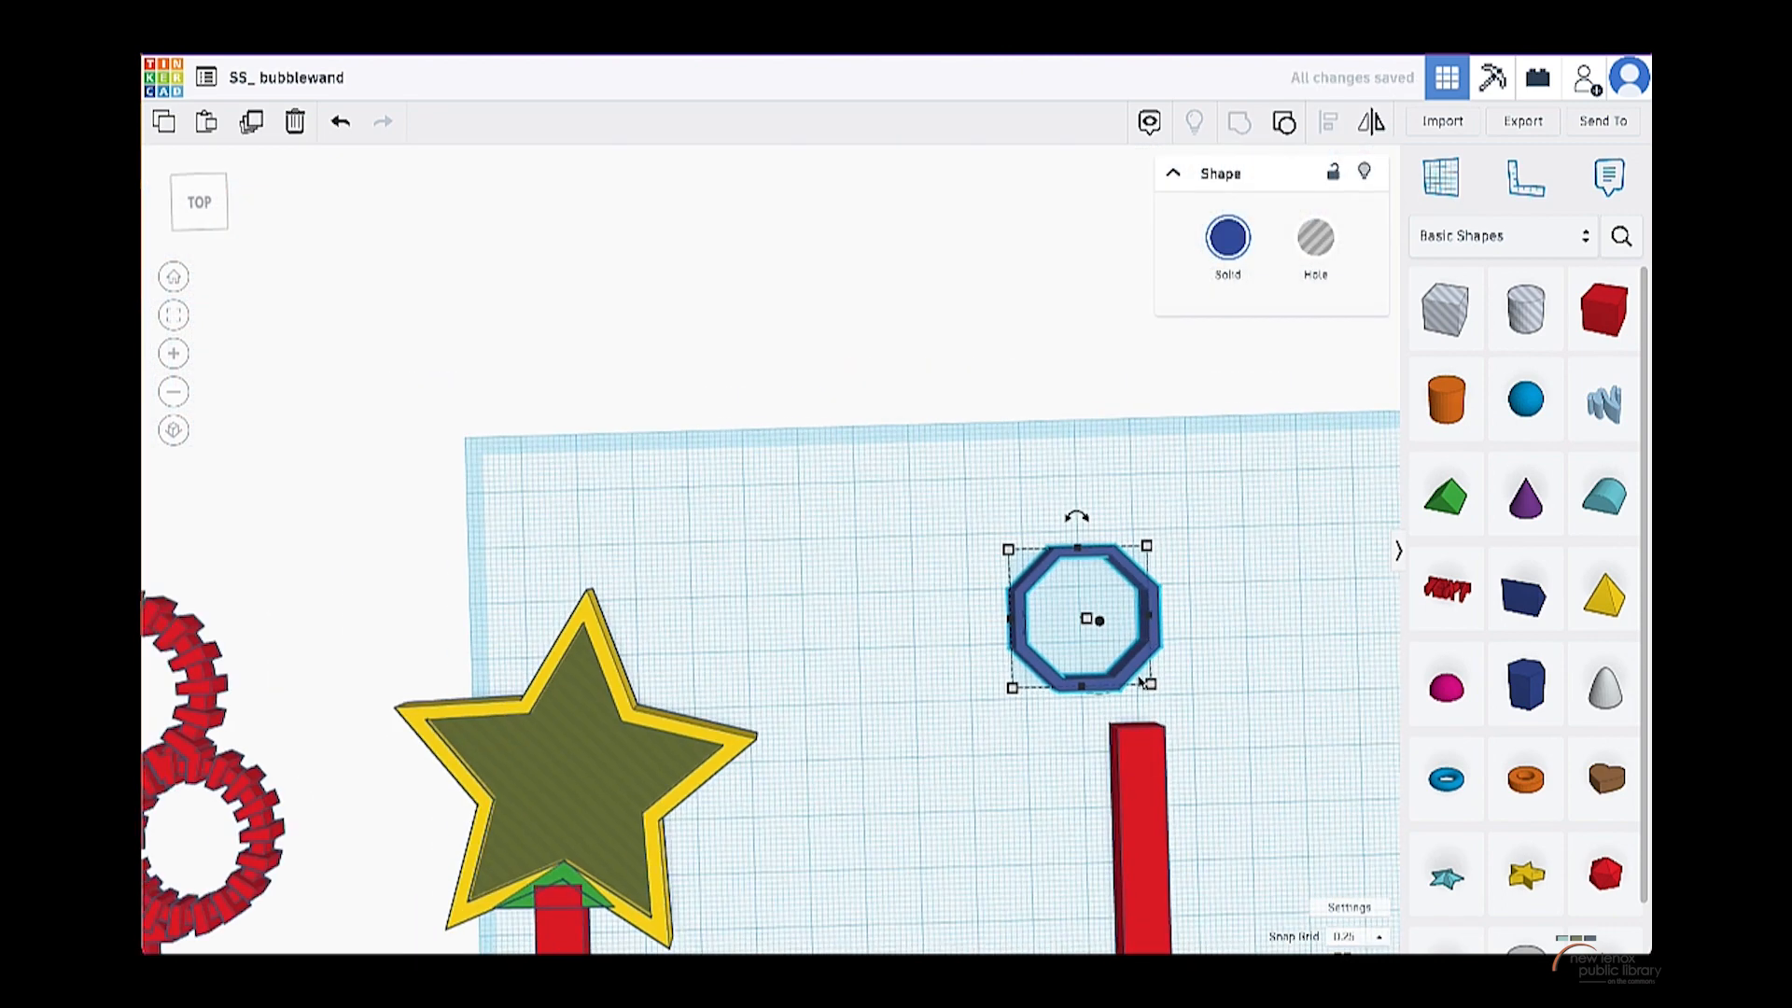
mouse_move(1140, 681)
mouse_down()
mouse_move(1148, 718)
mouse_move(1133, 716)
mouse_up()
drag(1193, 631, 1229, 619)
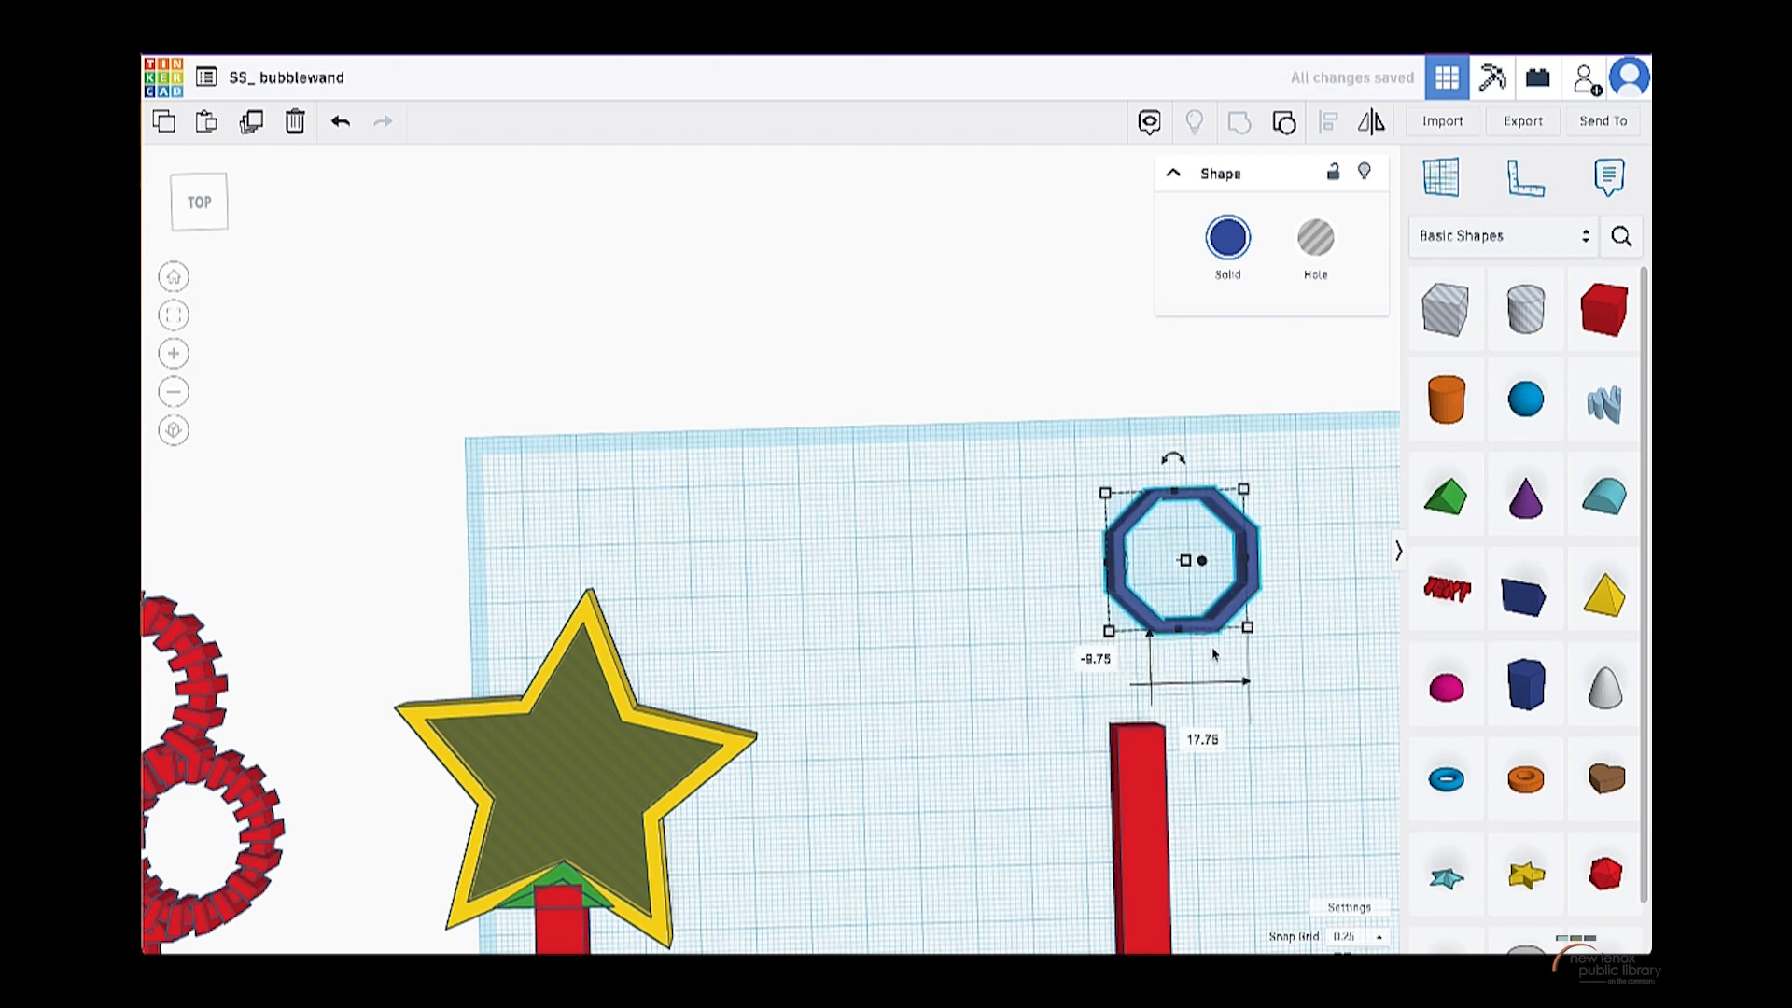
key(ctrl+z)
- Move the octagon ring so its edge overlaps the upper end of the red handle
right_drag(1247, 679, 1222, 793)
mouse_move(1098, 732)
mouse_down()
mouse_move(1079, 768)
mouse_move(1088, 709)
mouse_up()
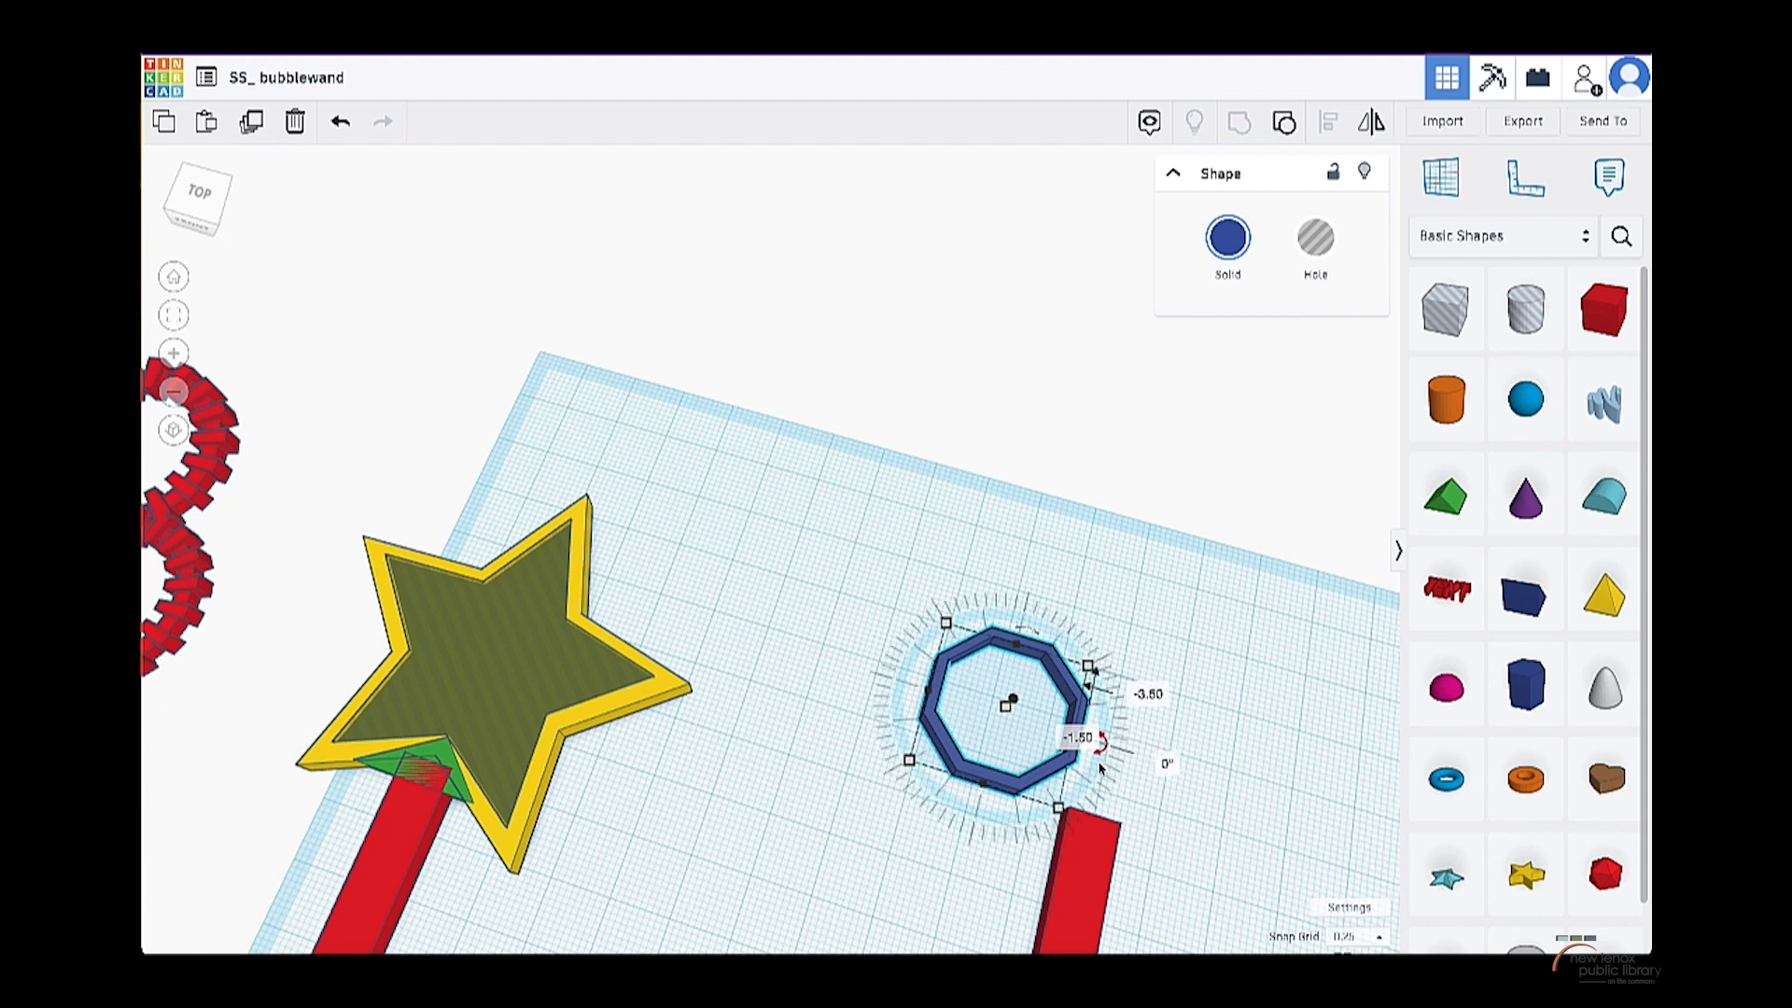
drag(1036, 776, 1062, 805)
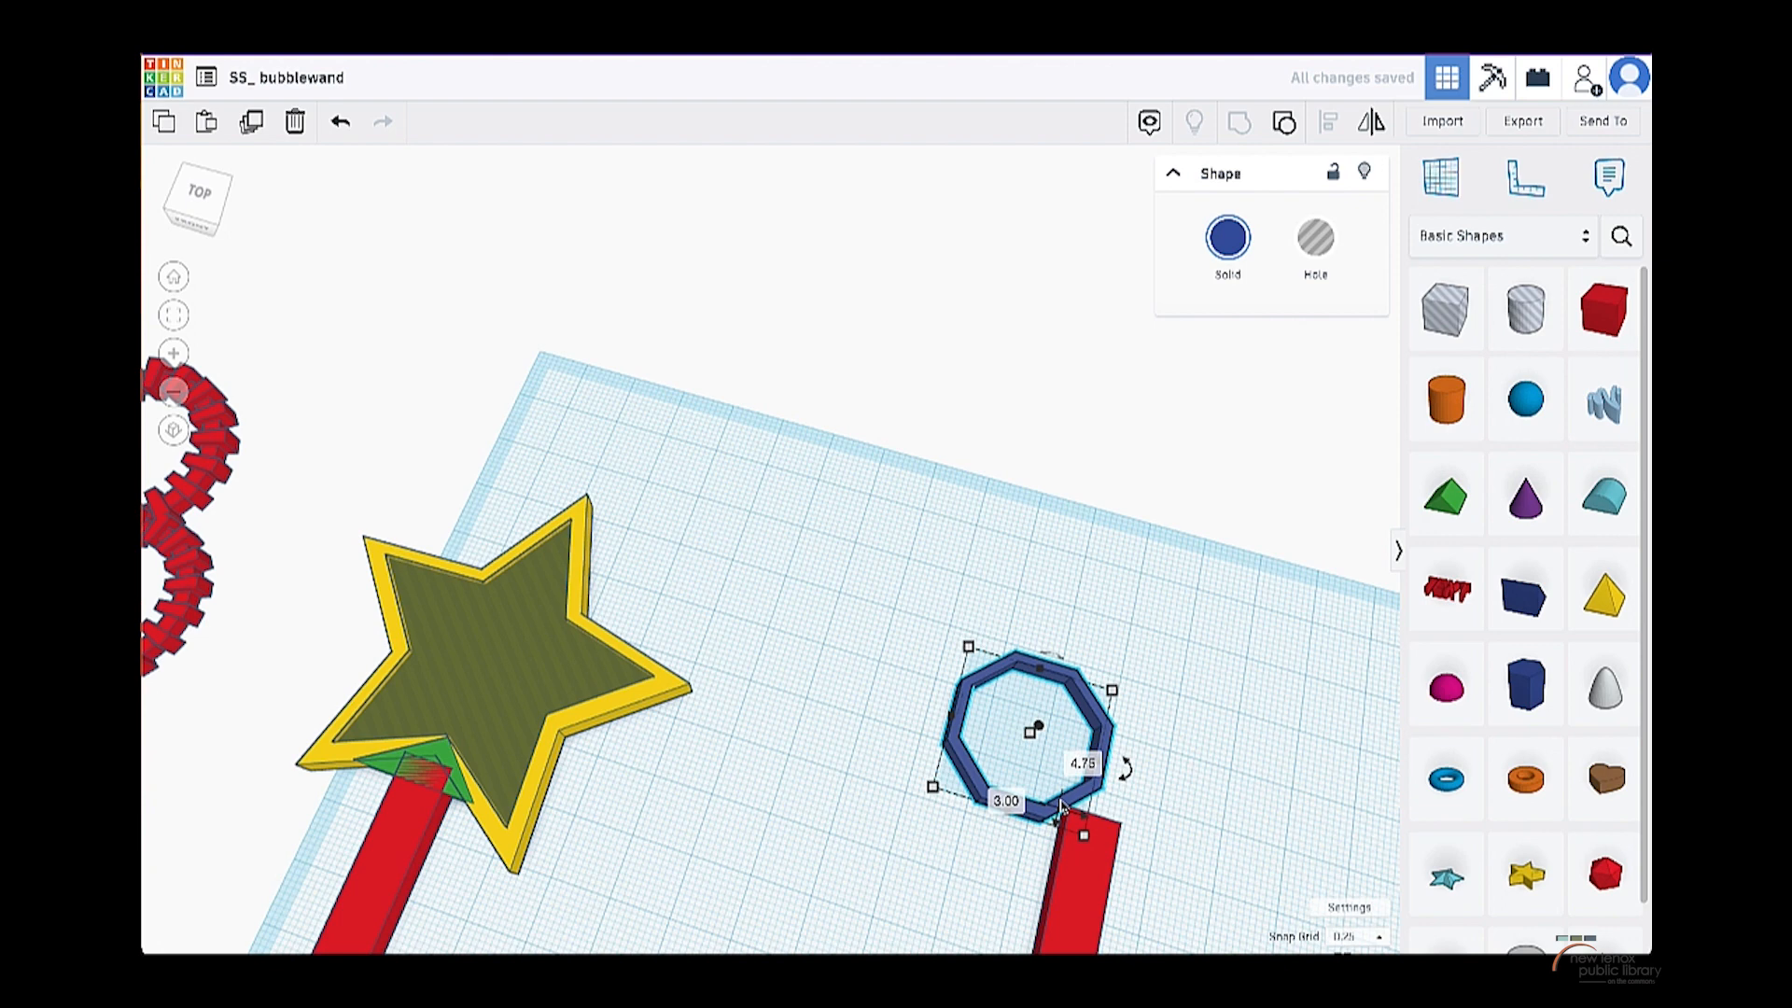
- Duplicate the octagon ring twice, placing one copy over the handle's end and the other above so all three overlap
key(ctrl+d)
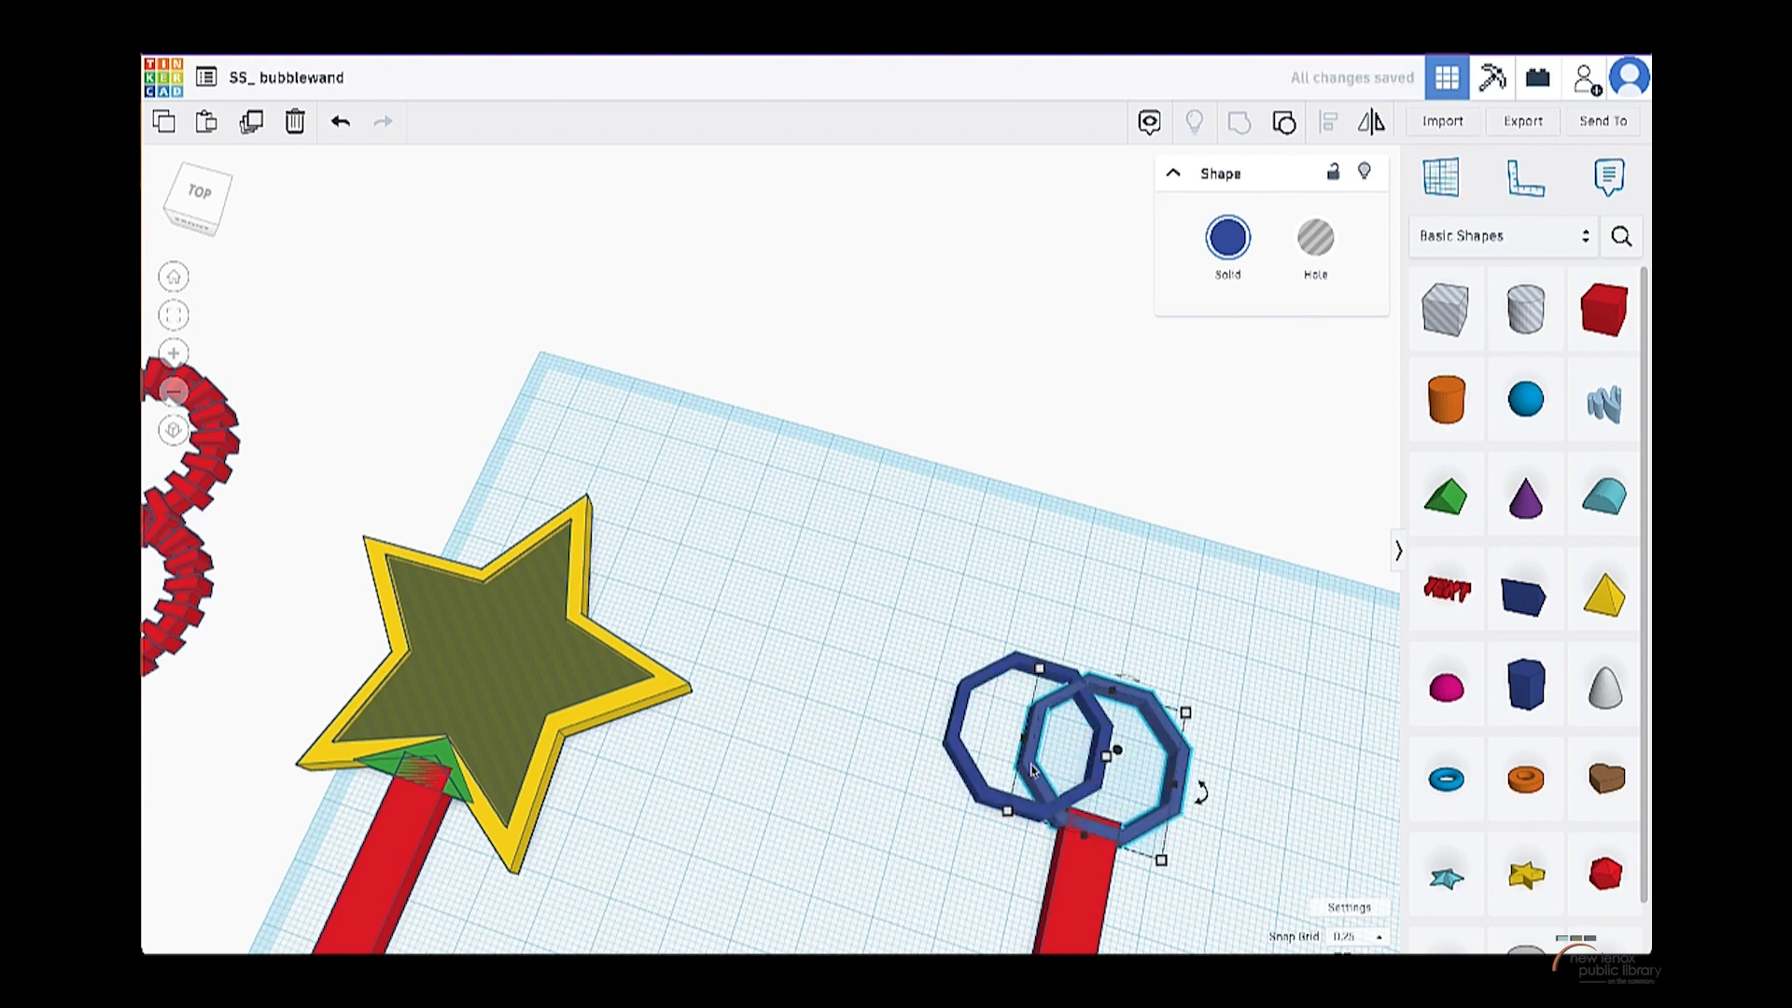
scroll(1031, 769, down, 2)
drag(1124, 827, 1128, 815)
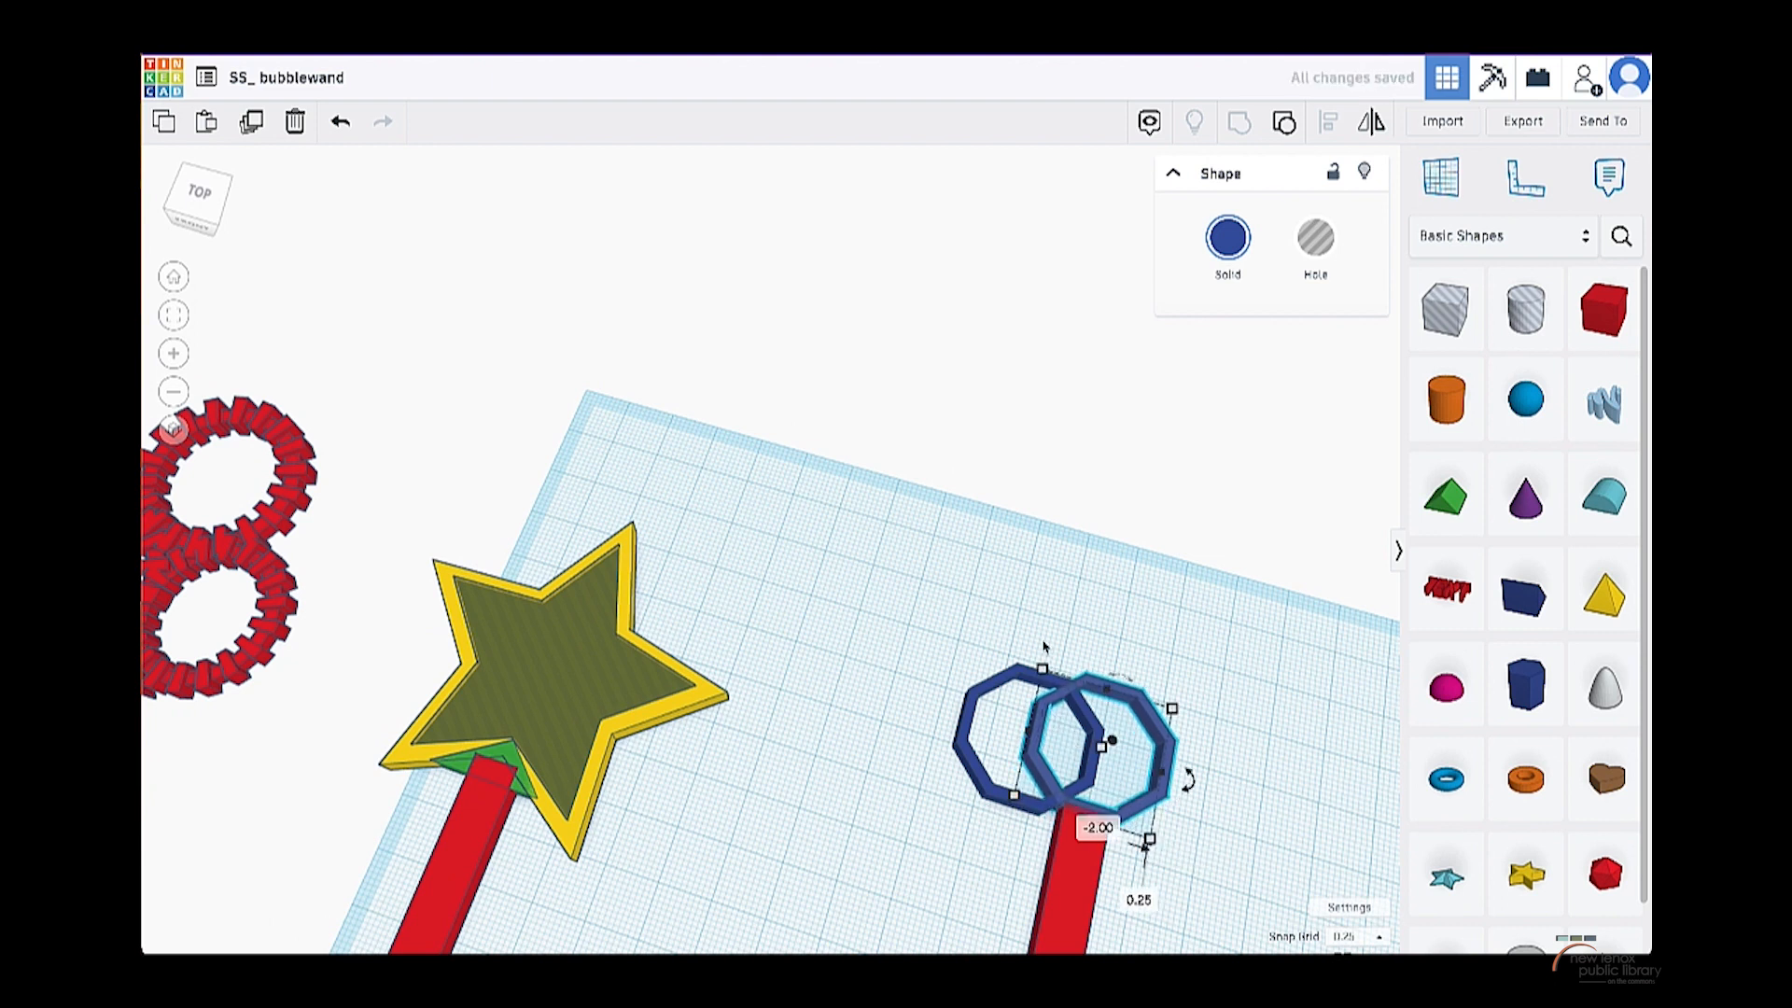
click(251, 123)
drag(1158, 780, 1130, 710)
- Enlarge the left ring to about 27.25 by 28 mm, and enlarge and nudge the top ring
click(987, 714)
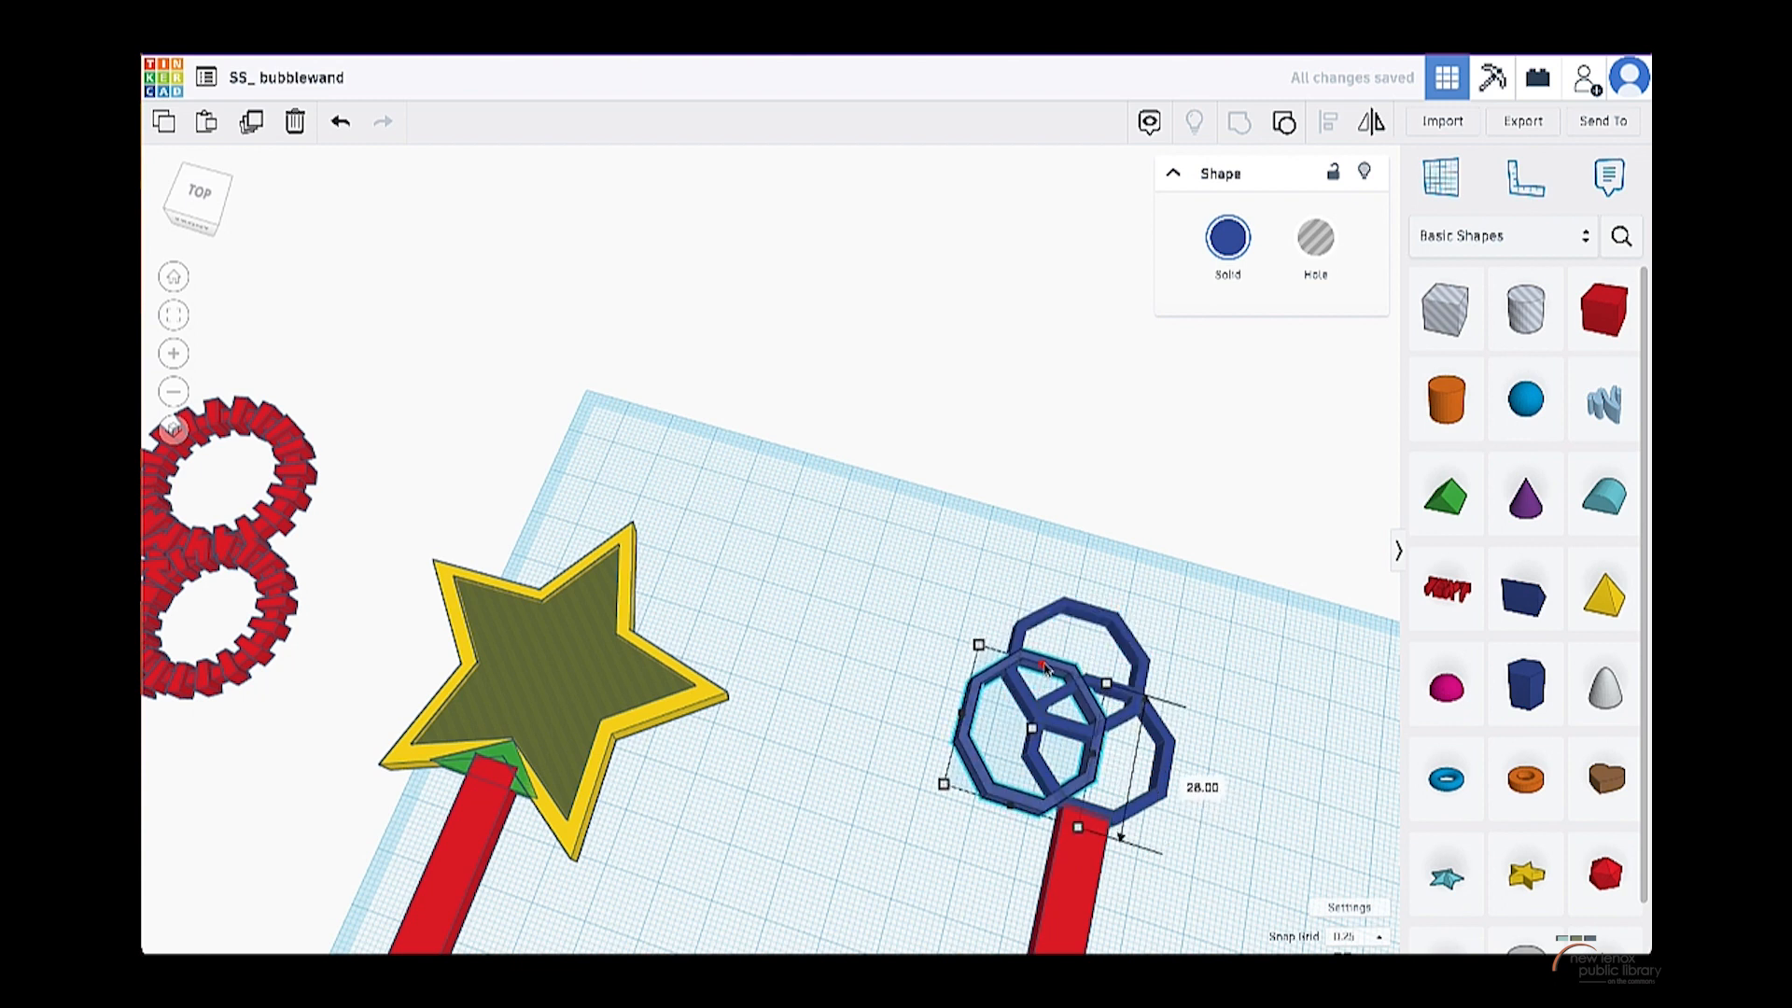
drag(1142, 640, 1176, 620)
click(1142, 613)
click(1153, 672)
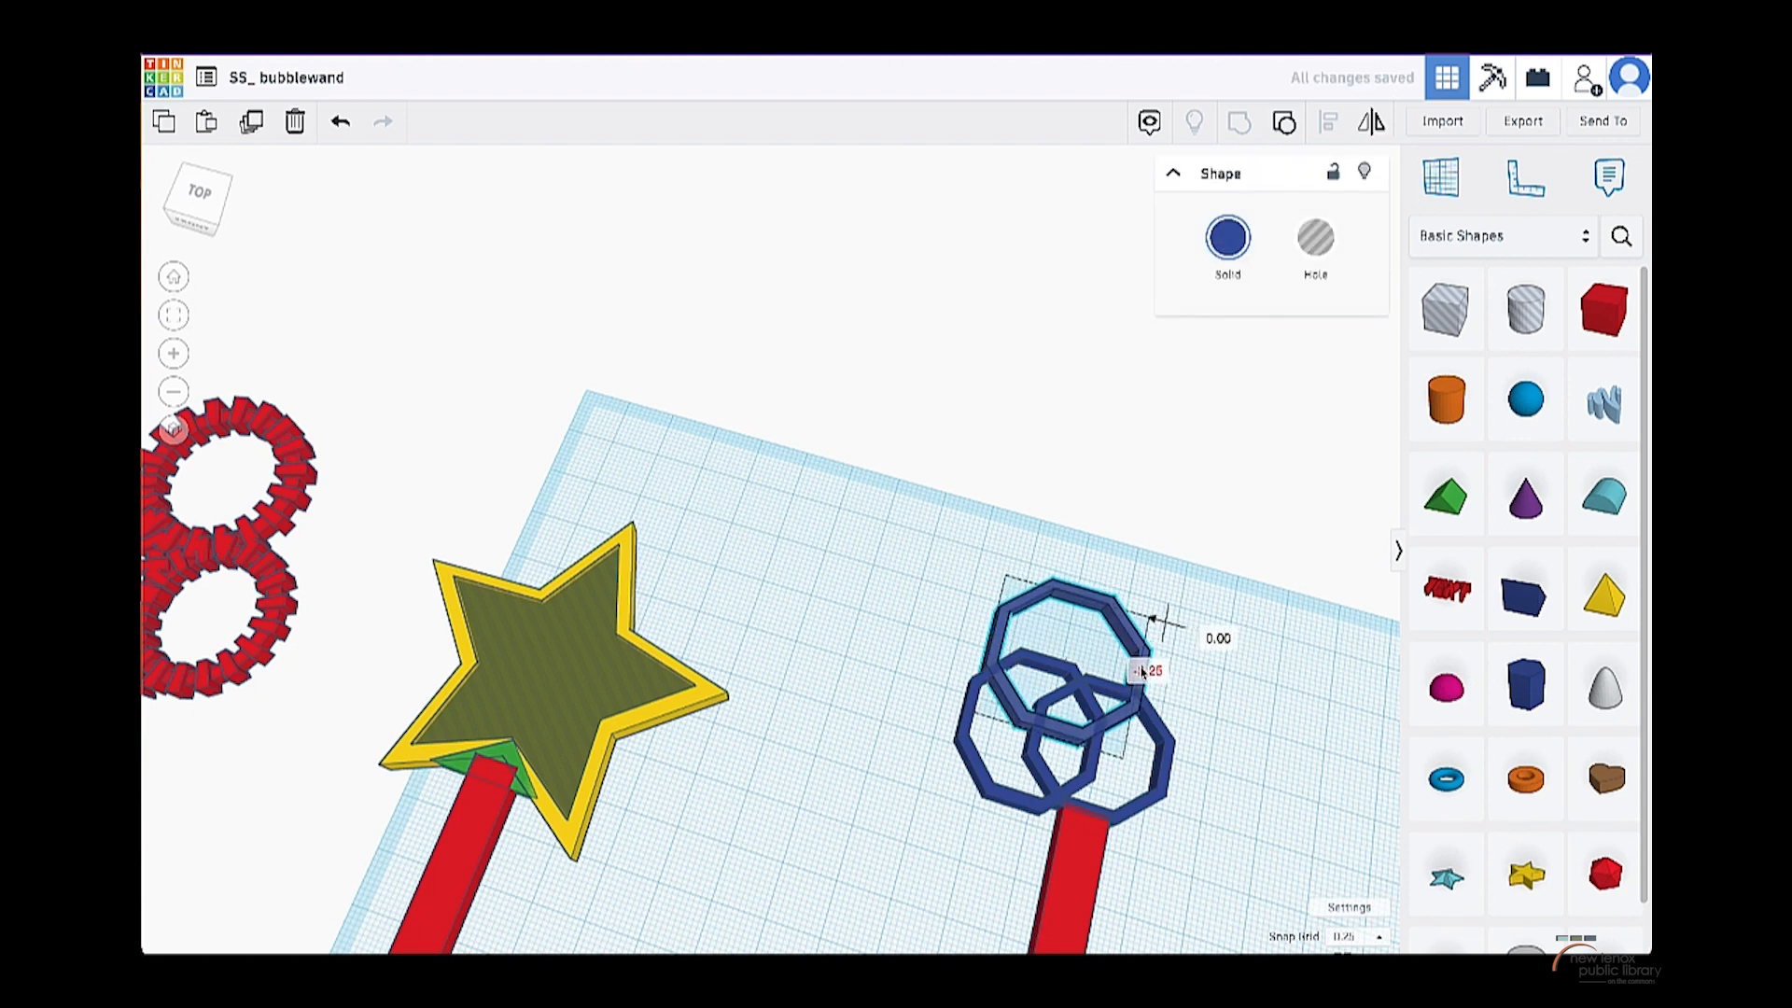
click(951, 714)
drag(952, 714, 948, 713)
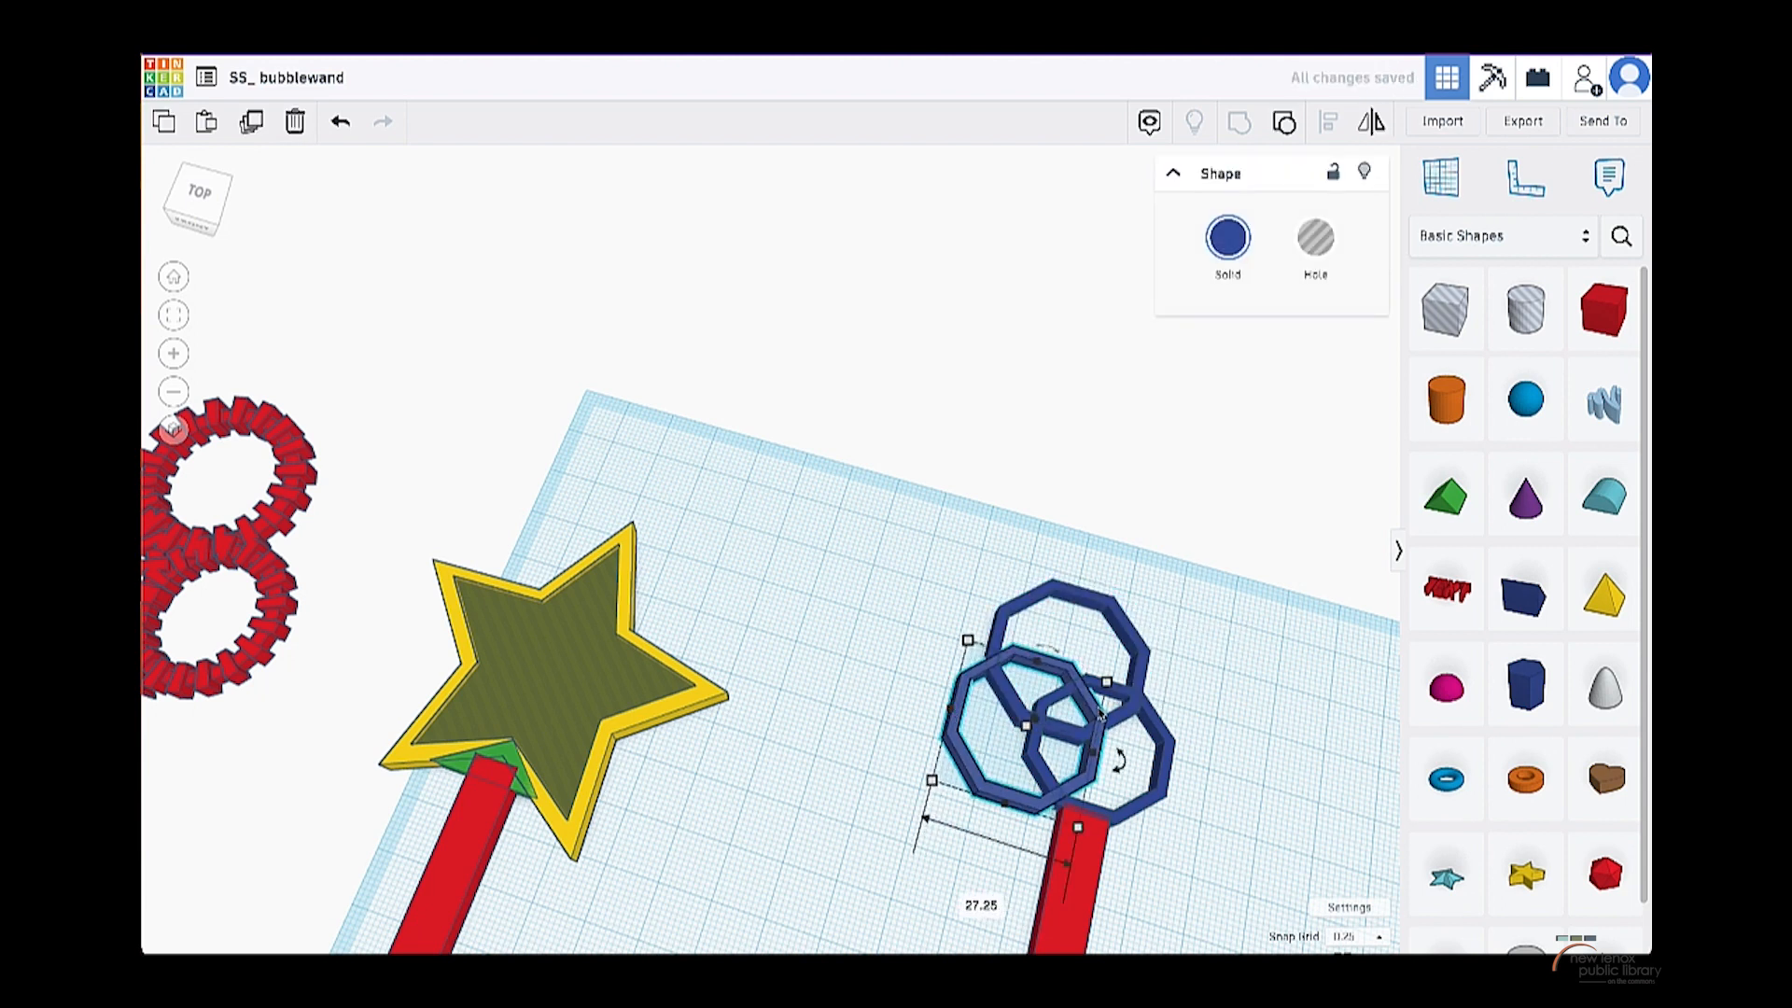
- Copy the ring above the handle to the upper right of the cluster and add another overlapping ring at its lower right
click(1160, 745)
alt+drag(1159, 744, 1202, 664)
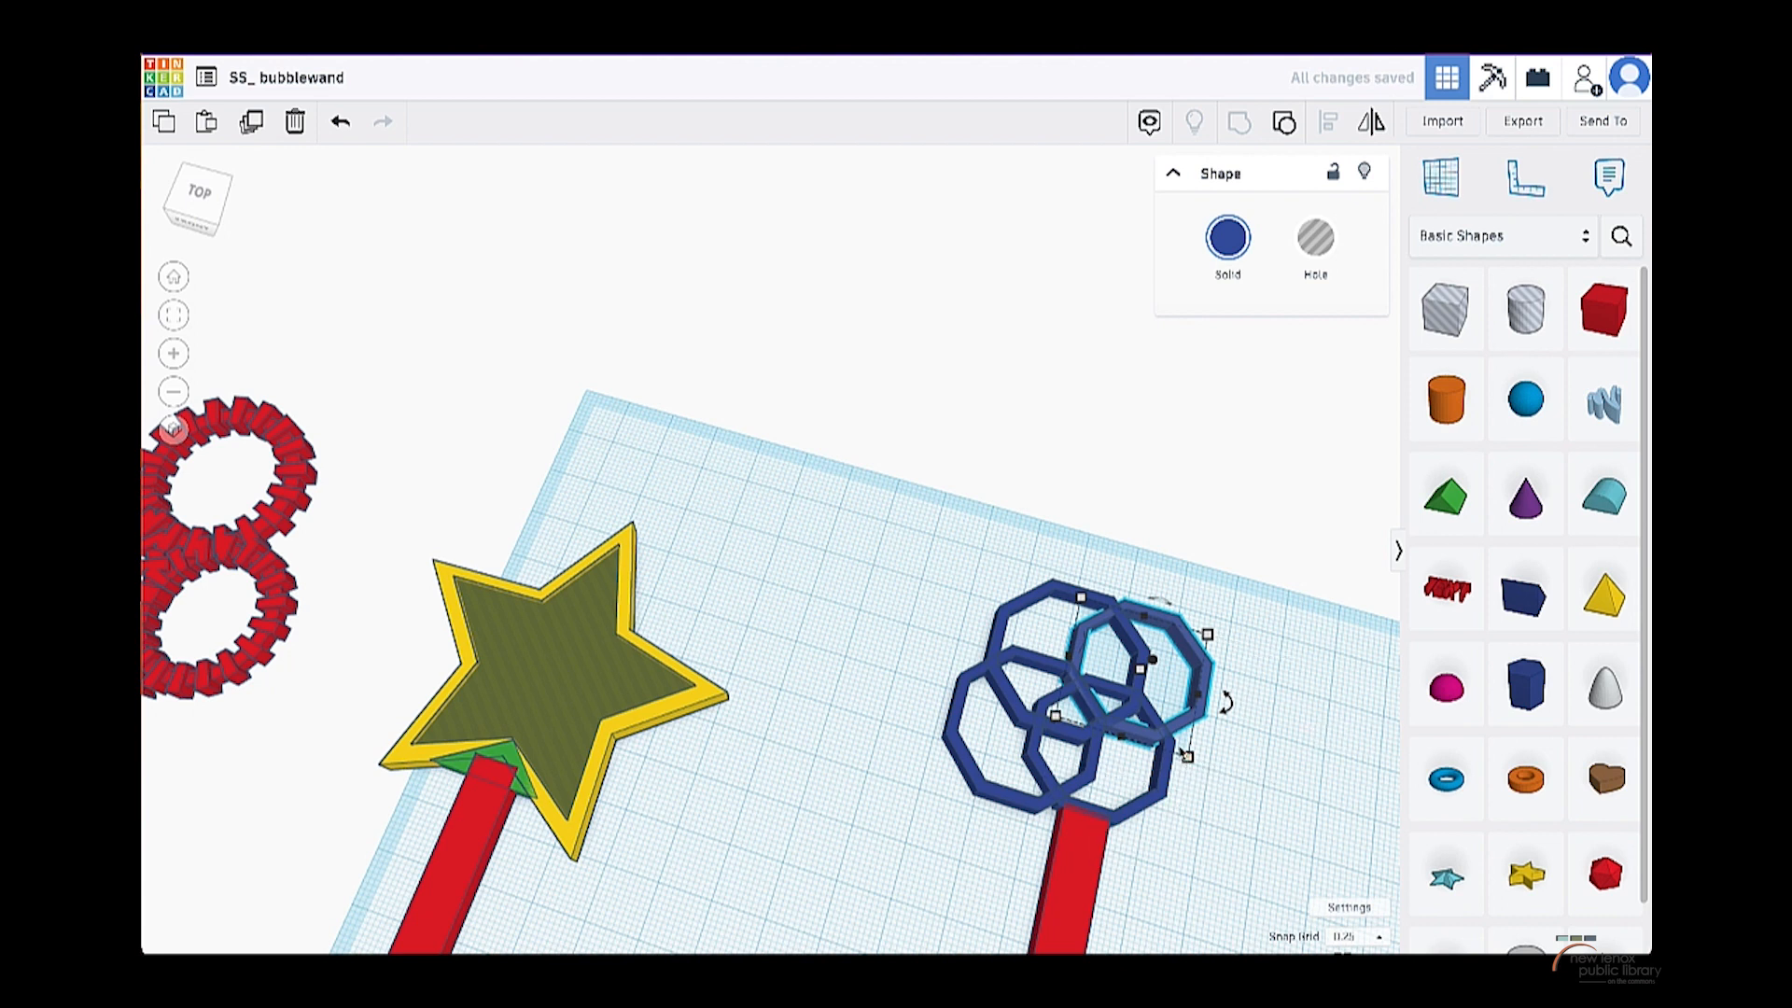
drag(1179, 733, 1196, 835)
scroll(1112, 744, up, 6)
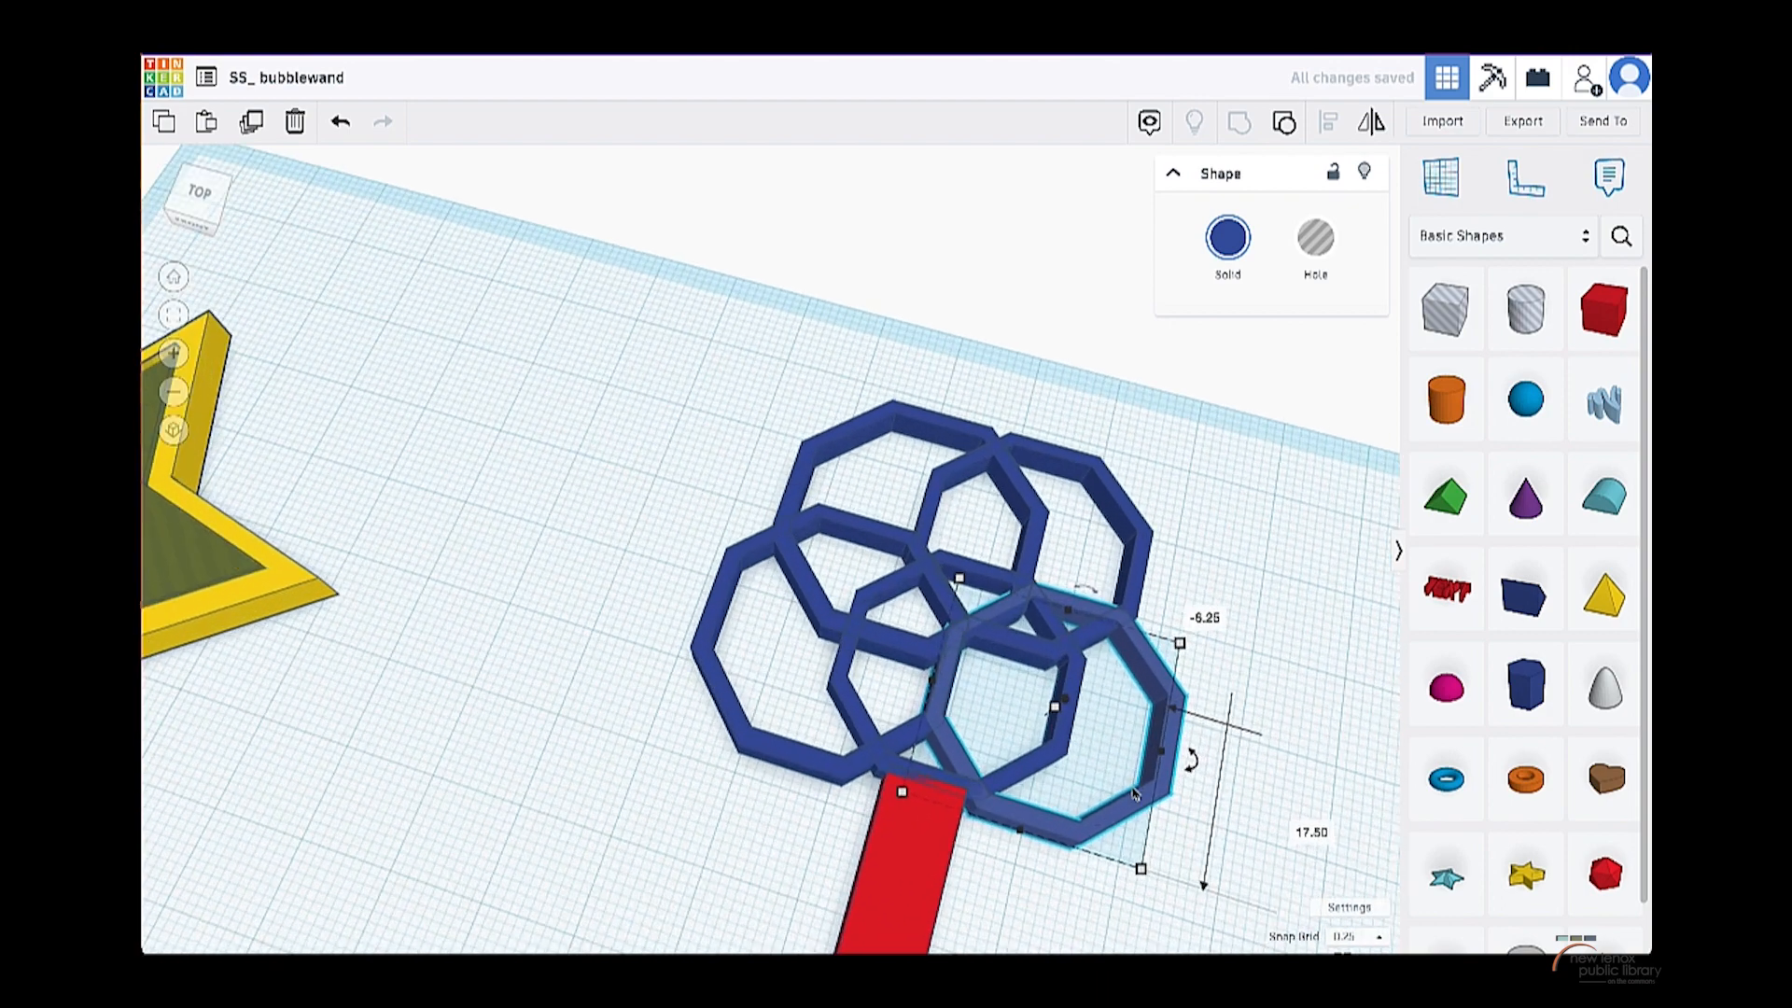
- Nudge the lower-right ring and the ring at the handle's end to refine how they overlap the cluster
click(1162, 591)
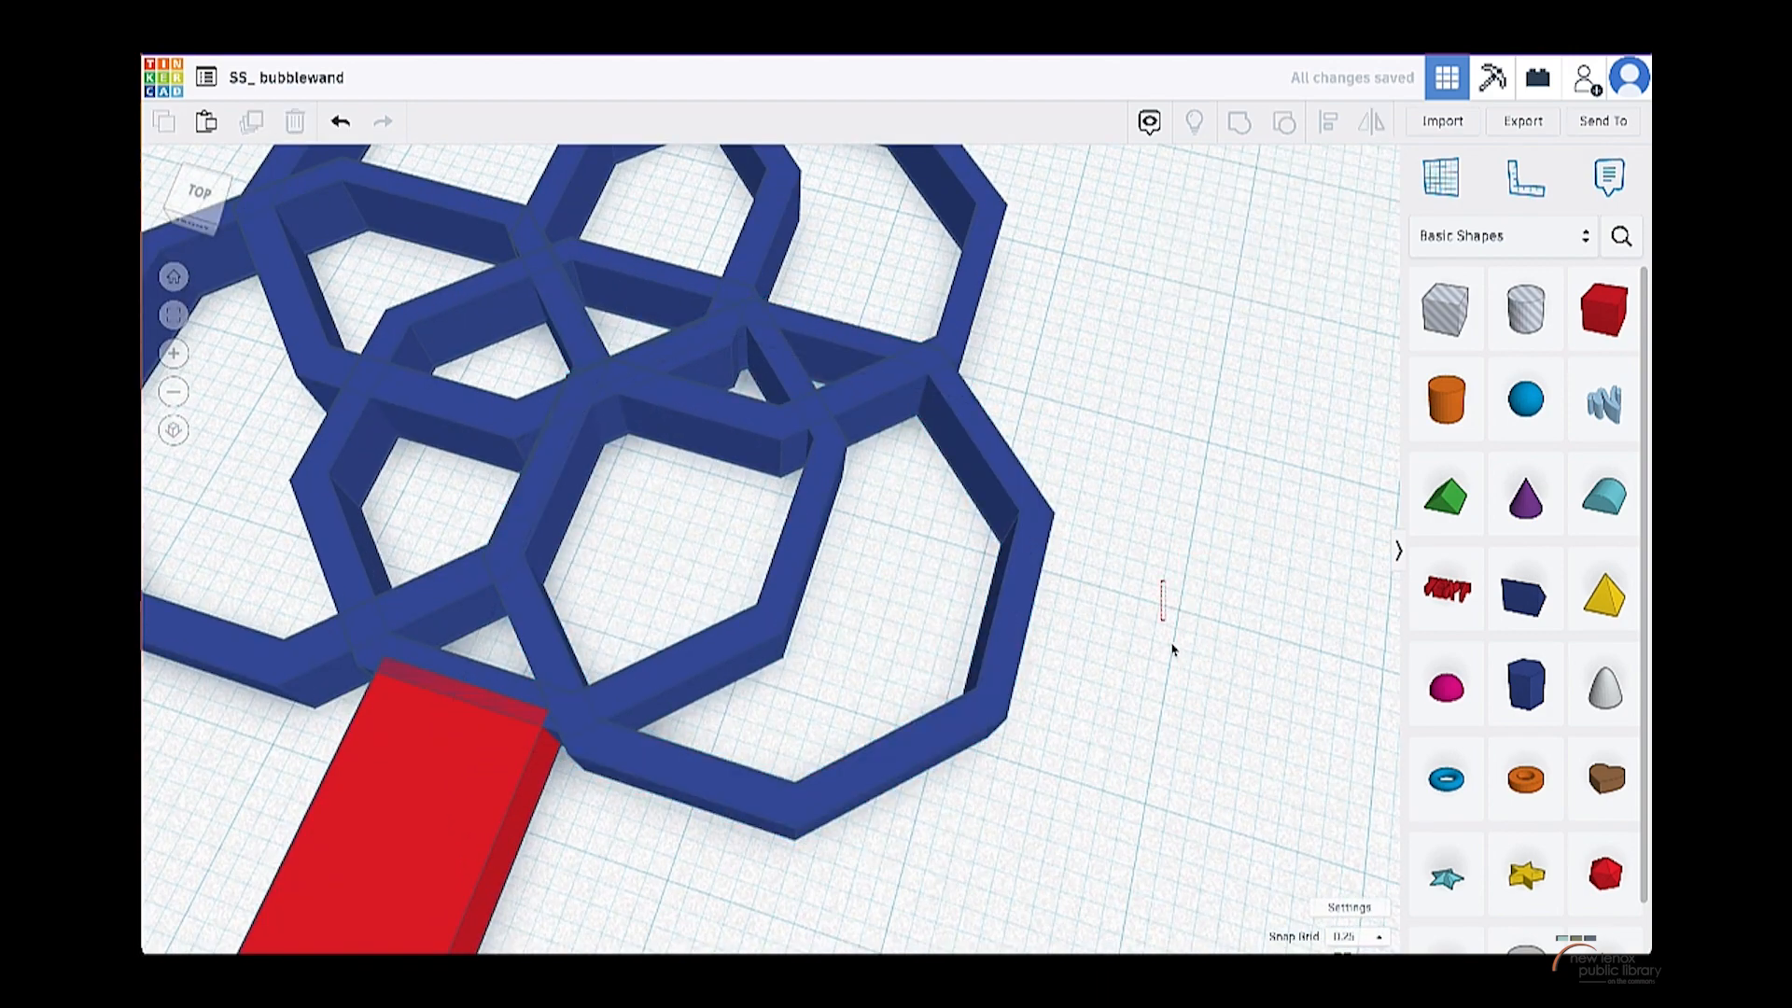
click(1018, 573)
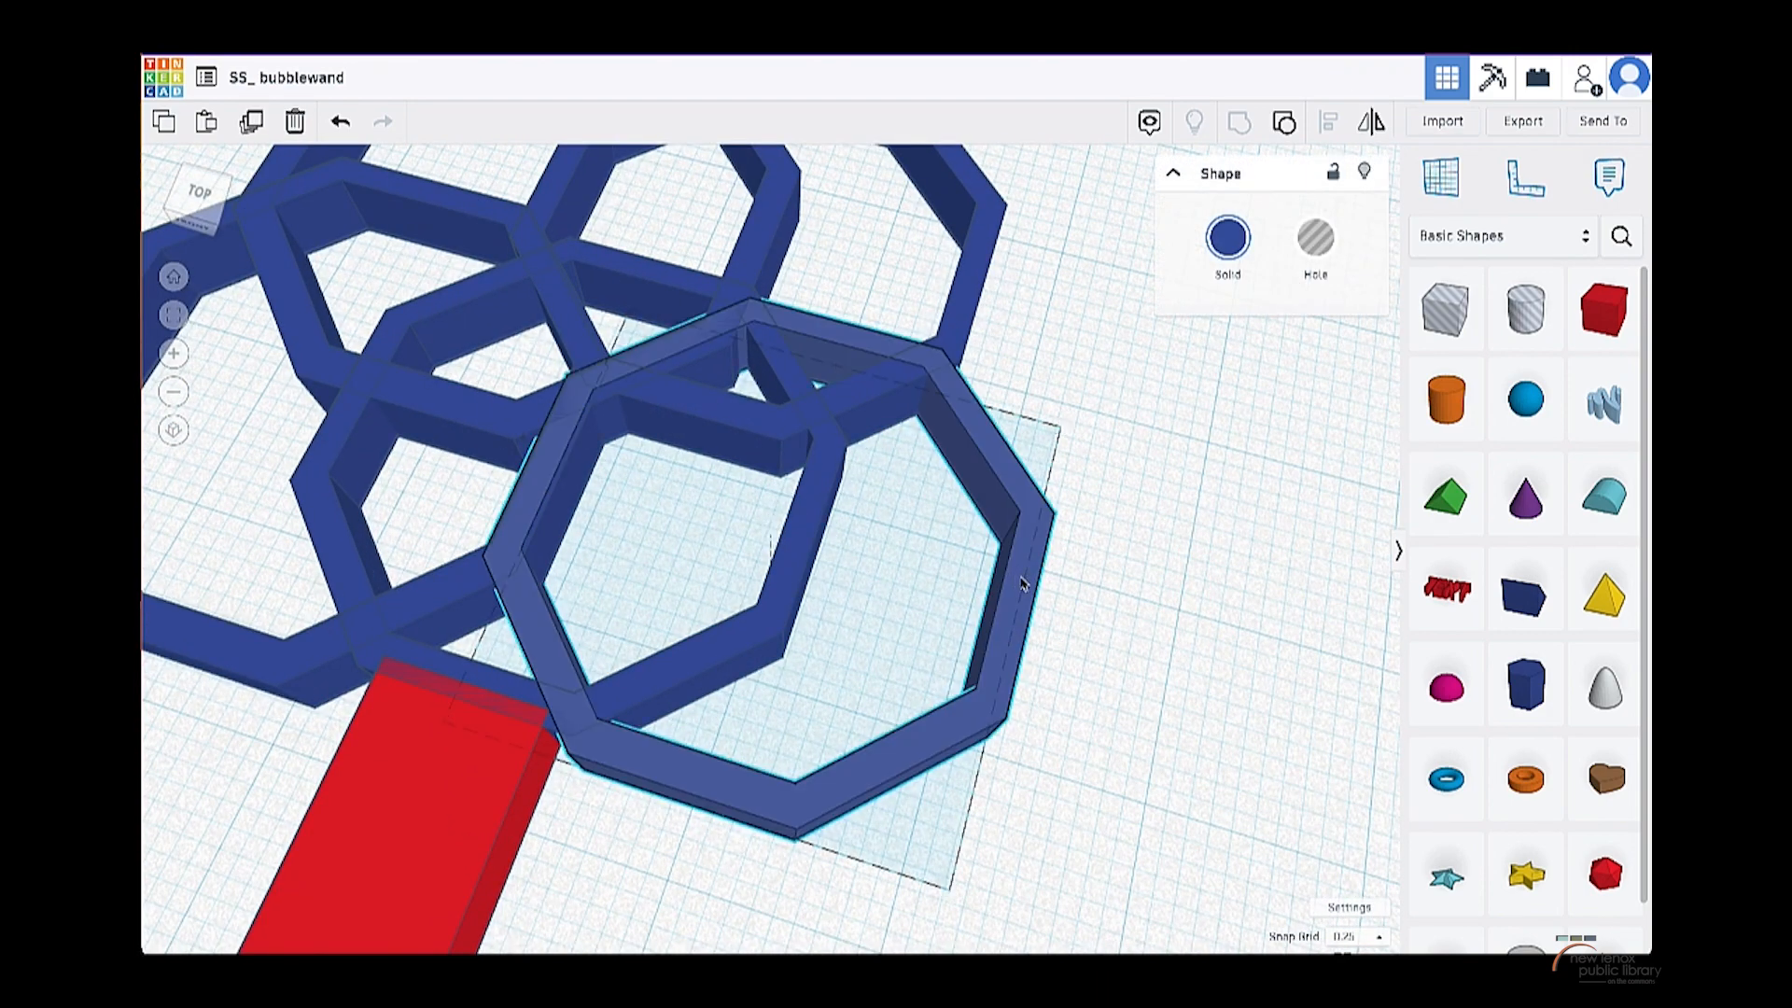
drag(1021, 584, 1019, 587)
click(724, 277)
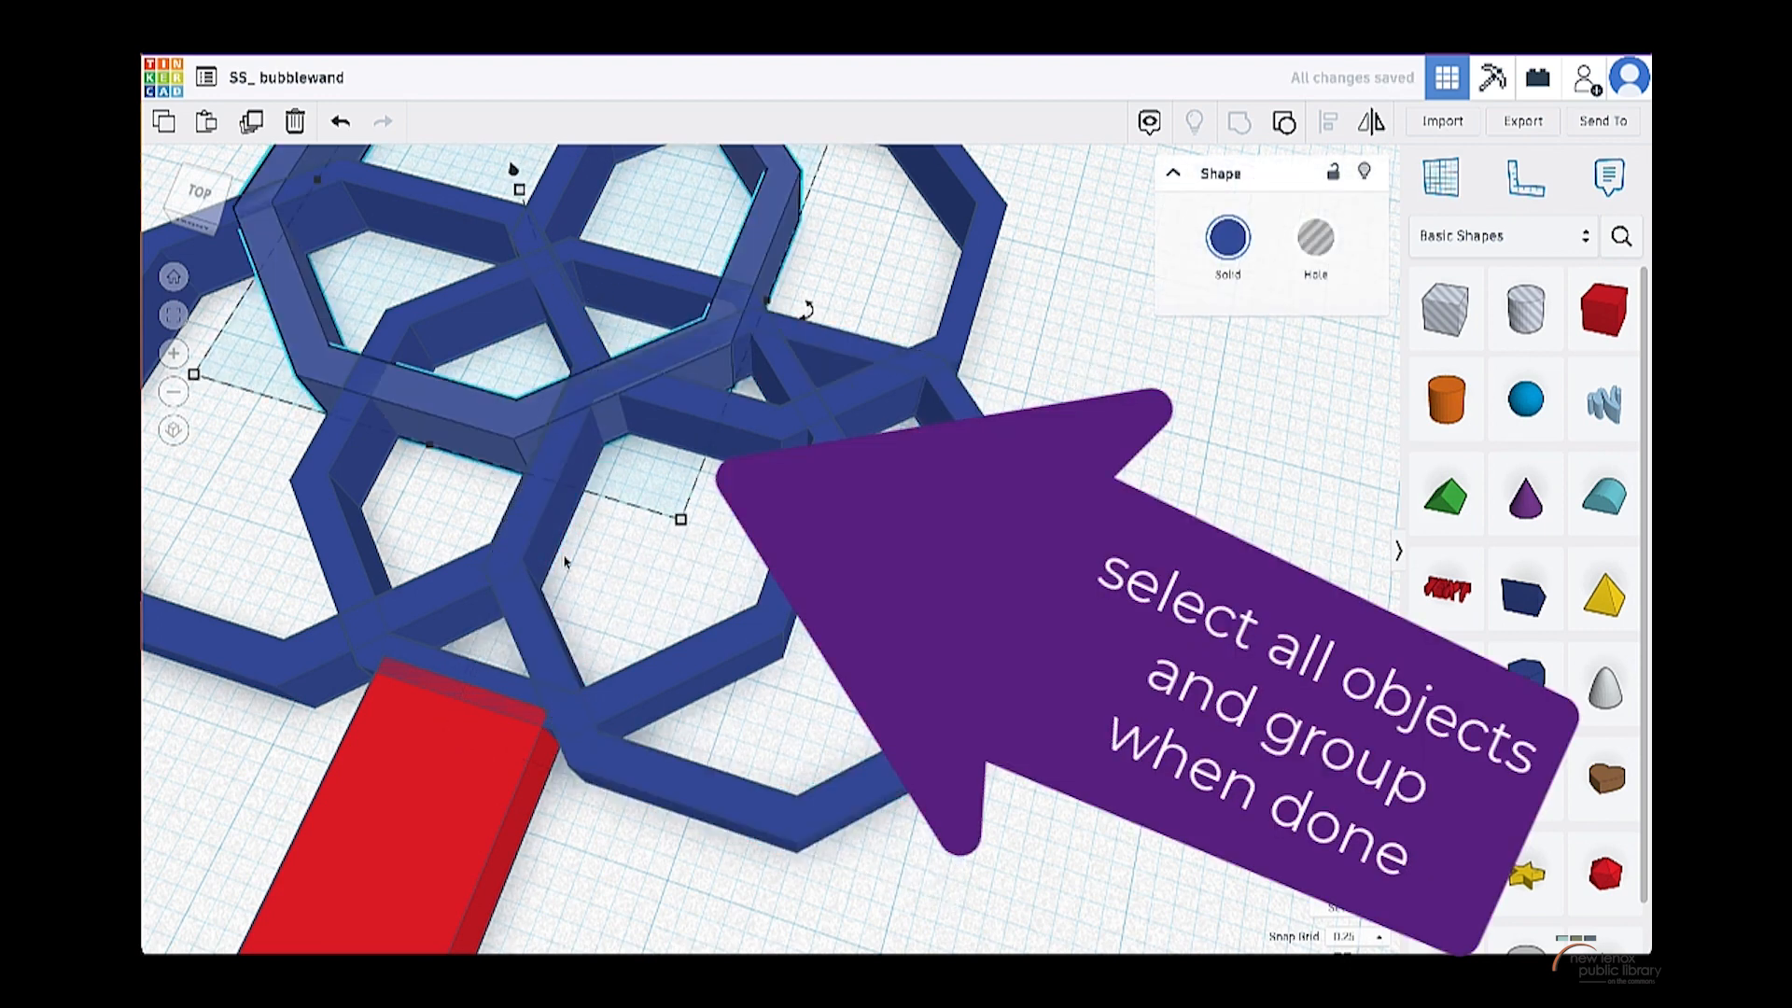
click(400, 606)
drag(404, 614, 409, 616)
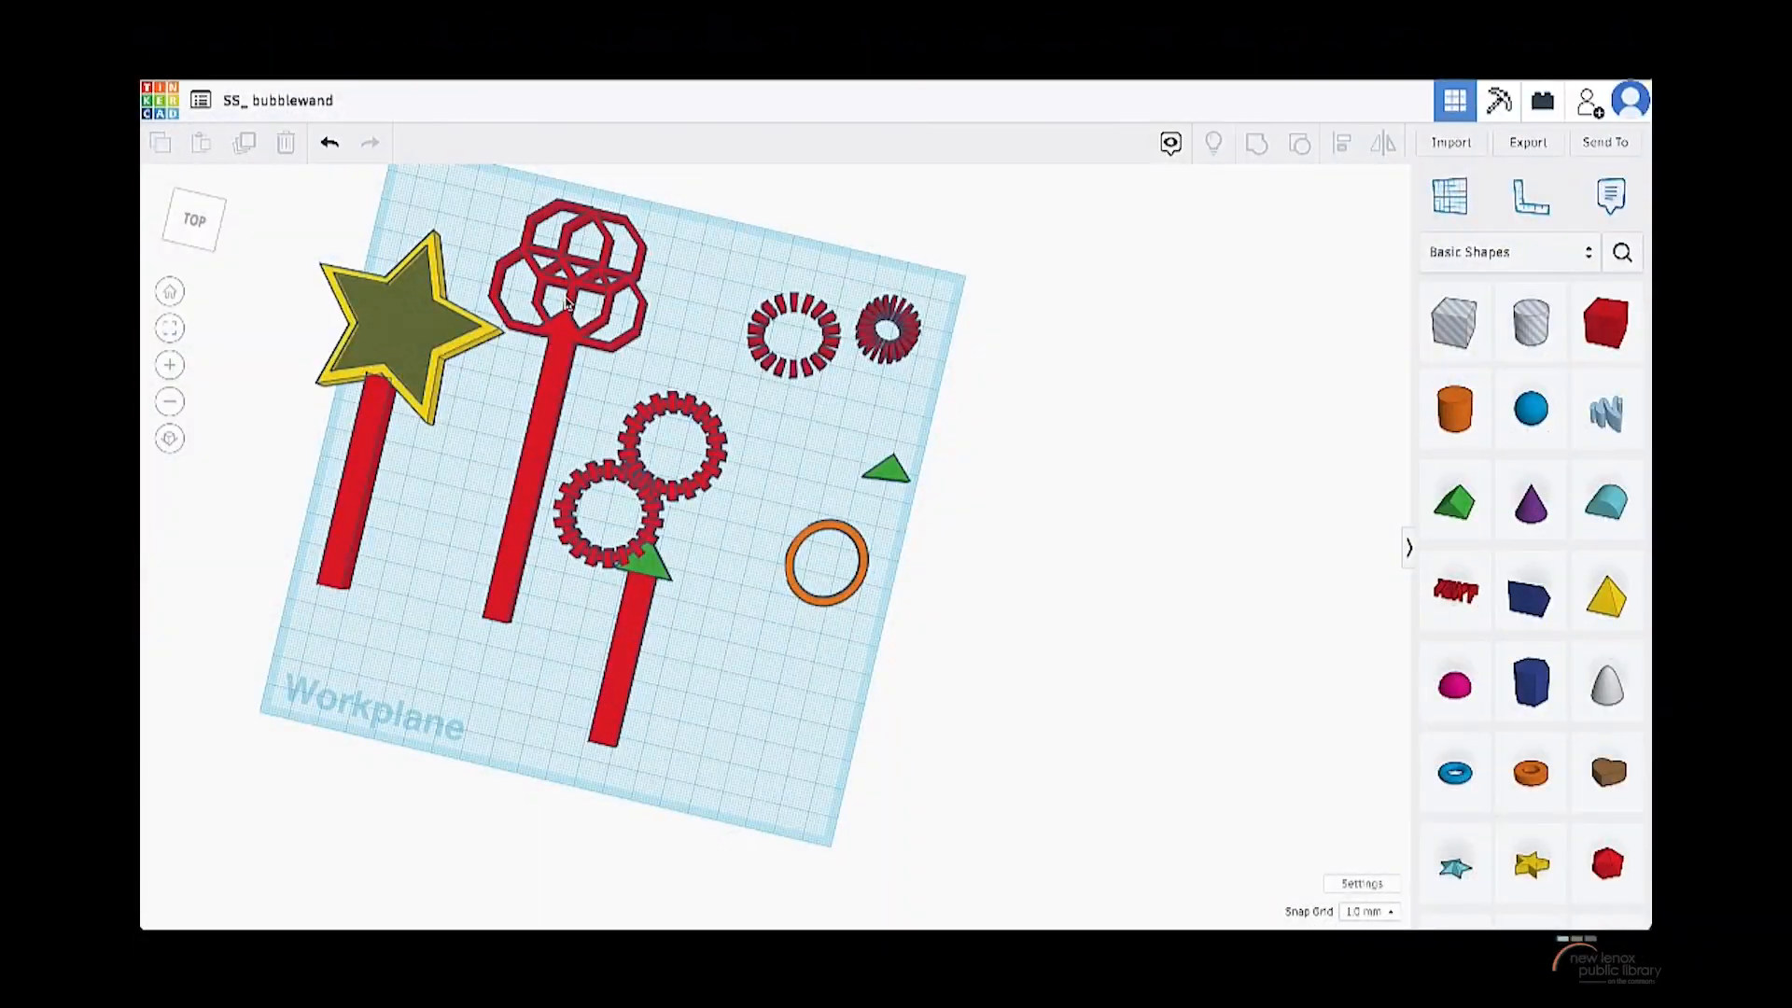
- Examine the two red tube joint shapes on the workplane and their shape parameters
scroll(606, 467, up, 5)
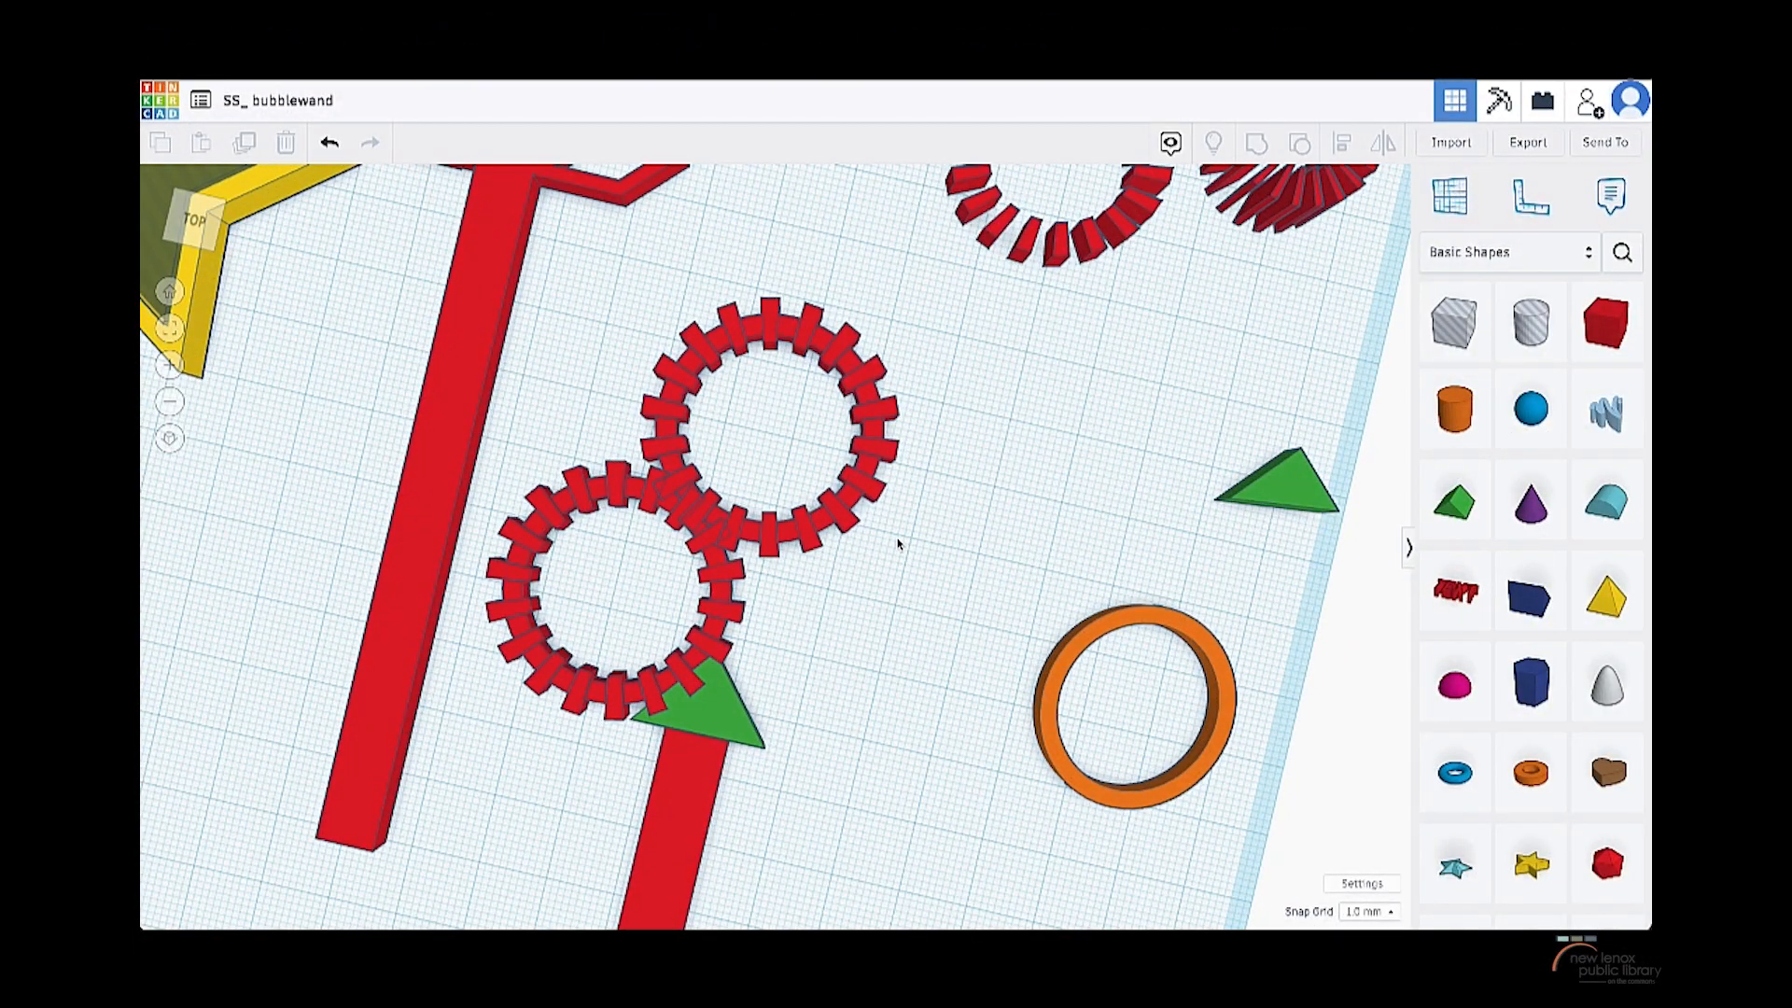
scroll(900, 545, down, 2)
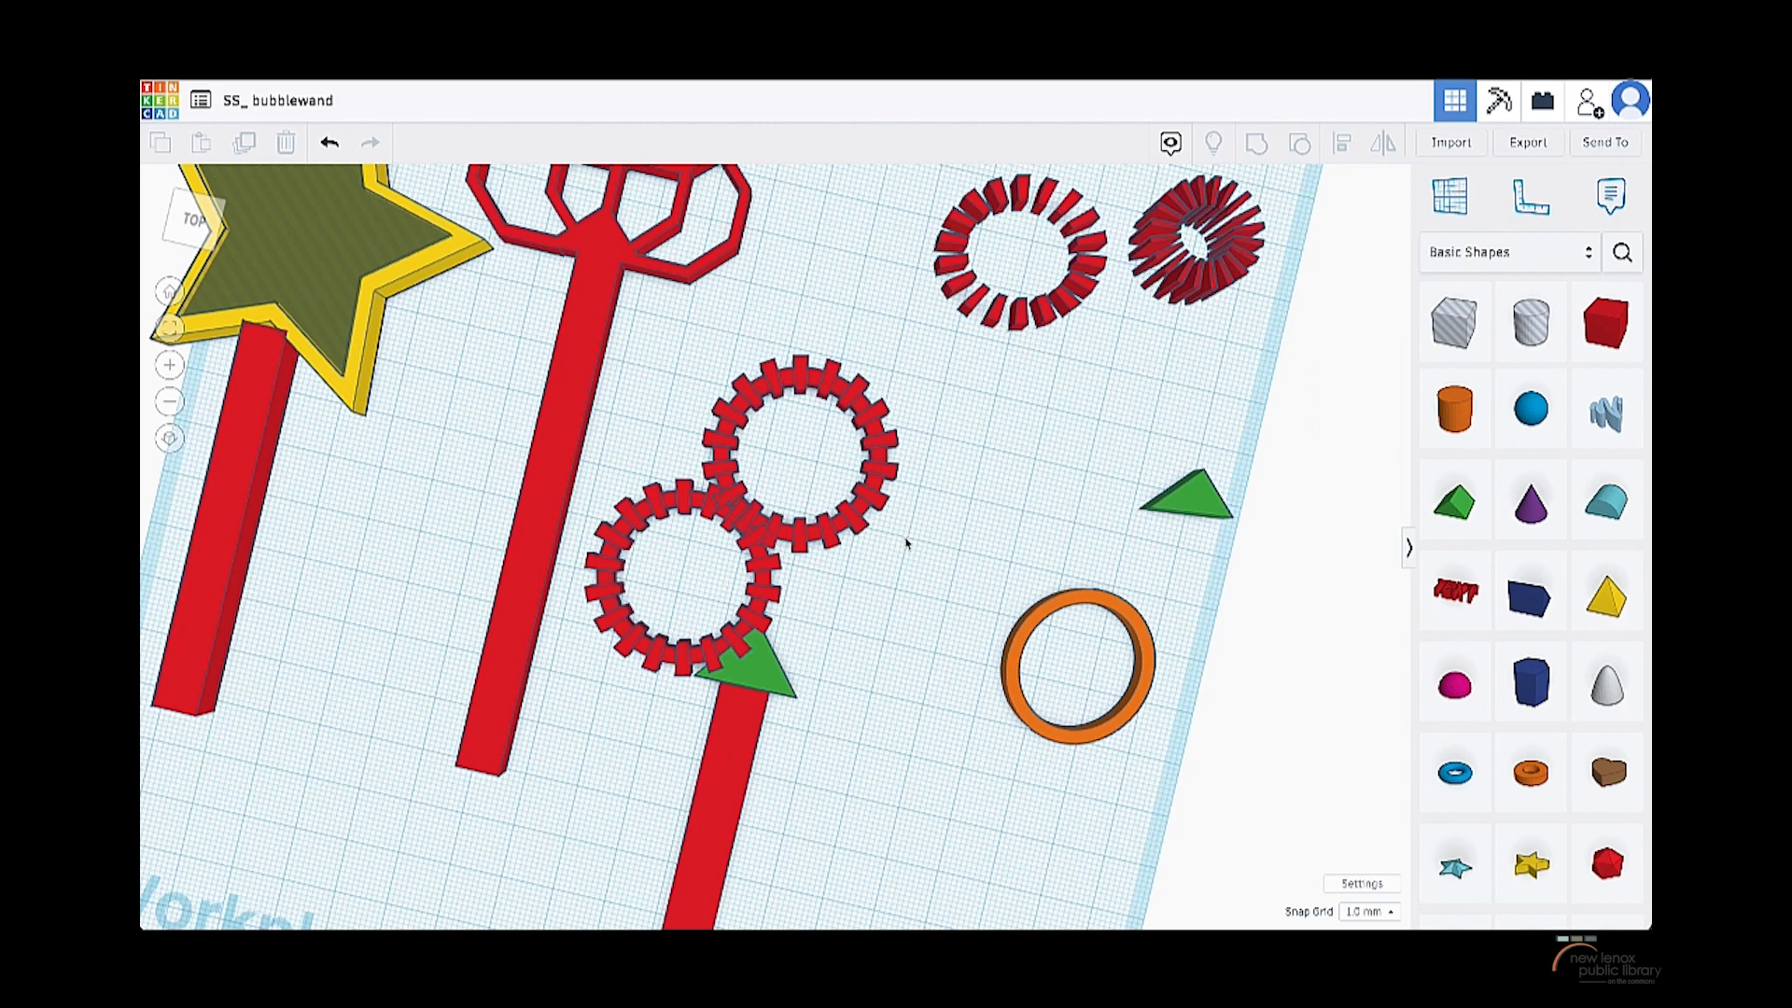
click(1198, 291)
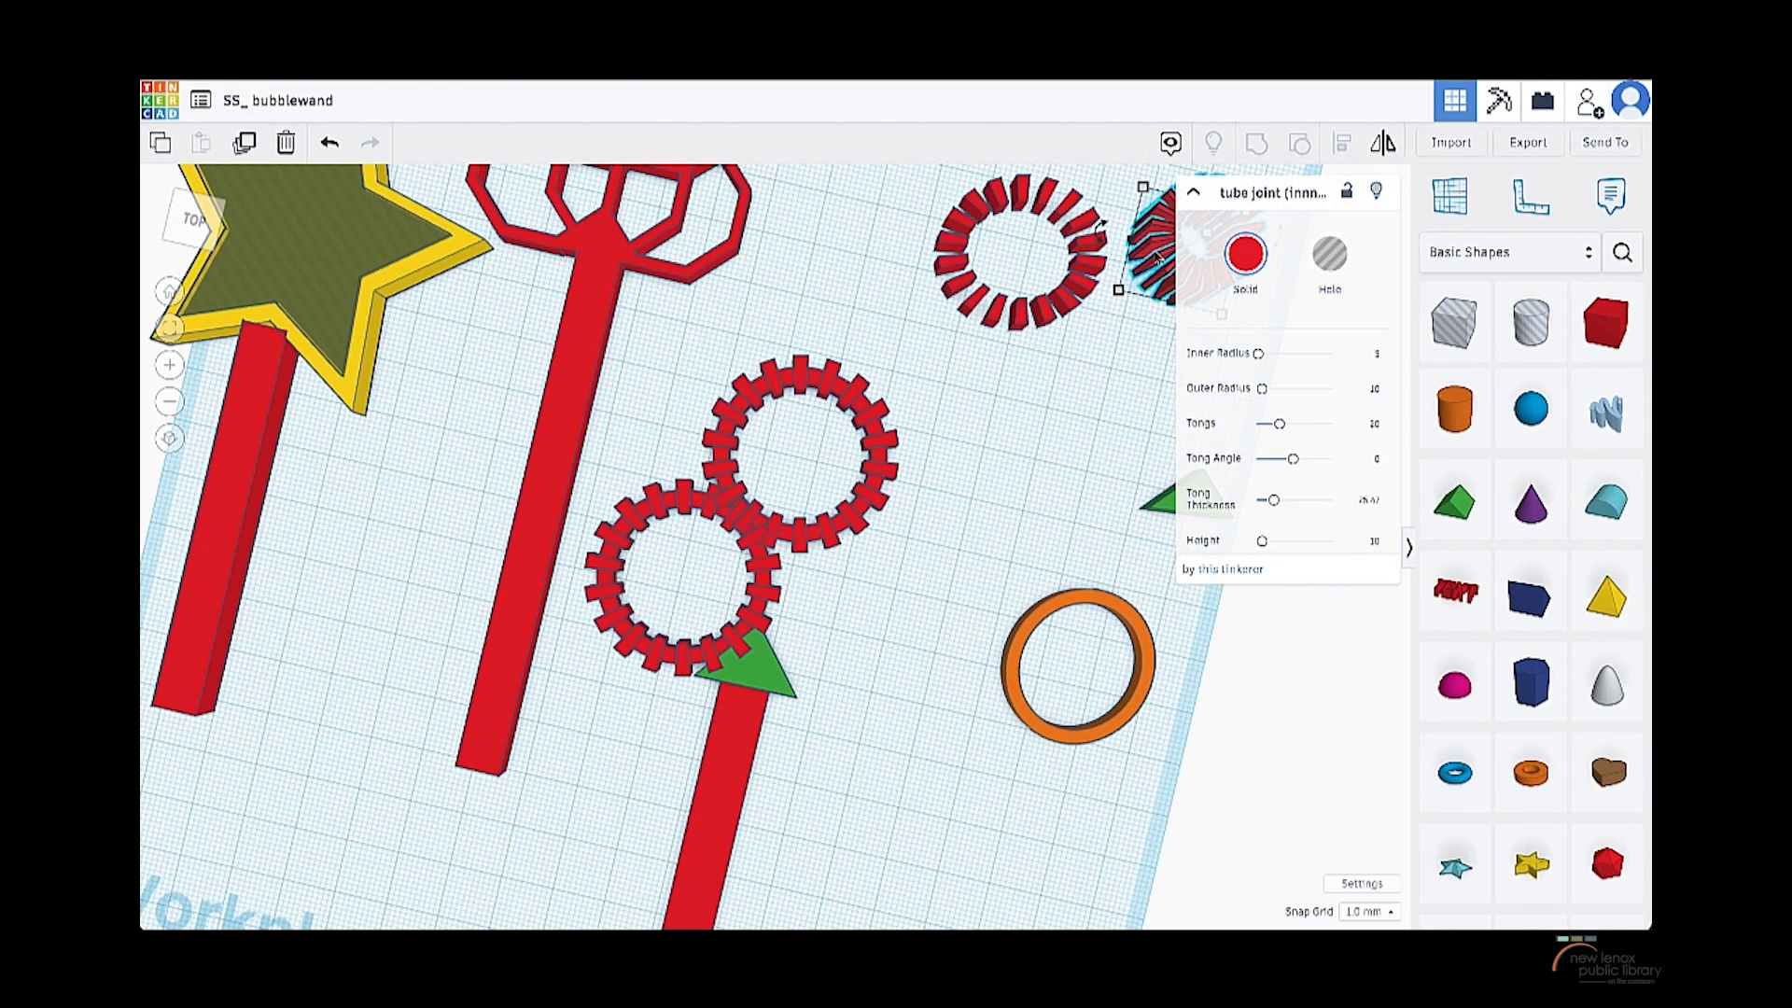
key(f)
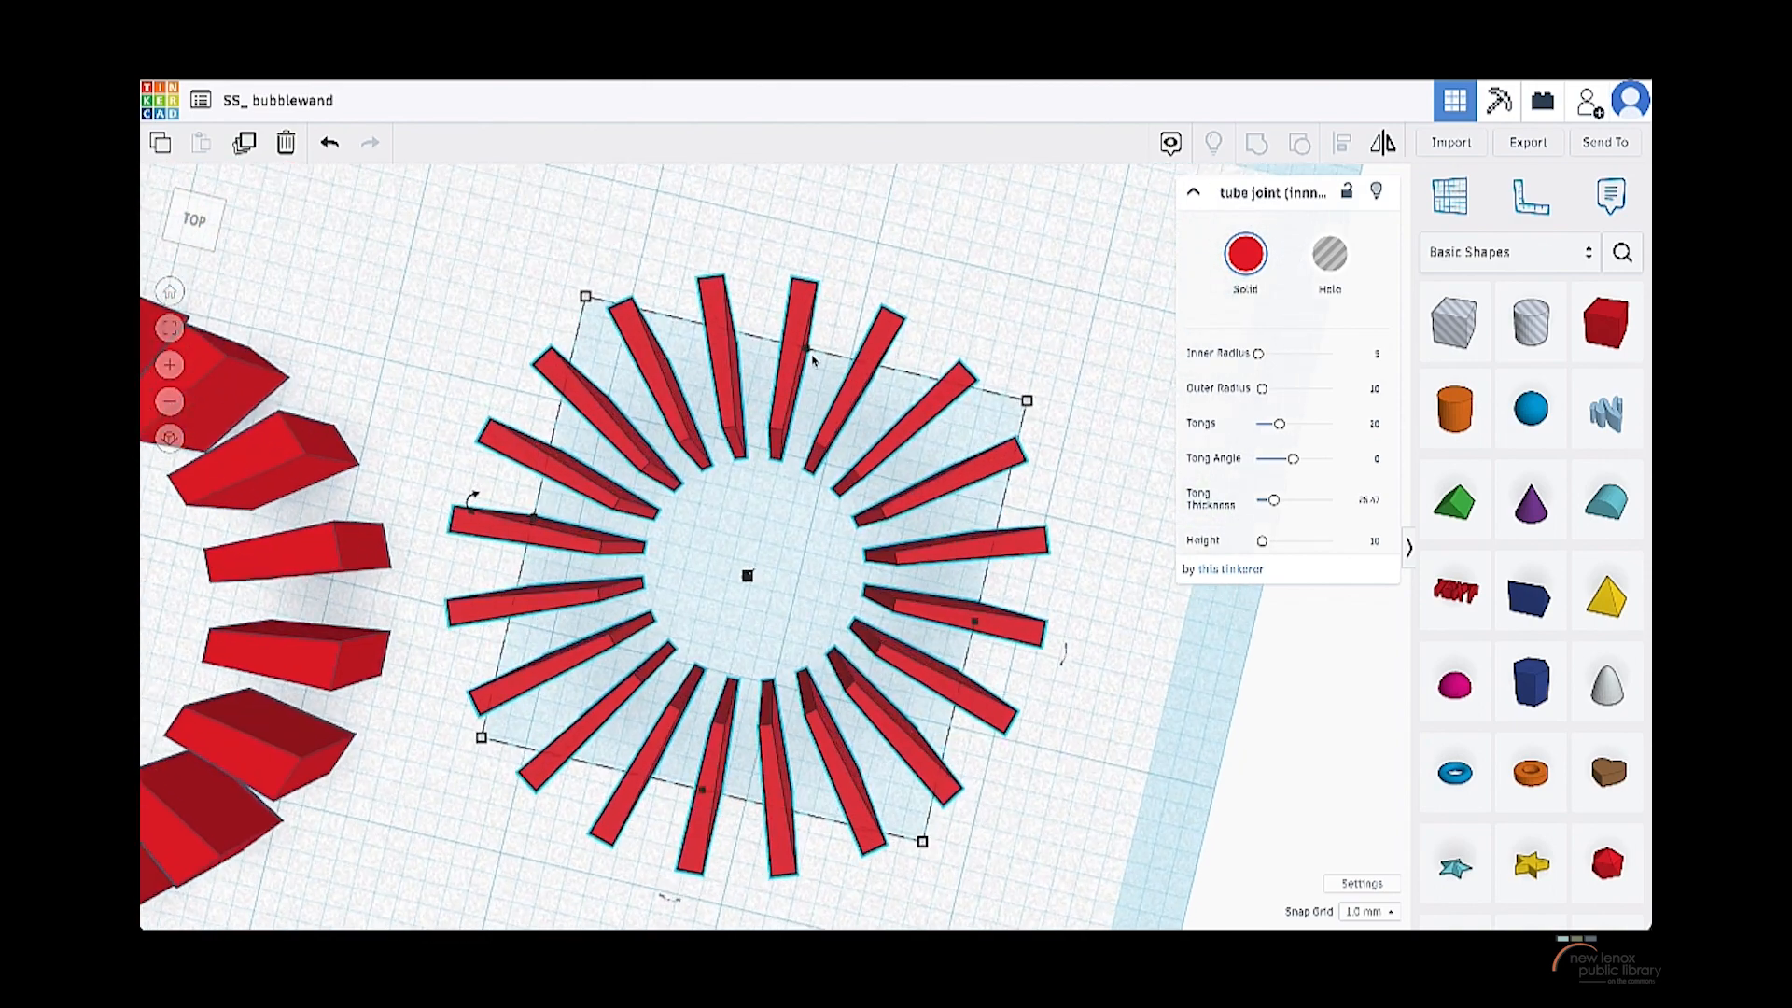
scroll(851, 429, down, 5)
drag(1273, 500, 1293, 457)
click(589, 486)
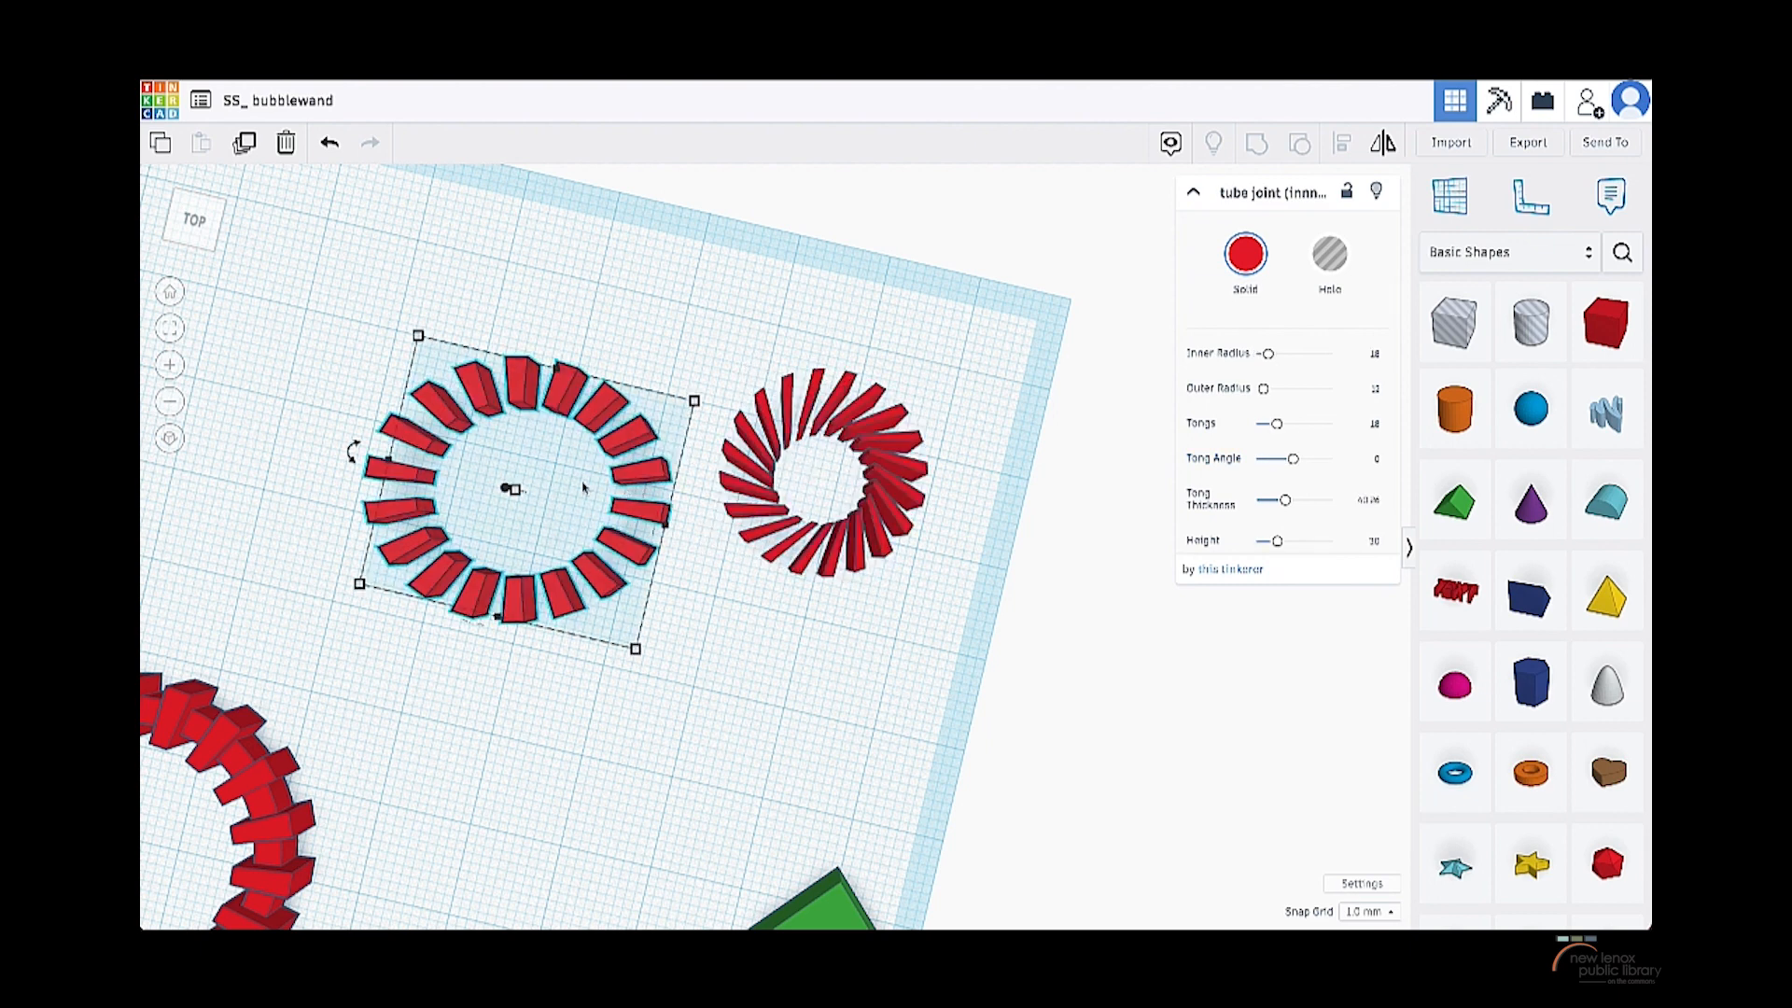
key(f)
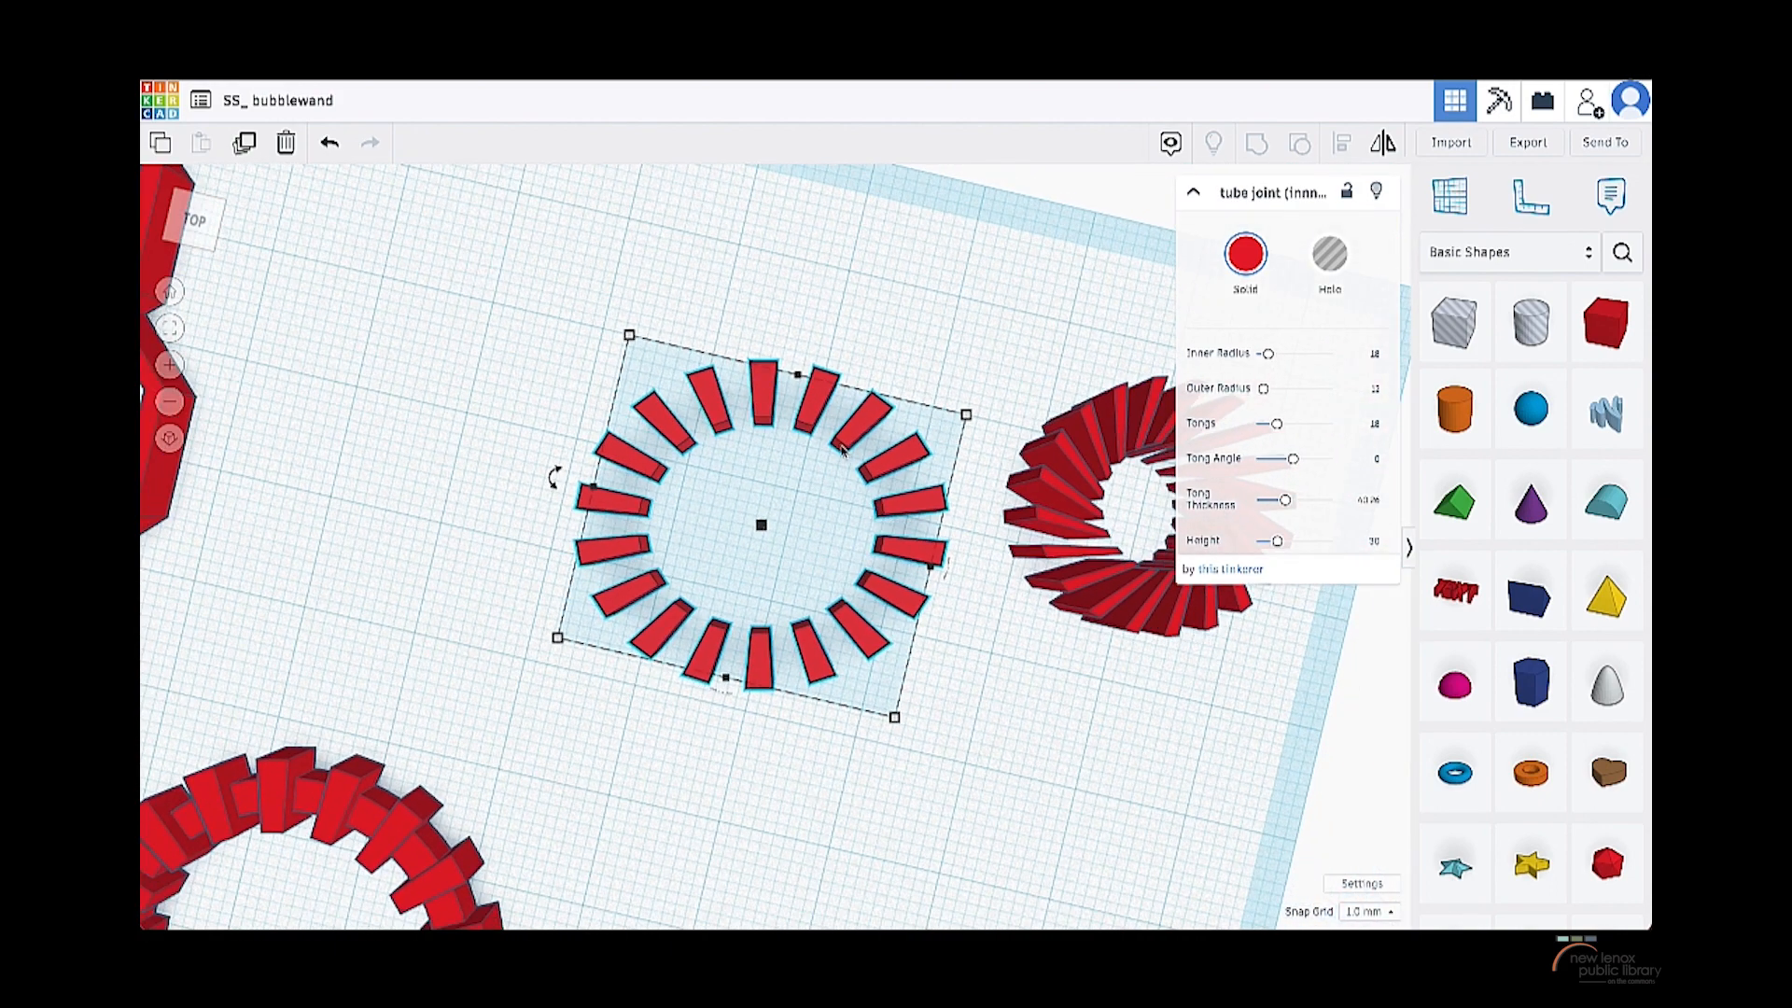
- Reduce the left tube joint's inner radius to about 12.5
drag(1268, 357, 1266, 362)
scroll(900, 545, up, 5)
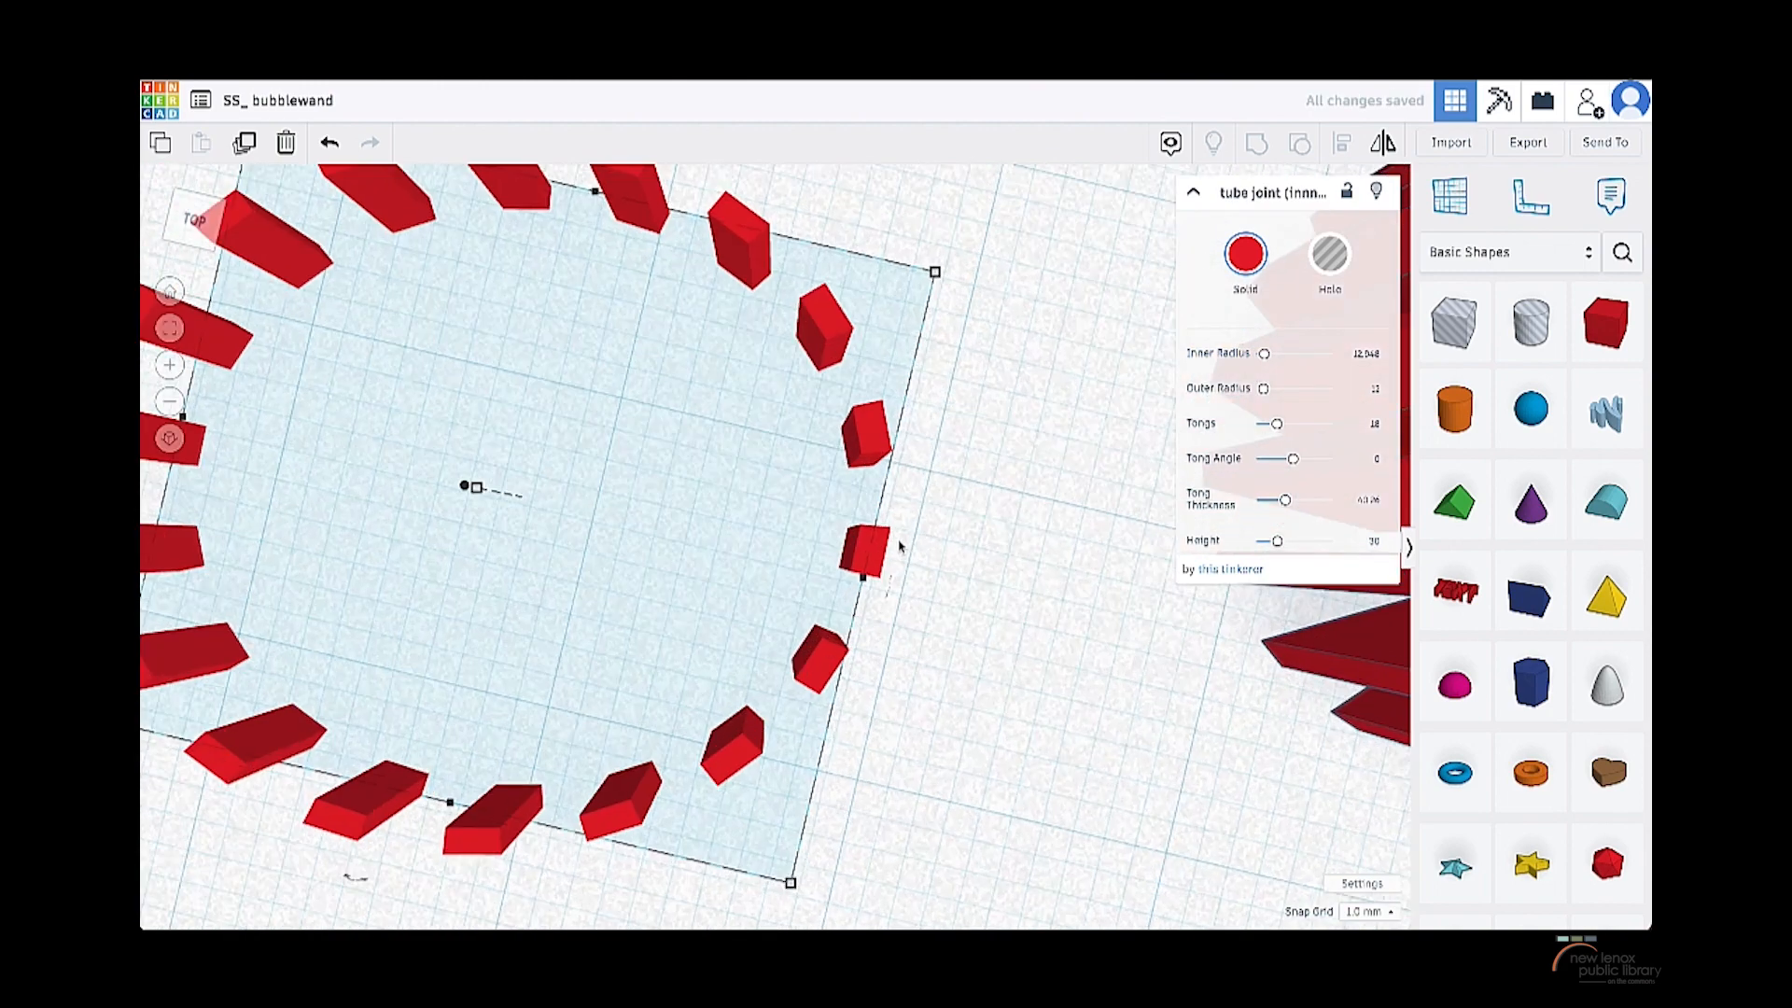
scroll(900, 545, down, 5)
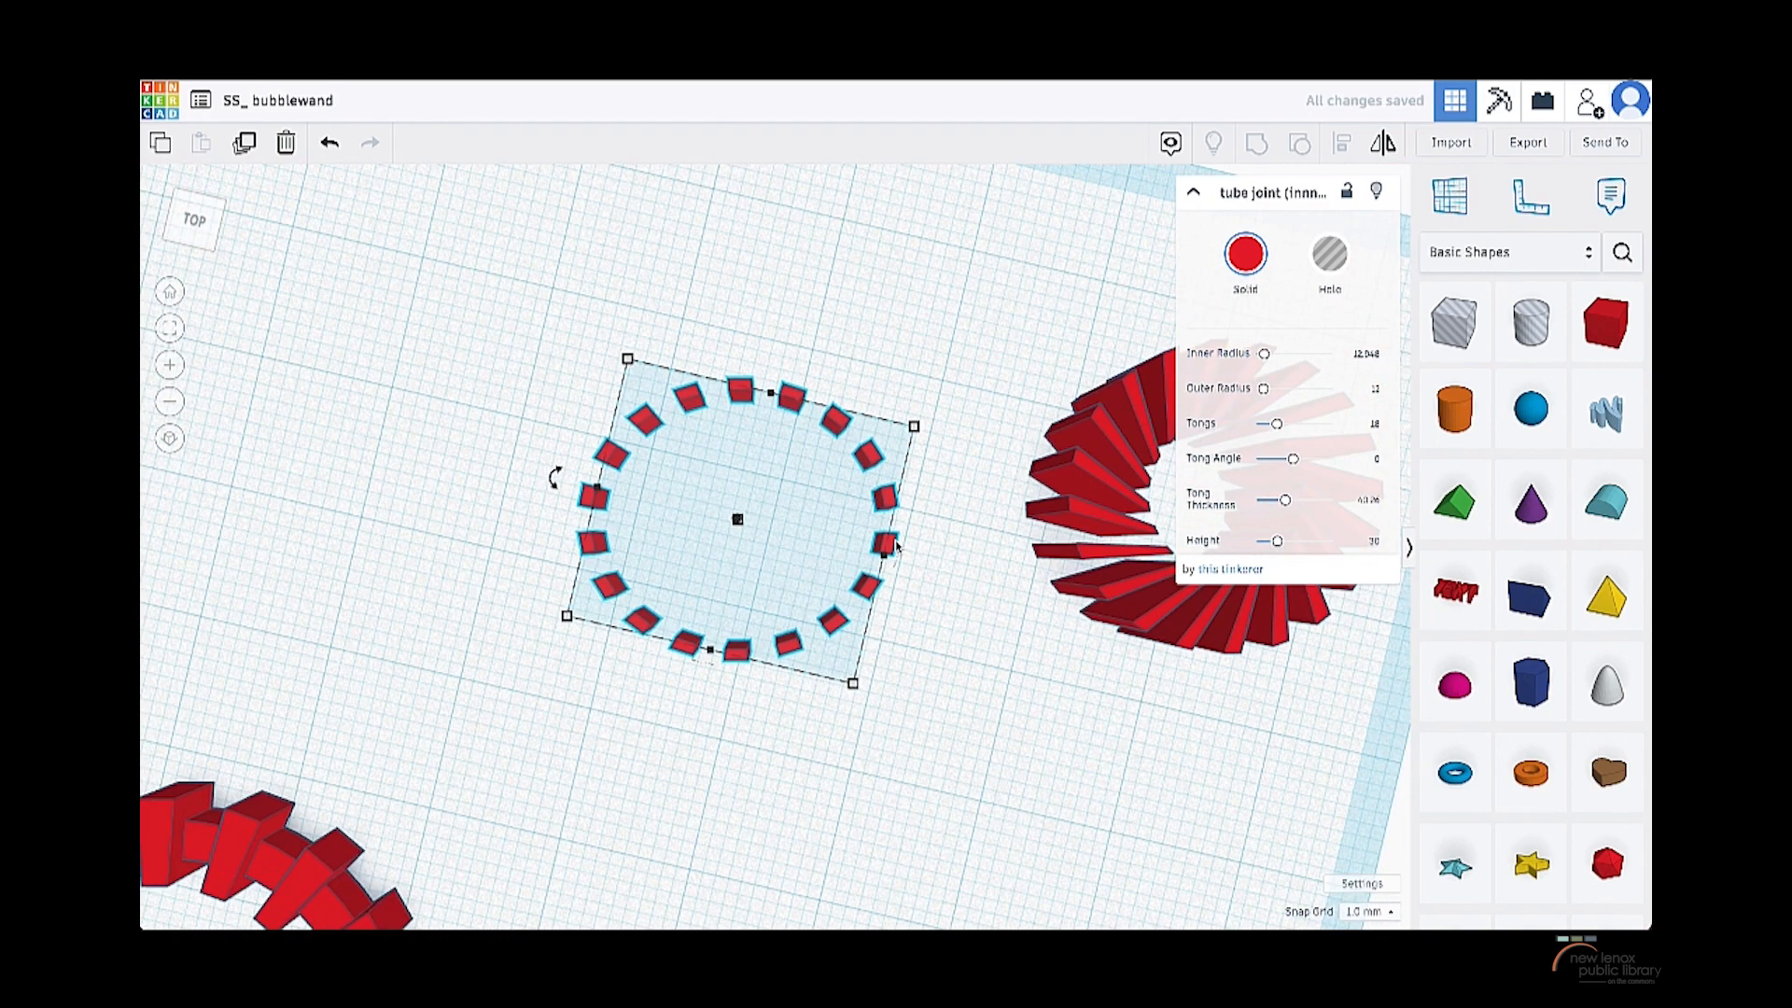
scroll(996, 504, down, 1)
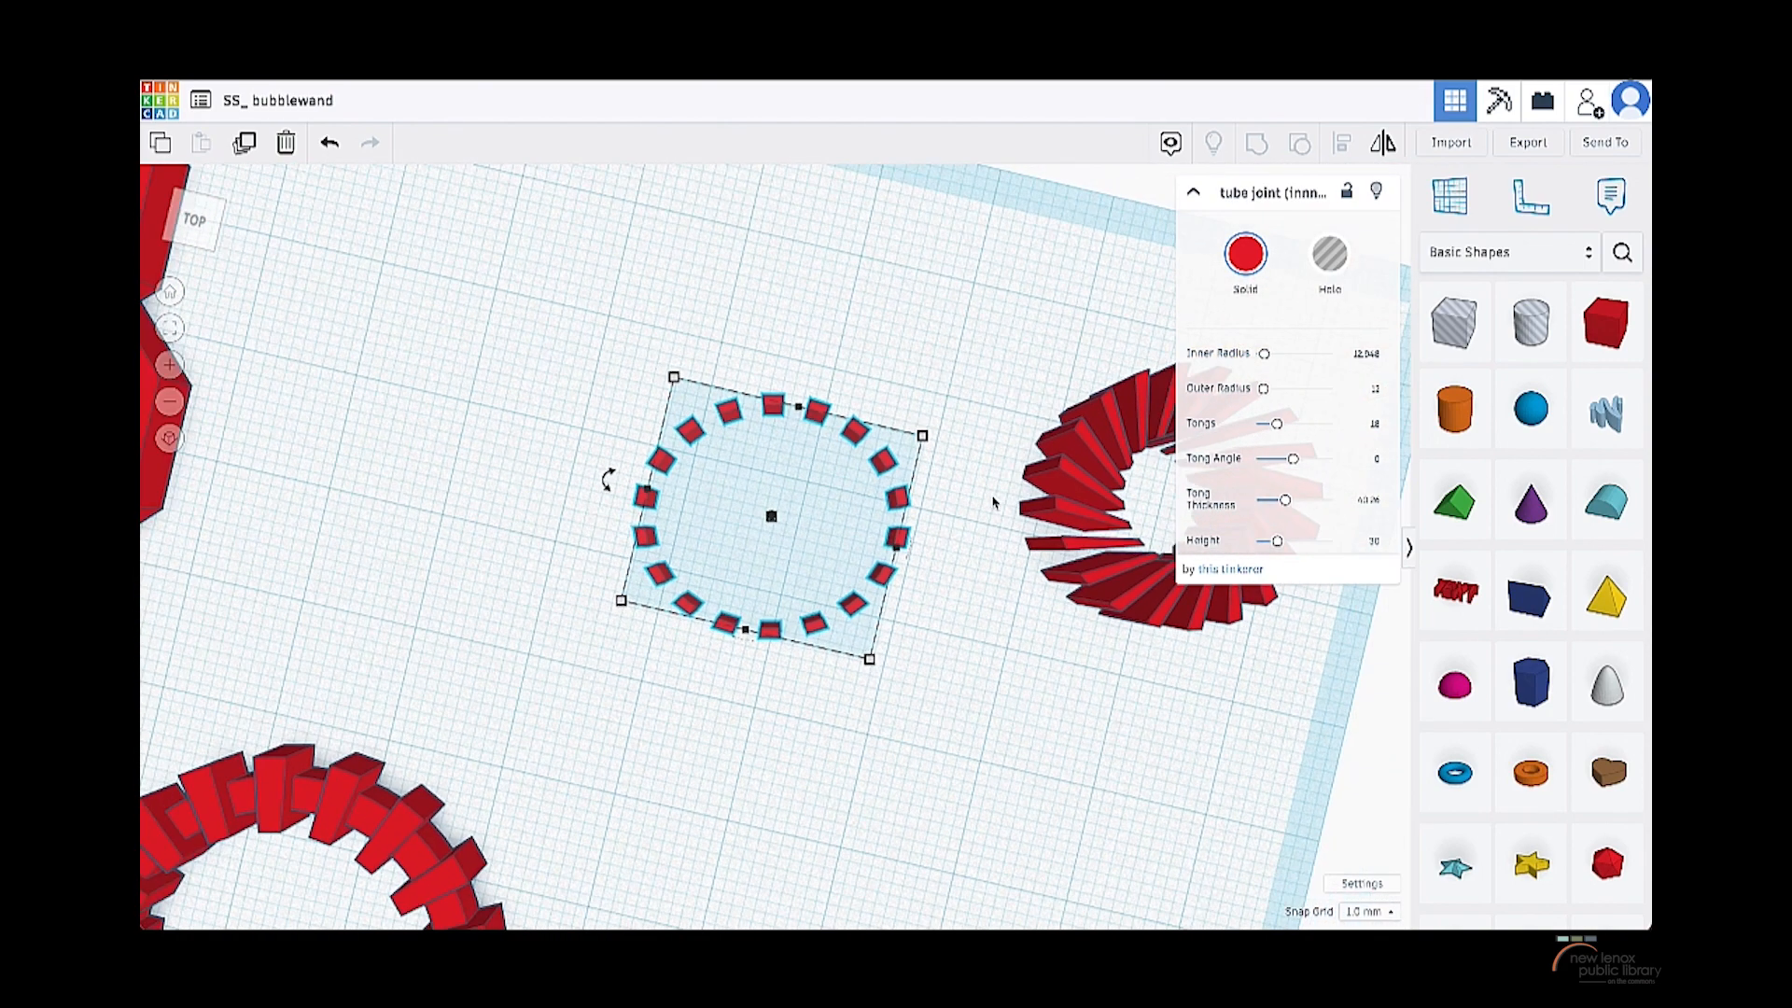
scroll(1058, 455, up, 2)
- Set the left tube joint's inner radius to 18
click(1264, 354)
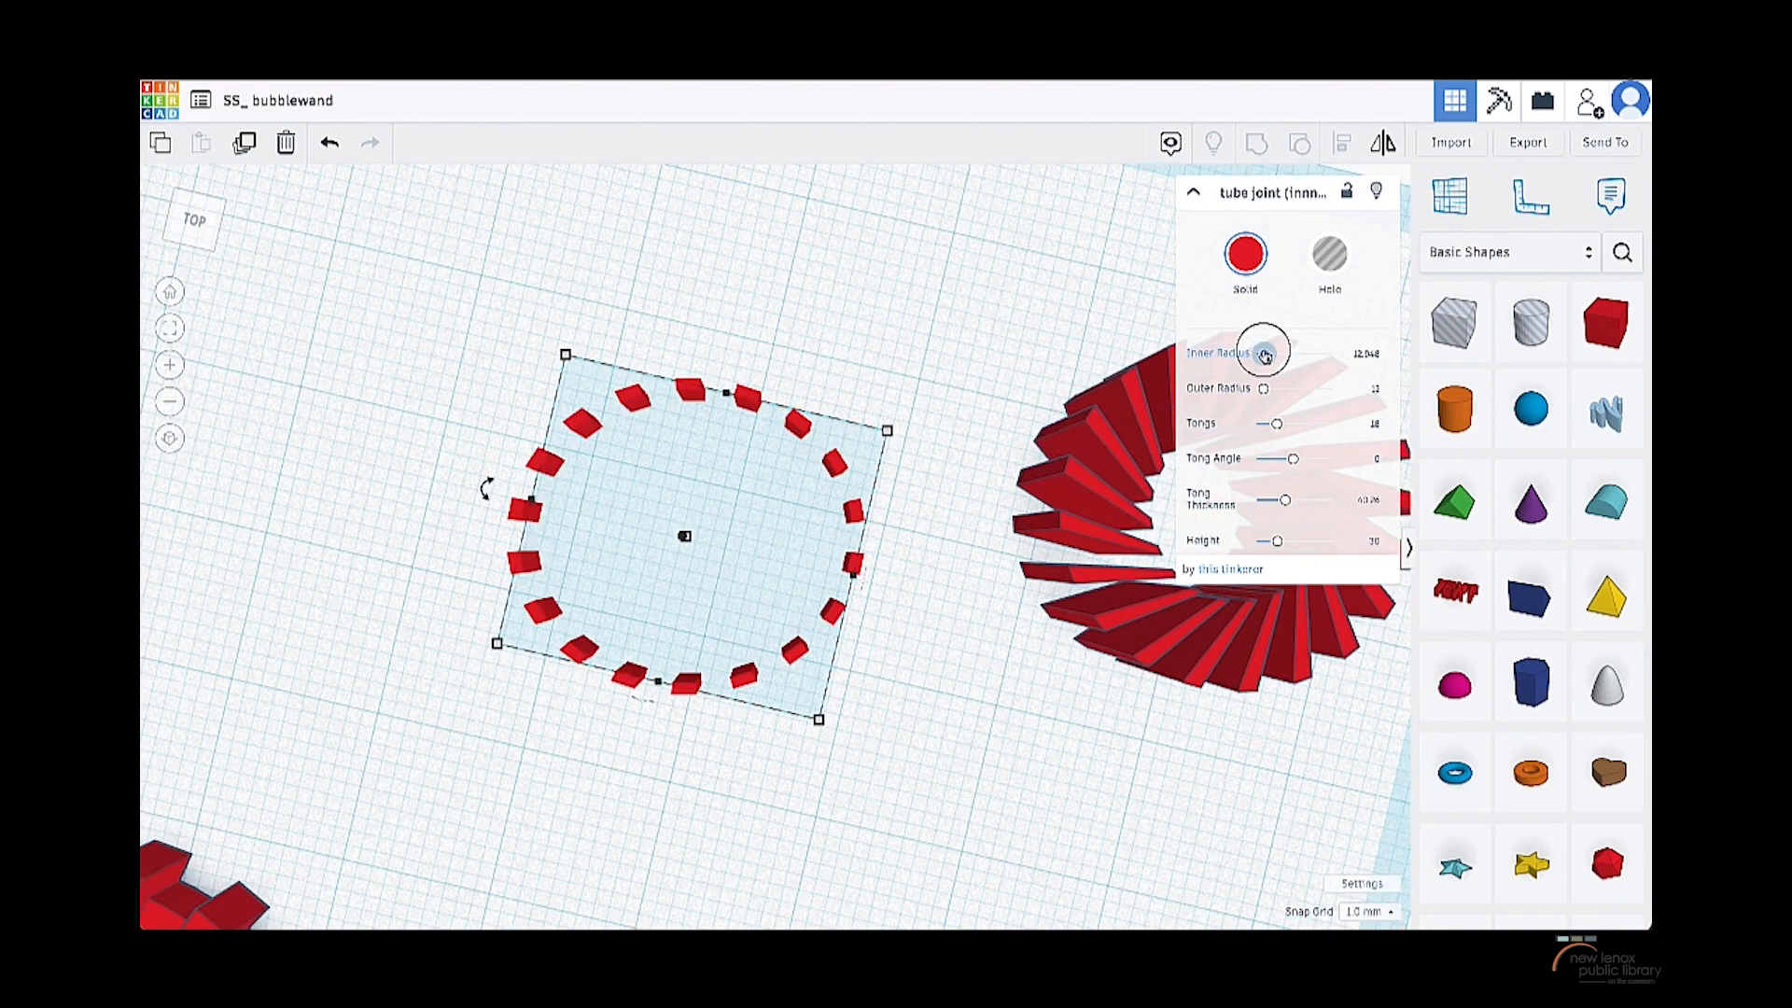
drag(1265, 355, 1269, 356)
click(1375, 355)
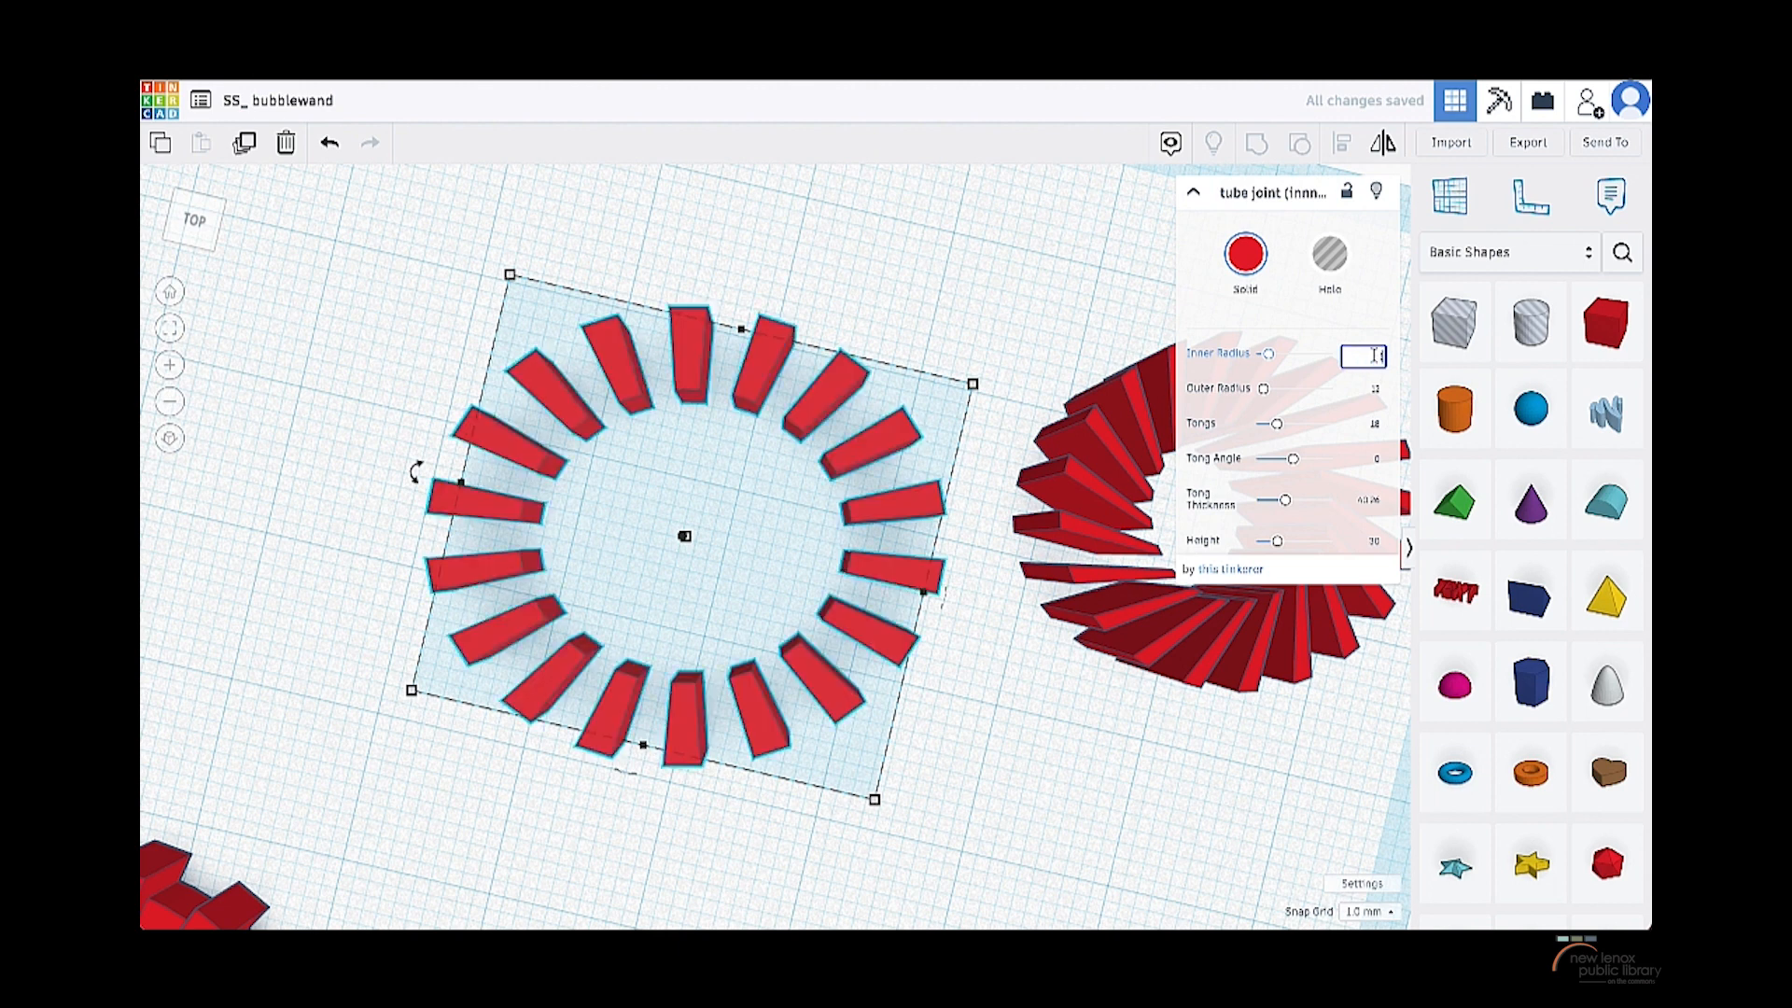
text(18)
key(Return)
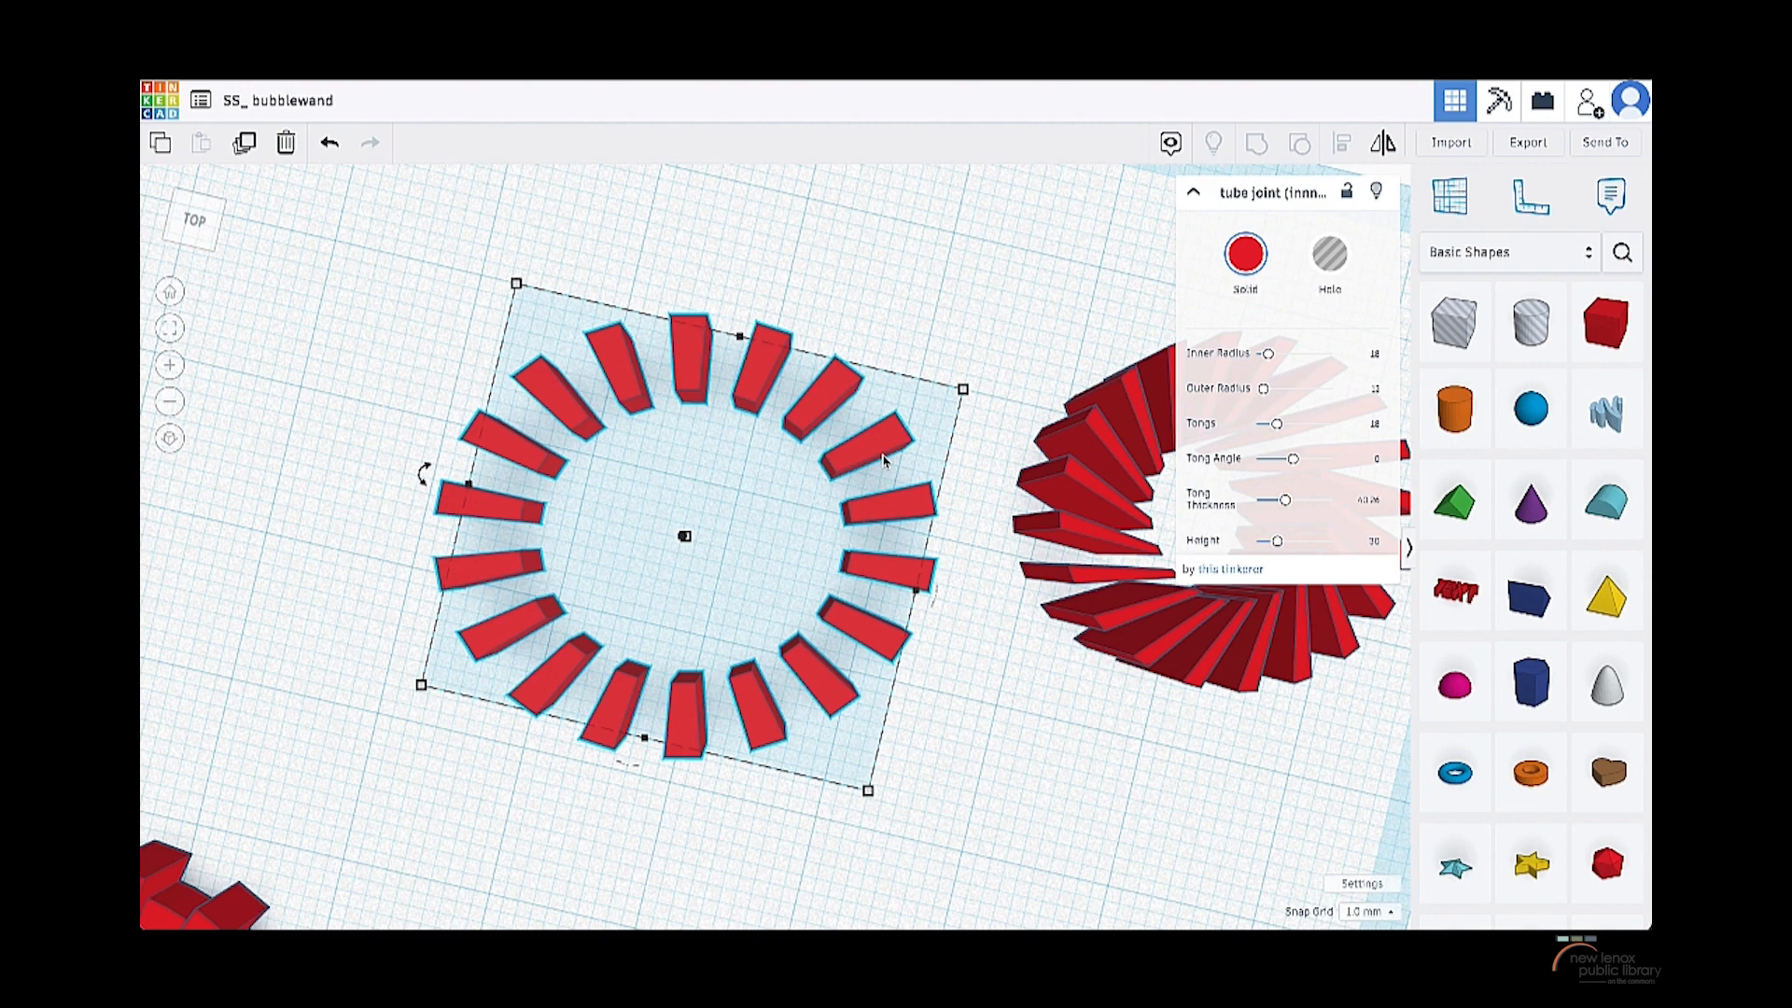
- Set the tong thickness of the selected tube joint to 40
scroll(883, 459, down, 10)
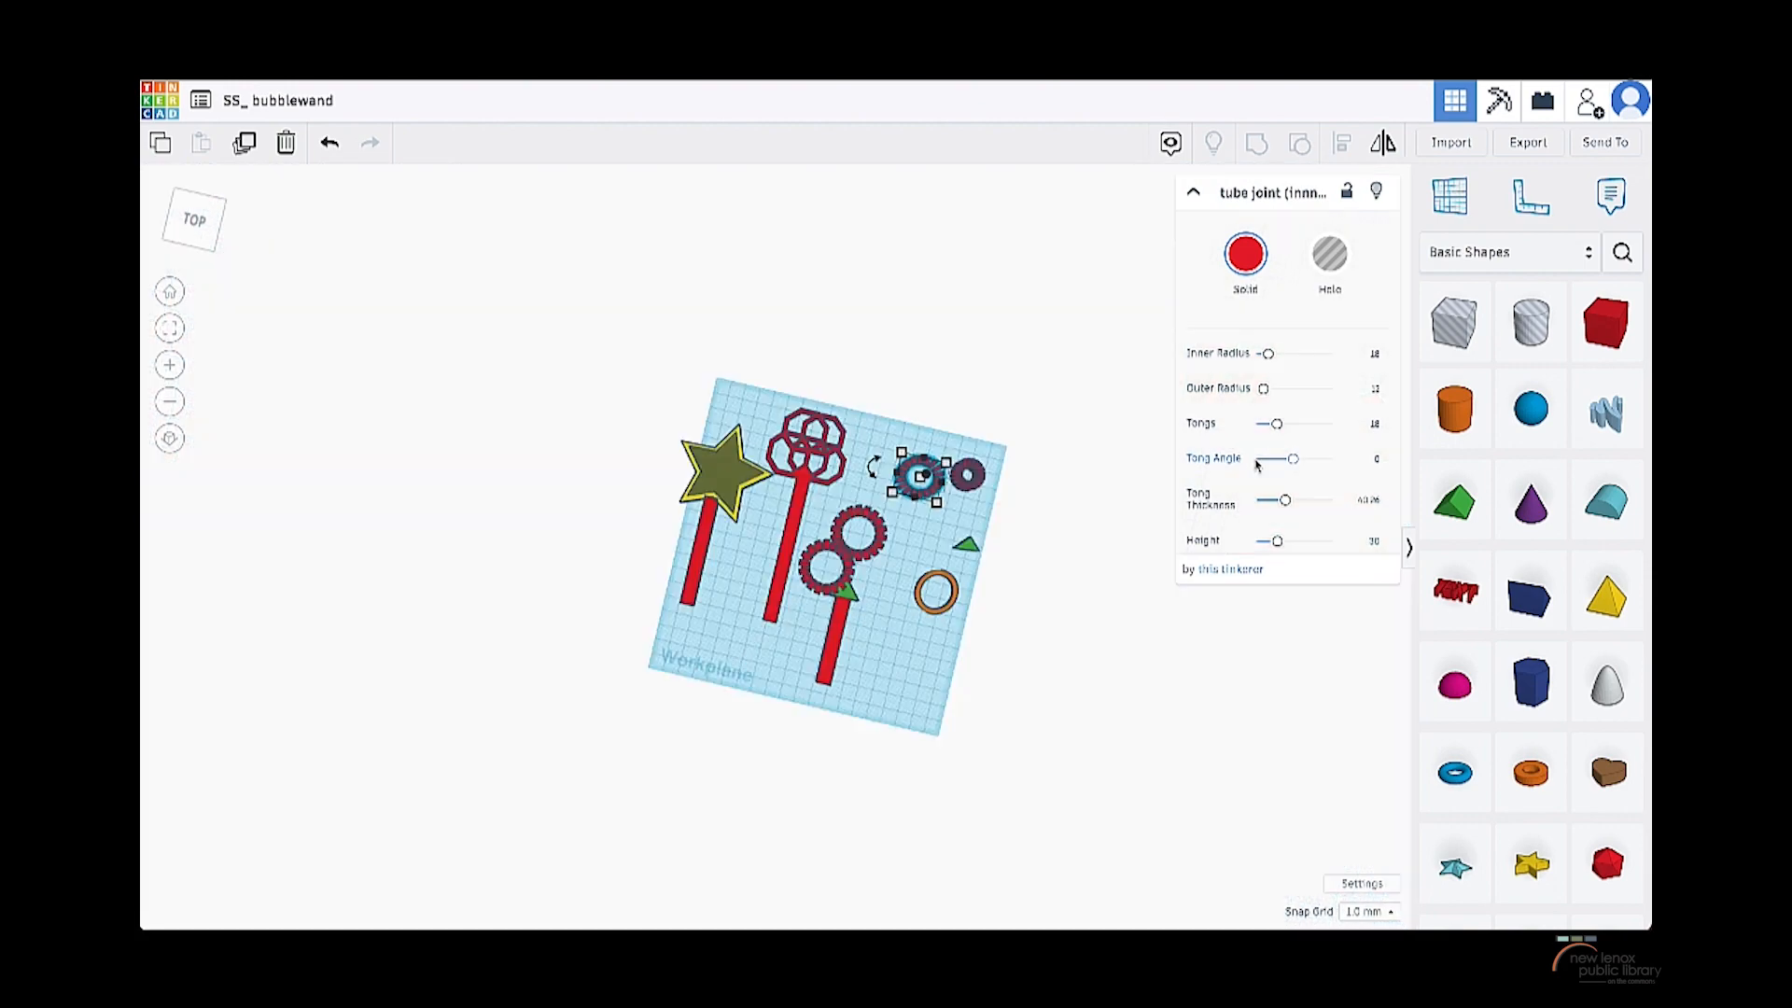
key(f)
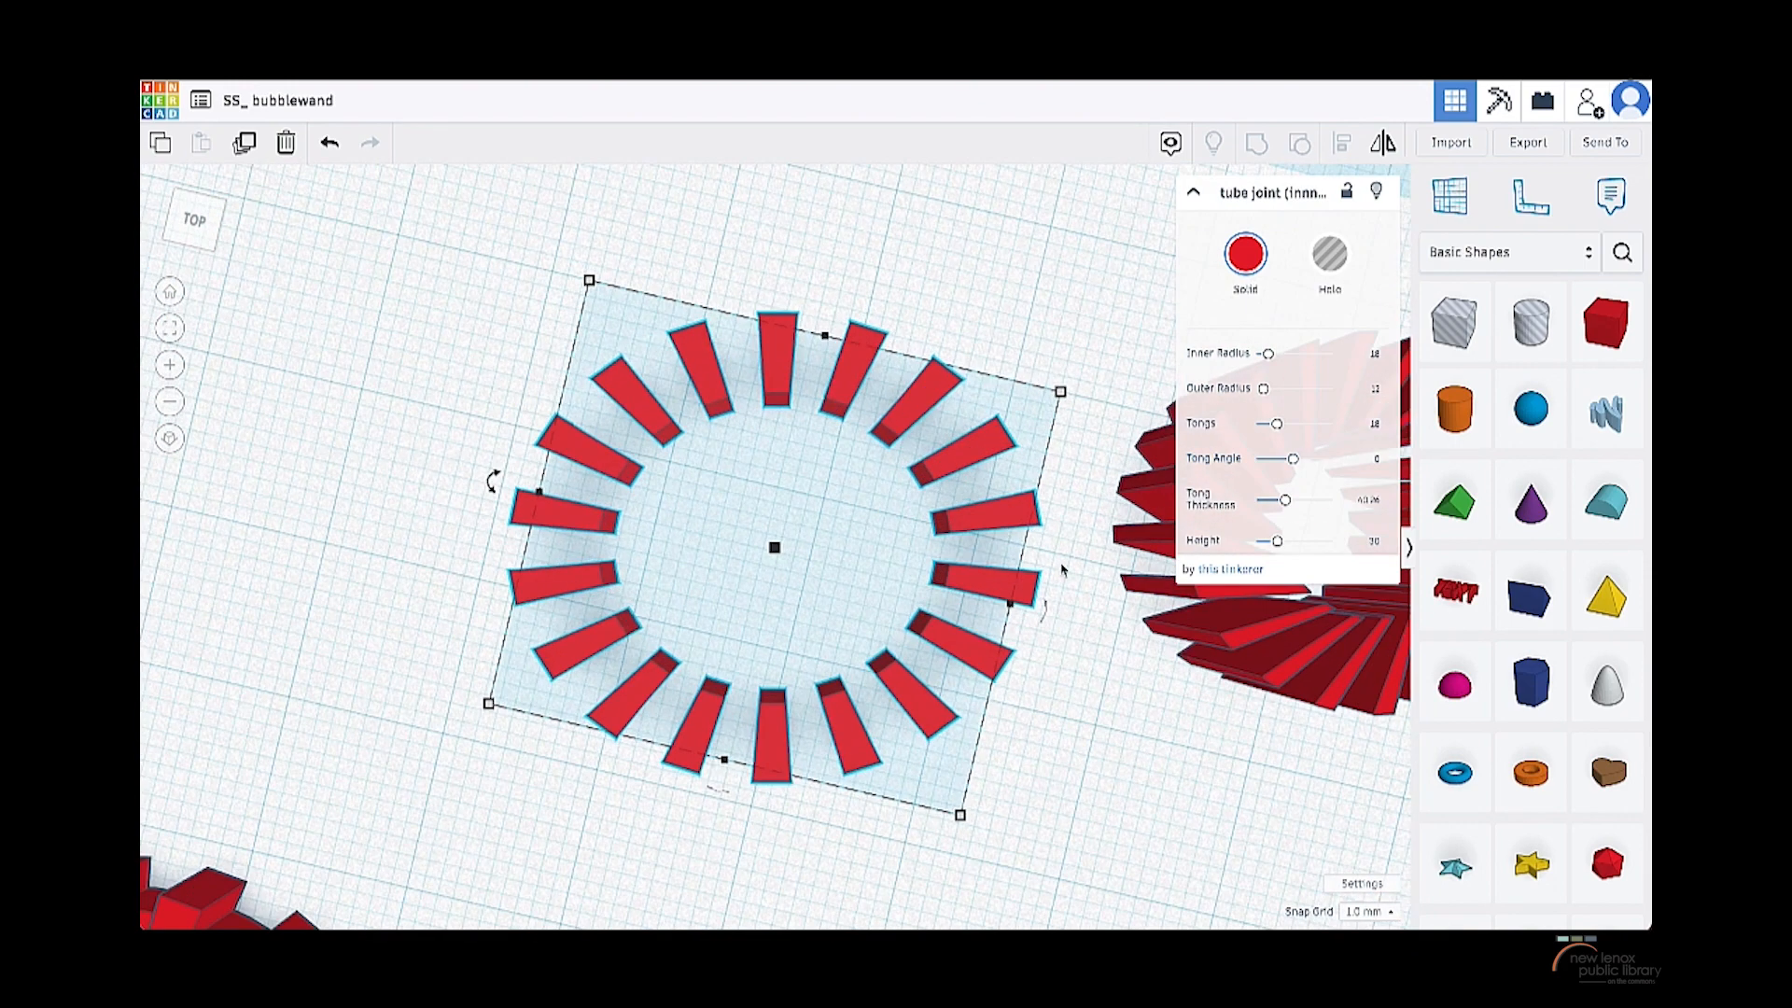
drag(1292, 458, 1244, 458)
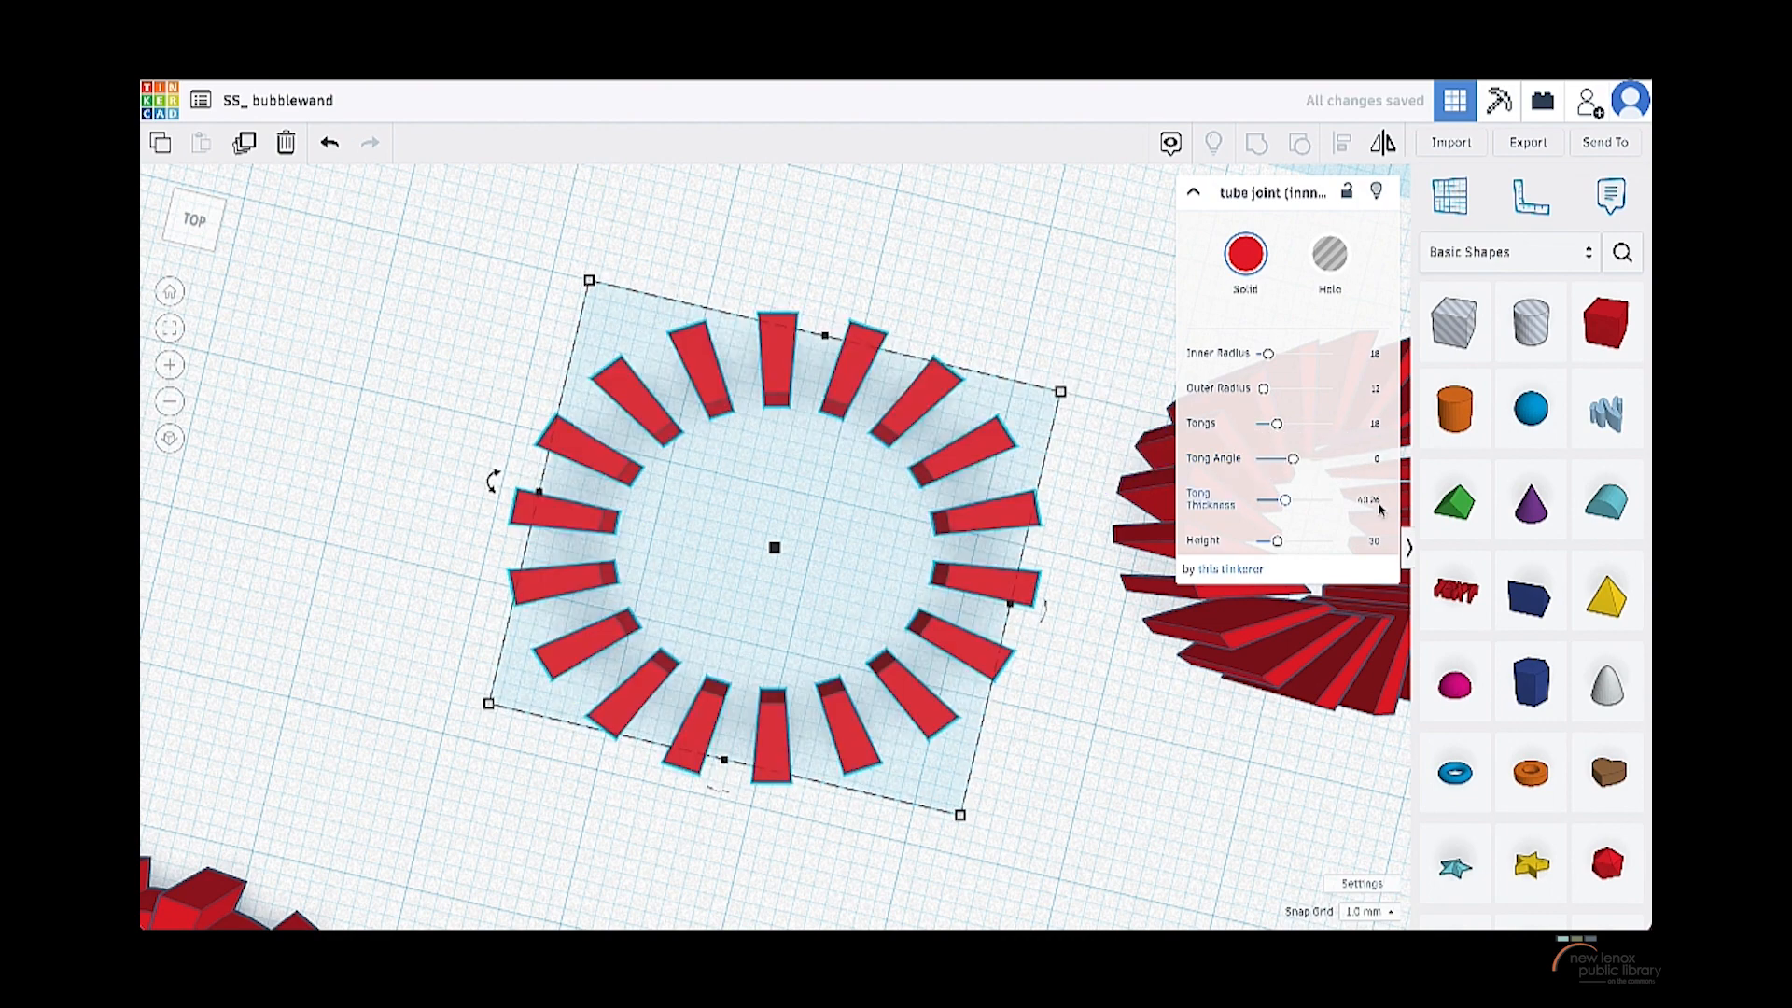
click(1378, 504)
text(40)
key(Return)
mouse_move(1270, 505)
mouse_down()
mouse_move(1352, 506)
mouse_move(1247, 508)
mouse_move(1305, 507)
mouse_up()
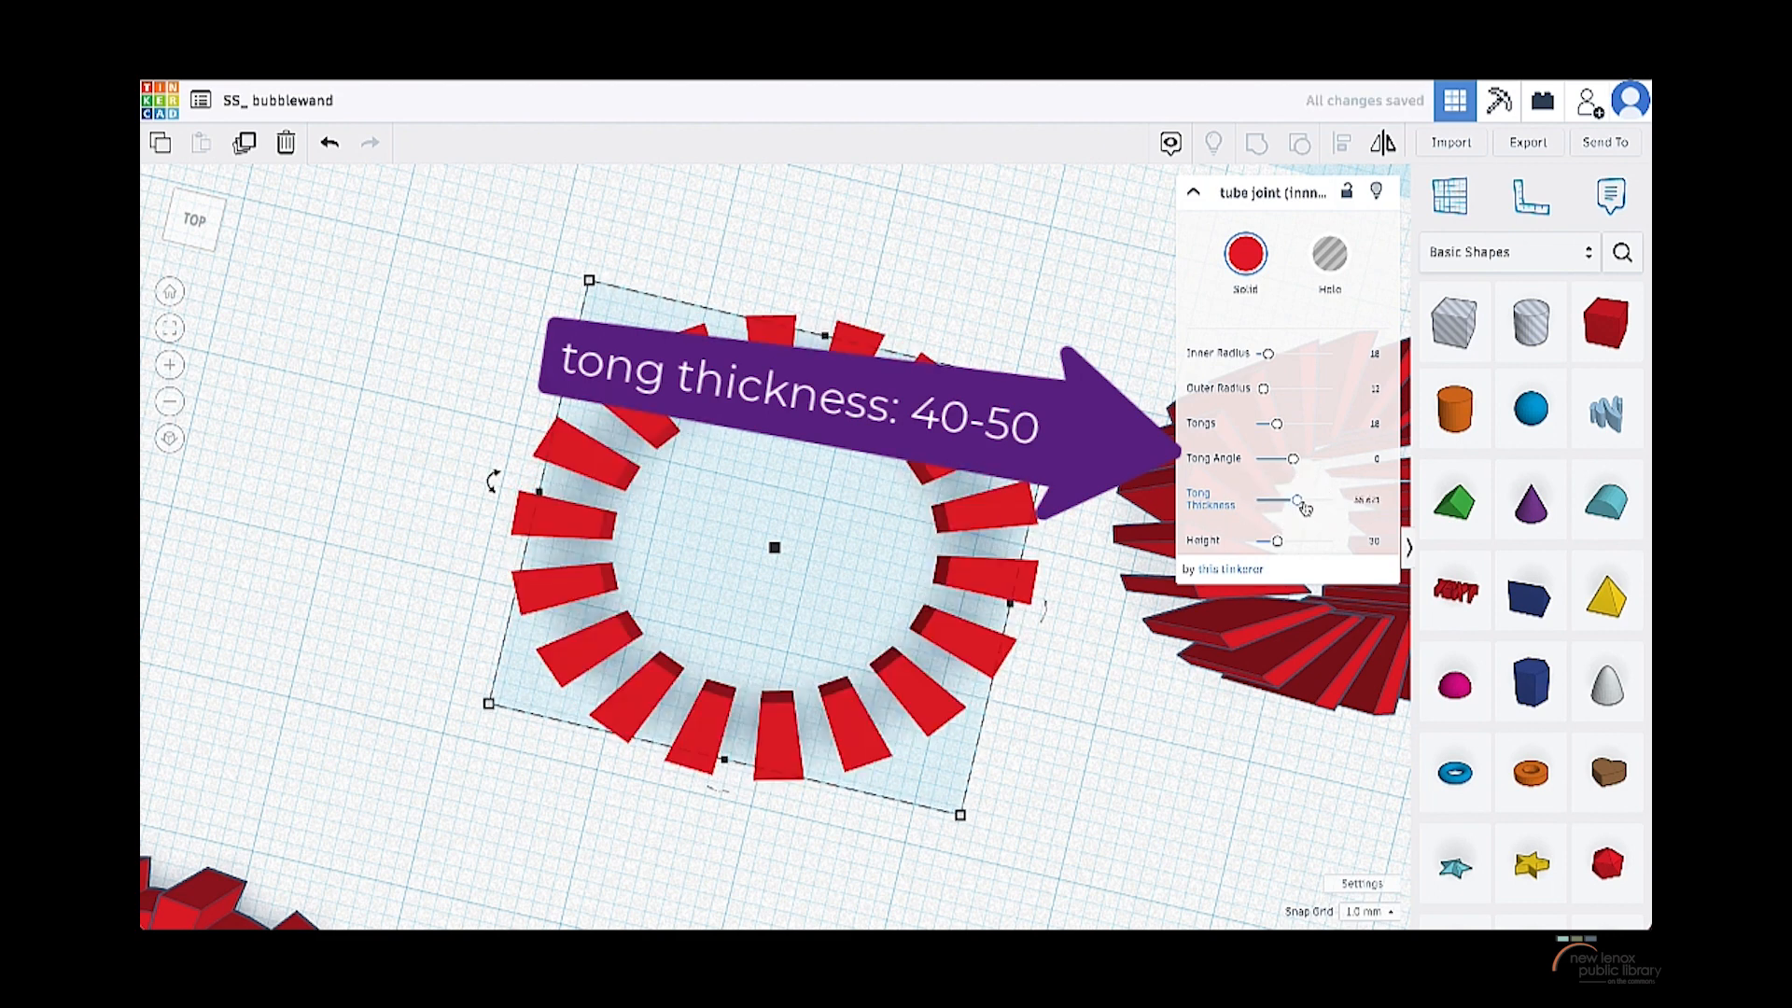
click(1365, 503)
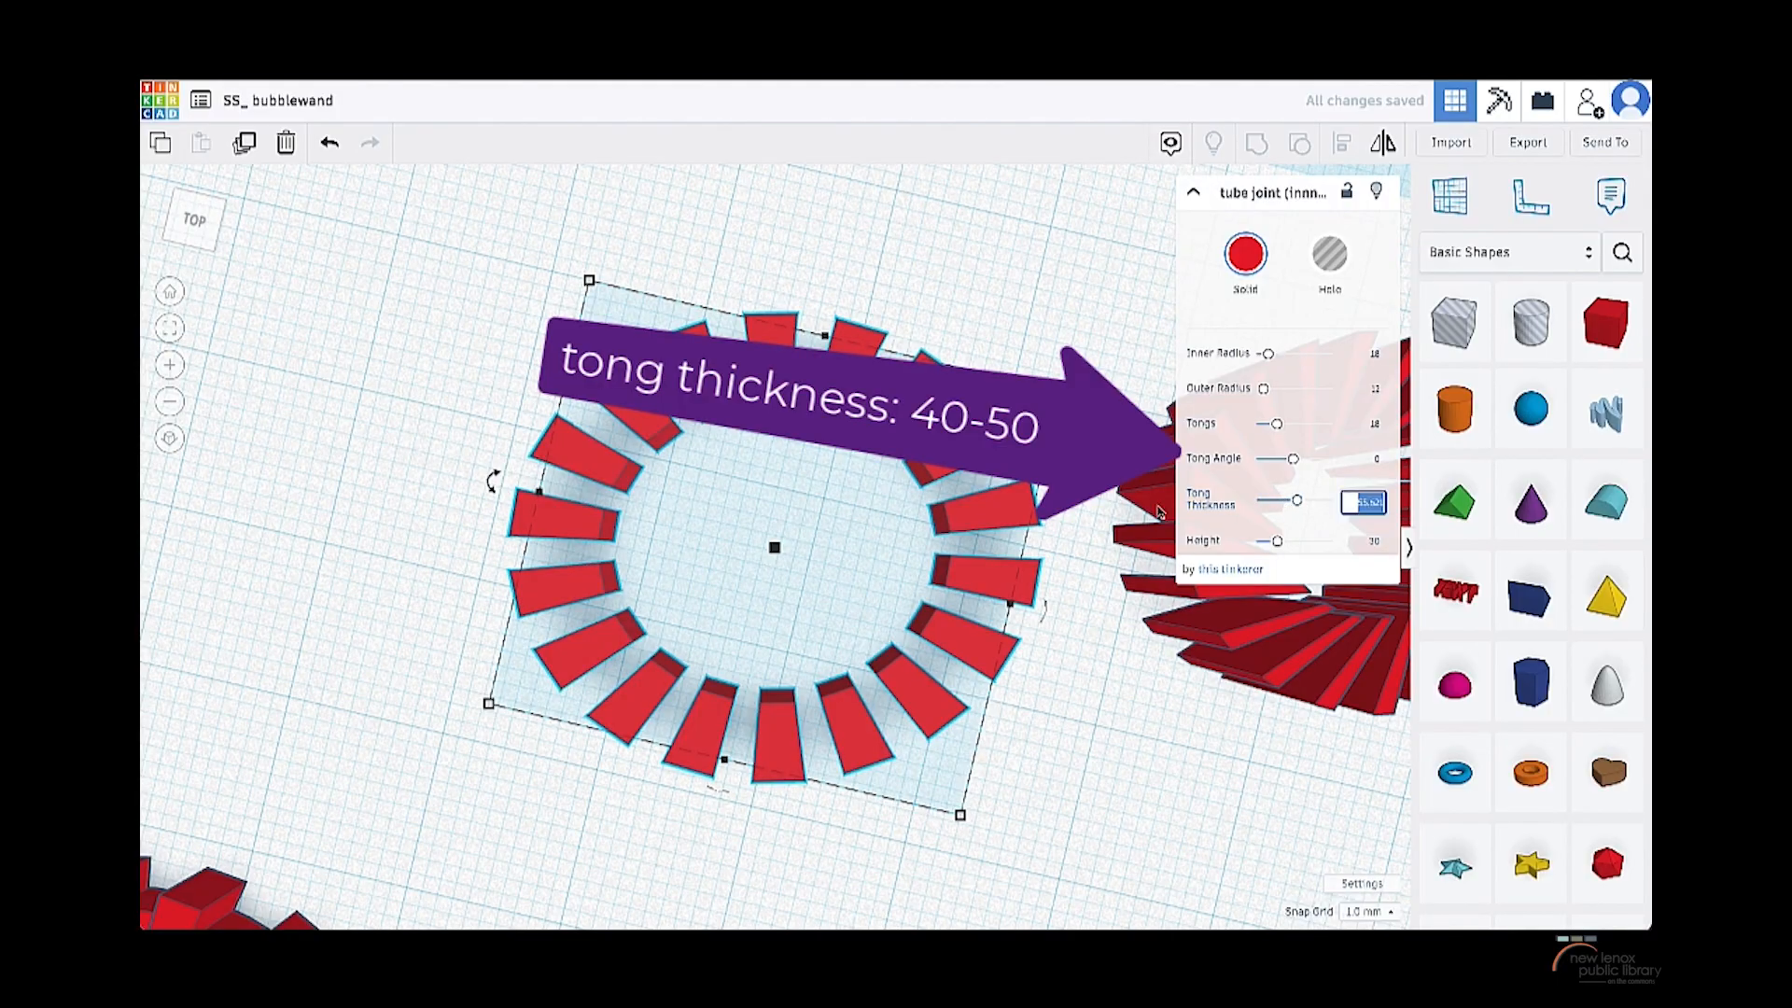
key(Return)
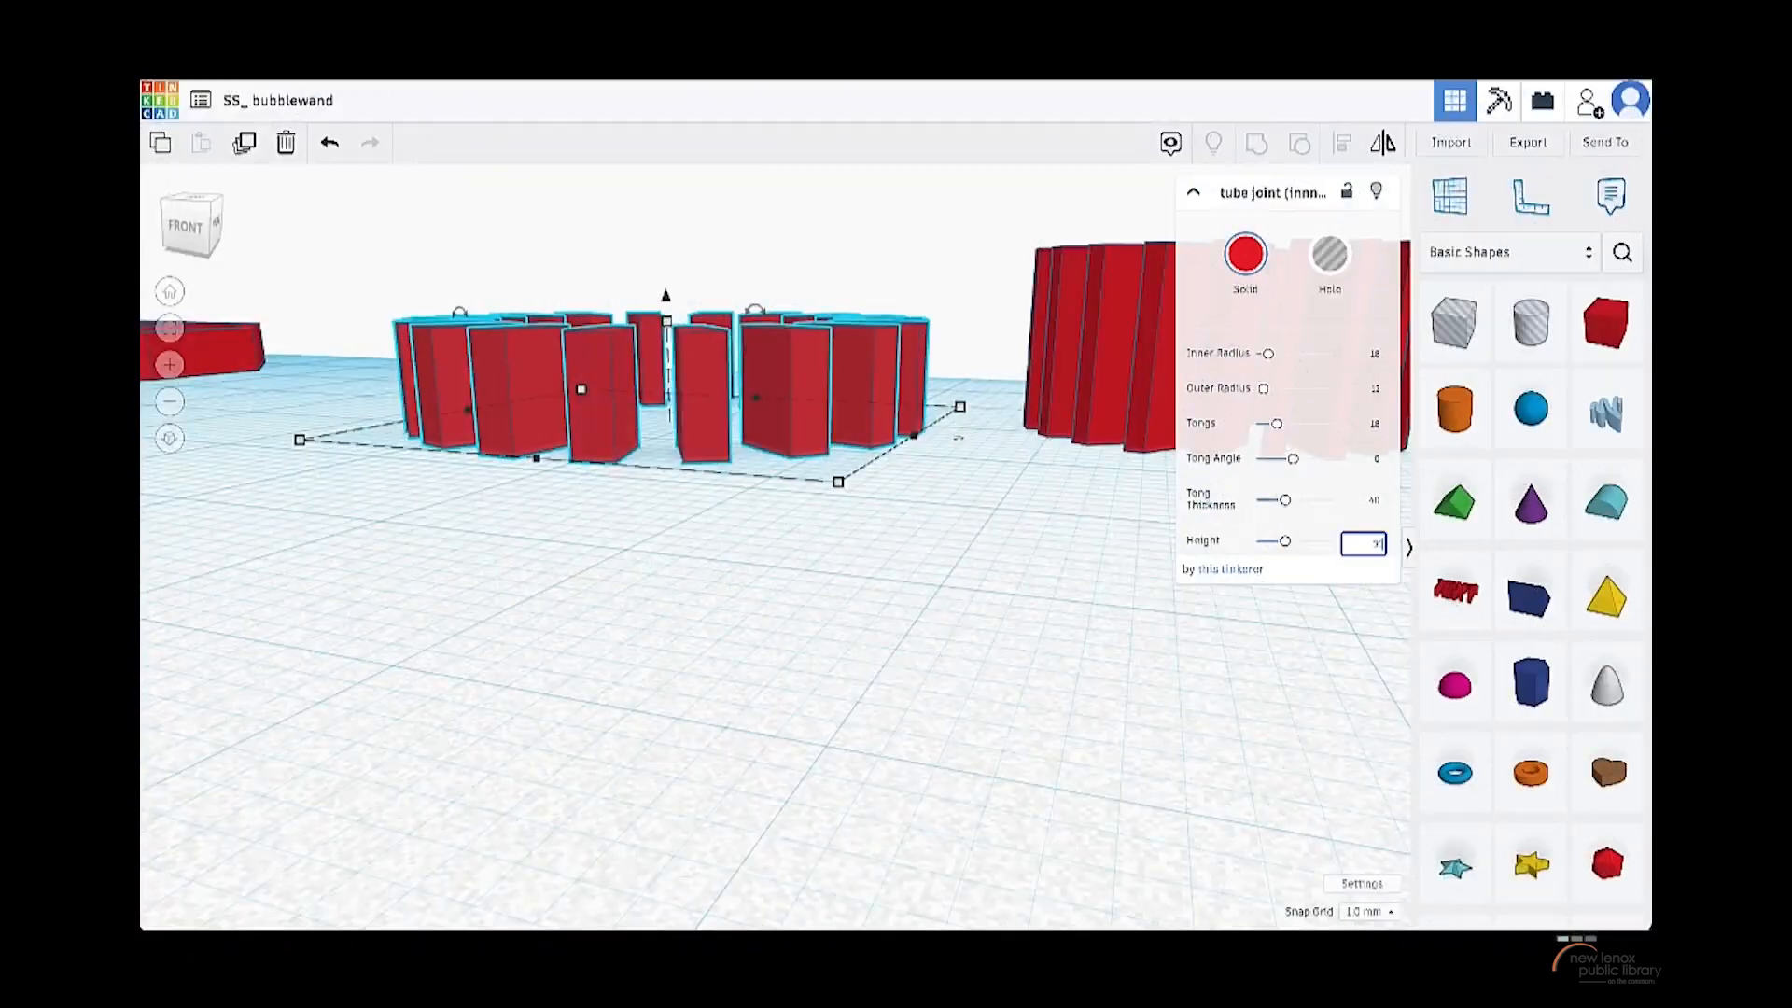
- Move one of the two overlapping toothed red rings off the wand into the open space beside it
scroll(956, 504, down, 5)
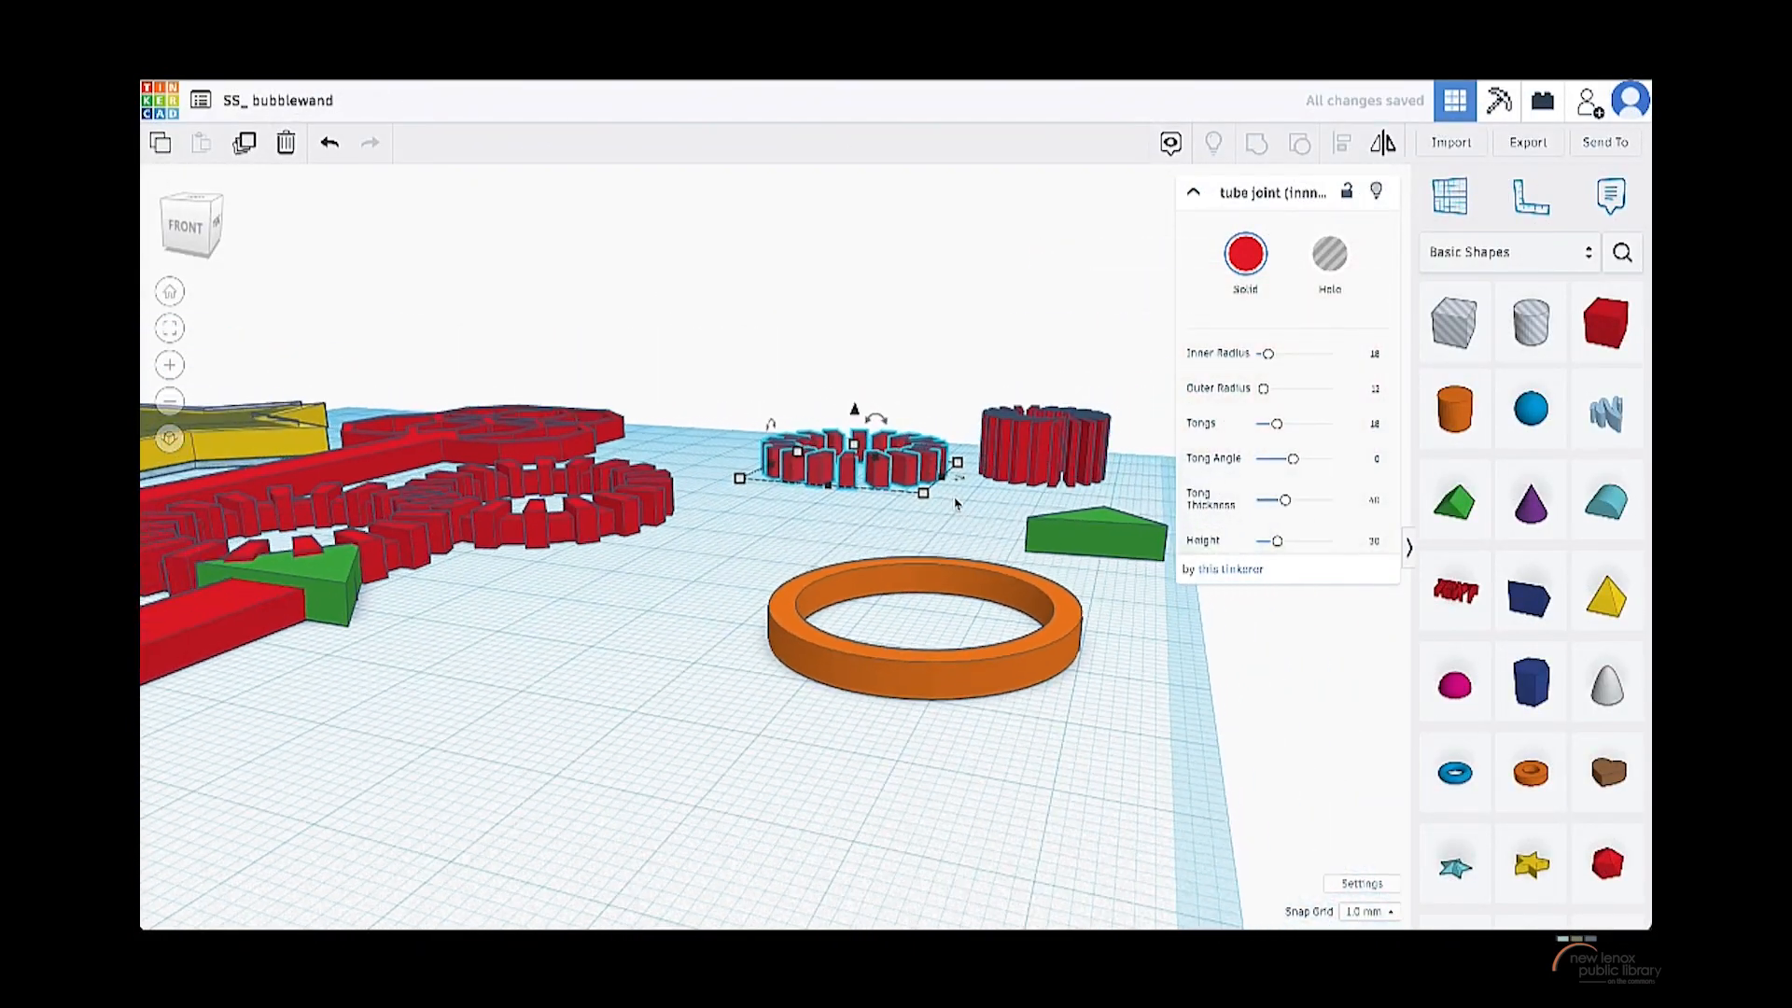
click(553, 518)
scroll(554, 519, up, 4)
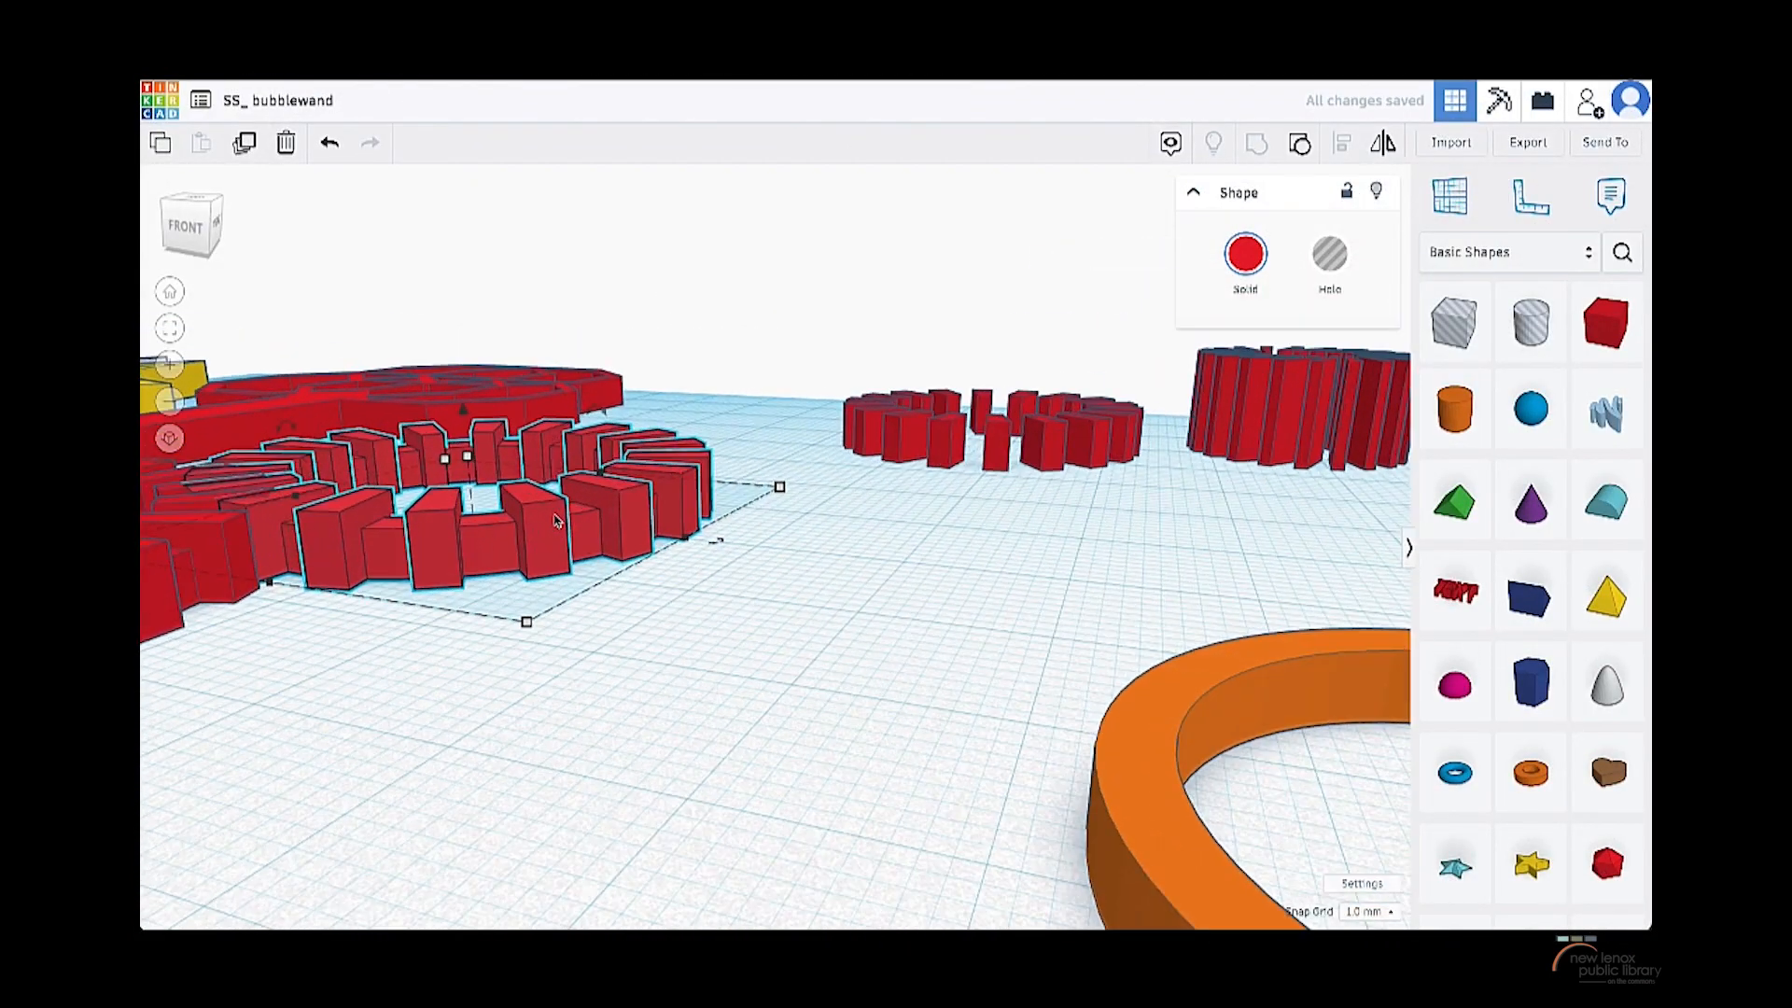
right_drag(554, 520, 500, 660)
scroll(527, 525, down, 6)
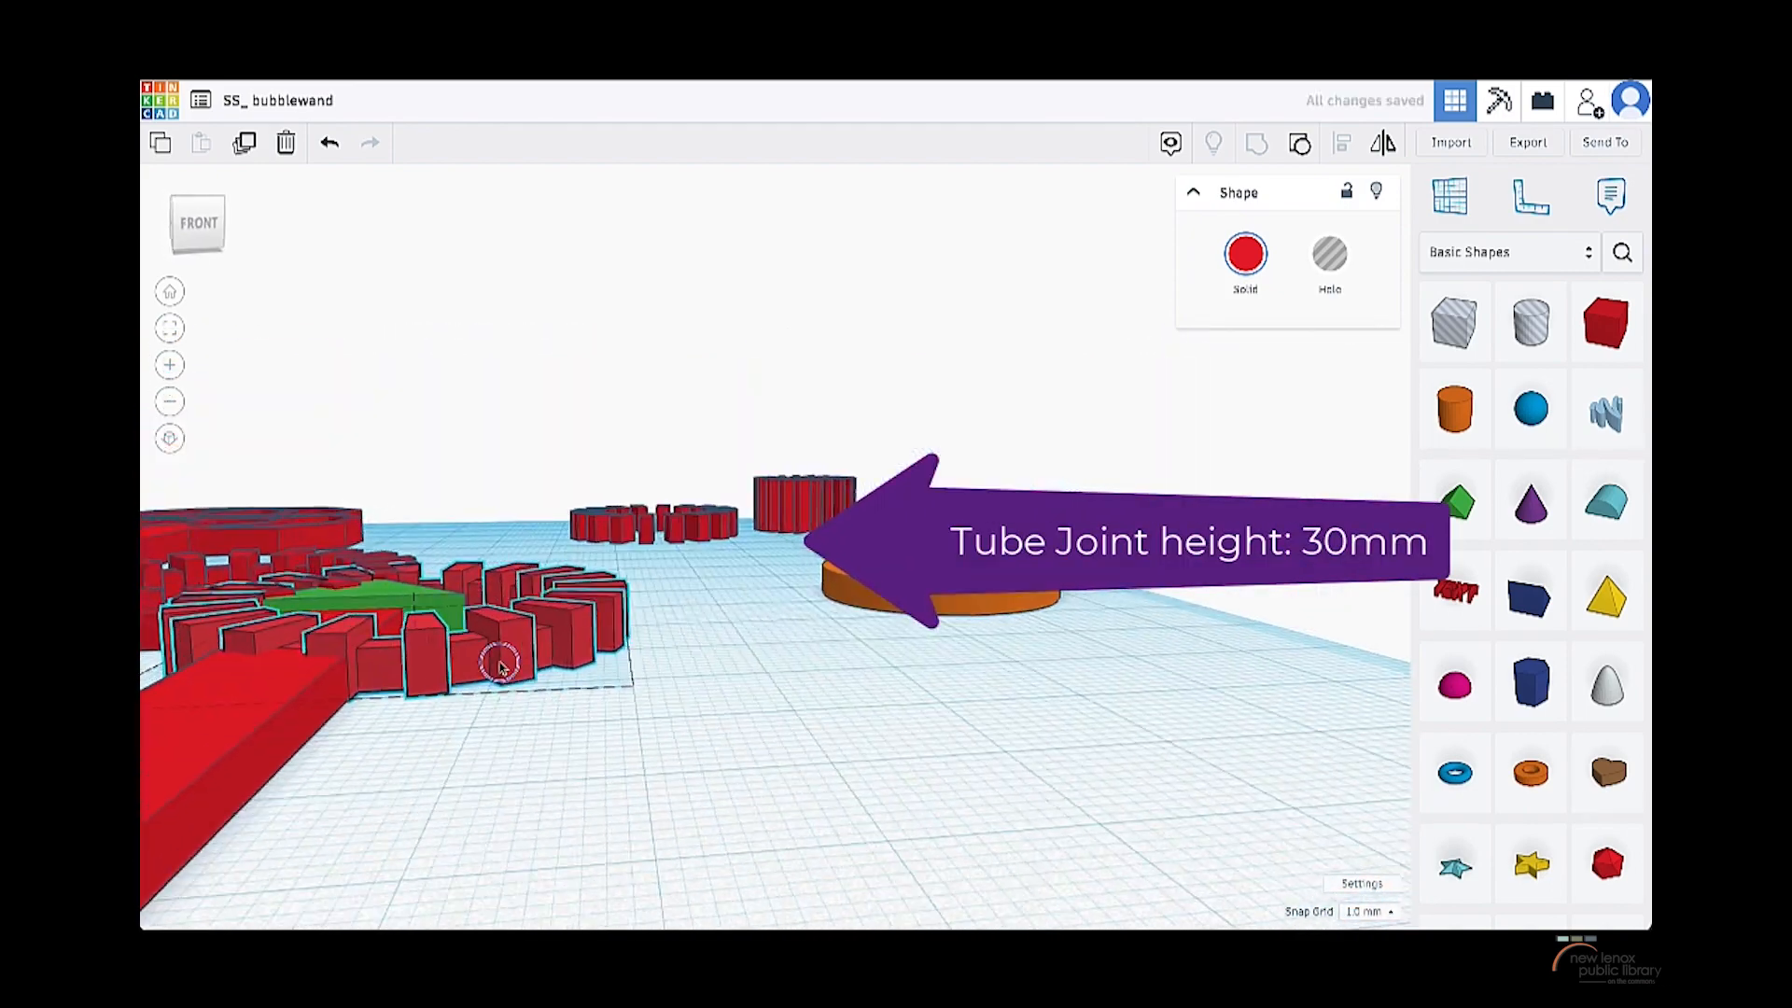
drag(500, 660, 514, 663)
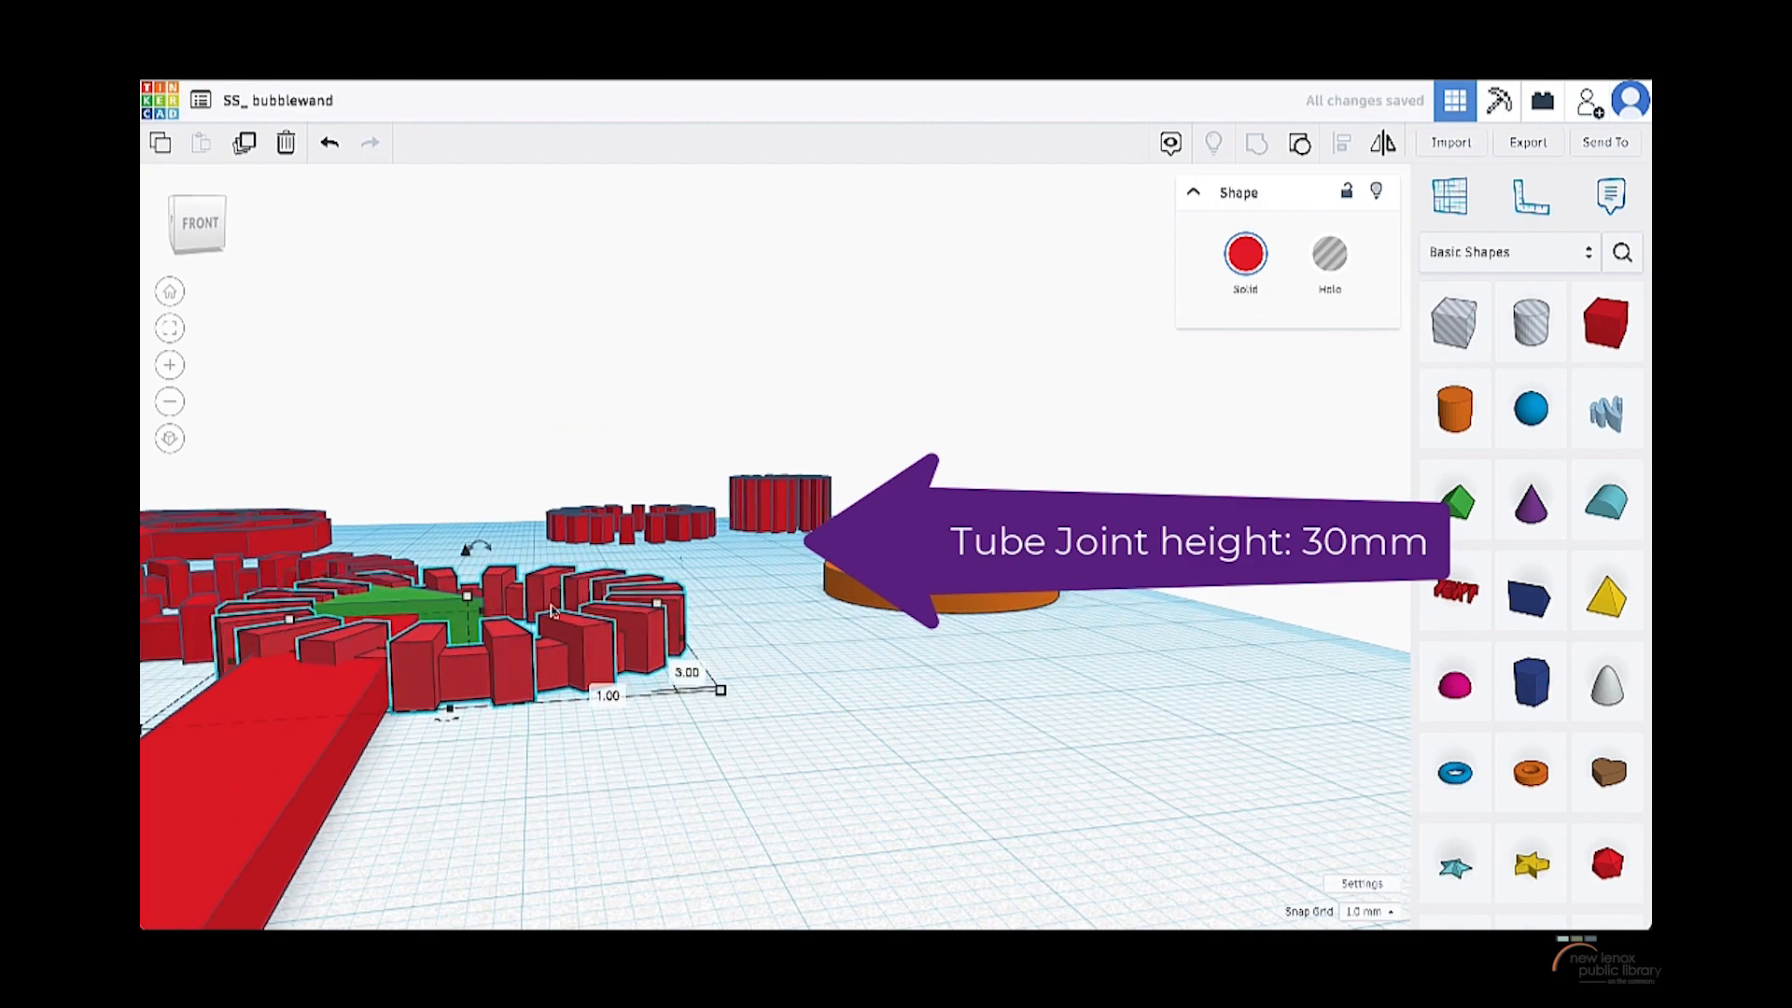
right_drag(664, 537, 654, 586)
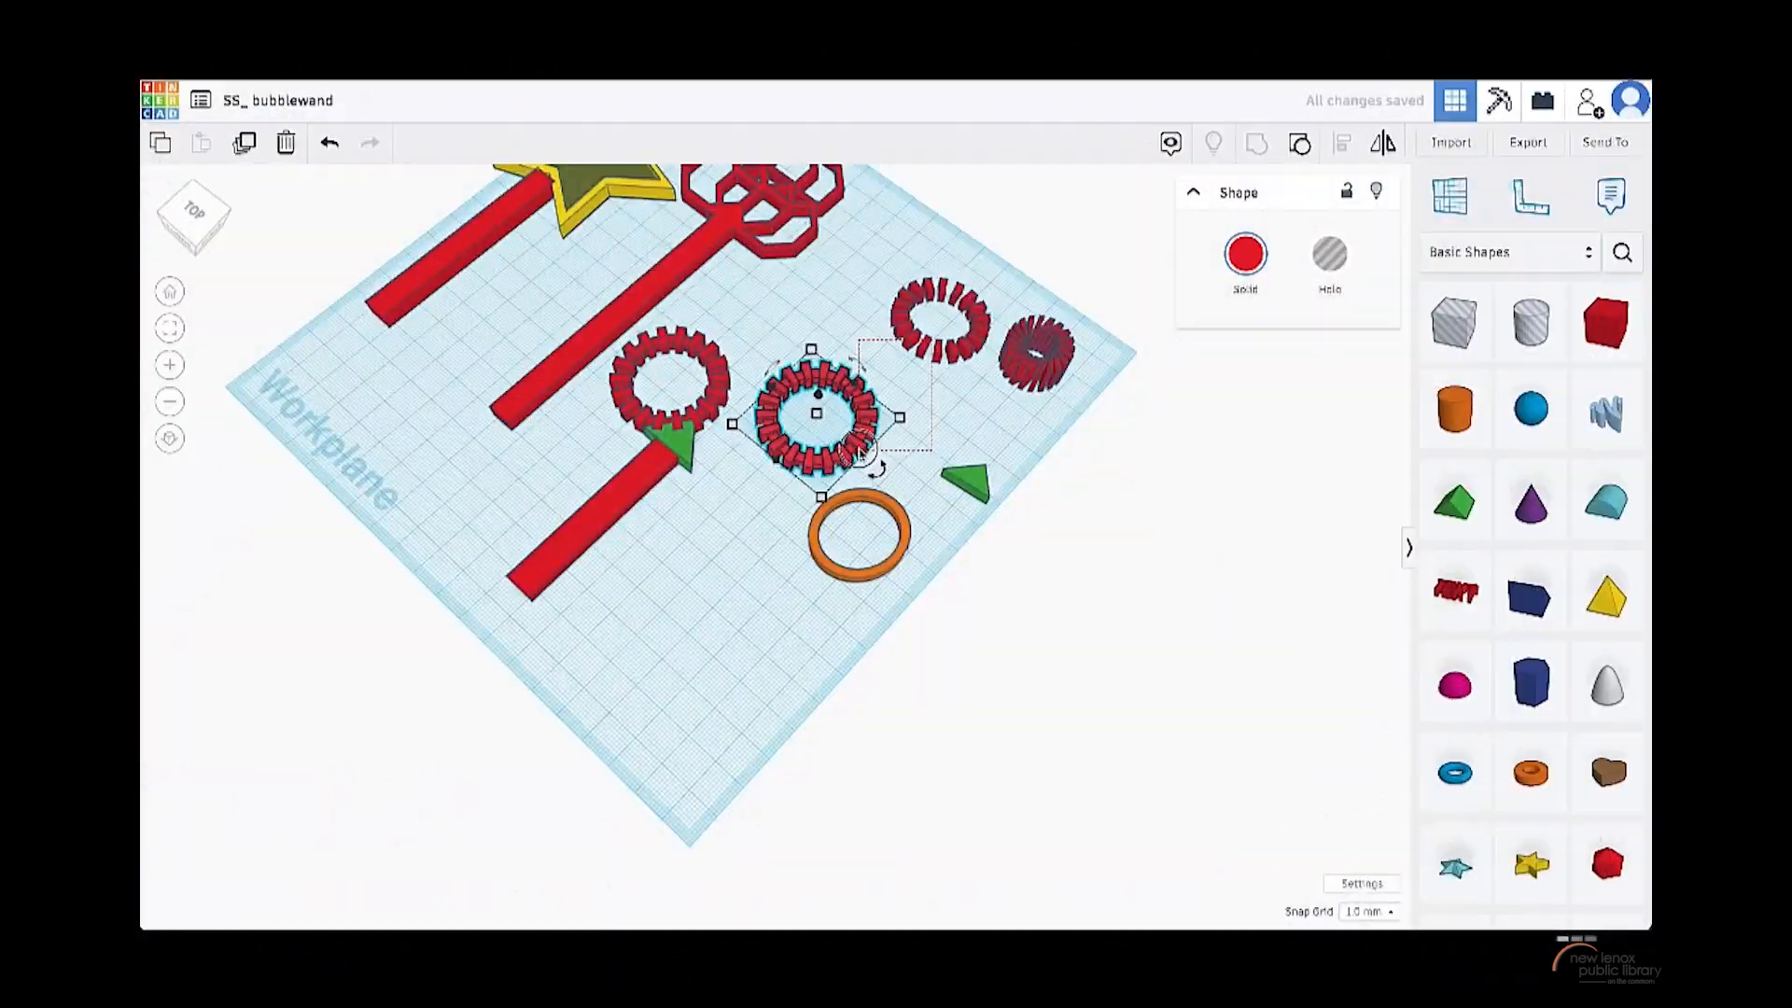
- Move the tube joint with separated tongs to the empty workplane area beside the end of the toothed wand's handle
click(927, 364)
drag(943, 357, 693, 744)
scroll(690, 653, up, 5)
key(ctrl+z)
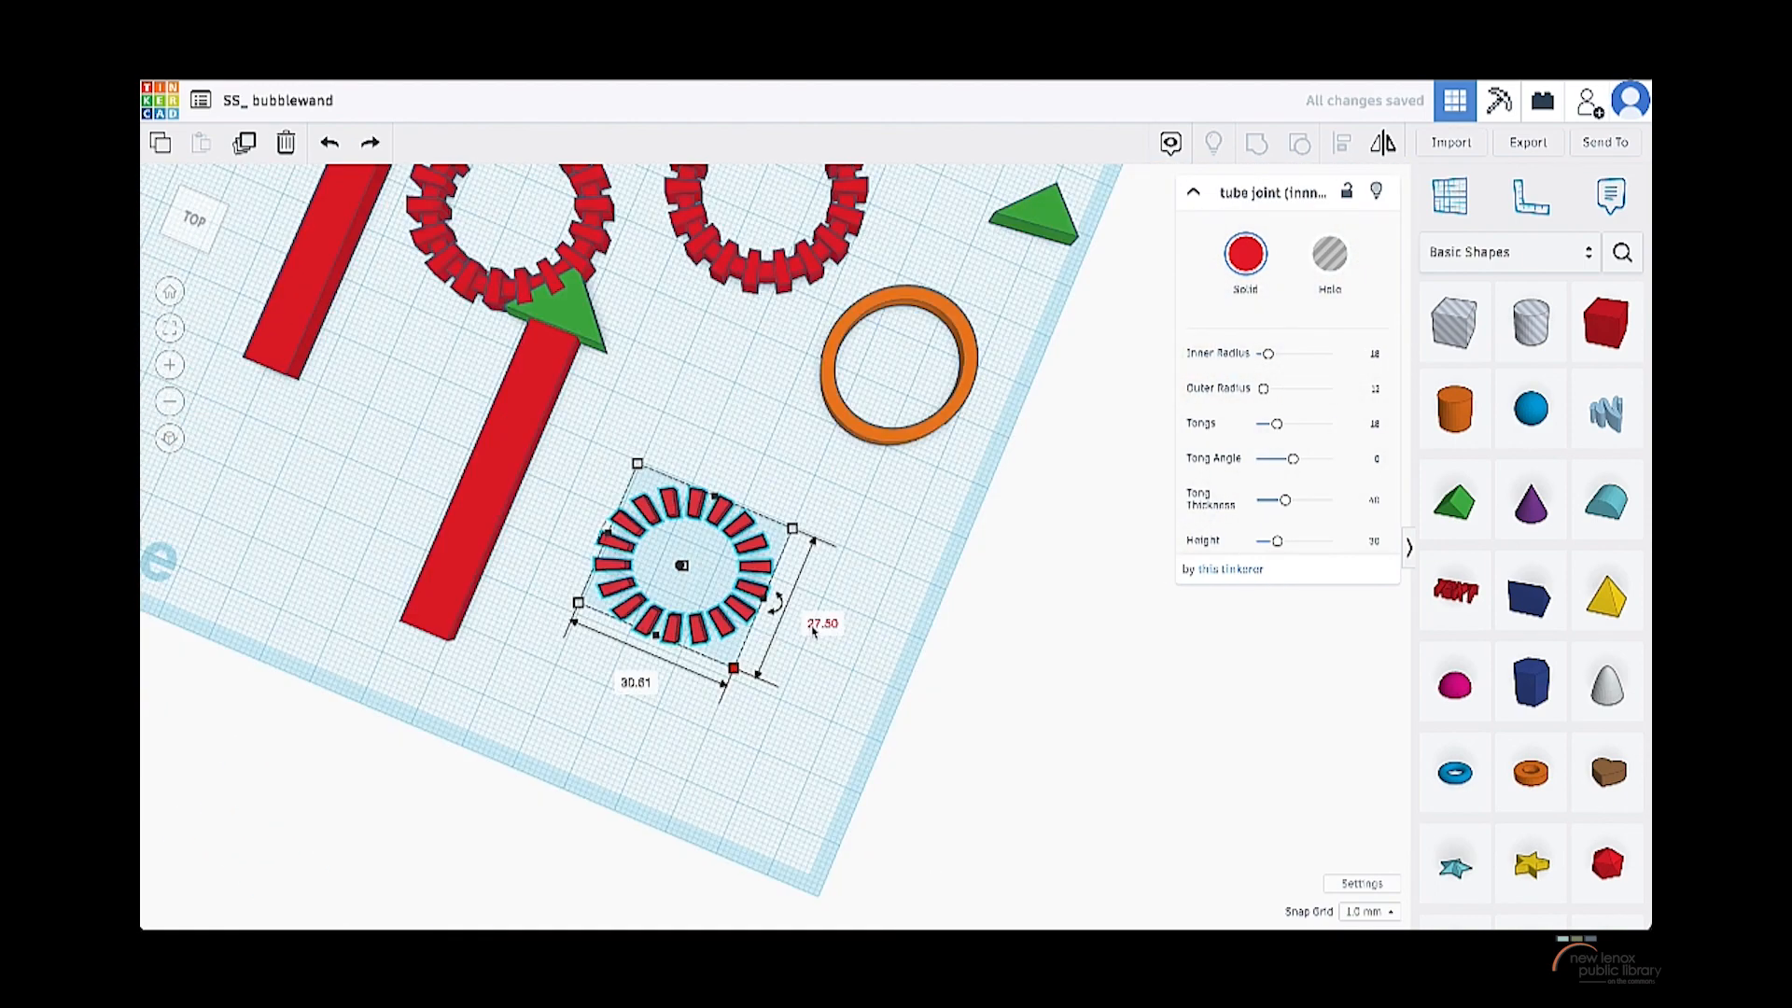
- Resize the moved tube joint's footprint to 30 by 30 mm
click(821, 622)
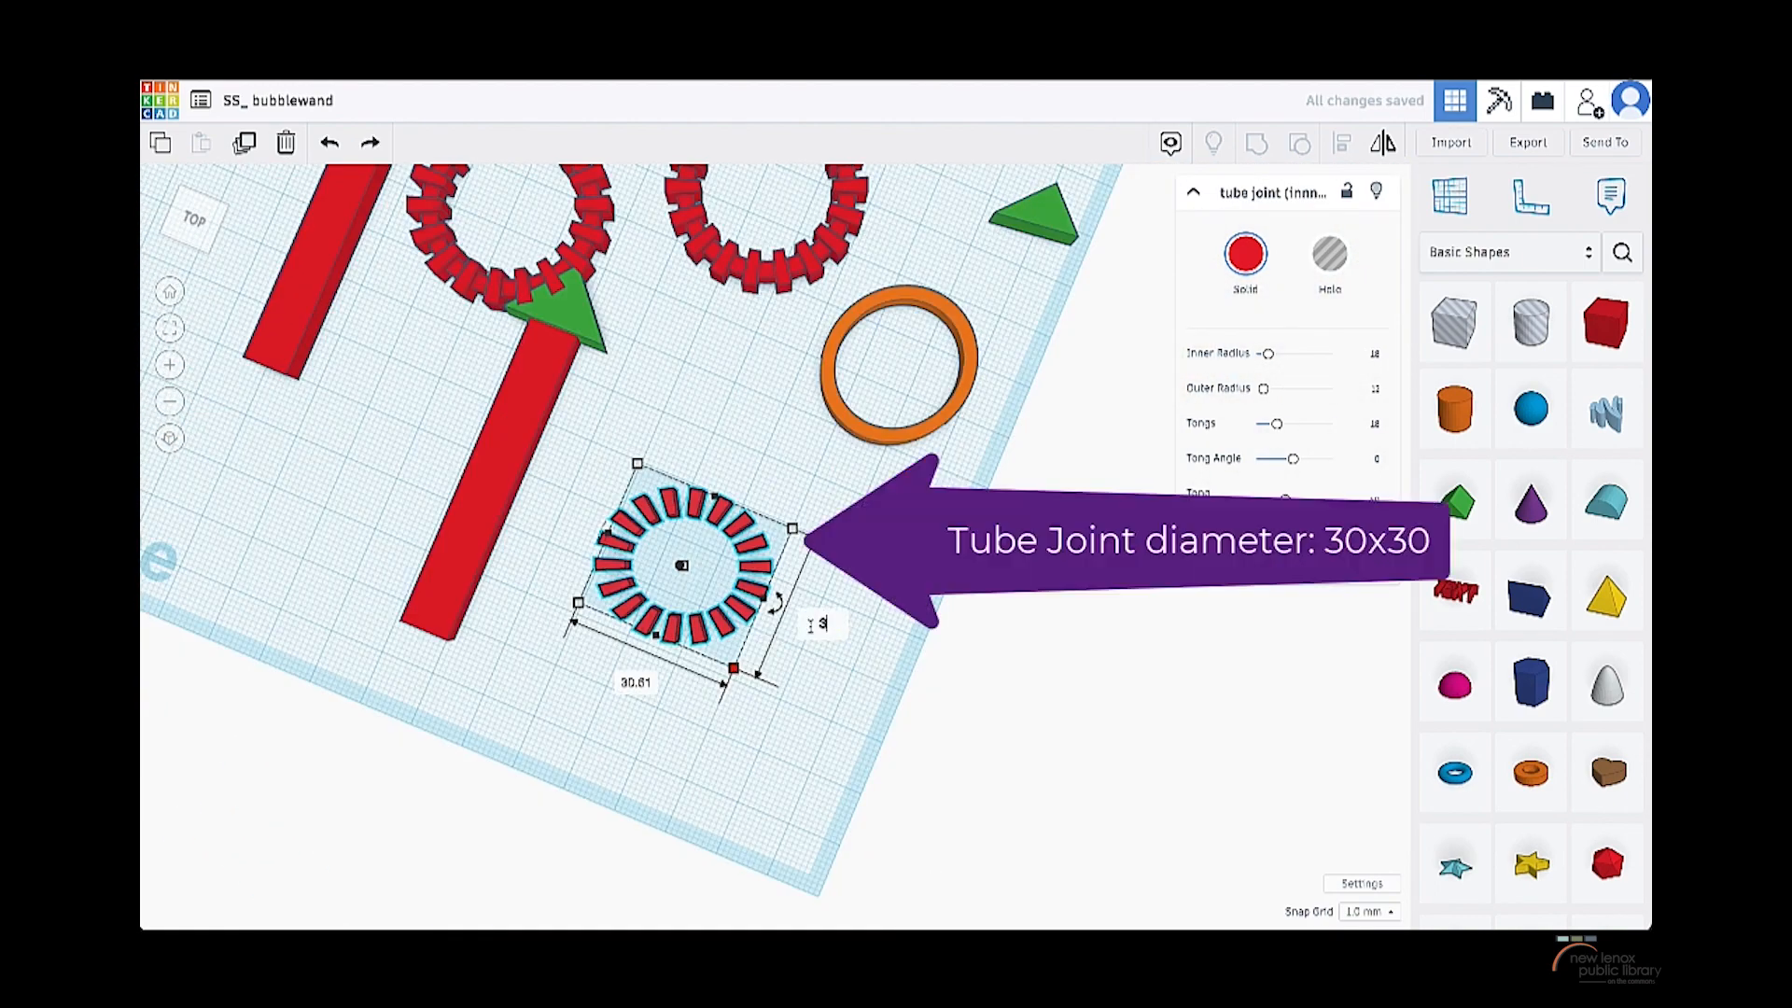
text(30)
key(Return)
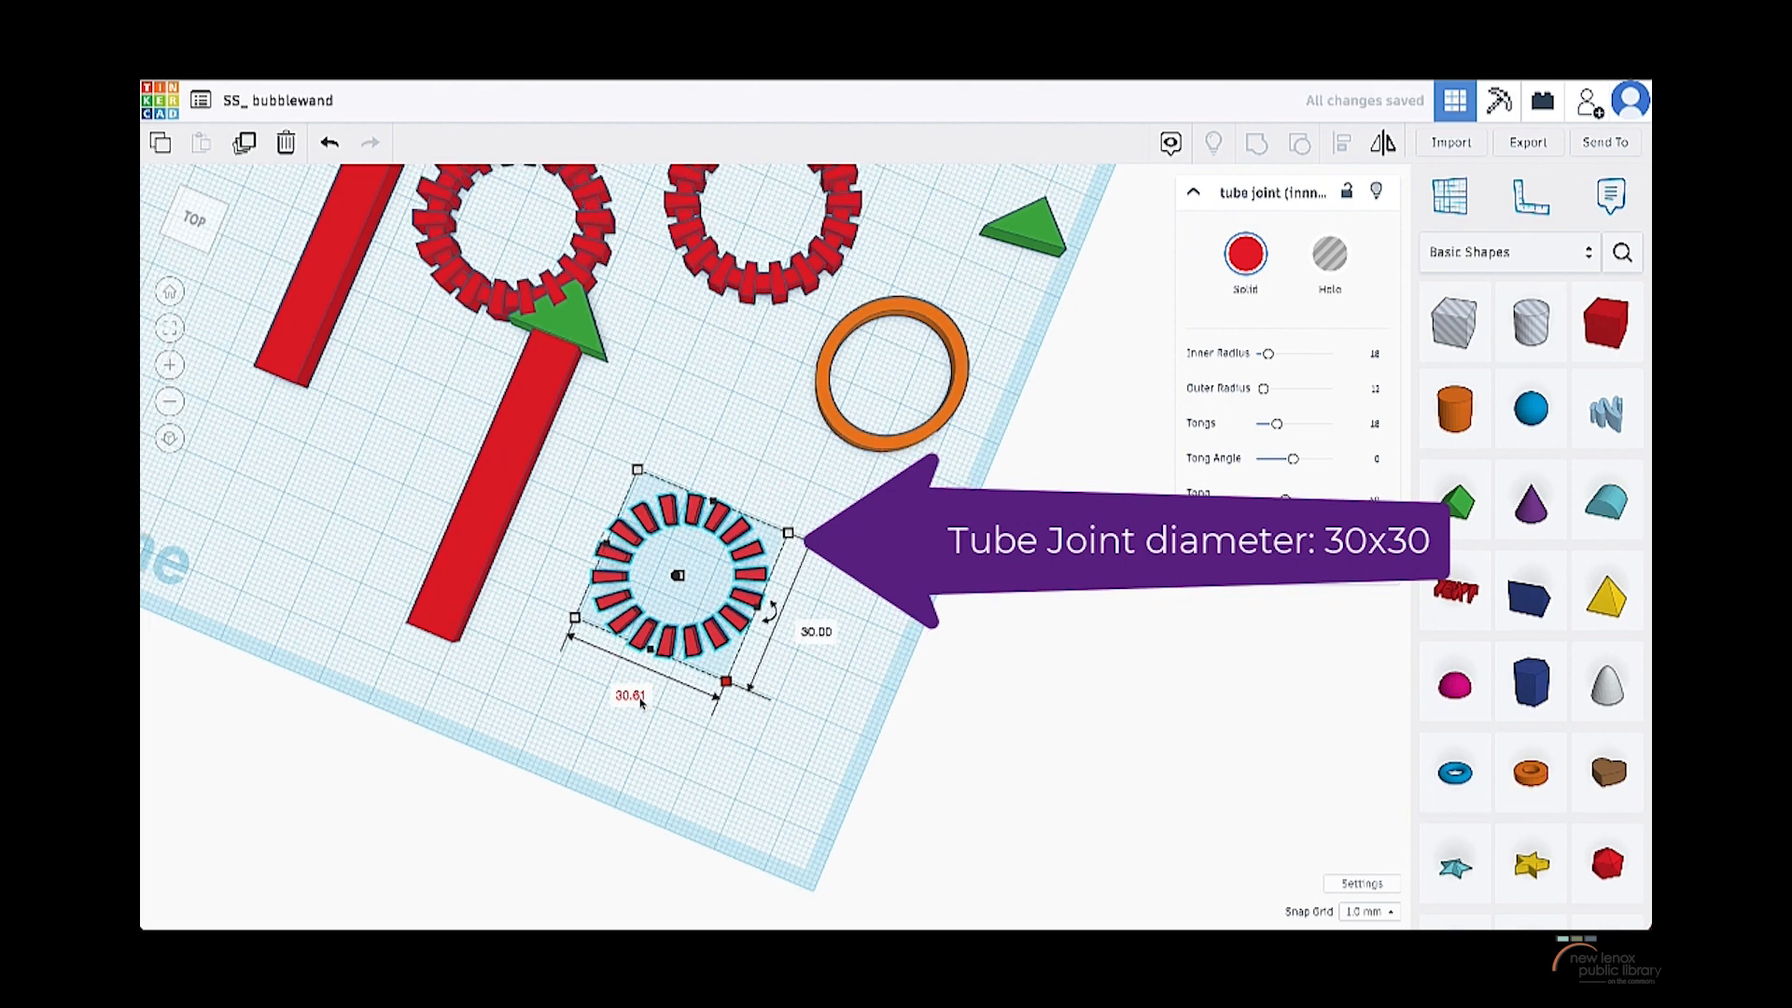
click(700, 714)
click(719, 646)
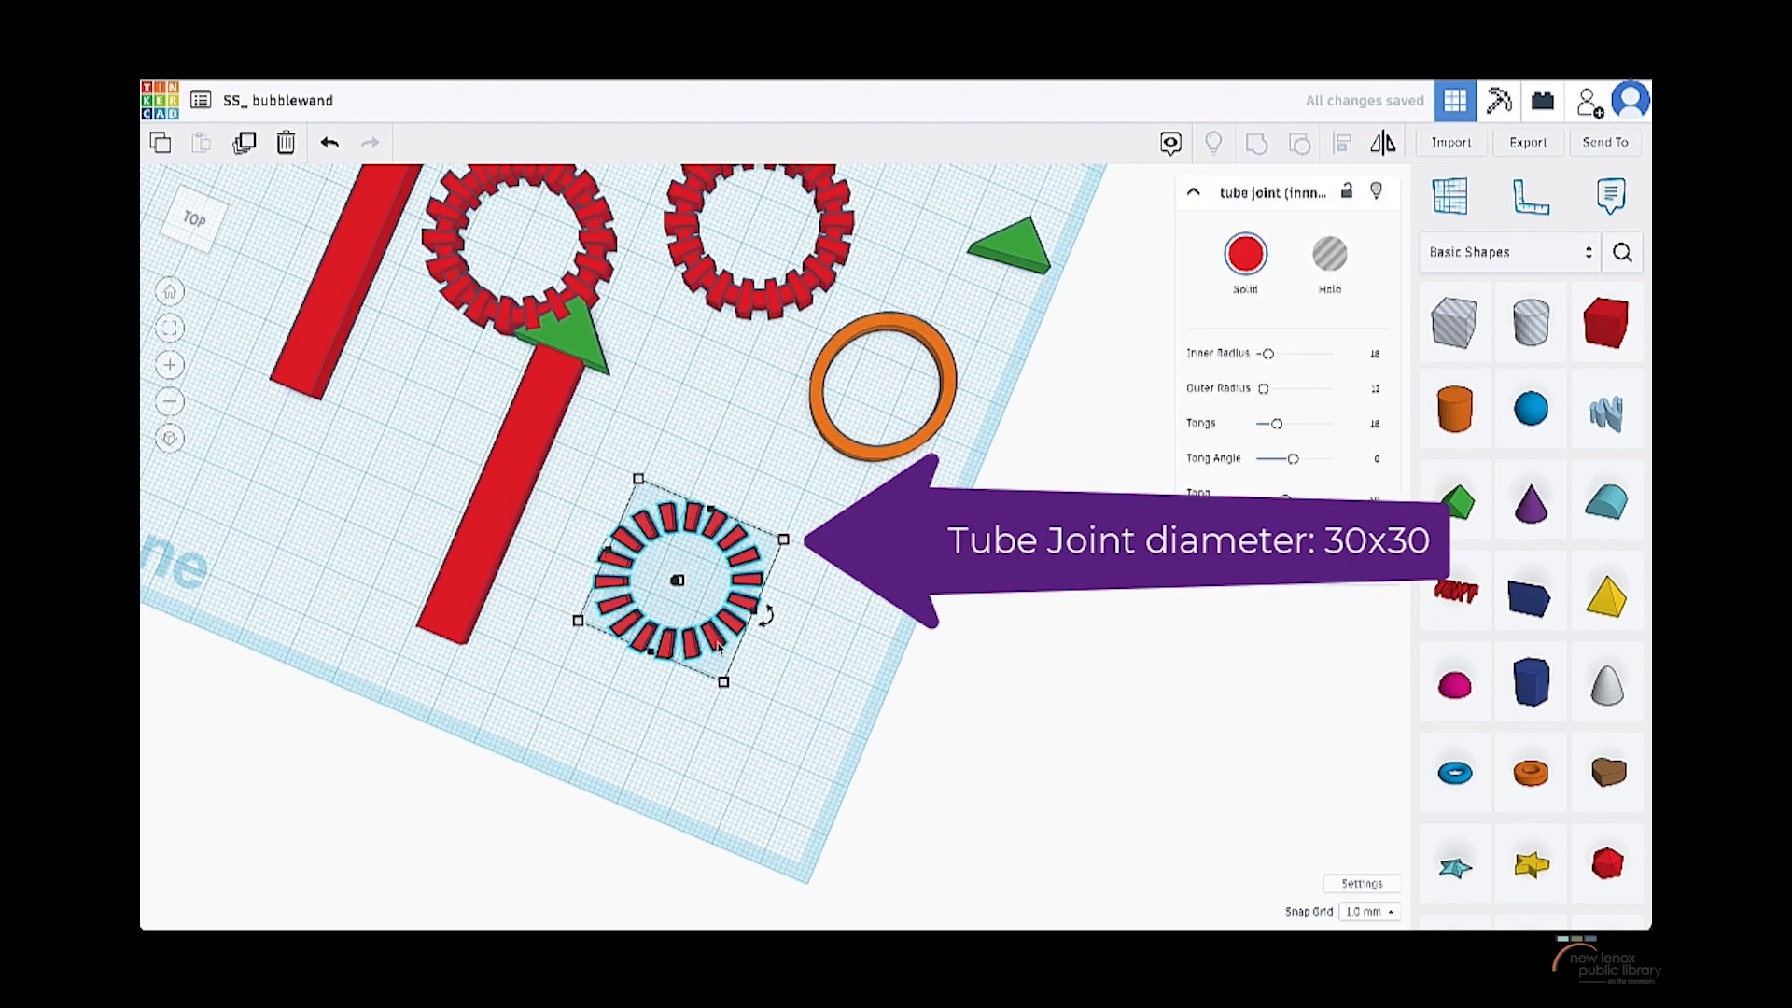
mouse_move(723, 682)
click(631, 698)
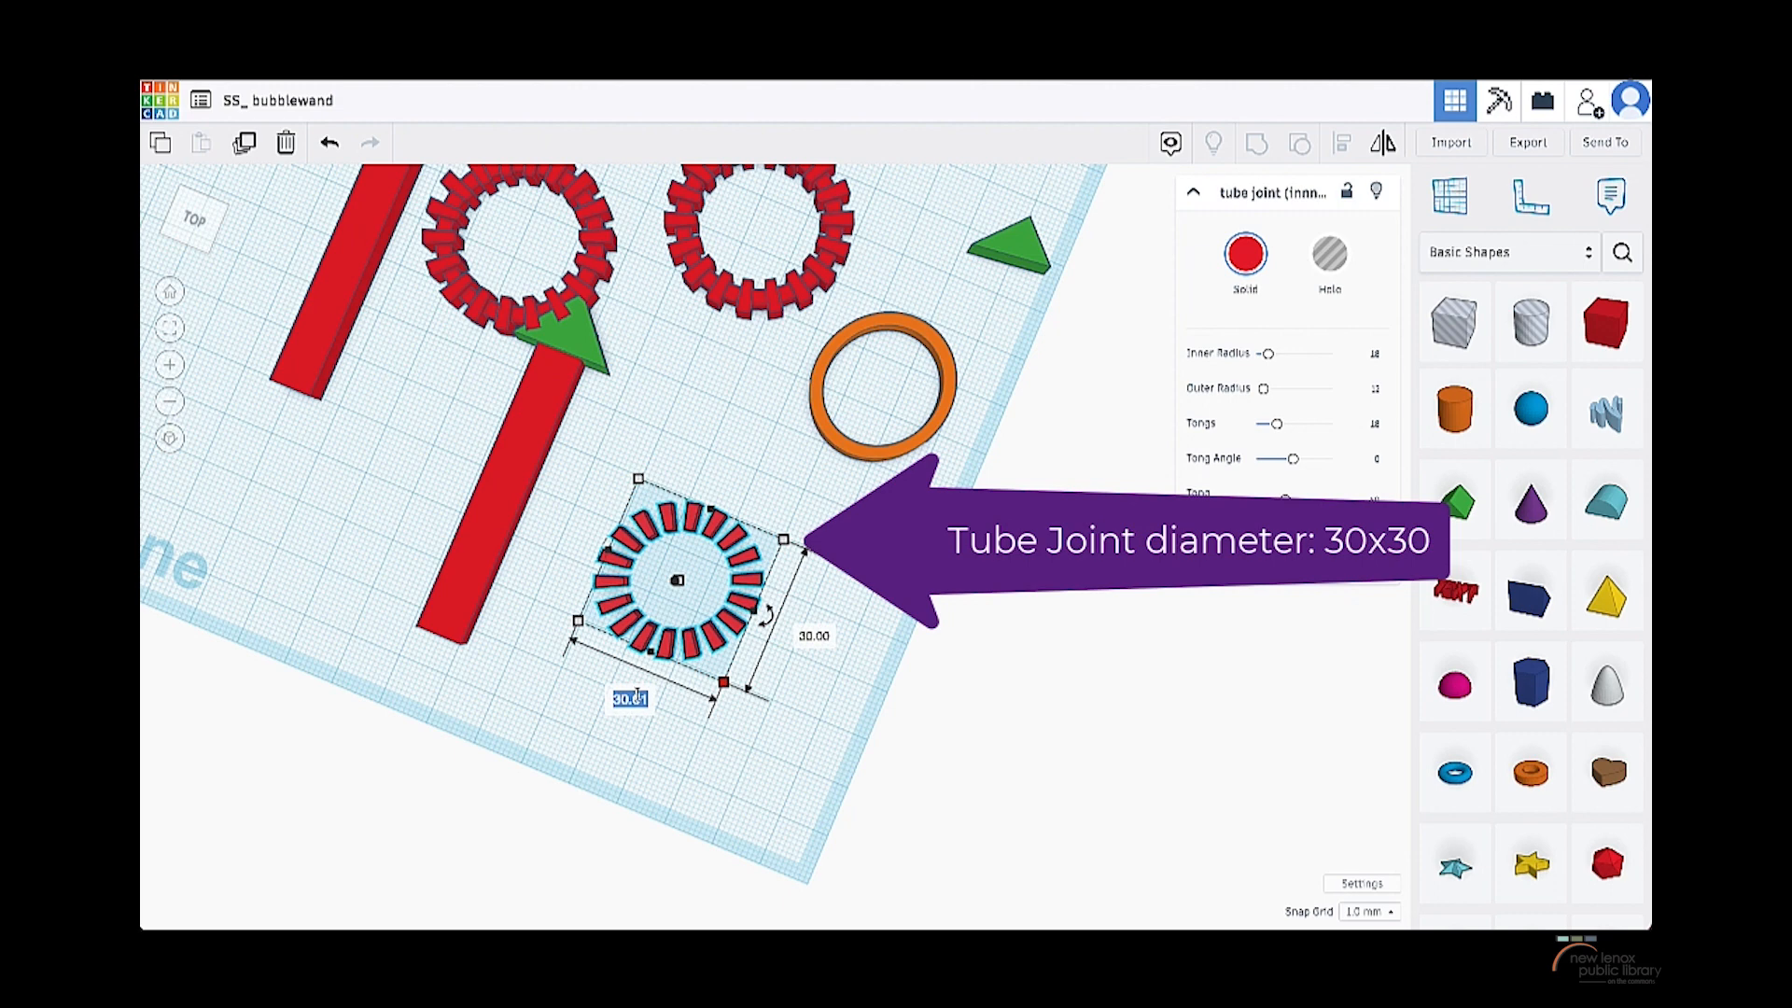
text(30)
key(Return)
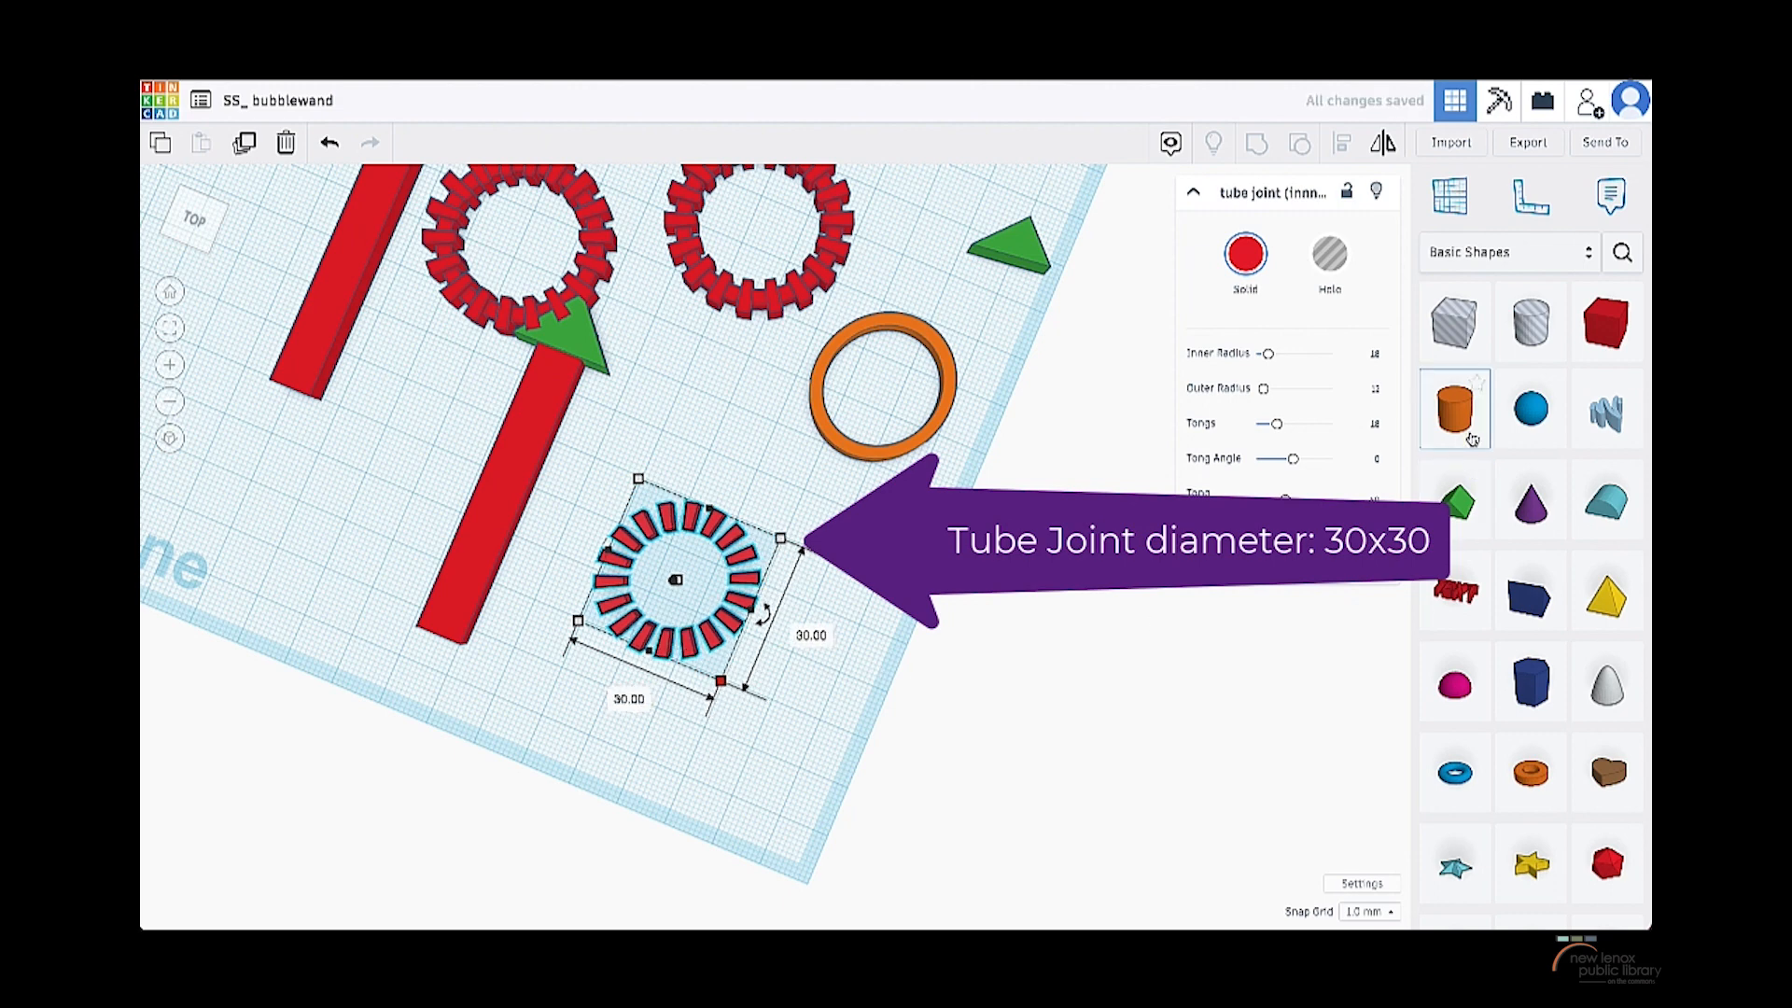
- Add a Tube shape at the center of the resized tube joint
scroll(1530, 588, down, 1)
click(1532, 696)
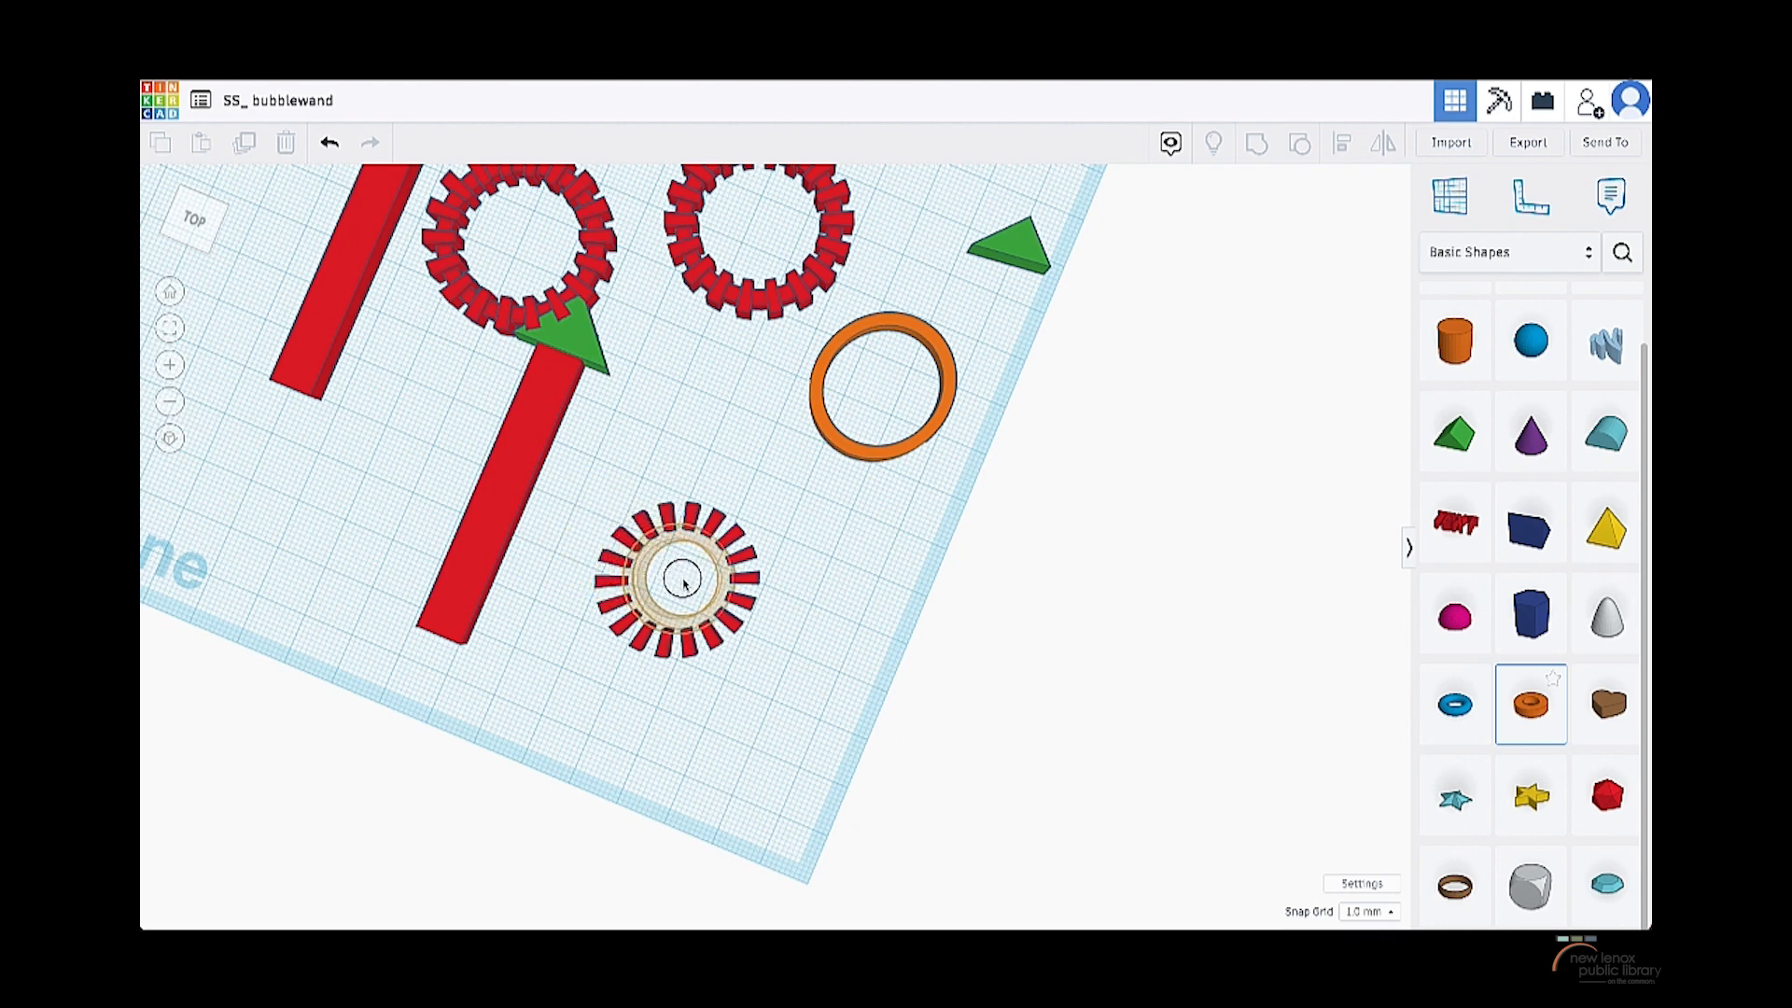
click(676, 578)
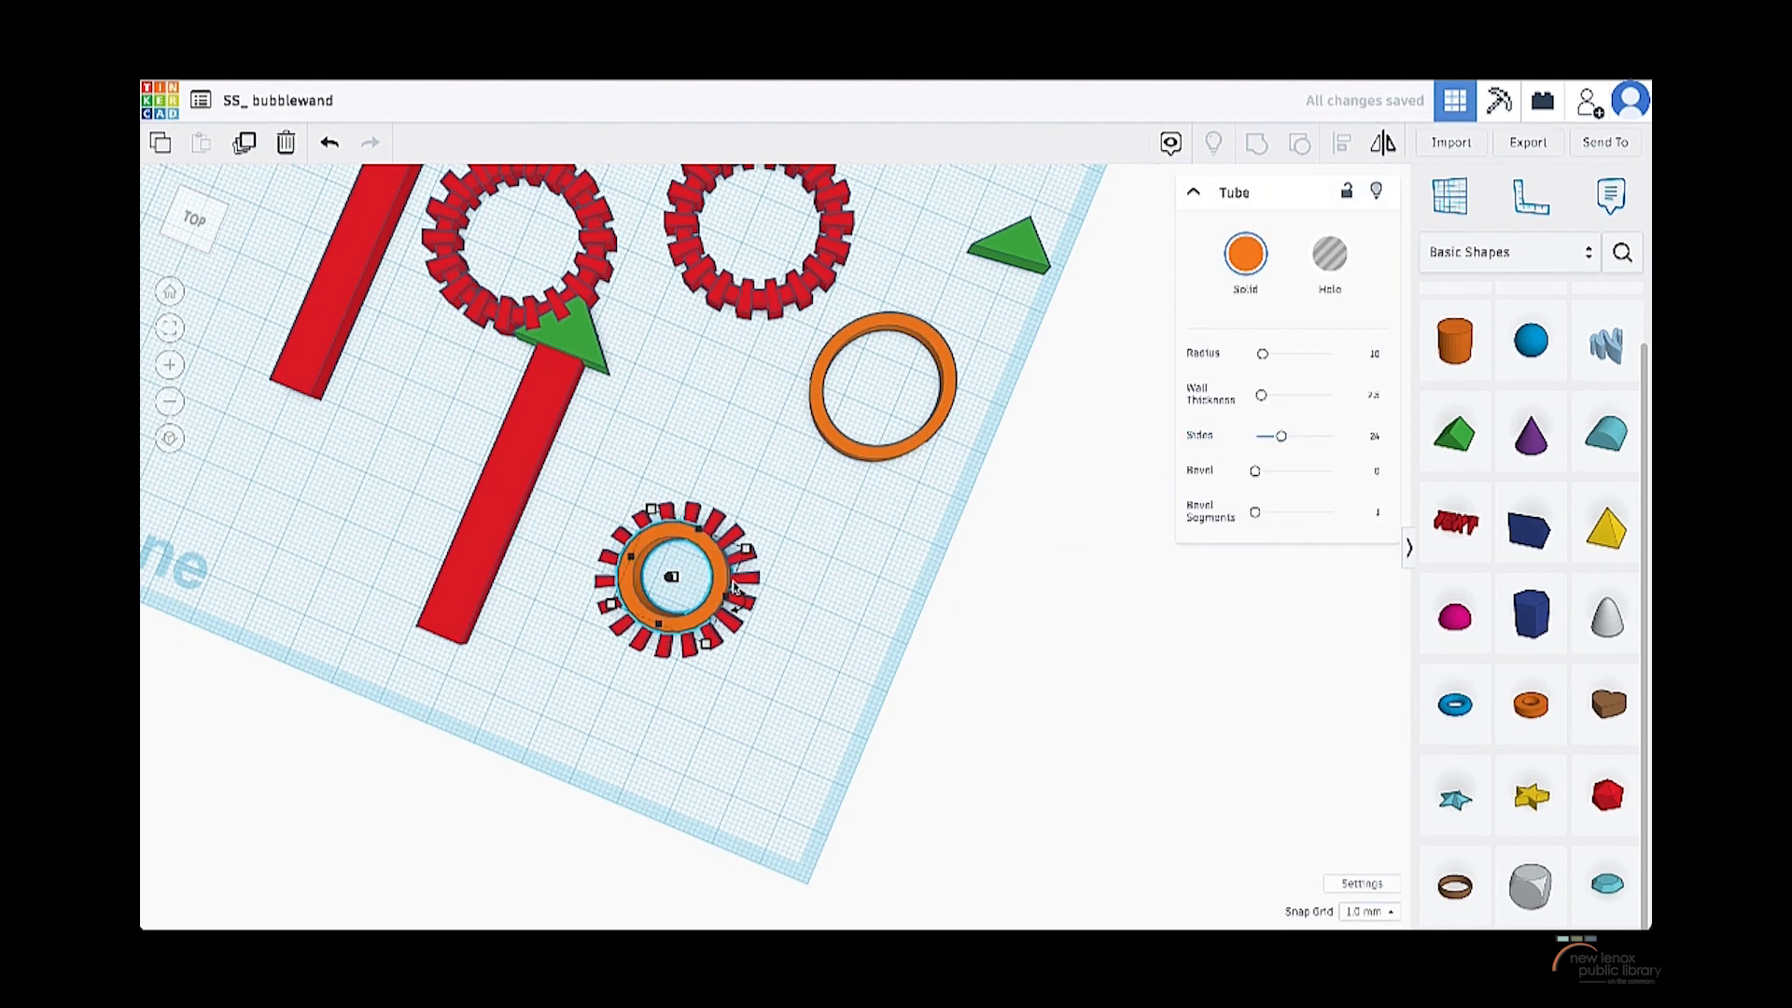
key(f)
mouse_move(752, 584)
right_down()
mouse_move(712, 597)
mouse_move(780, 558)
mouse_move(746, 458)
mouse_move(759, 600)
right_up()
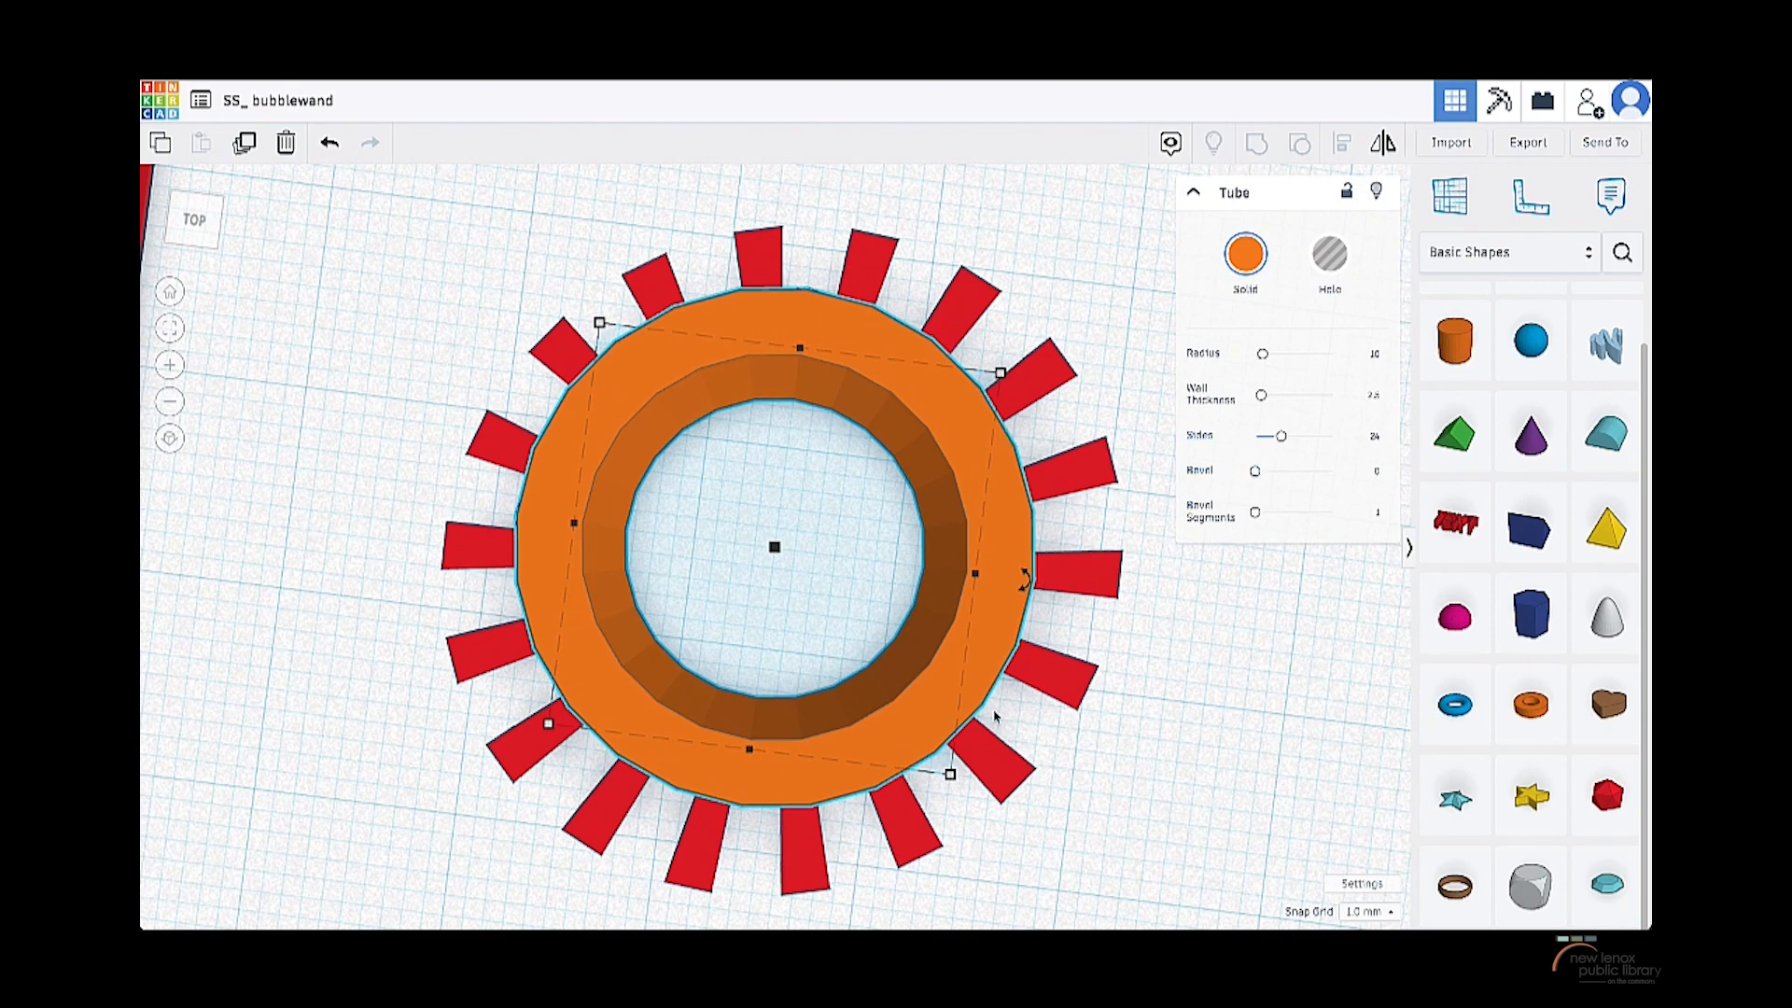
- Resize the orange tube to 25 by 25 mm and recenter it on the tube joint
scroll(993, 715, up, 3)
scroll(931, 810, down, 5)
click(930, 808)
click(982, 686)
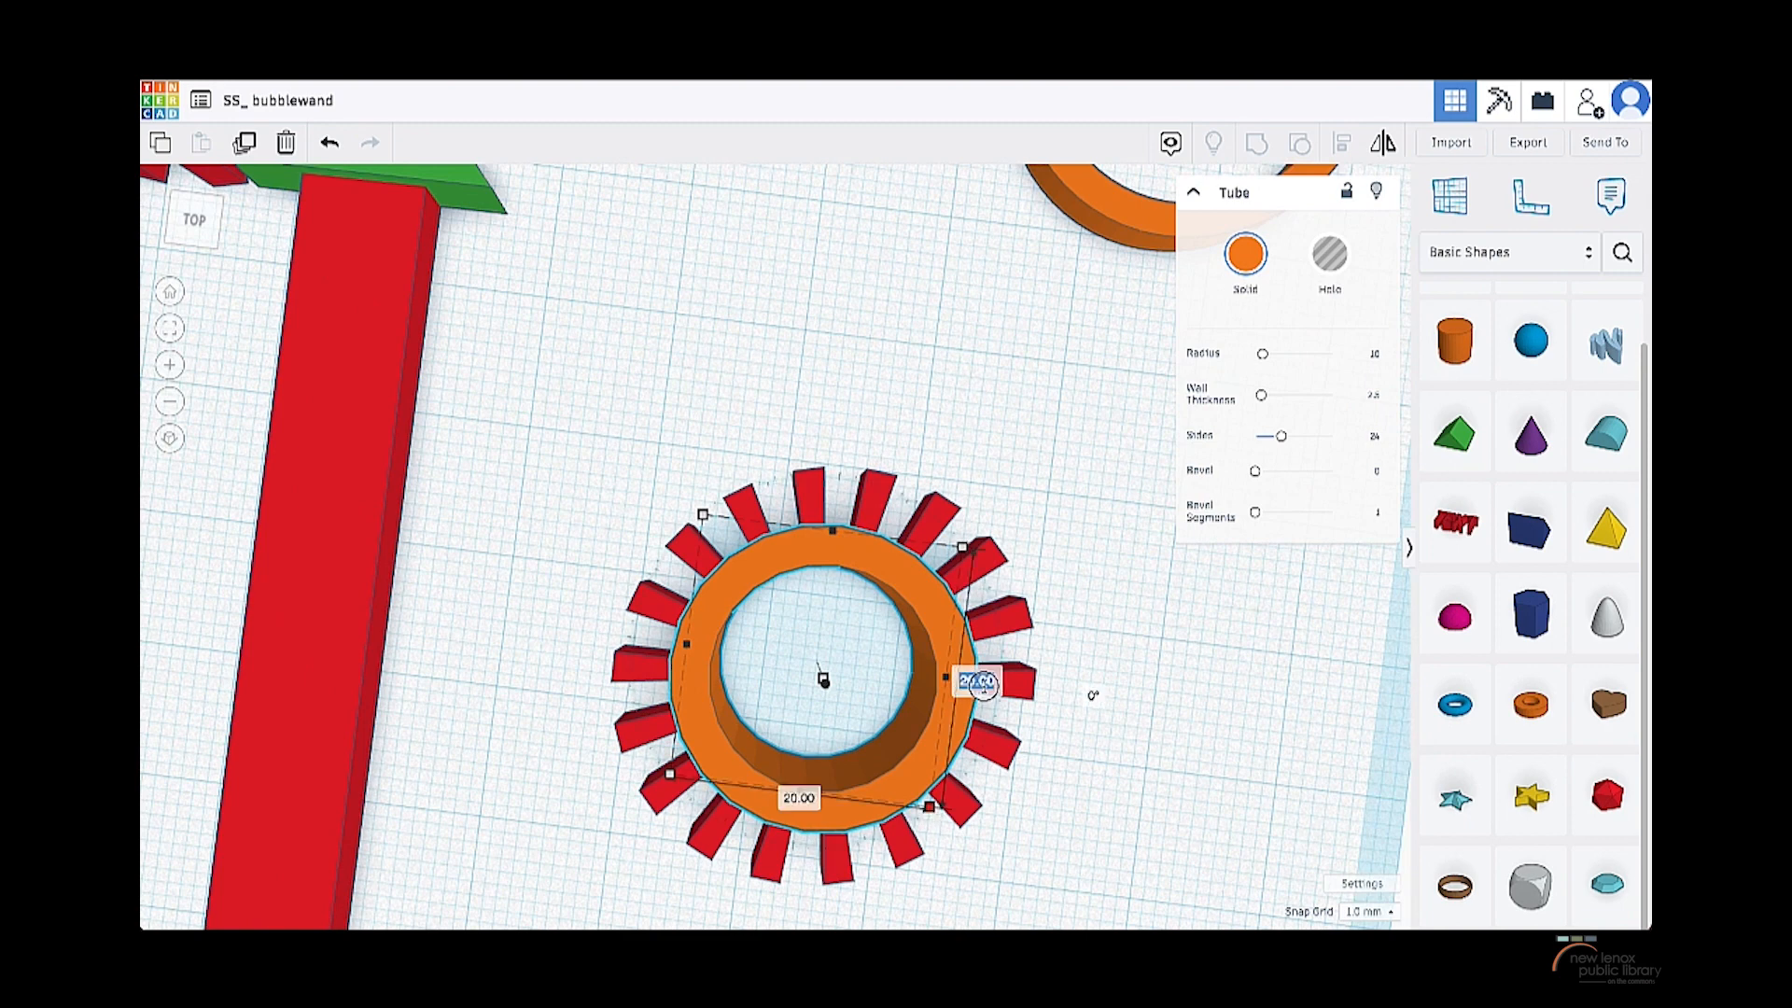
text(25)
click(782, 805)
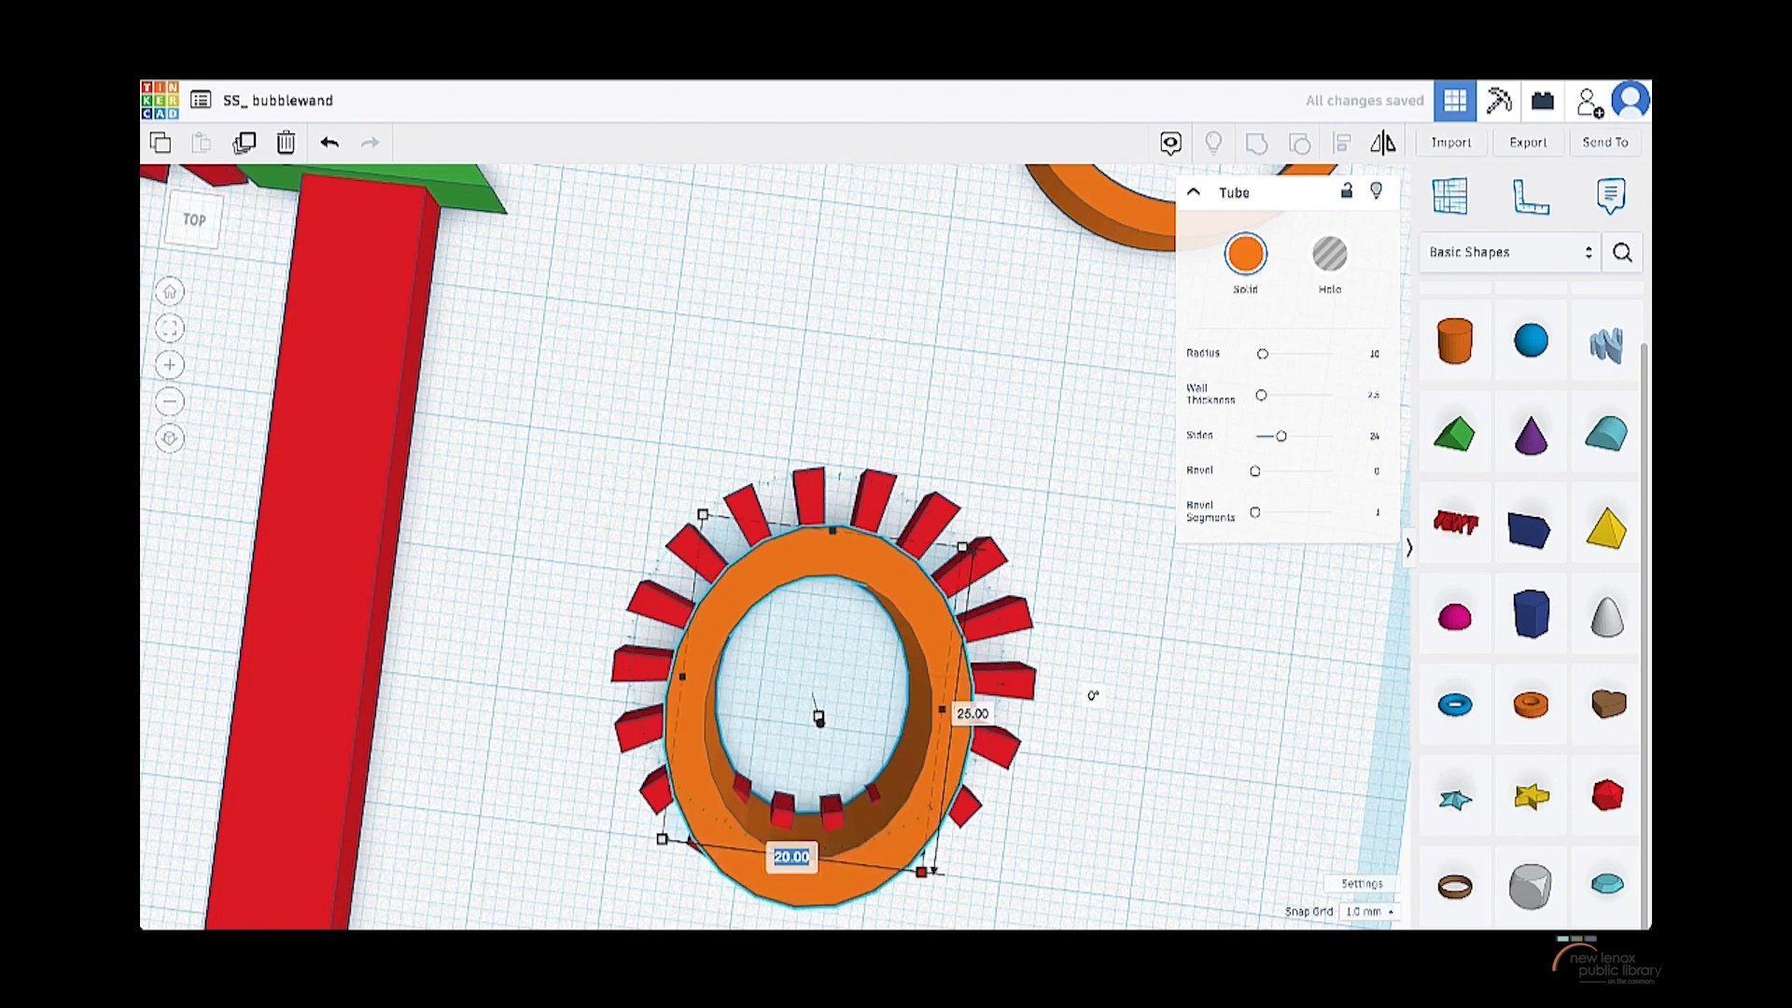
text(25)
key(Return)
drag(997, 814, 967, 773)
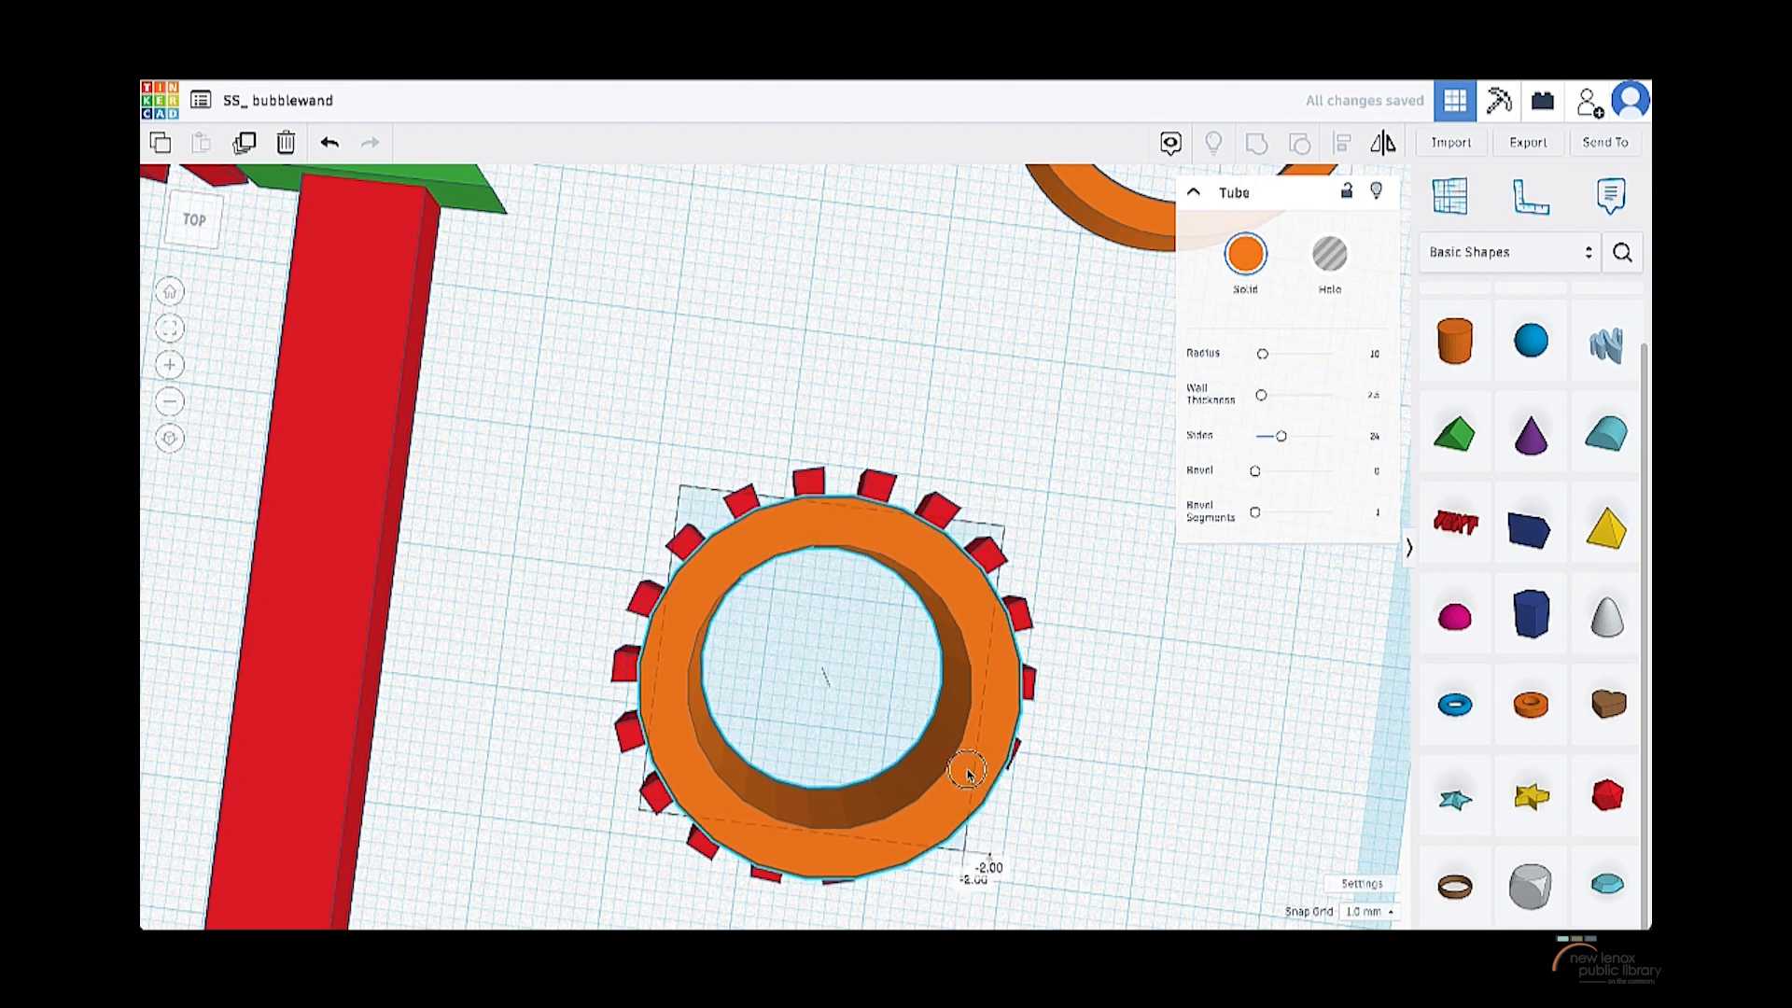
- Resize the orange tube to 28 by 28 mm and shift it back over the tube joint's center
mouse_move(969, 847)
click(1014, 693)
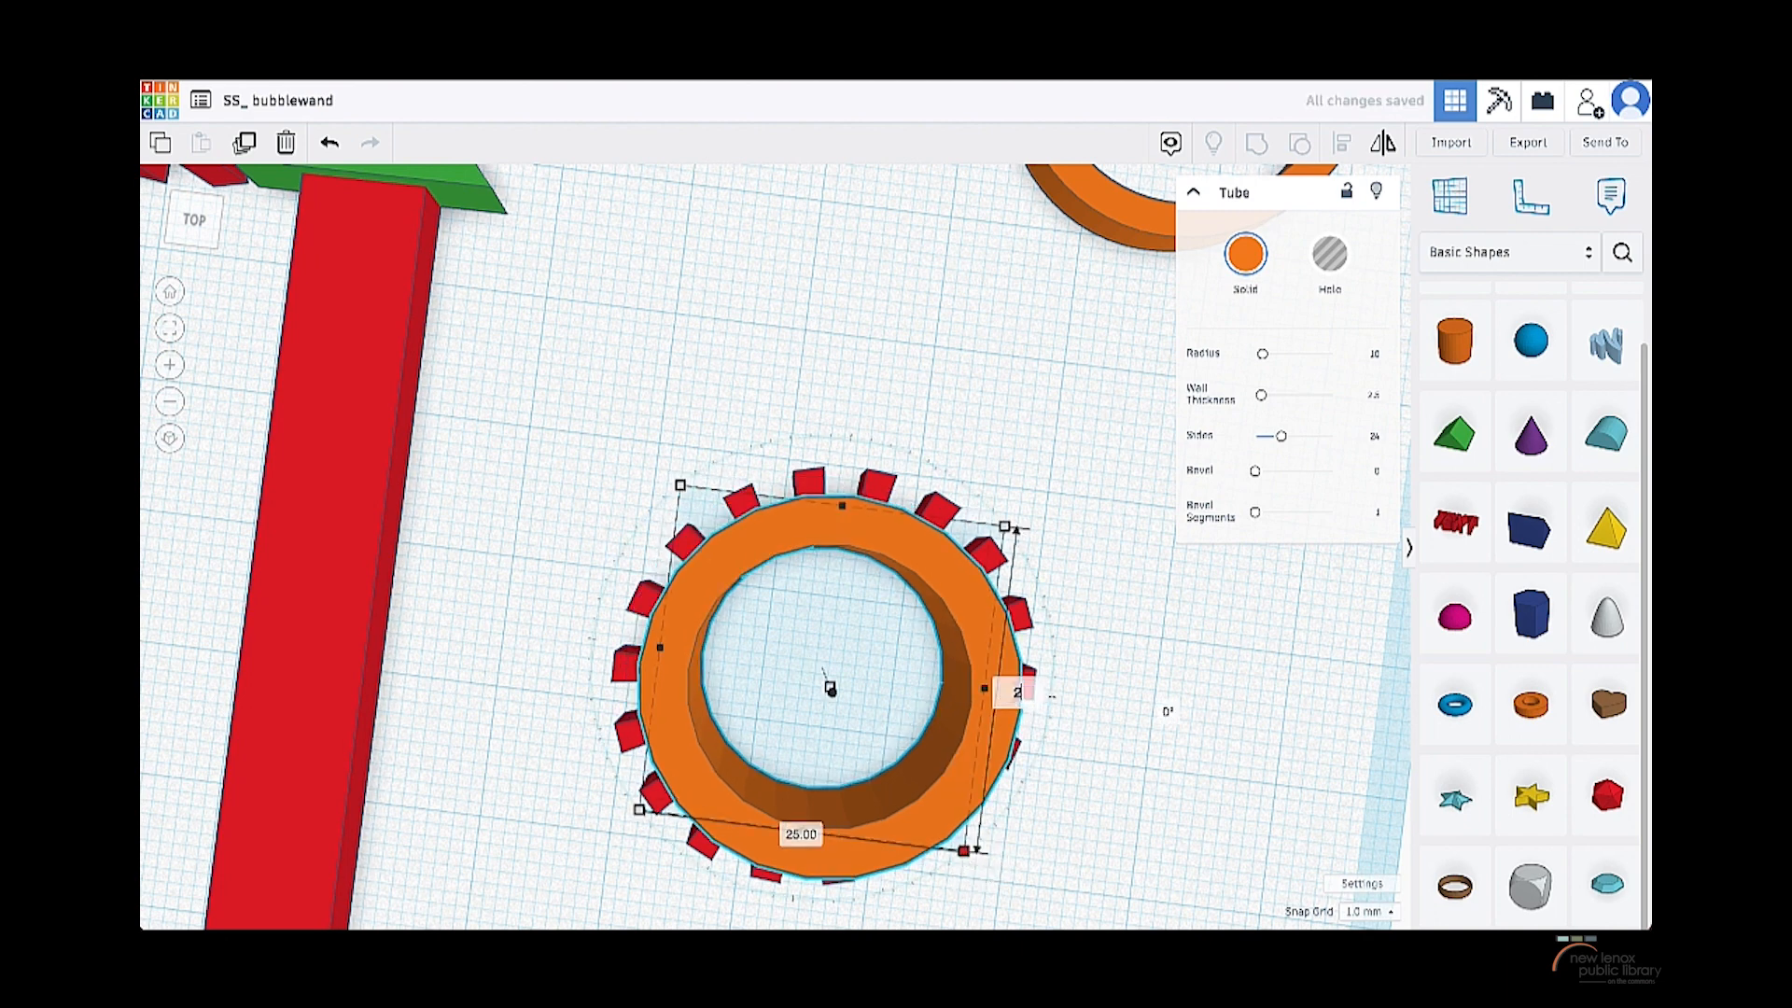
click(788, 839)
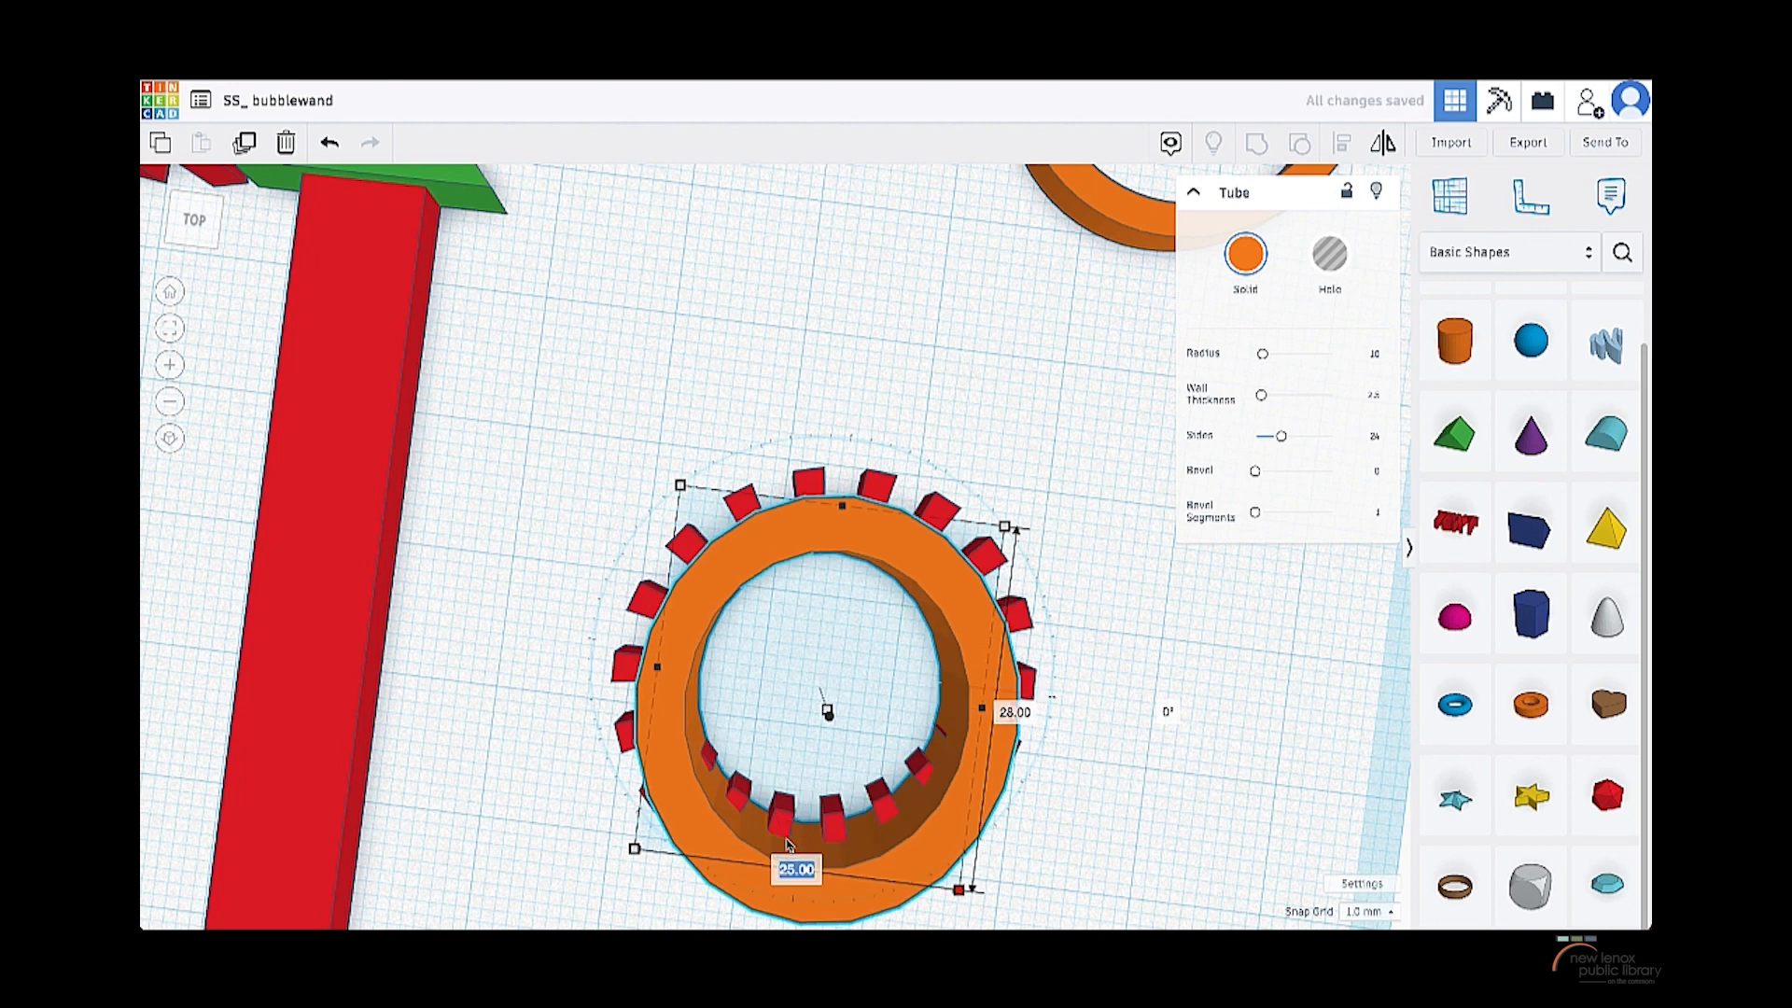
text(28)
key(Return)
drag(984, 857, 965, 821)
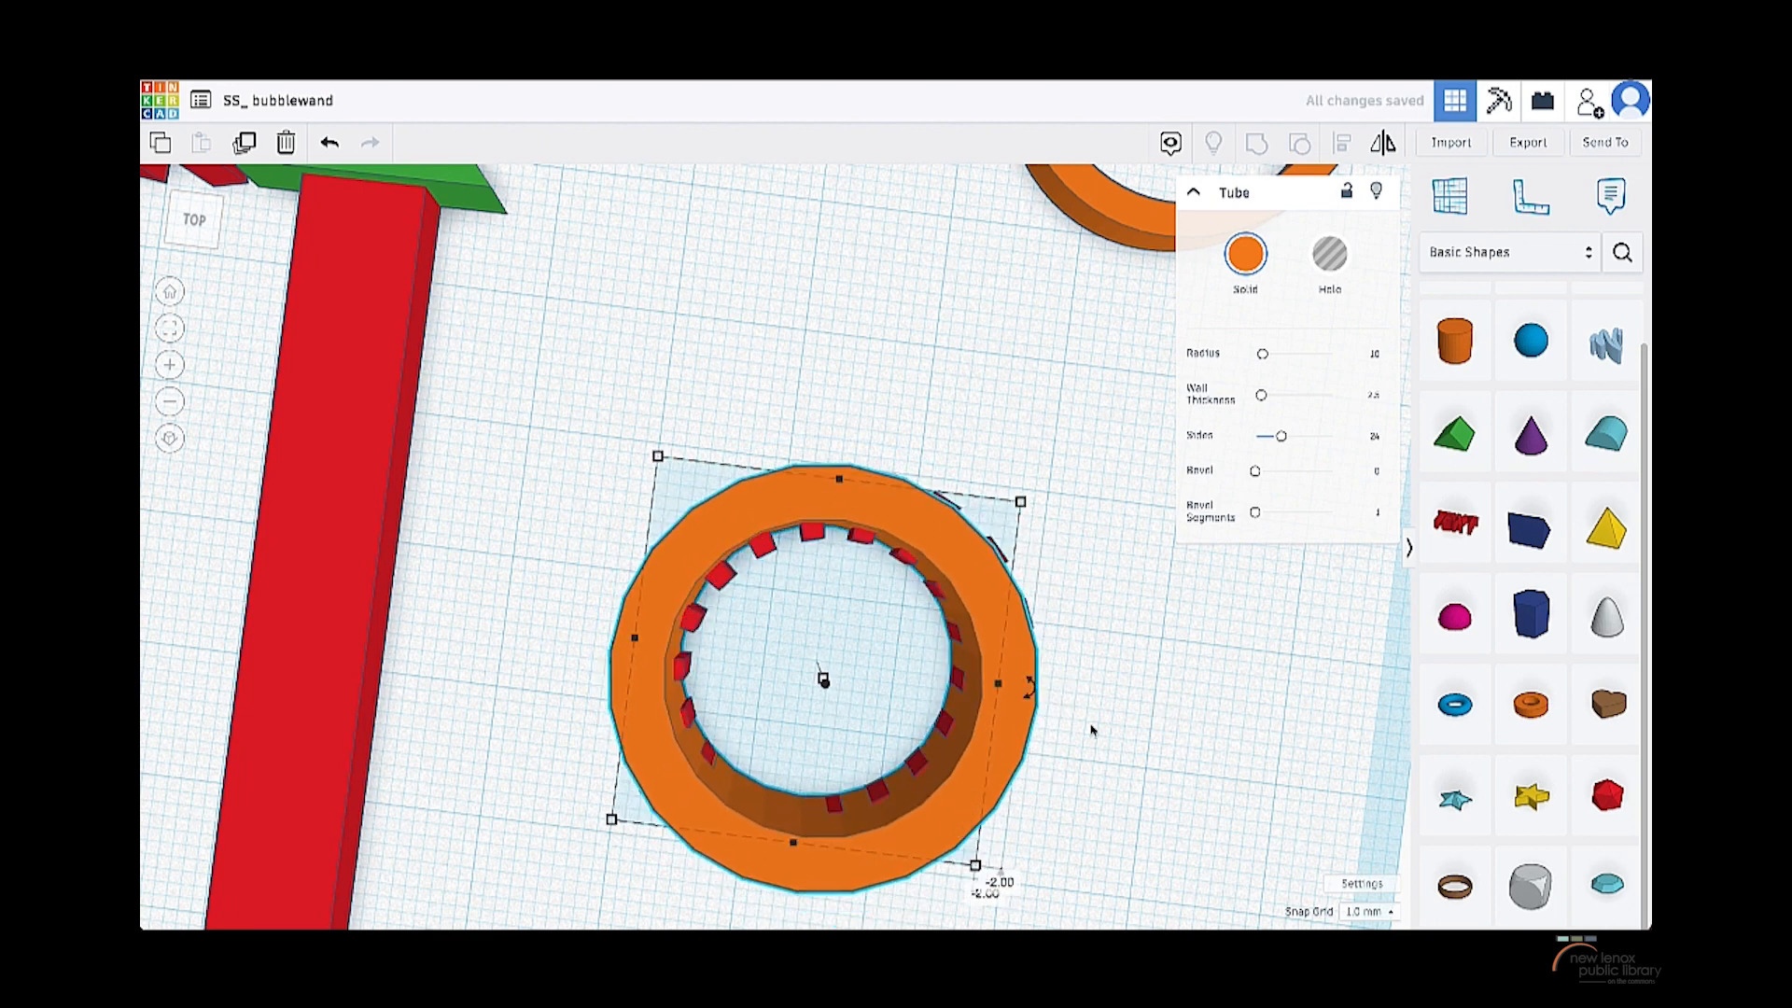
- Set the snap grid to 0.25 mm and raise the orange tube's sides to 64
click(1368, 911)
click(1364, 756)
drag(1280, 436, 1397, 439)
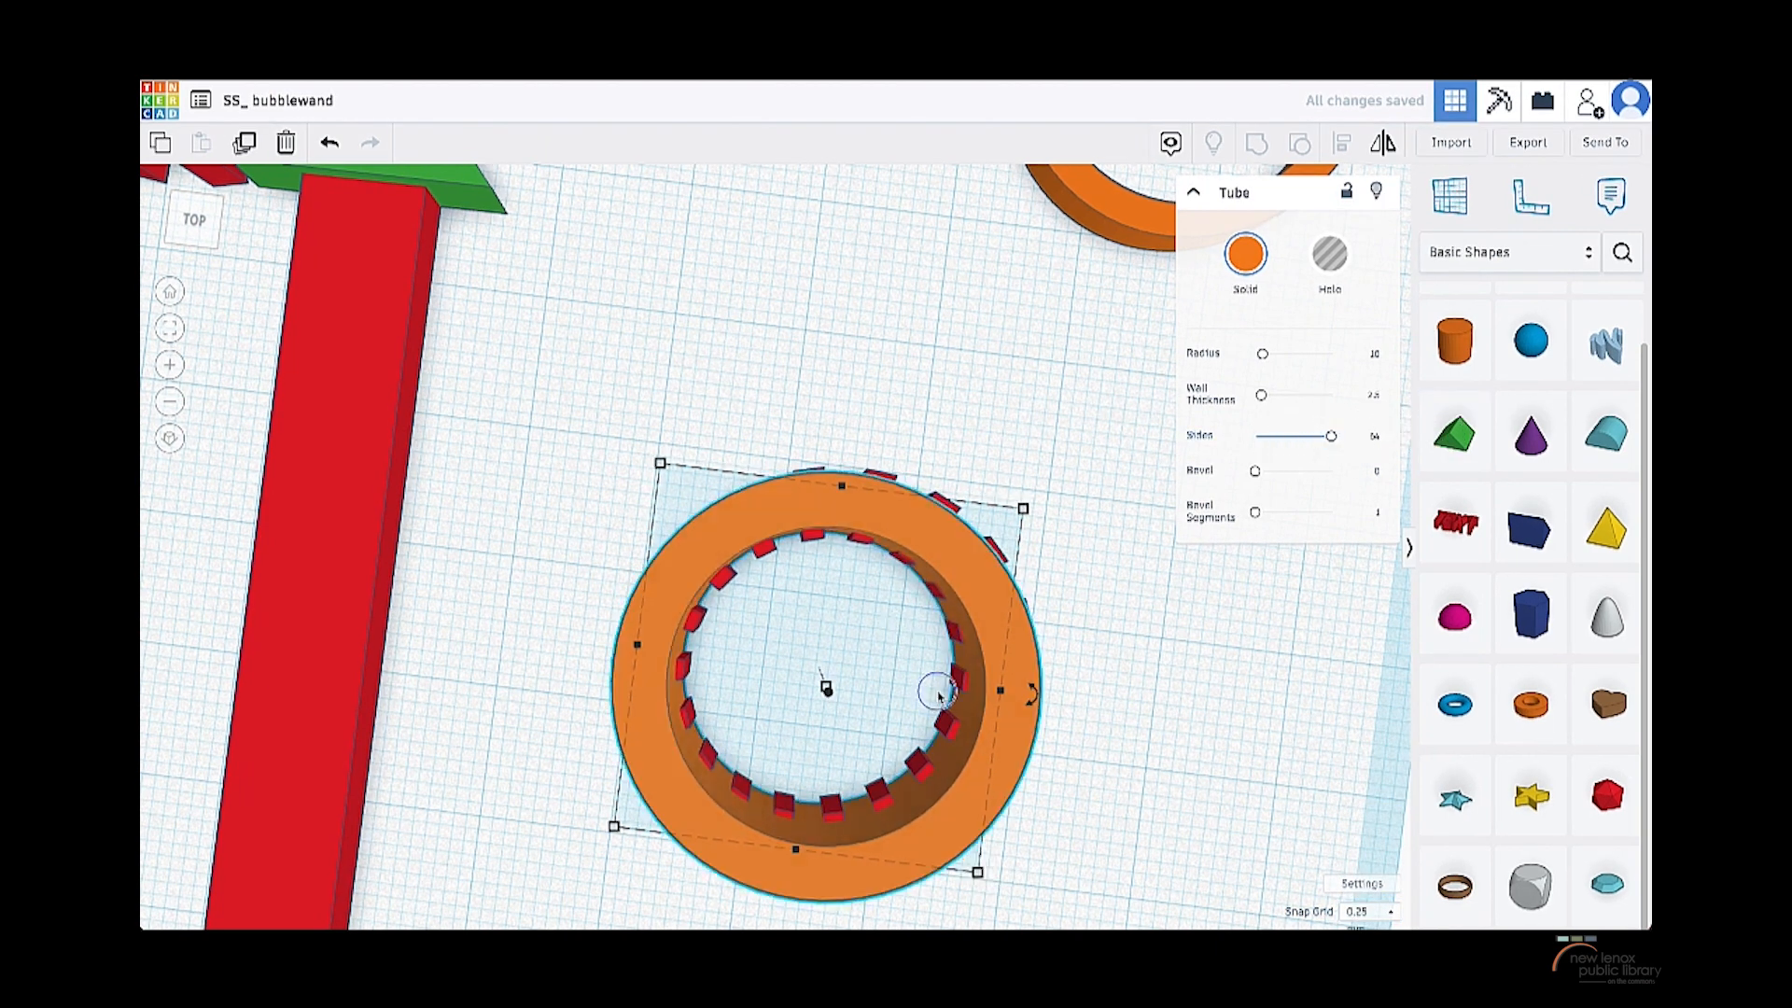
- Fine-tune the orange tube's position over the tube joint and set its radius to 11
mouse_move(937, 695)
right_down()
mouse_move(927, 652)
mouse_move(932, 669)
right_up()
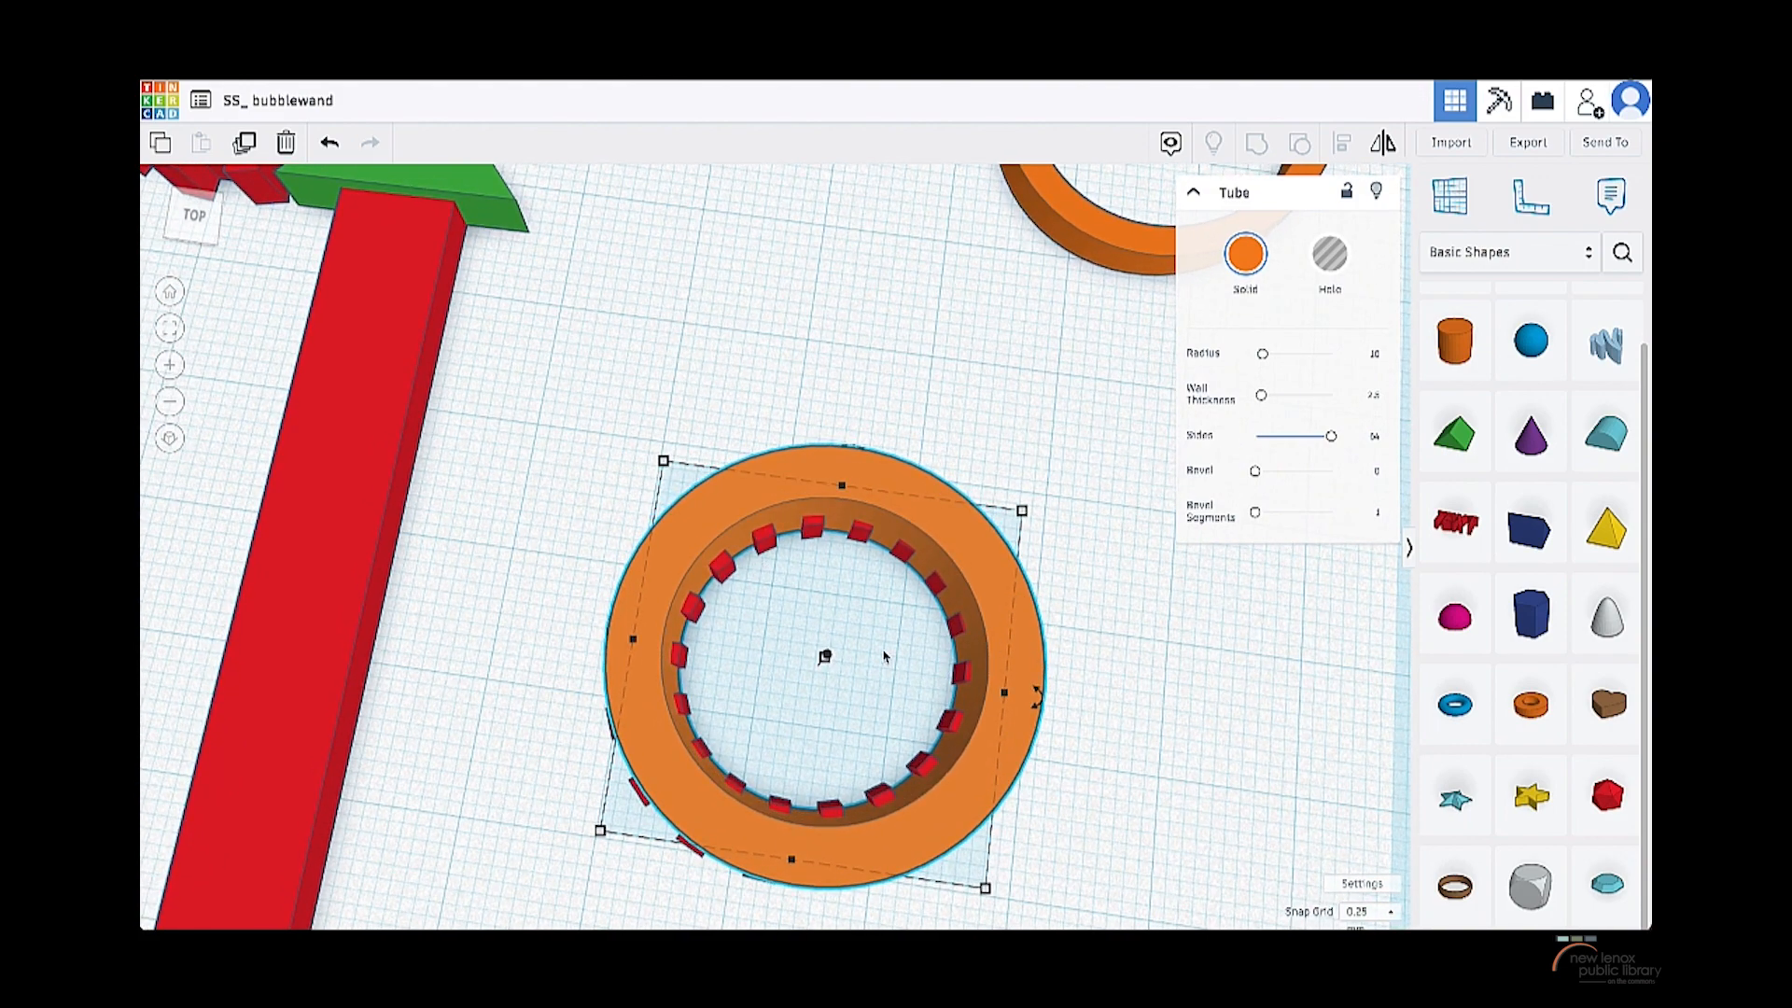
drag(1263, 356, 1308, 364)
click(1363, 360)
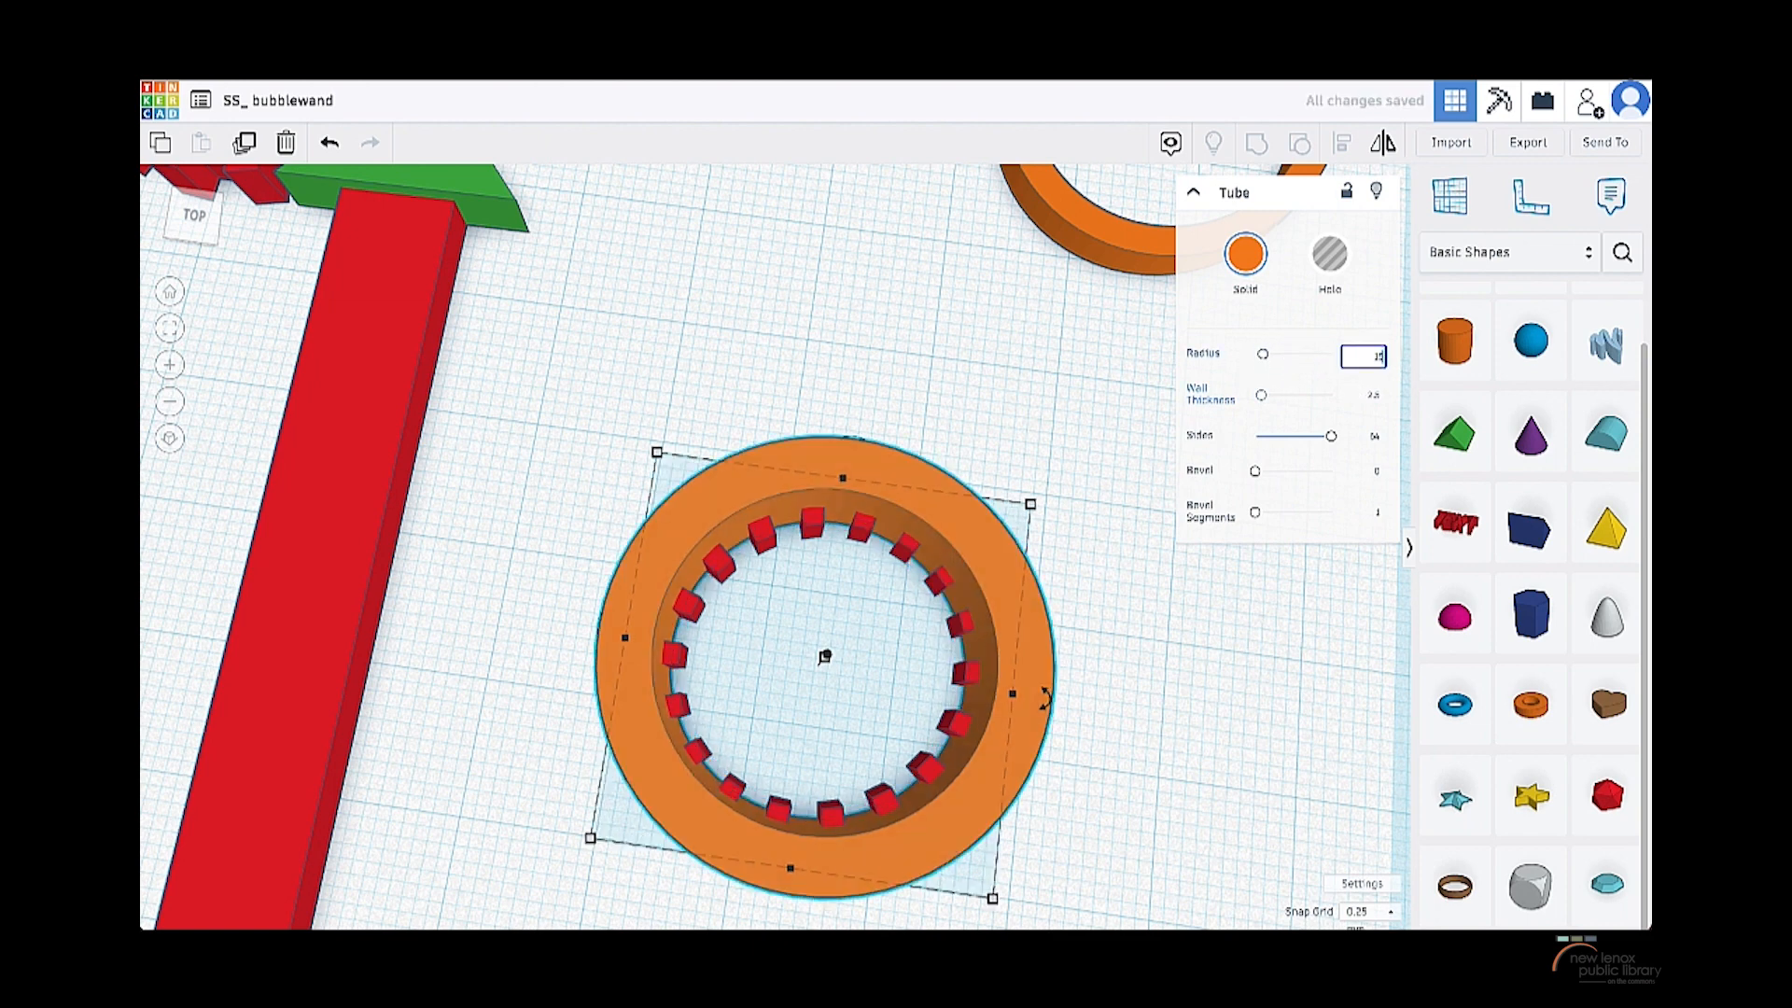
key(Return)
- Reduce the orange tube's height to 4 mm
right_drag(978, 560, 860, 679)
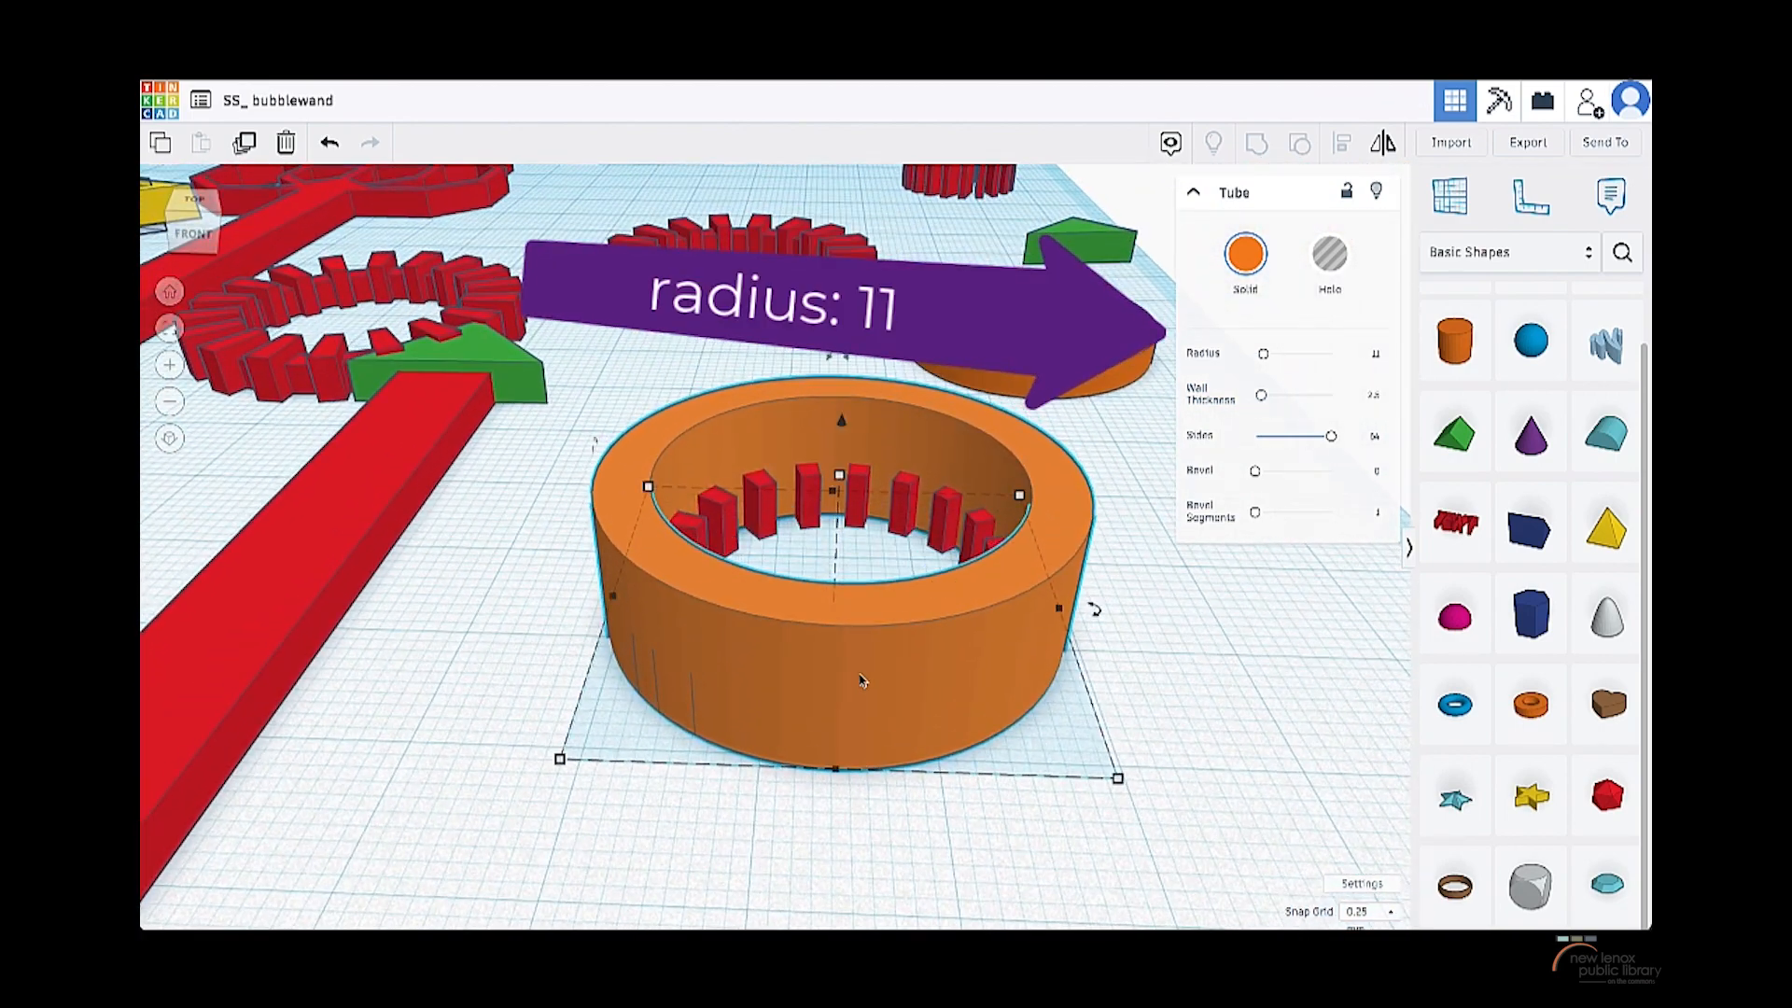
scroll(860, 680, up, 3)
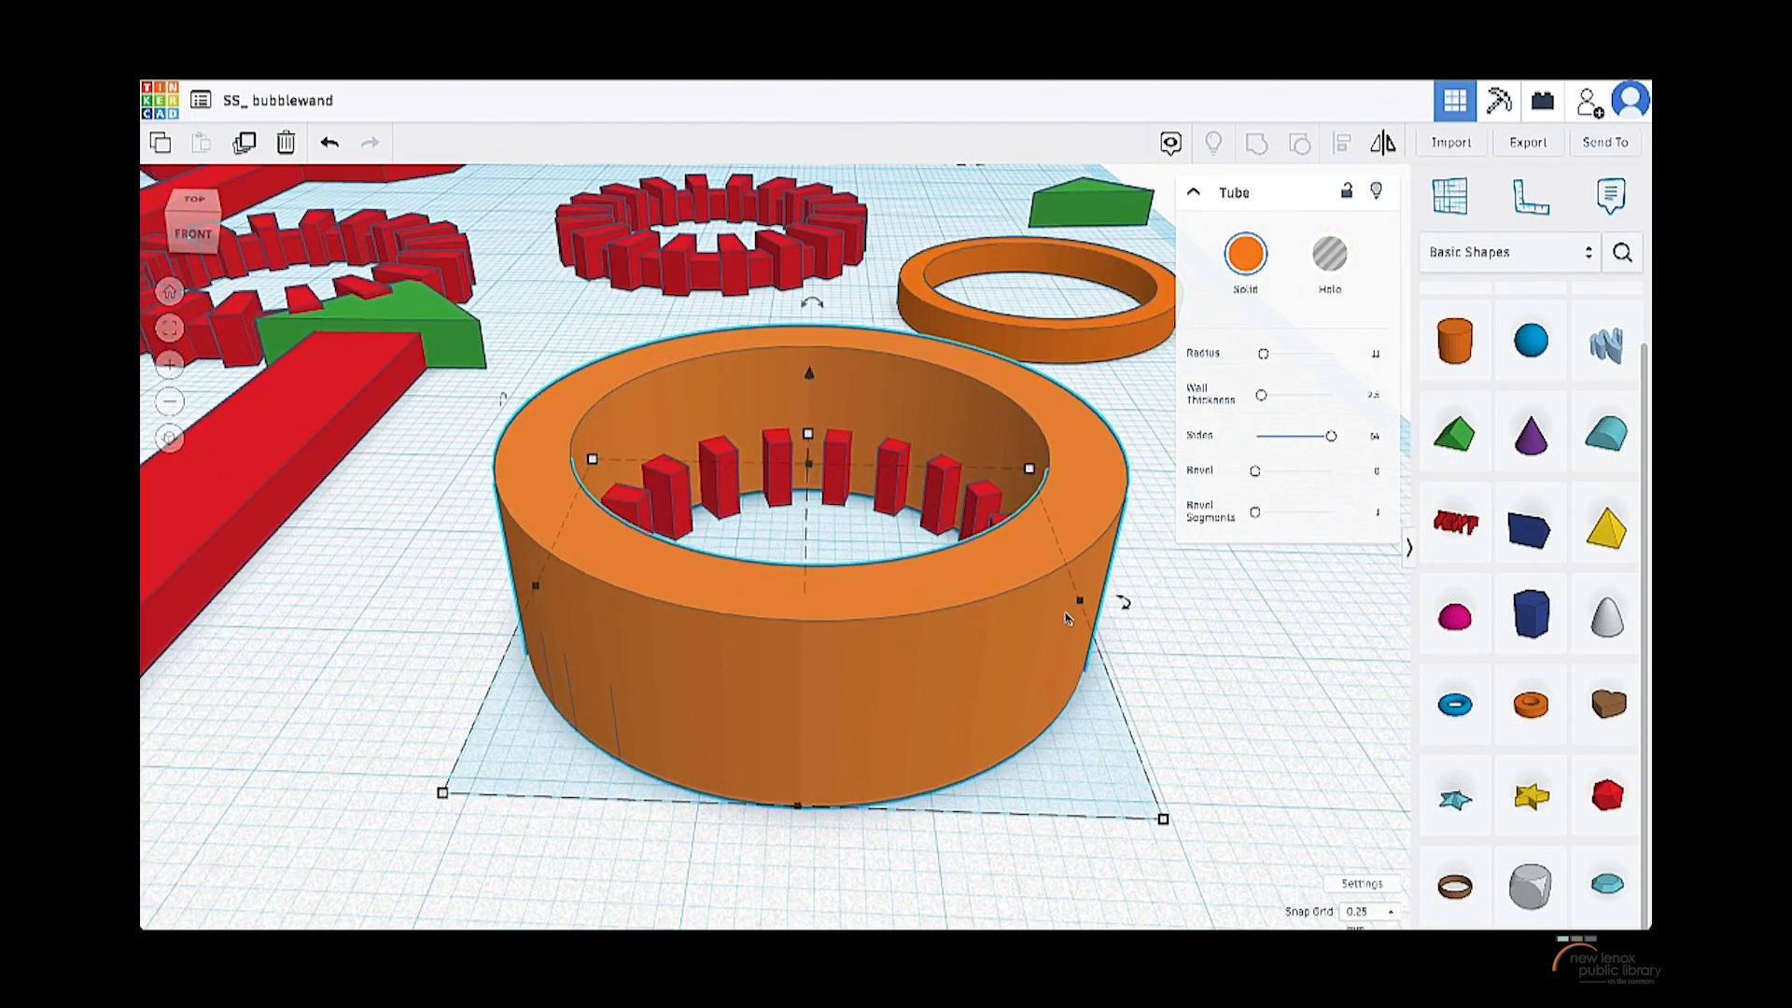
scroll(939, 730, down, 5)
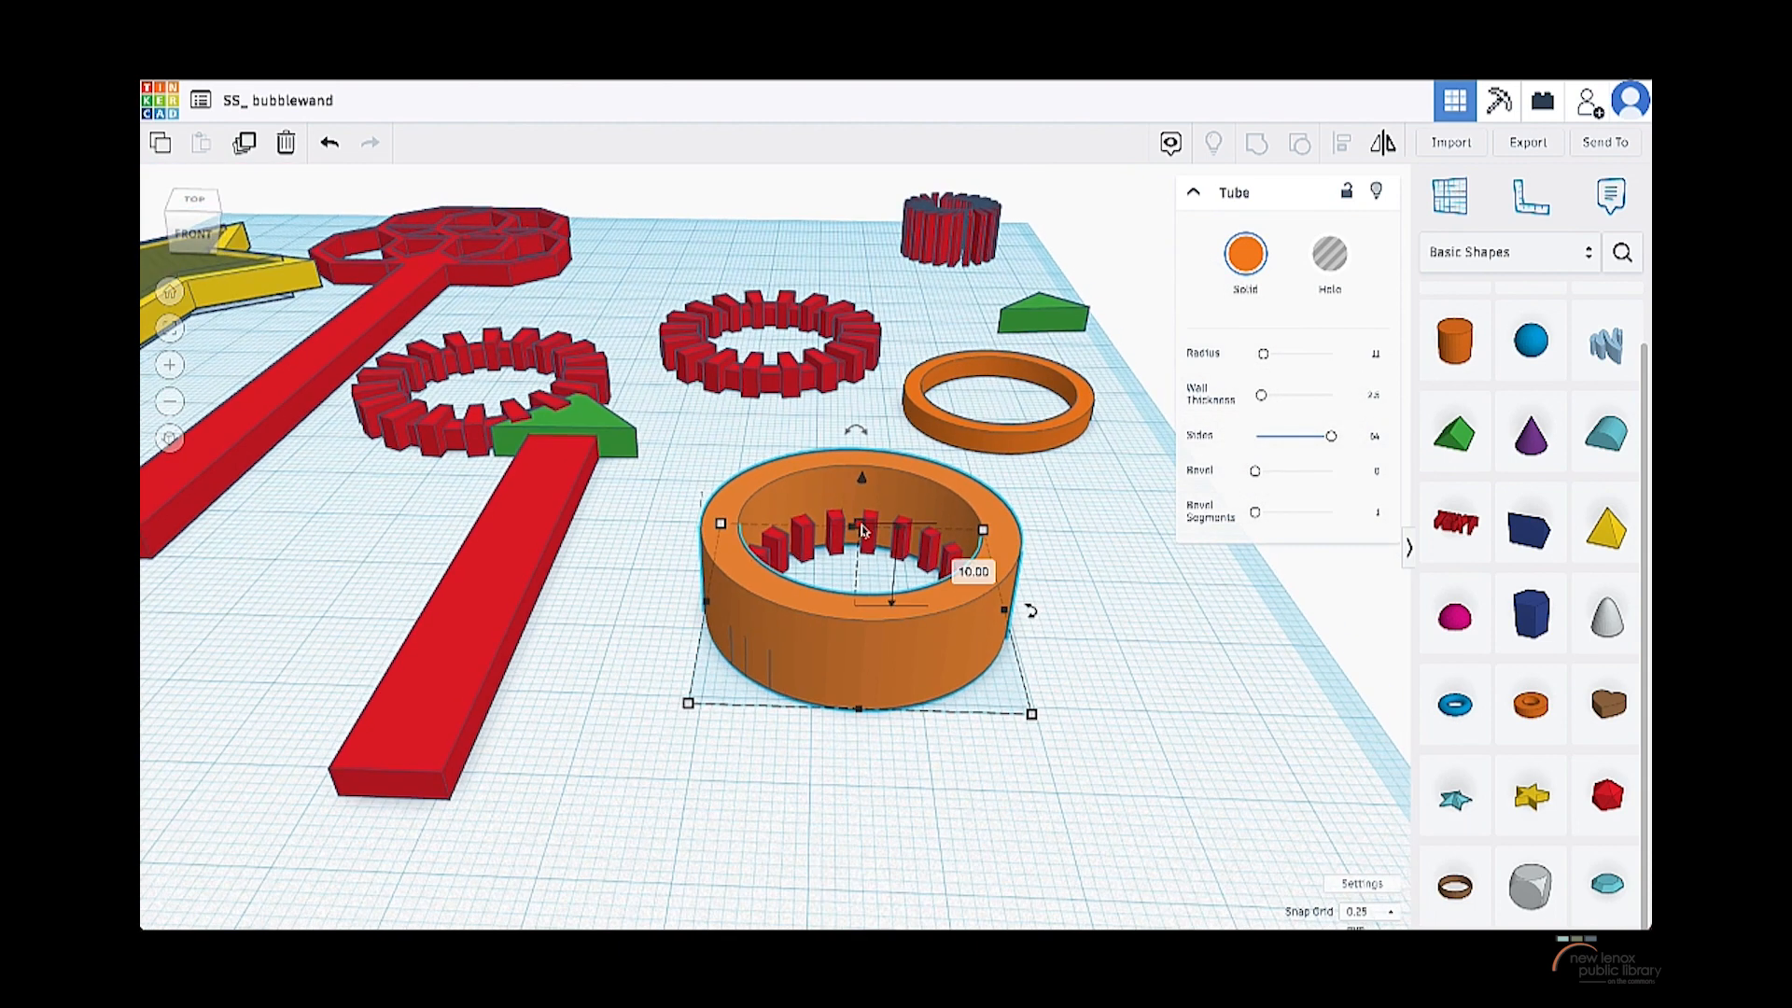
drag(857, 566, 853, 562)
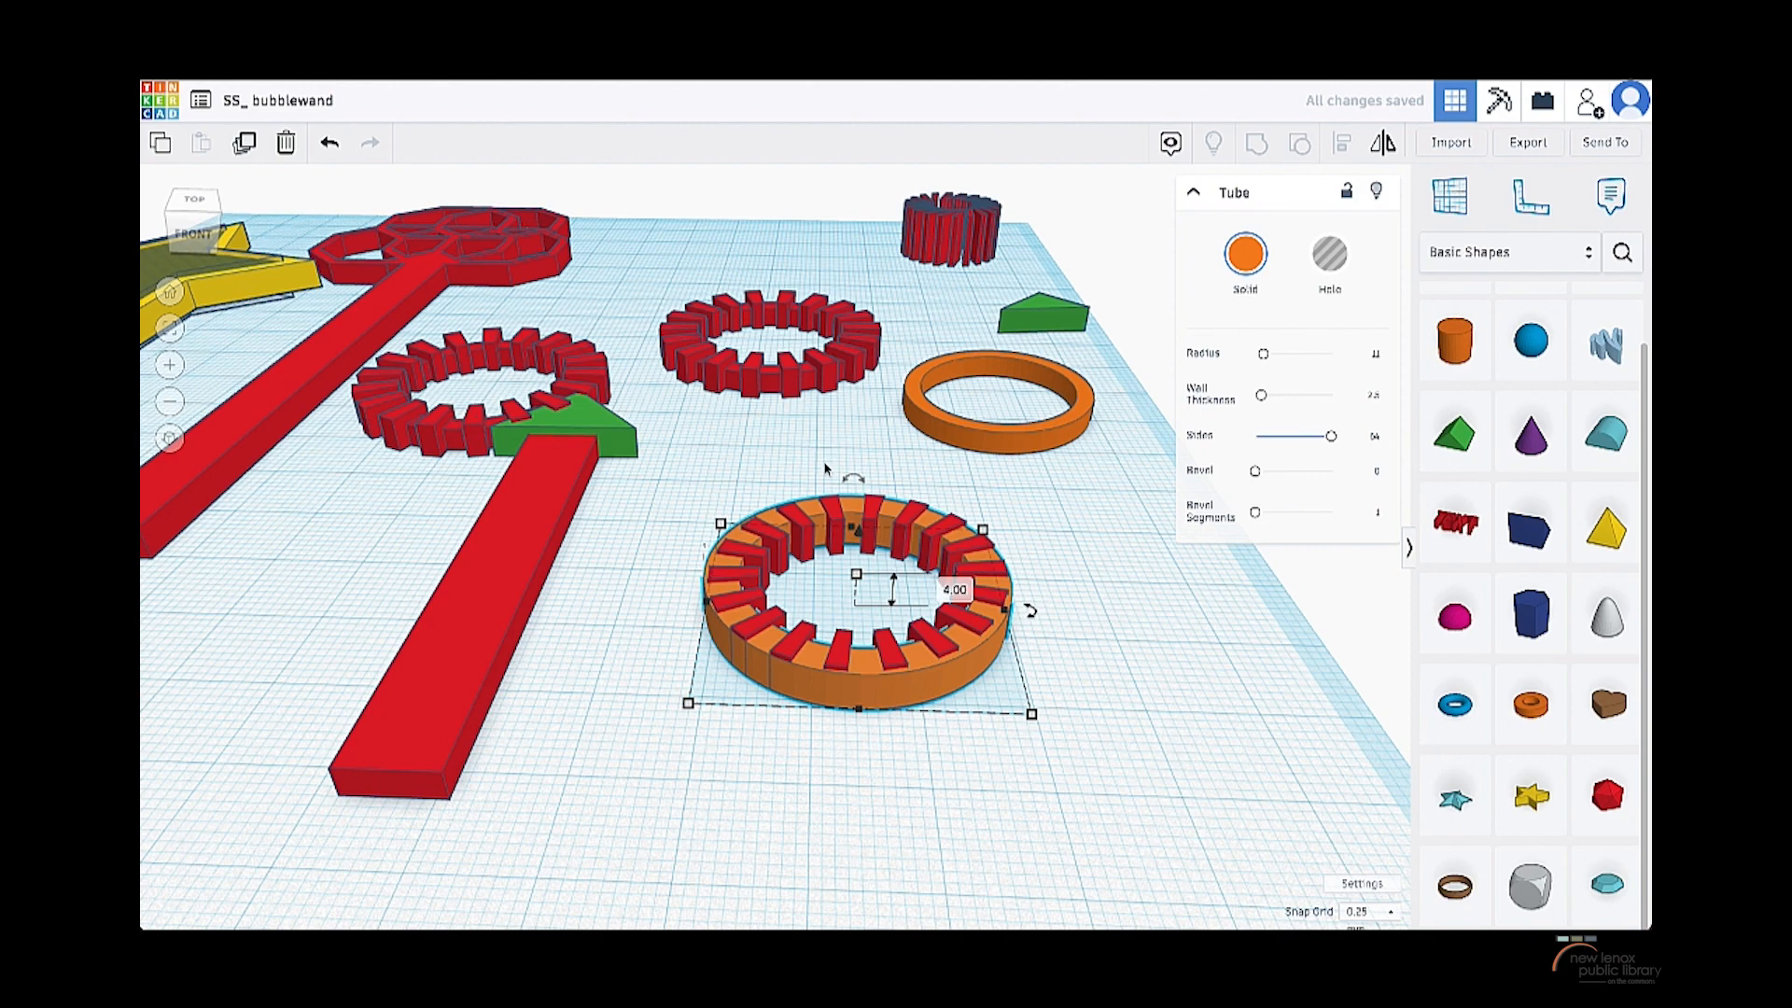
mouse_move(853, 478)
mouse_down()
mouse_move(877, 513)
mouse_move(855, 490)
mouse_up()
key(ctrl+z)
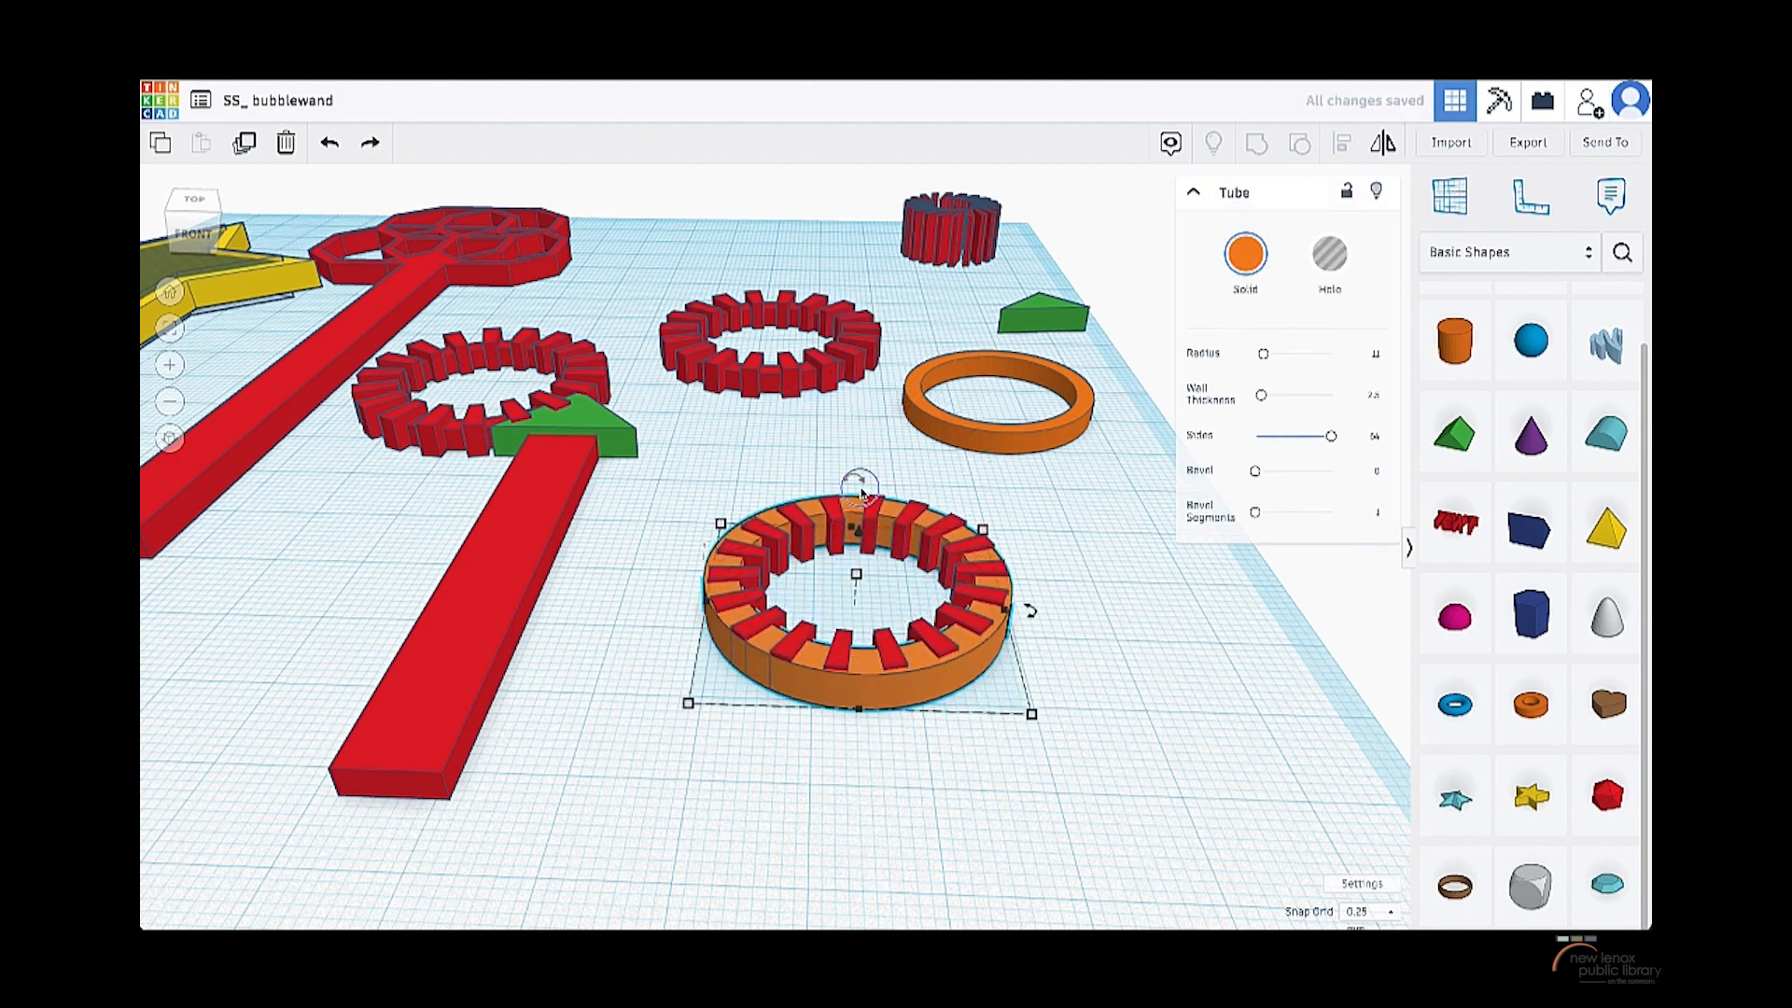
right_drag(861, 492, 868, 624)
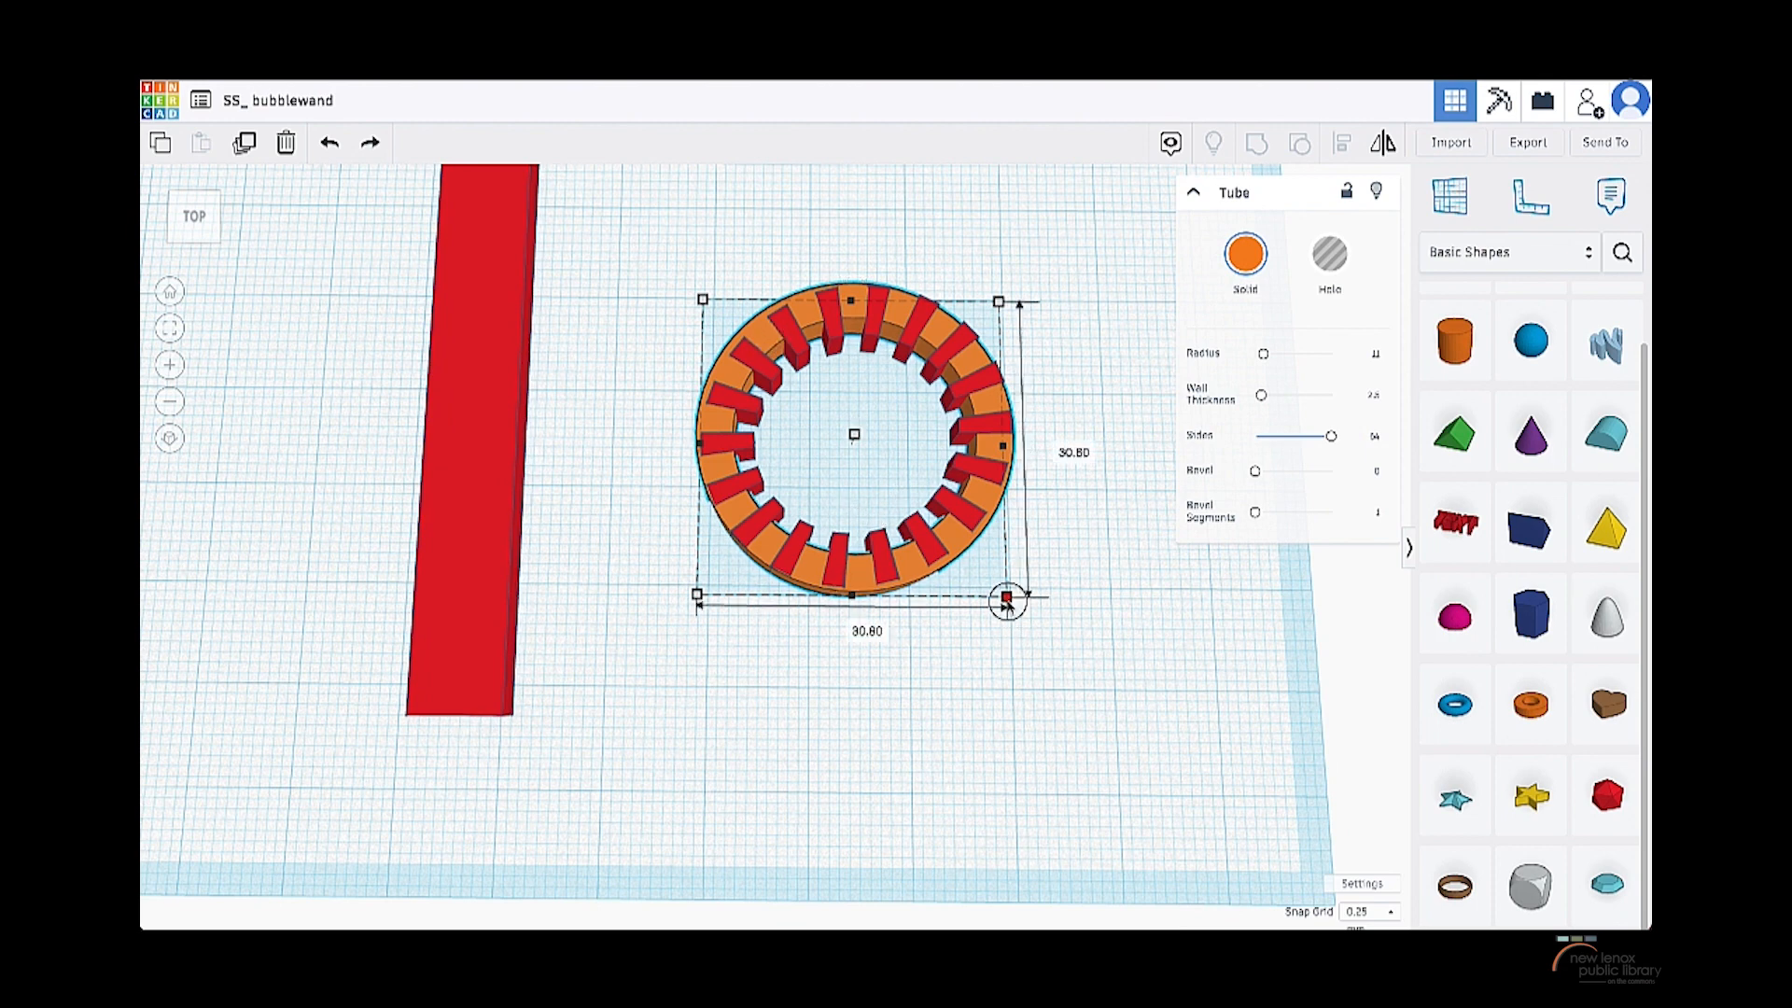
- Resize the orange tube from its corners and nudge it until it sits centered within the tube joint's red teeth
drag(1008, 600, 989, 585)
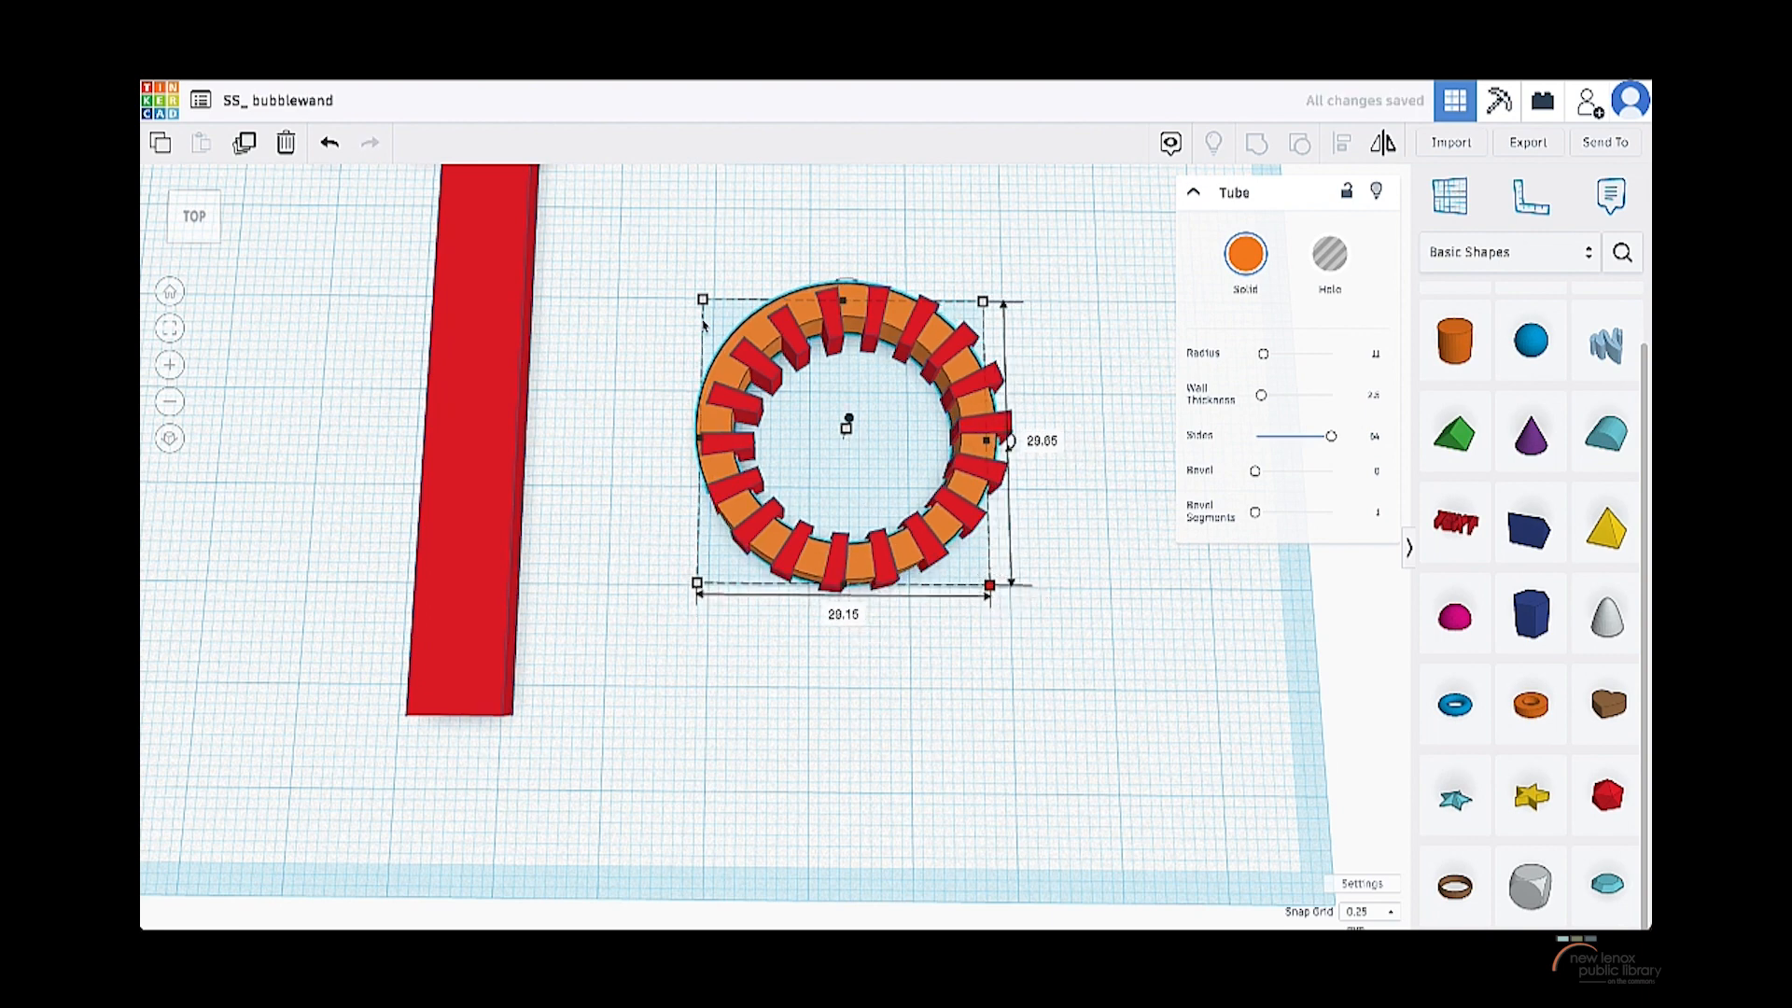
drag(703, 300, 725, 317)
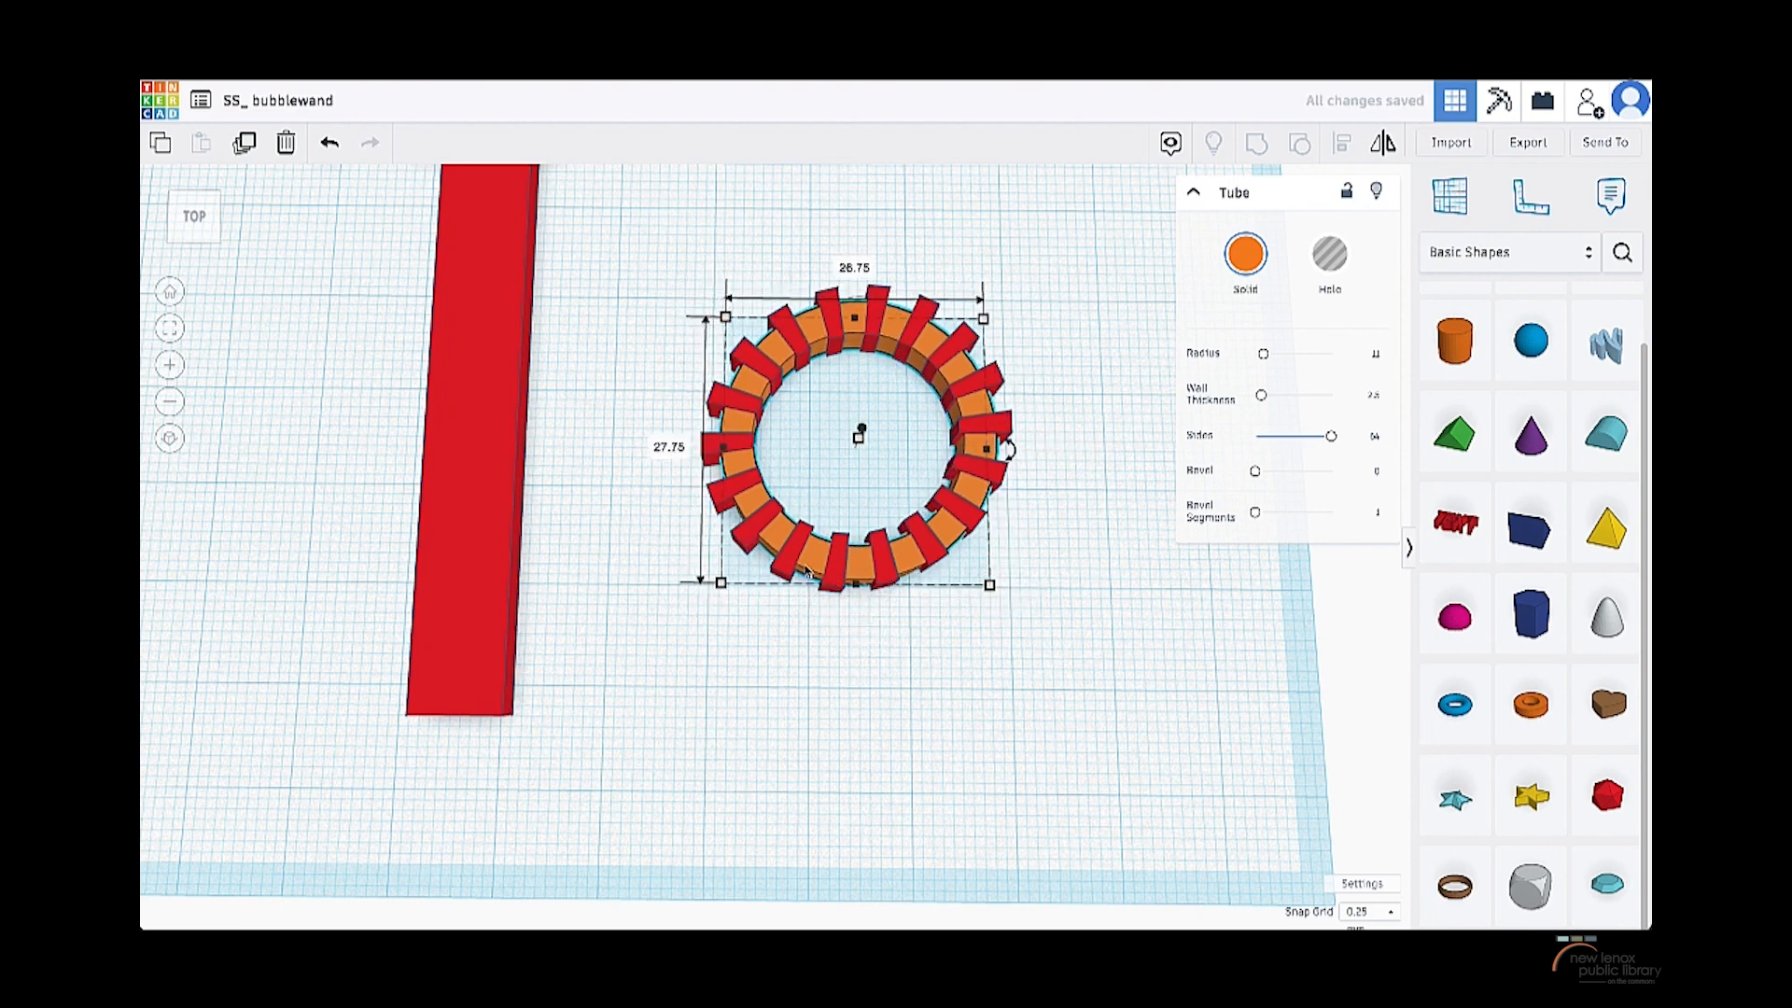
drag(806, 572, 804, 575)
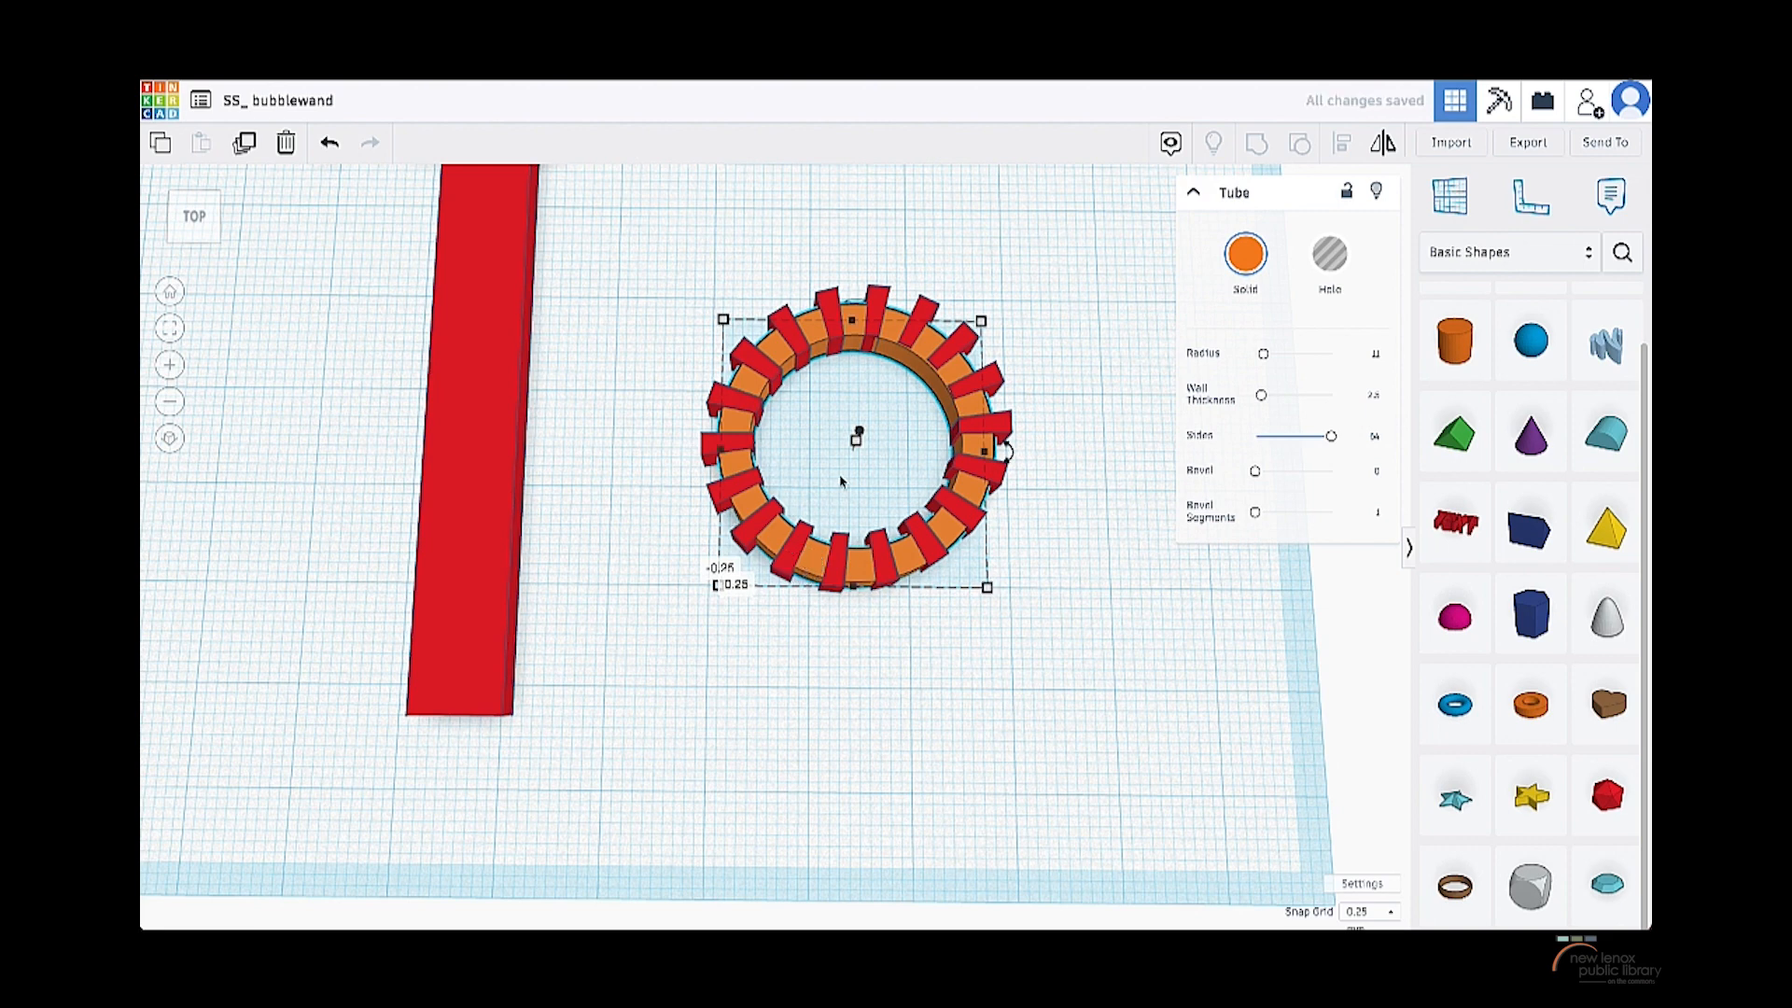
drag(981, 320, 987, 312)
drag(718, 586, 711, 591)
- Group the orange tube and the red tube joint into one solid toothed ring
click(907, 539)
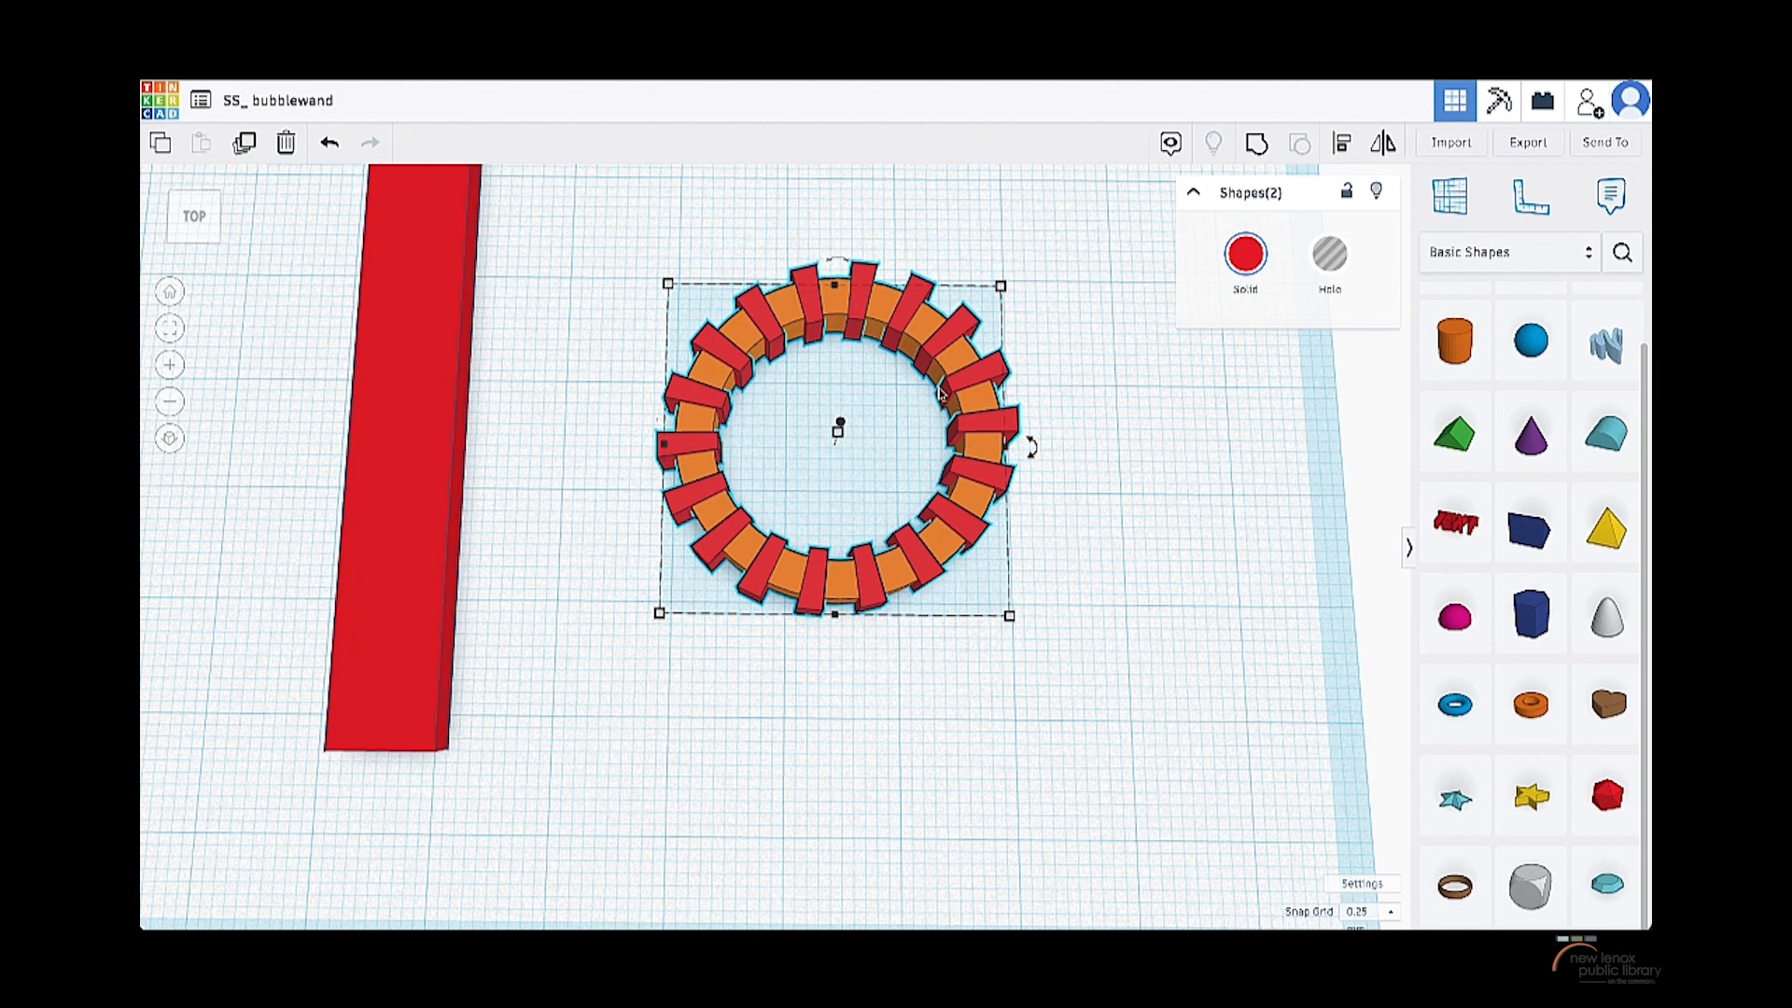
click(1101, 403)
drag(1042, 474, 867, 422)
click(1257, 145)
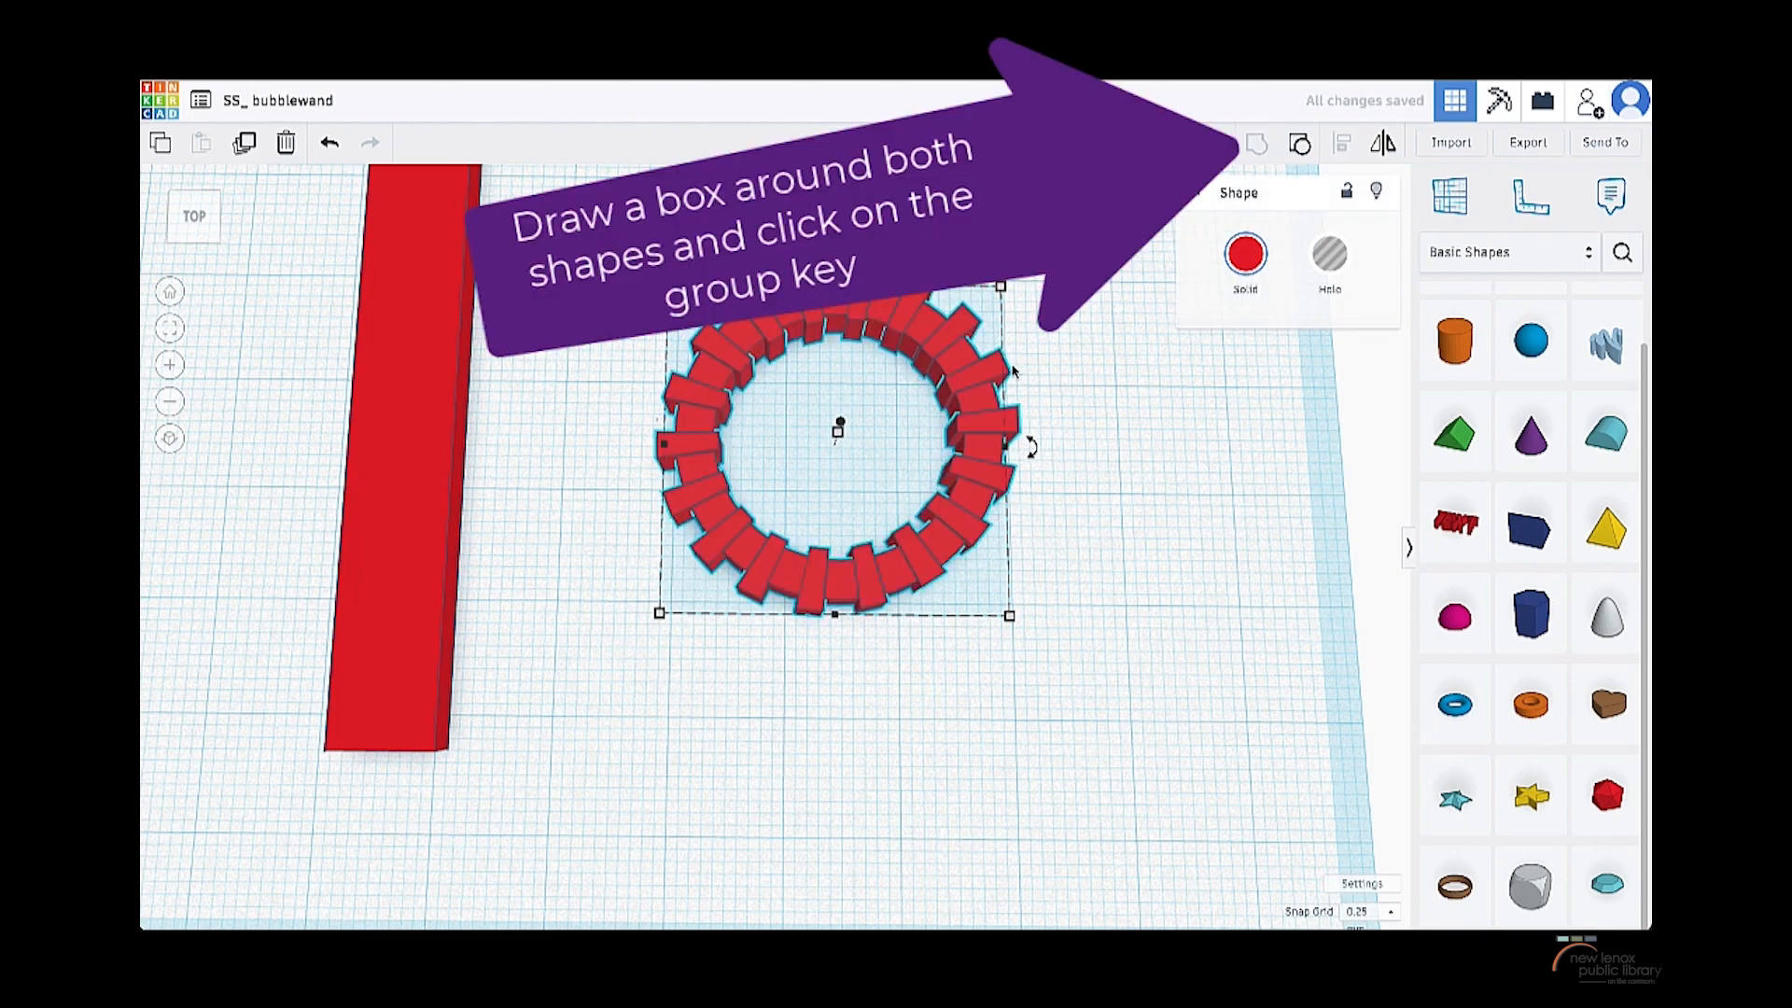
- Move the grouped toothed ring 12.75 mm left and 10 mm back, closer to the handle with the green roof
scroll(1014, 371, down, 5)
scroll(1008, 369, up, 3)
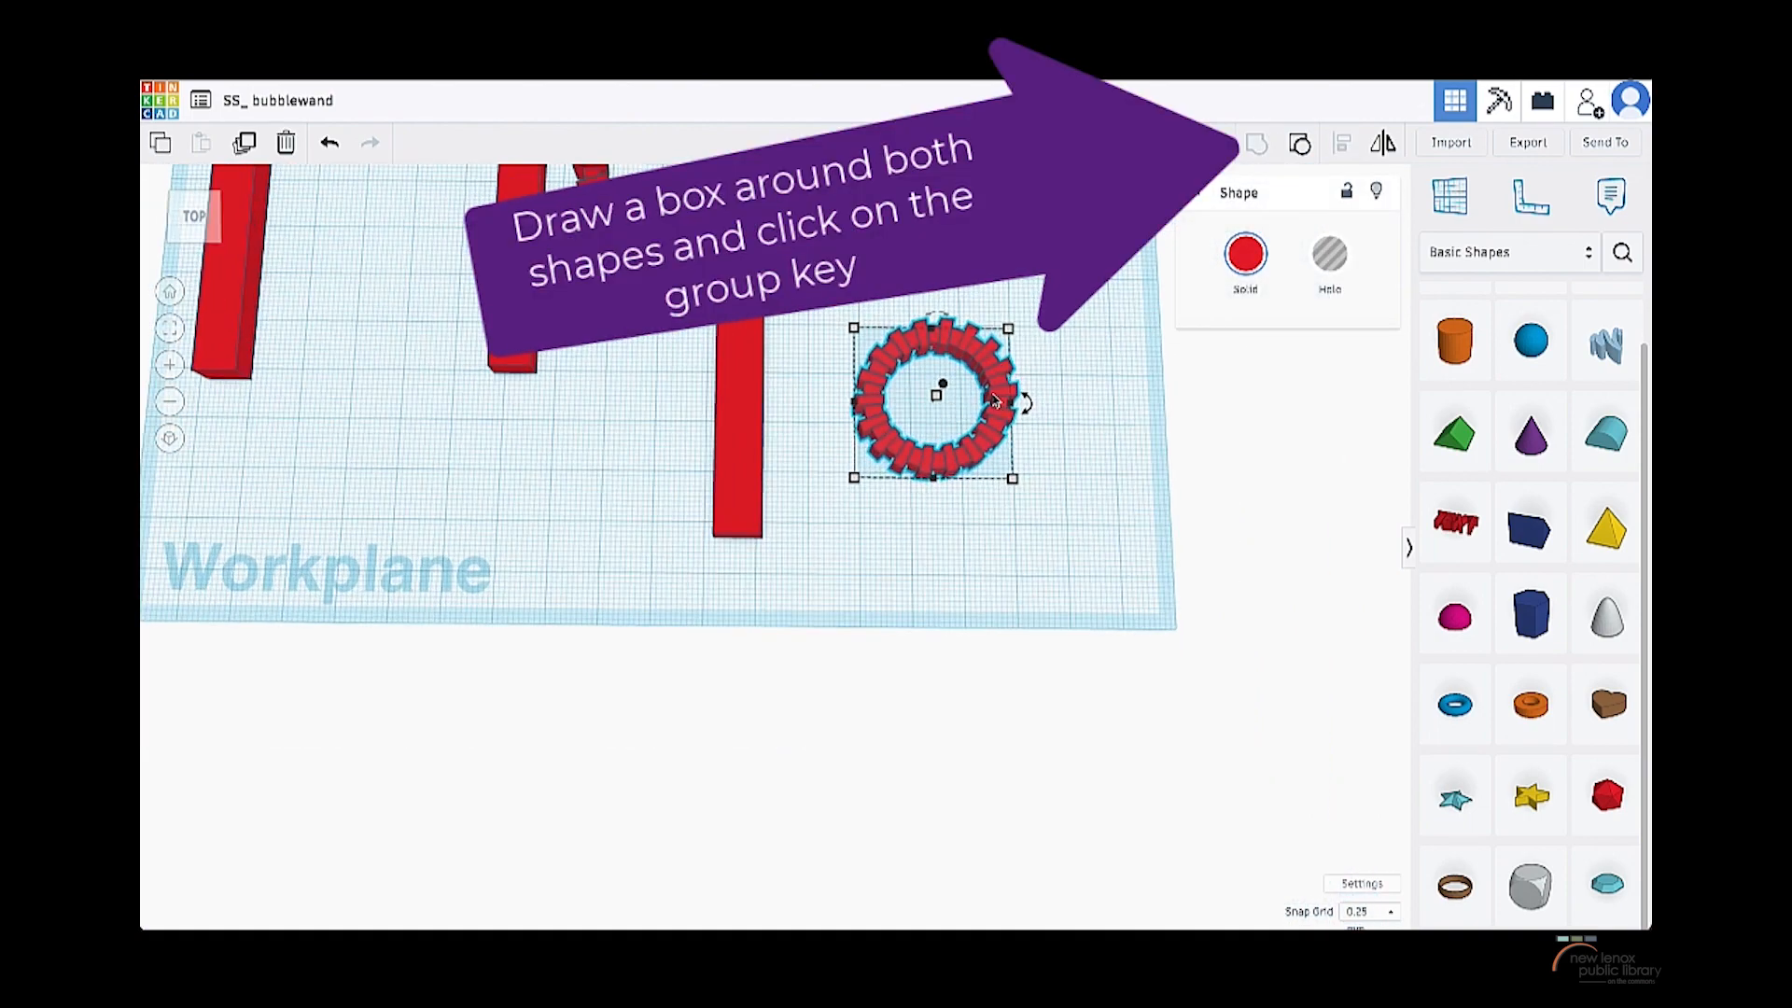
scroll(994, 399, down, 2)
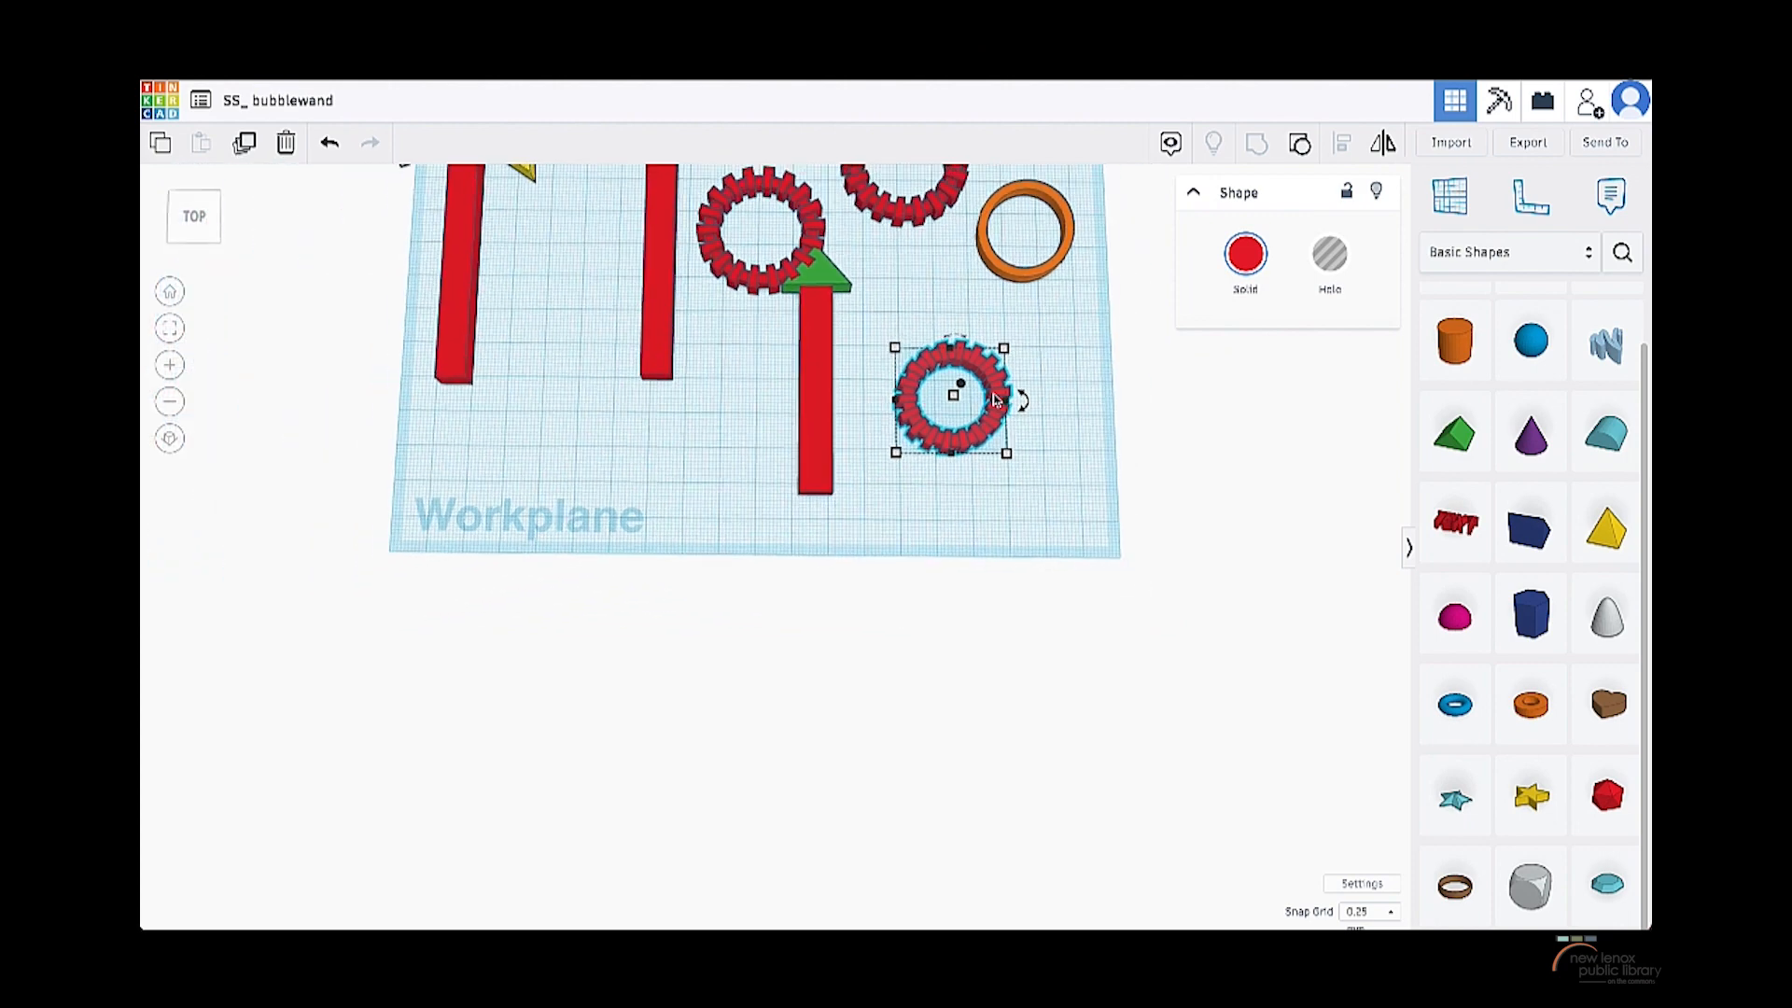
drag(1005, 420, 959, 384)
scroll(901, 331, up, 1)
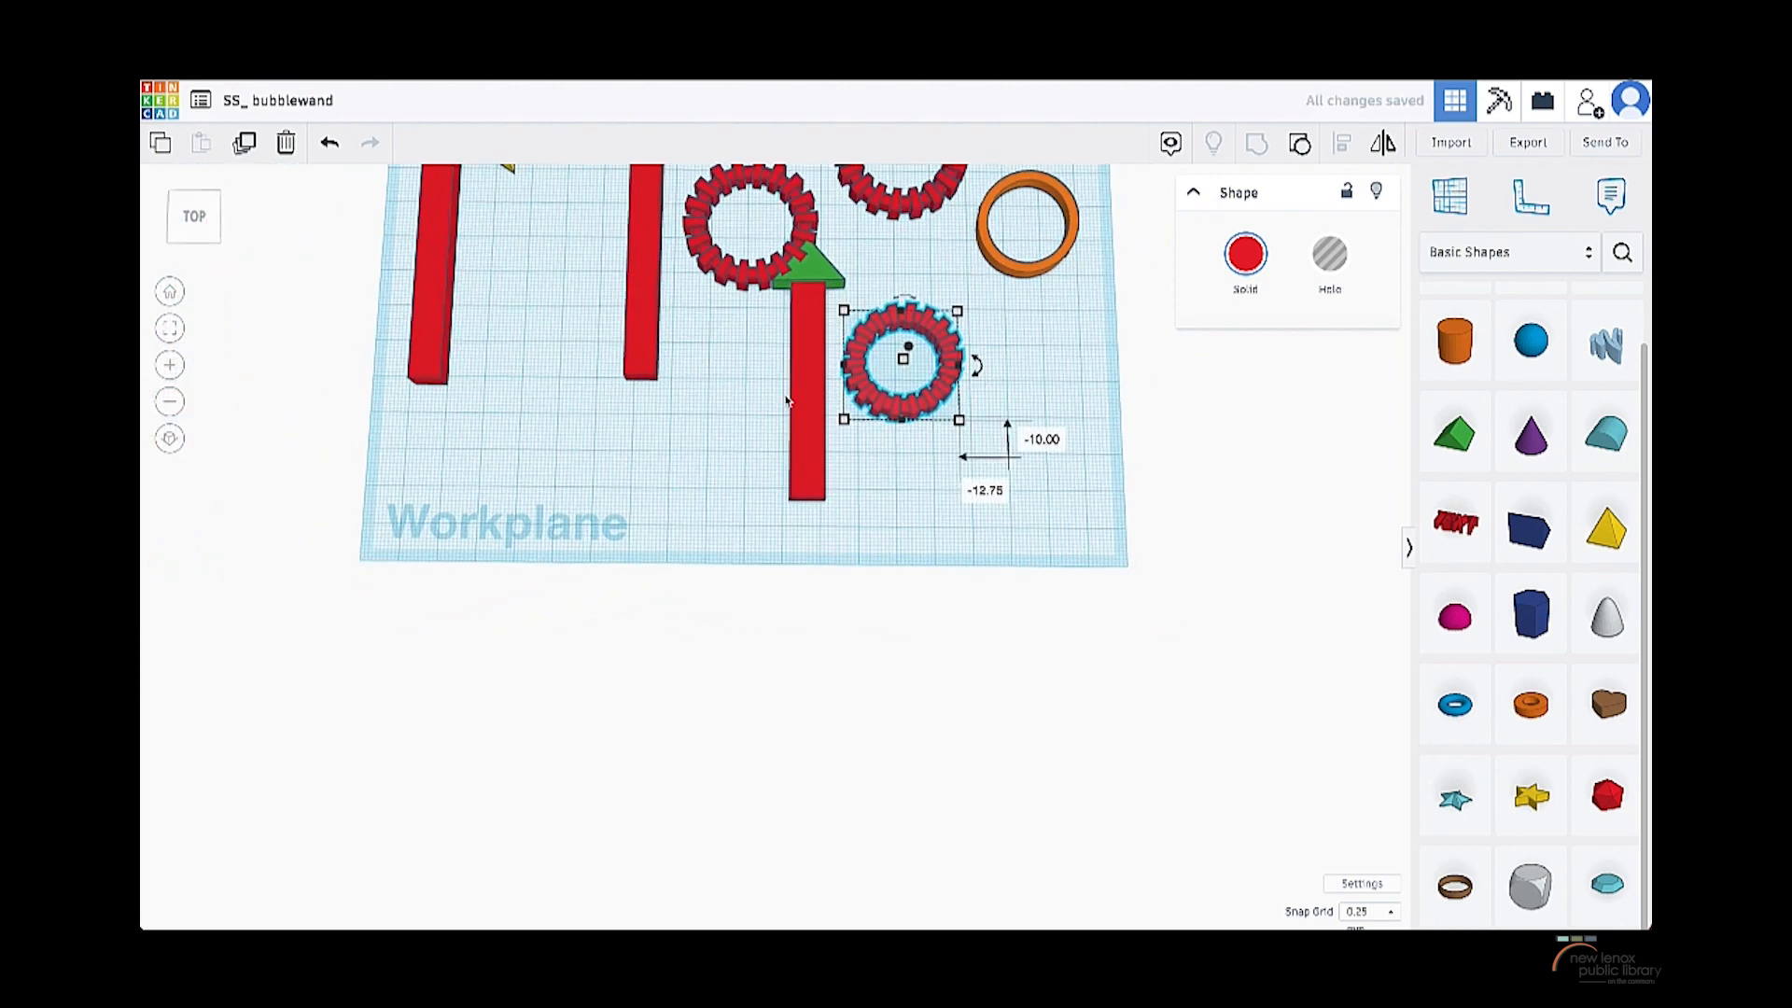
- Delete the red box handle and the green roof shape at its end beside the toothed rings
click(820, 293)
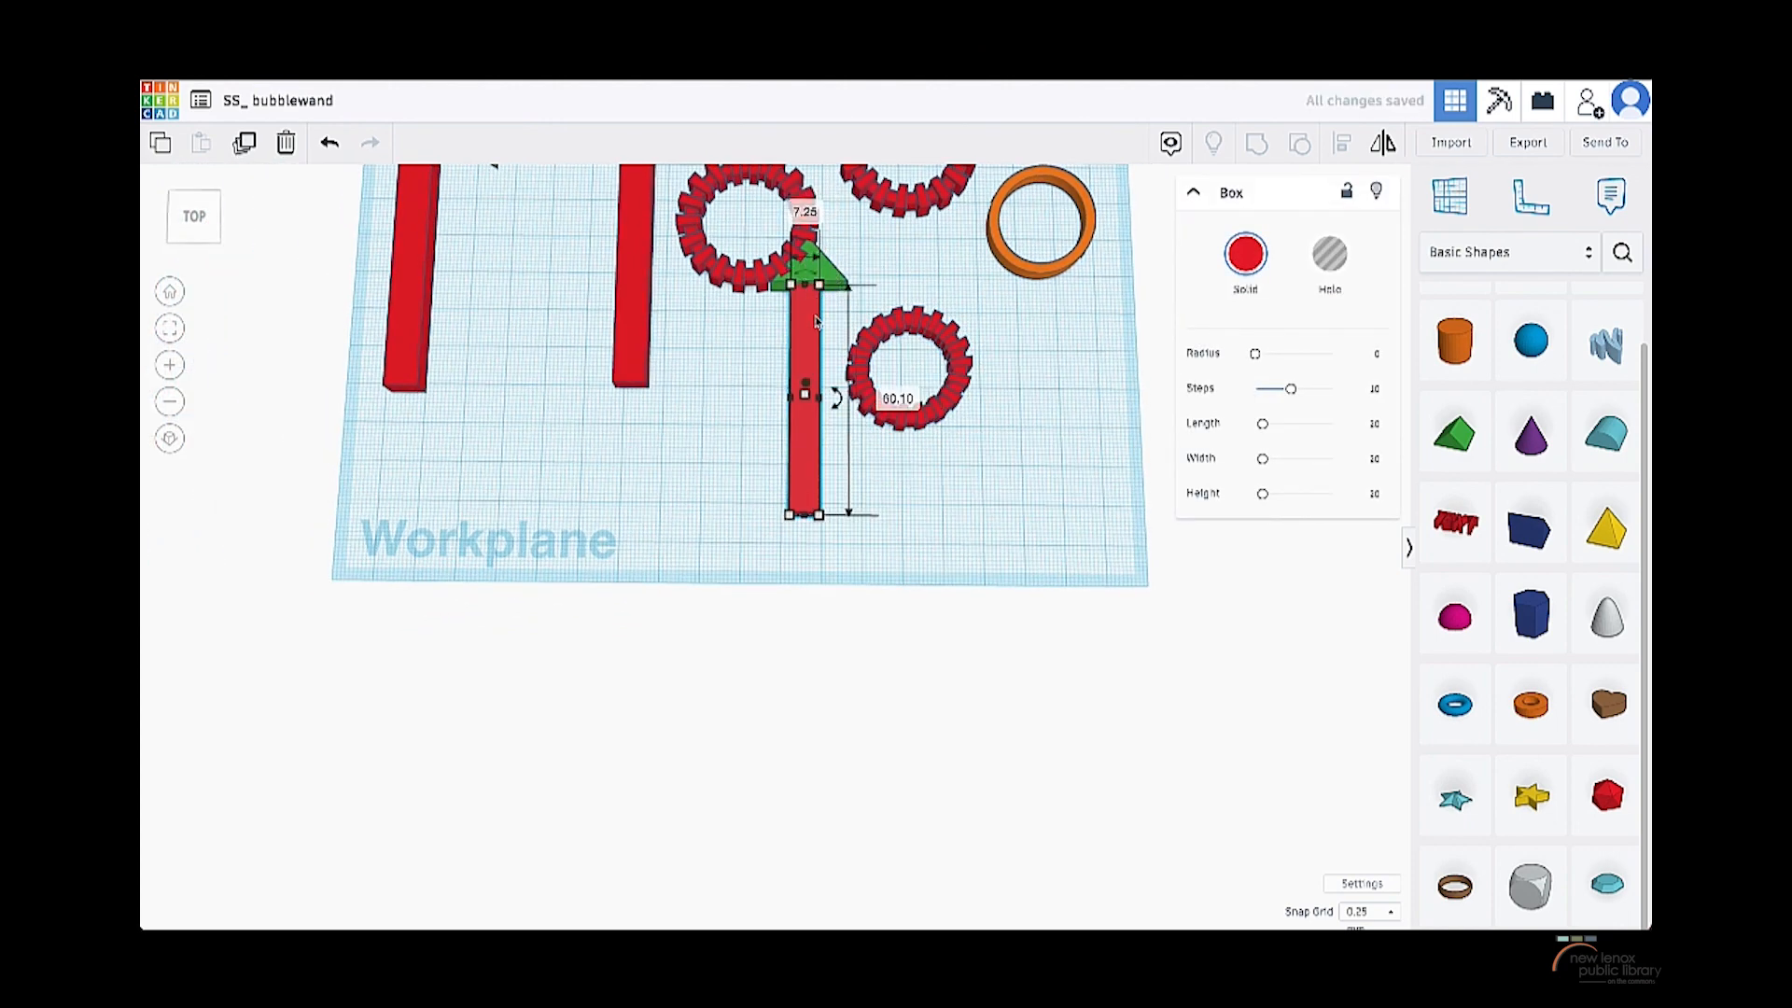
drag(825, 323, 474, 474)
key(Delete)
scroll(679, 341, down, 2)
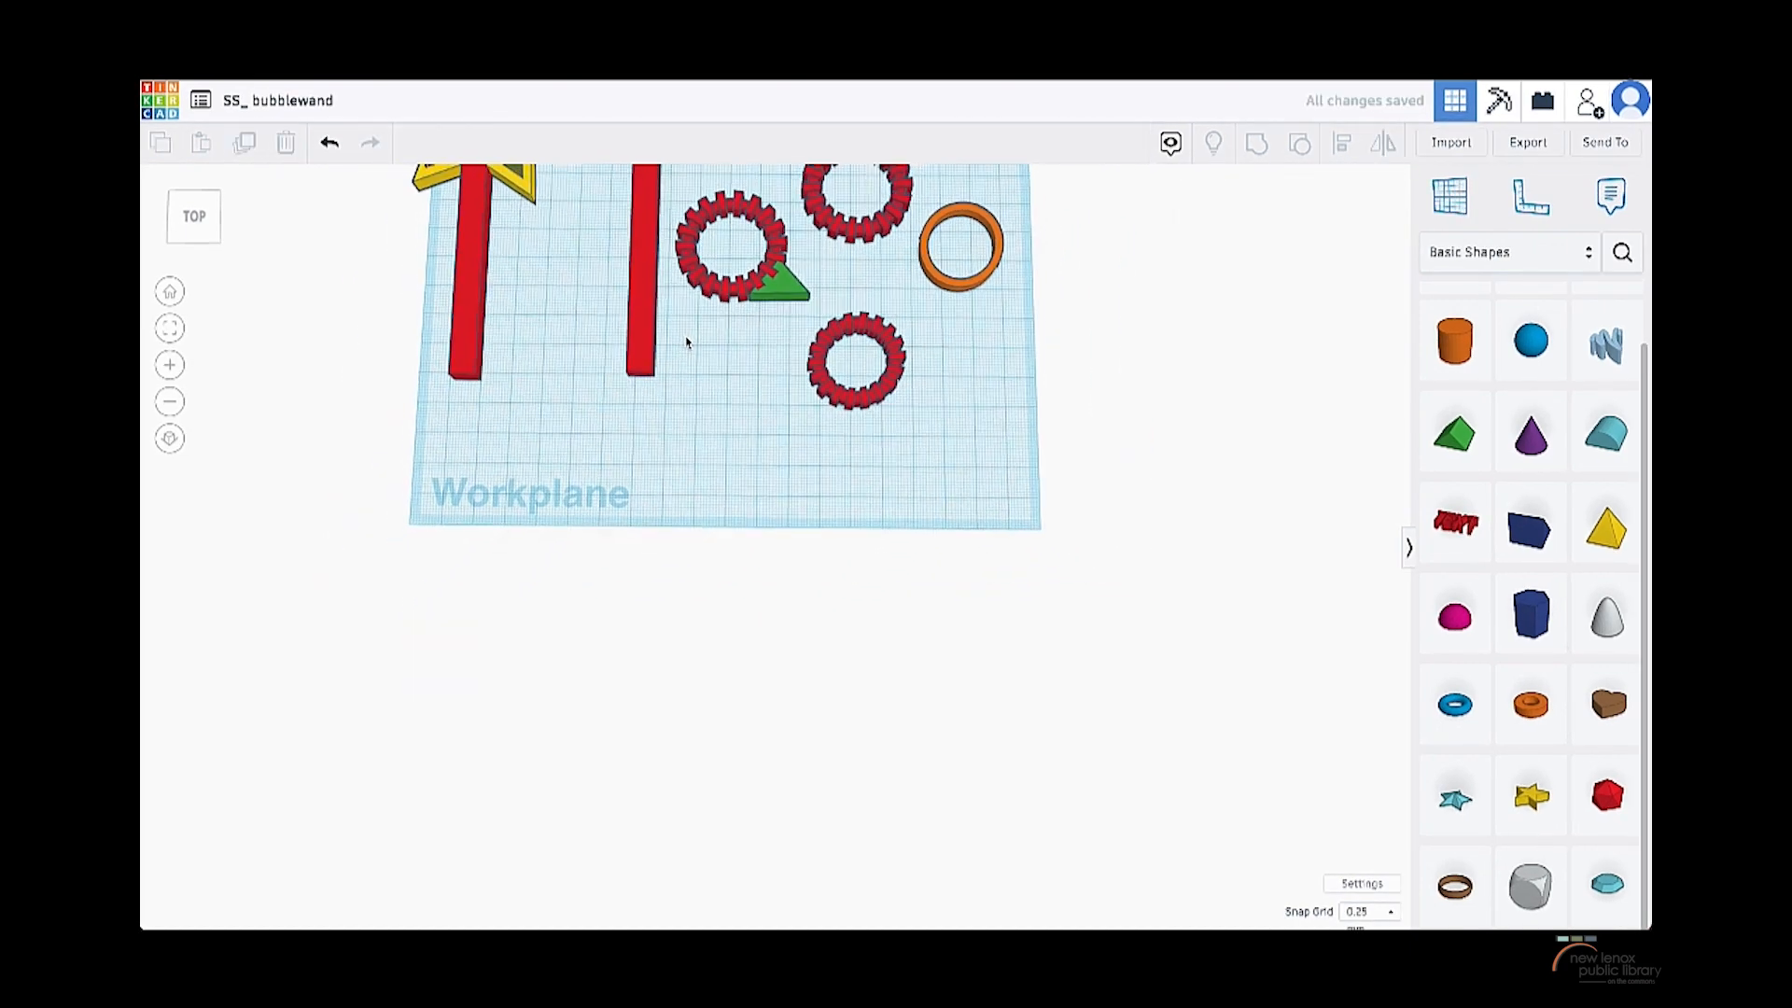
click(778, 291)
drag(778, 299, 612, 403)
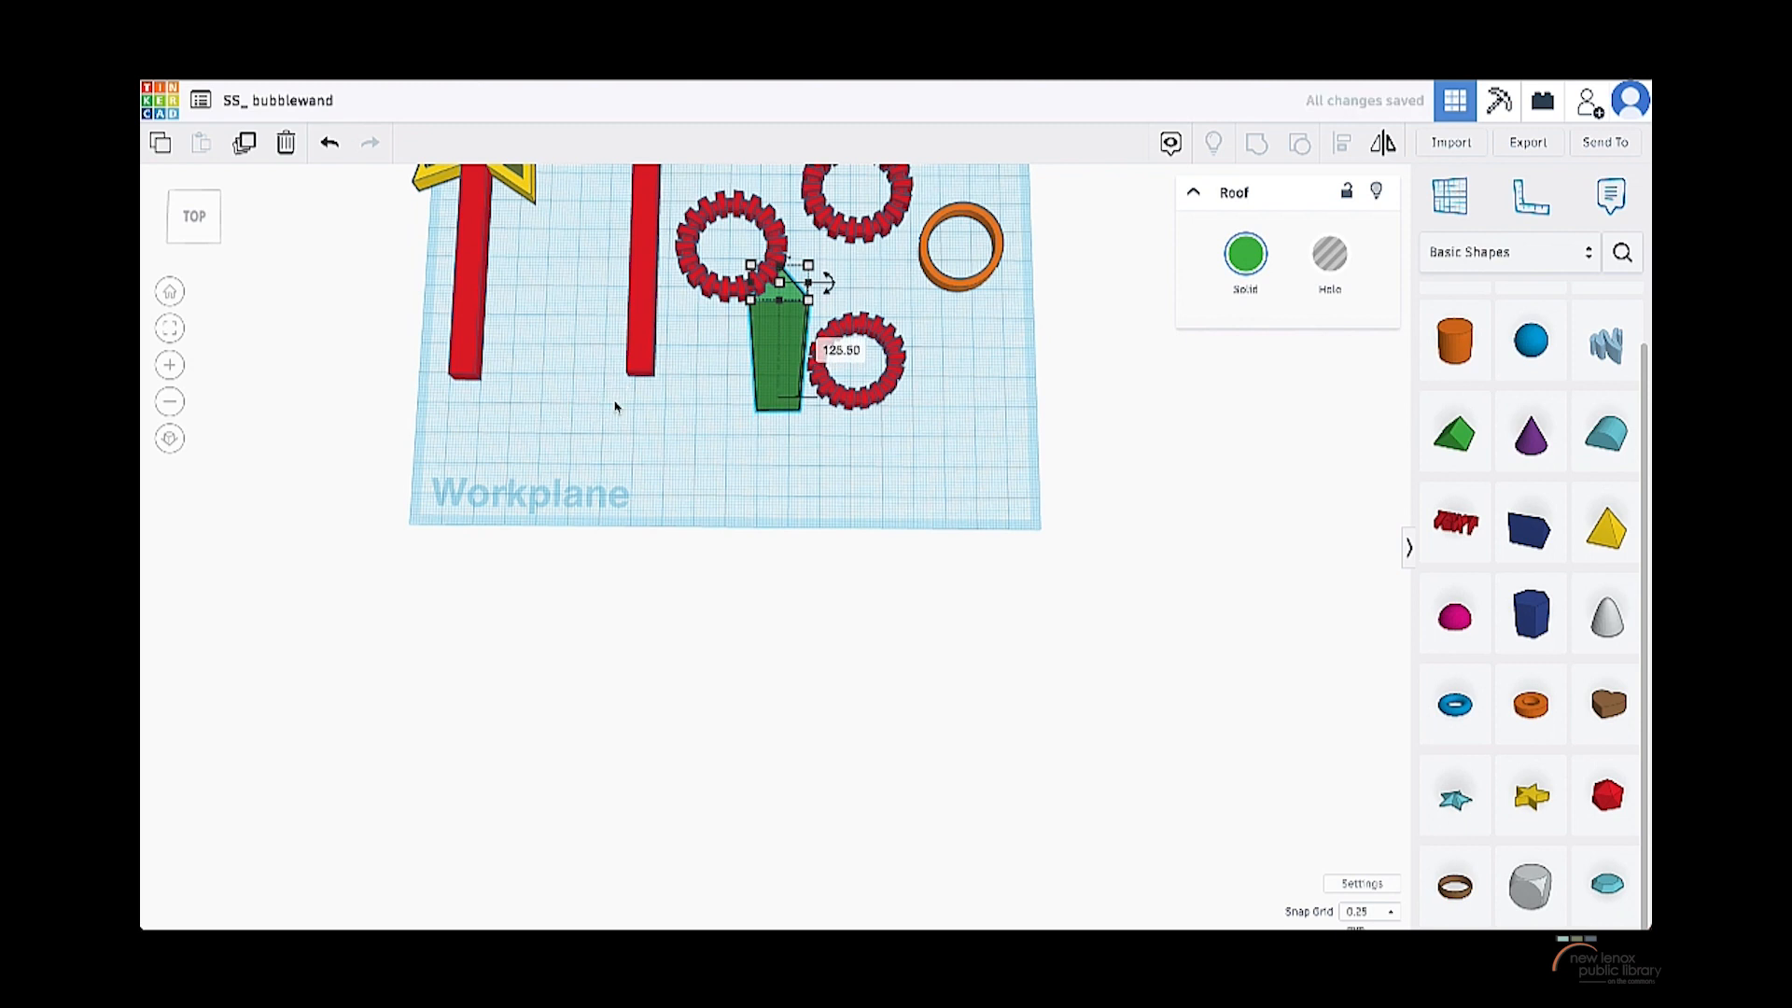
key(ctrl+z)
key(Delete)
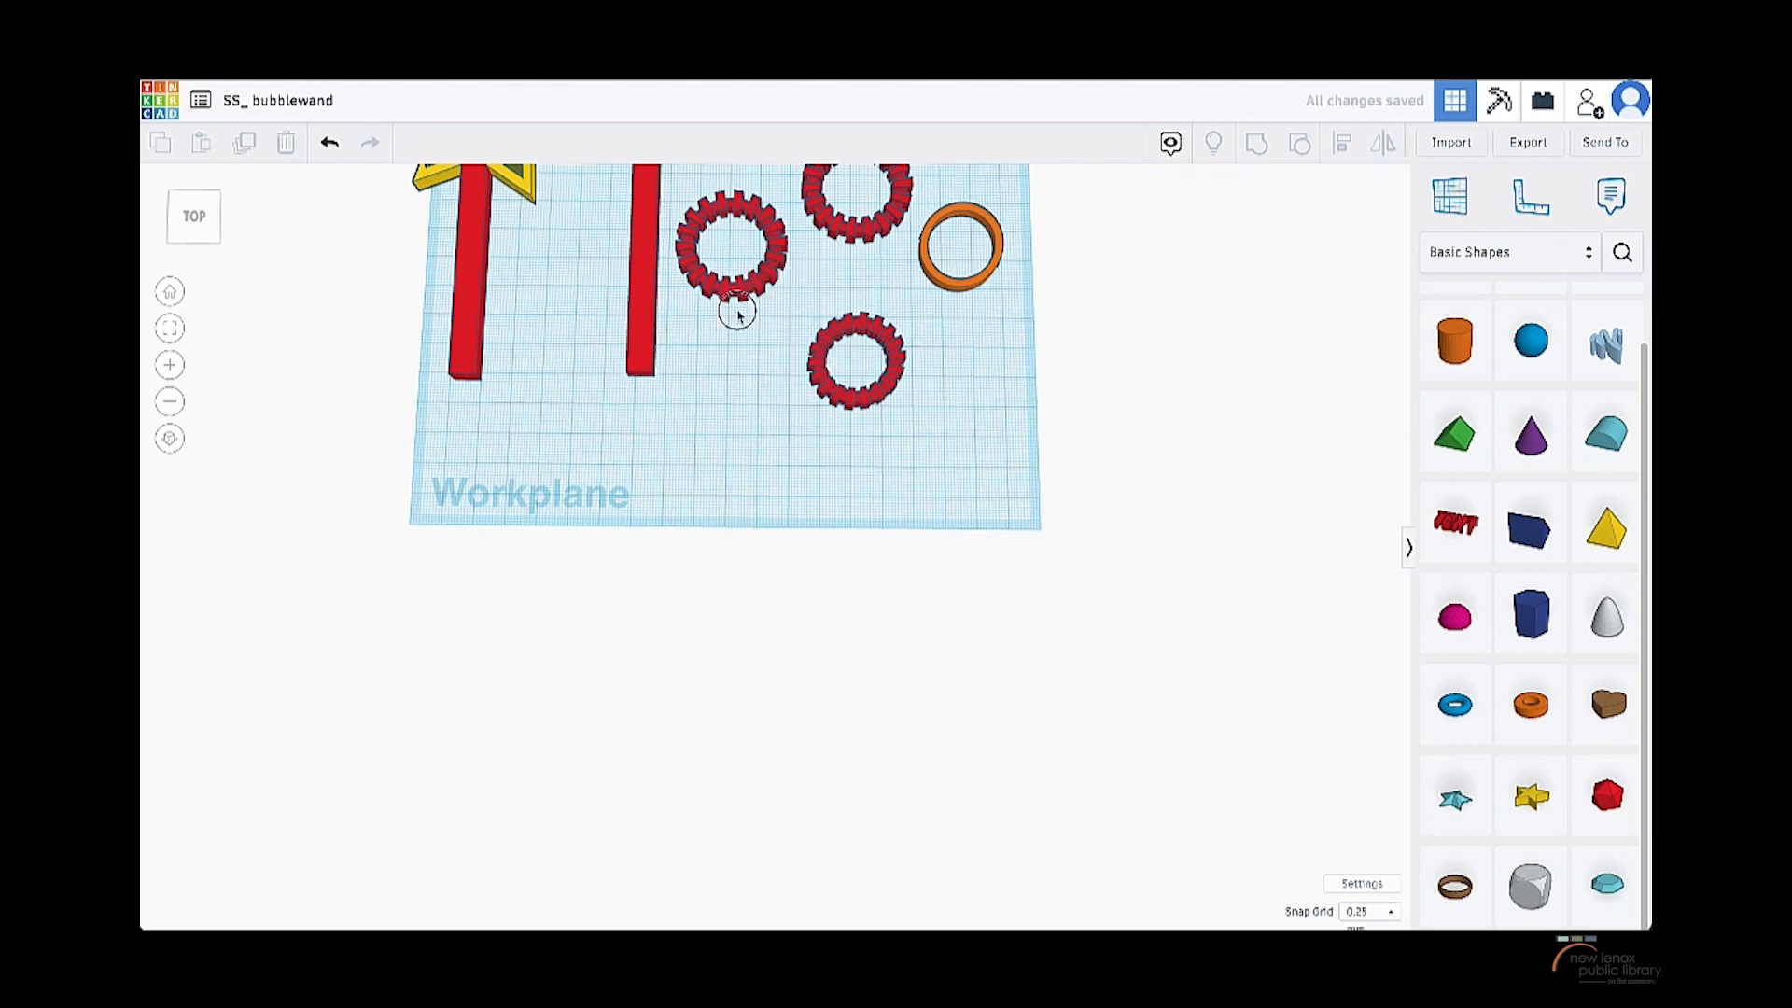
- Move the two larger toothed rings to the workplane's front edge and remove the leftover orange tube and green roof
drag(738, 312, 719, 552)
drag(904, 170, 966, 467)
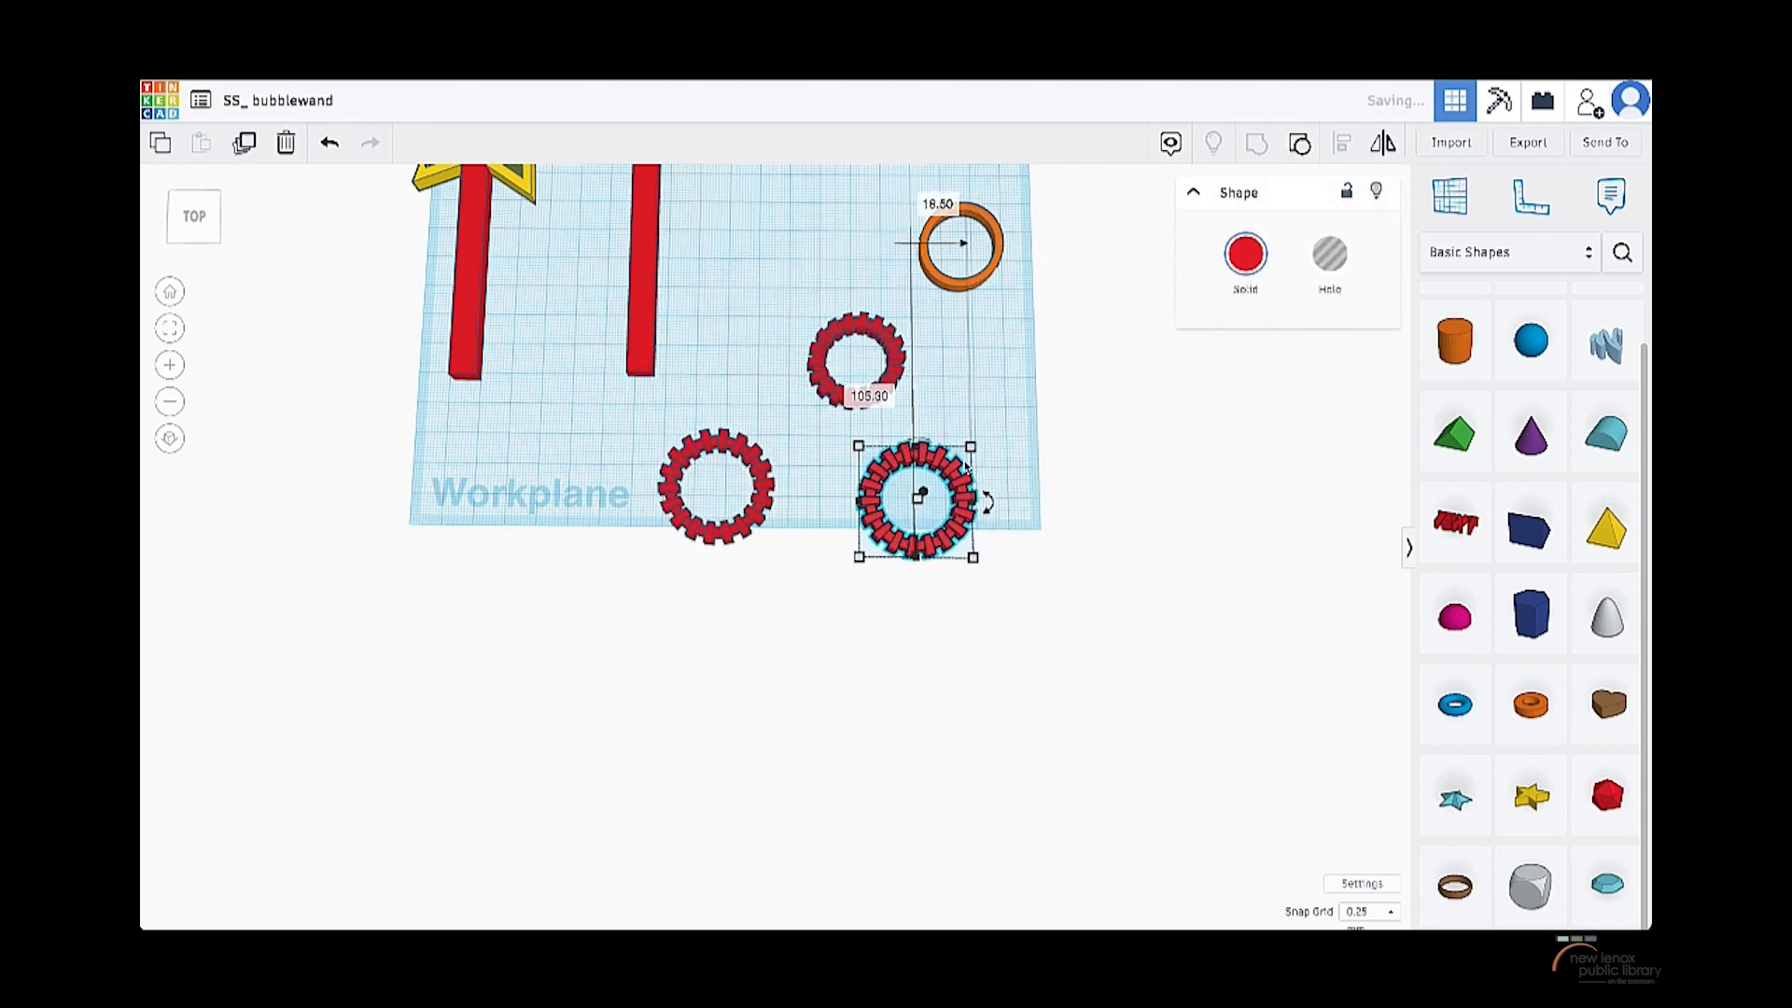
scroll(933, 480, down, 3)
scroll(933, 480, up, 2)
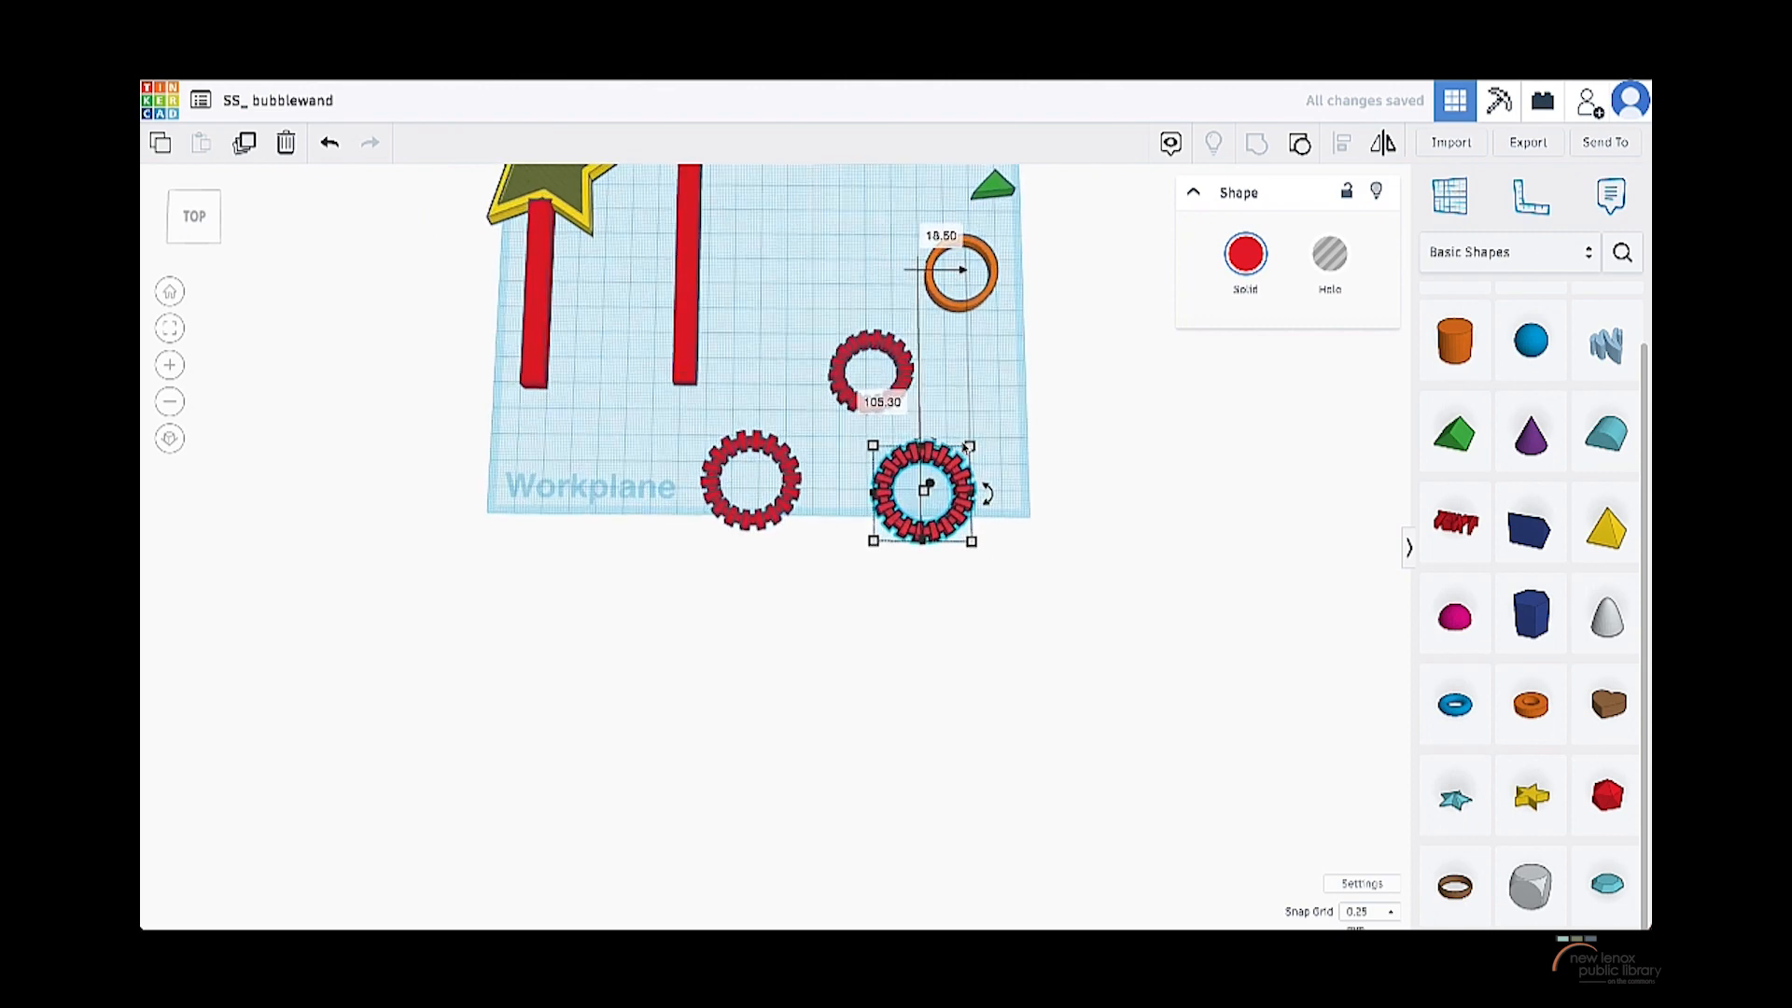
click(919, 408)
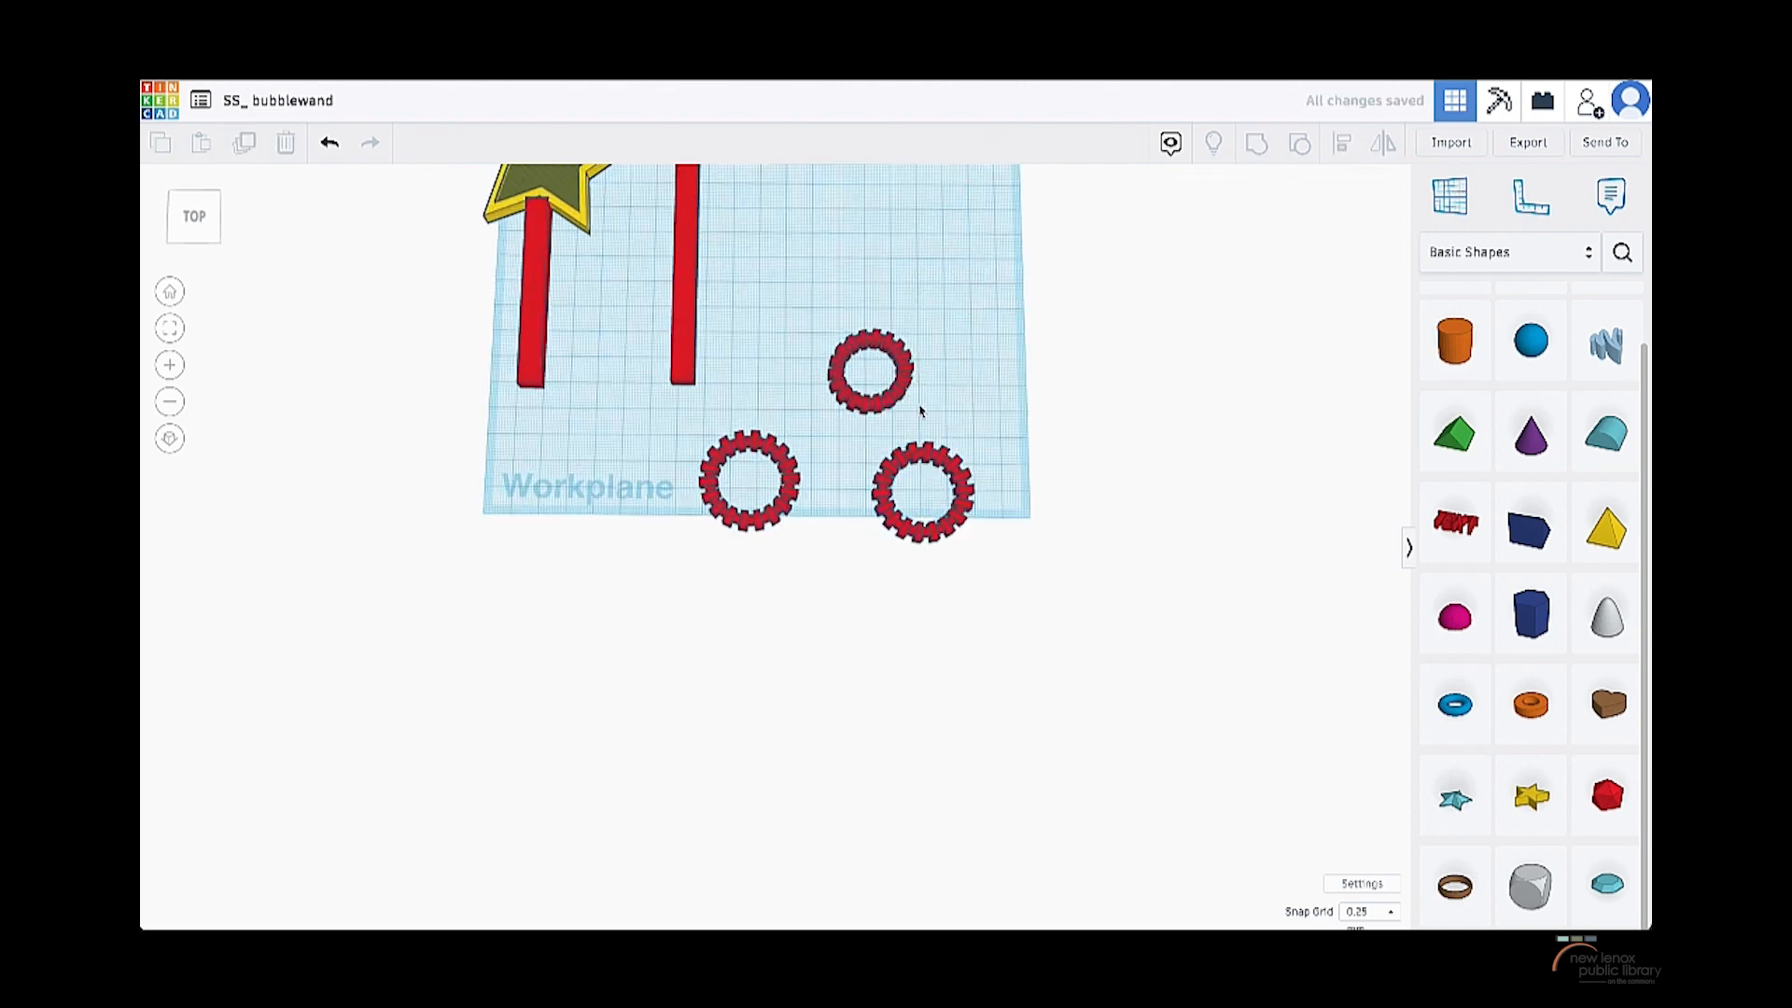
scroll(920, 409, up, 2)
drag(896, 468, 865, 489)
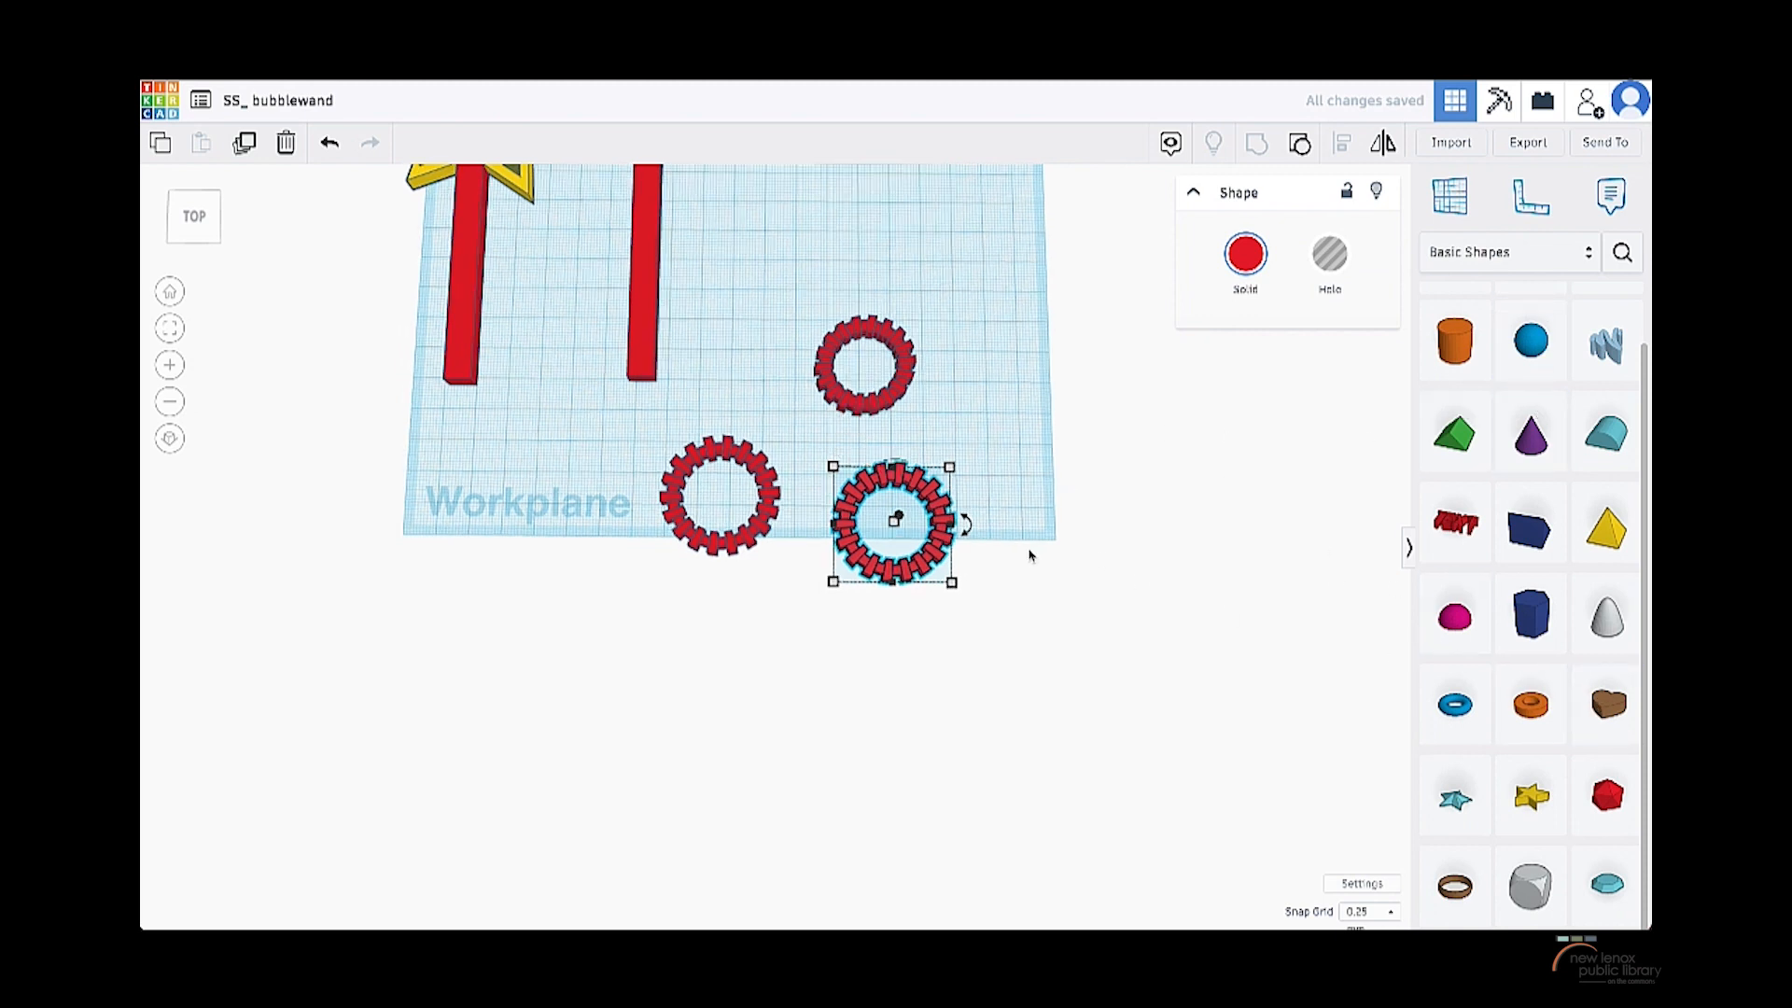
- Add an SVG Revolver from Shape Generators between the rings, set its sides to 48, rotate its sketch and shorten its revolve angle
scroll(1428, 619, down, 1)
scroll(1493, 523, up, 2)
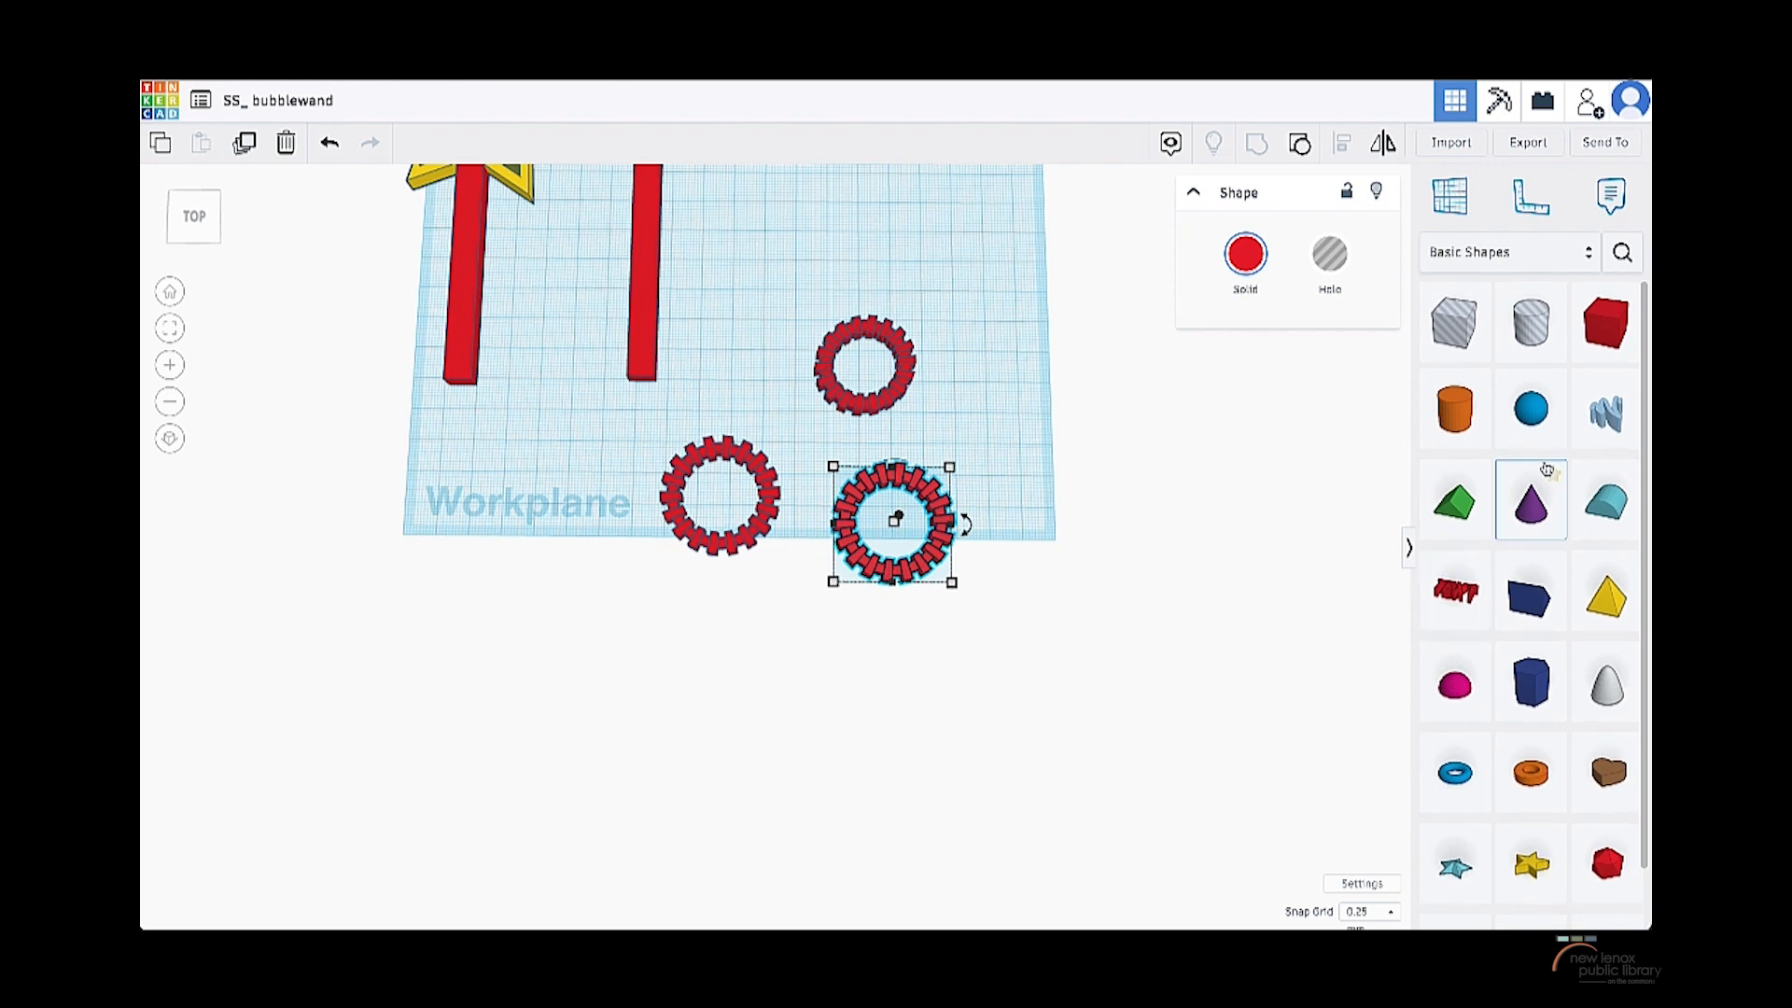
scroll(1532, 410, down, 1)
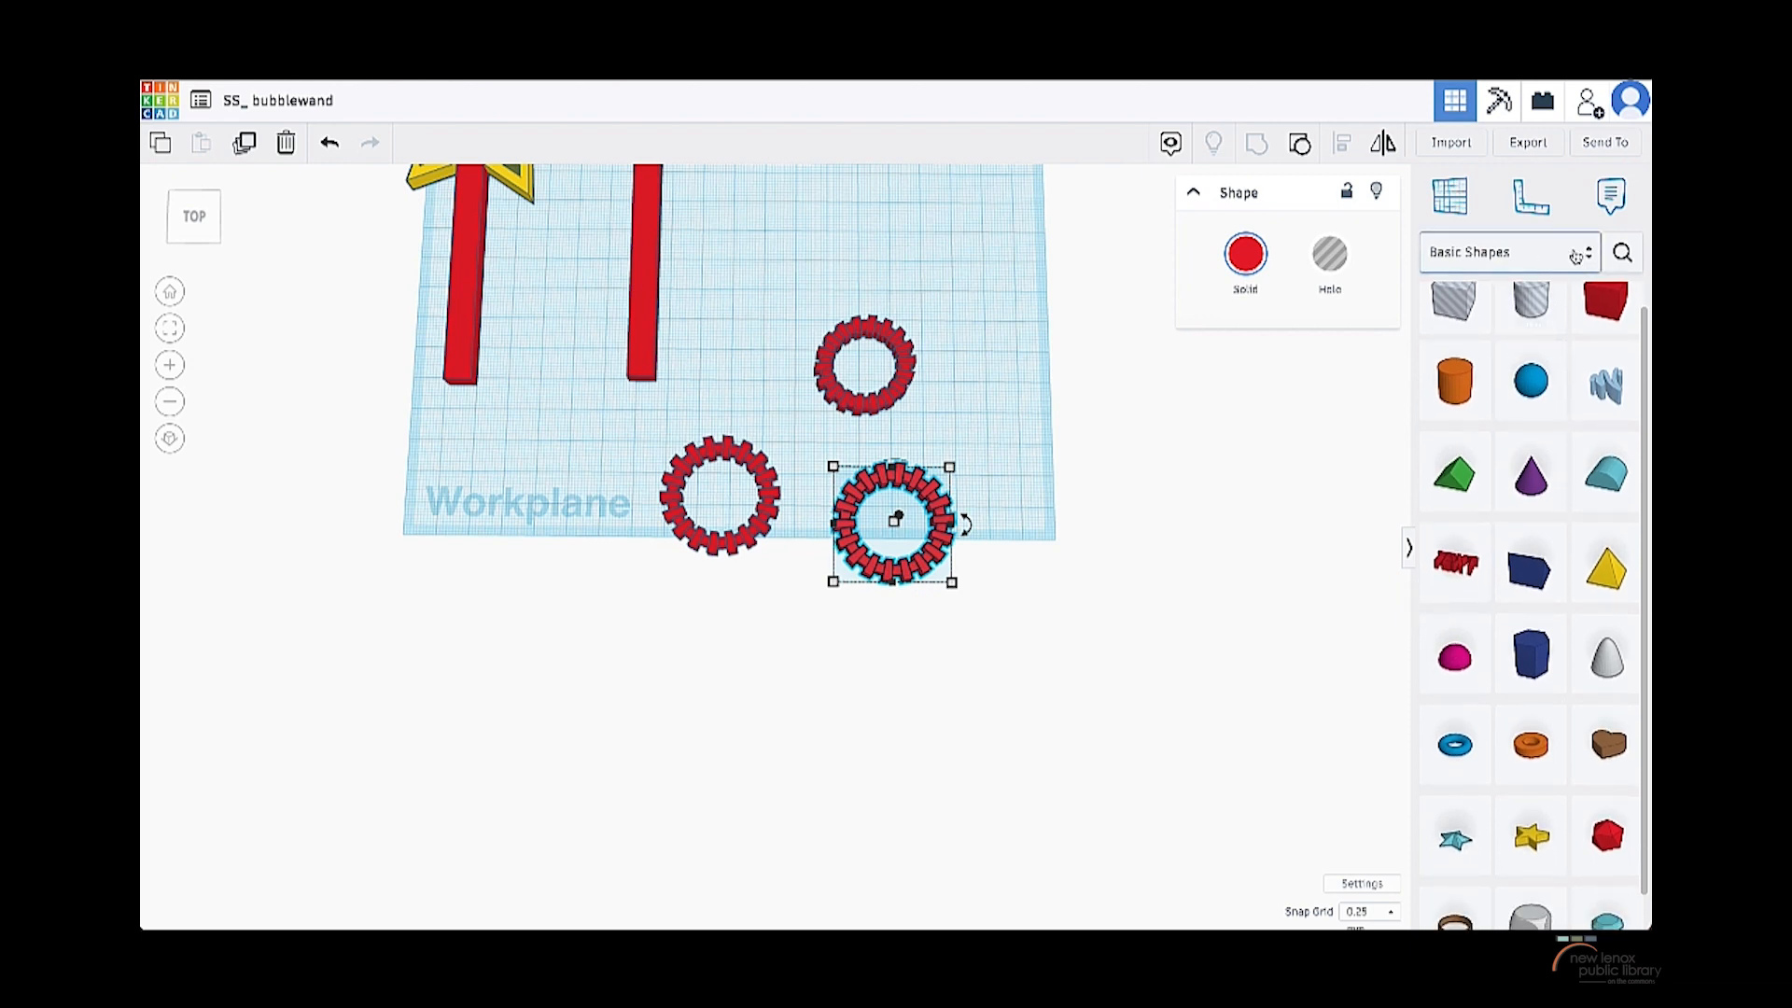
click(1507, 252)
click(1472, 373)
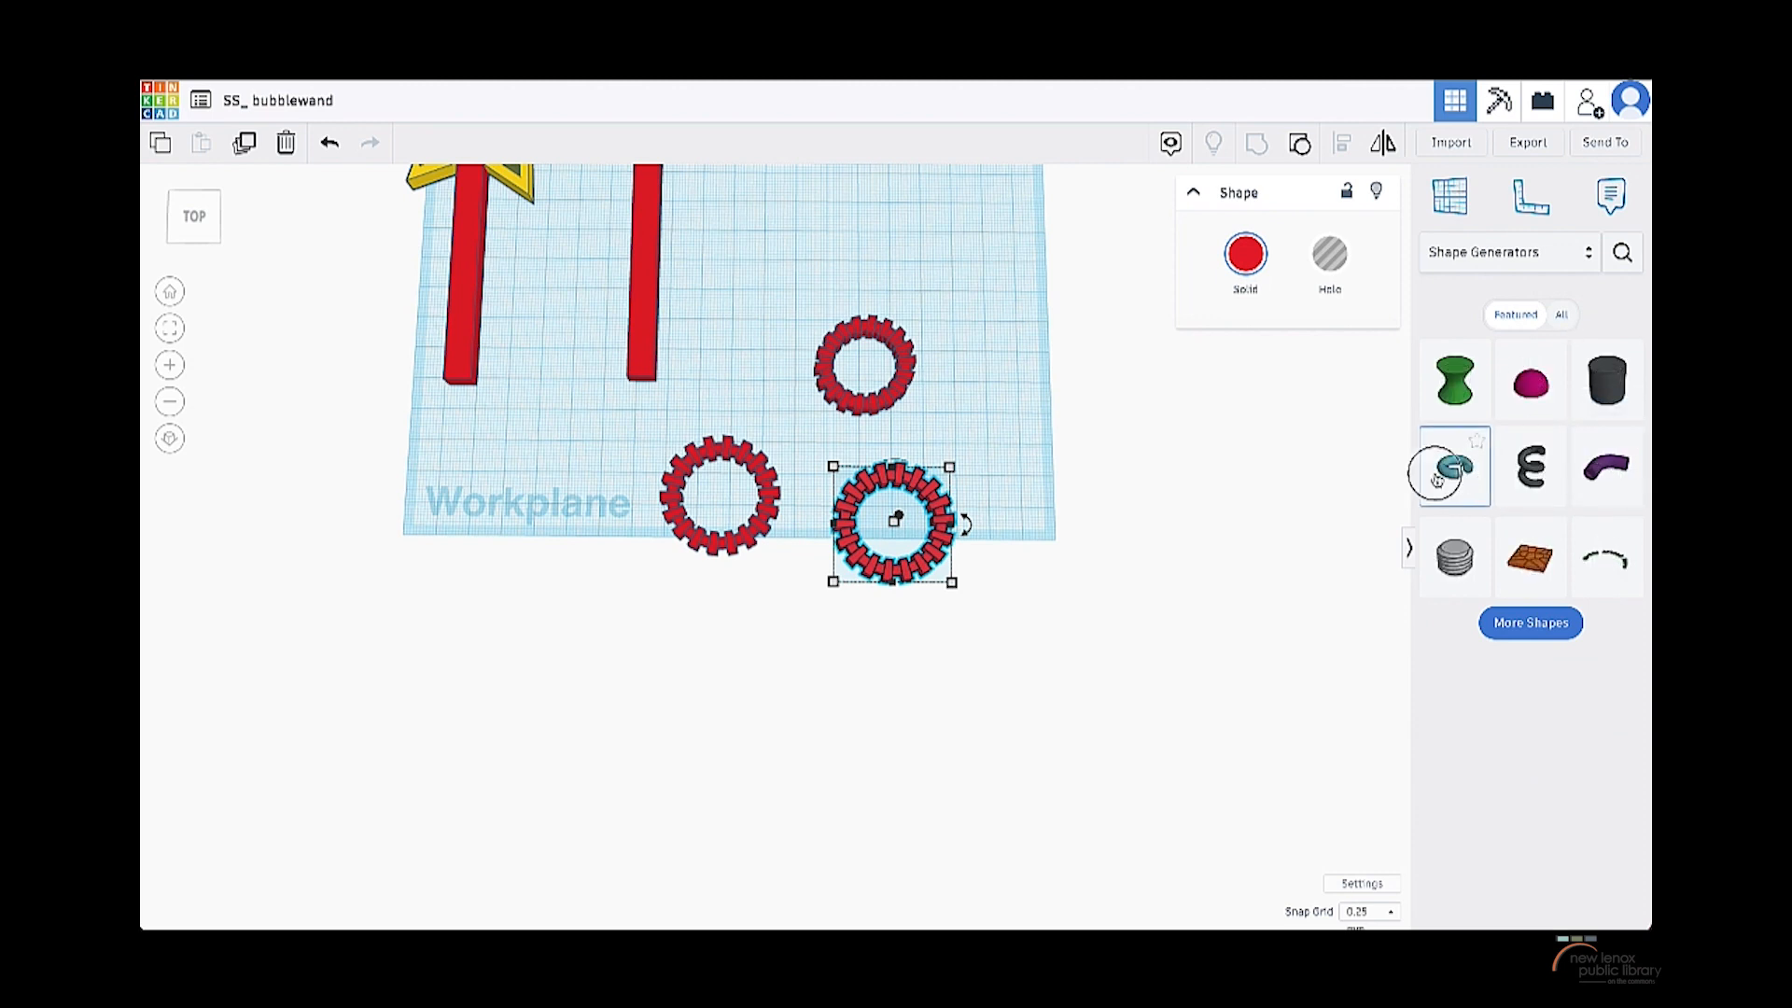
drag(1438, 479, 930, 427)
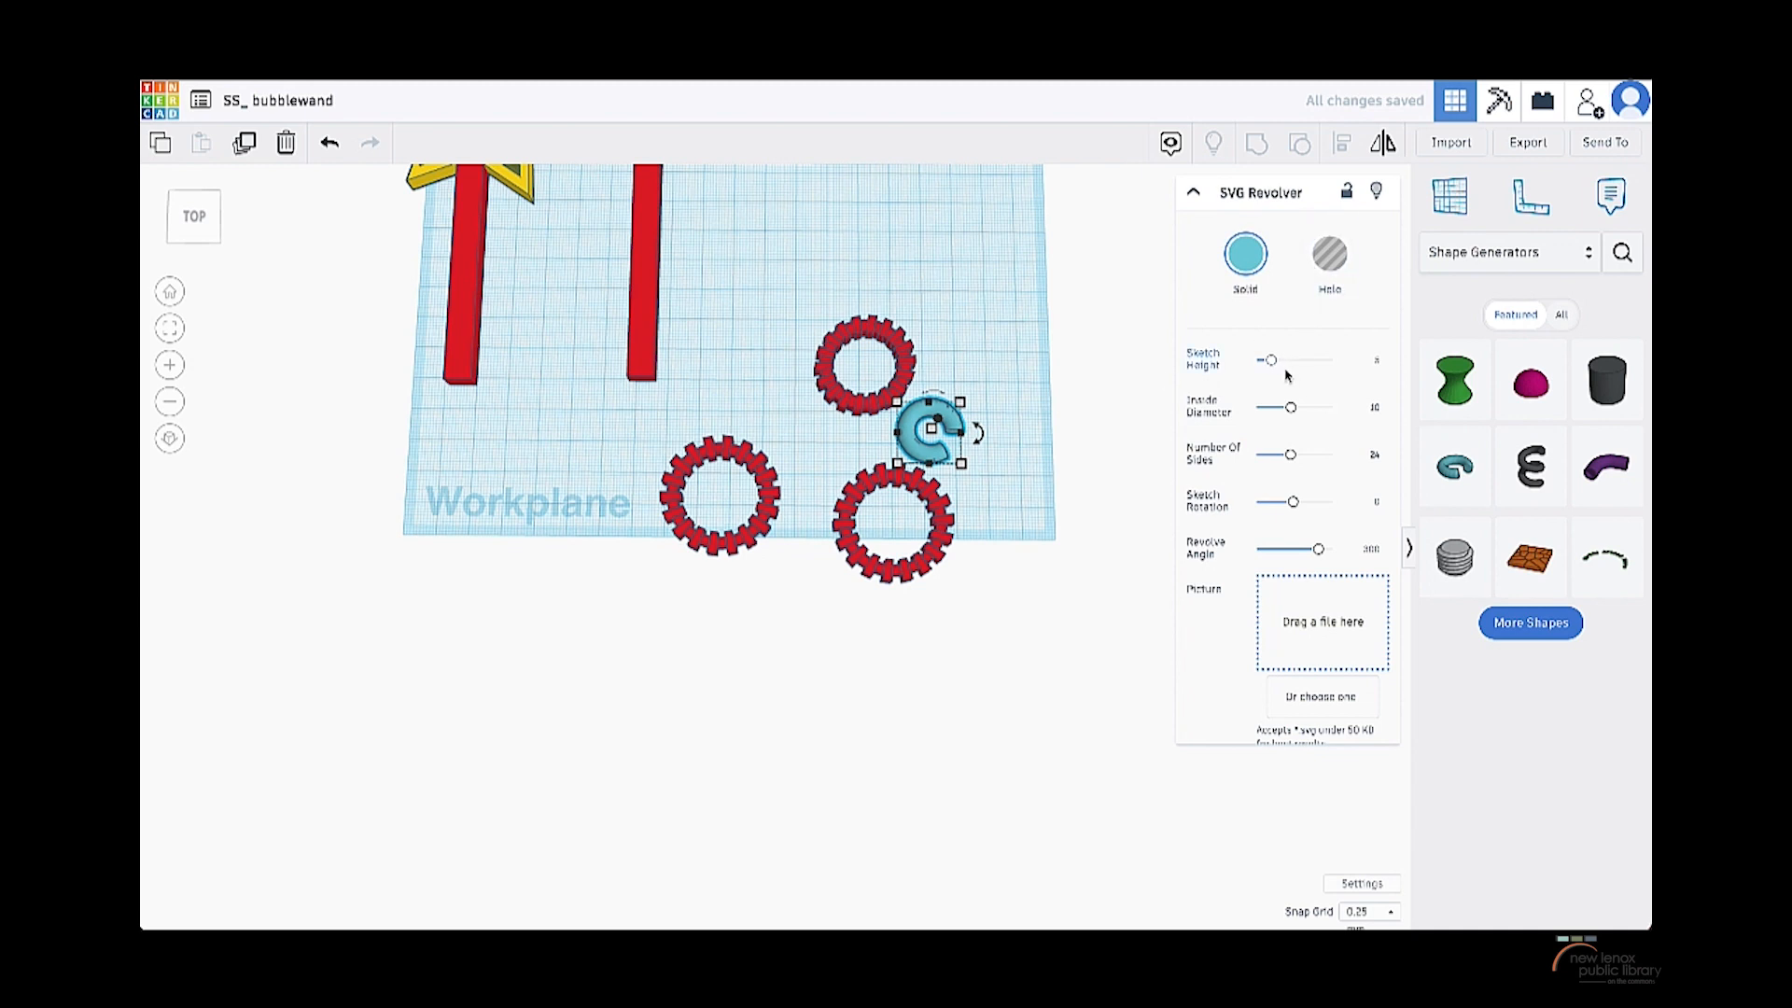
drag(1292, 416, 1306, 455)
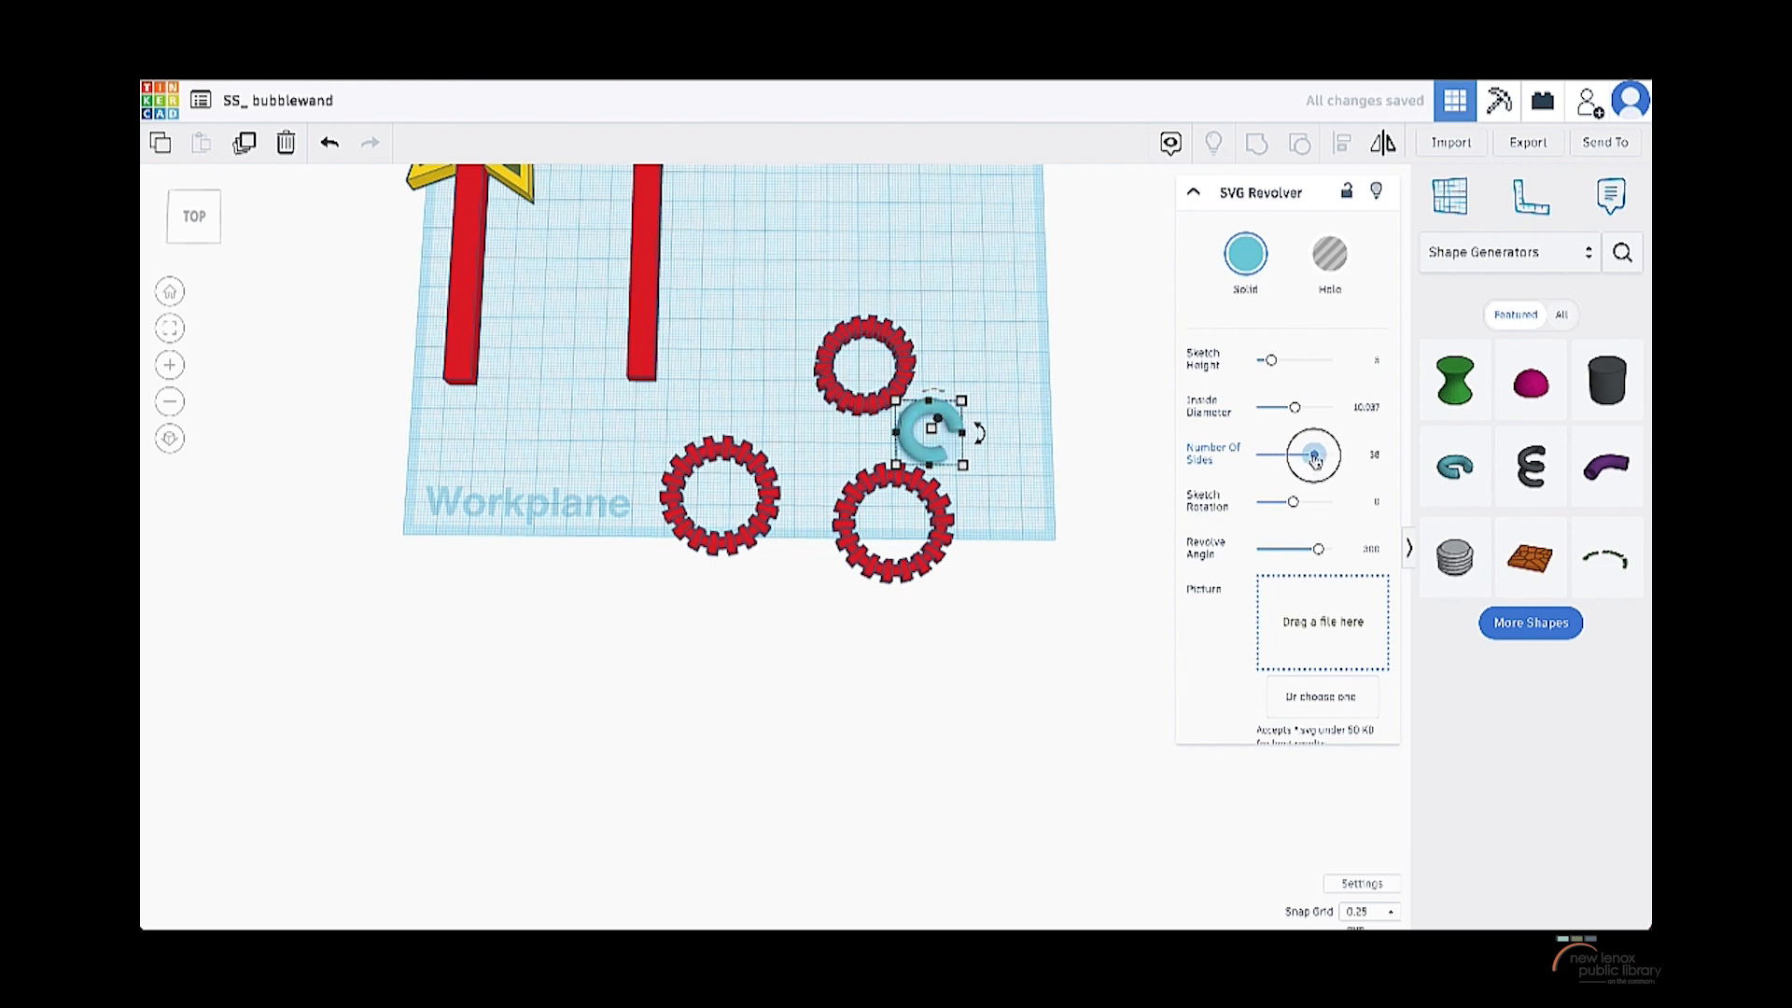
mouse_move(1301, 507)
mouse_down()
mouse_move(1317, 506)
mouse_move(1286, 504)
mouse_move(1284, 551)
mouse_move(1228, 556)
mouse_move(1297, 560)
mouse_up()
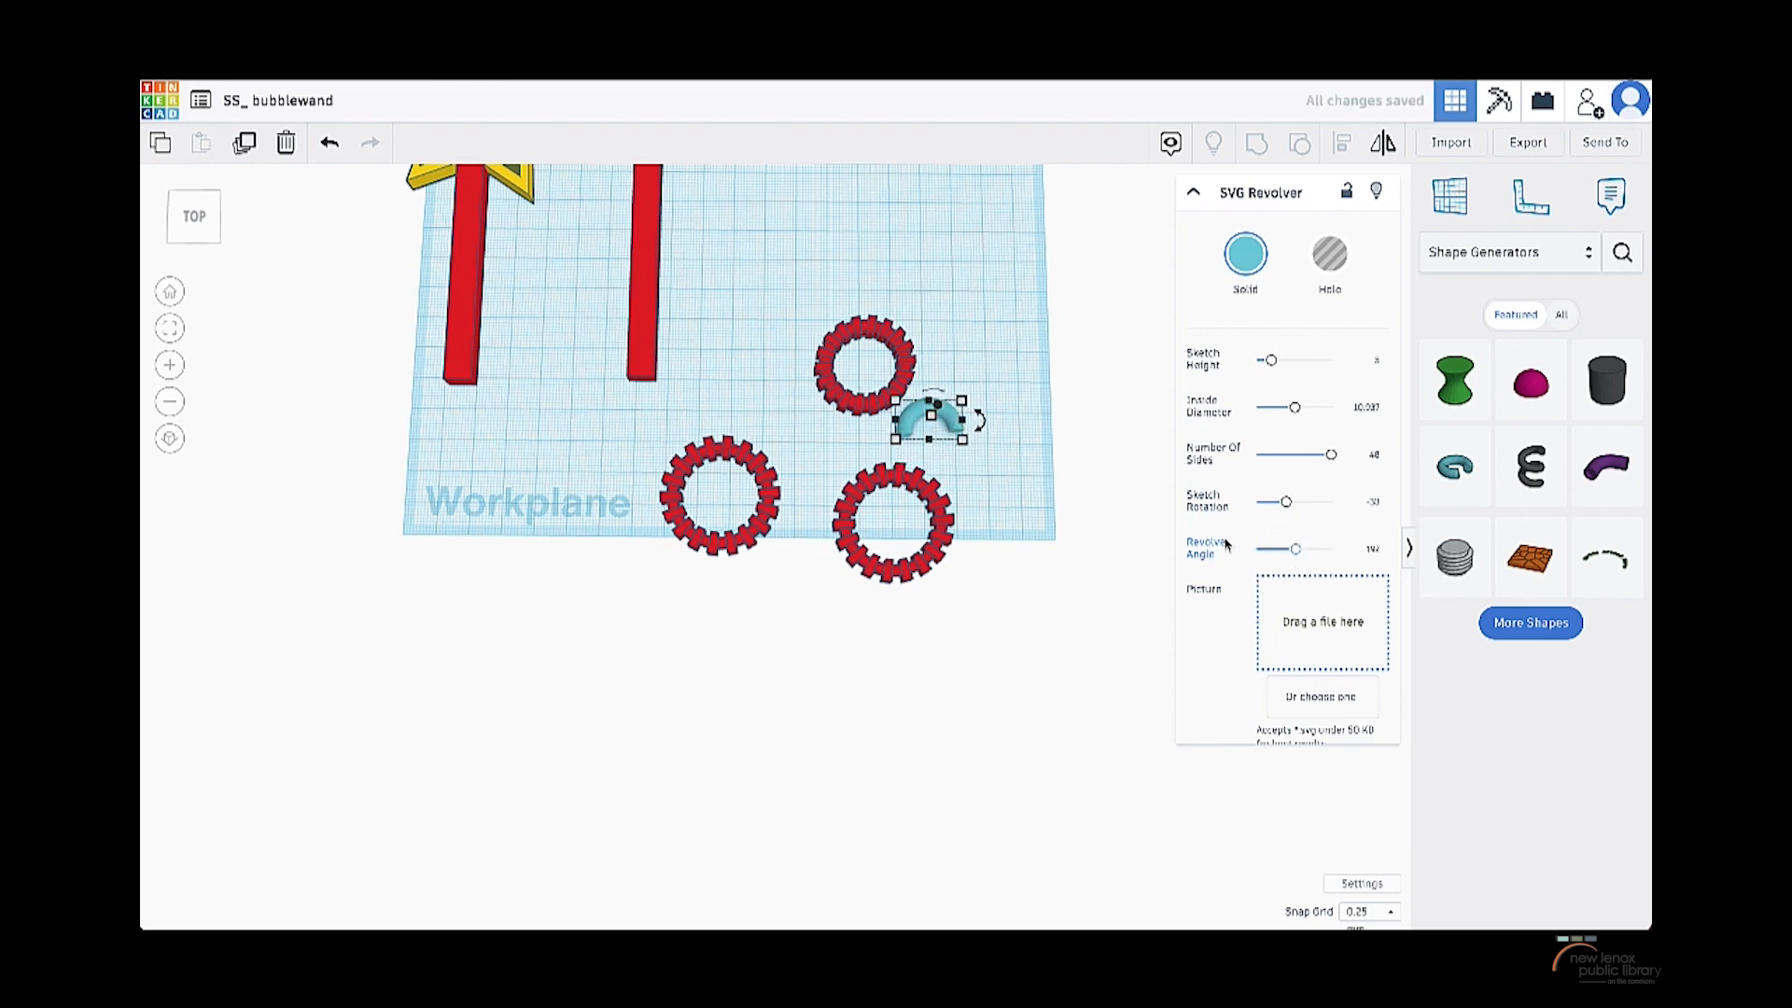
- Turn the blue revolver arc and fit it between the small toothed ring and the larger ring in front of it
scroll(941, 407, up, 8)
scroll(942, 426, down, 4)
drag(947, 455, 799, 579)
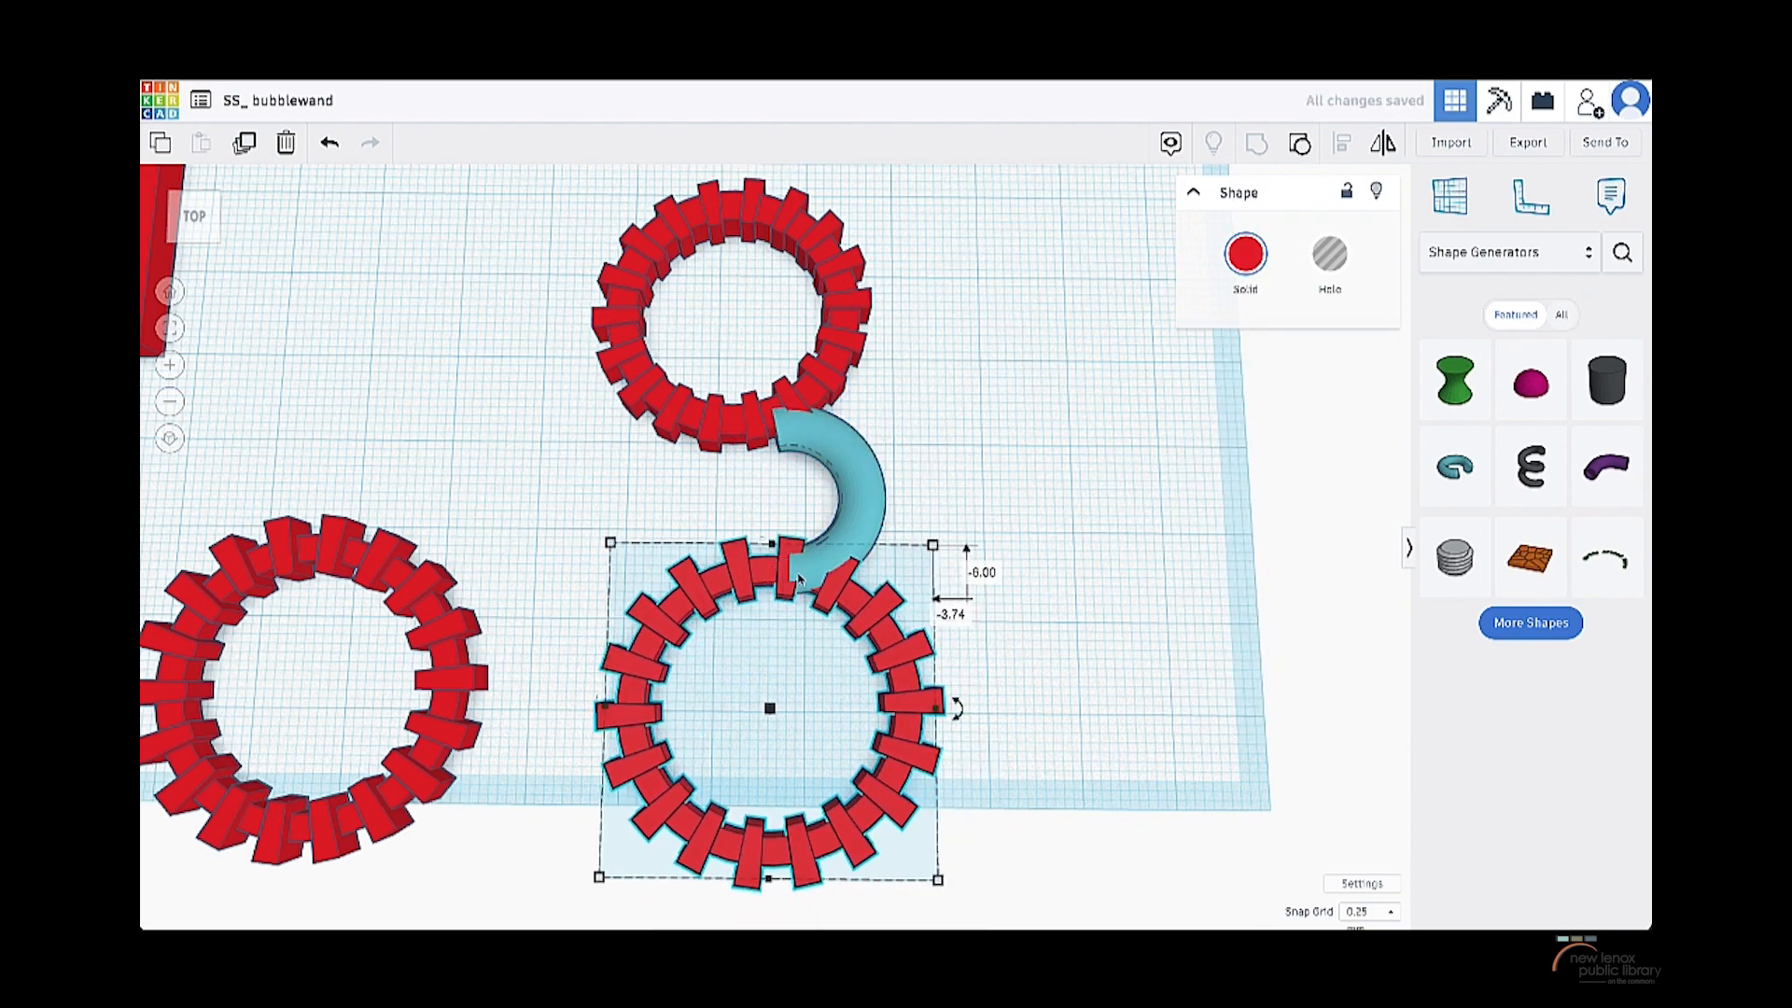
scroll(848, 526, down, 2)
click(852, 488)
scroll(812, 447, up, 1)
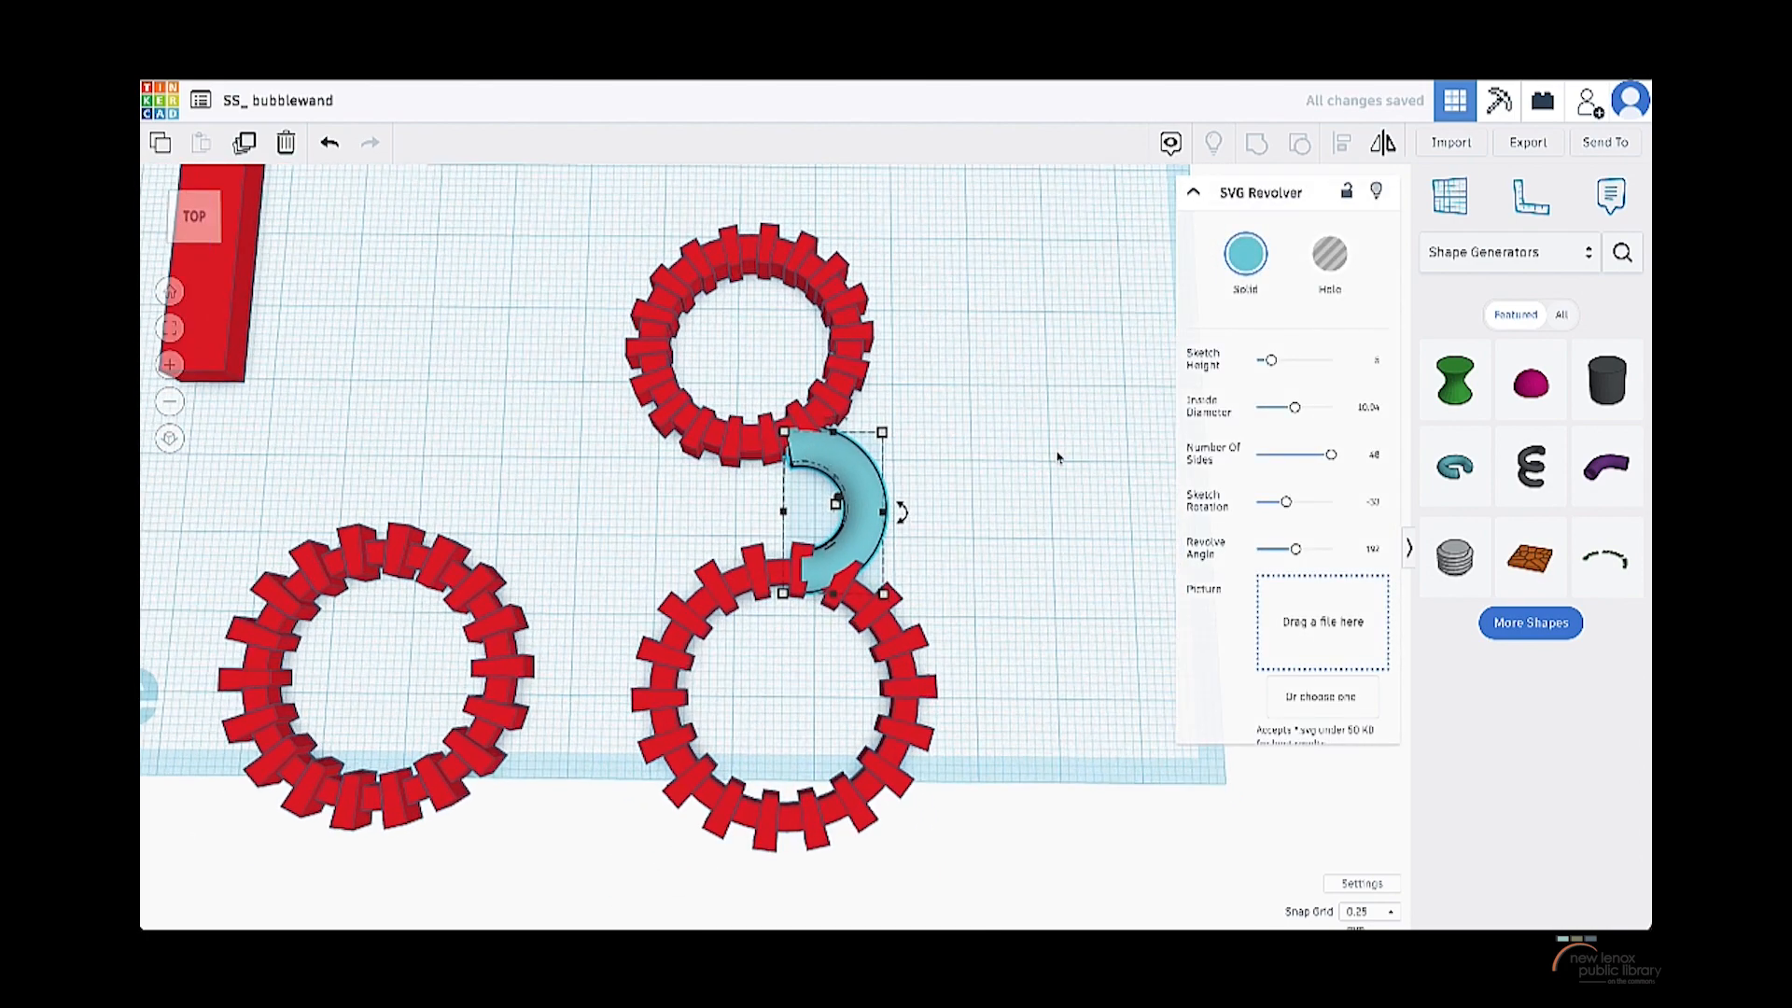
- Reduce the blue arc's revolve angle further and move the small toothed ring against the arc's back end
scroll(1055, 456, down, 1)
drag(1295, 549, 1286, 548)
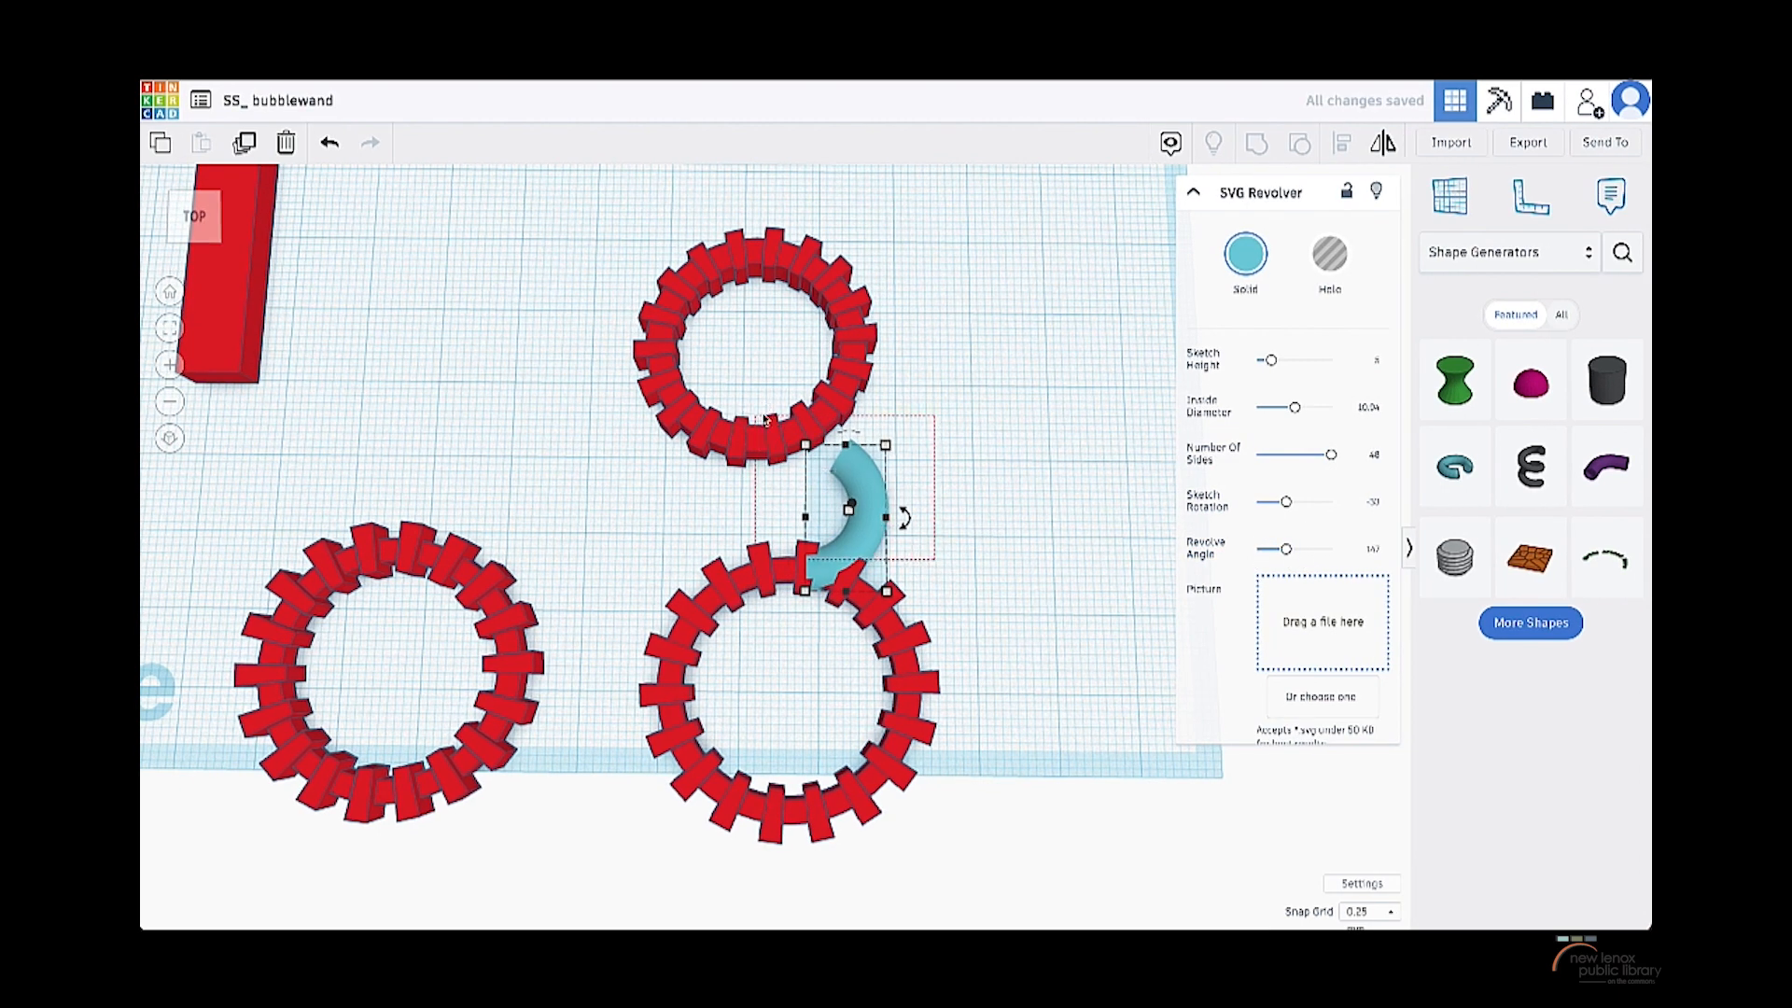
drag(764, 418, 756, 415)
drag(864, 385, 863, 447)
click(809, 416)
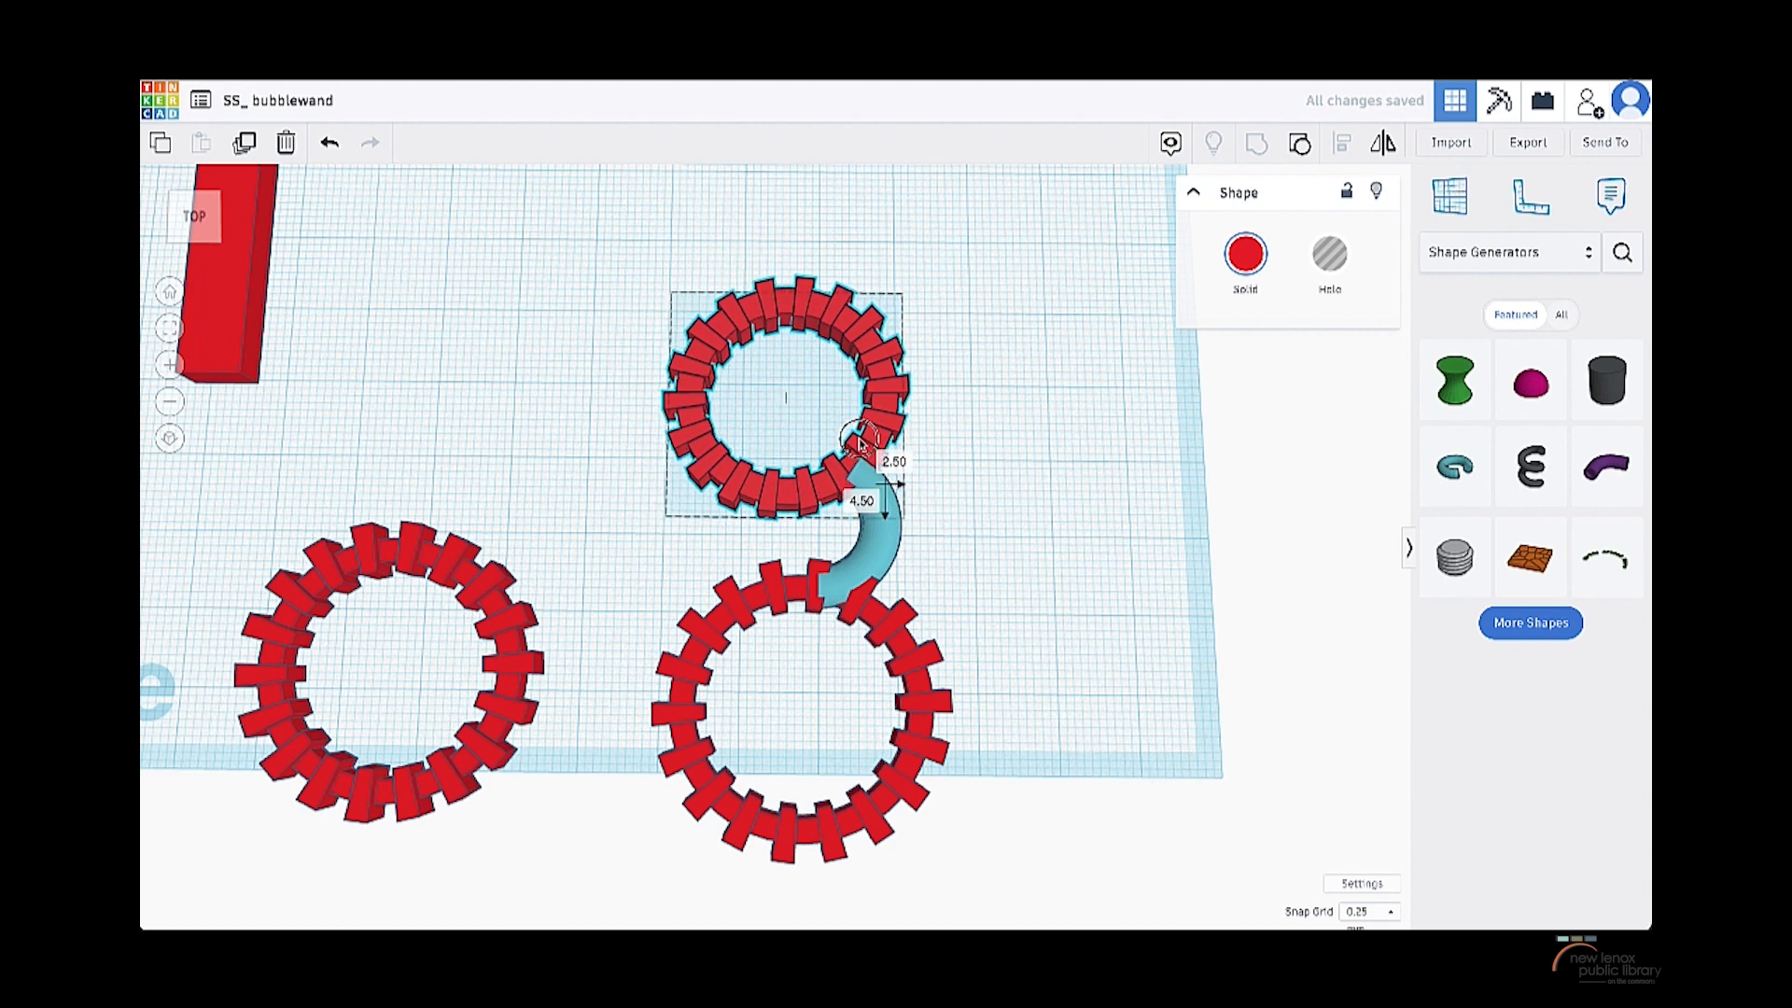
- Place a rotated copy of the blue arc against the small ring's left side and move the left toothed ring closer
click(825, 583)
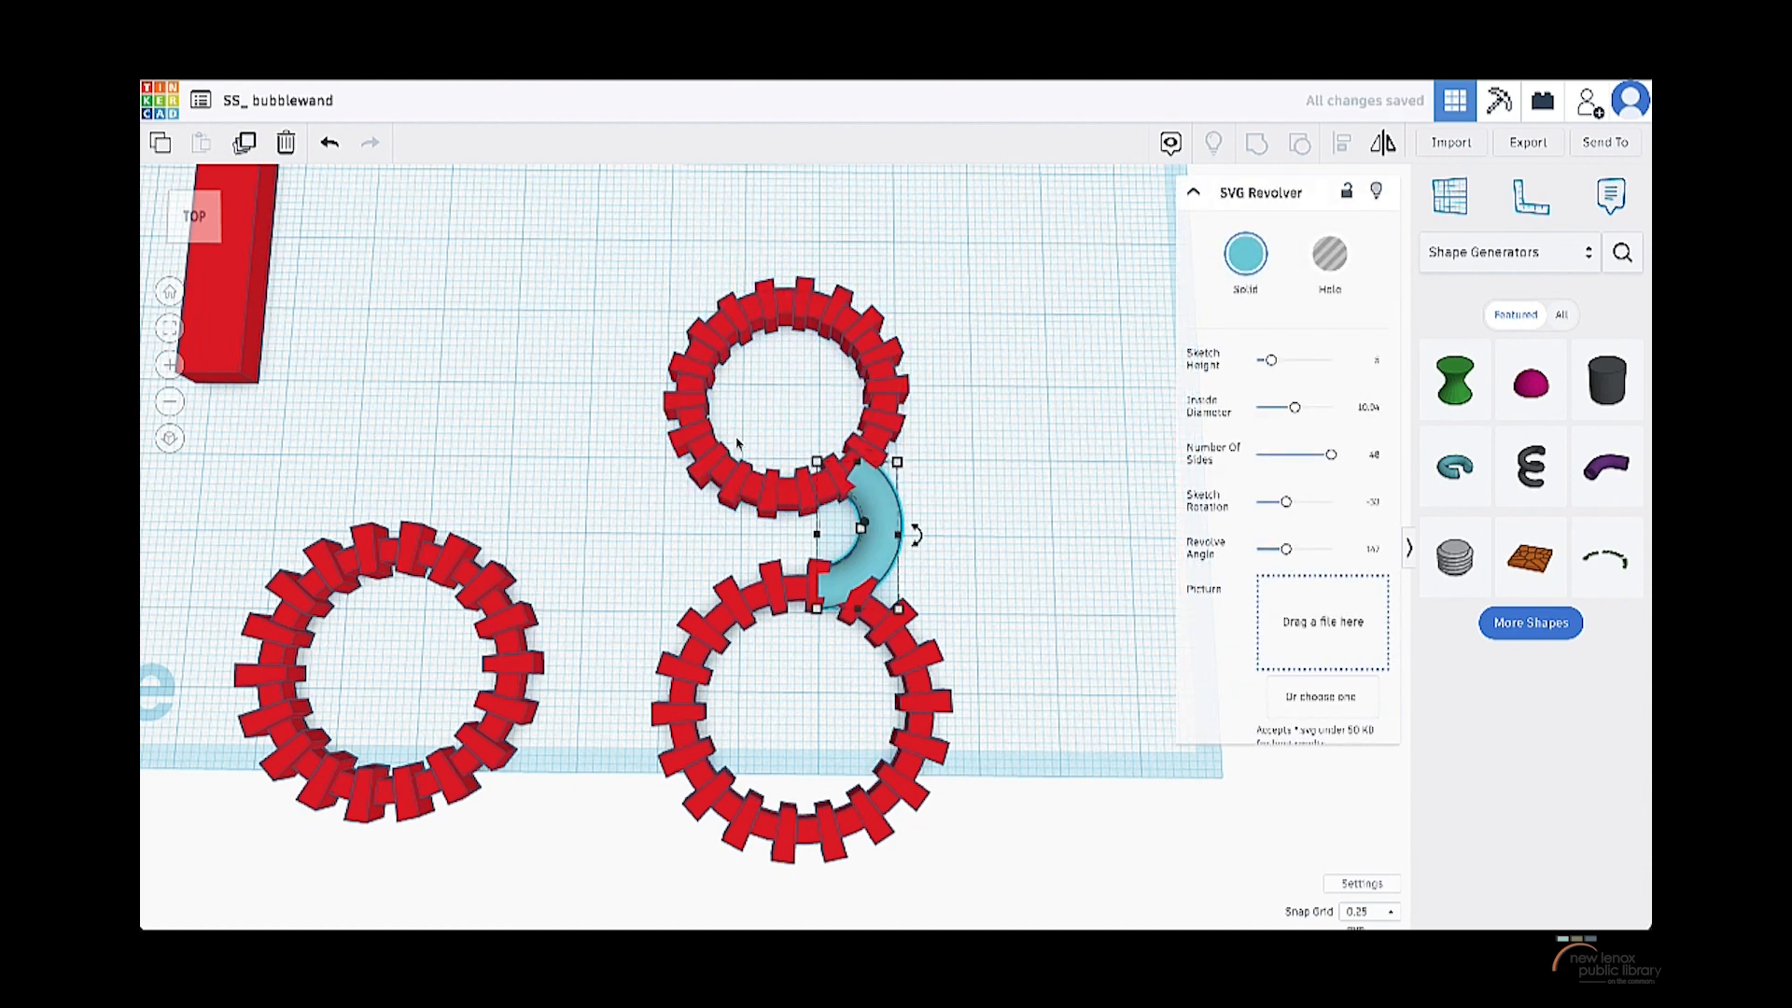
drag(850, 549, 516, 556)
drag(622, 483, 626, 413)
drag(679, 514, 650, 469)
drag(439, 558, 442, 508)
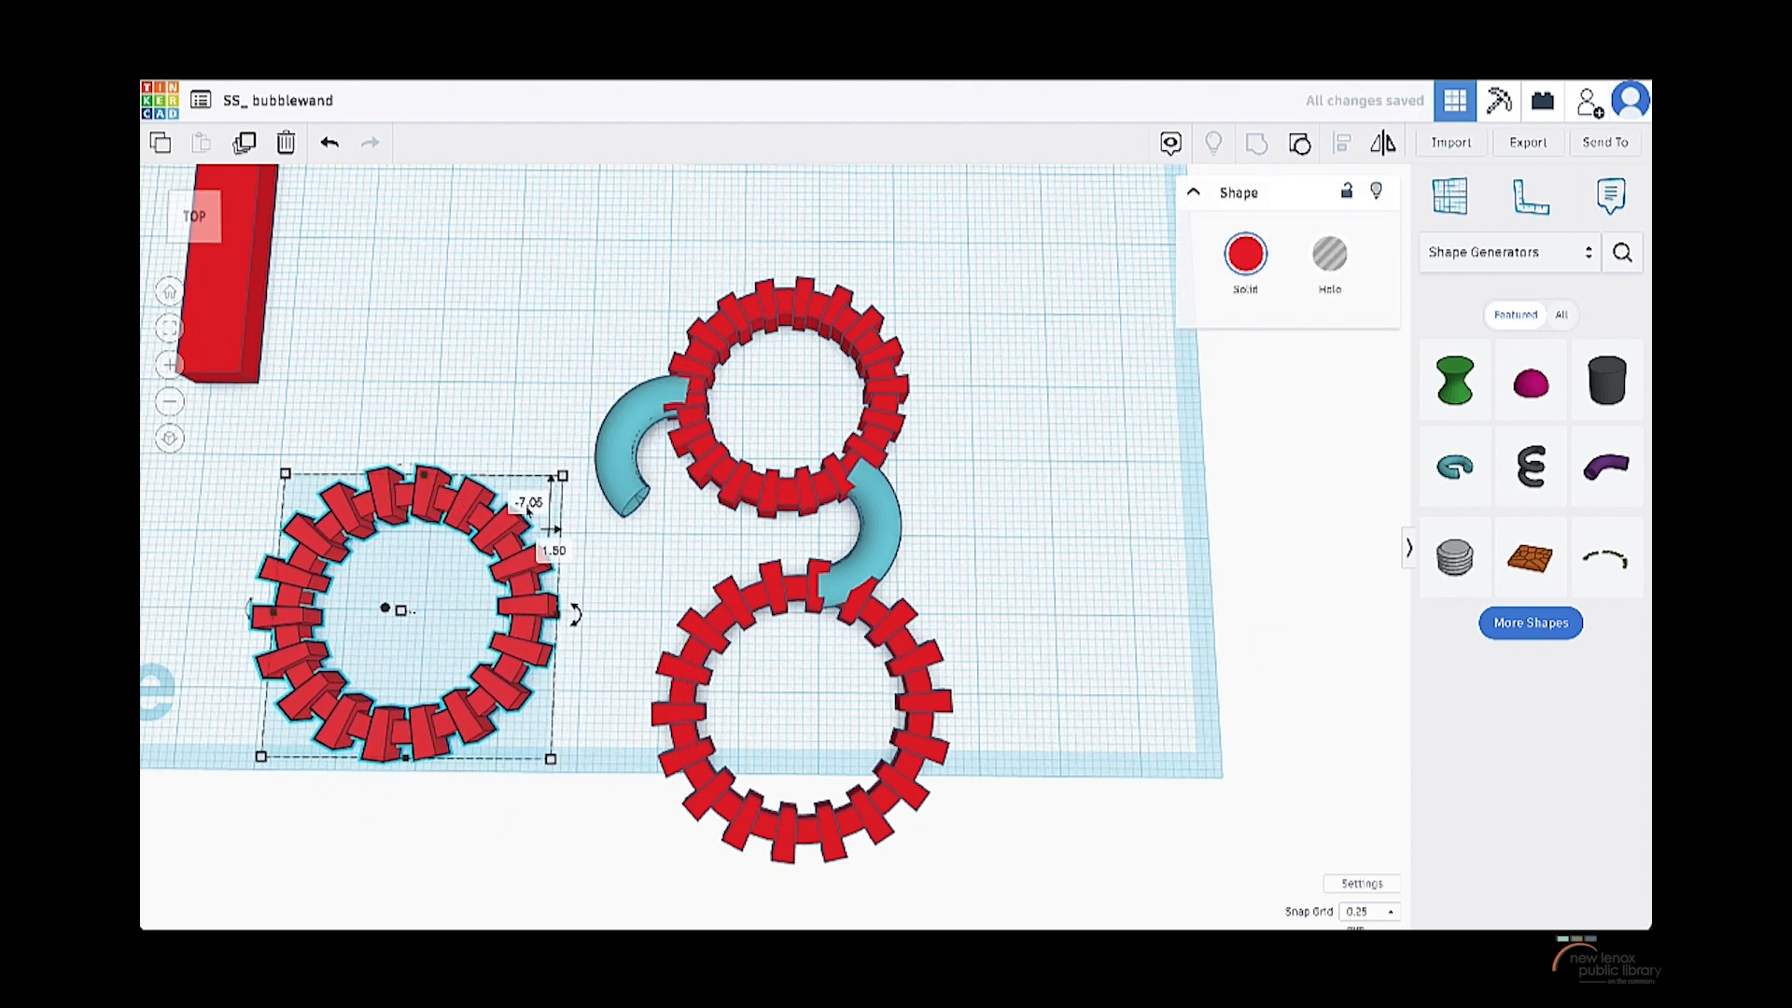
- Set the copied arc's sketch height to 4, inside diameter to 20 and sides to 44, and increase its revolve angle
click(623, 439)
drag(1327, 410, 1261, 365)
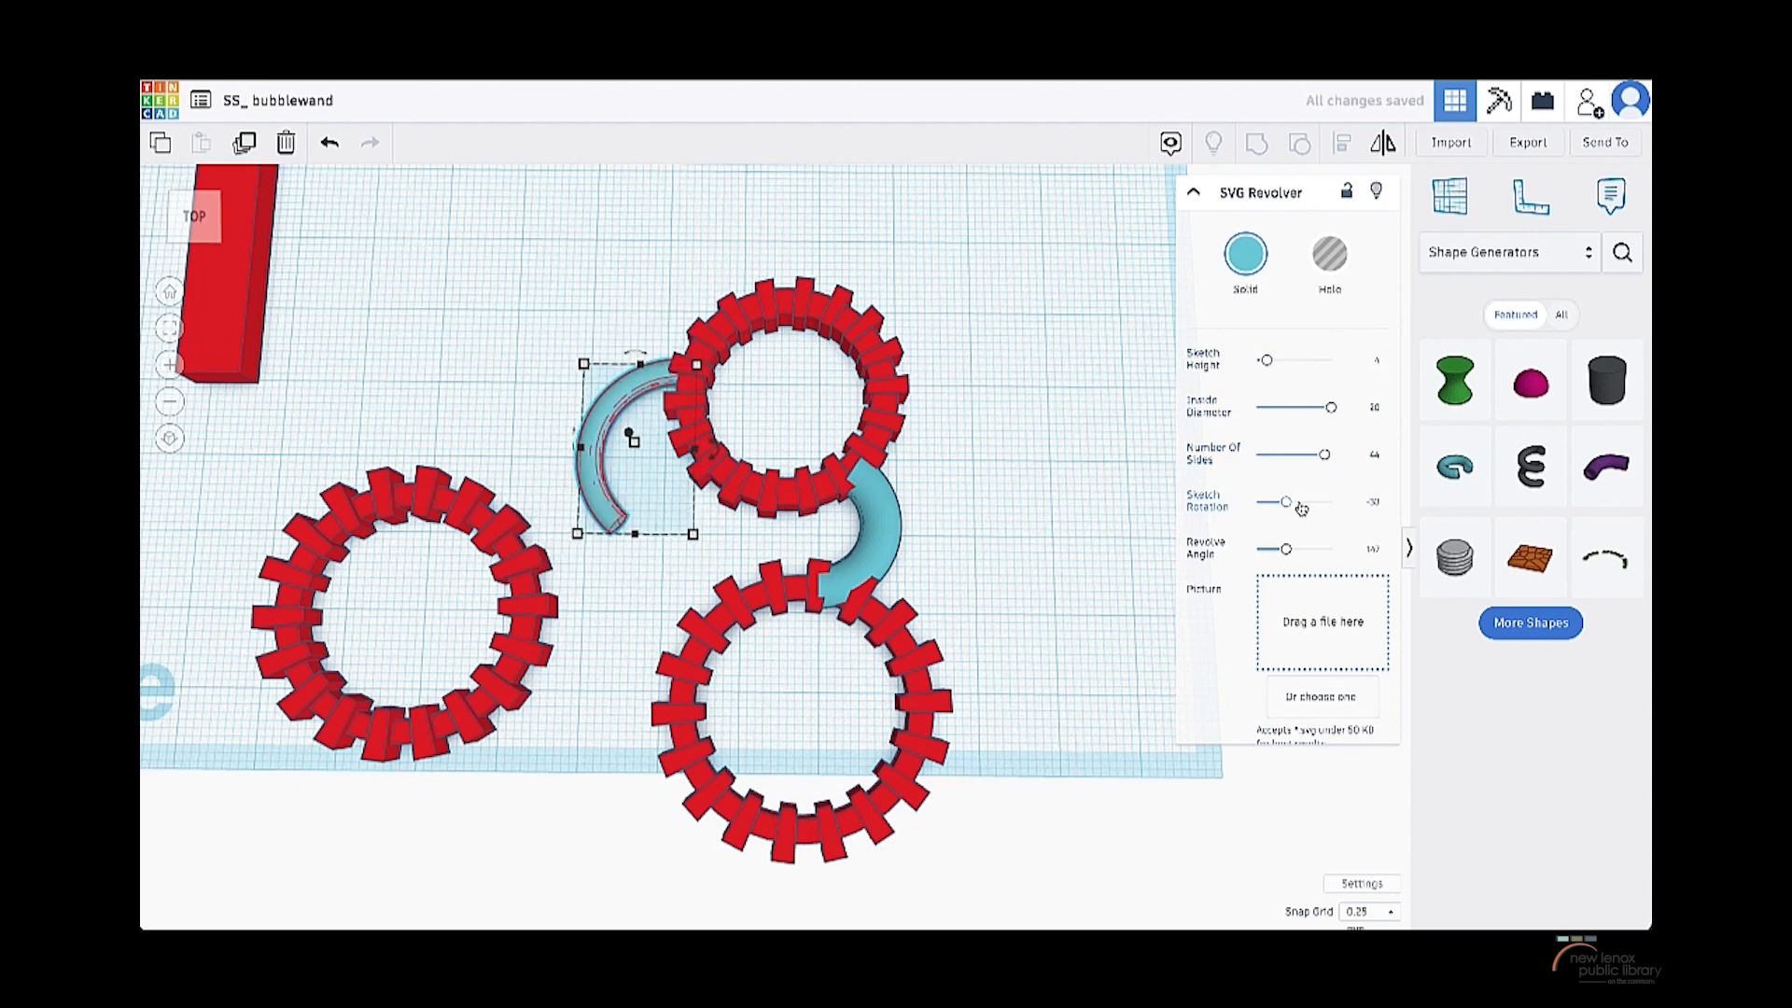
drag(1287, 552, 1308, 552)
- Move the front toothed ring away, then rotate the short blue arc and attach it to the small ring's right side
drag(759, 619, 838, 693)
click(878, 530)
drag(915, 530, 858, 598)
drag(821, 558, 909, 480)
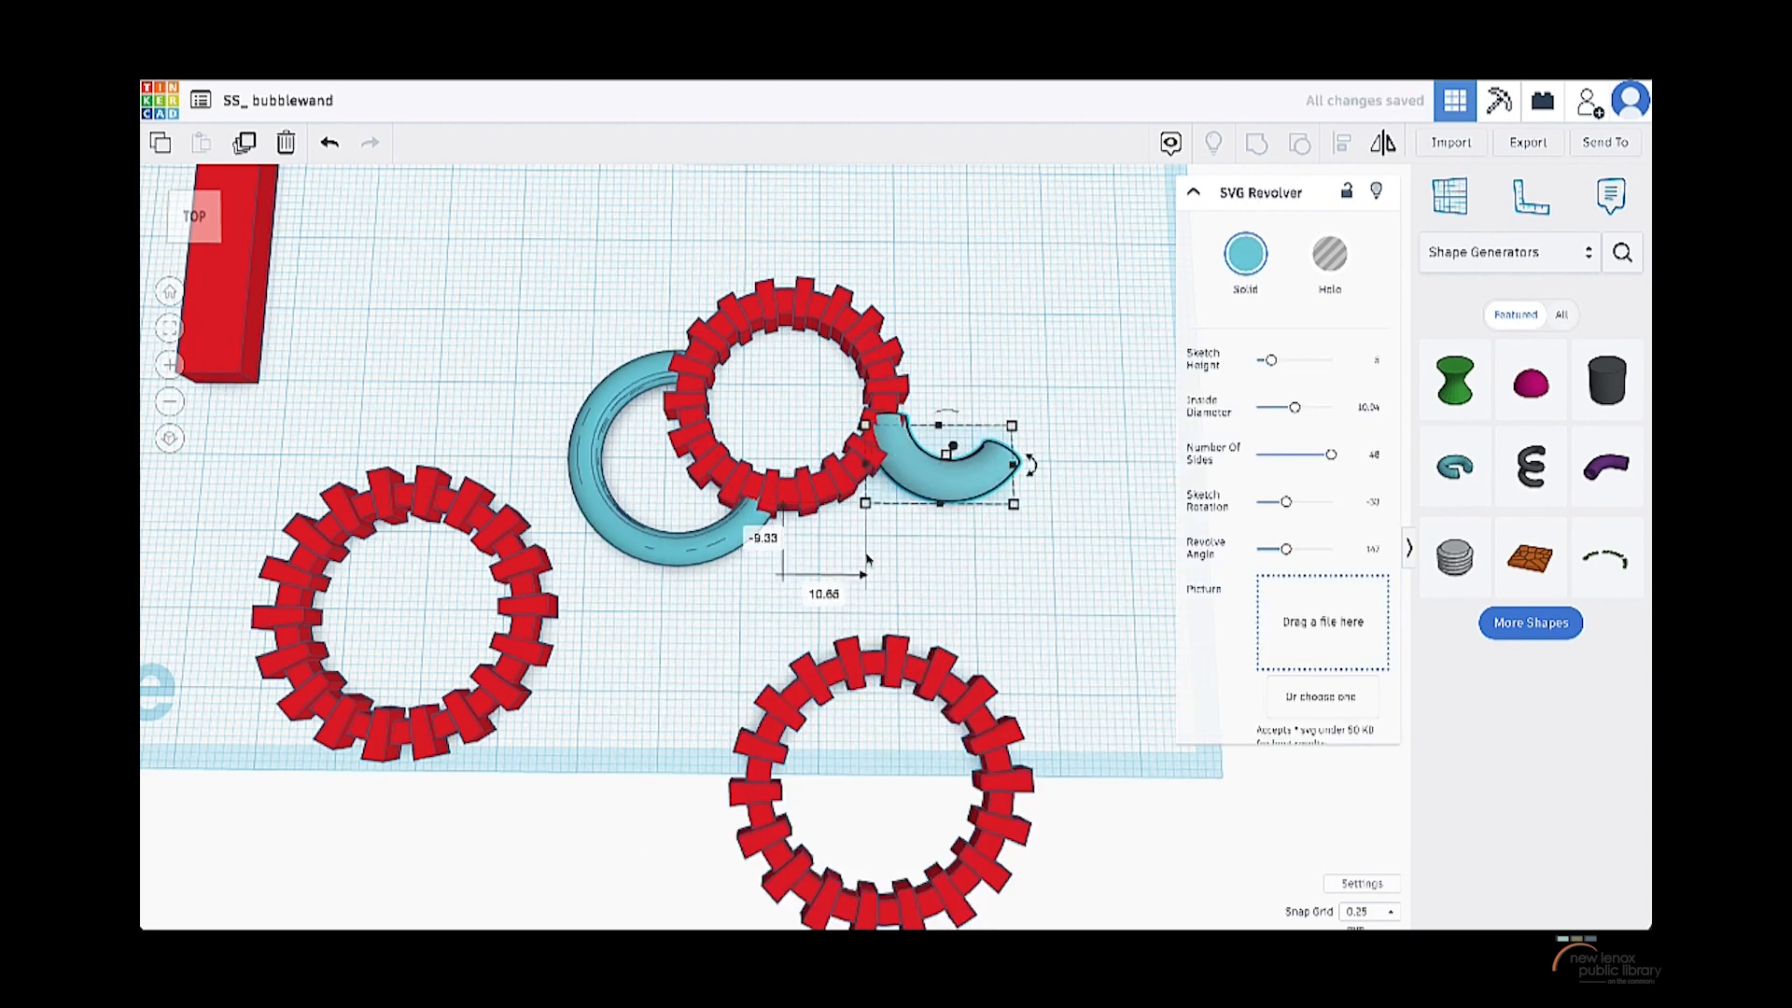
- Move the left toothed ring over the large blue arc and scale it up proportionally
drag(519, 573, 548, 411)
shift+drag(588, 590, 744, 739)
drag(646, 661, 646, 672)
click(714, 744)
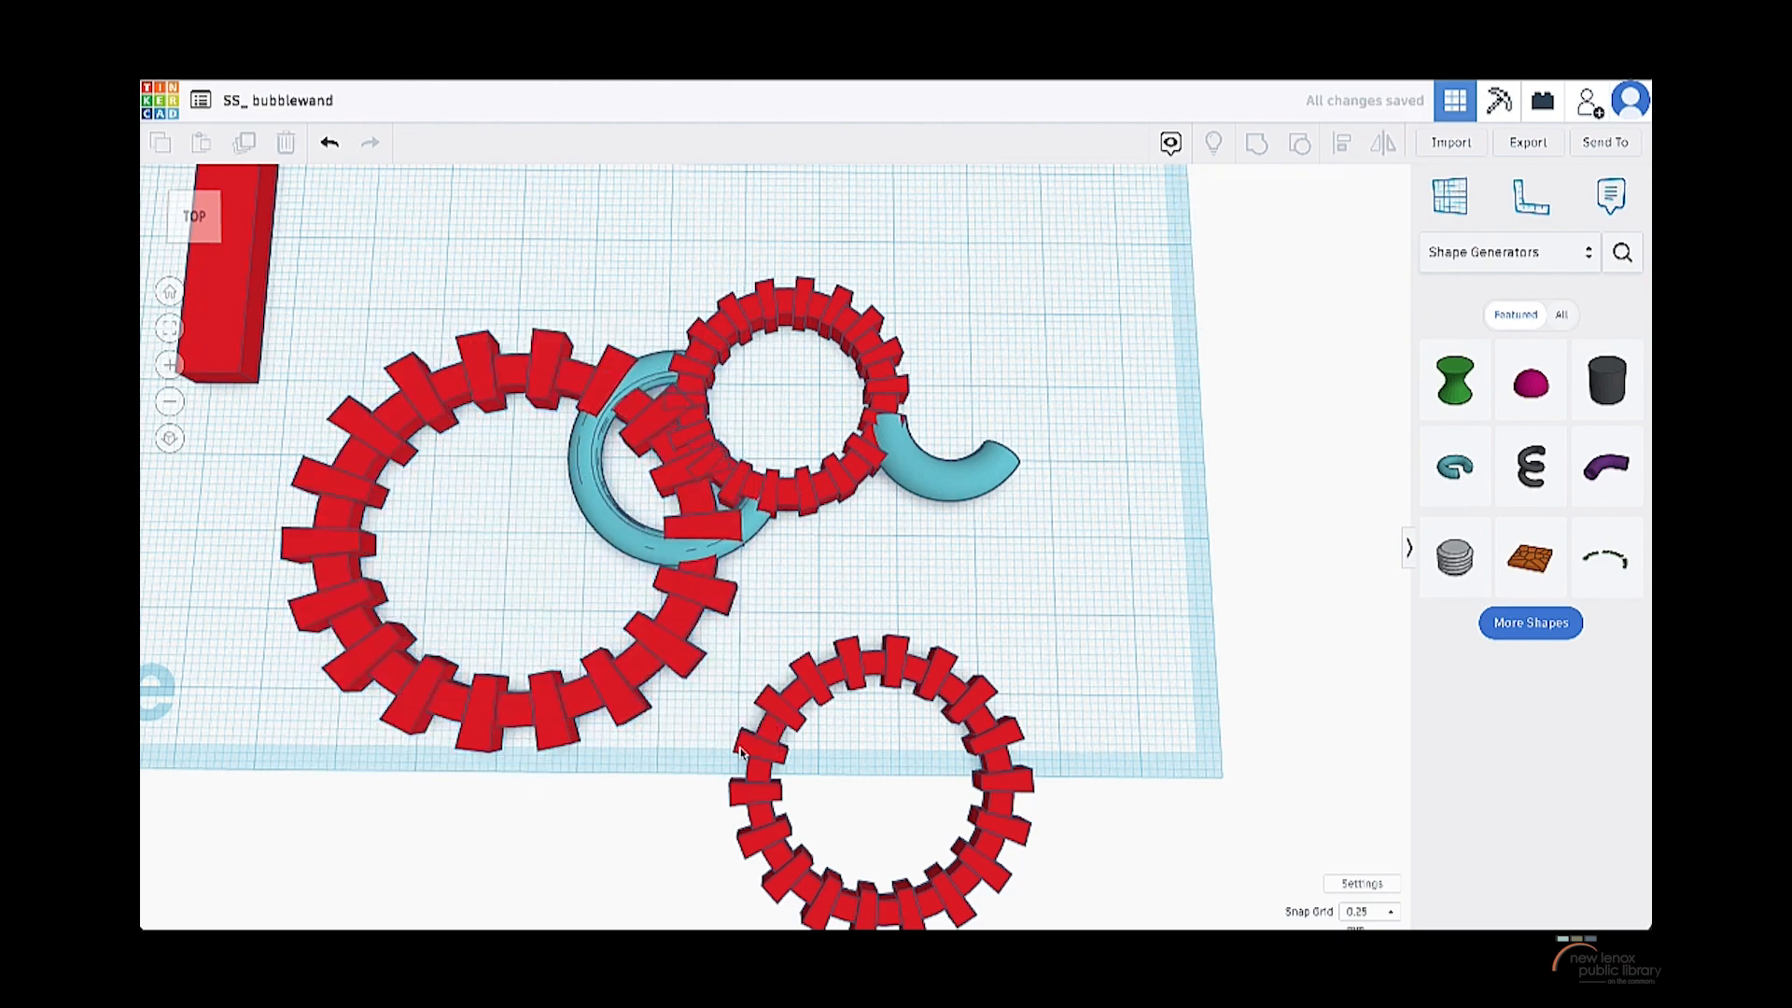
- Reposition the large blue arc behind the two rings and shift the enlarged toothed ring against the small one
click(665, 653)
drag(744, 751, 678, 726)
scroll(683, 726, up, 1)
drag(736, 530, 644, 366)
scroll(740, 295, down, 4)
drag(653, 228, 736, 261)
drag(670, 433, 702, 430)
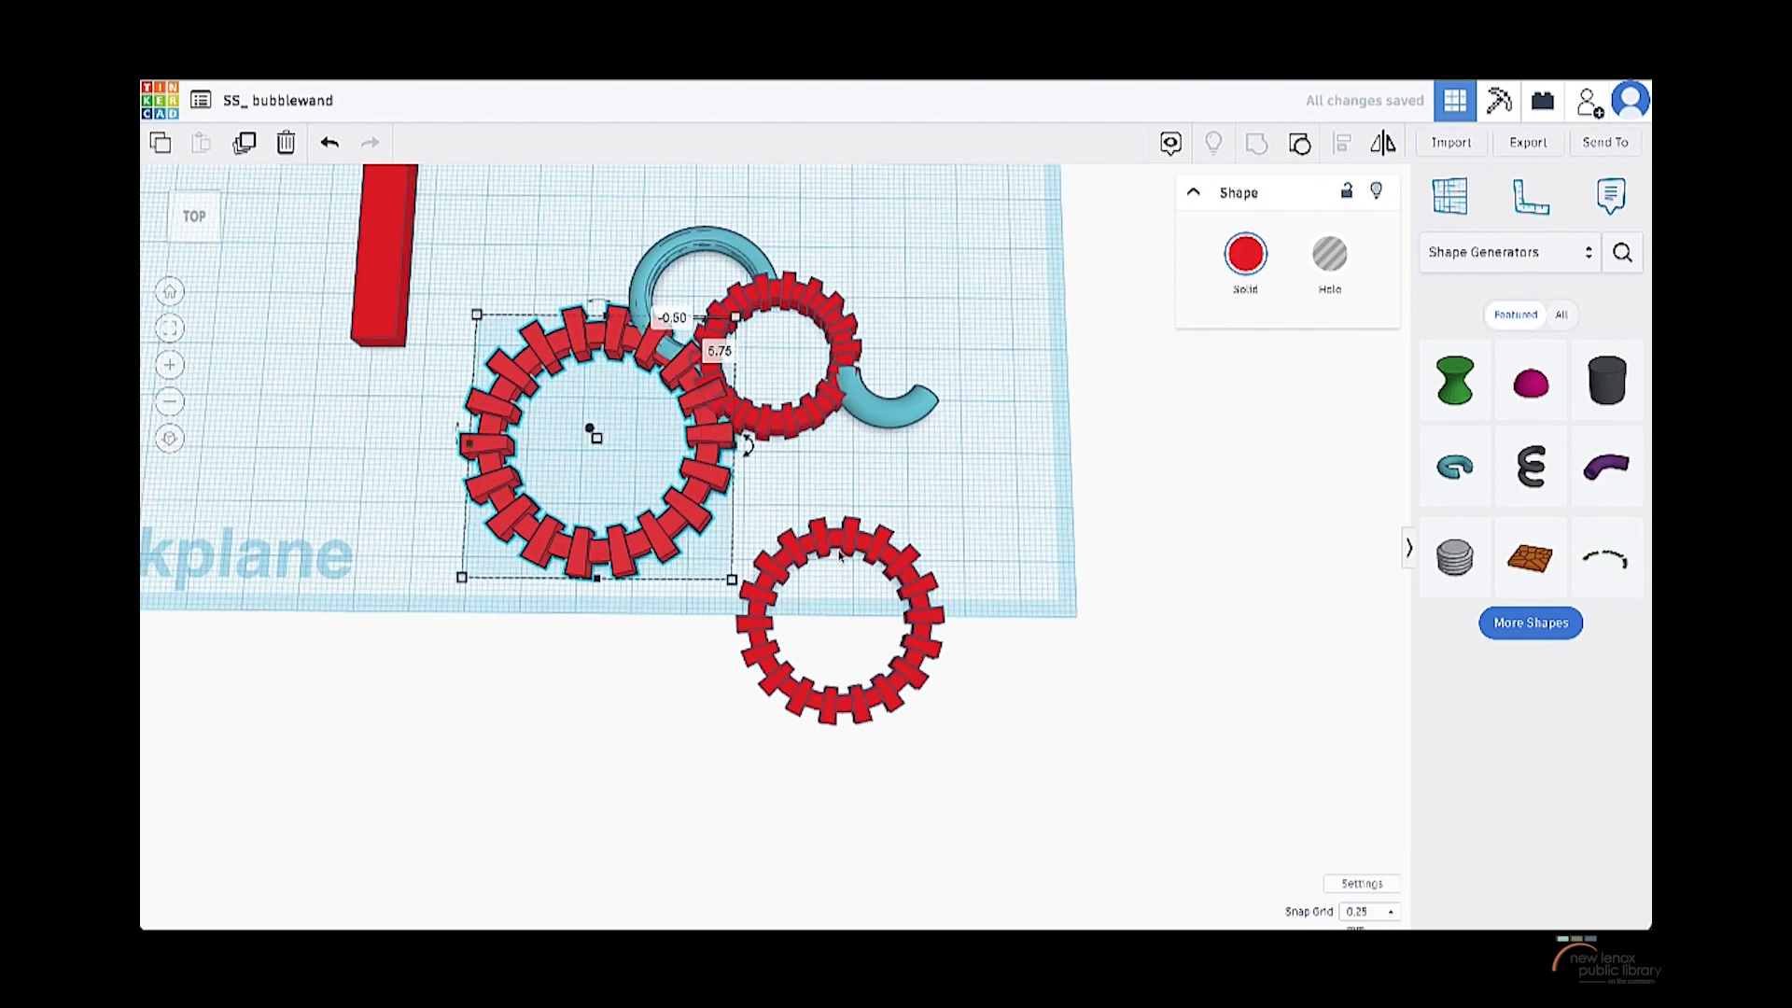
- Remove the spare toothed ring at the workplane's front edge
drag(857, 555, 960, 536)
drag(1045, 600, 924, 621)
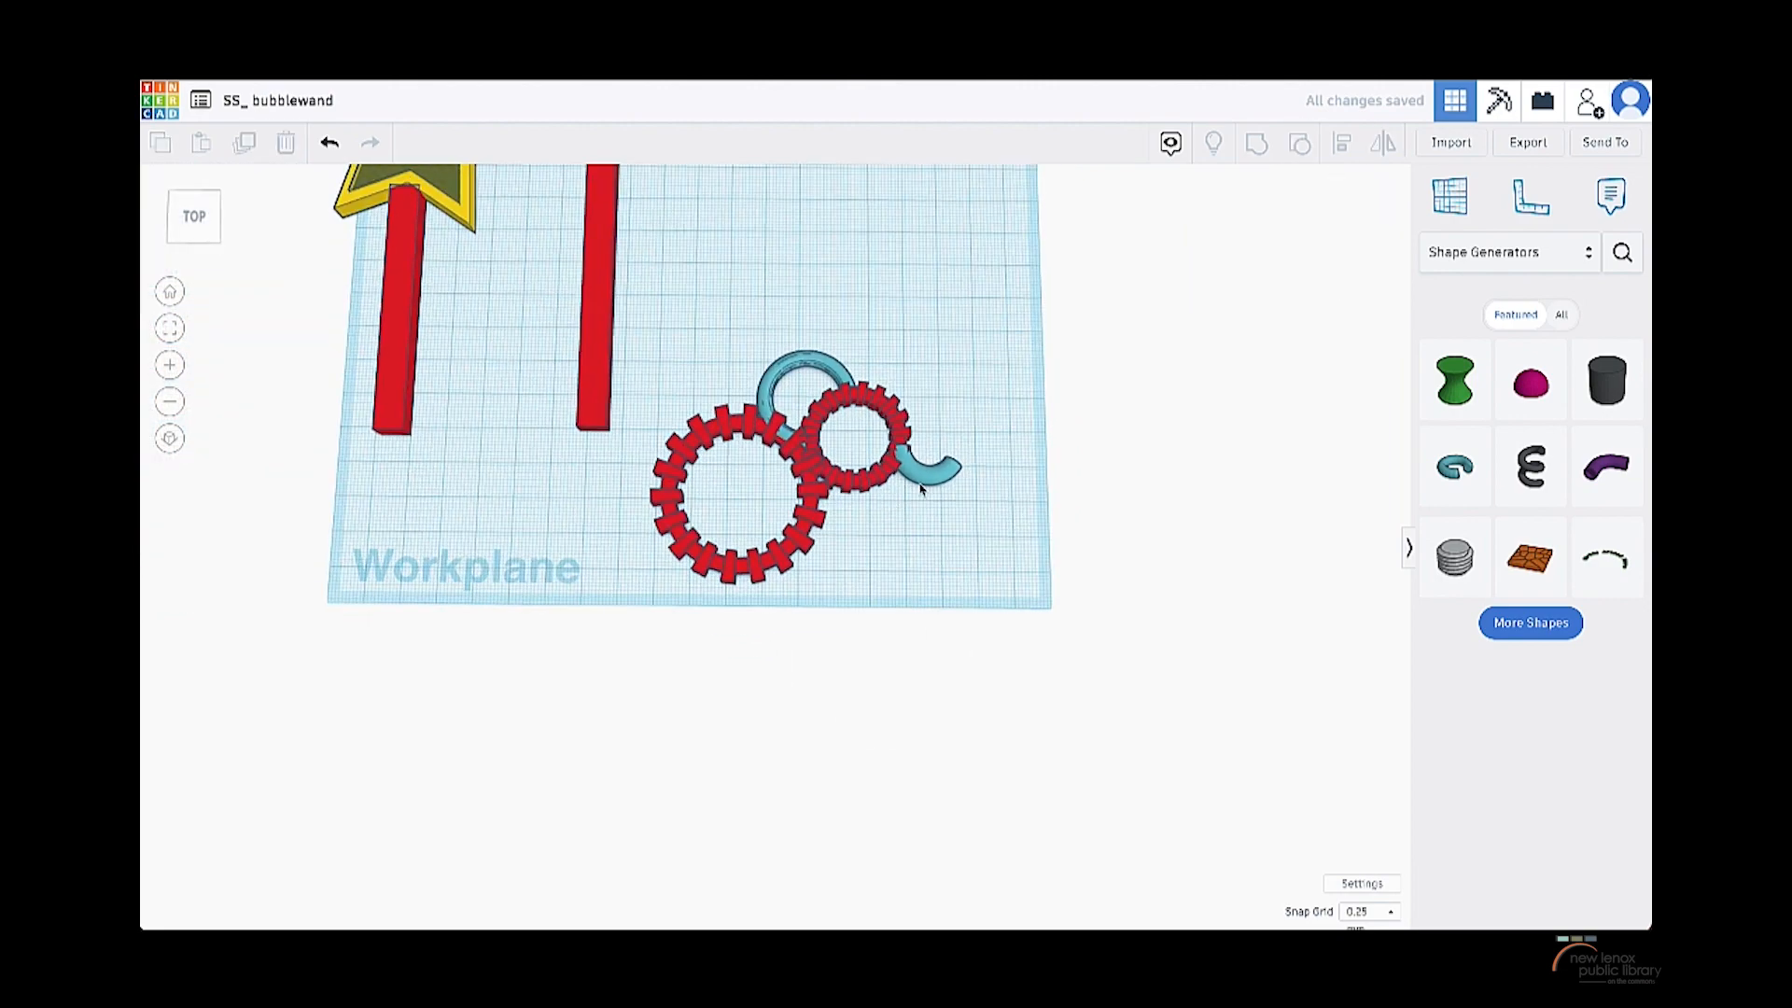
- Turn and reposition the short blue arc against the small toothed ring and increase its inside diameter to about 19.67
click(927, 467)
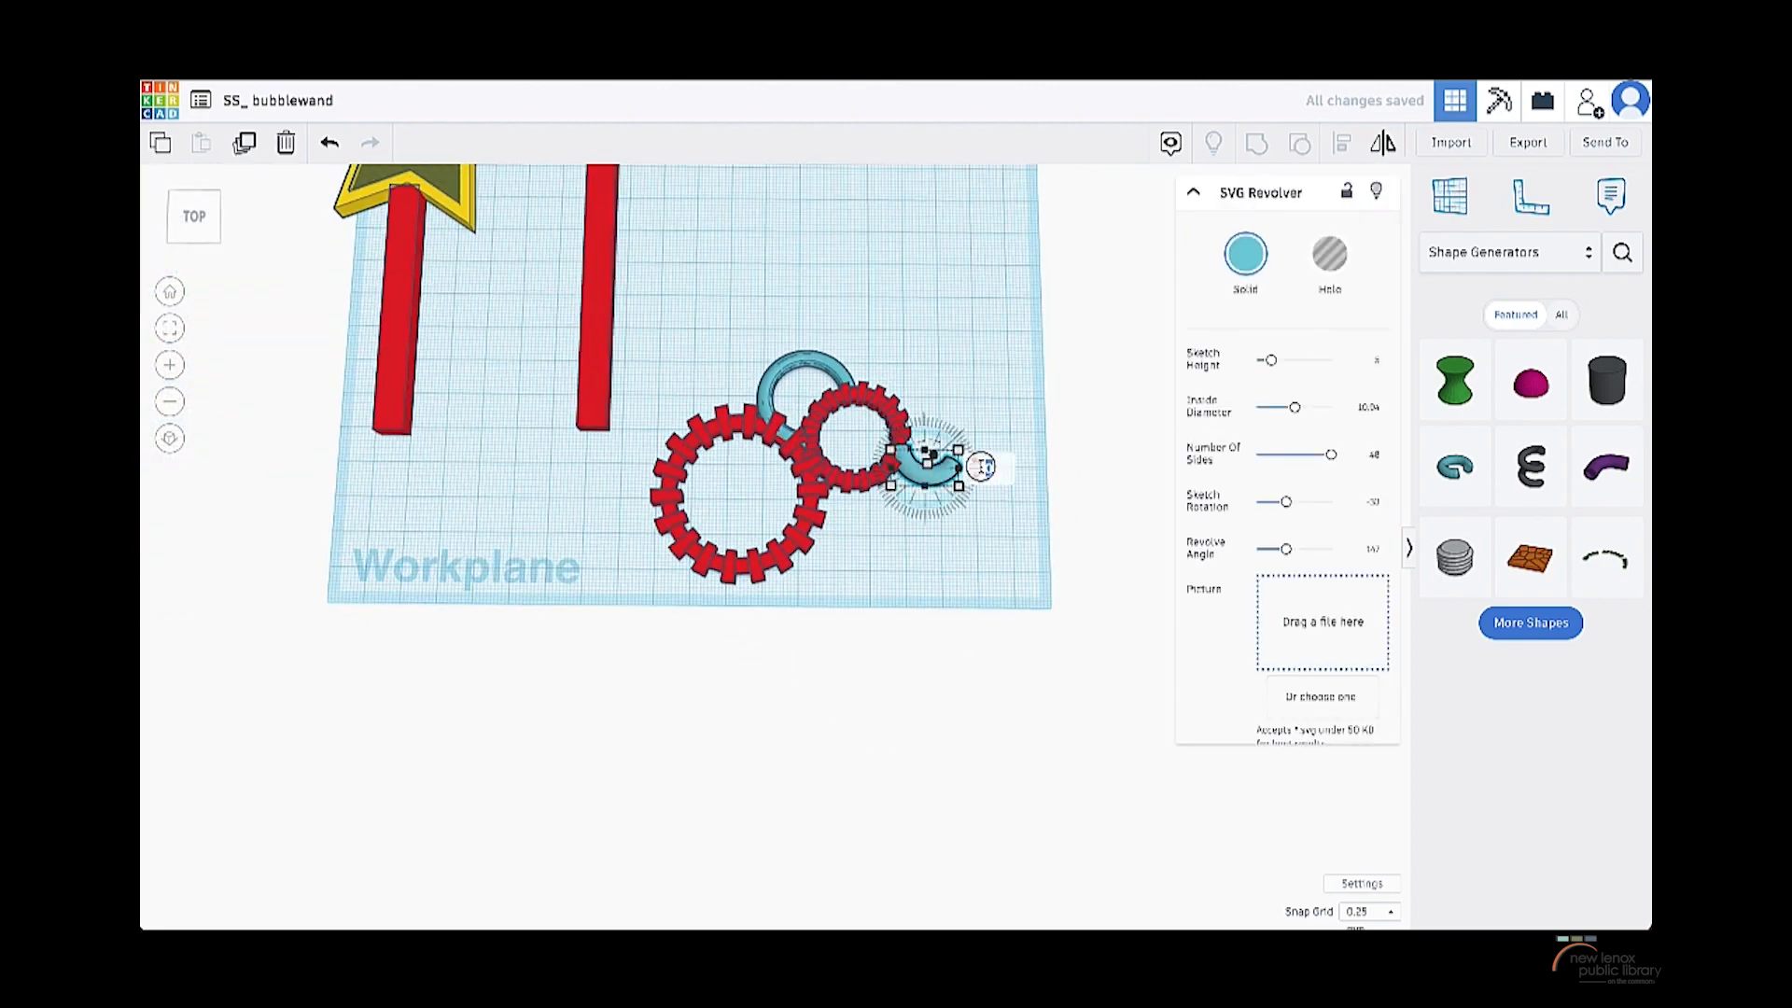
scroll(916, 500, up, 3)
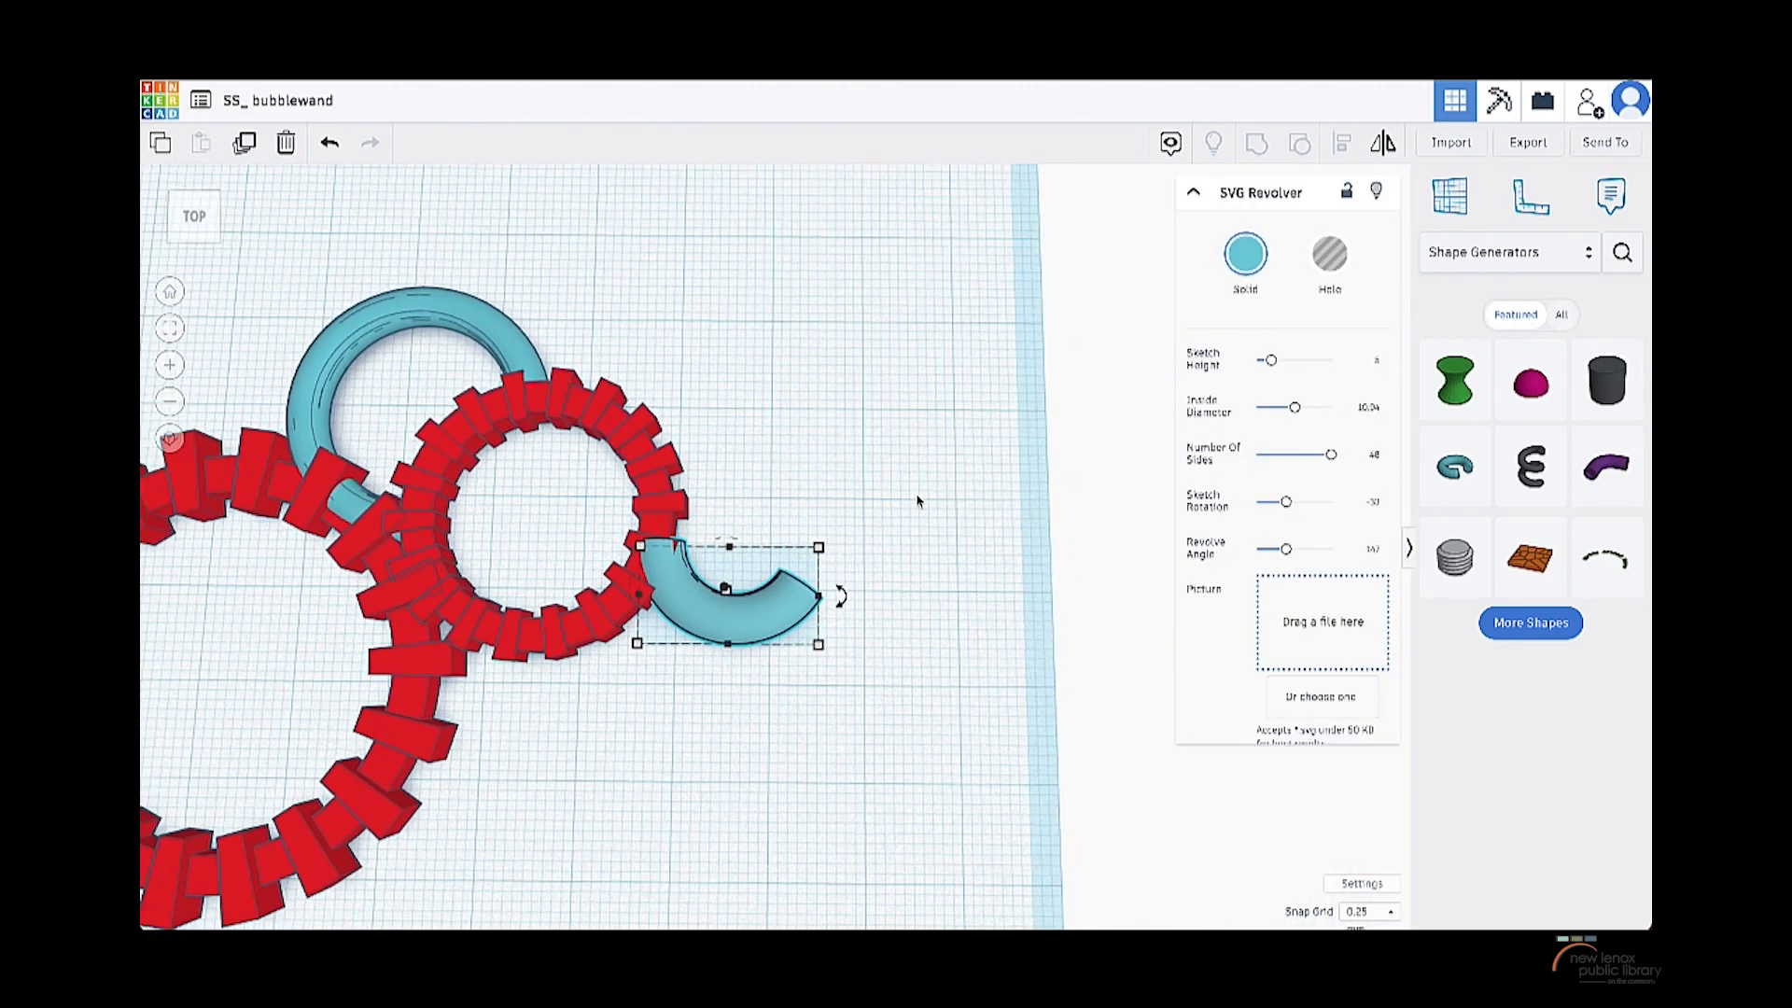
drag(865, 565, 810, 540)
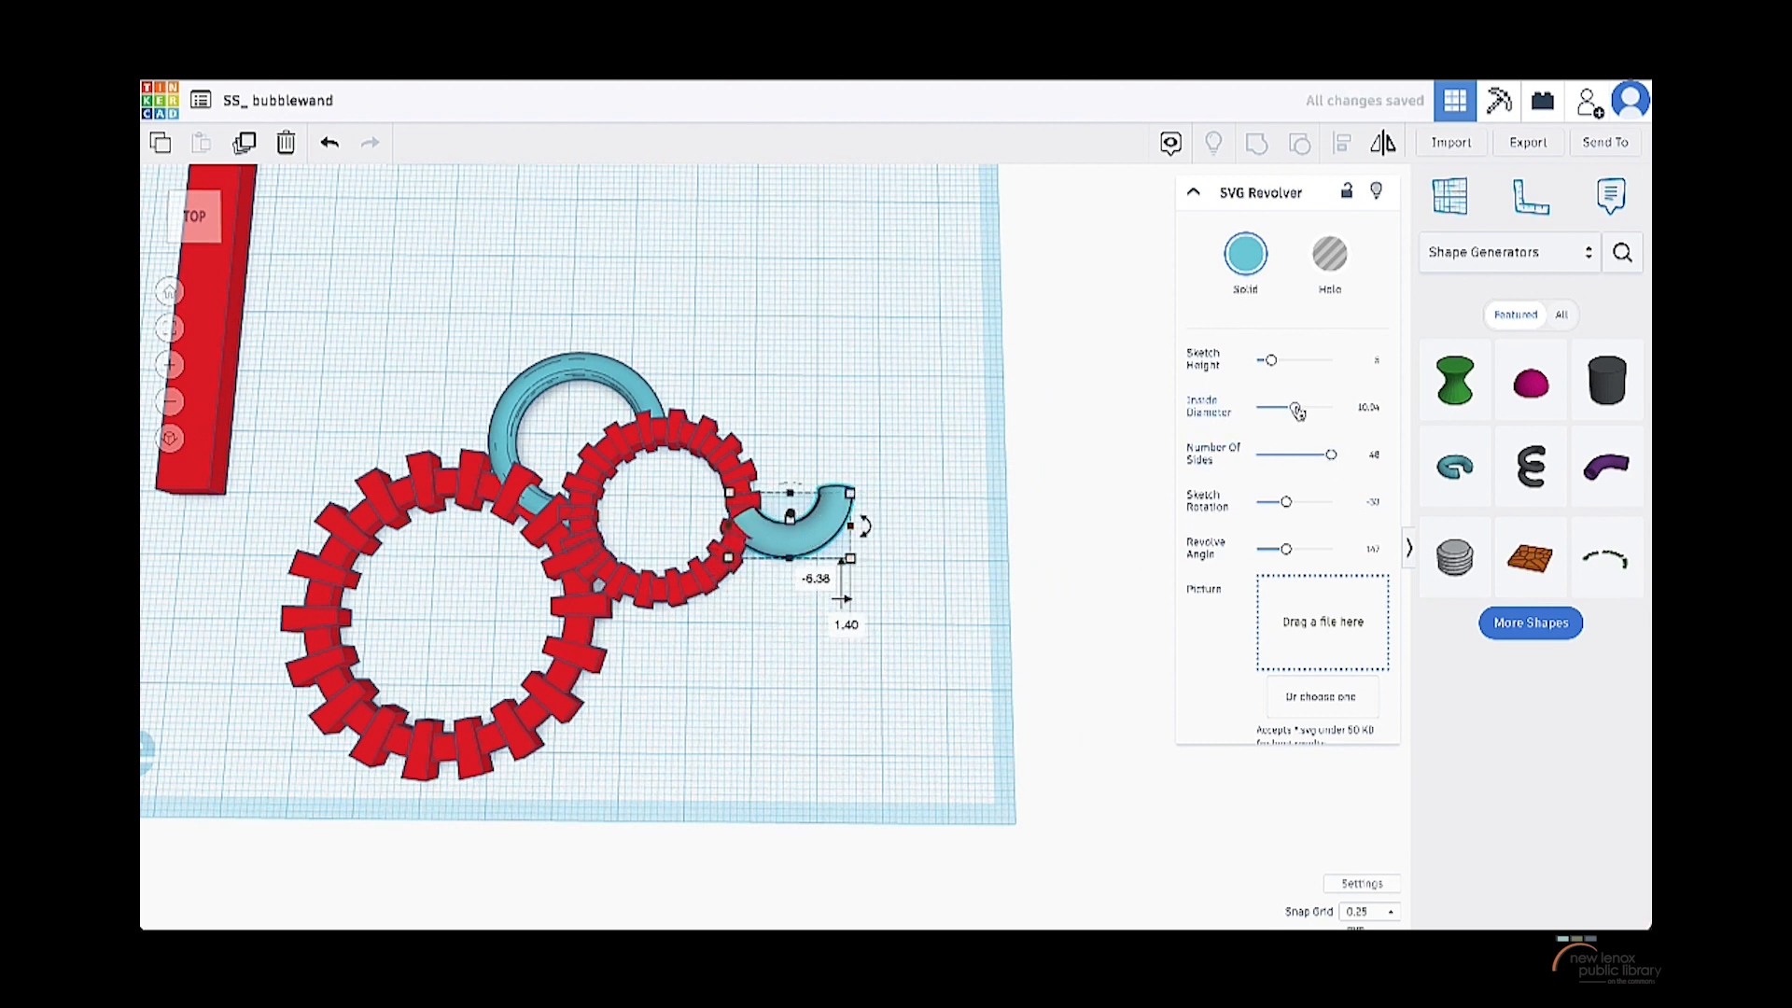
drag(1297, 412, 1335, 414)
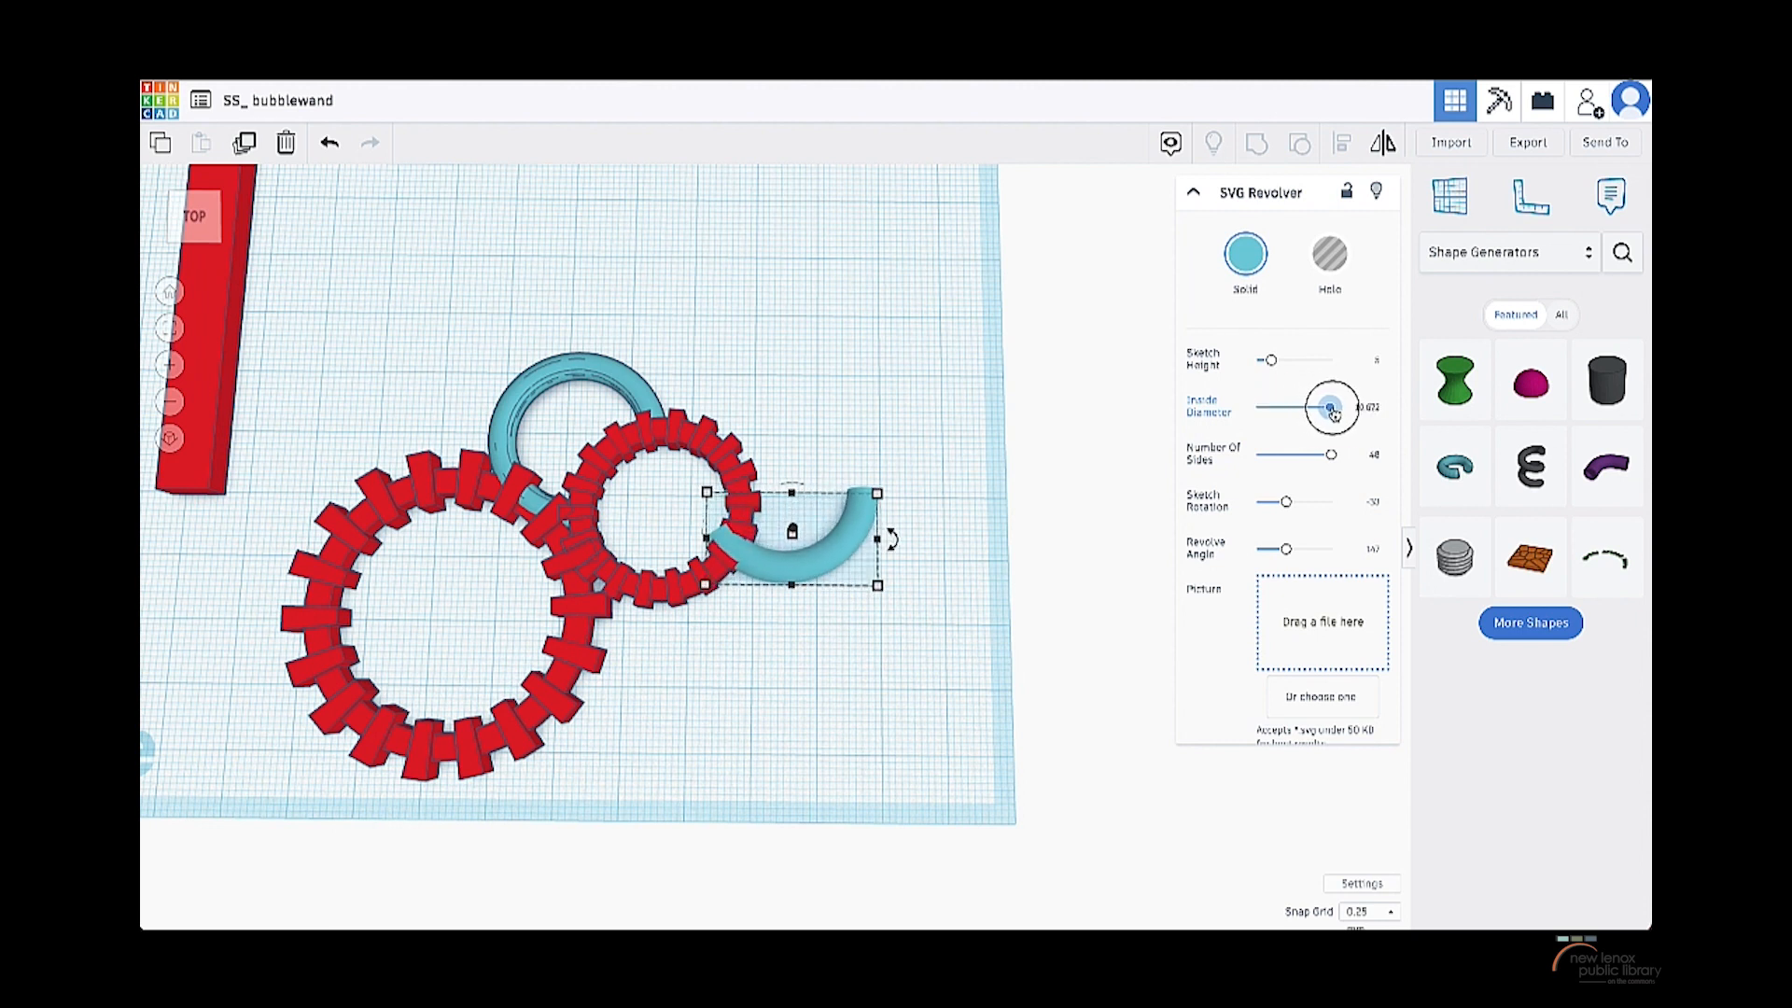
- Rotate the enlarged blue arc by 33° and move it so one end attaches to the small ring's right side
drag(823, 556, 848, 561)
drag(912, 536, 914, 481)
click(813, 567)
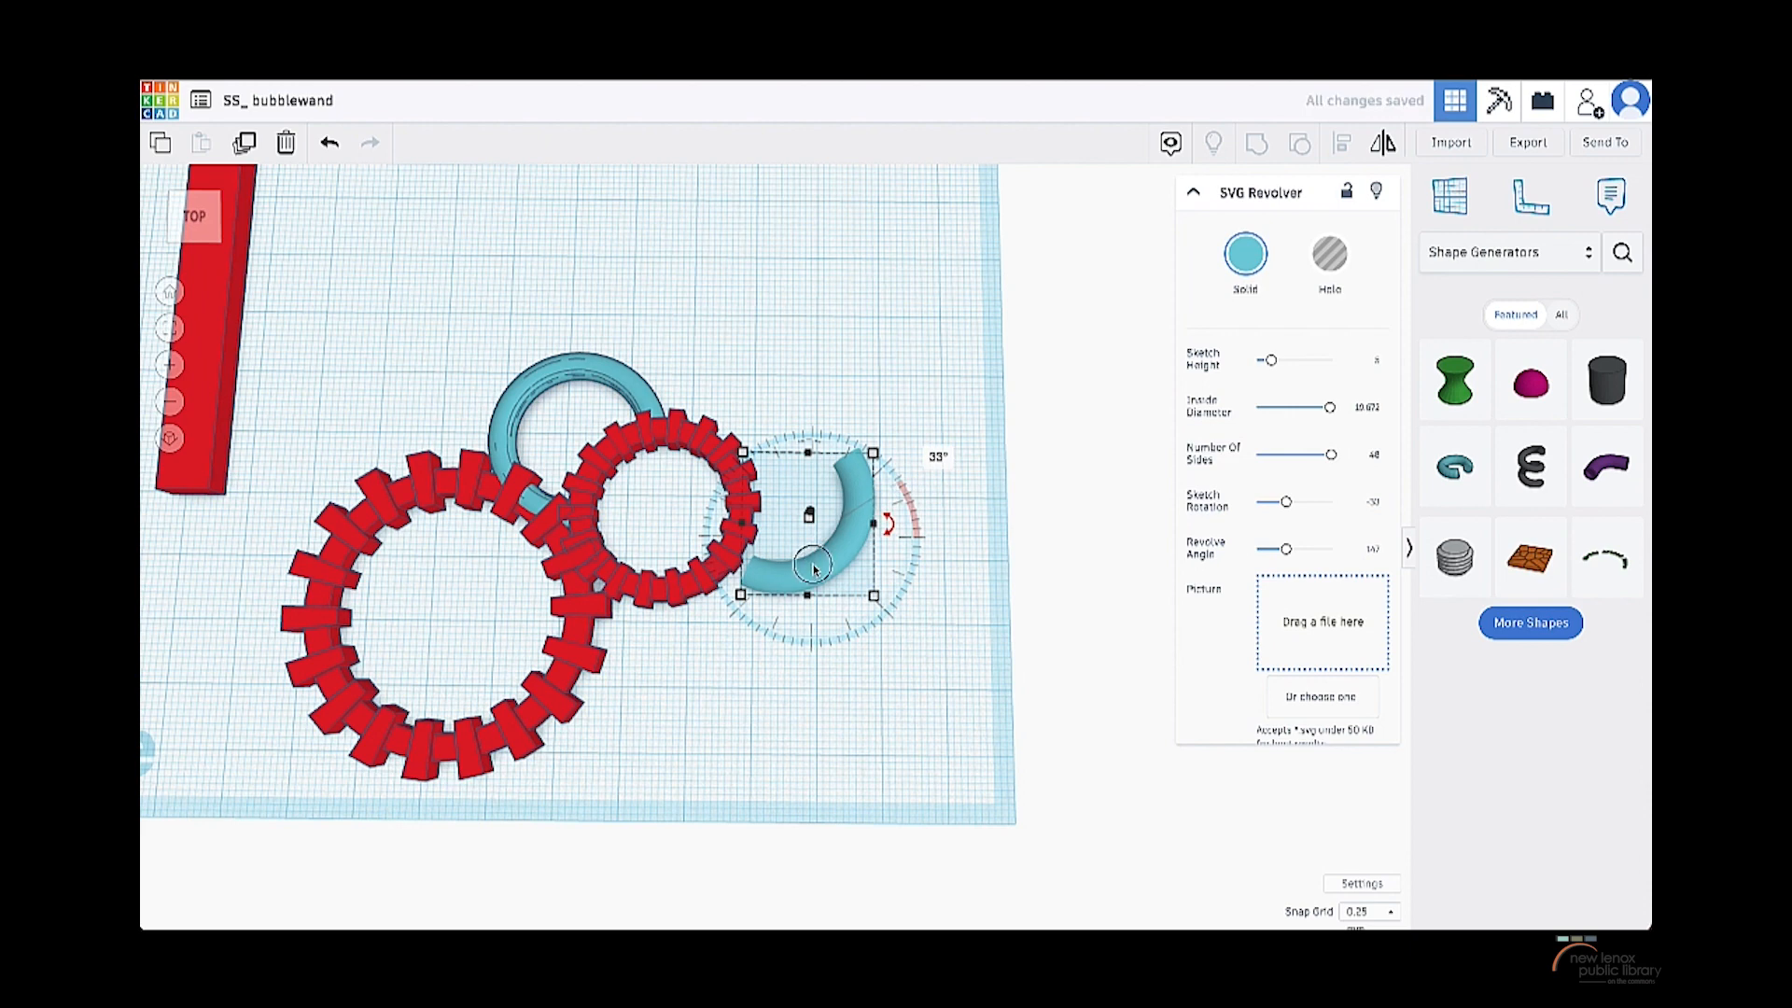
drag(813, 567, 803, 539)
scroll(769, 618, down, 2)
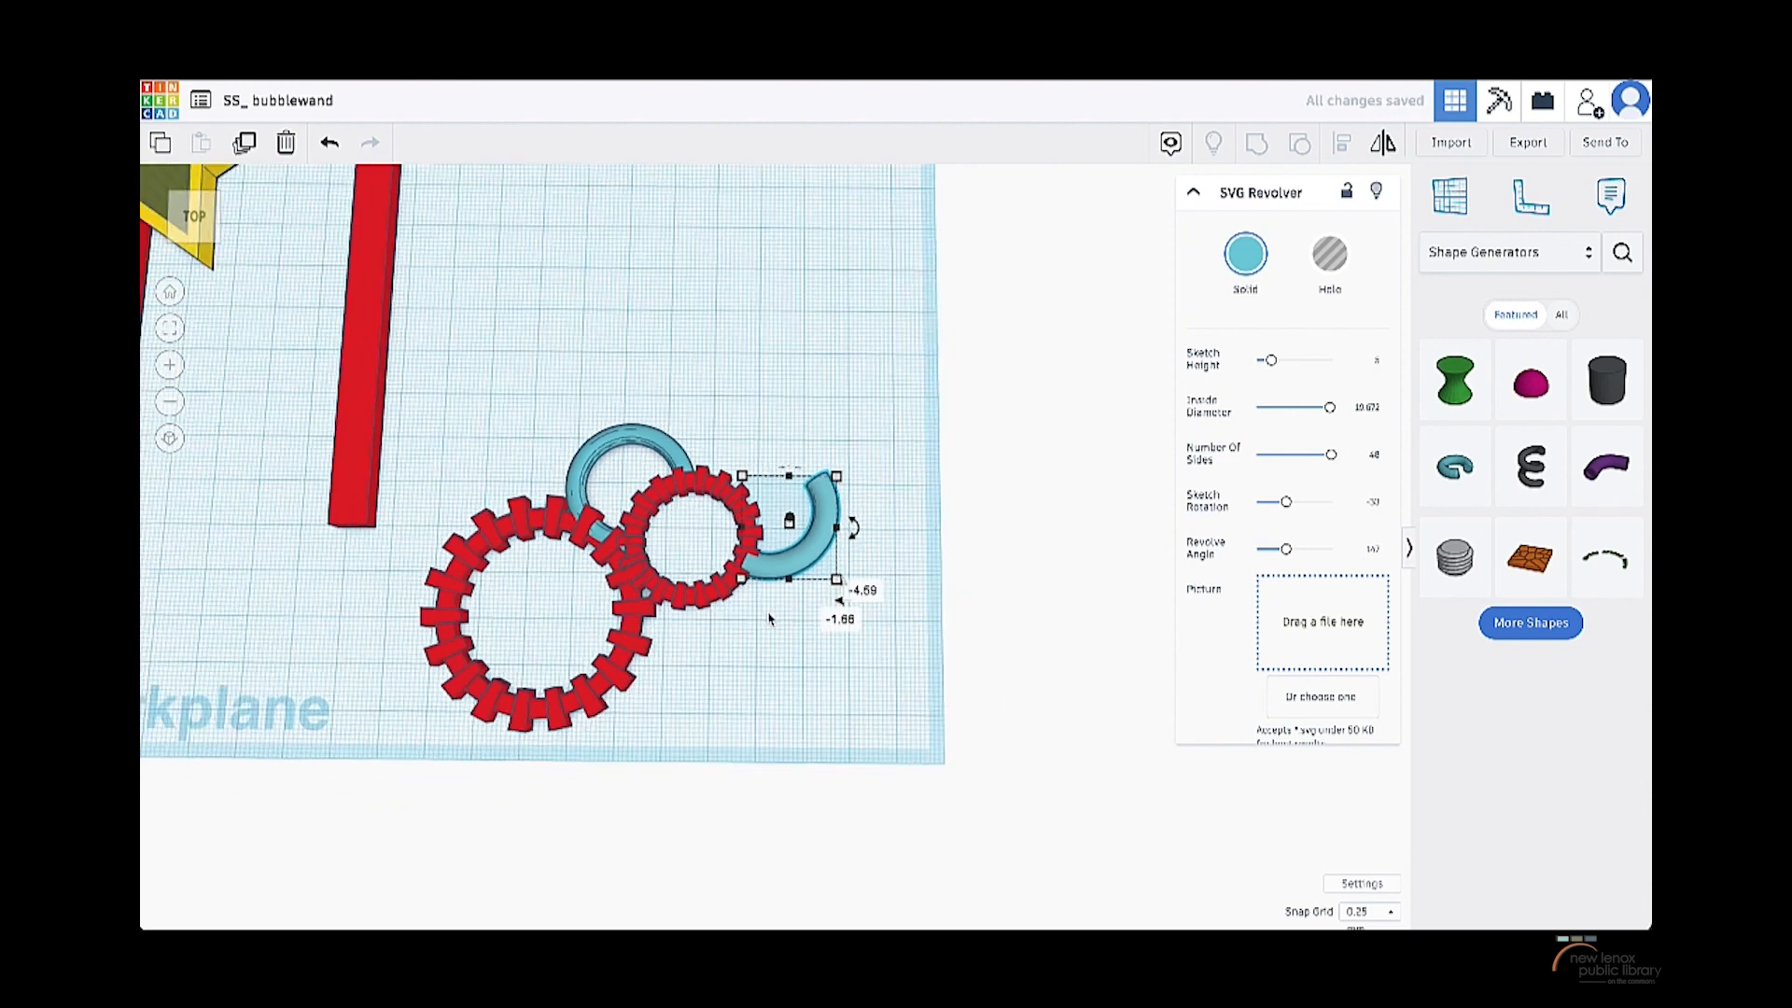
scroll(592, 588, up, 1)
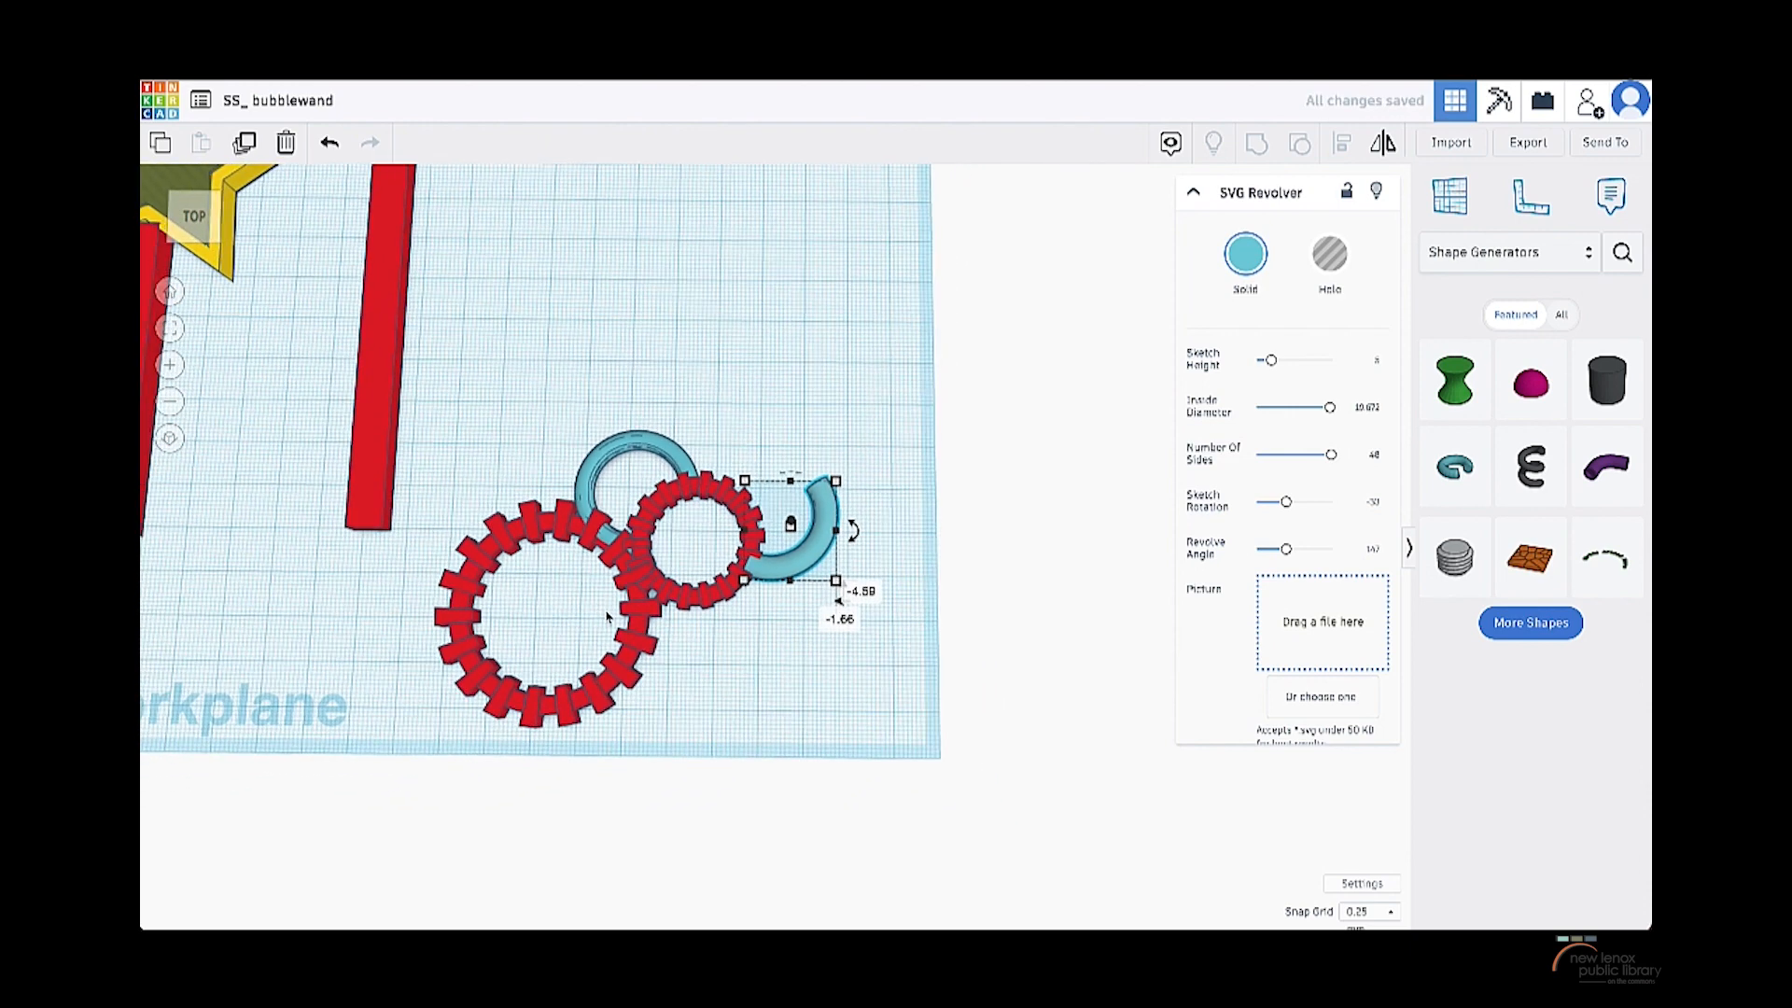
- Move the star wand's red handle to the junction of the two toothed rings, extending past the workplane's front edge
scroll(615, 608, down, 3)
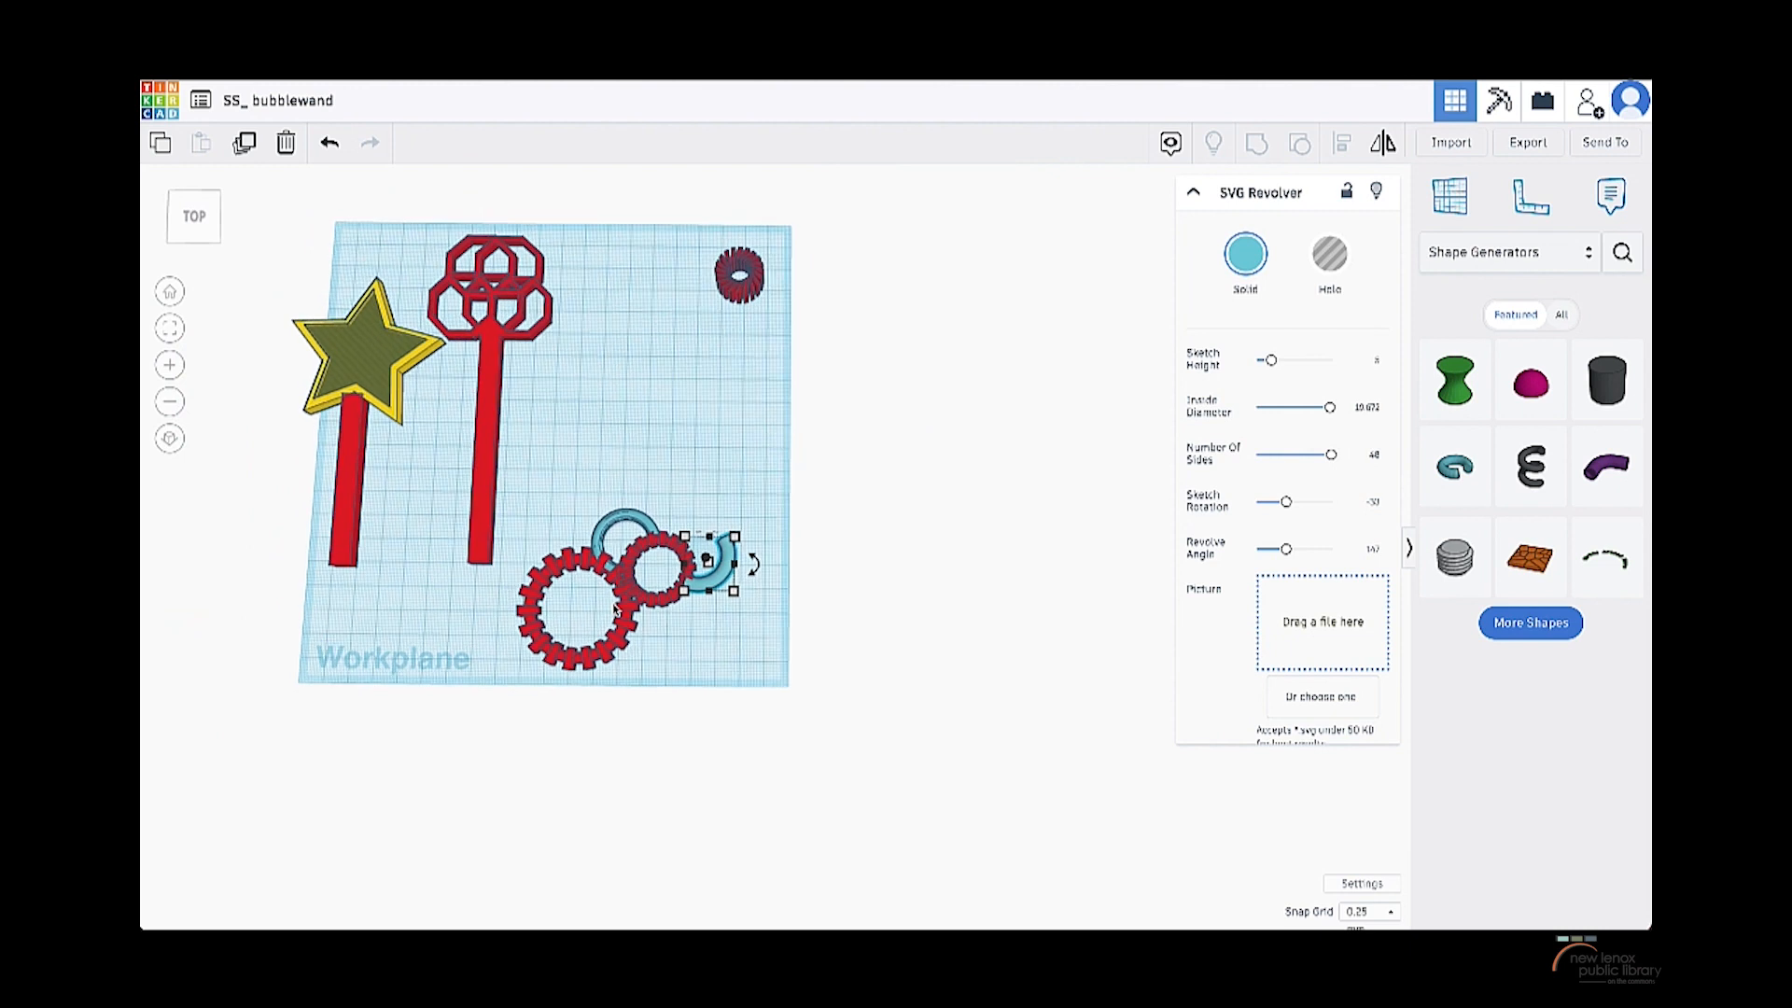
click(491, 428)
click(357, 464)
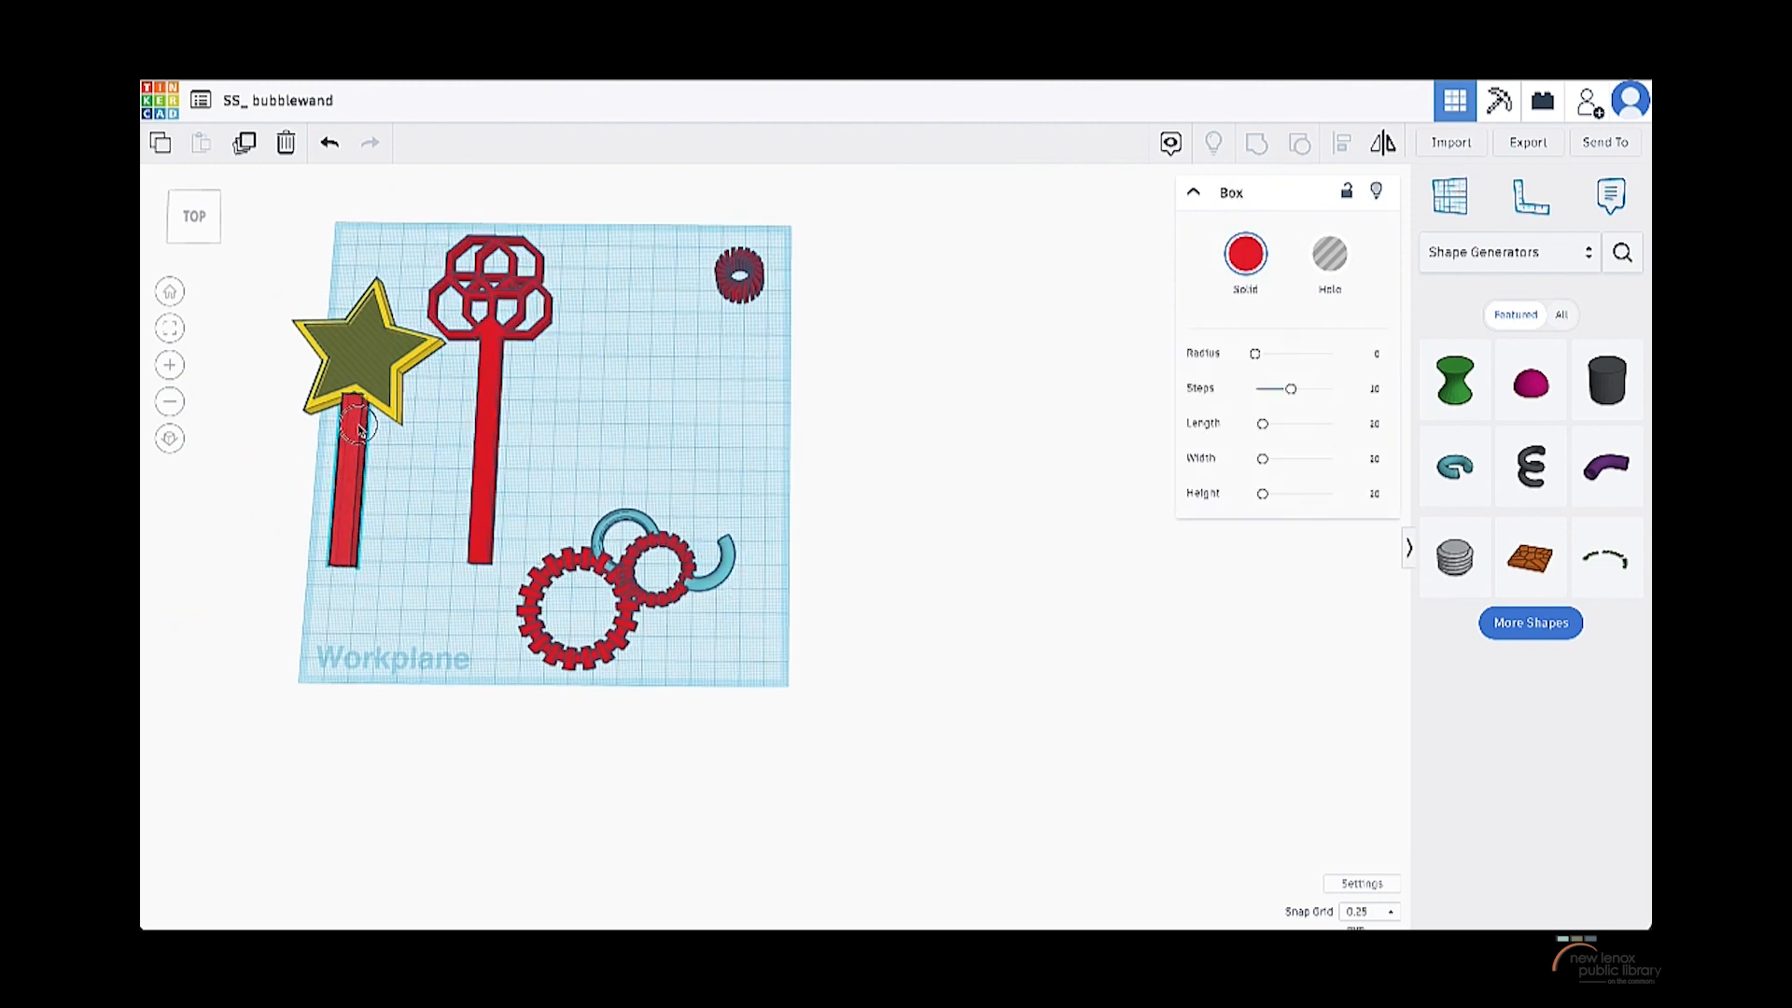
drag(359, 428, 640, 653)
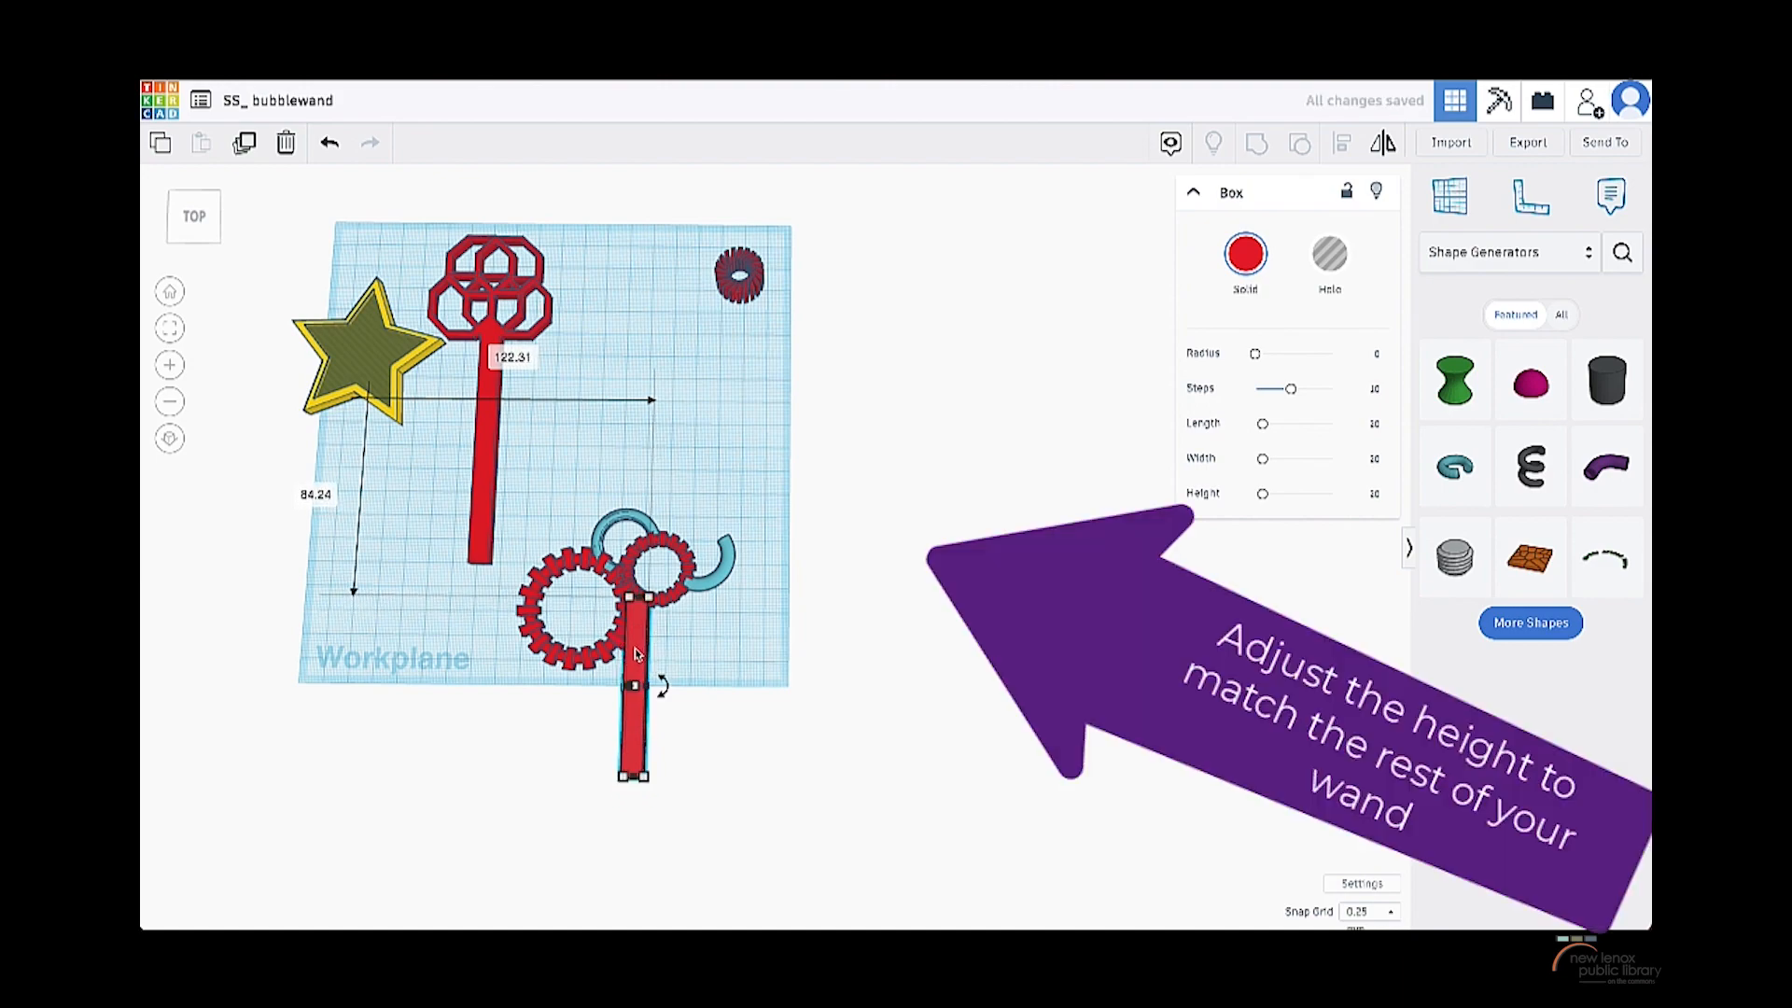
- Adjust the moved red handle's height to match the rest of the toothed-ring wand head
key(f)
right_drag(892, 641, 544, 448)
drag(774, 529, 774, 542)
drag(415, 589, 232, 580)
scroll(232, 580, down, 5)
right_drag(233, 581, 674, 736)
scroll(673, 735, down, 2)
scroll(707, 801, down, 2)
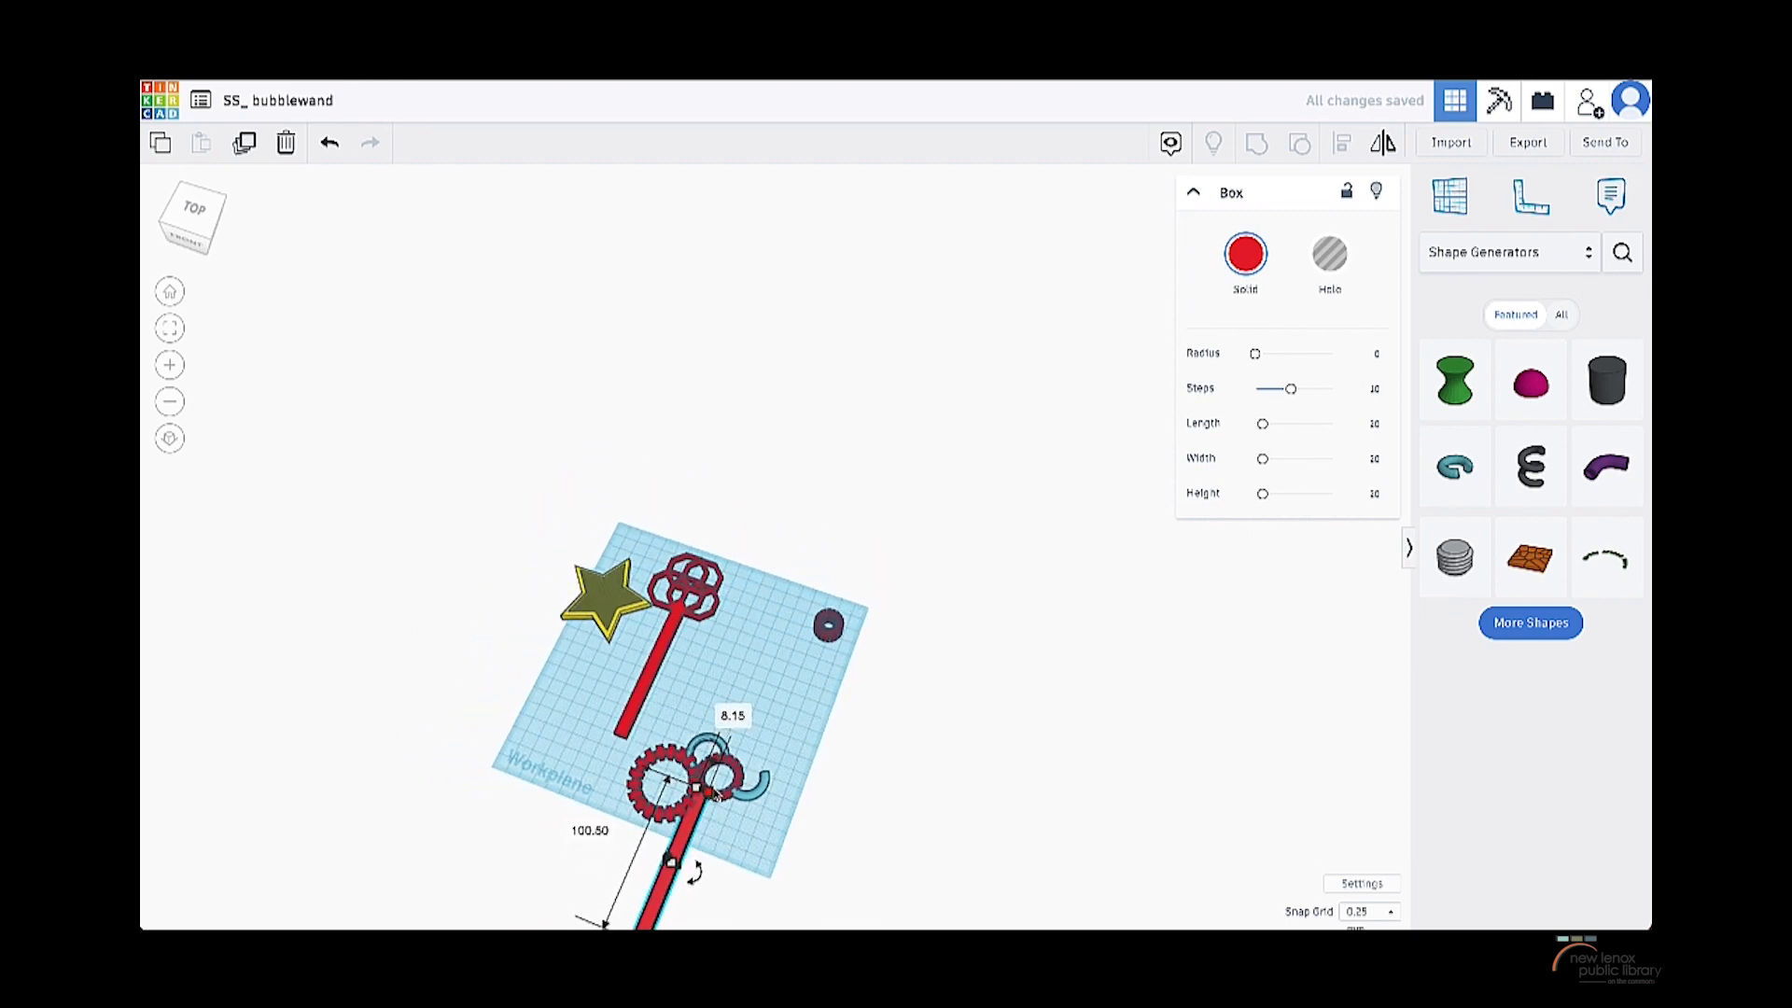
scroll(708, 801, up, 5)
key(f)
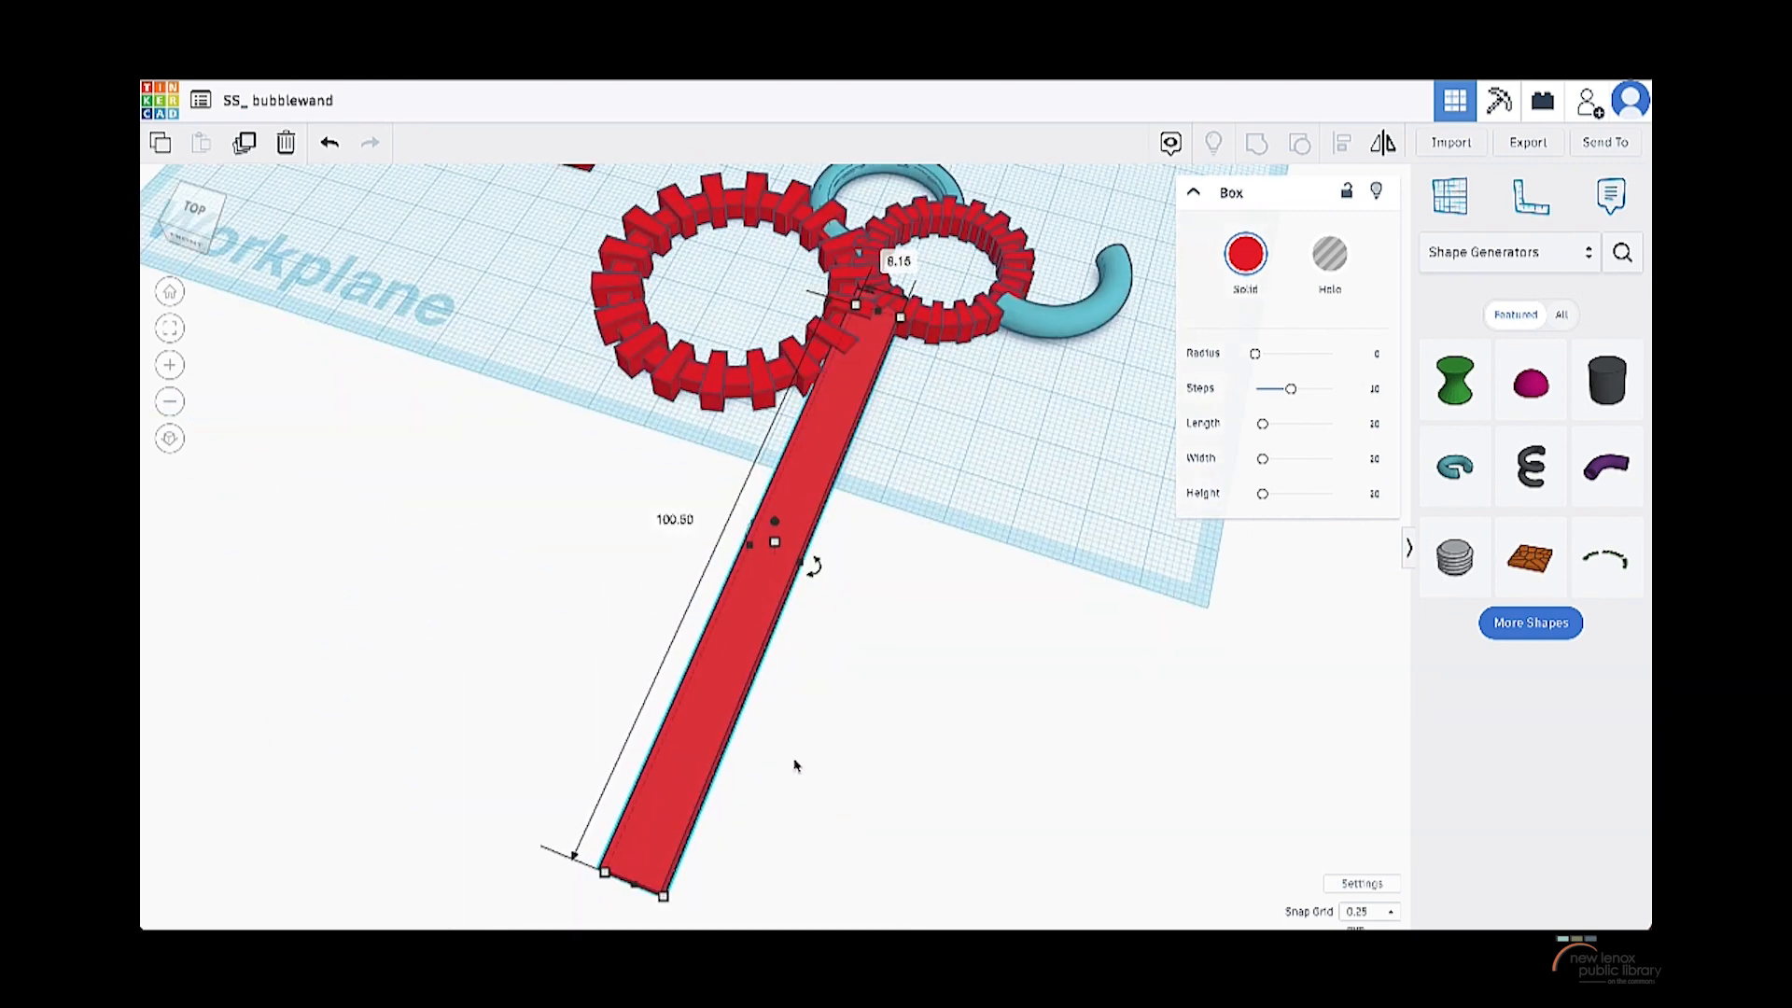
right_drag(797, 762, 858, 877)
scroll(839, 740, down, 3)
scroll(849, 719, up, 1)
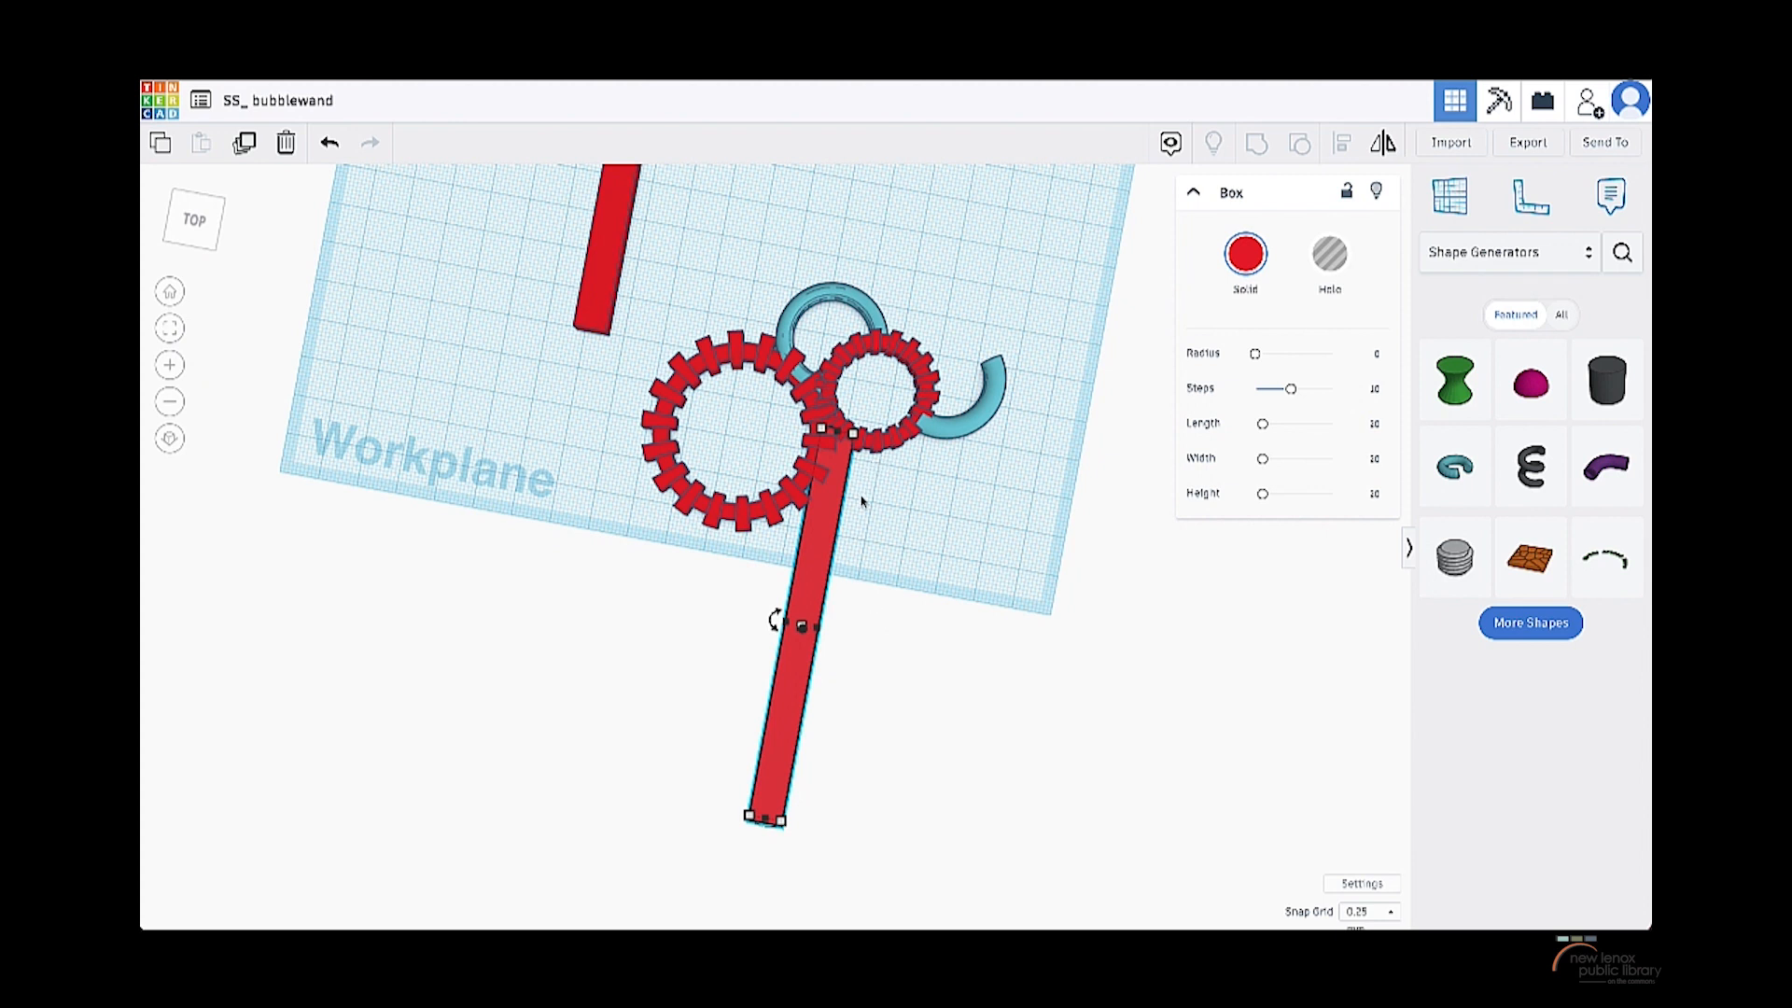
- Duplicate the short blue arc and position the copy across the joint between the handle and the toothed rings
click(959, 430)
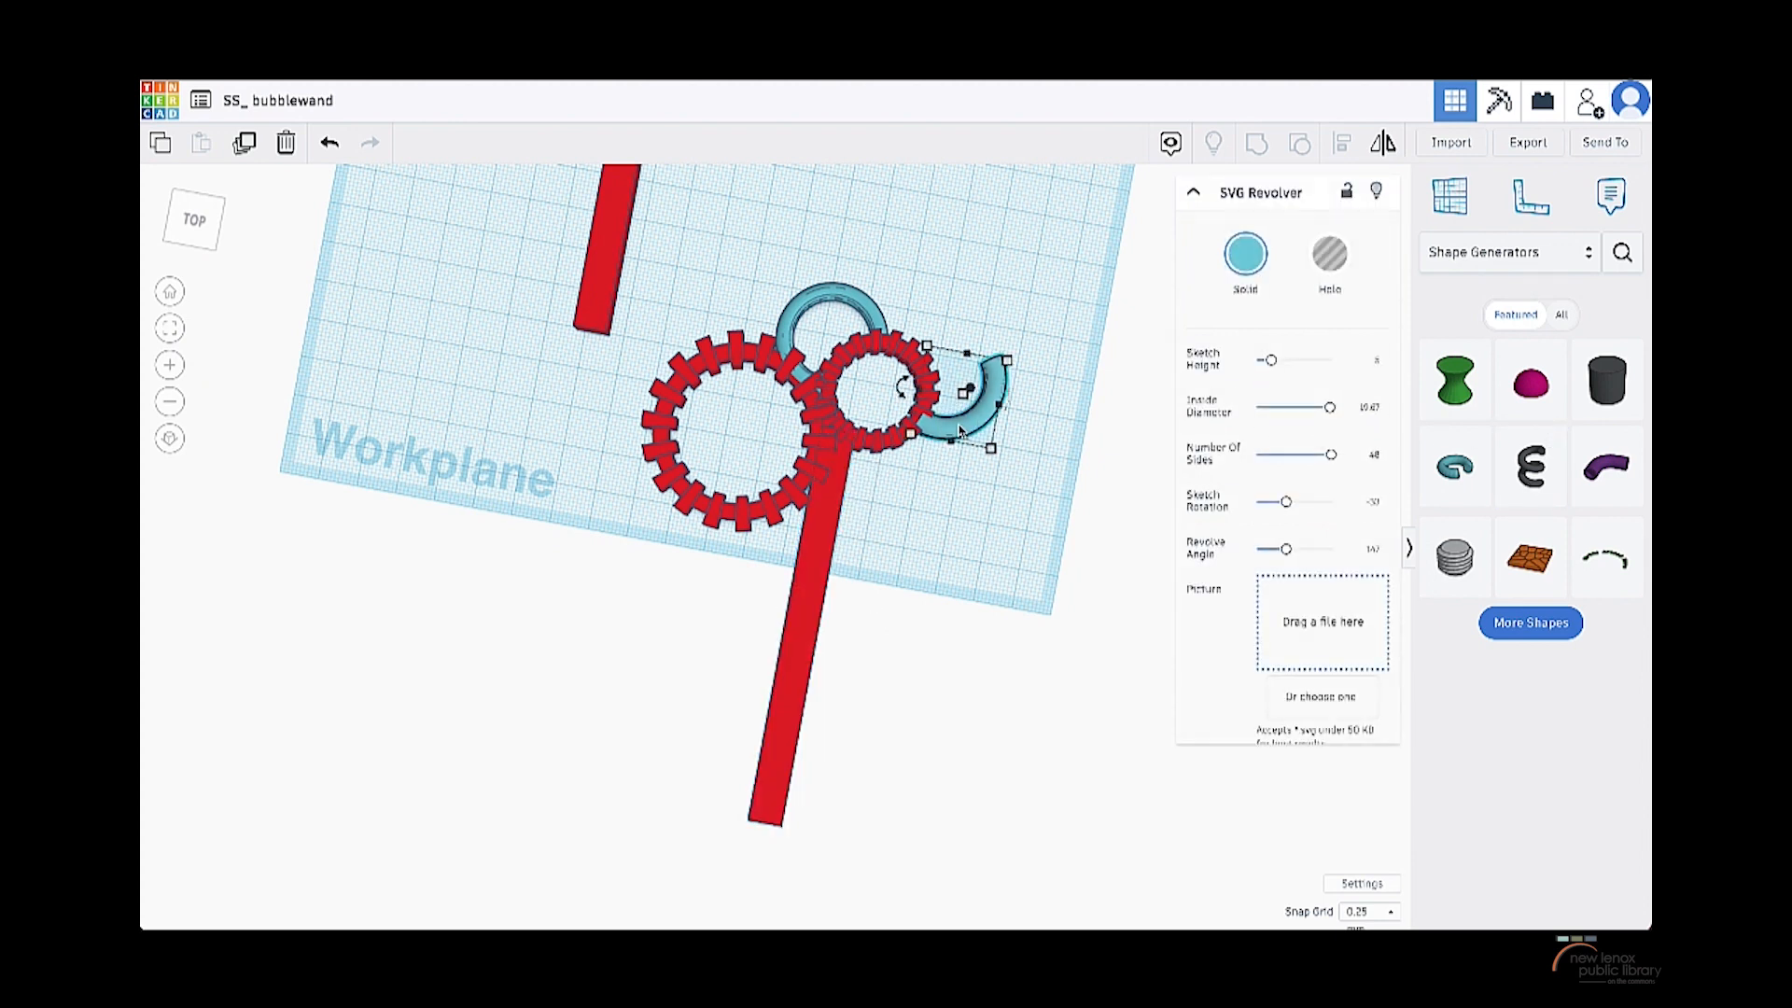
key(ctrl+c)
key(ctrl+v)
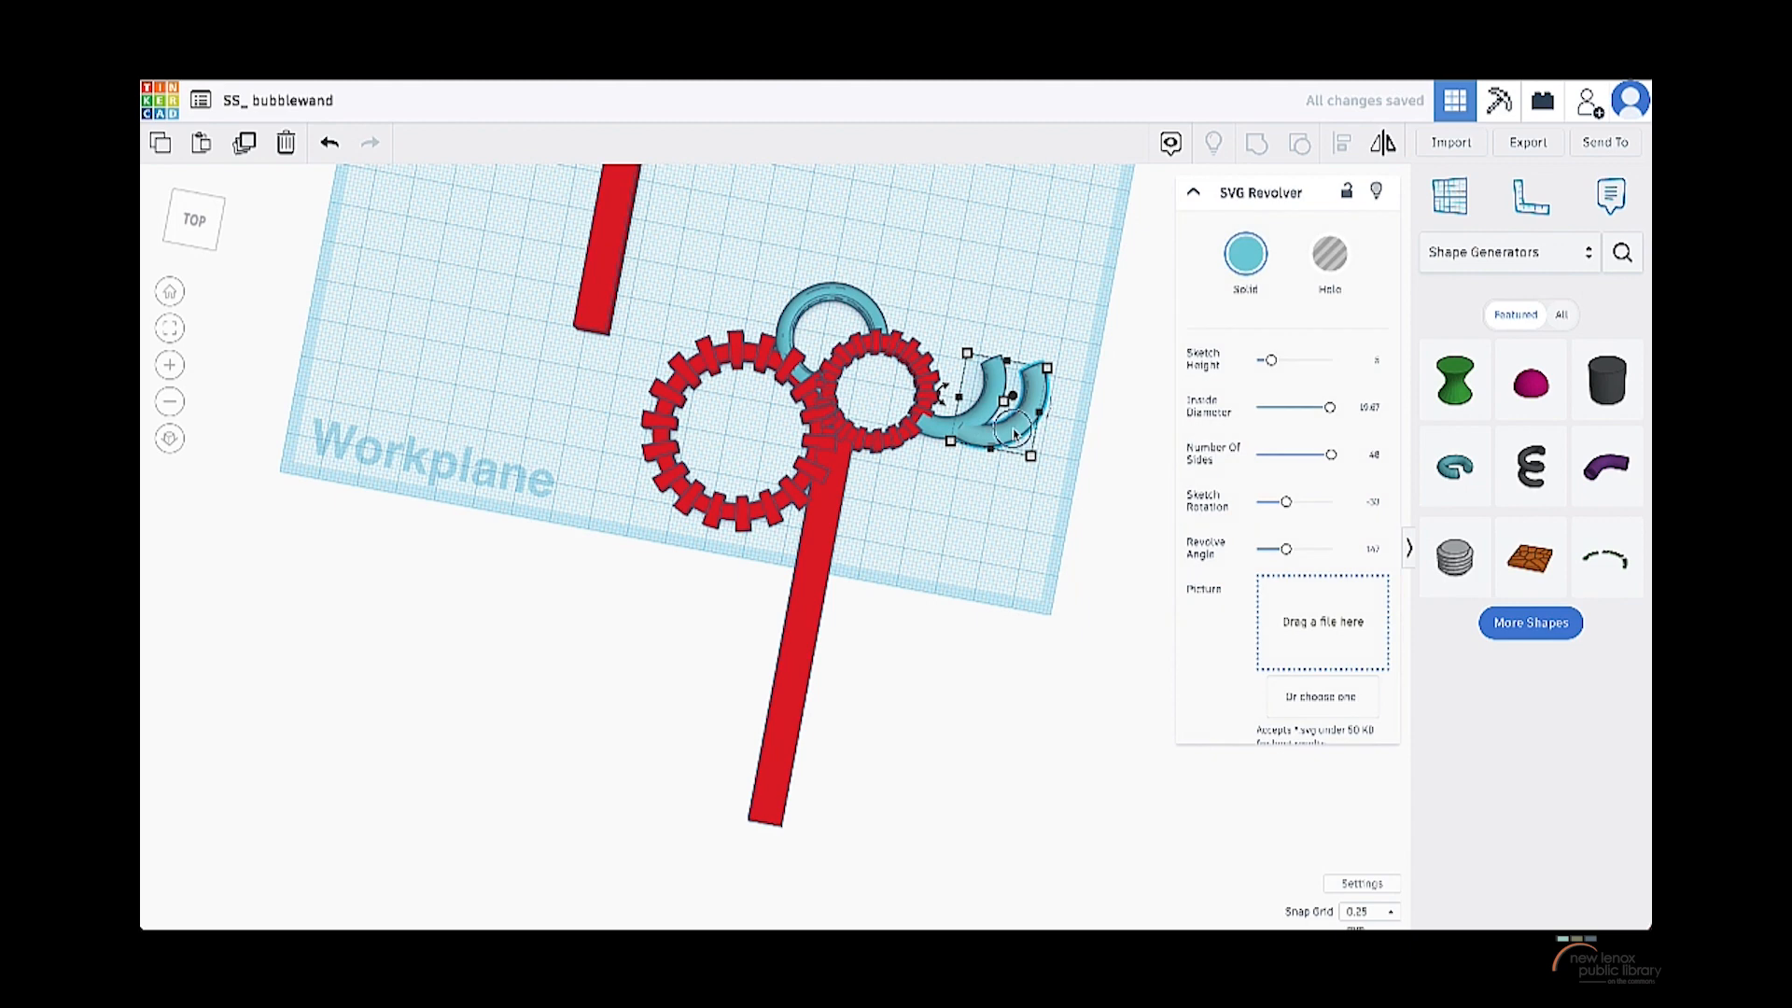
drag(1015, 432, 871, 504)
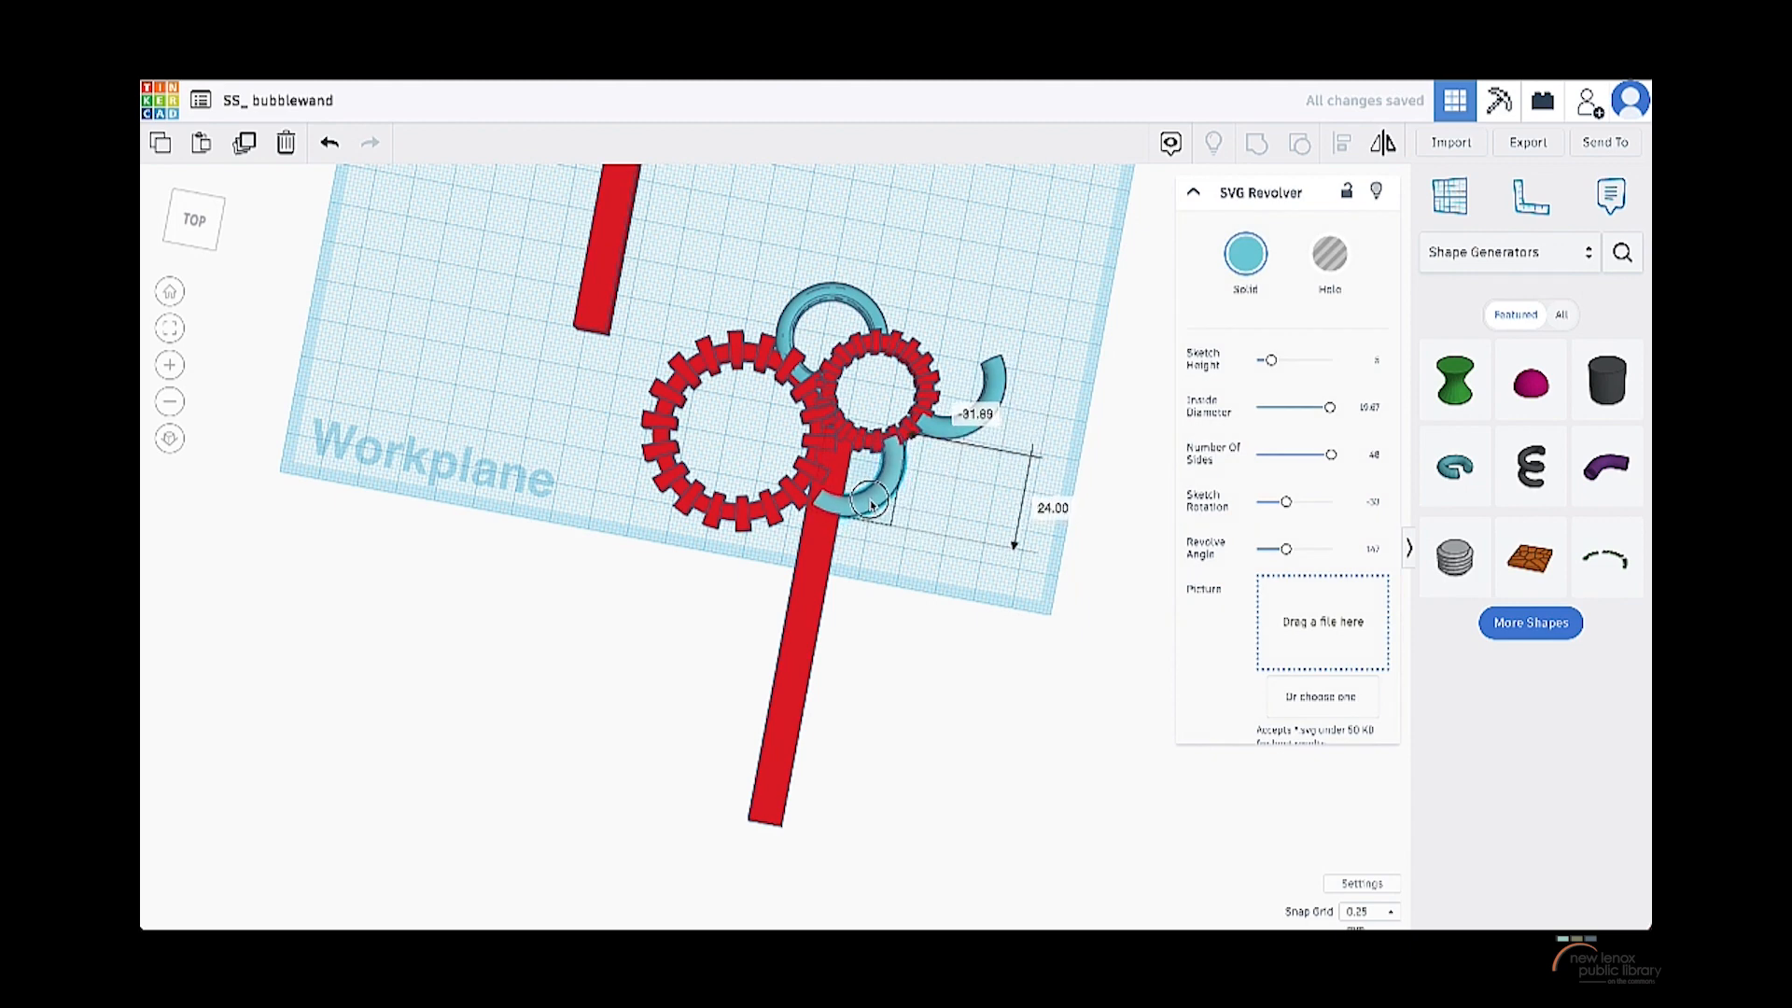
right_drag(870, 504, 970, 444)
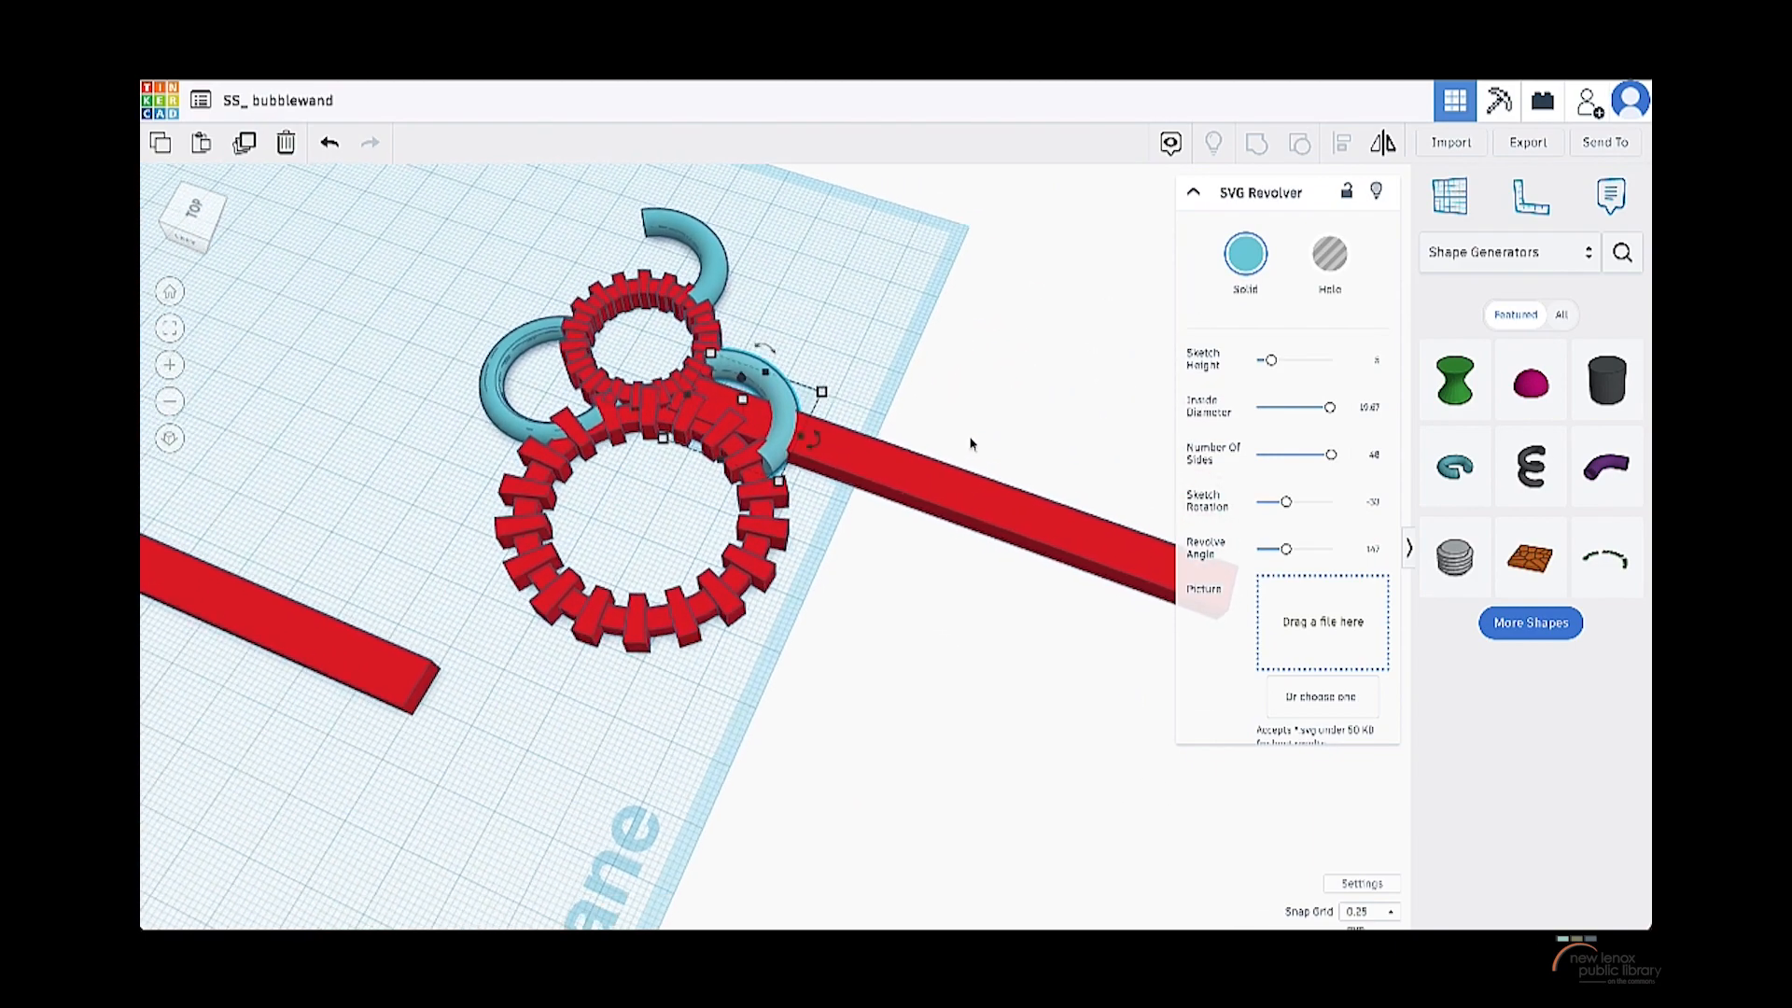
scroll(756, 408, down, 3)
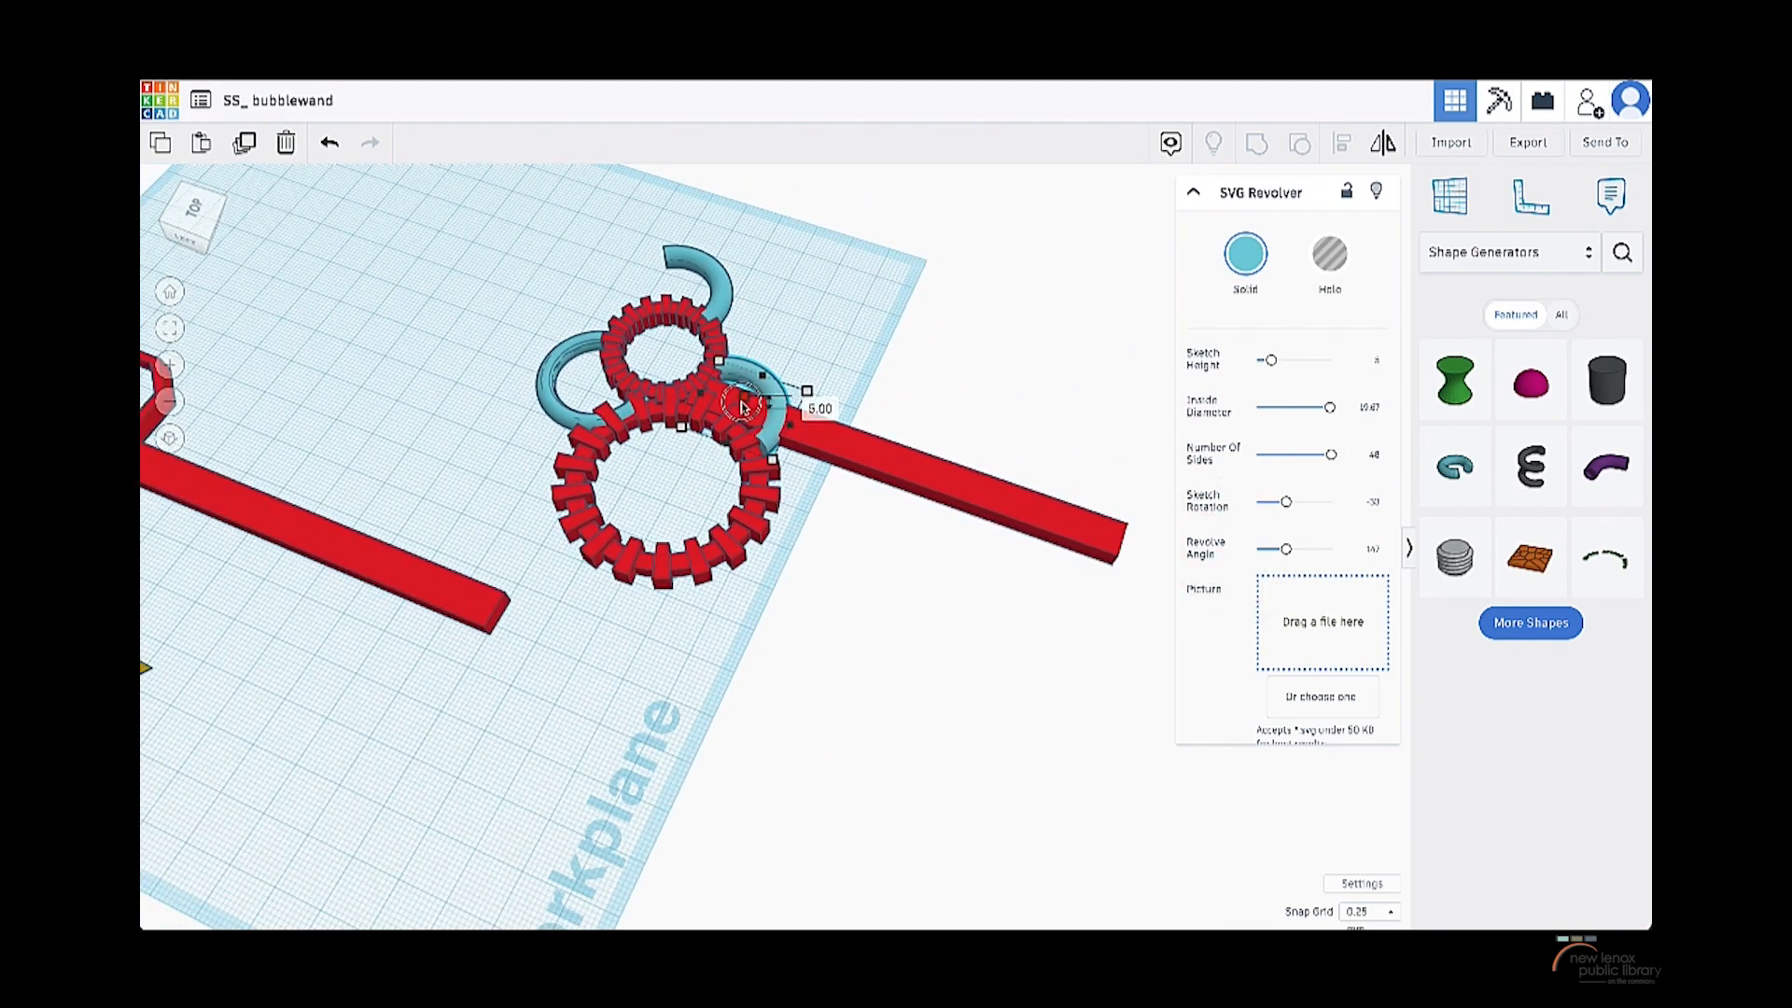
right_drag(868, 392, 844, 484)
drag(781, 378, 769, 393)
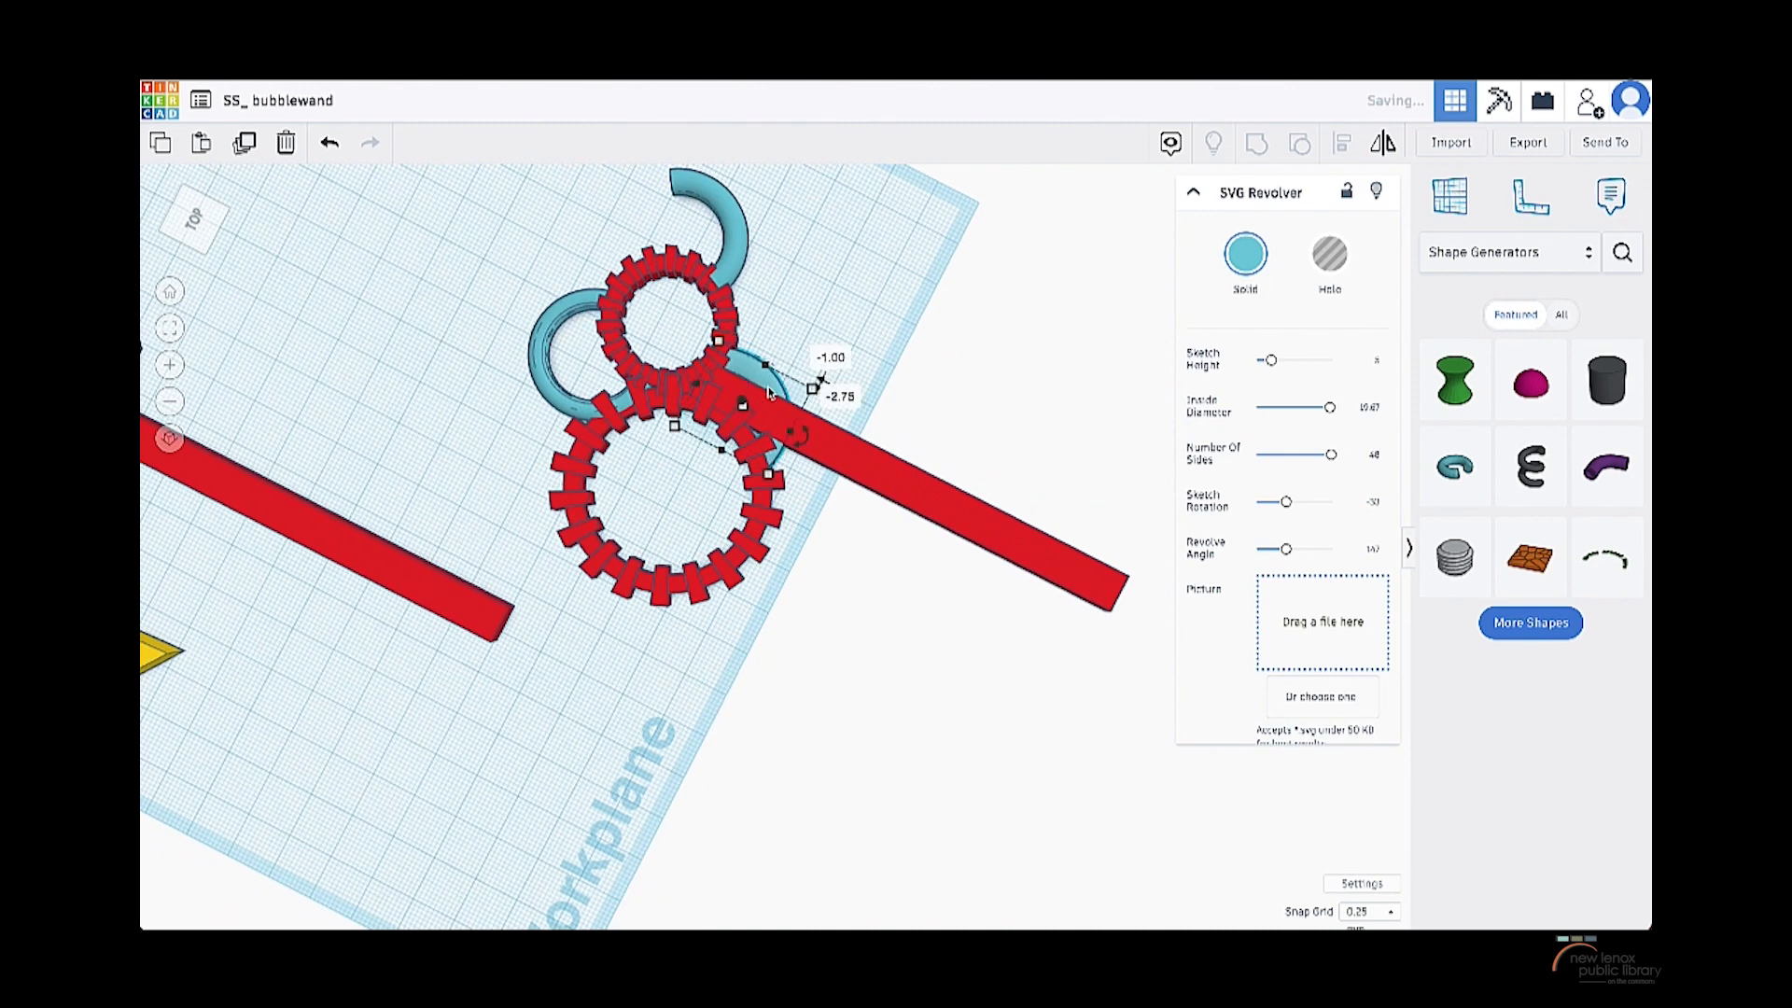
- Group the handle, both toothed rings and the three blue arcs into a single wand
right_drag(877, 383, 800, 389)
scroll(919, 392, down, 3)
right_drag(920, 392, 812, 301)
drag(798, 261, 1020, 698)
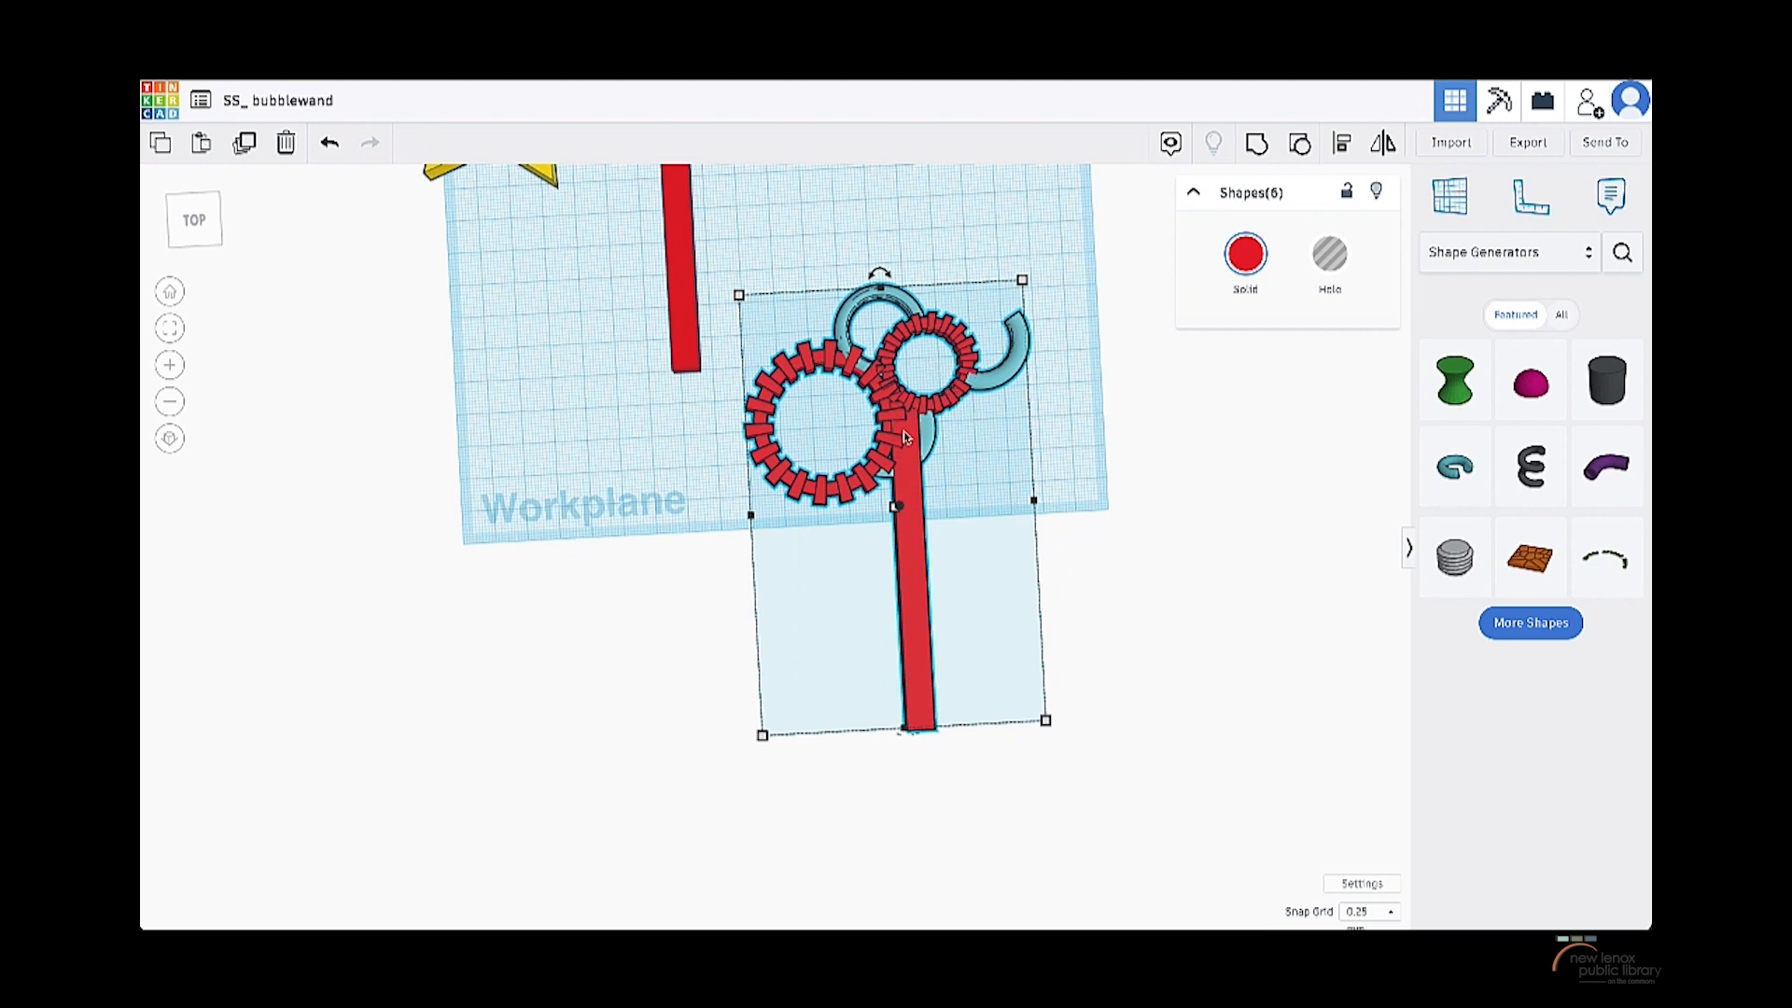
click(1257, 144)
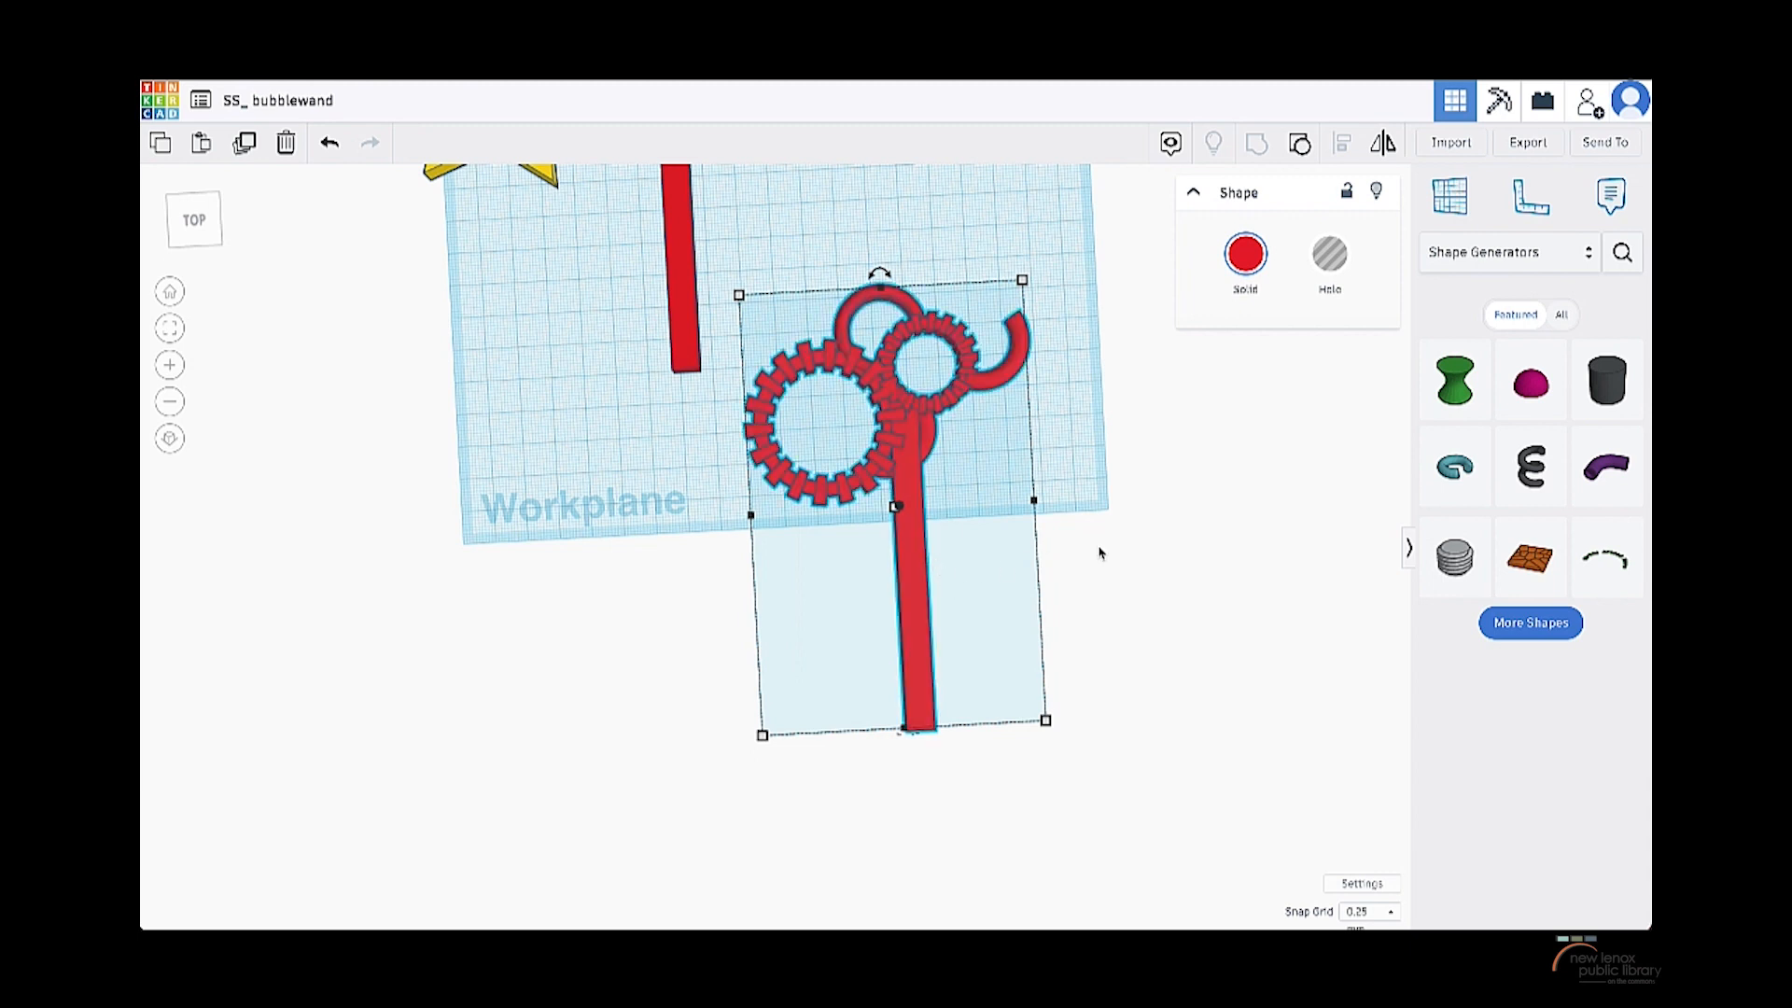
- Move the grouped toothed-ring wand about 60 mm back so that it sits on the workplane
right_drag(1015, 568, 868, 598)
drag(905, 602, 988, 418)
scroll(988, 419, down, 1)
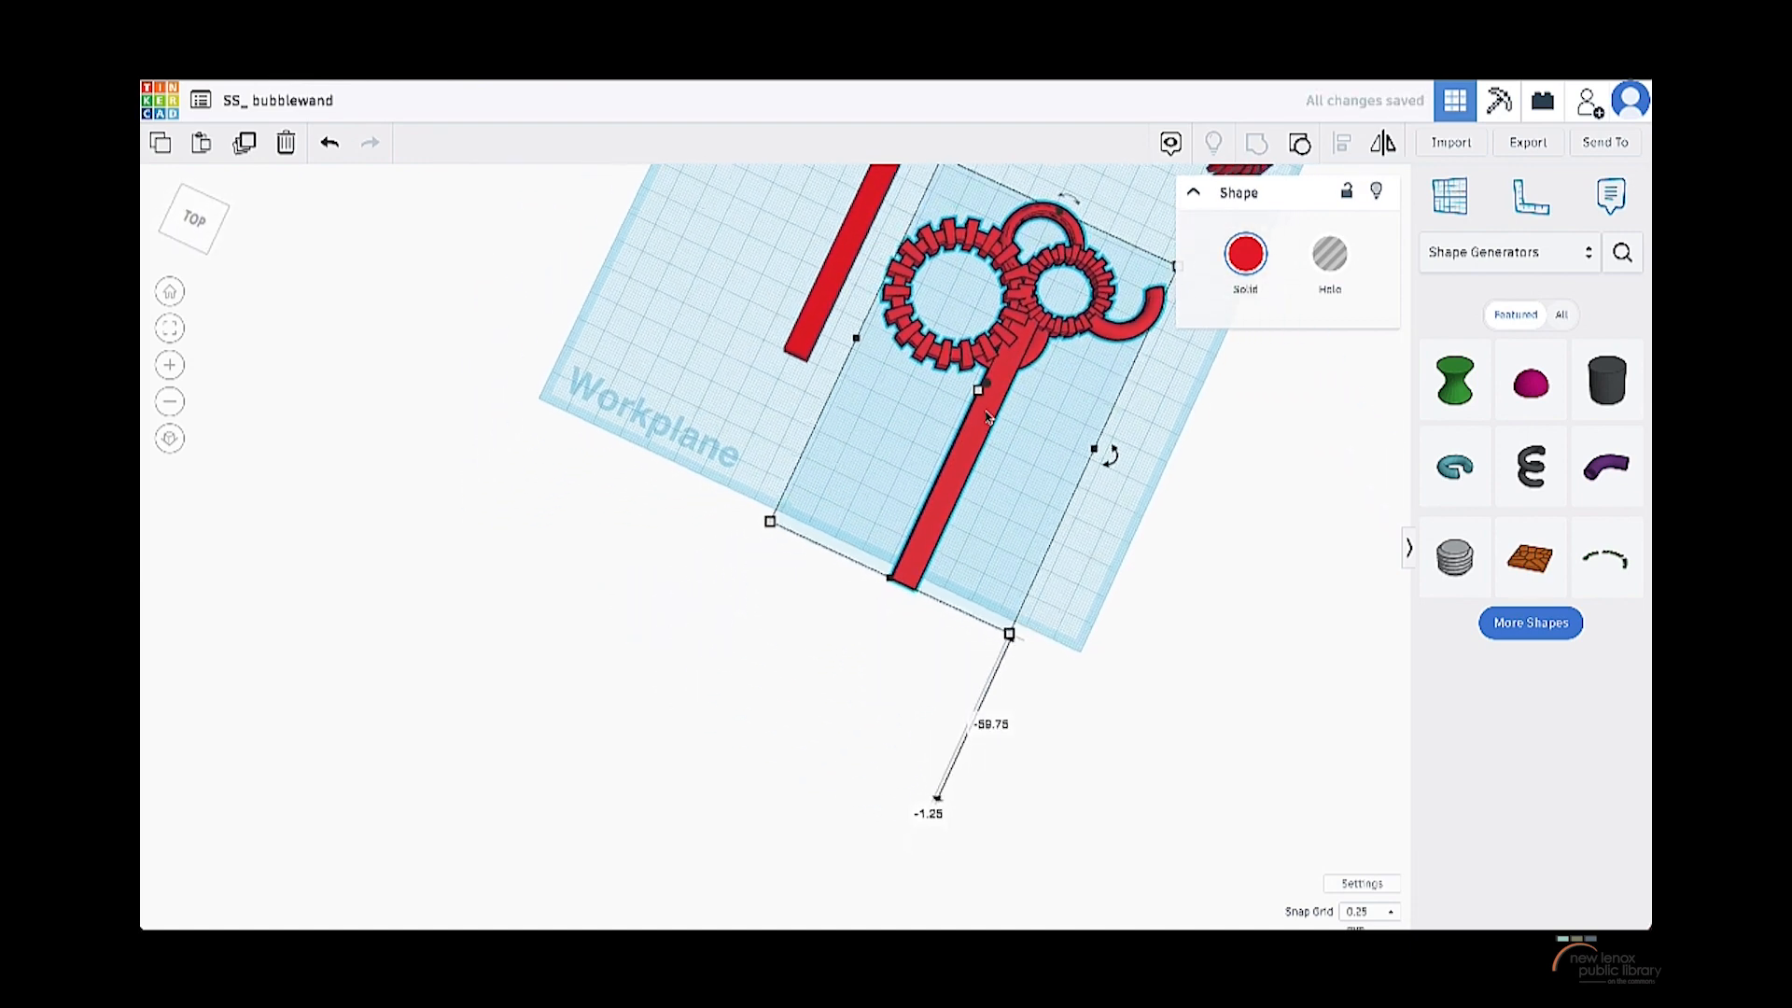
scroll(988, 418, down, 3)
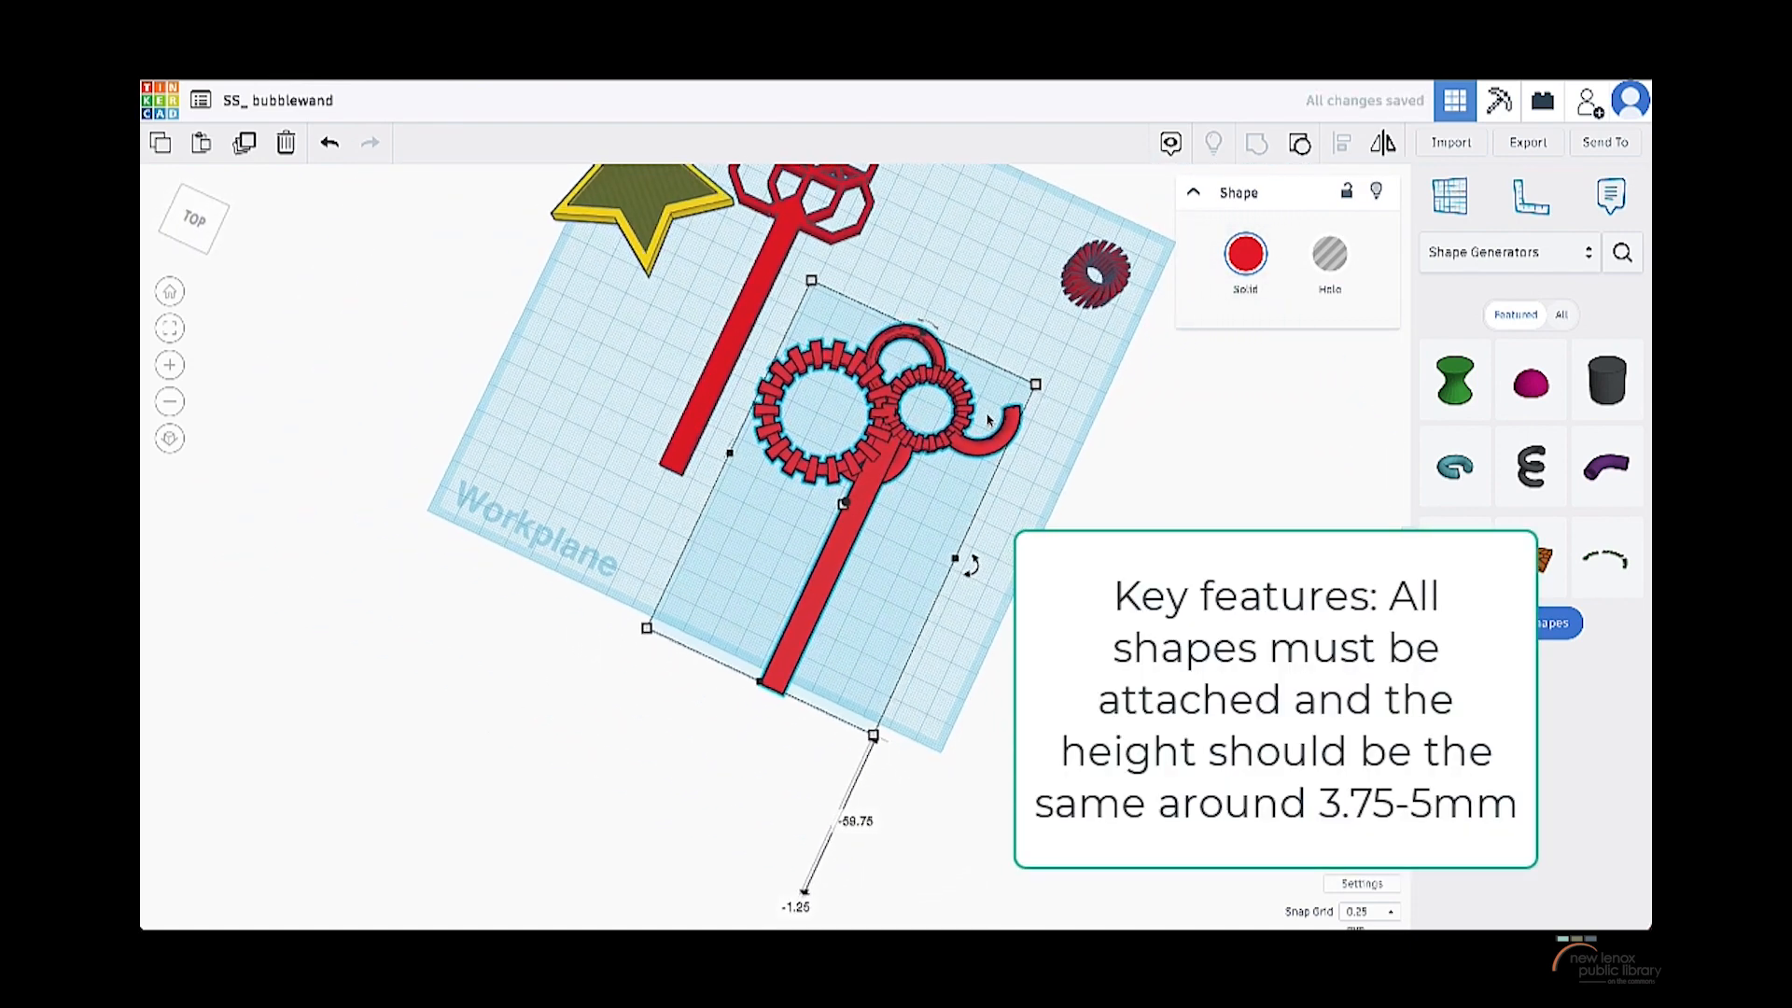
- Examine the octagon wand, the toothed-ring wand and the spare tube joint, checking how their shapes are attached
click(1106, 273)
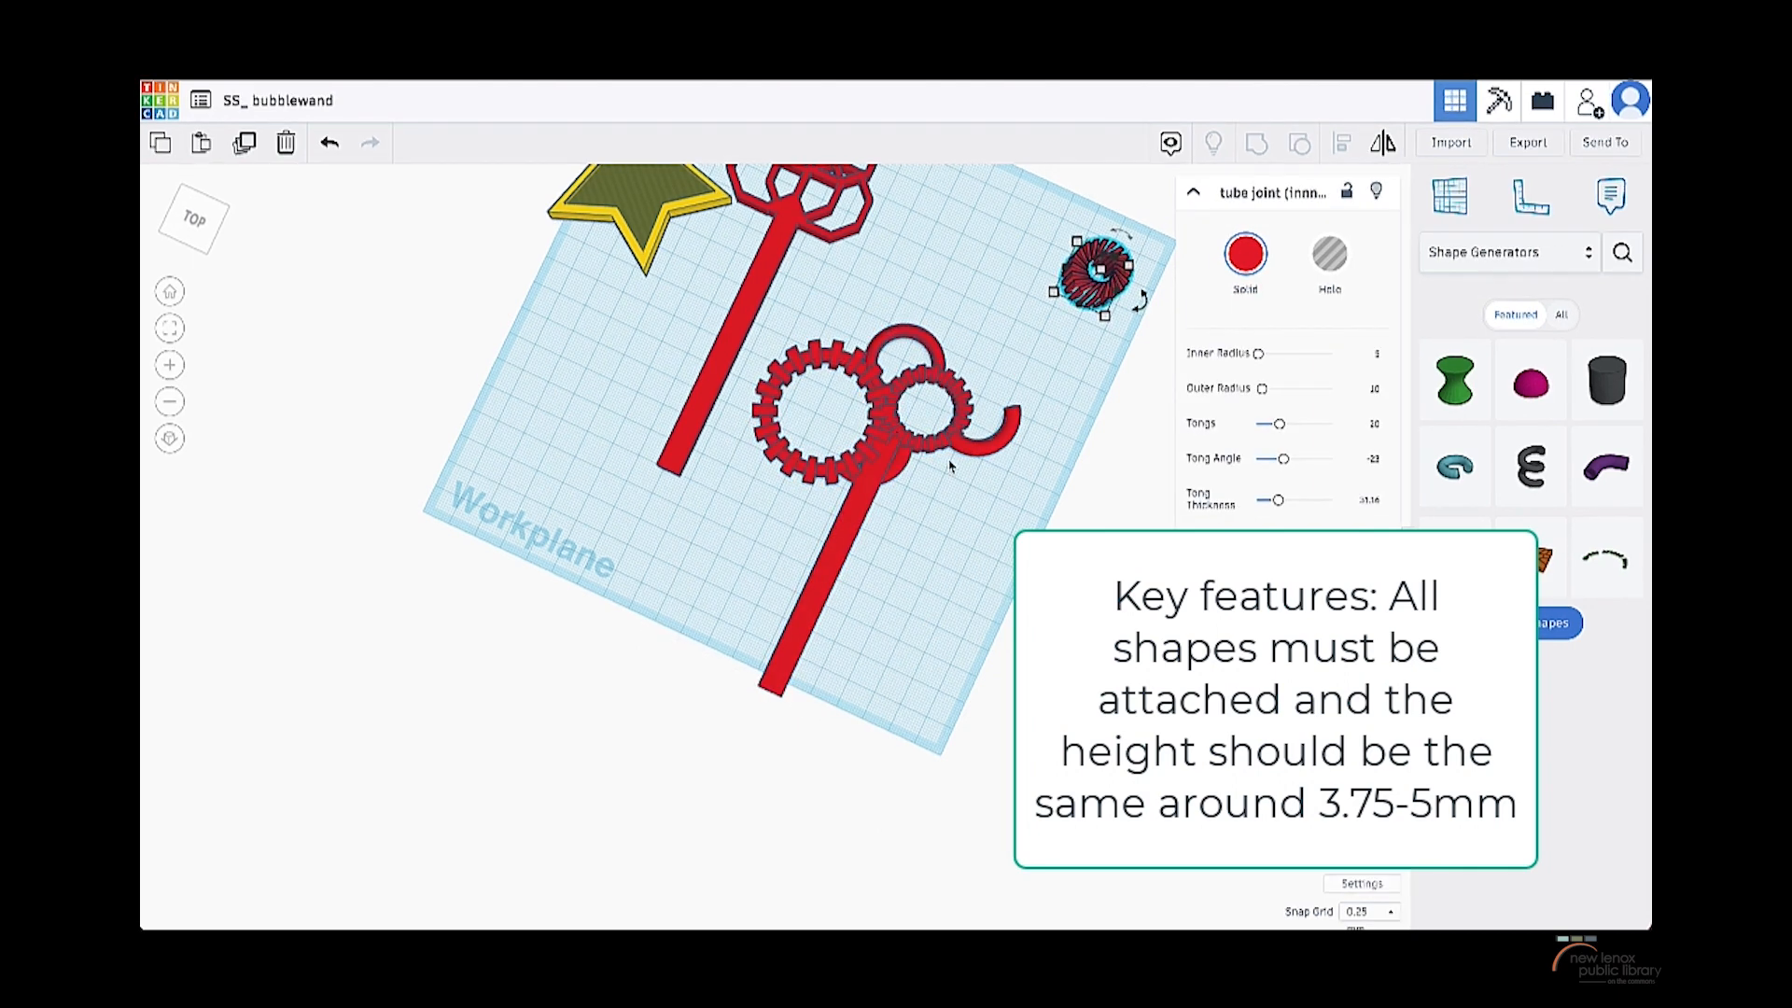
scroll(951, 467, down, 2)
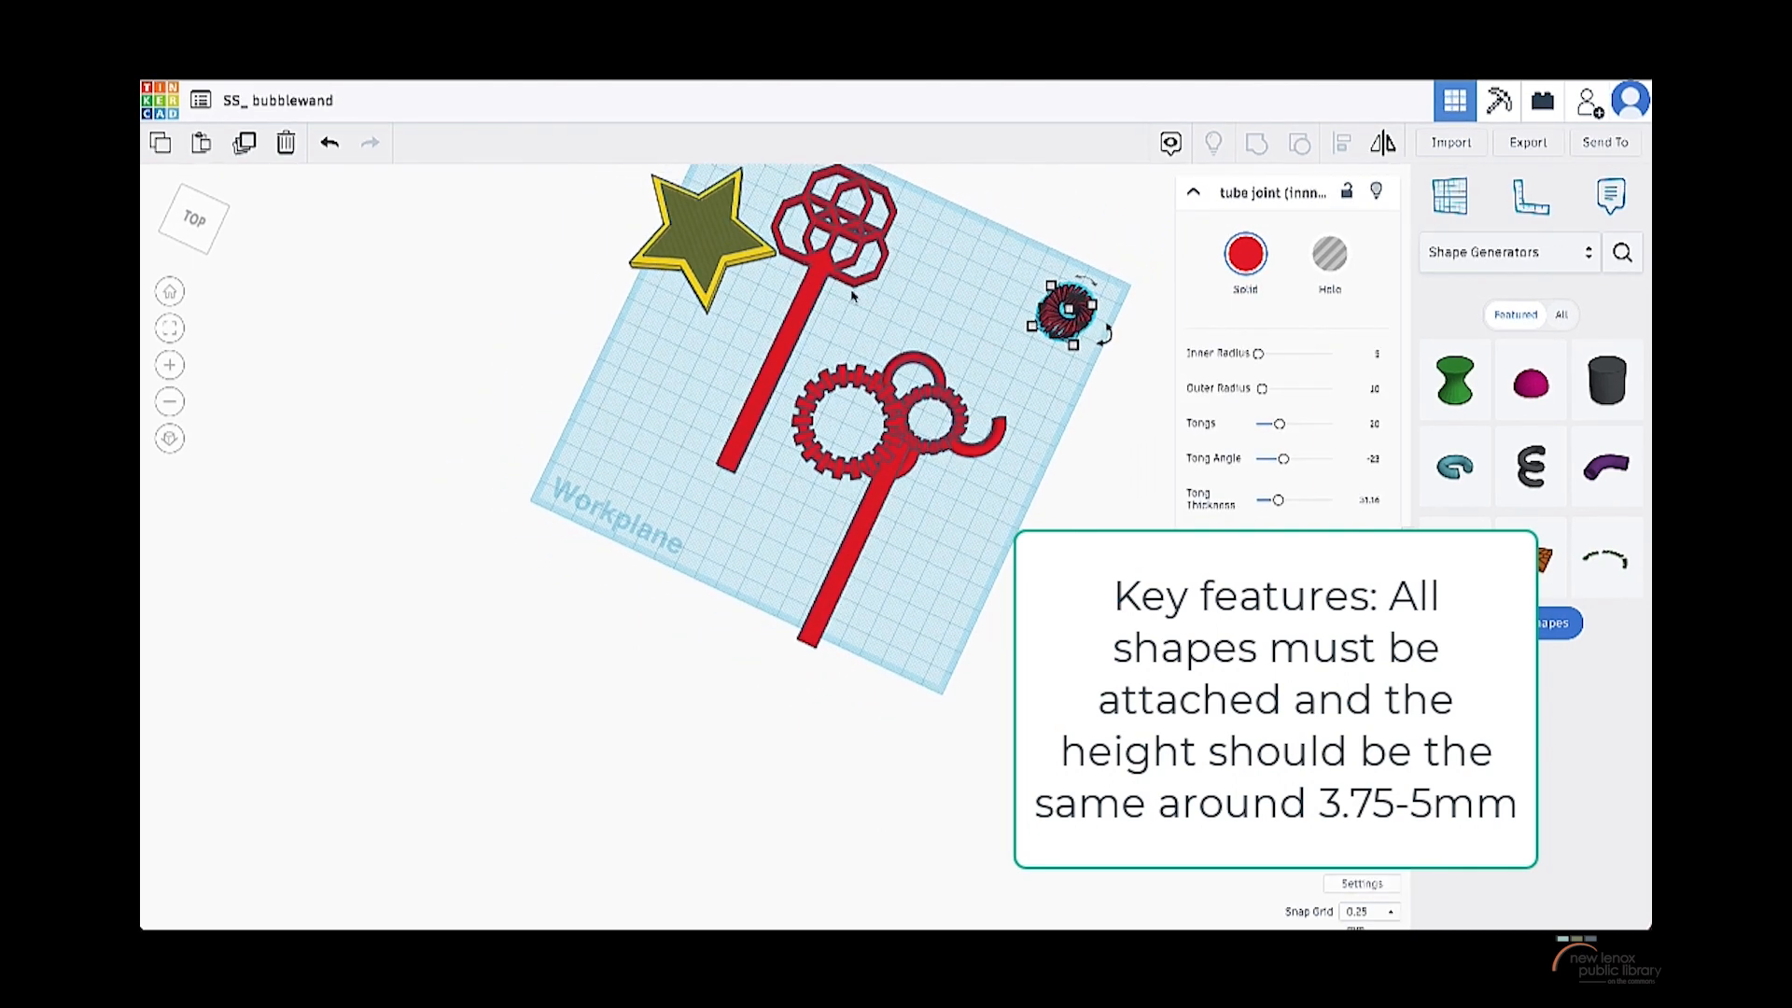
scroll(851, 295, down, 1)
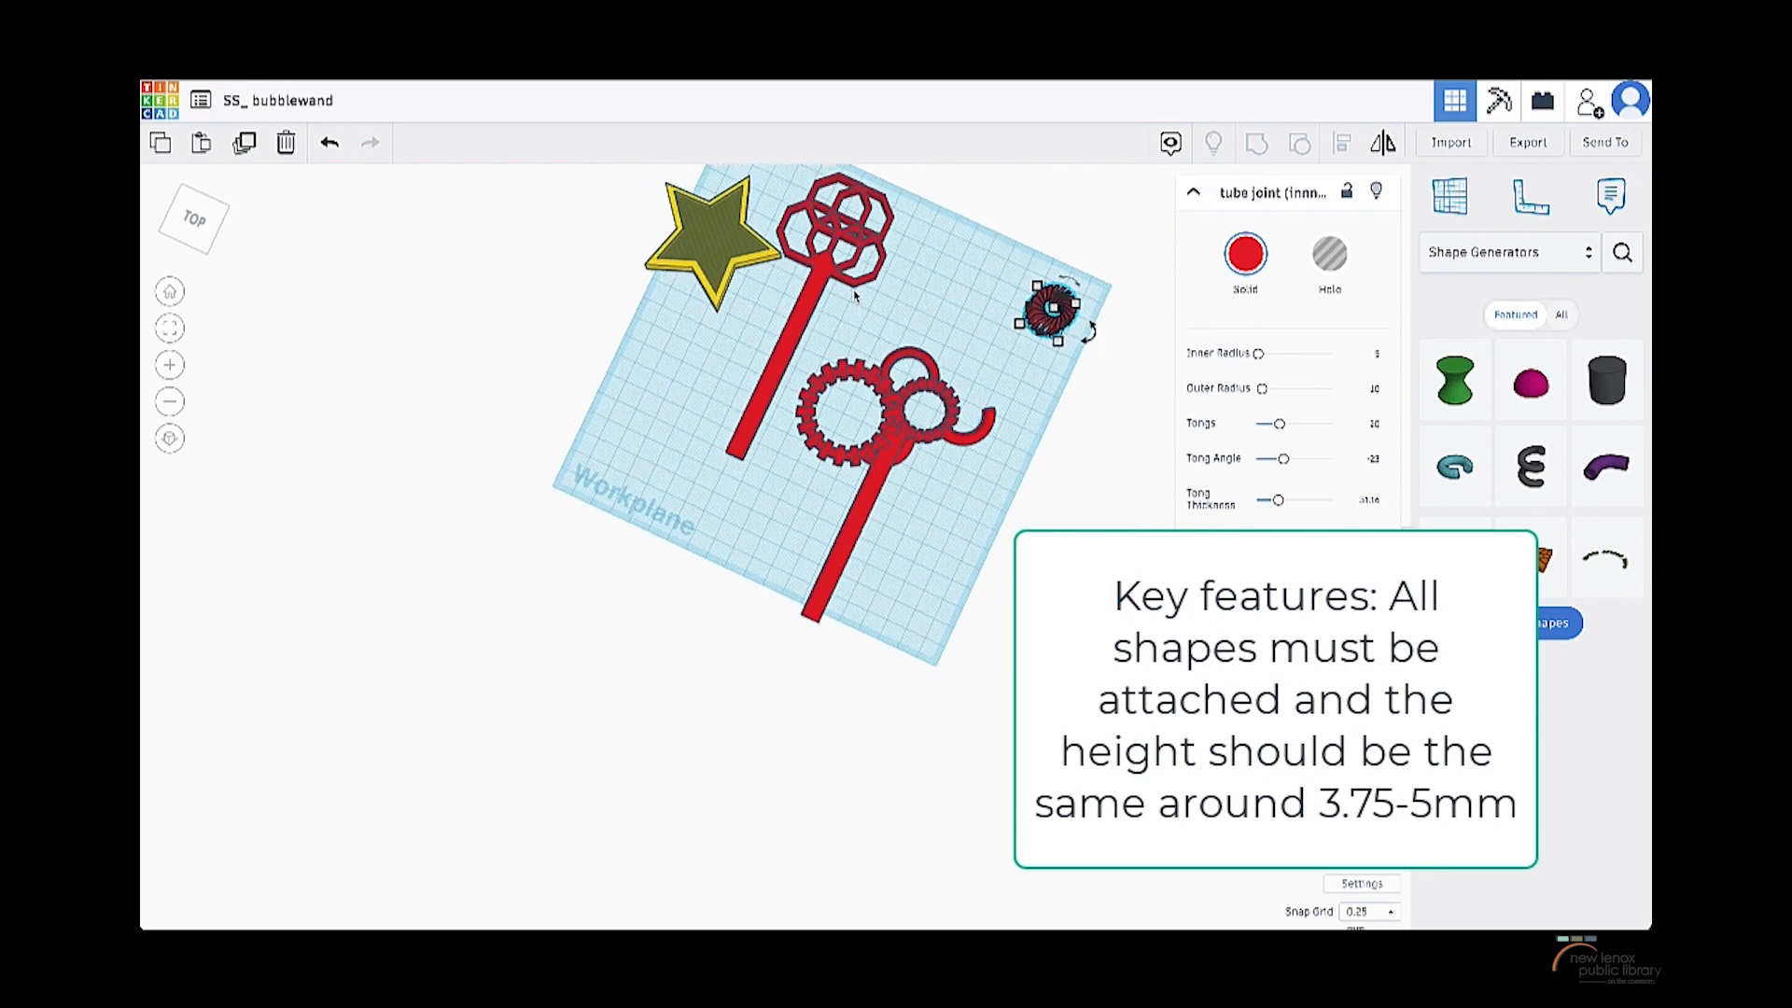
click(815, 299)
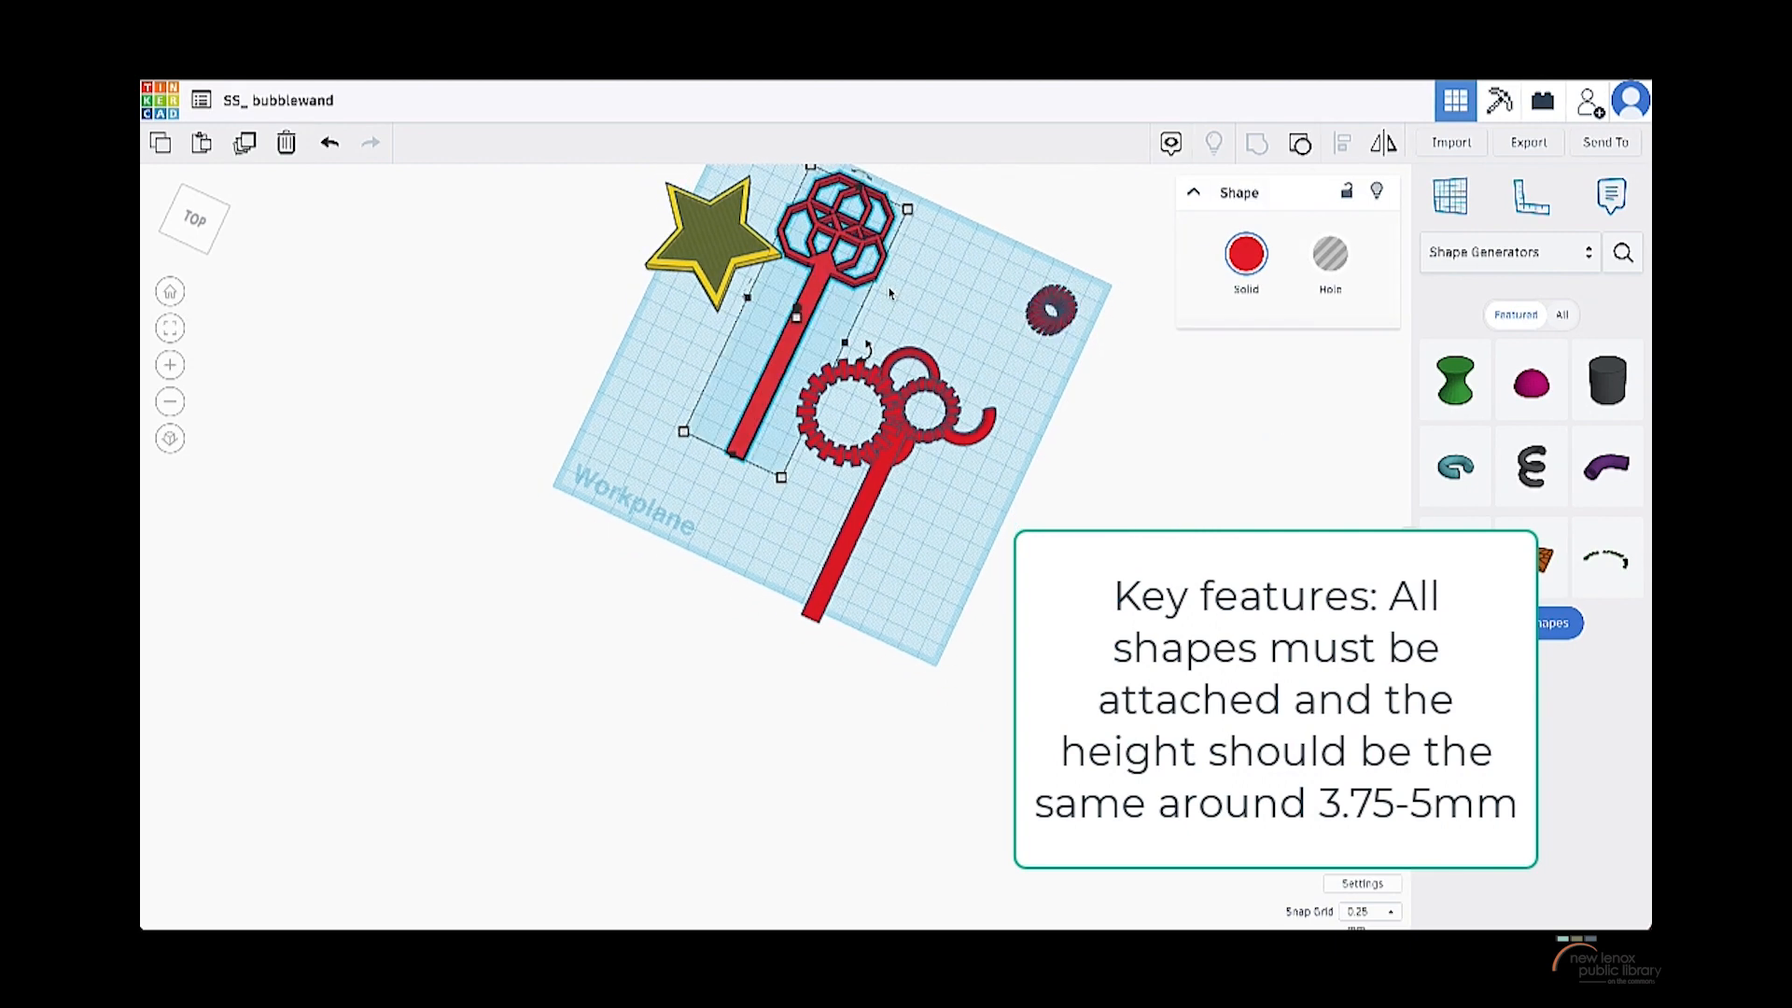
click(885, 380)
scroll(887, 383, up, 3)
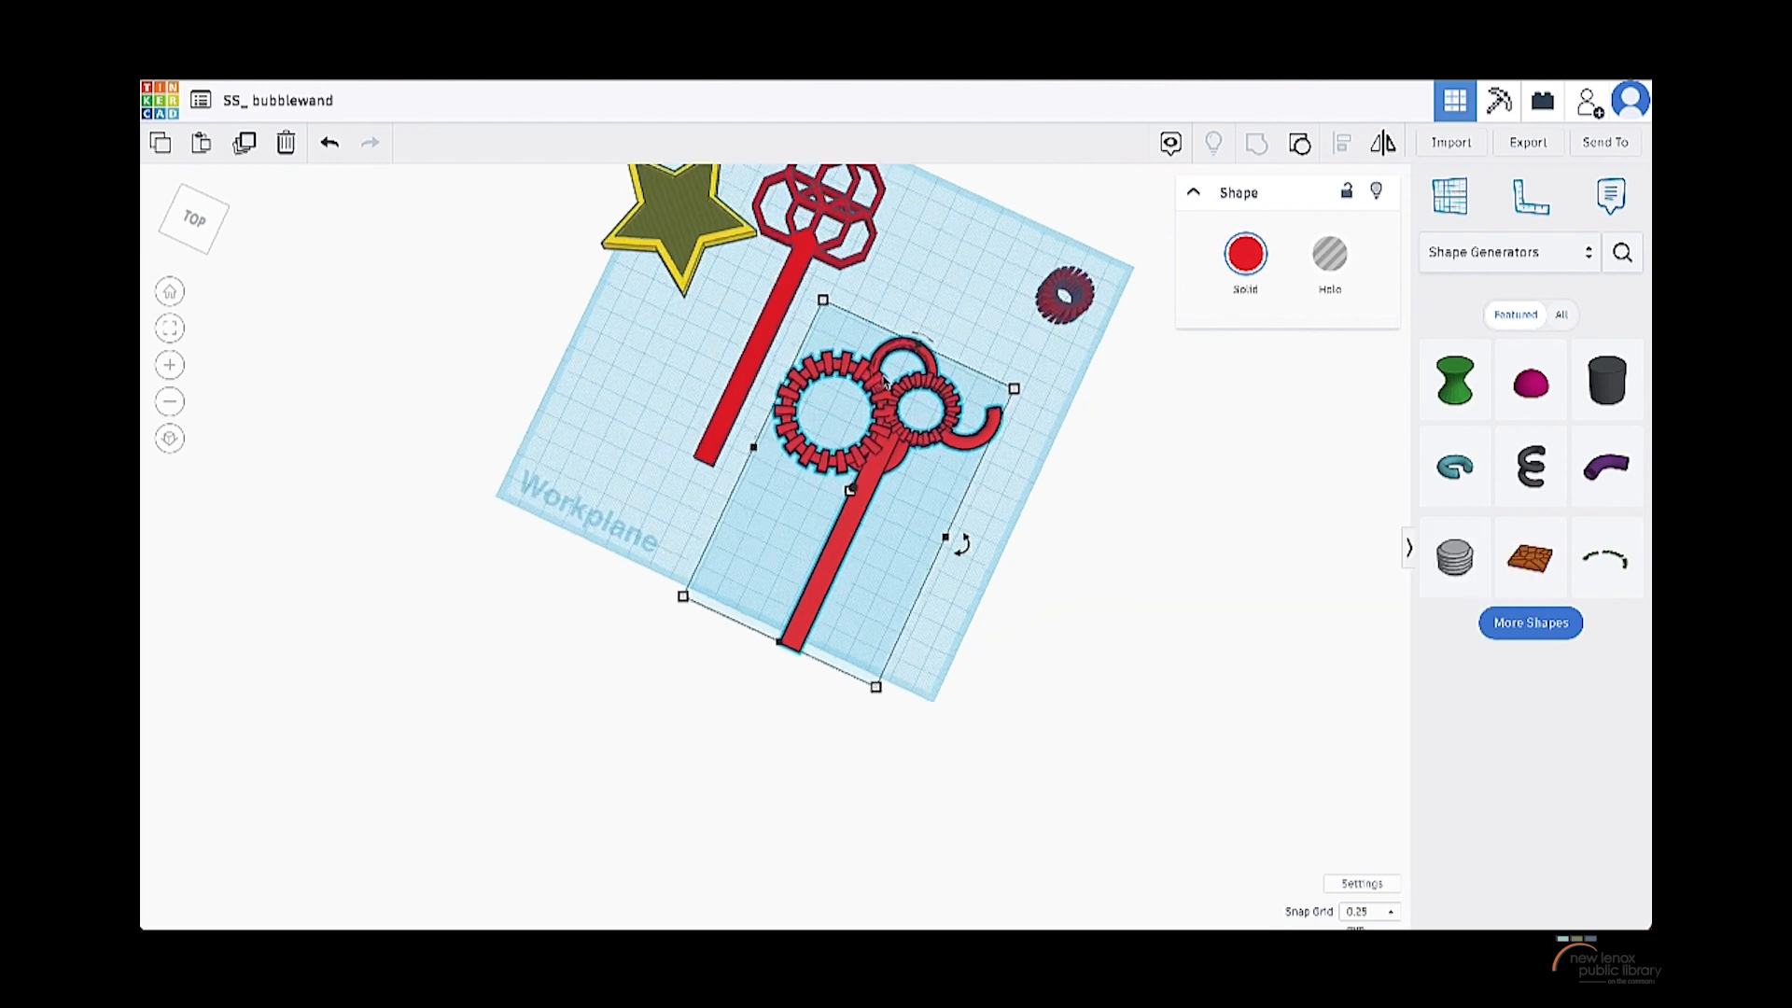
scroll(909, 297, down, 1)
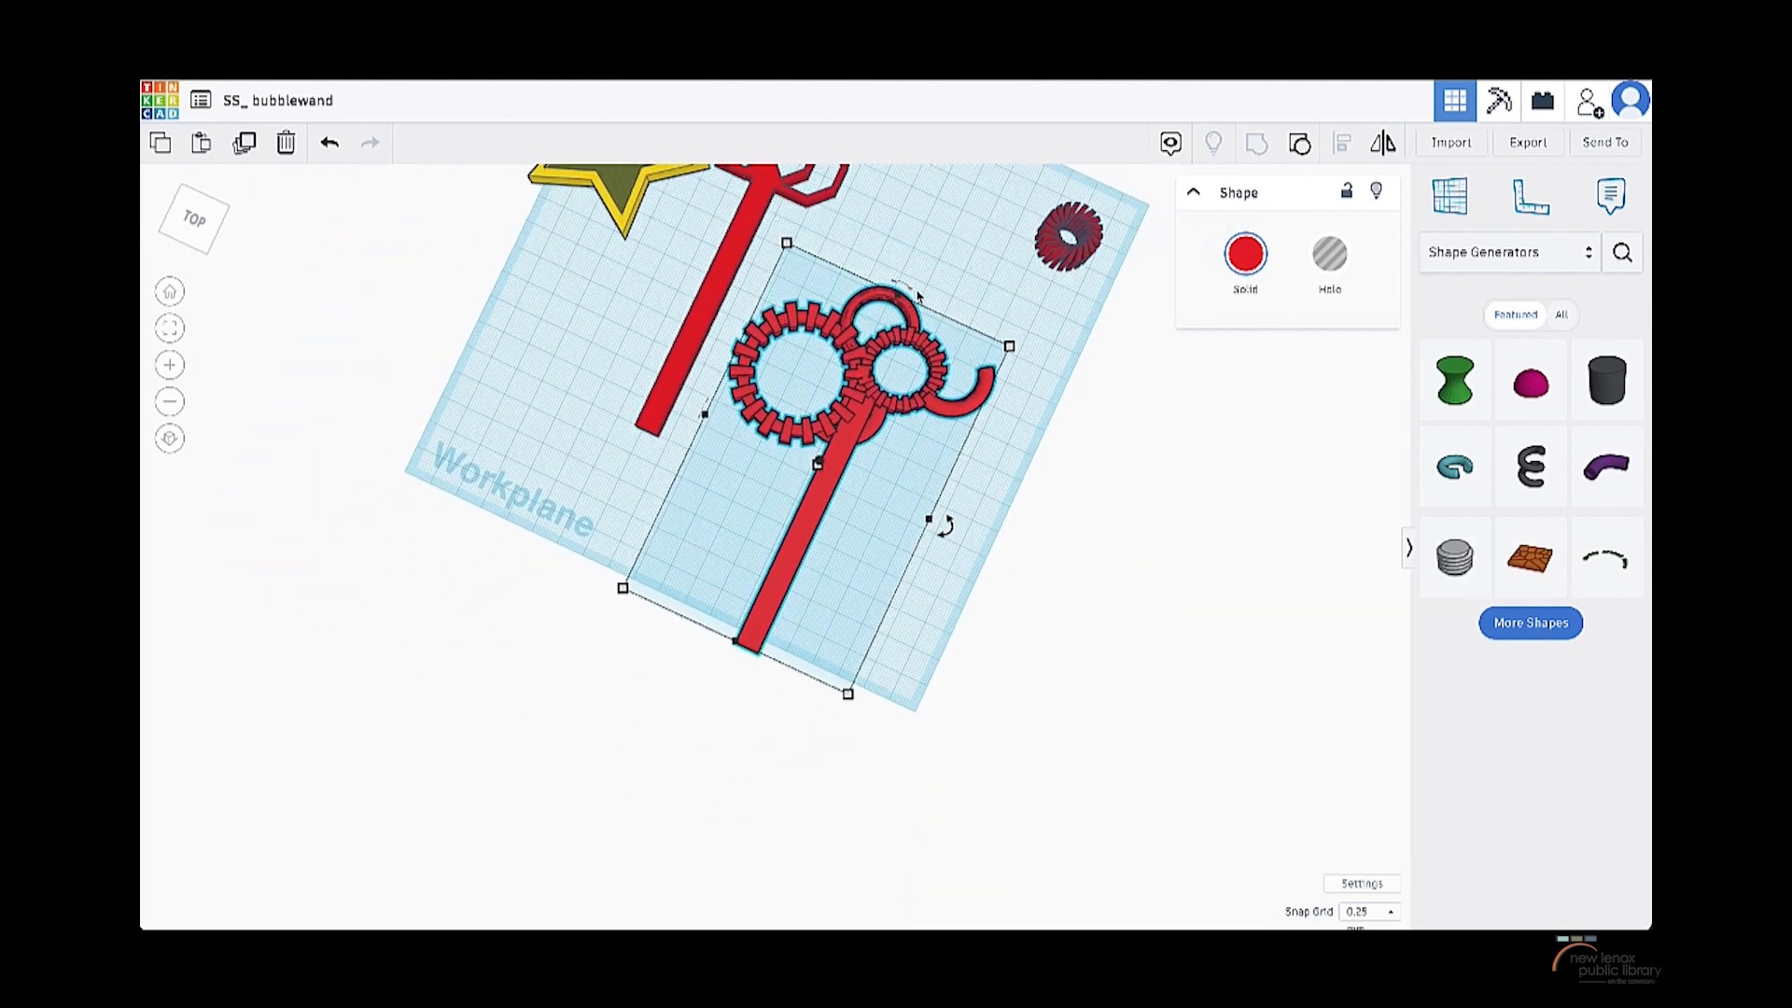
scroll(787, 238, down, 4)
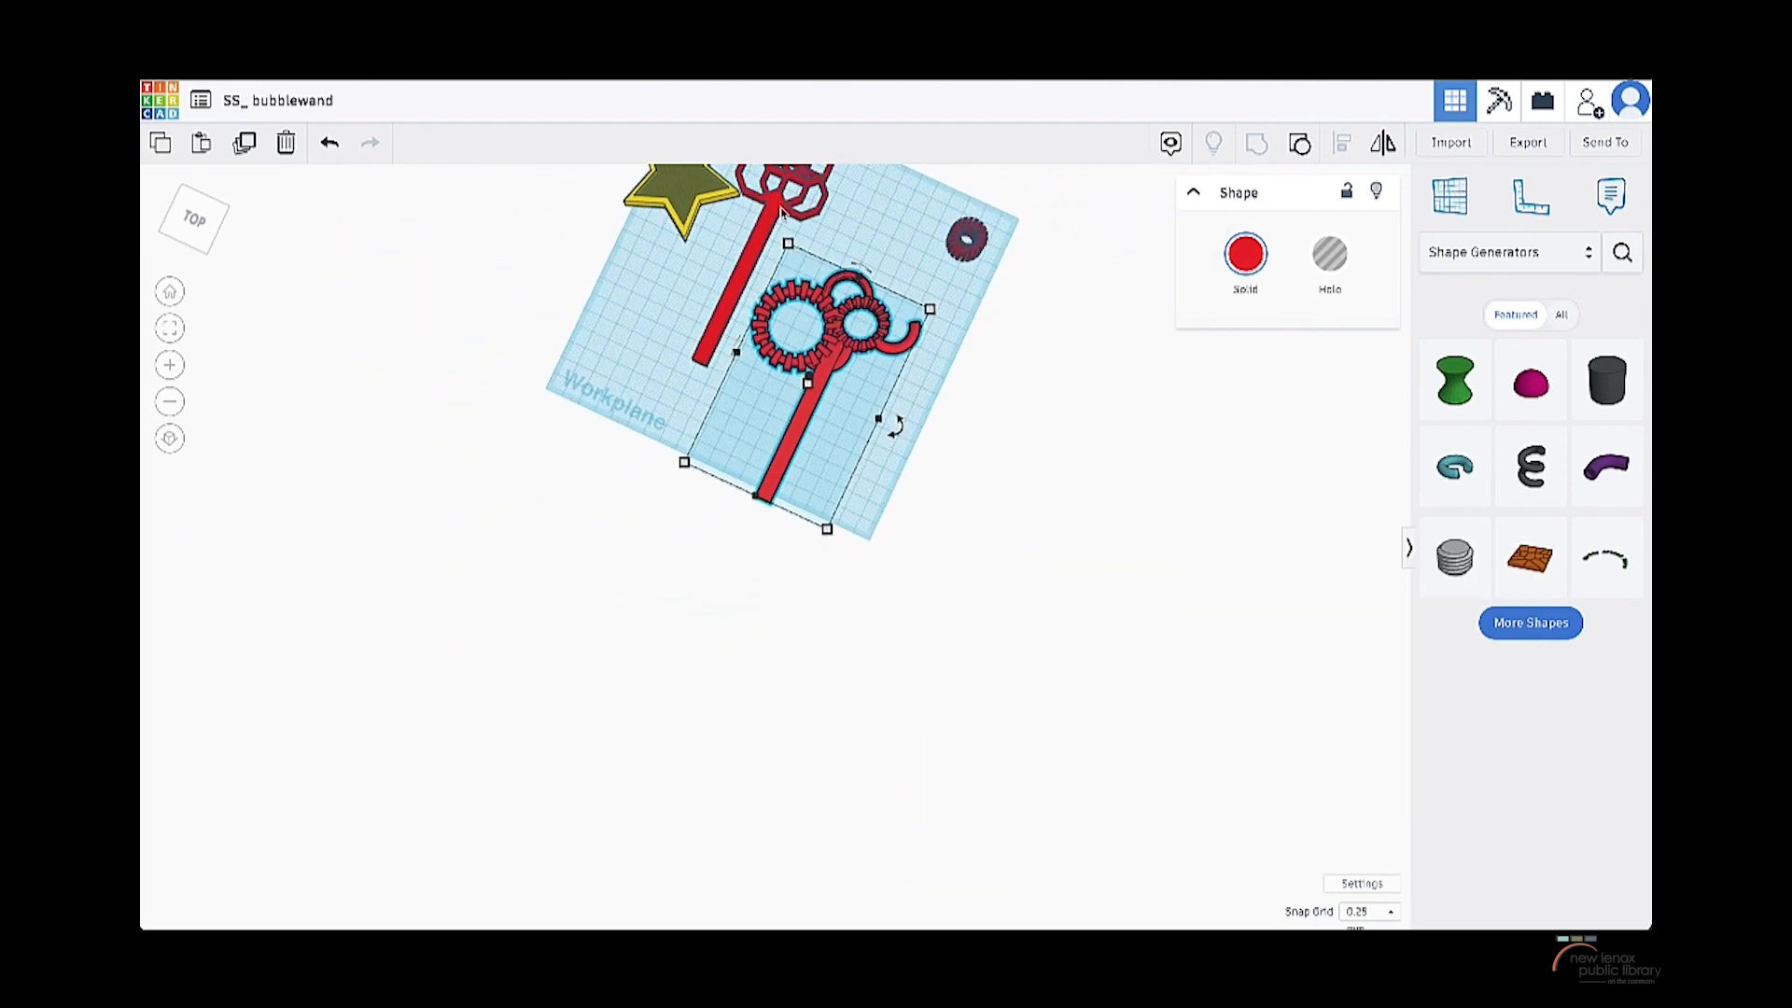
click(781, 213)
scroll(868, 250, up, 4)
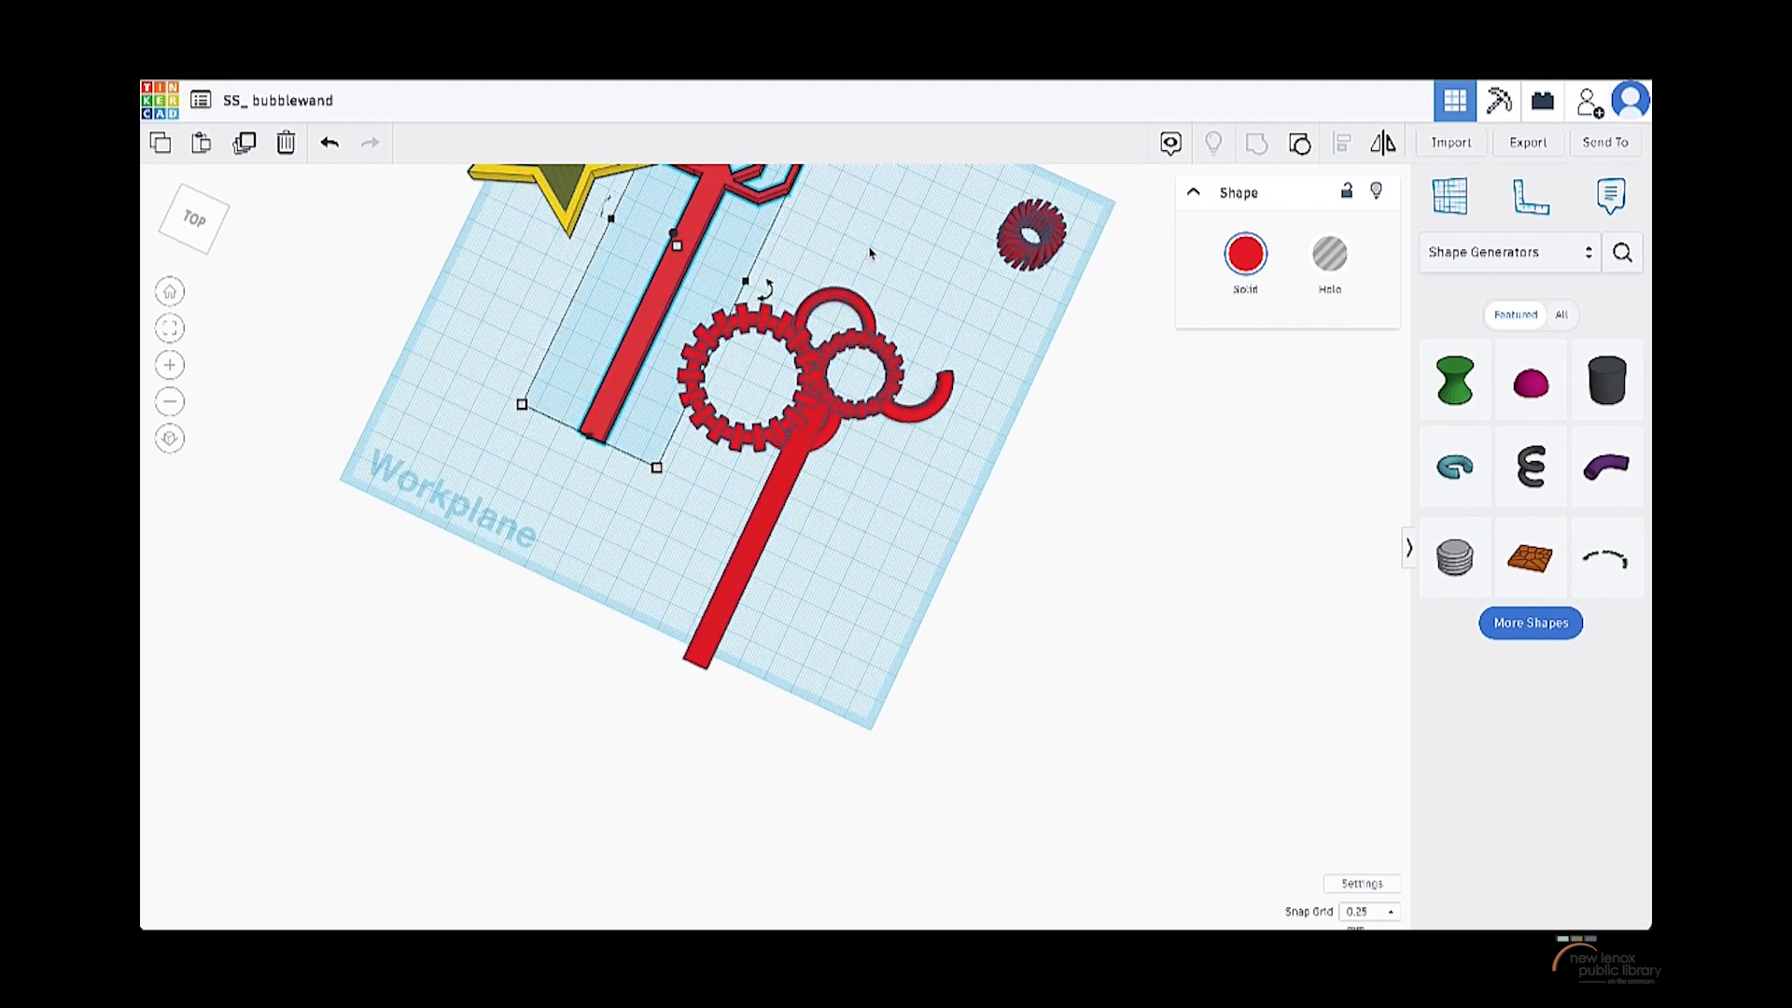
click(170, 292)
click(914, 433)
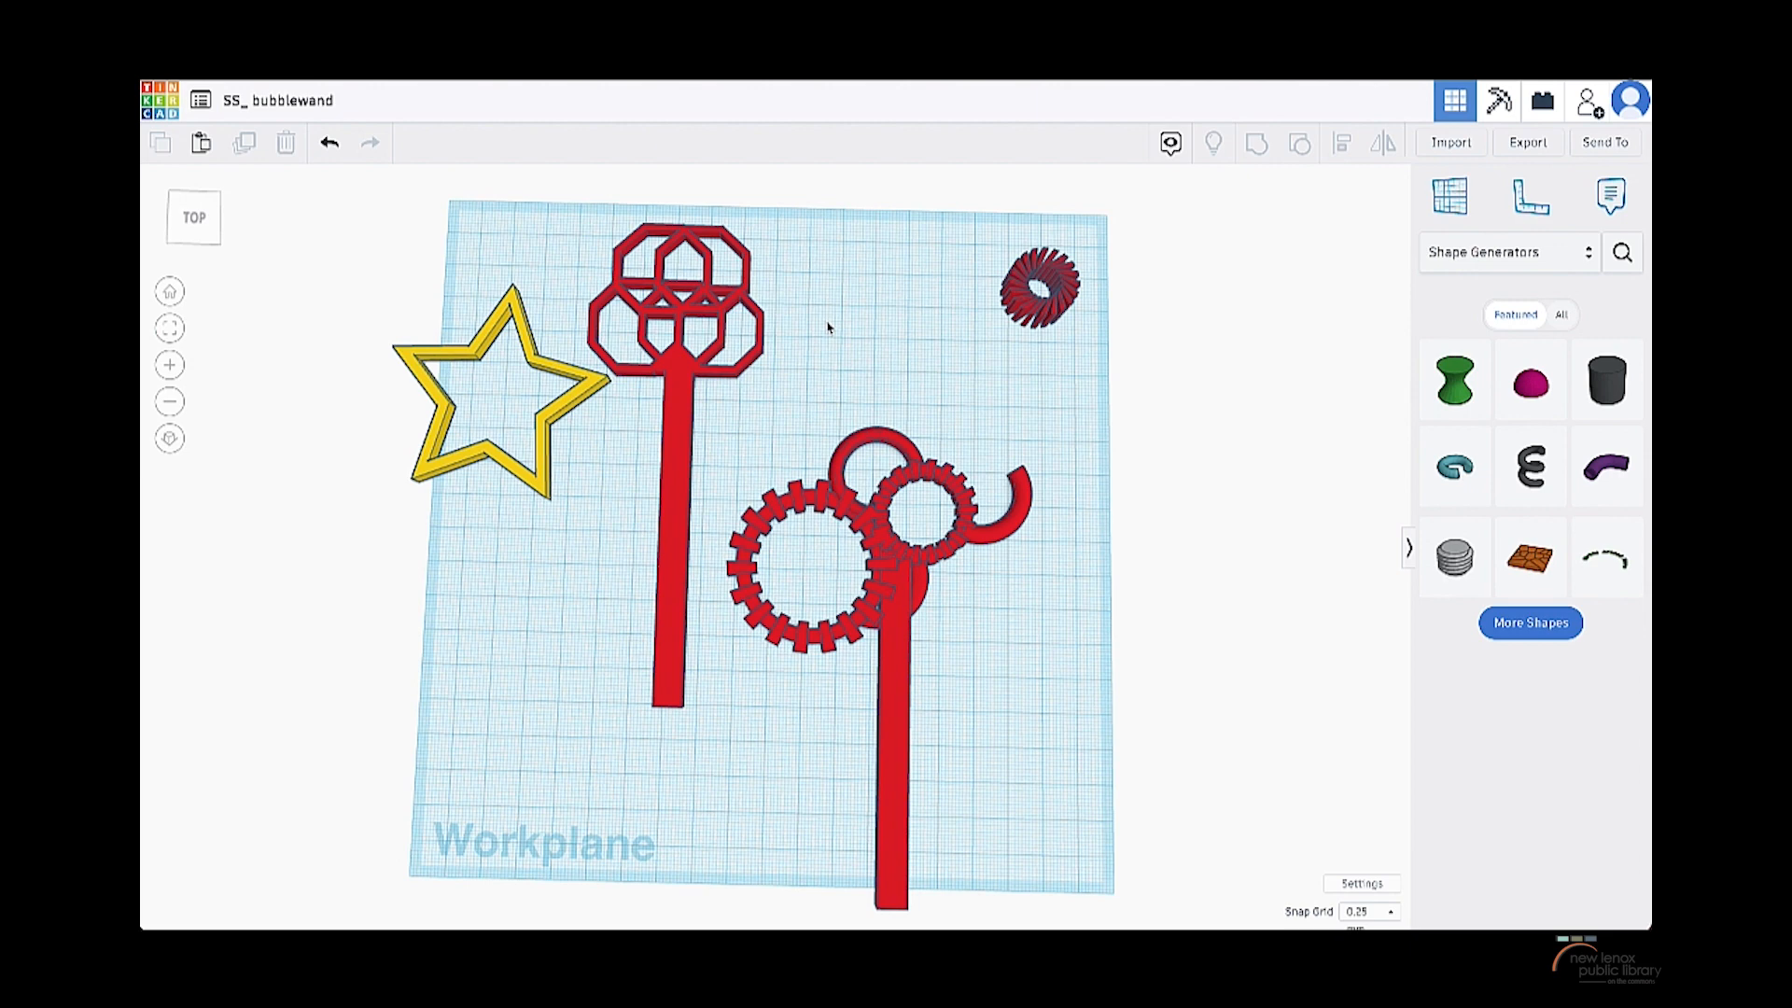
- Place a Scribble shape to the left of the red handle and draw a large closed wavy outline freehand
scroll(827, 327, down, 3)
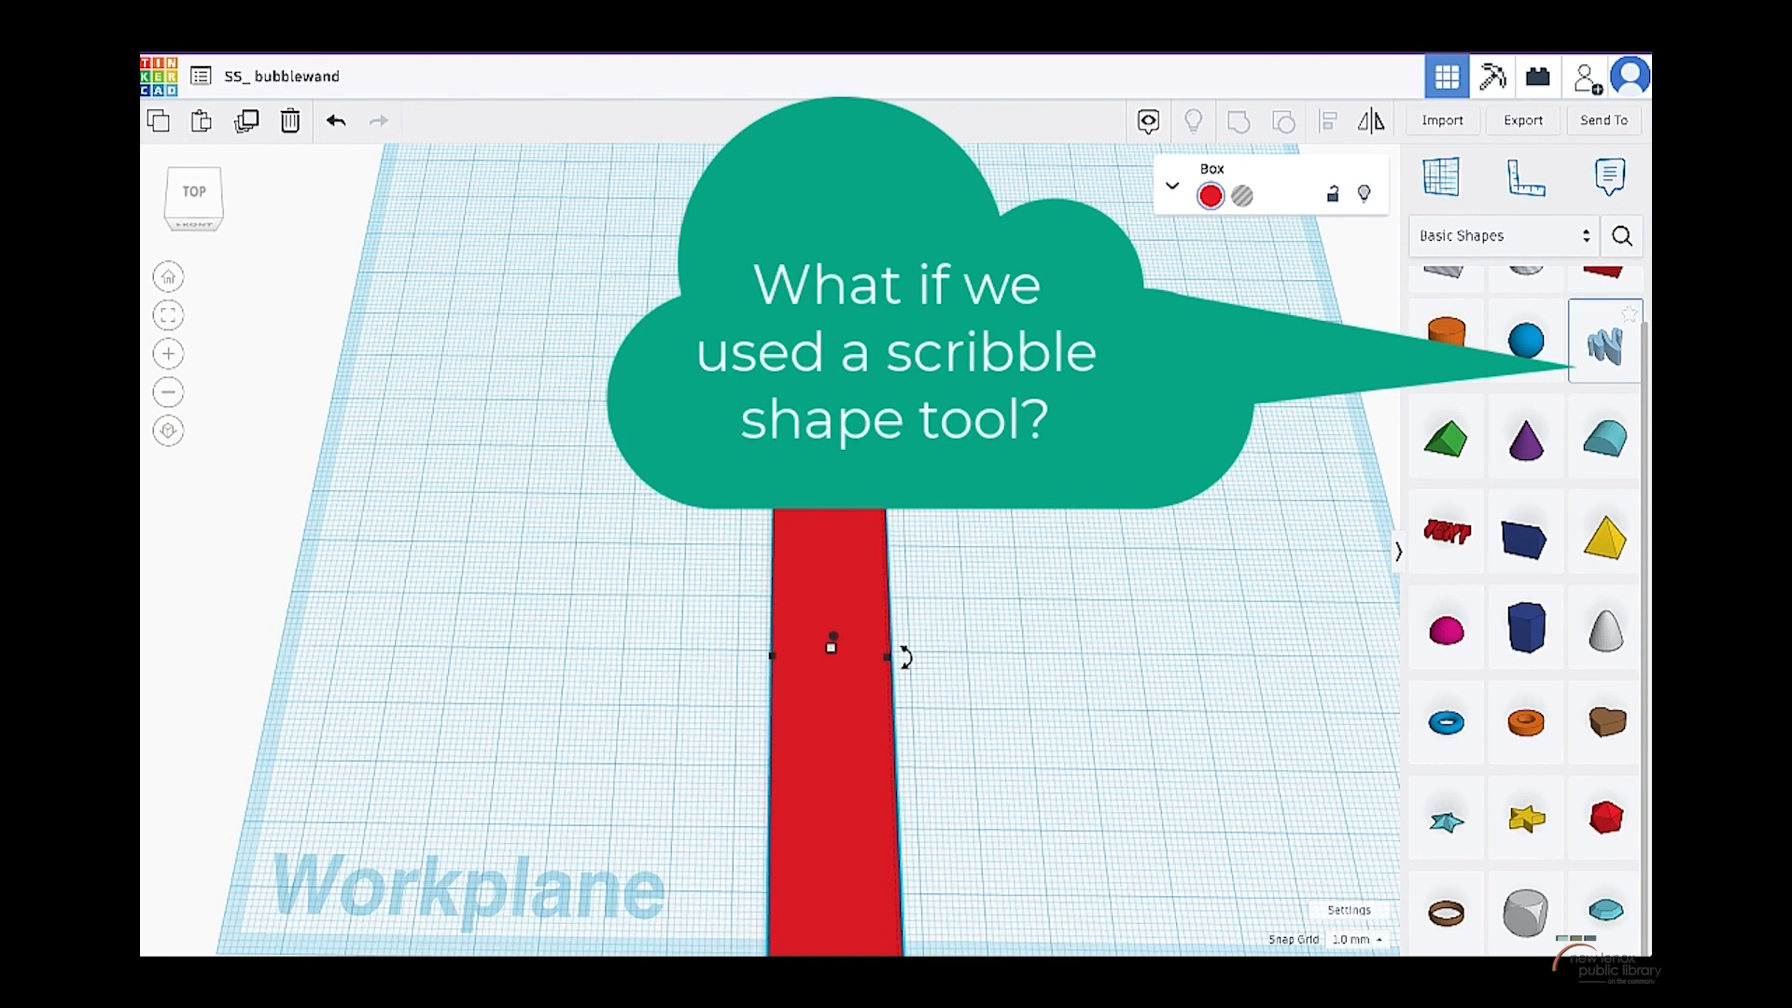
mouse_move(1597, 350)
mouse_down()
mouse_move(438, 485)
mouse_move(492, 509)
mouse_up()
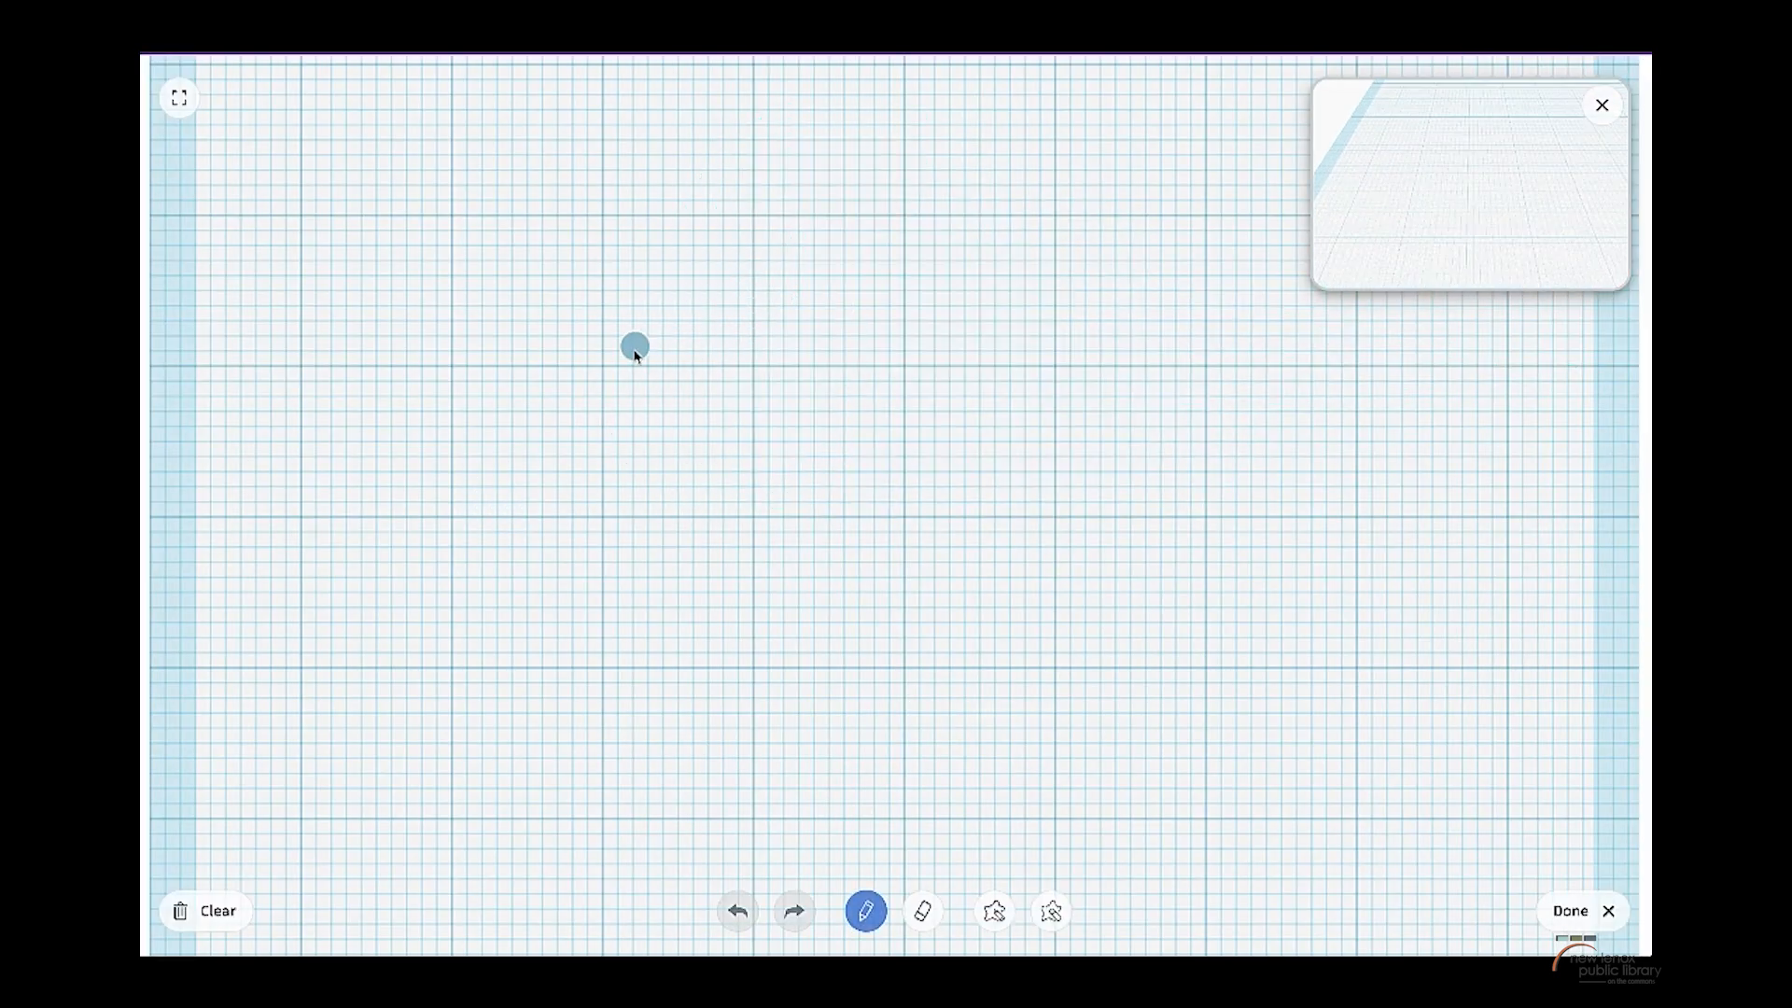
mouse_move(767, 306)
mouse_down()
mouse_move(461, 264)
mouse_move(419, 386)
mouse_move(553, 632)
mouse_move(766, 820)
mouse_move(1194, 757)
mouse_move(1265, 412)
mouse_move(900, 80)
mouse_move(725, 228)
mouse_move(760, 283)
mouse_up()
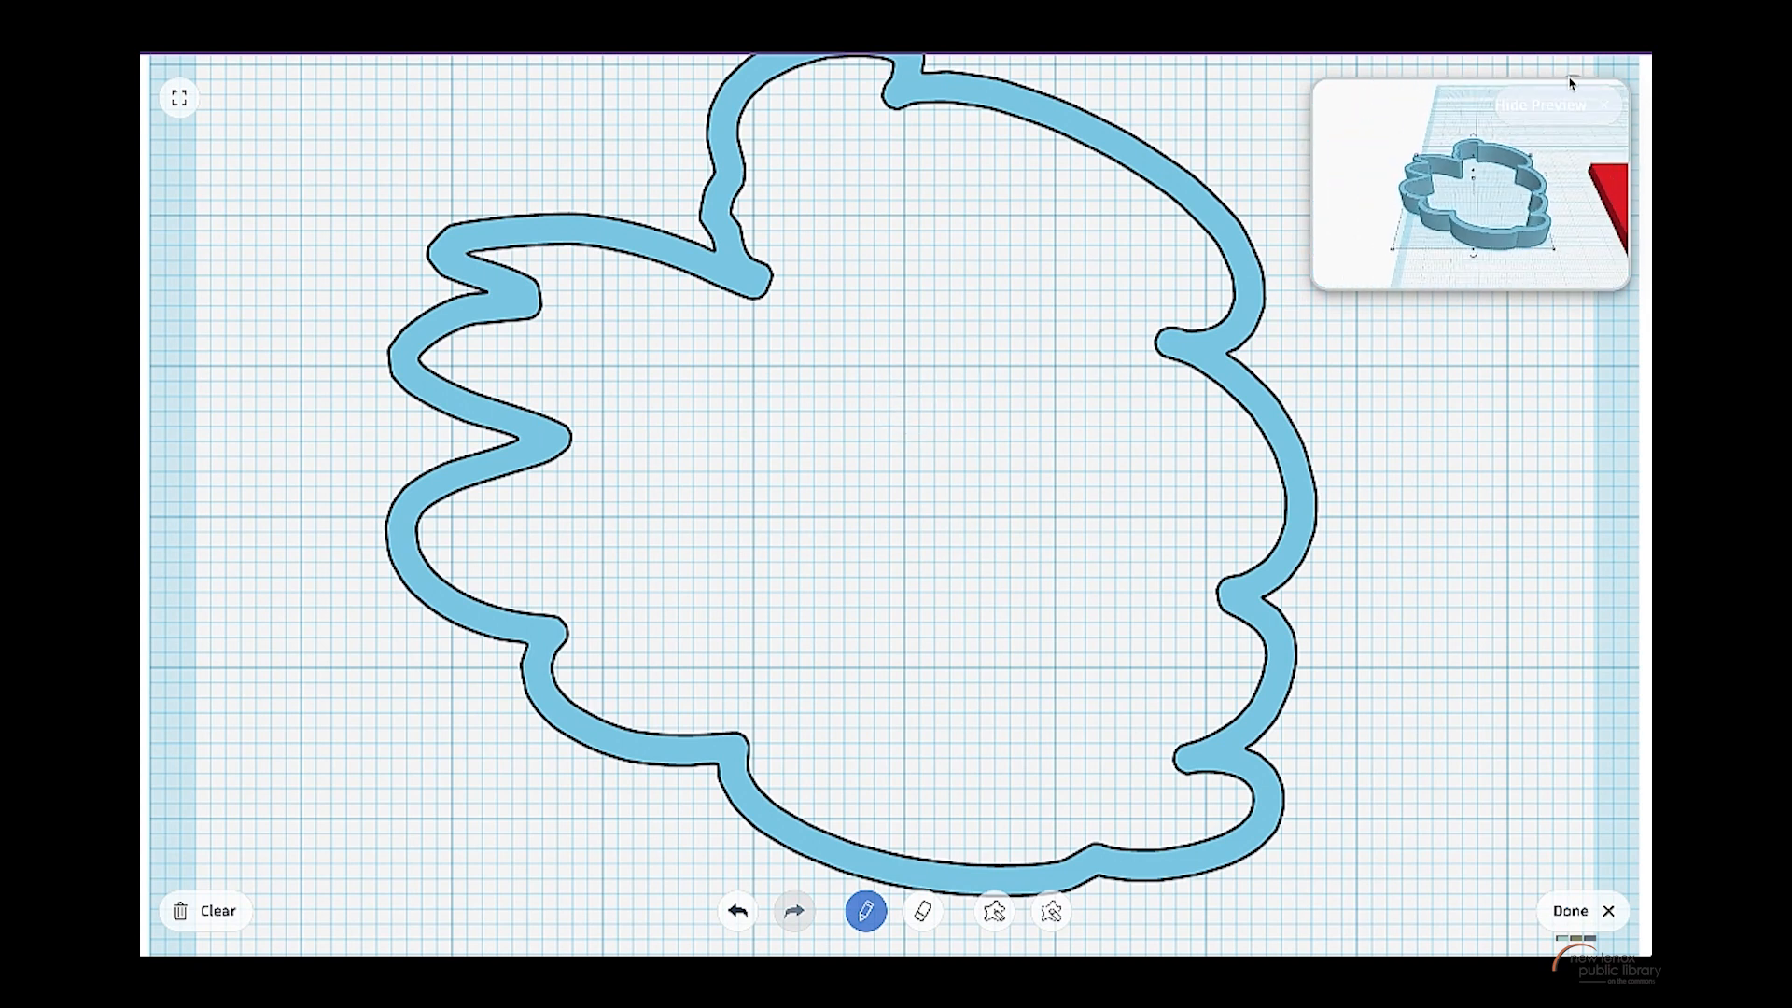
- Finish the Scribble drawing and move the wavy outline over the upper end of the red handle
click(1577, 910)
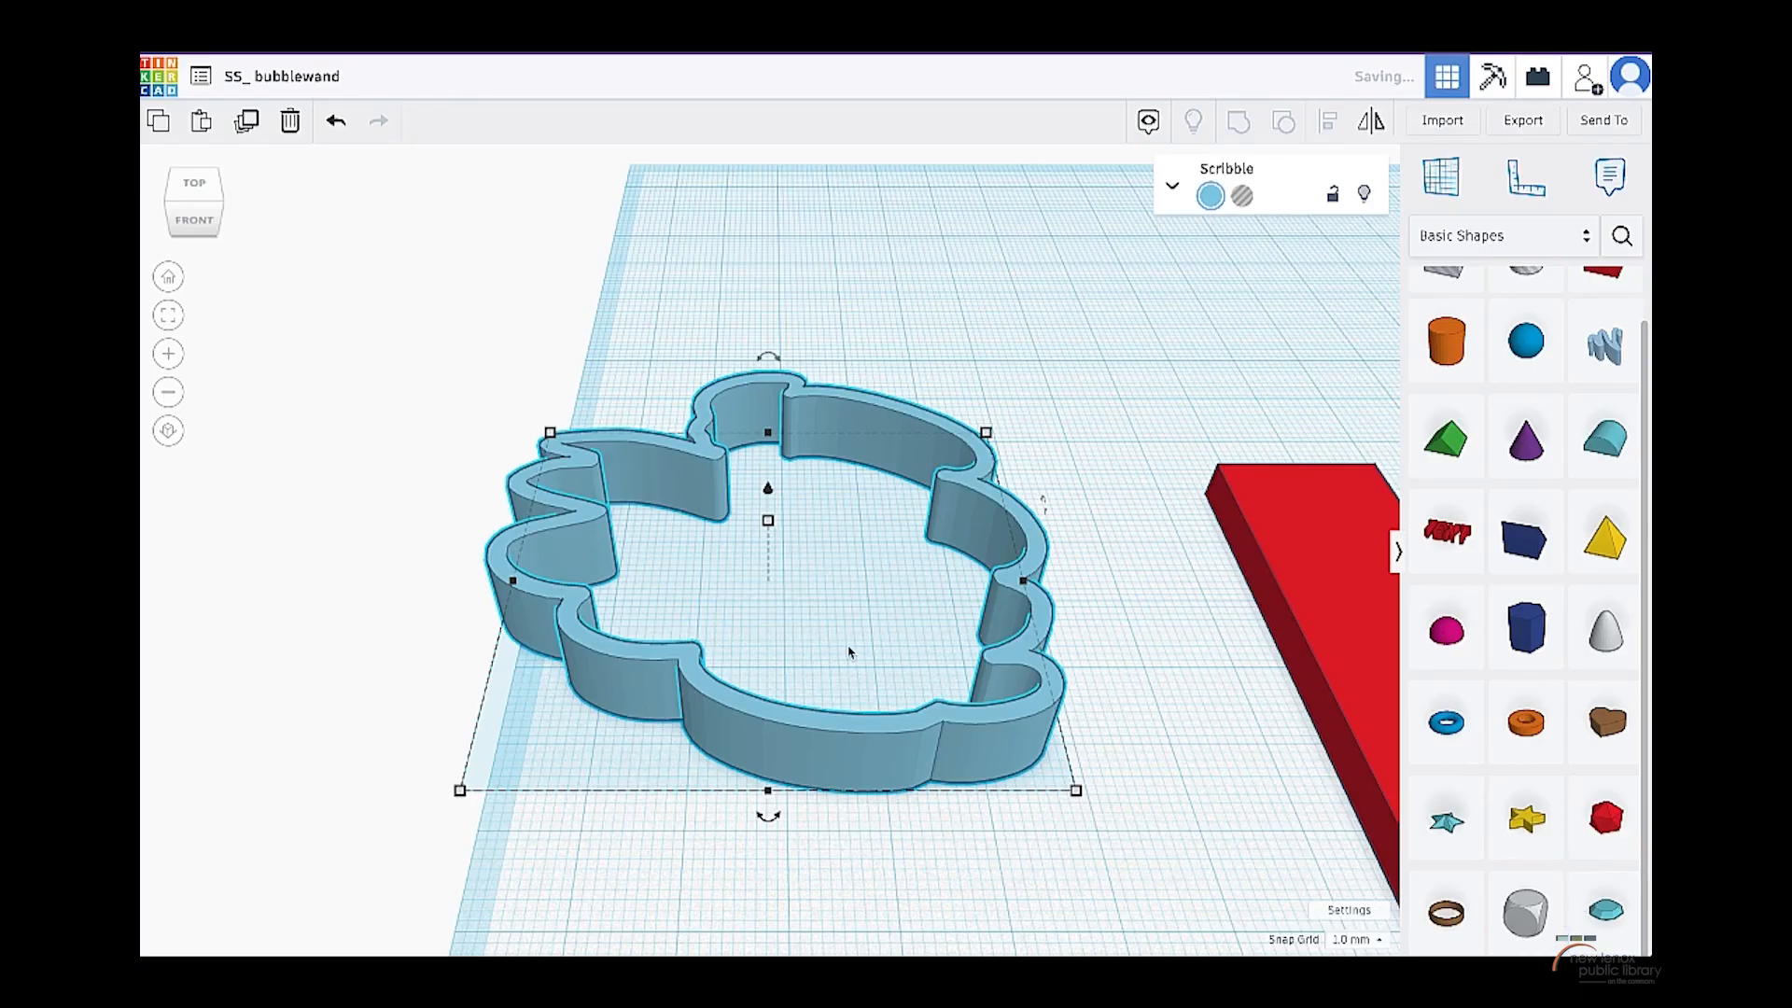
right_drag(880, 635, 840, 774)
scroll(931, 656, down, 4)
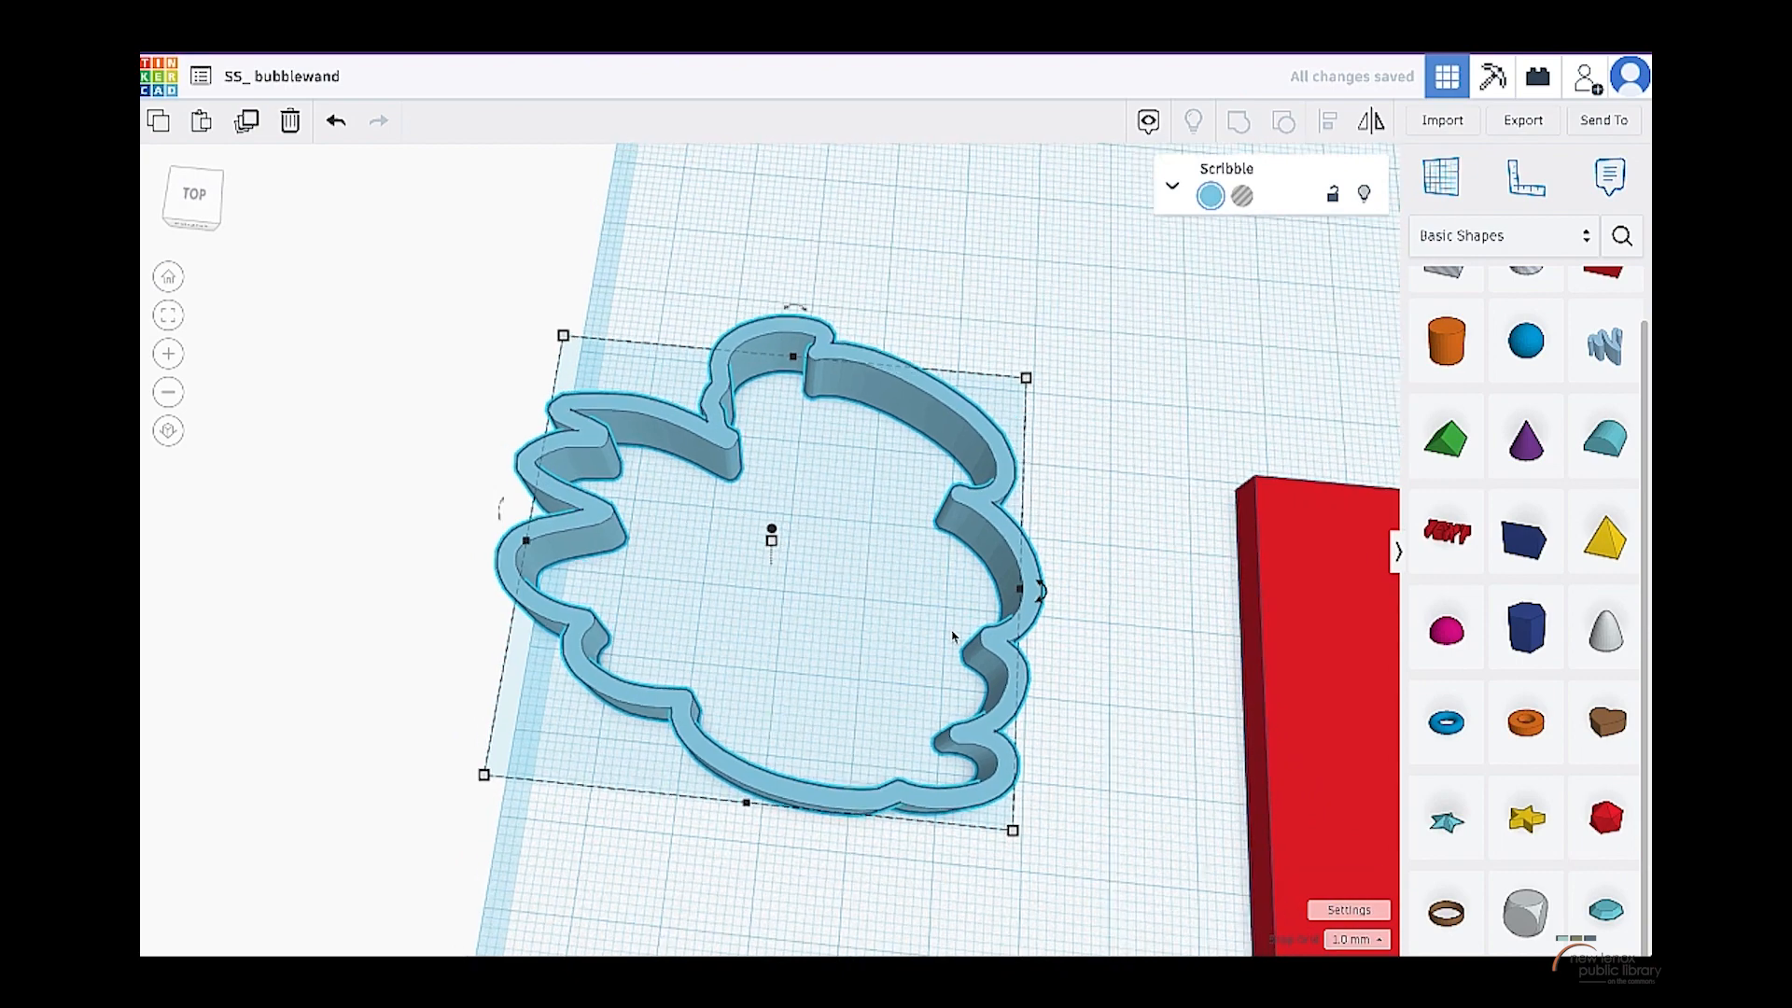
mouse_move(991, 725)
mouse_down()
mouse_move(1295, 674)
mouse_move(1347, 595)
mouse_up()
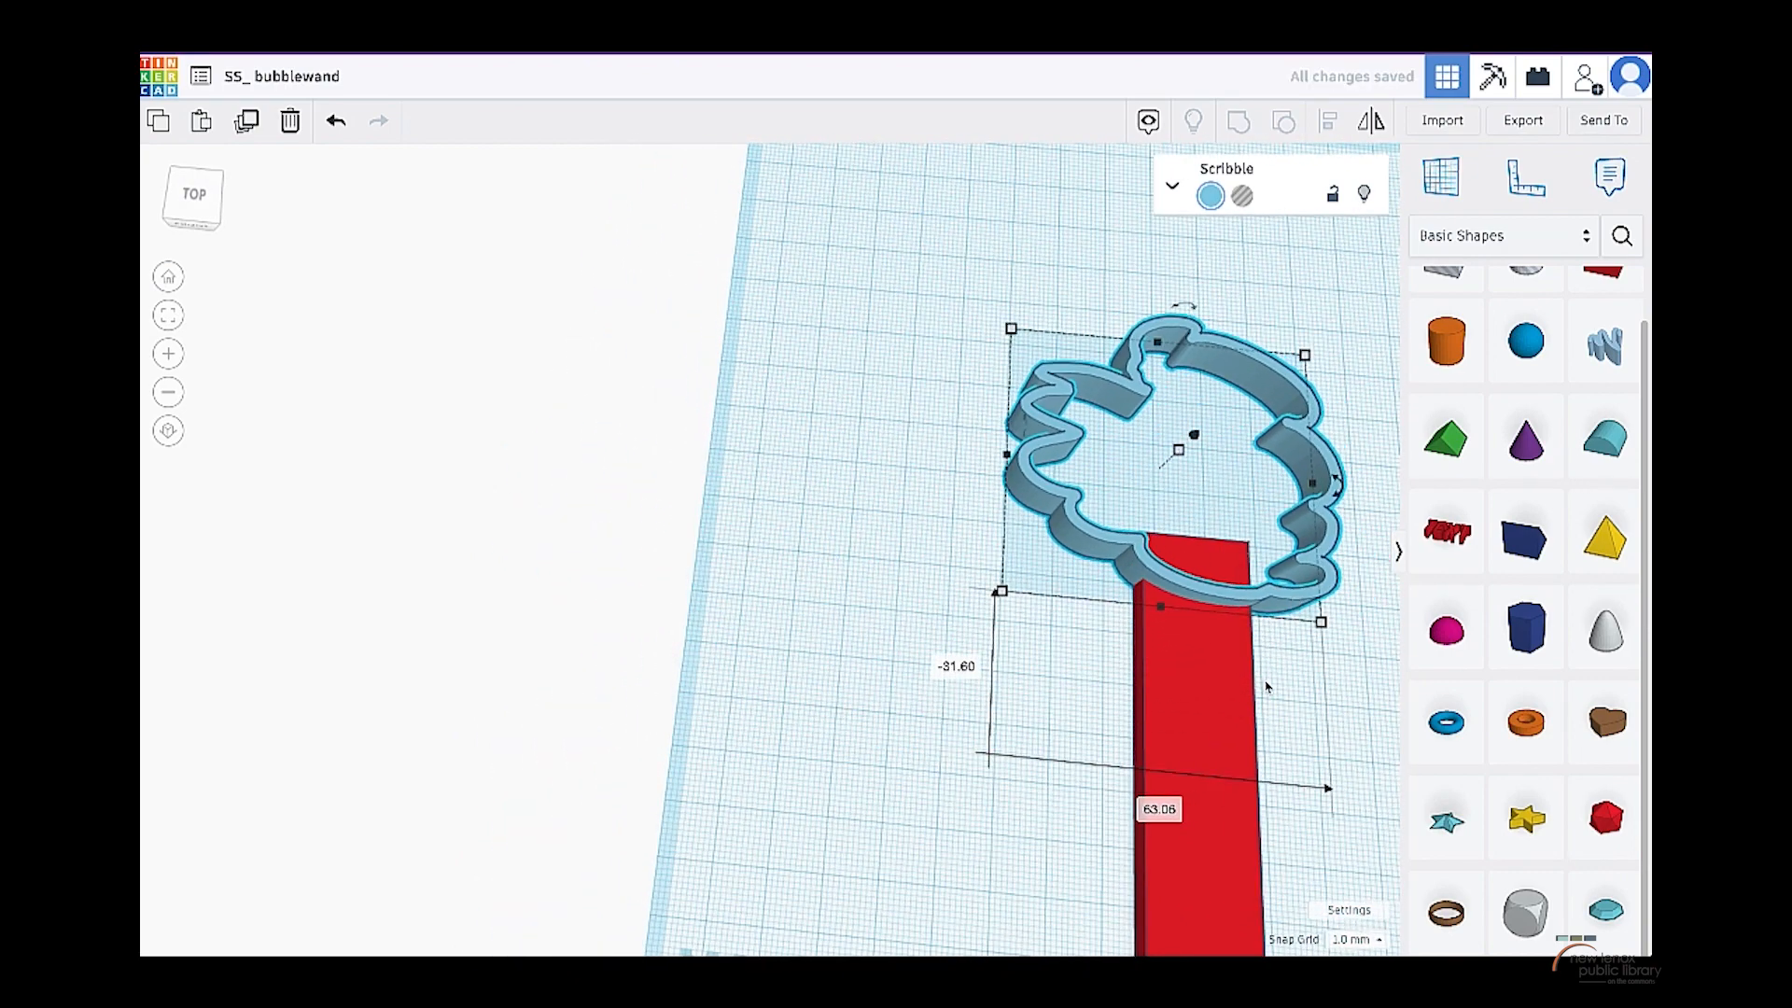
mouse_move(1266, 687)
right_down()
mouse_move(1228, 672)
mouse_move(1215, 505)
right_up()
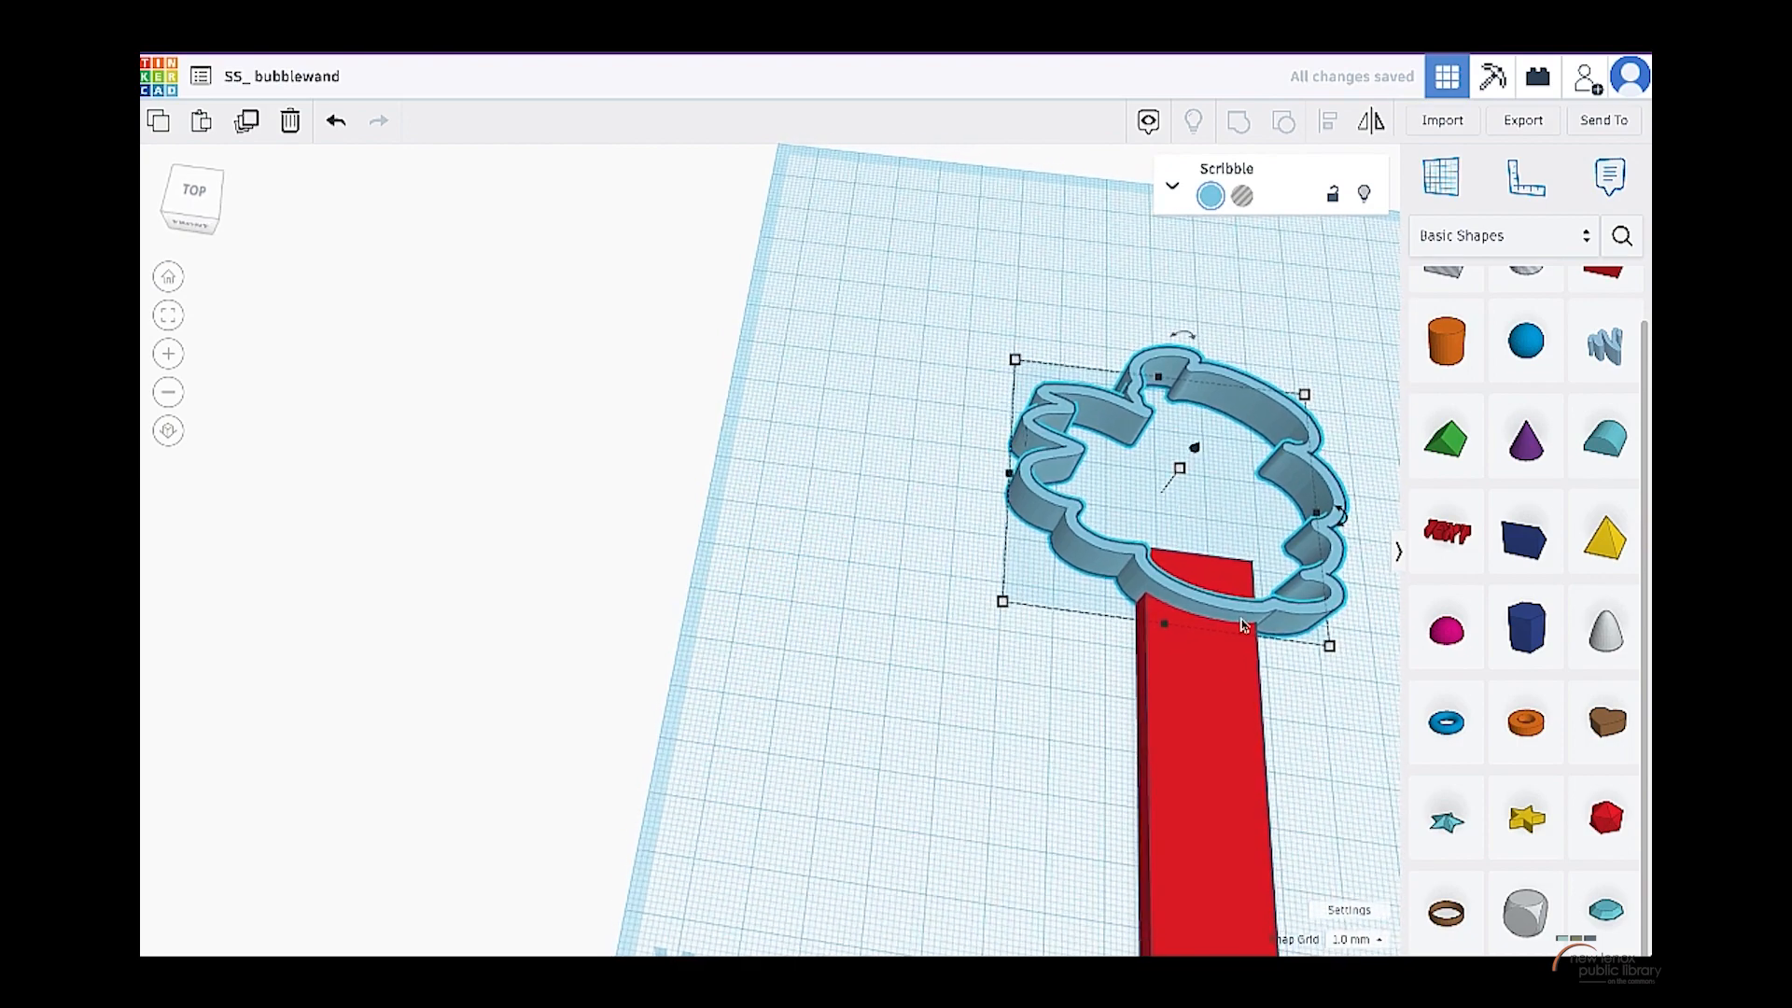
mouse_move(1243, 626)
right_down()
mouse_move(1148, 494)
mouse_move(1284, 622)
right_up()
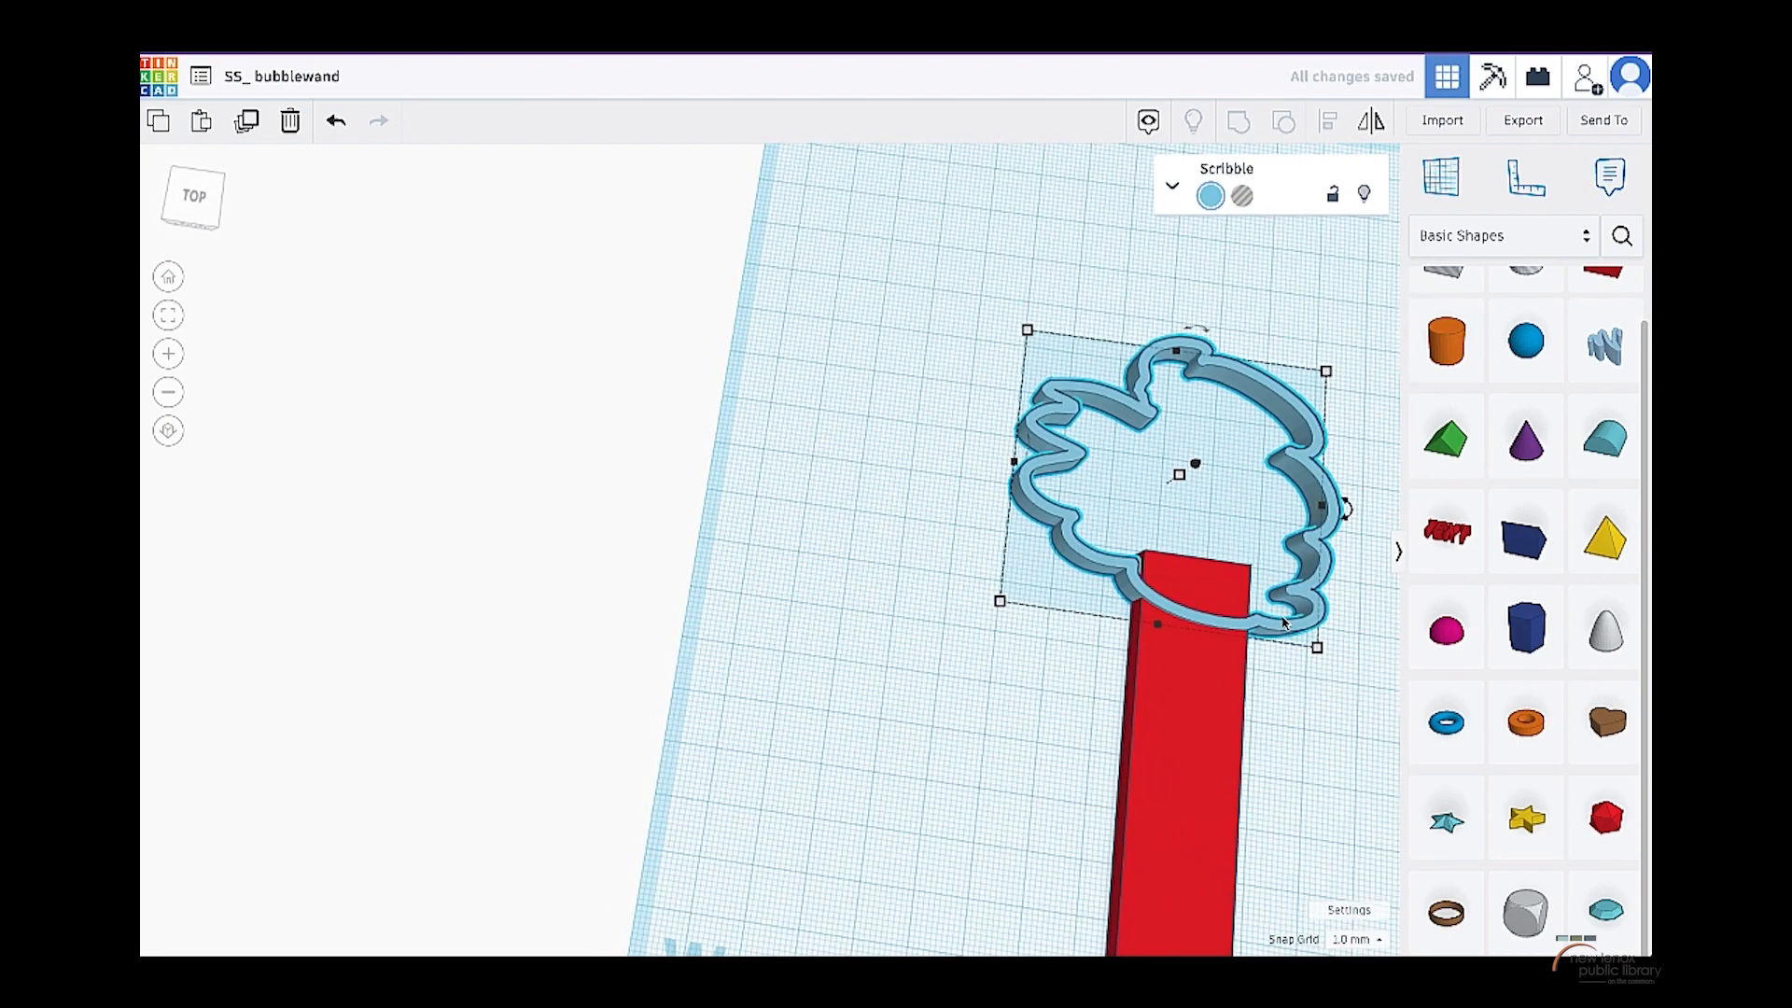
- Try the wavy outline against the end of the red handle and set it aside over the workplane's left edge
mouse_move(1276, 602)
mouse_down()
mouse_move(1176, 532)
mouse_move(1017, 525)
mouse_up()
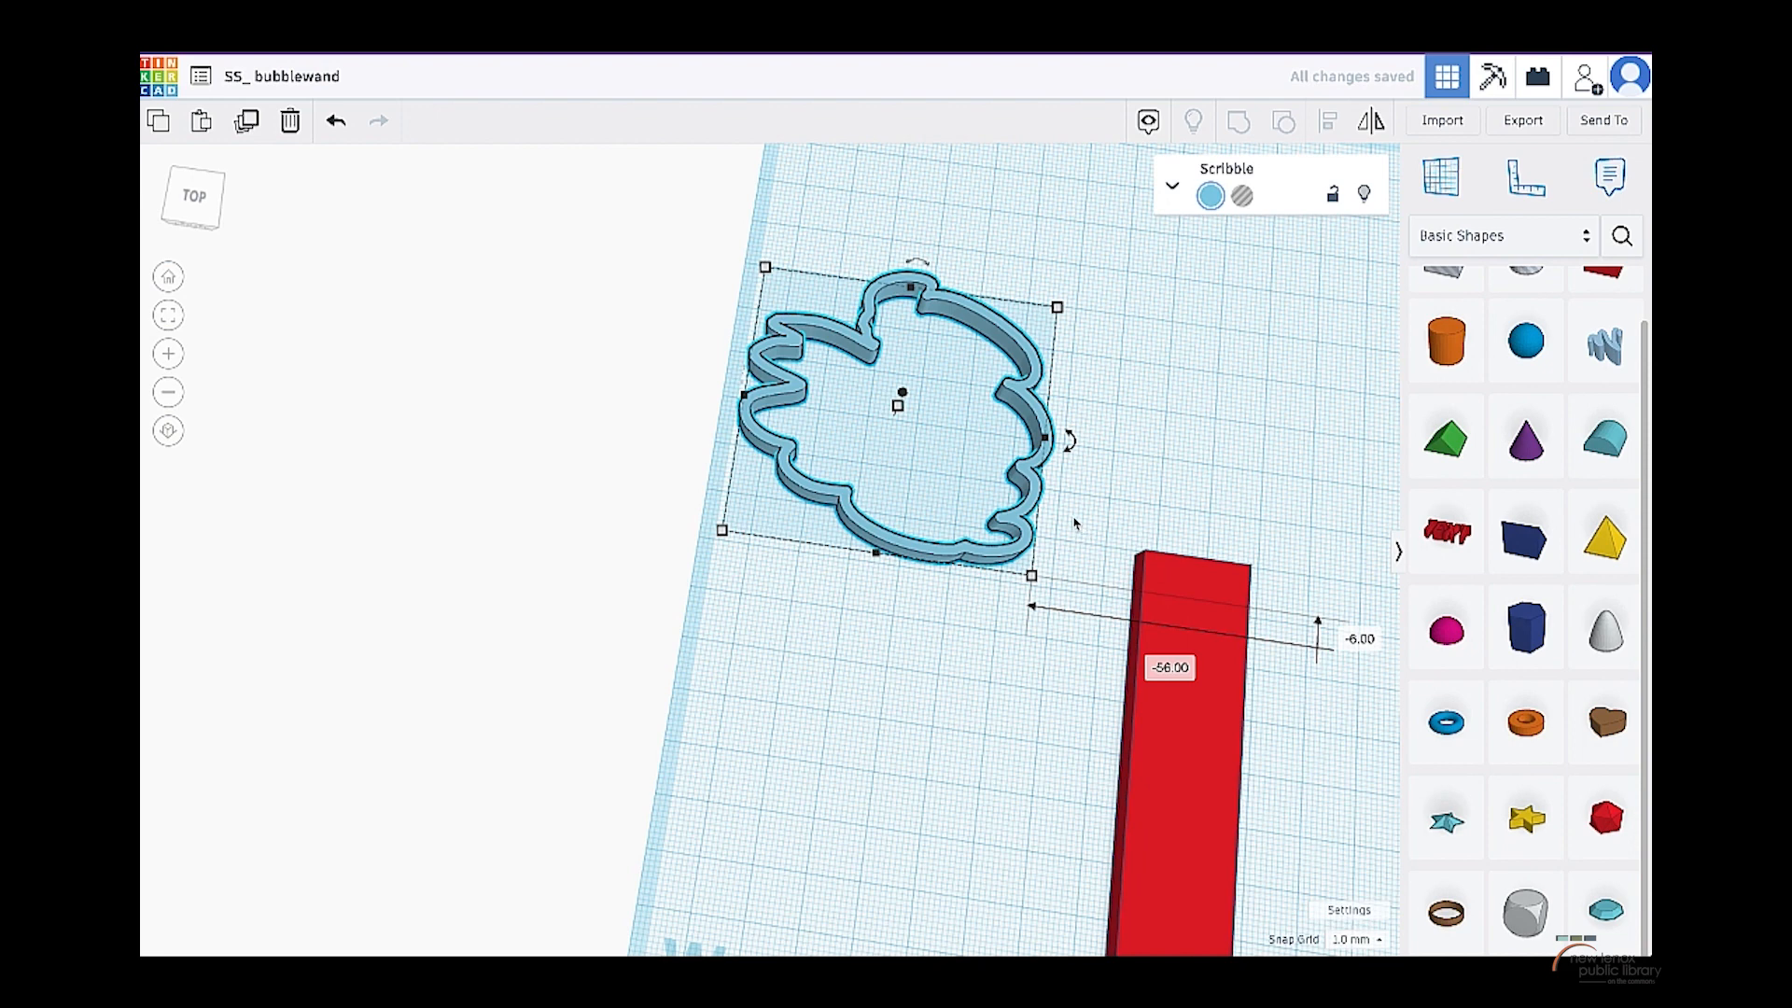
mouse_move(963, 558)
mouse_down()
mouse_move(1251, 551)
mouse_move(1251, 567)
mouse_up()
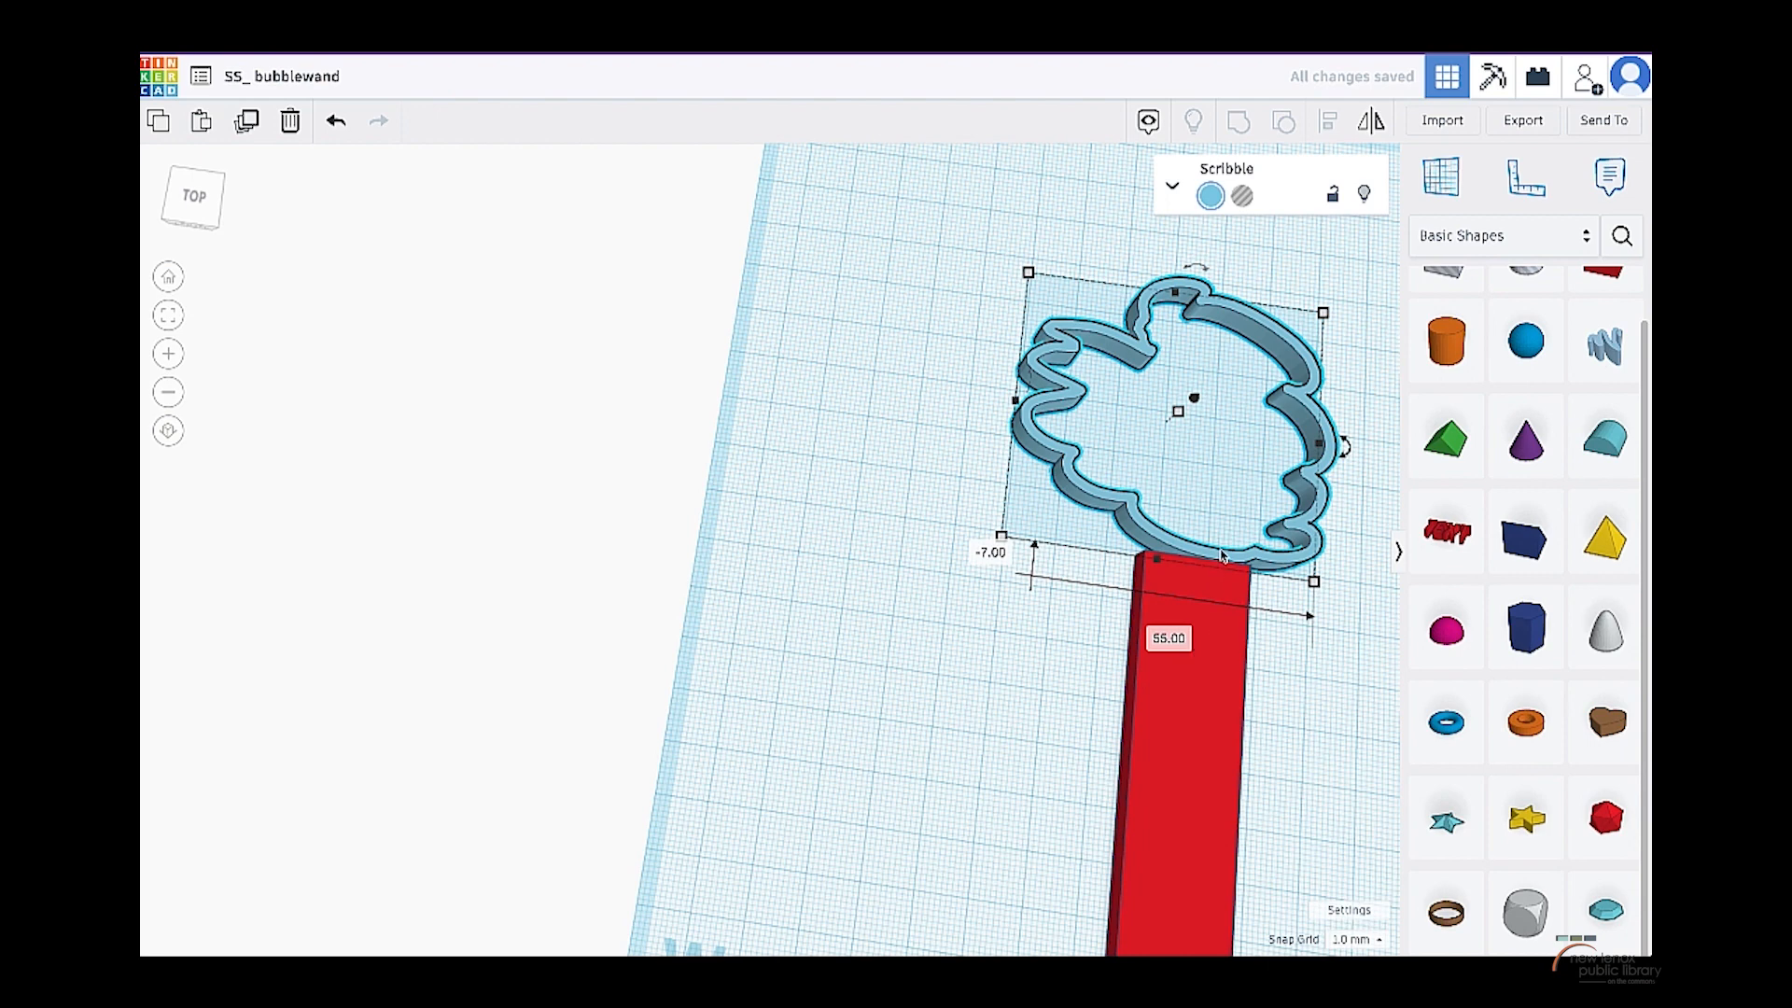
drag(1222, 558, 1292, 586)
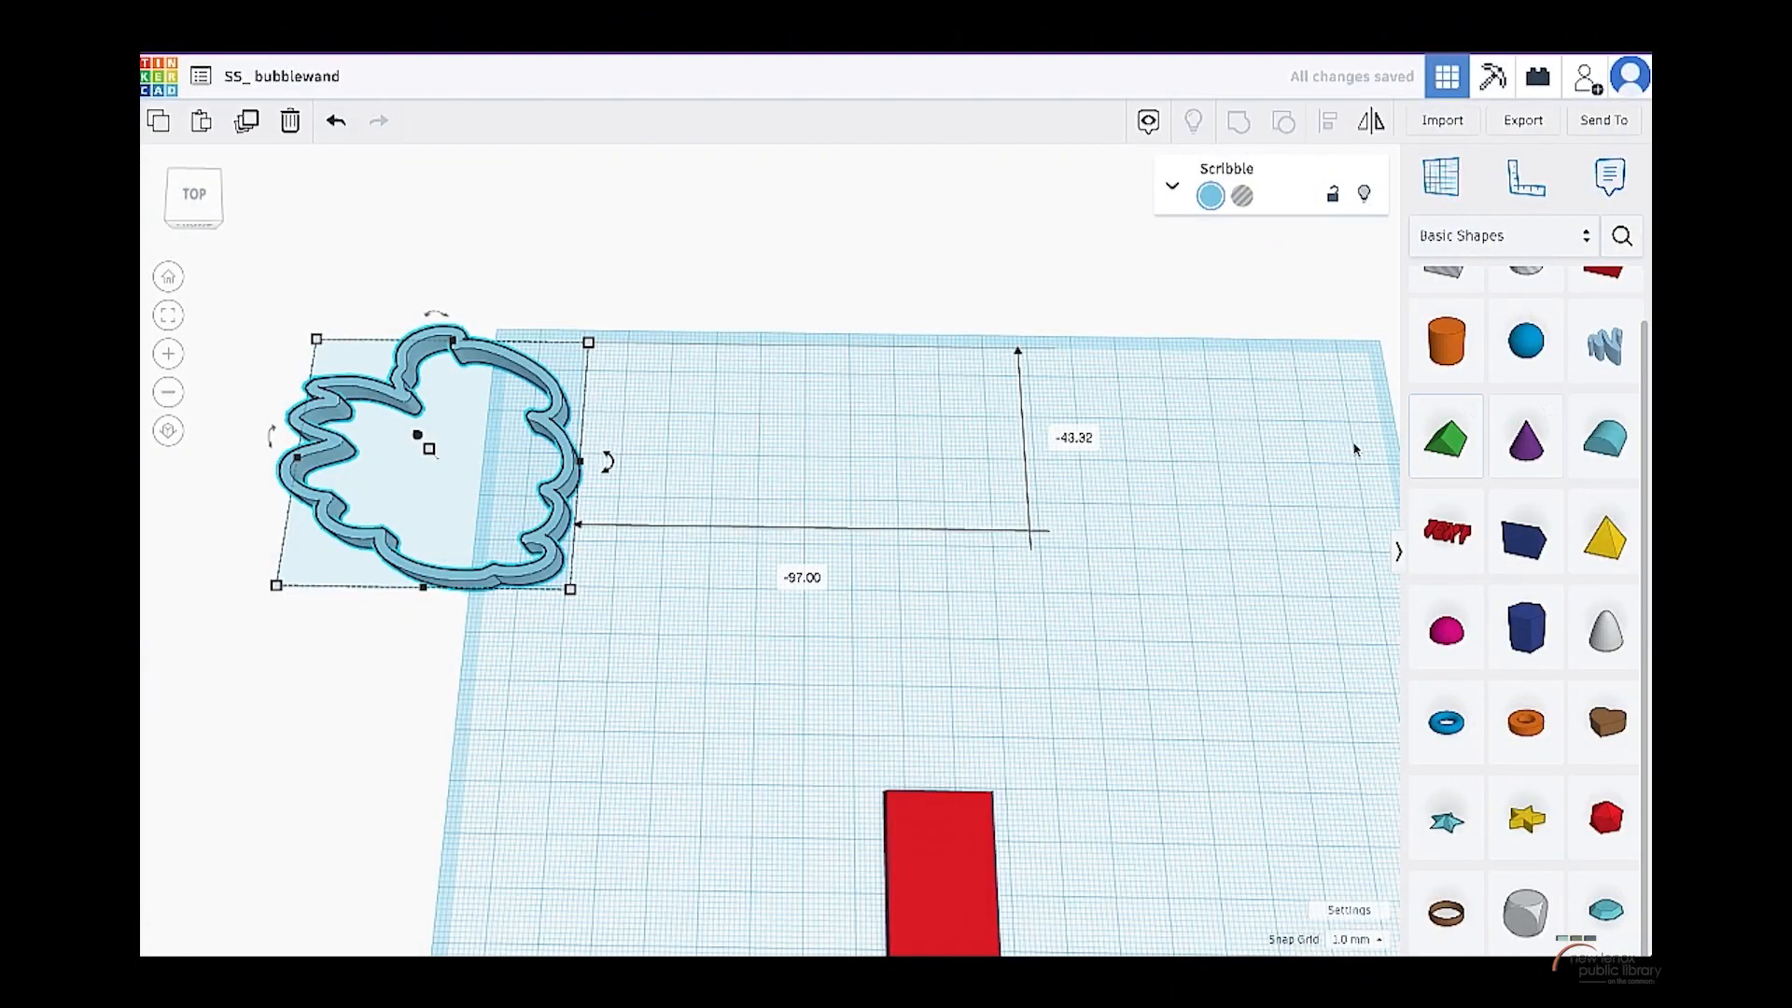
- Place a Heart shape sized 50 by 50 mm with its lower tip overlapping the end of the red handle
drag(1610, 728, 981, 595)
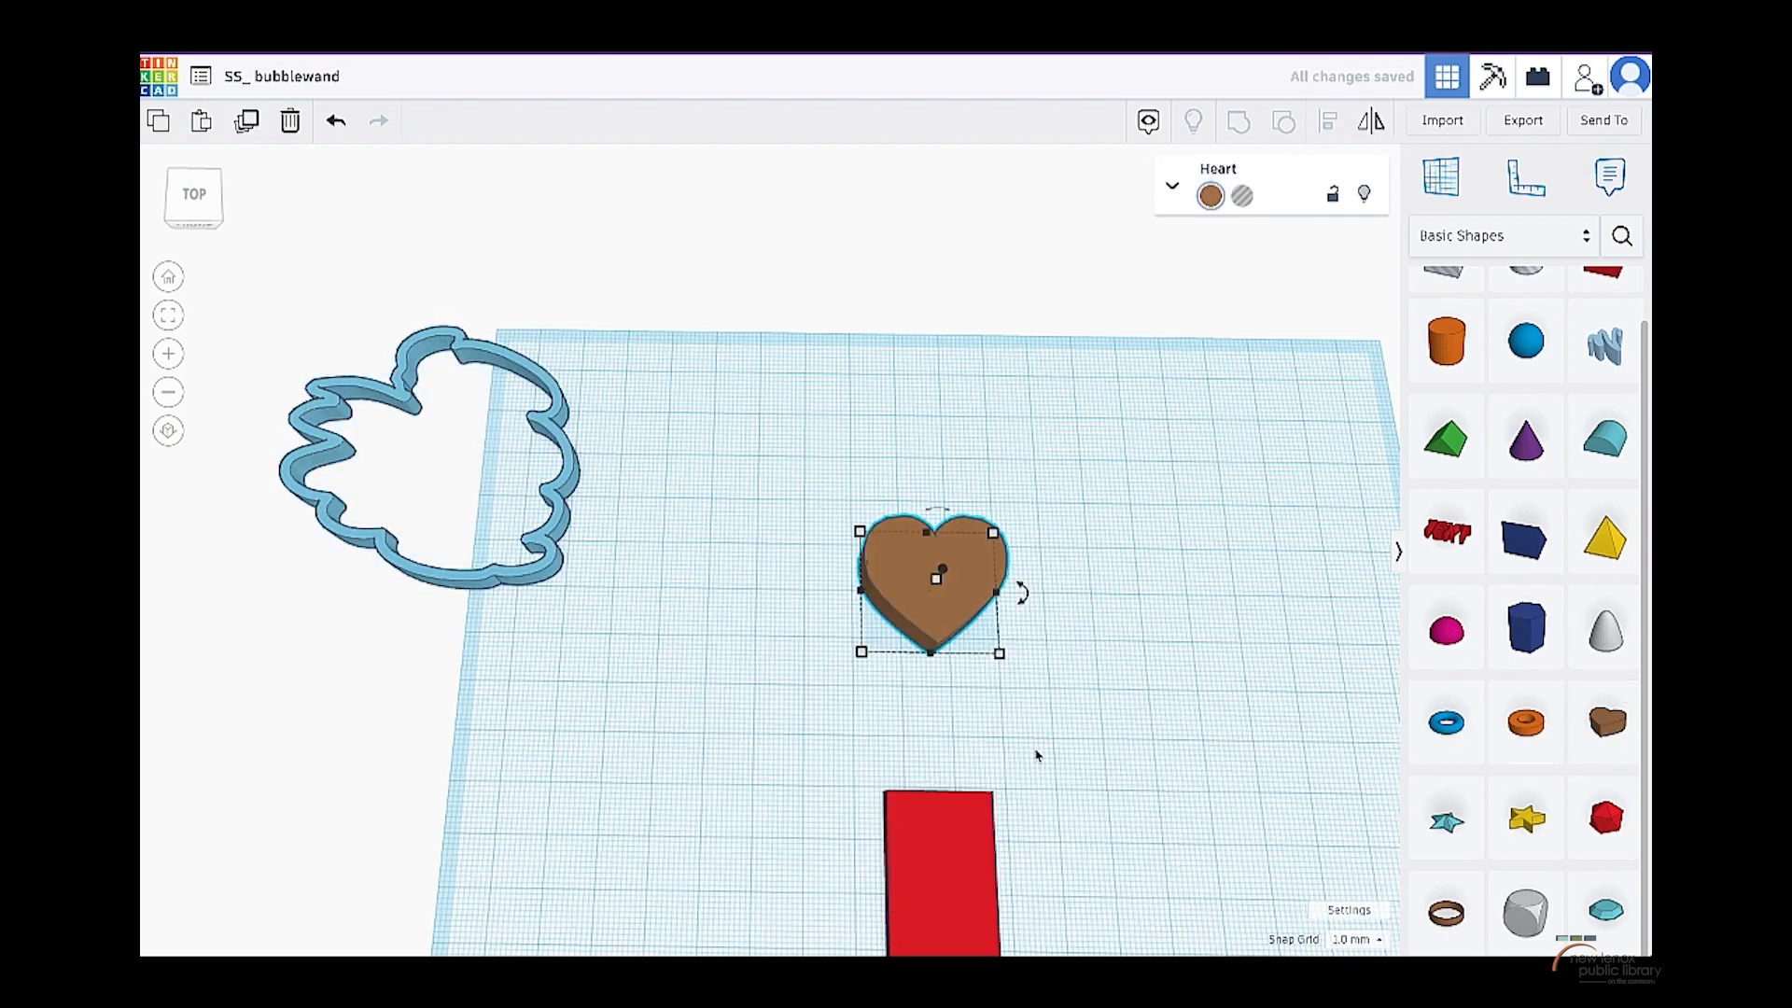
mouse_move(999, 655)
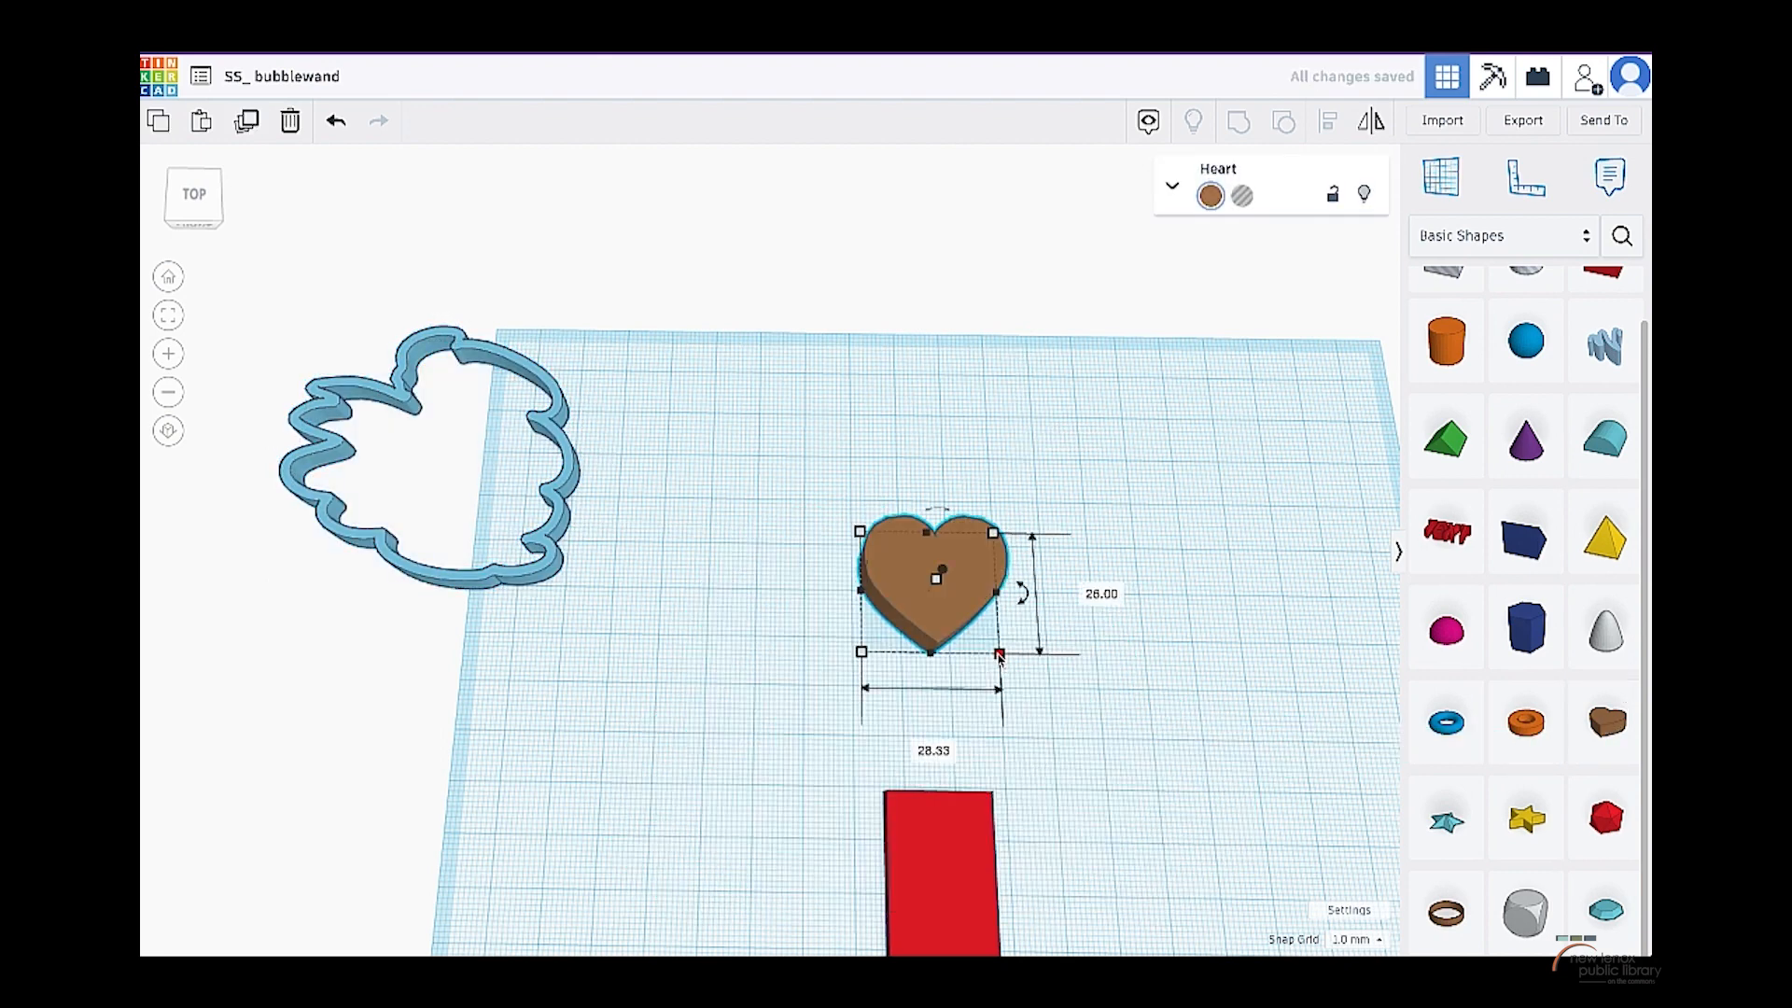
click(937, 756)
text(50)
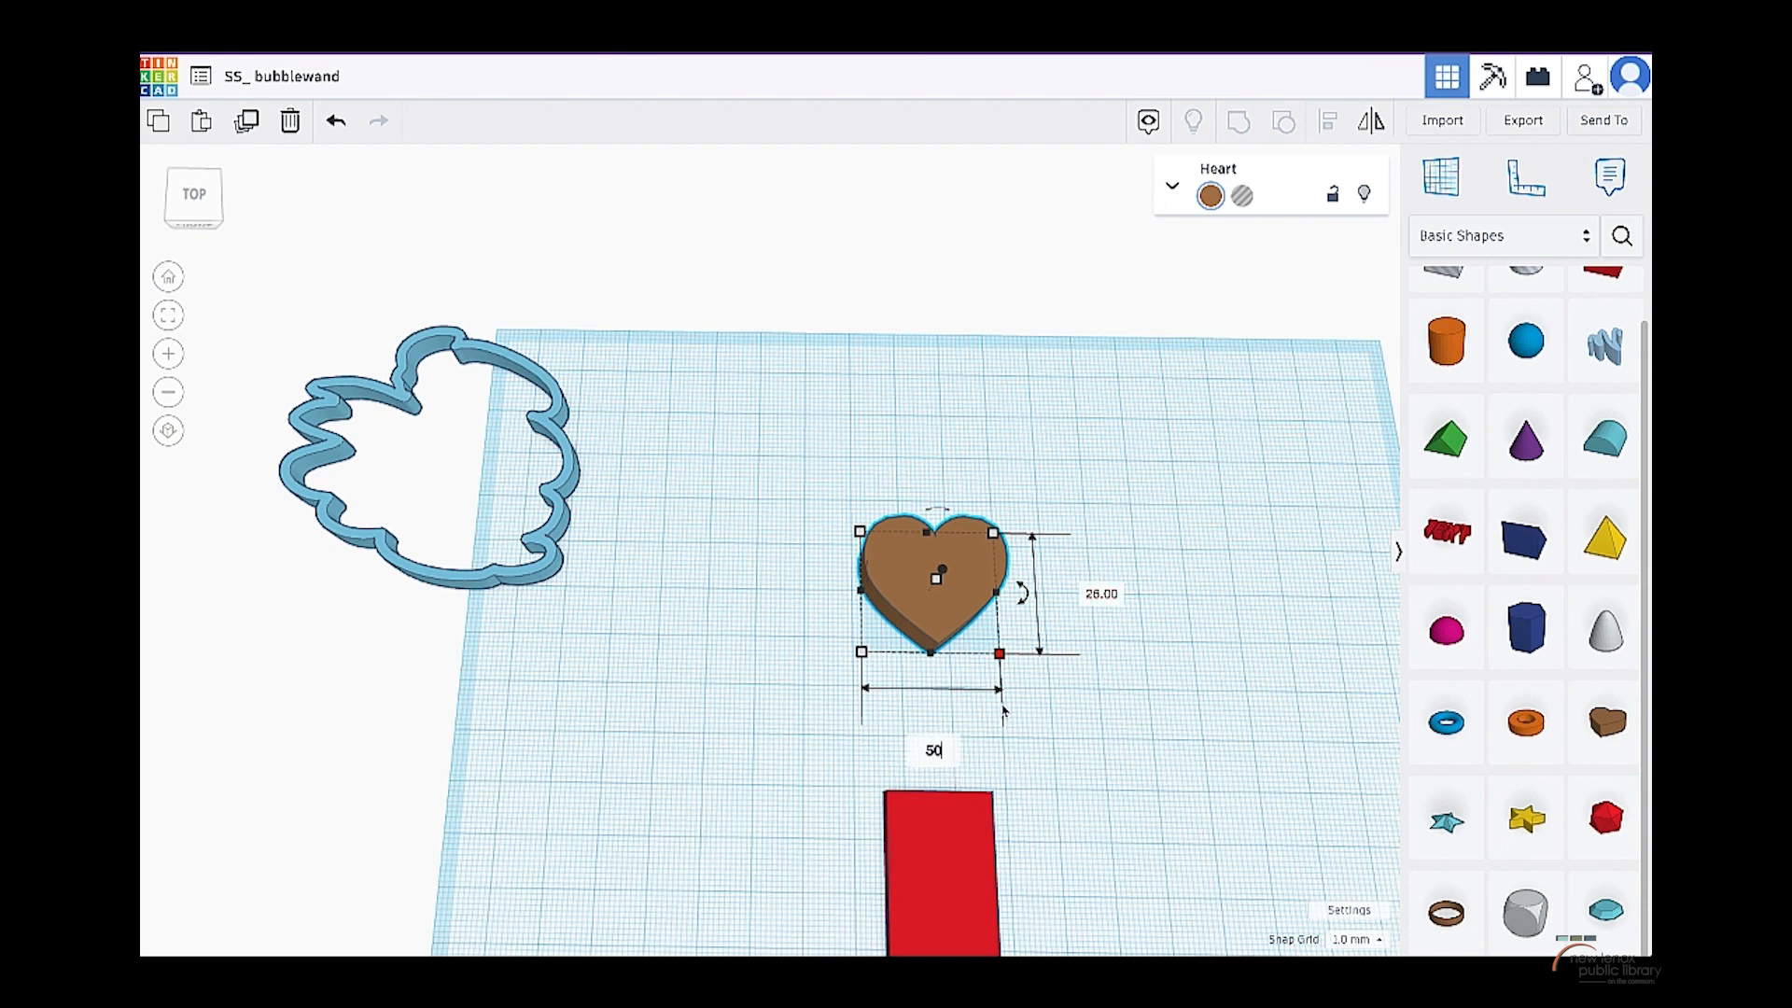
key(Return)
click(1202, 596)
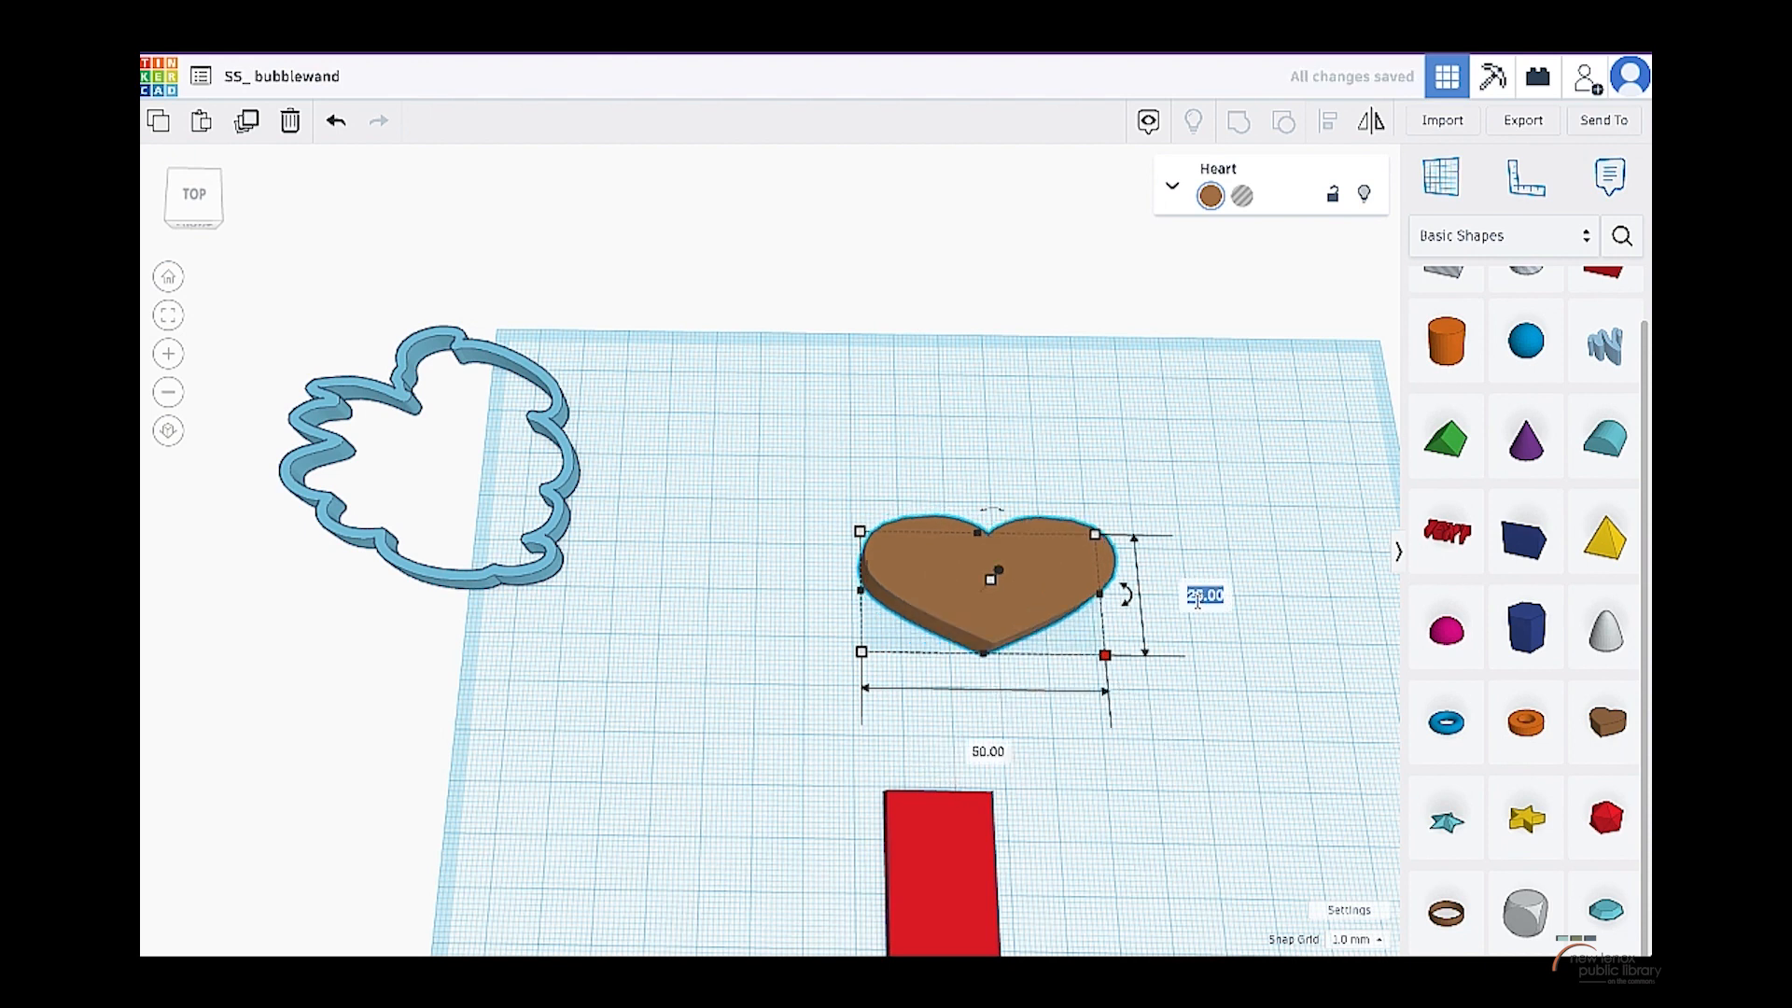
text(50)
key(Return)
drag(1036, 680, 980, 738)
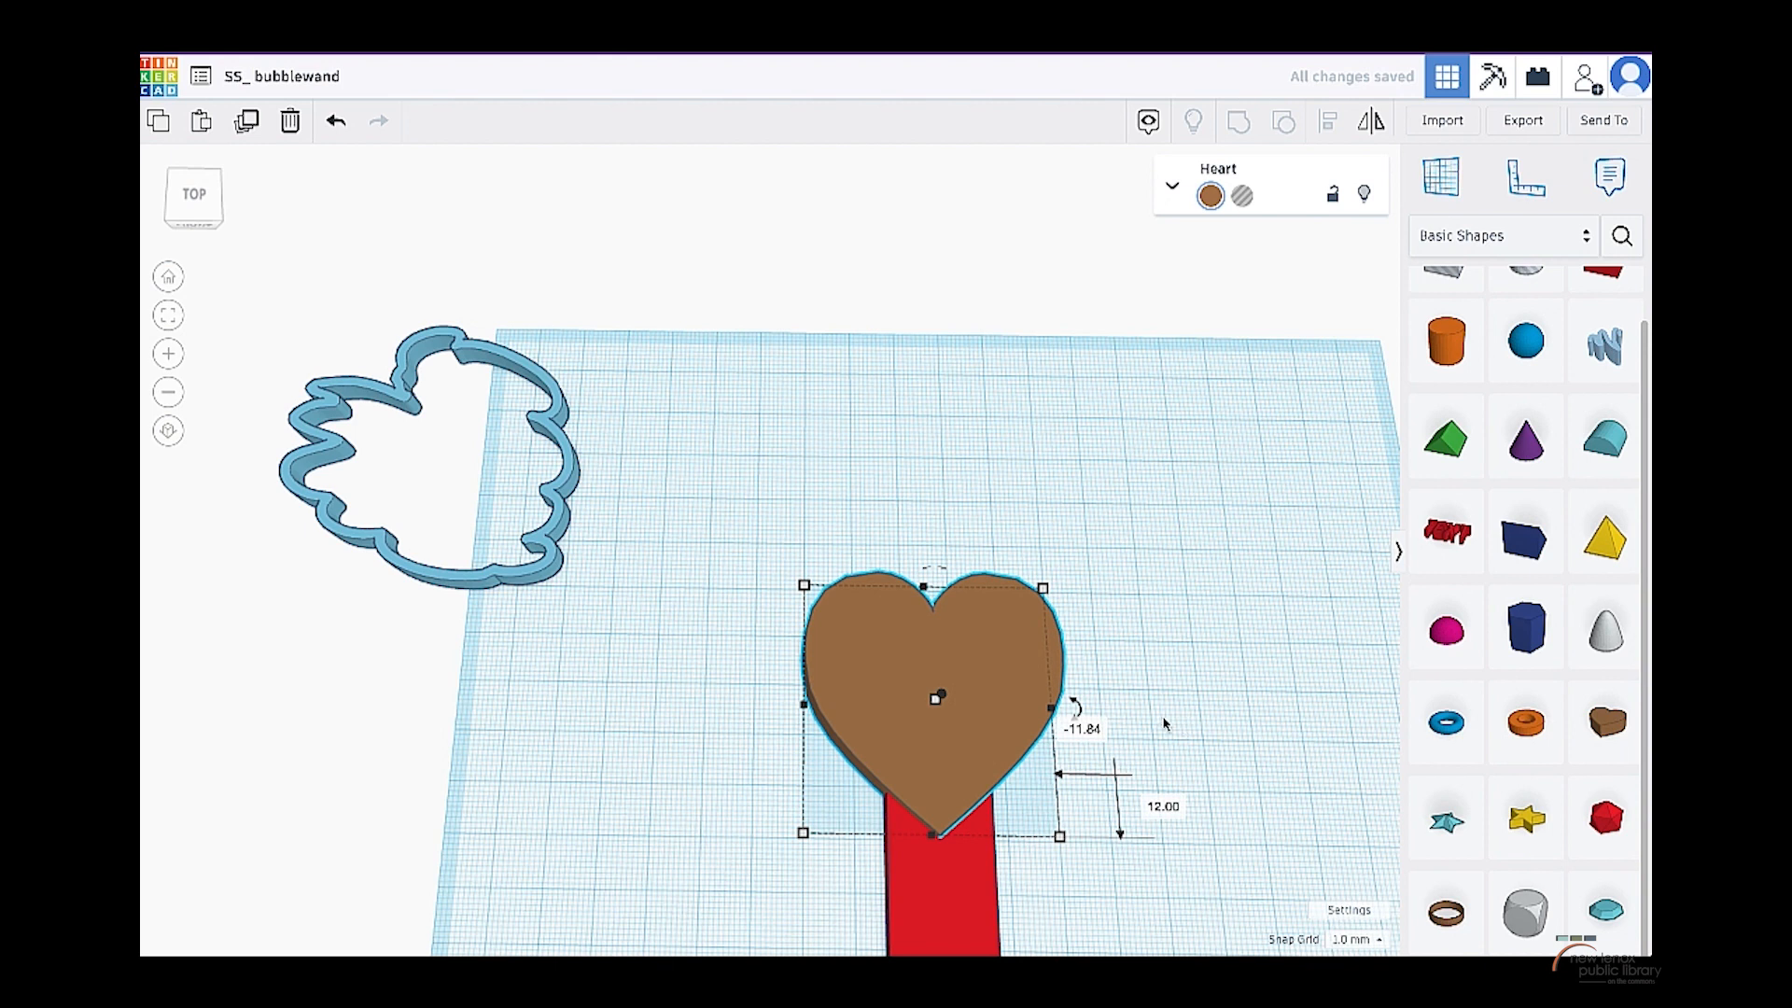
drag(980, 699, 980, 745)
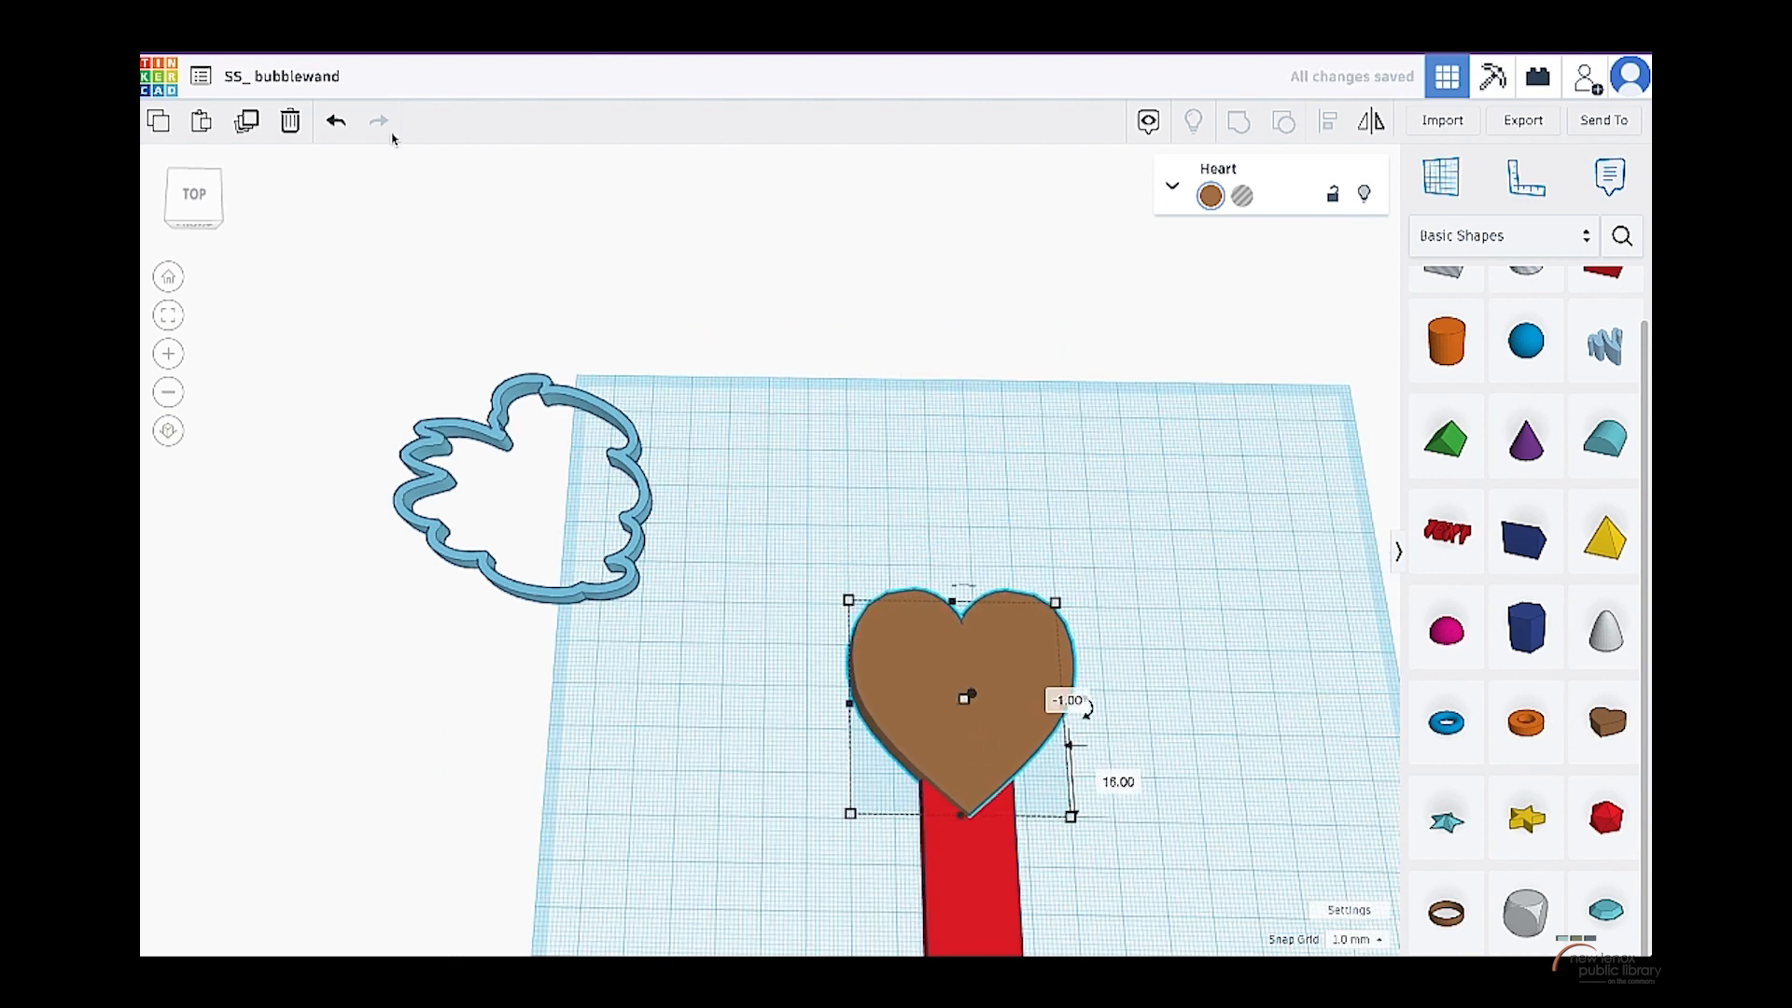
- Duplicate the heart and set the copy's length and width to 60 mm
click(246, 123)
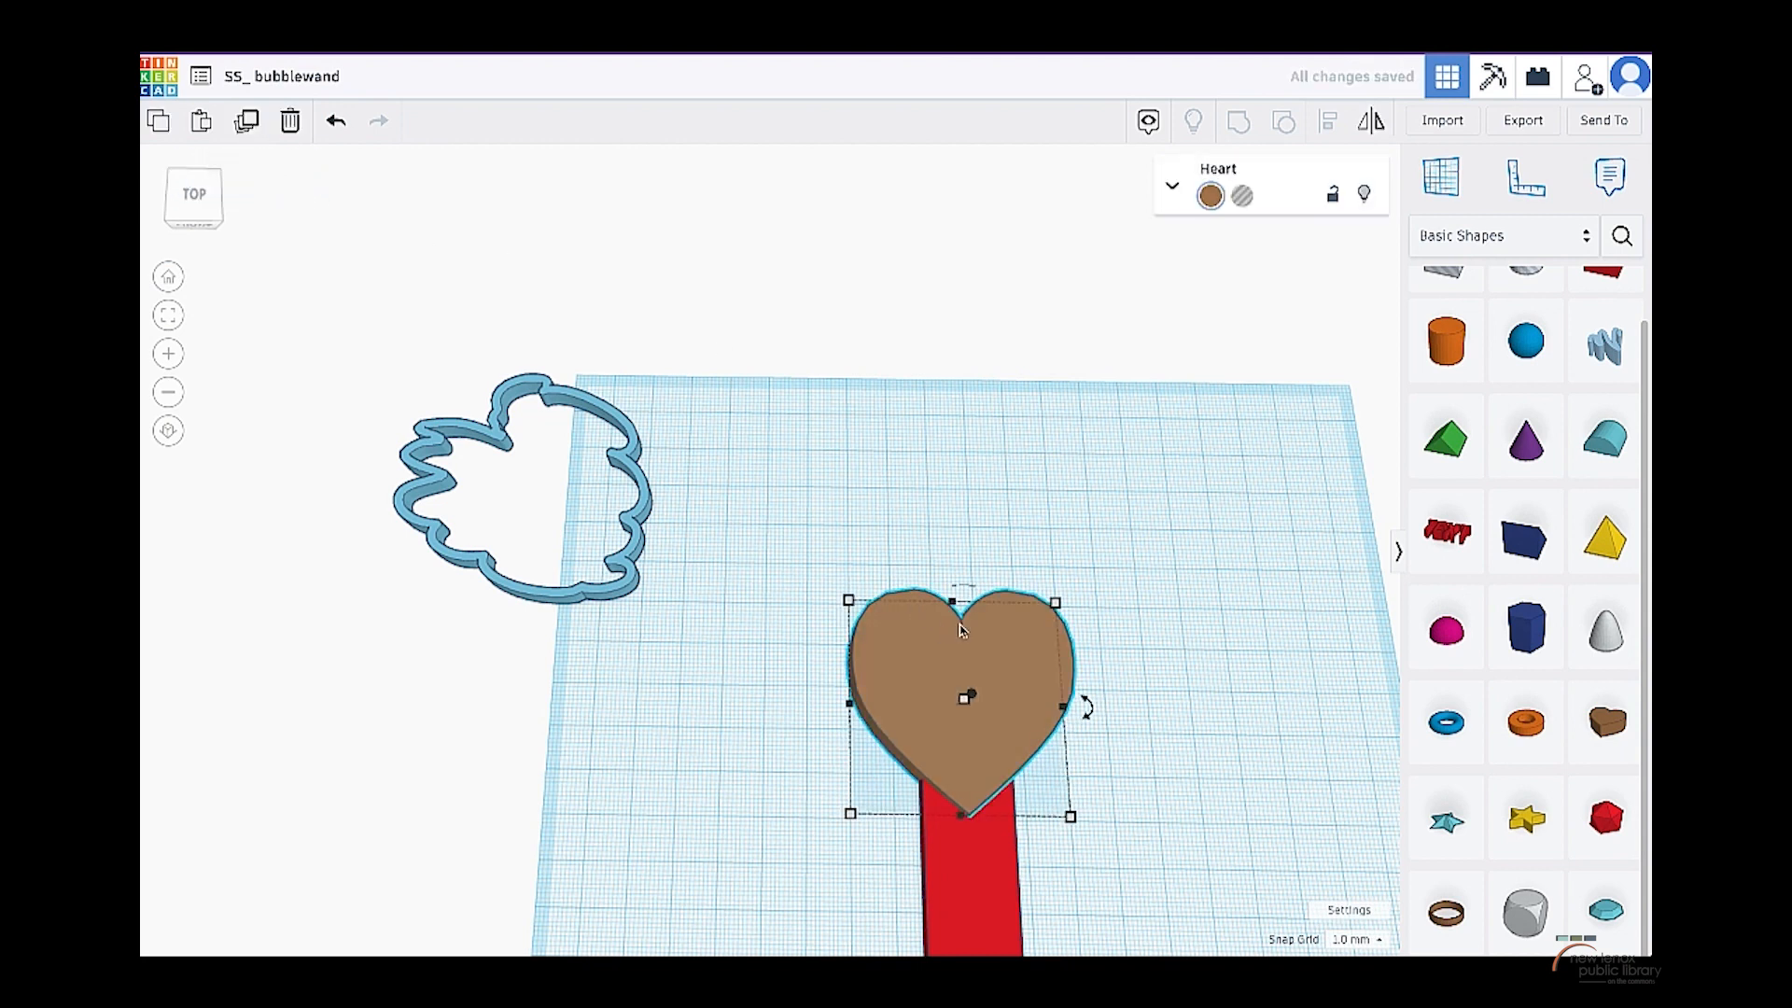
mouse_move(1057, 607)
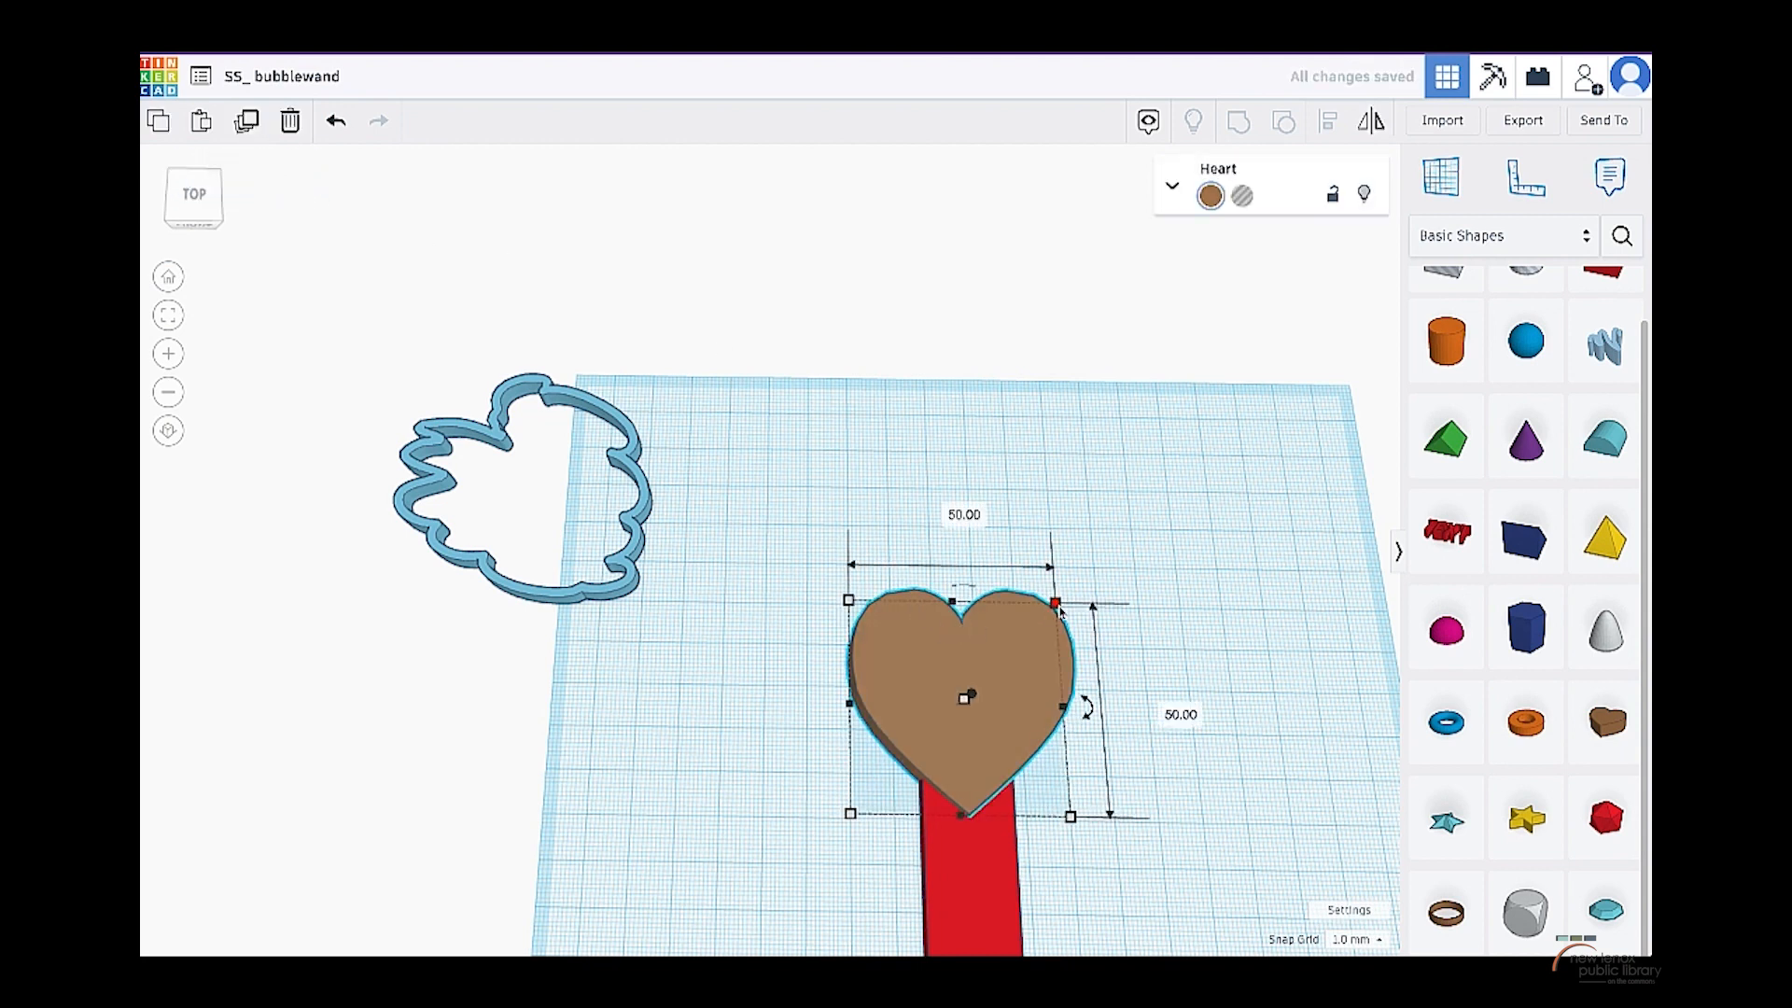
click(1168, 708)
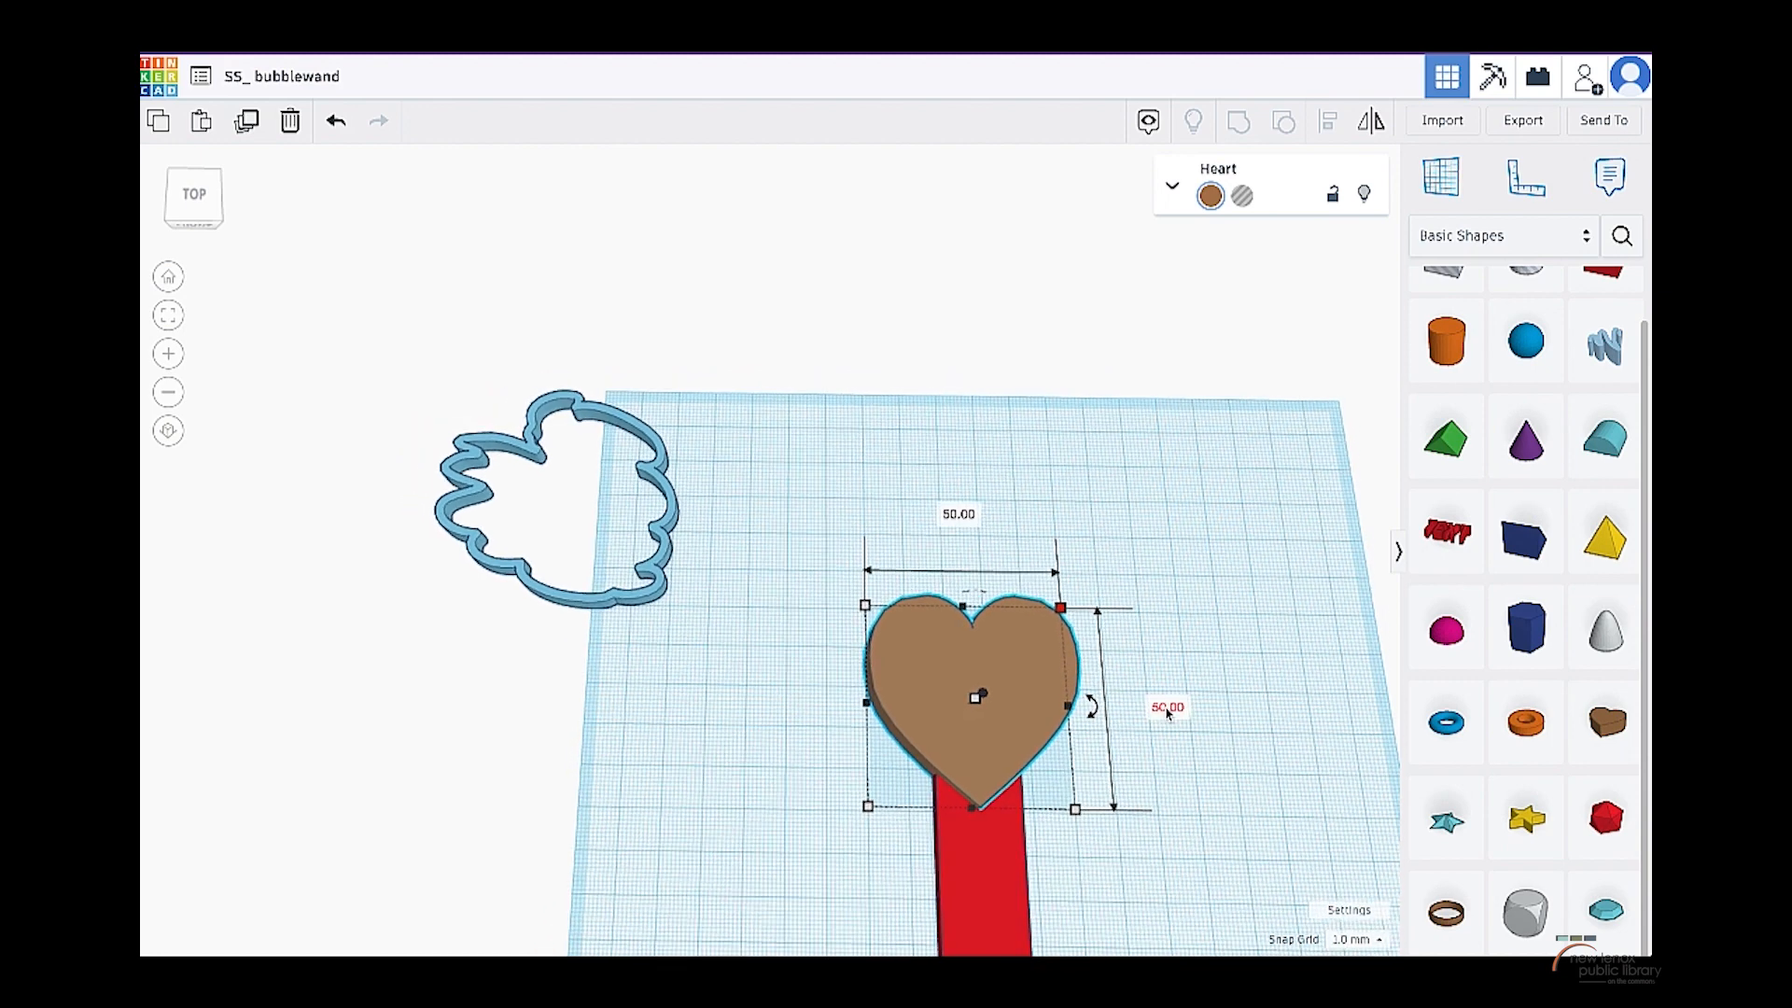
scroll(1167, 708, down, 1)
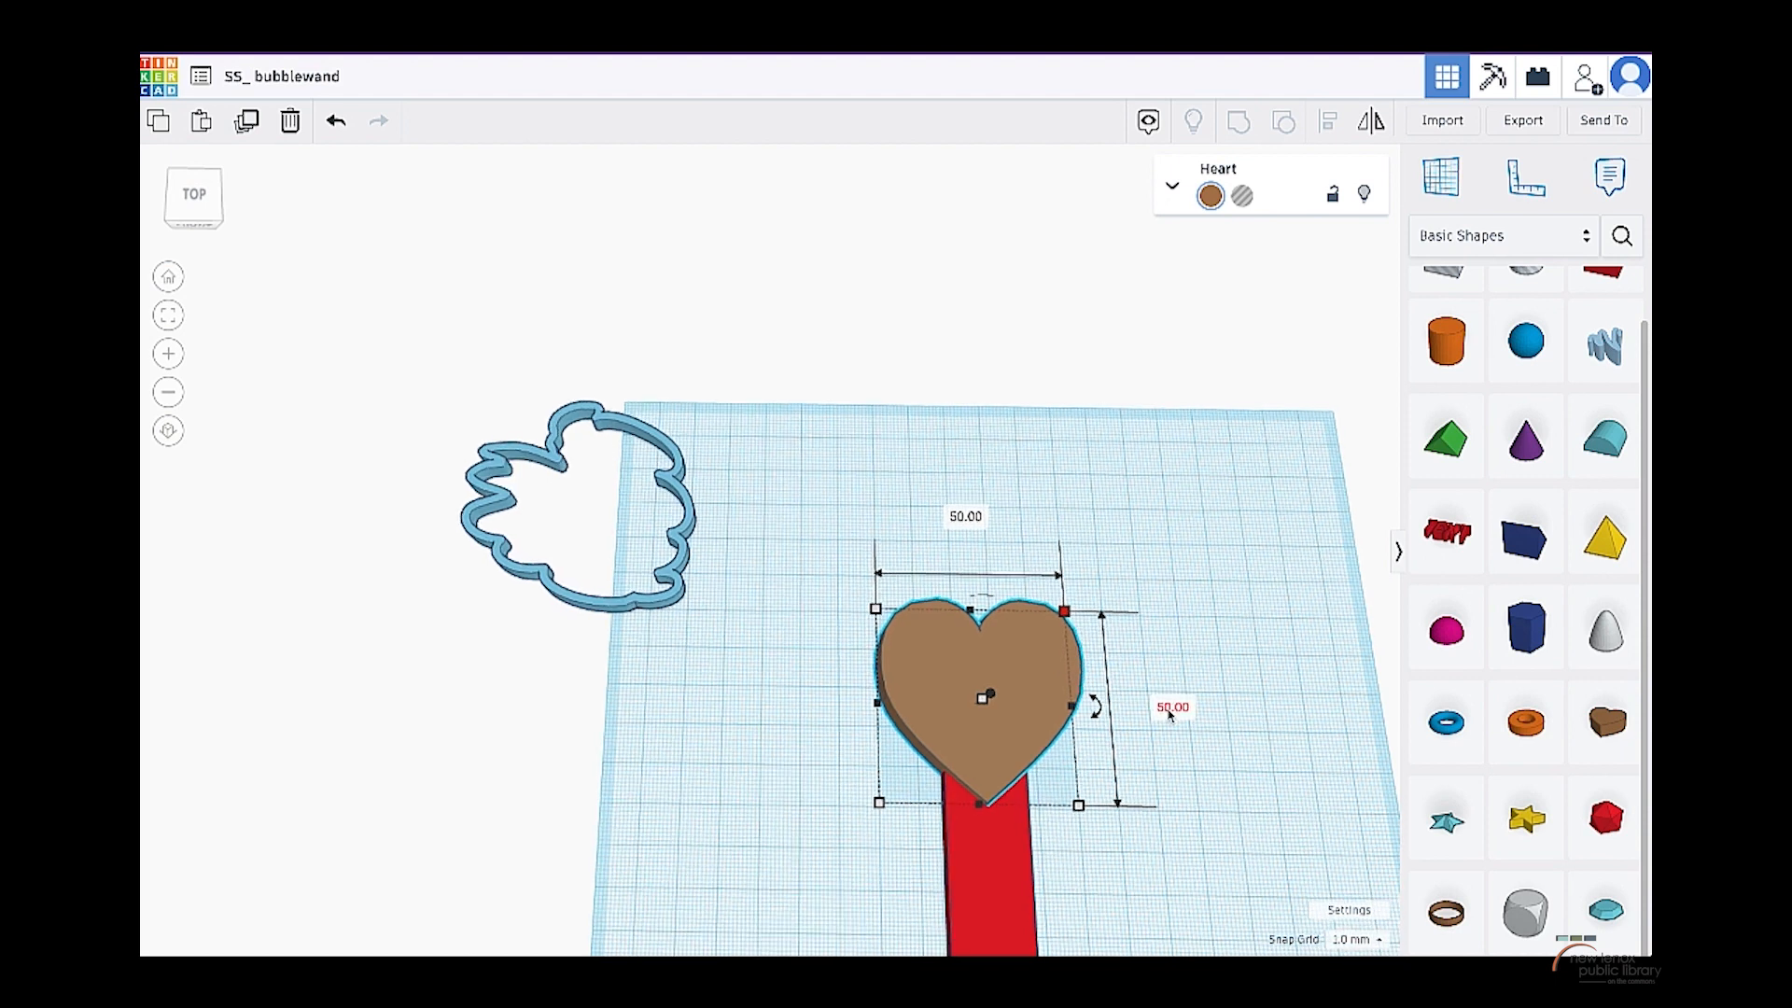
click(1167, 708)
text(60)
key(Return)
click(964, 481)
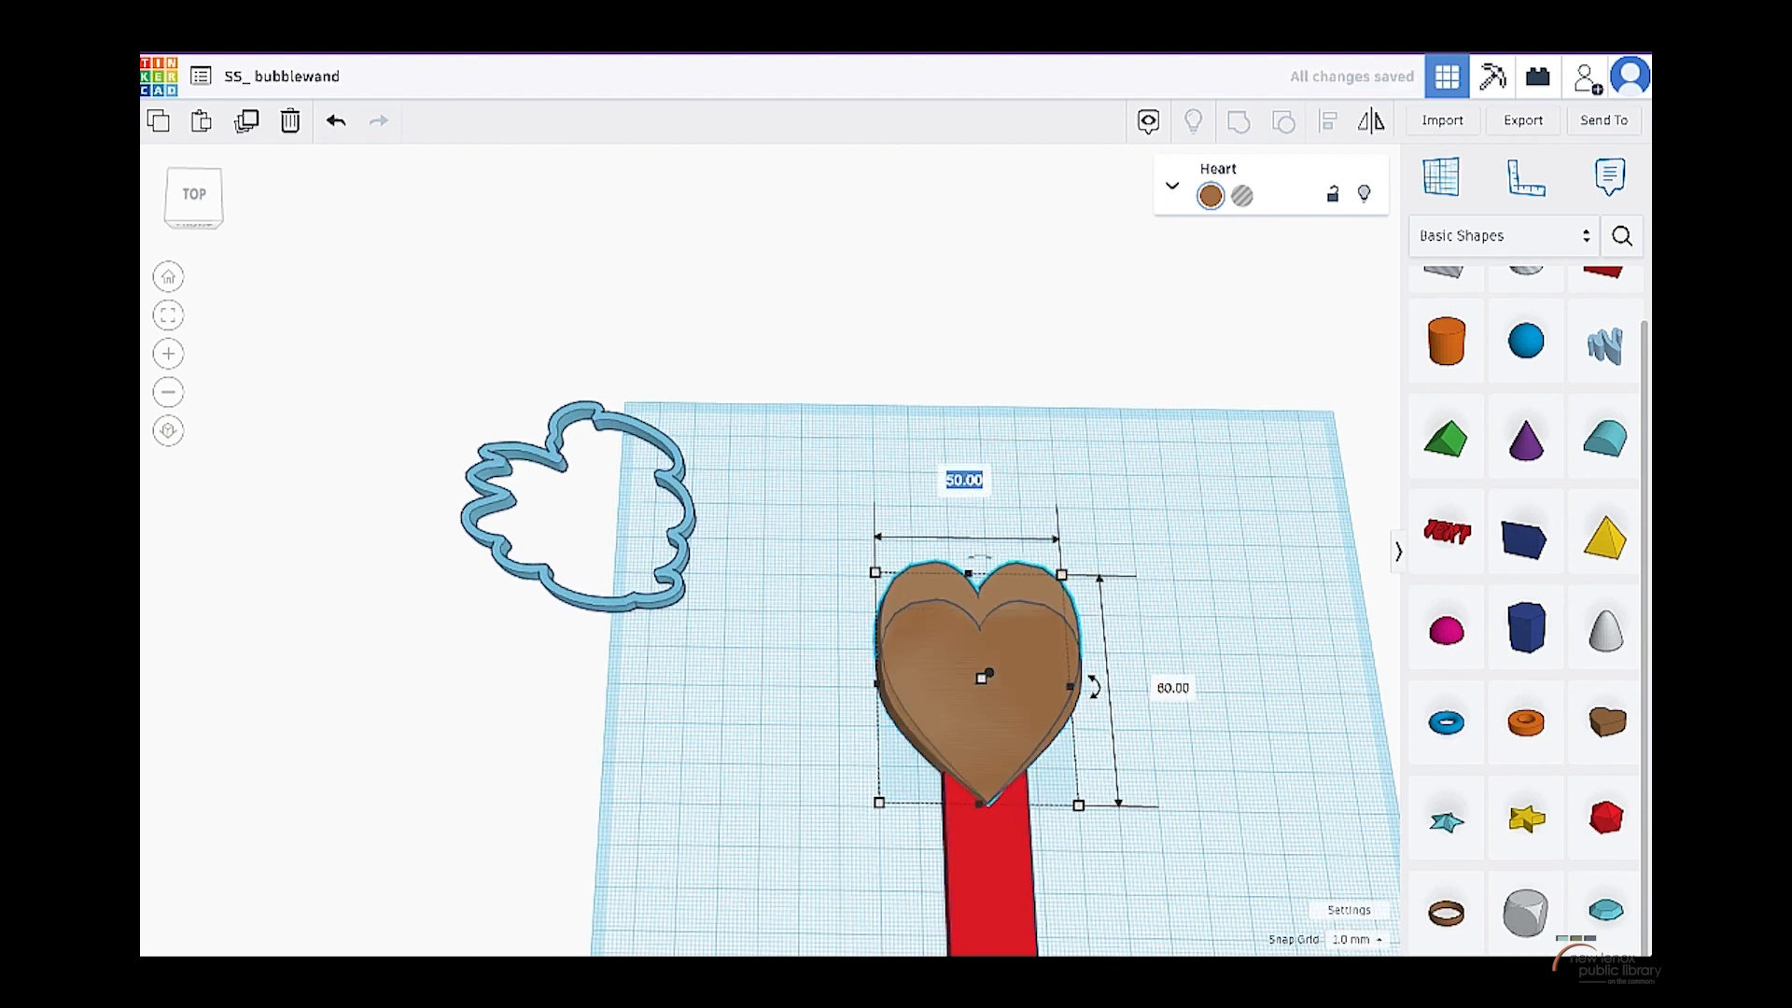
text(60)
key(Return)
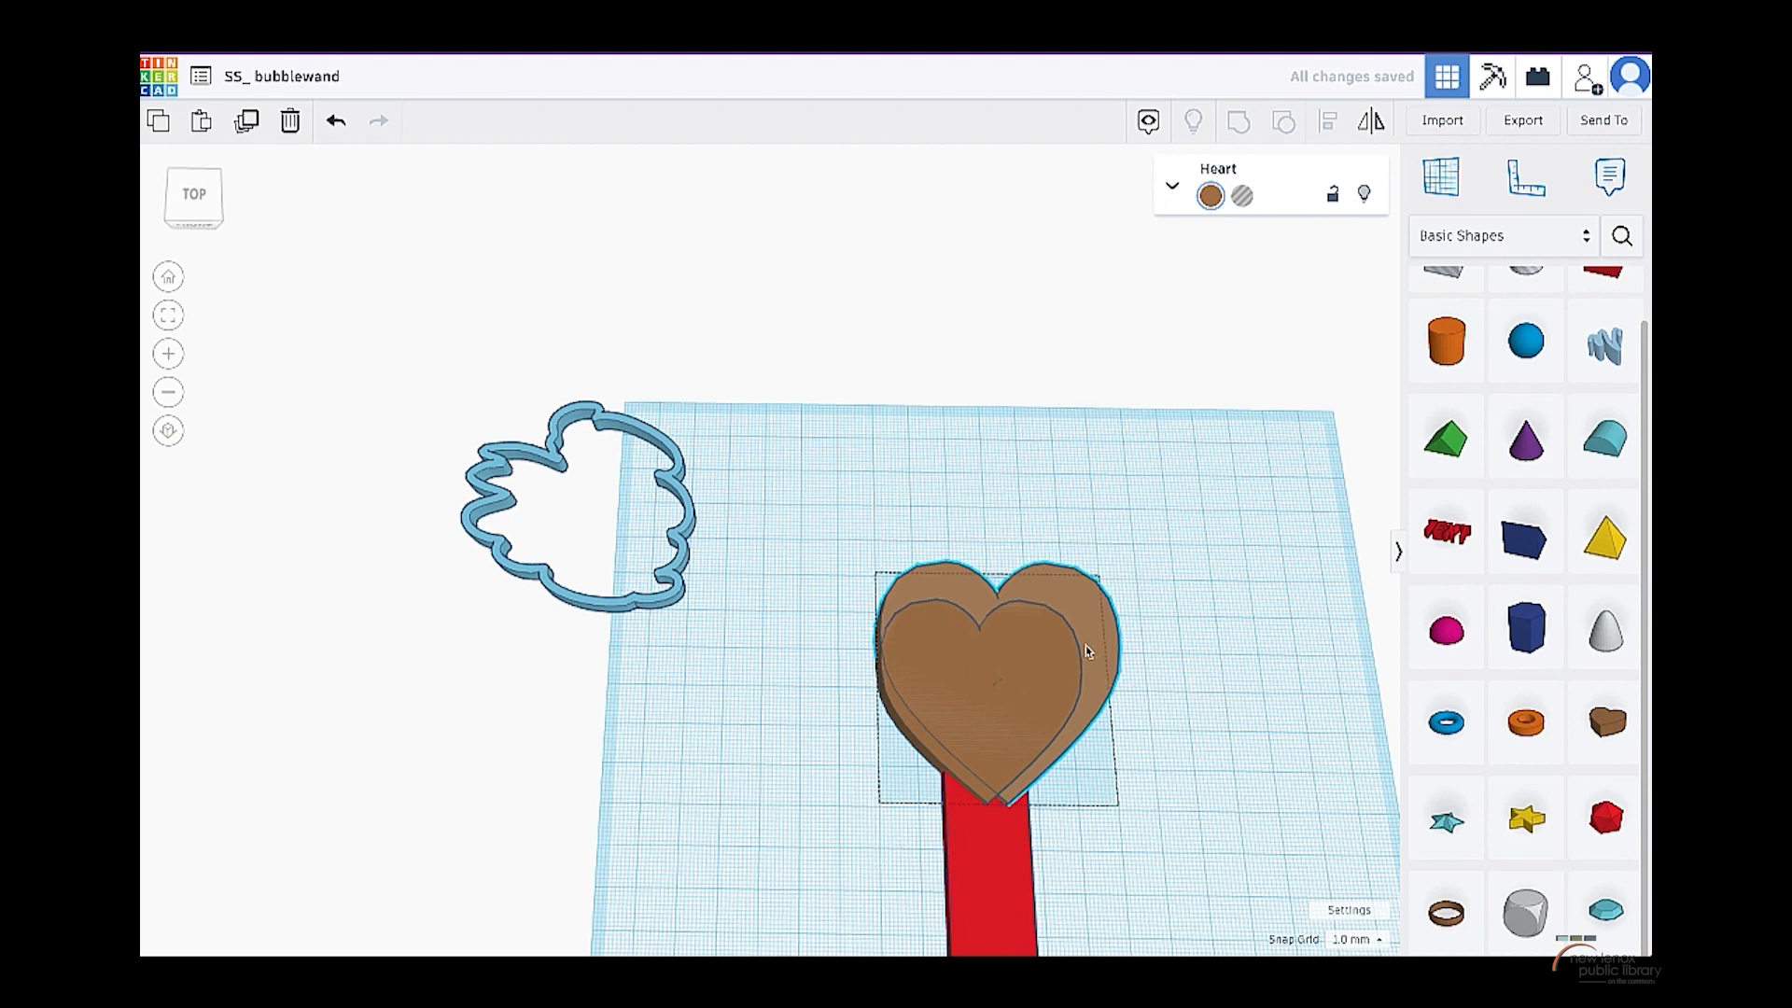
- Center the 60 mm heart around the smaller heart and turn the smaller heart into a hole
drag(1092, 628, 1073, 642)
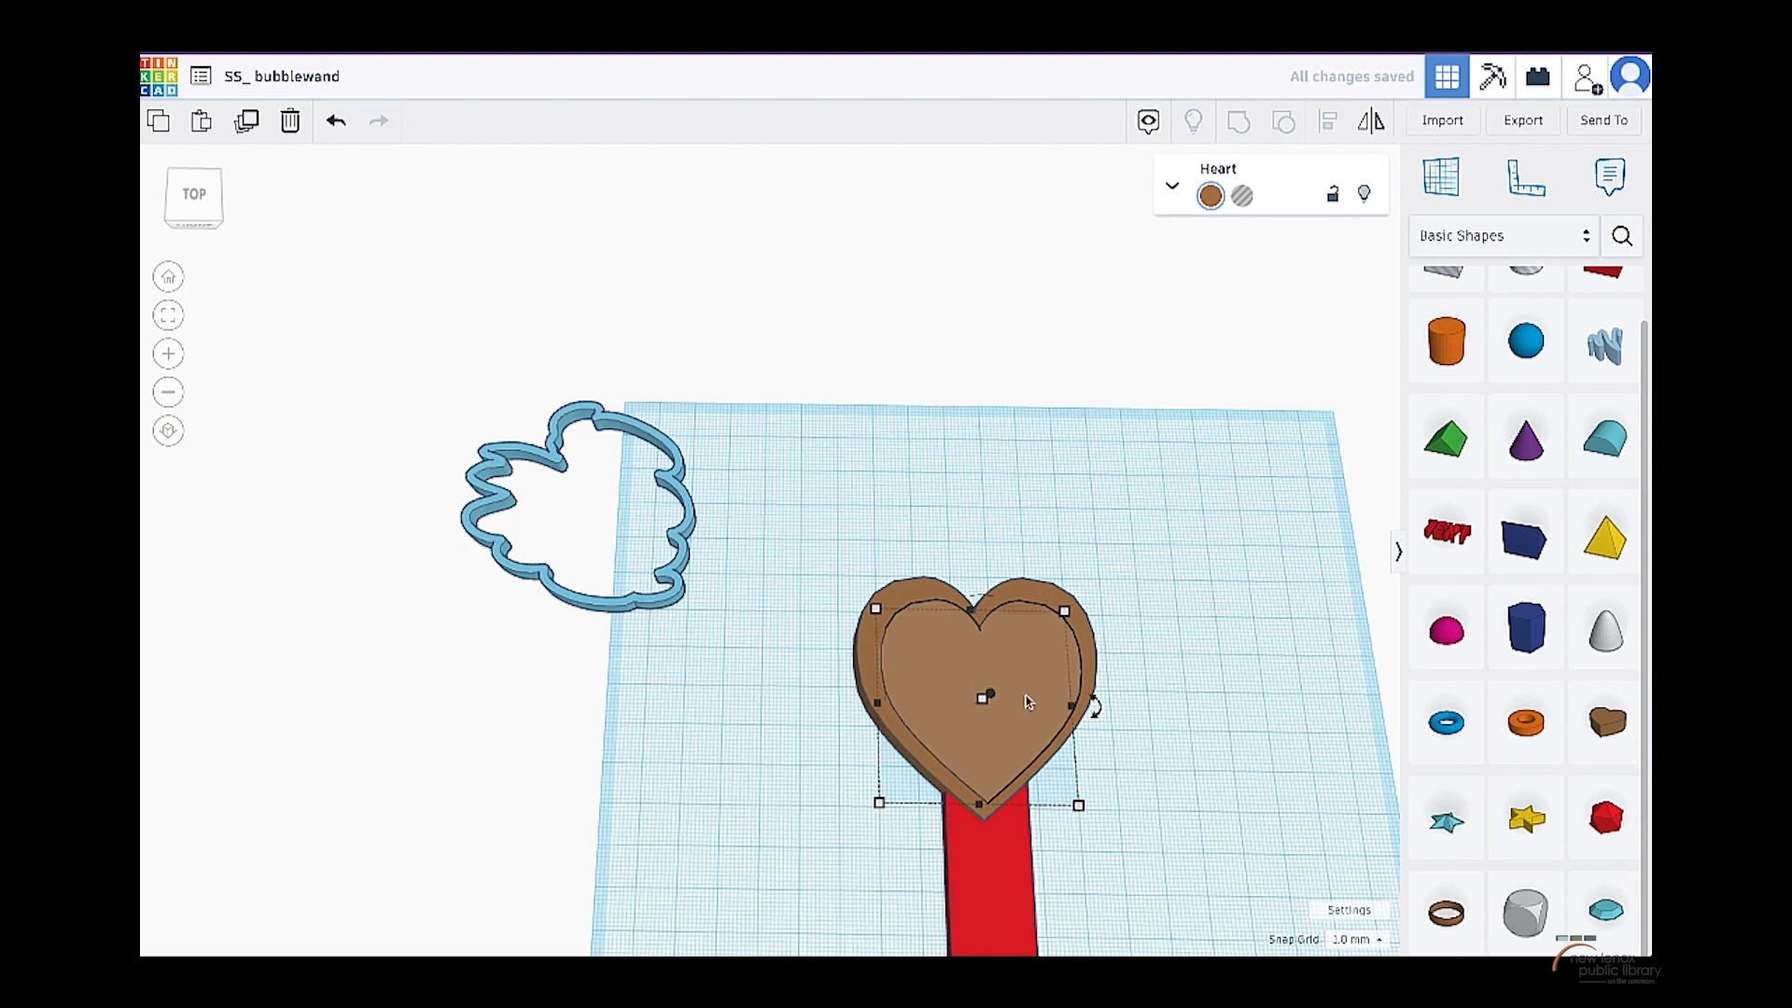
scroll(1093, 553, down, 1)
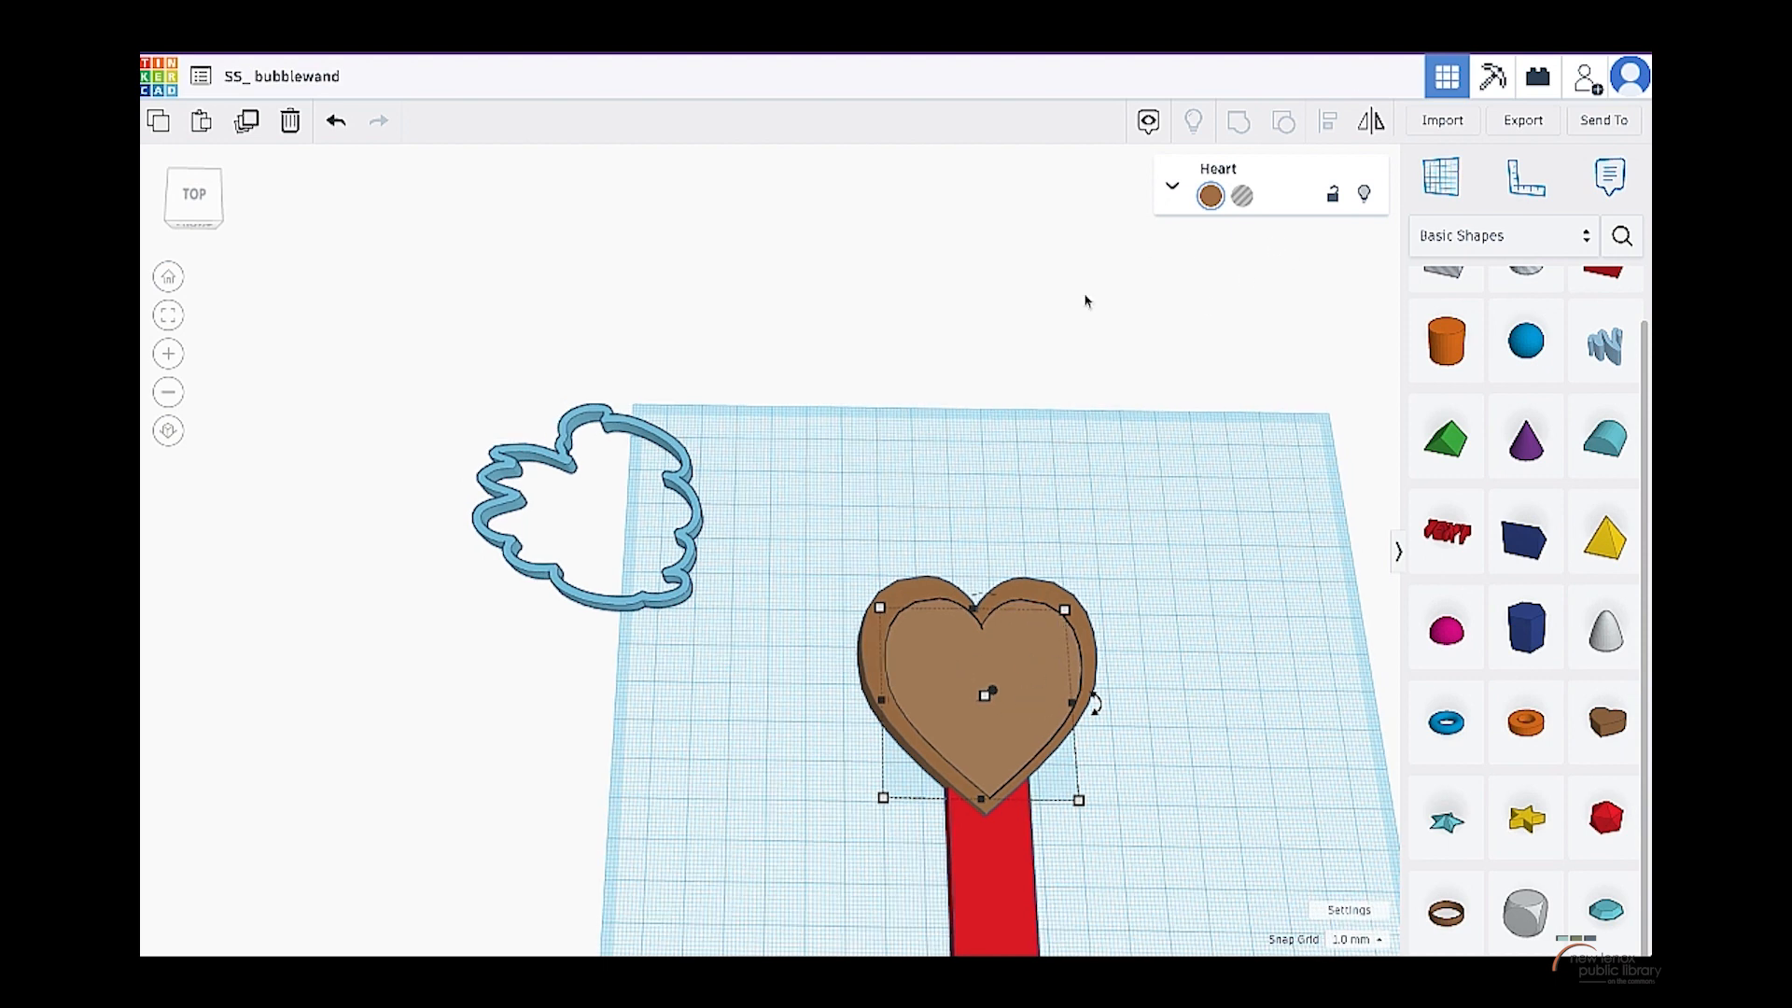
click(1242, 195)
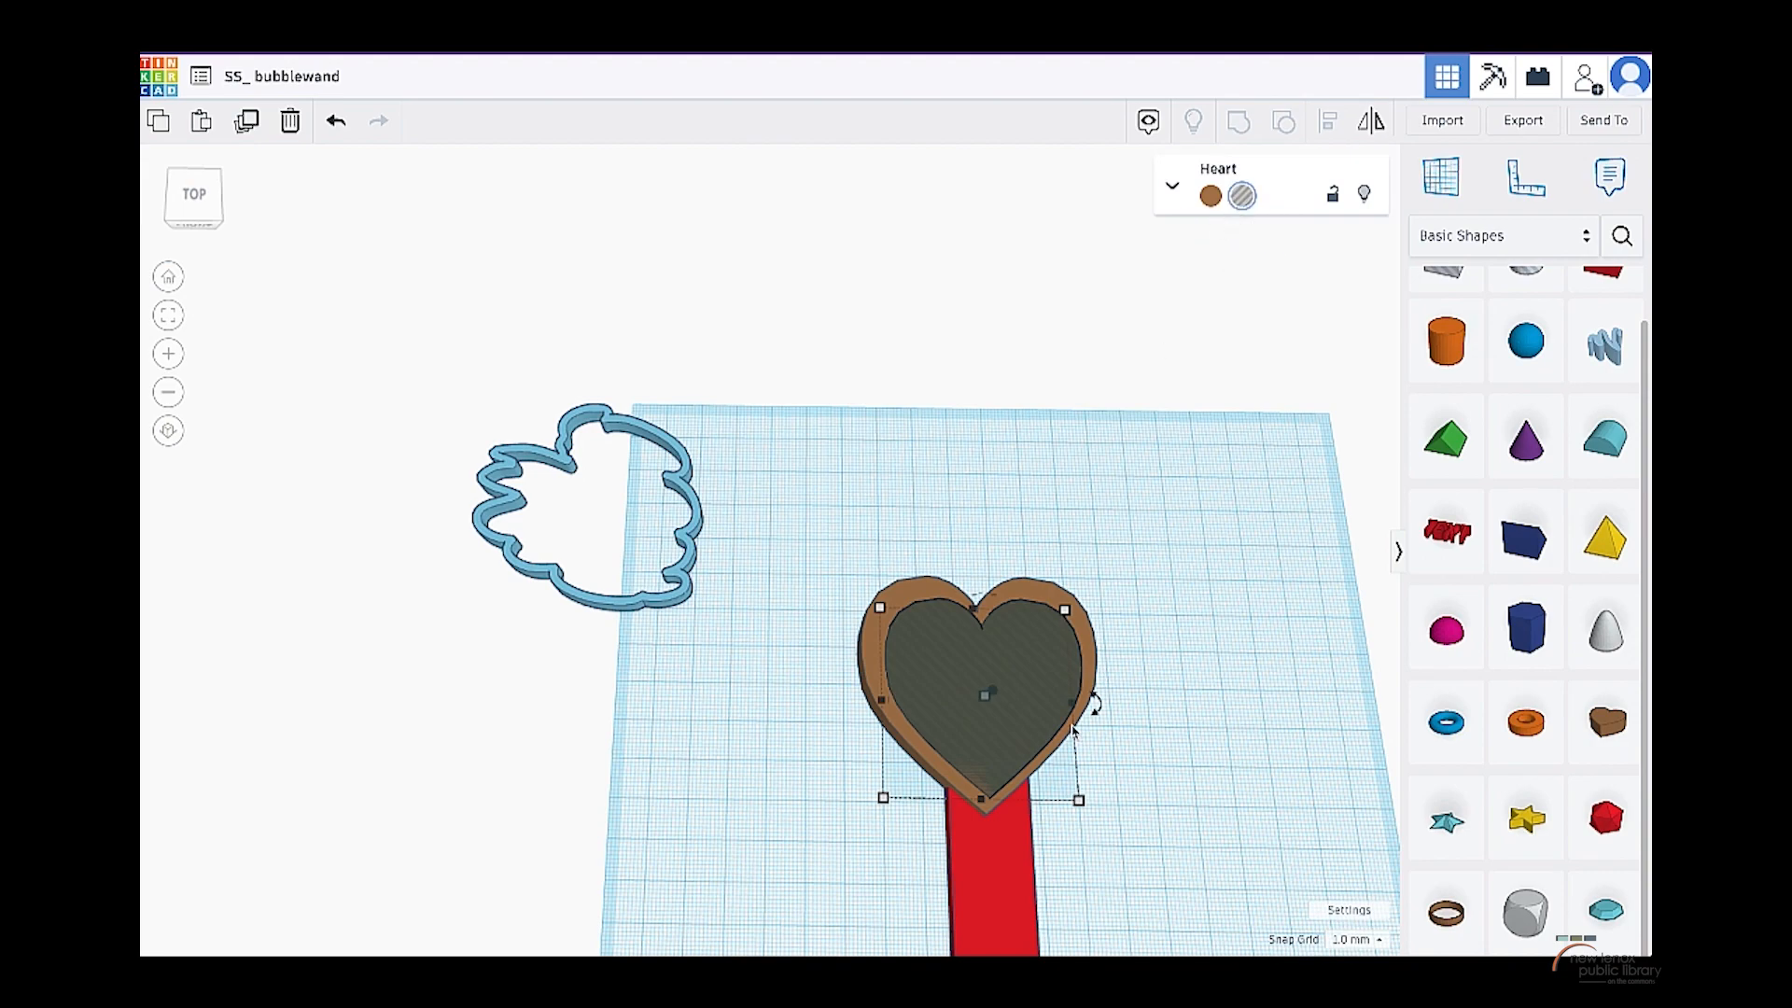
- Reduce the height of the outer 60 mm heart to 5 mm
key(f)
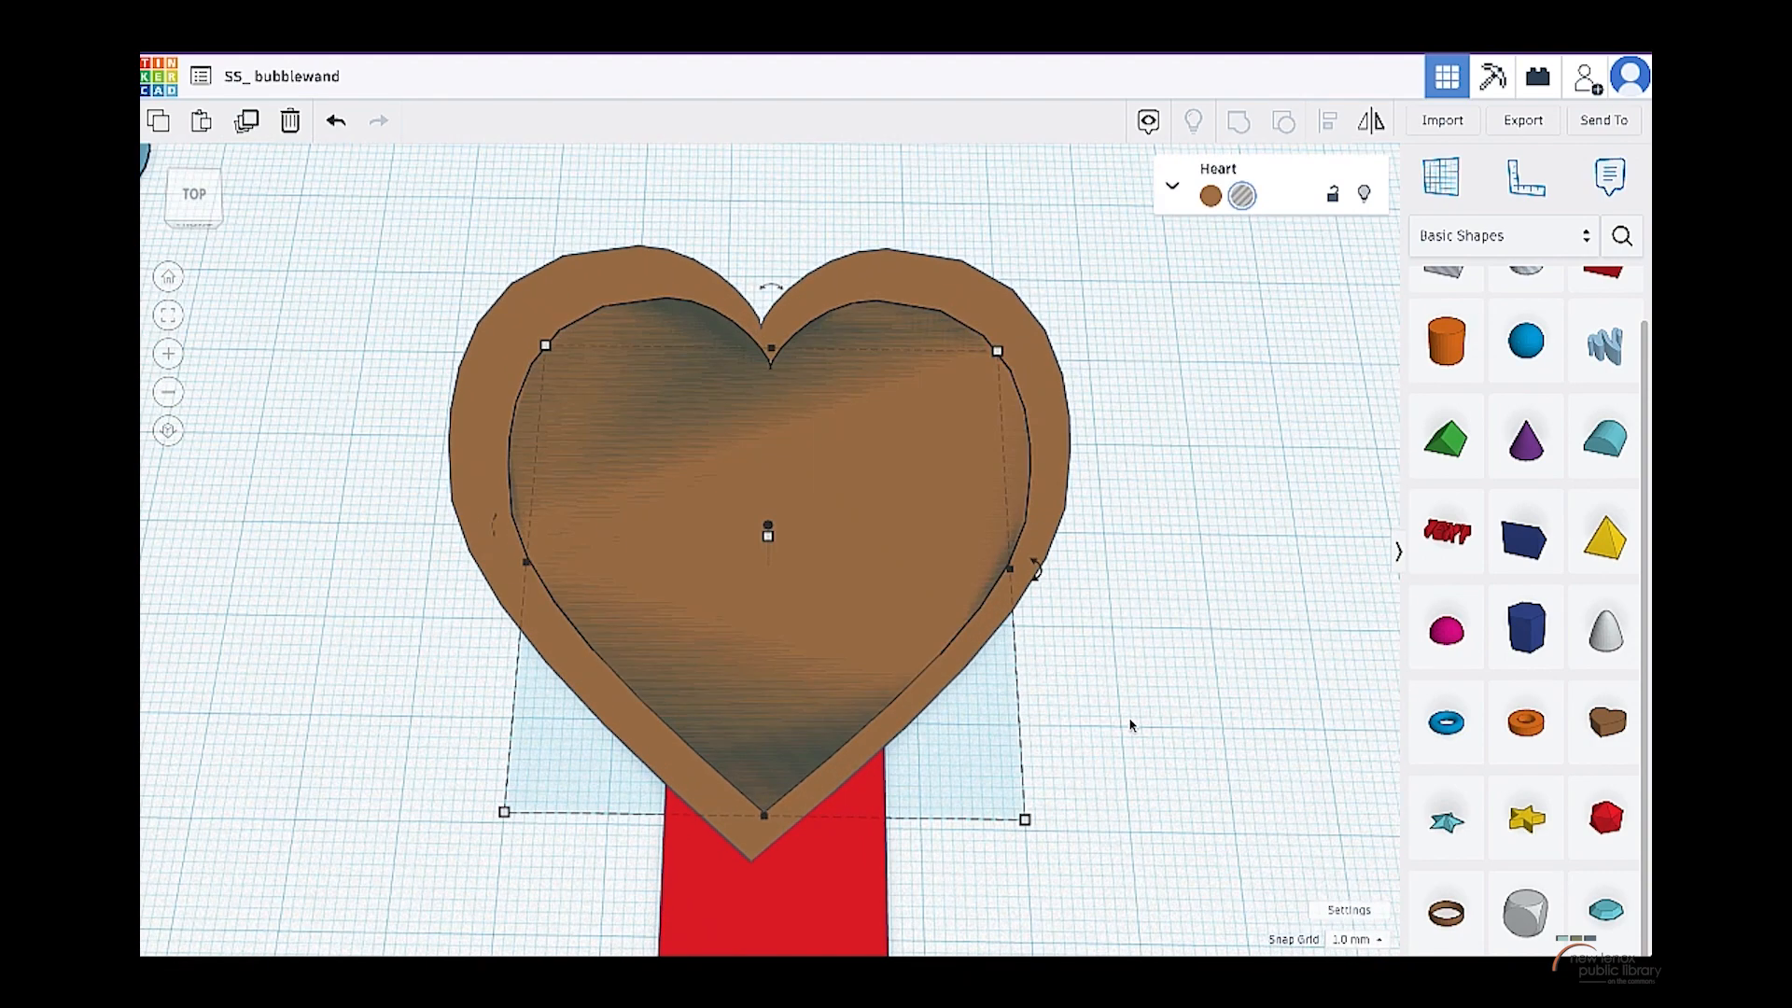
right_drag(1129, 725, 403, 573)
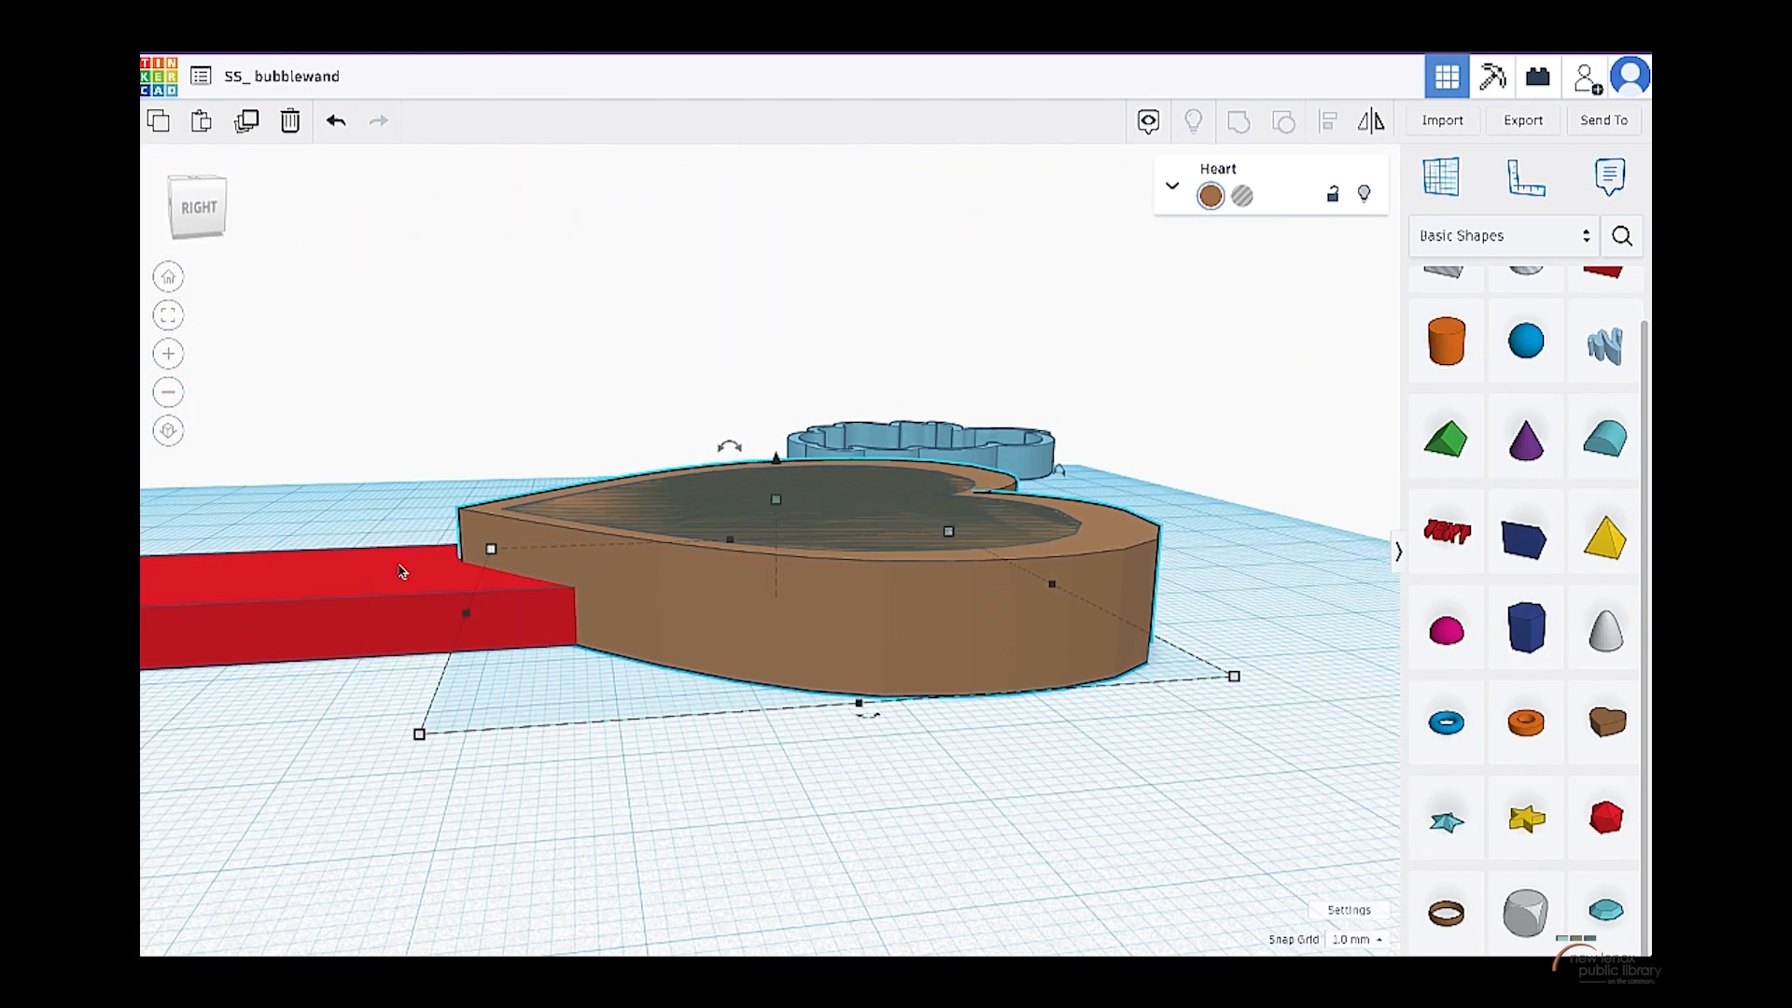
mouse_move(773, 510)
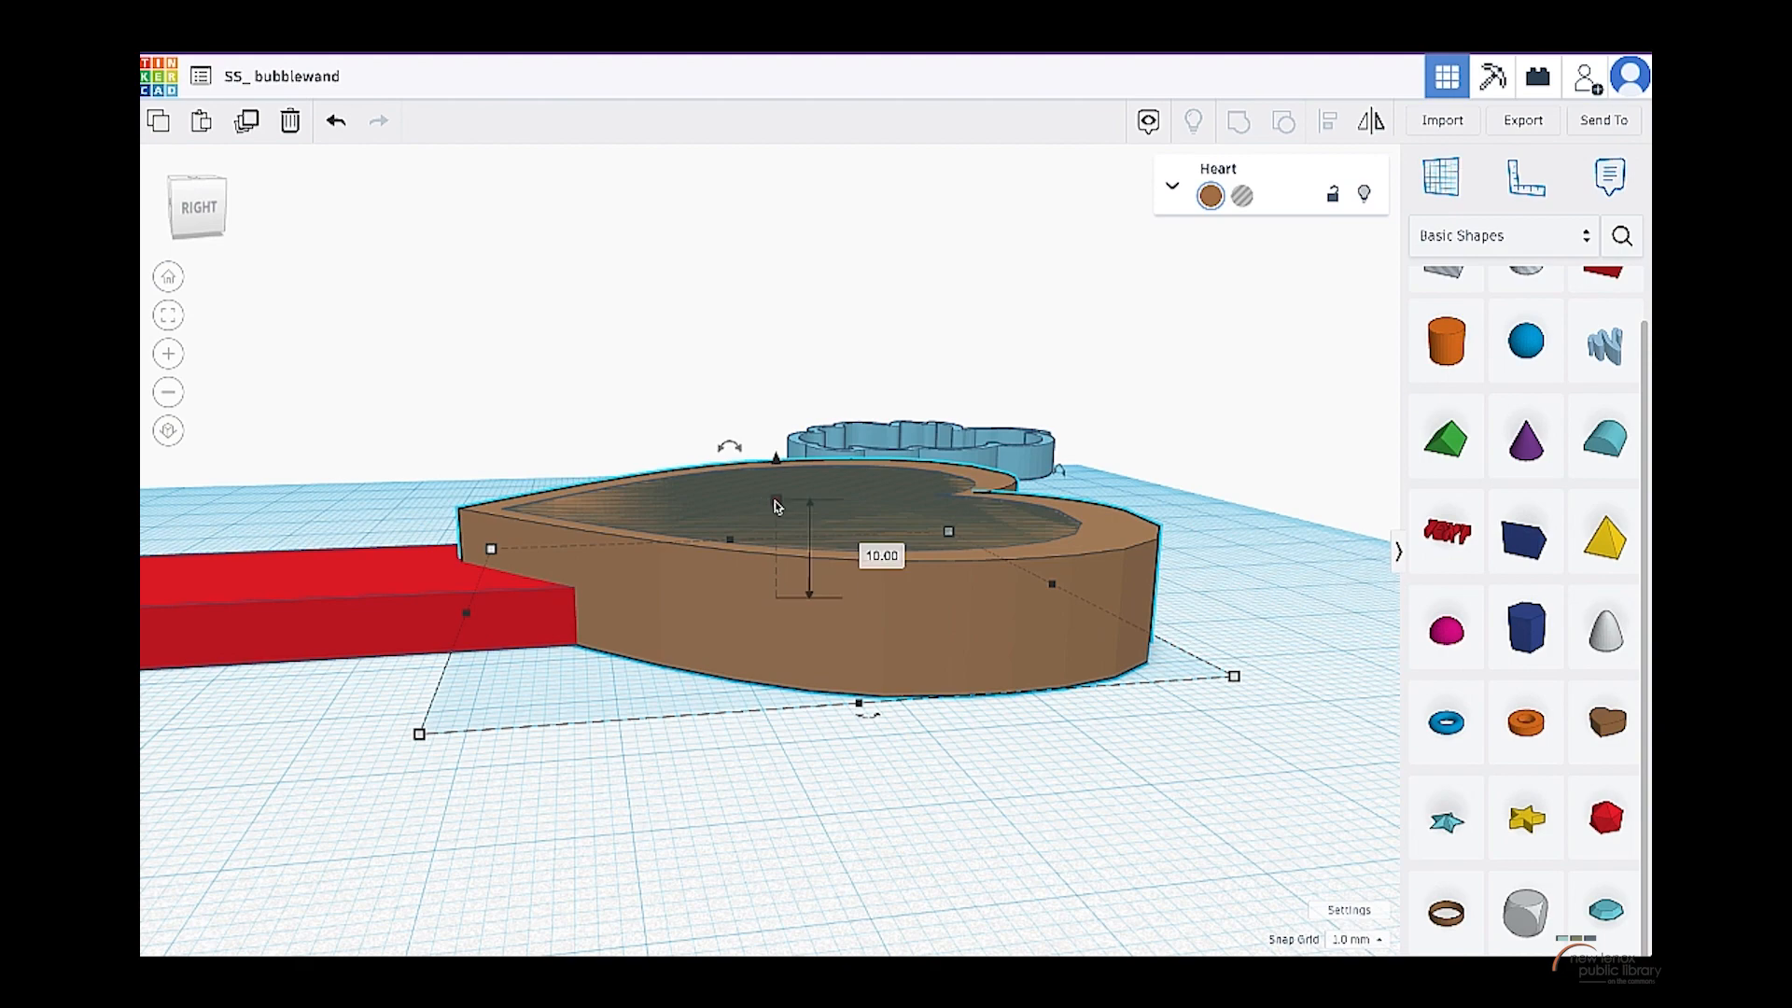
drag(775, 504, 776, 560)
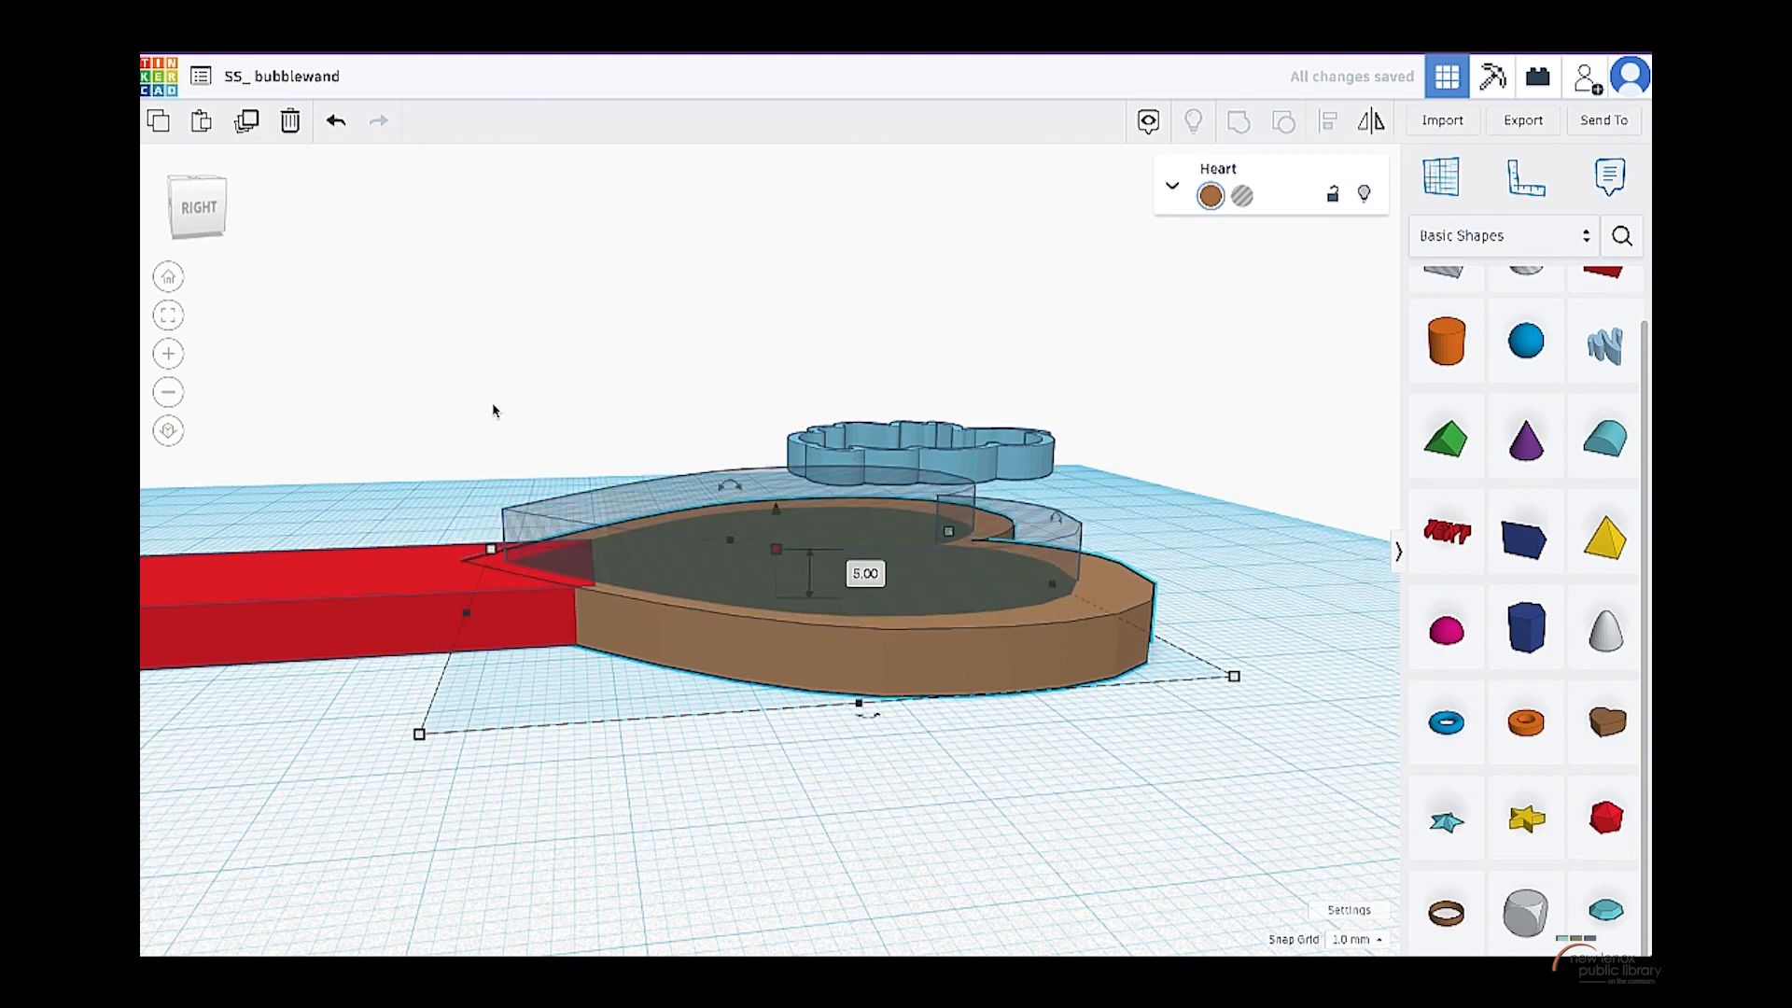
- Group the red handle, the outer heart and the heart-shaped hole into a single wand
right_drag(494, 410, 798, 581)
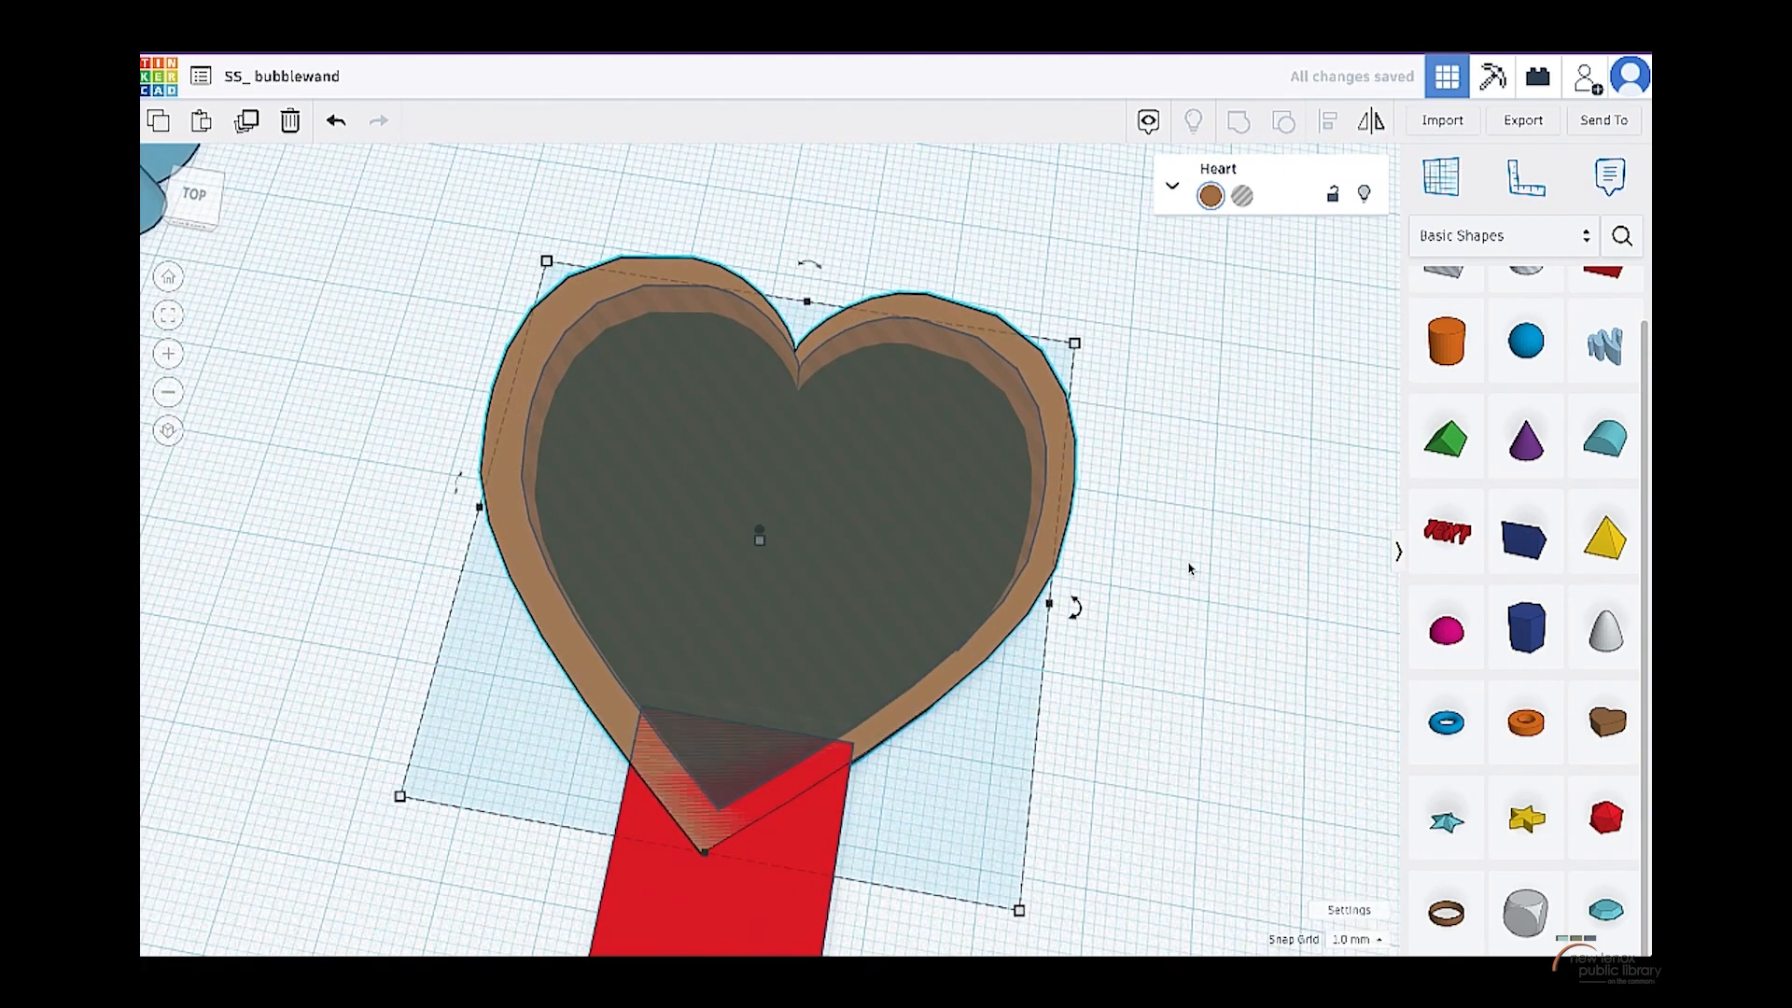
drag(1184, 563, 474, 670)
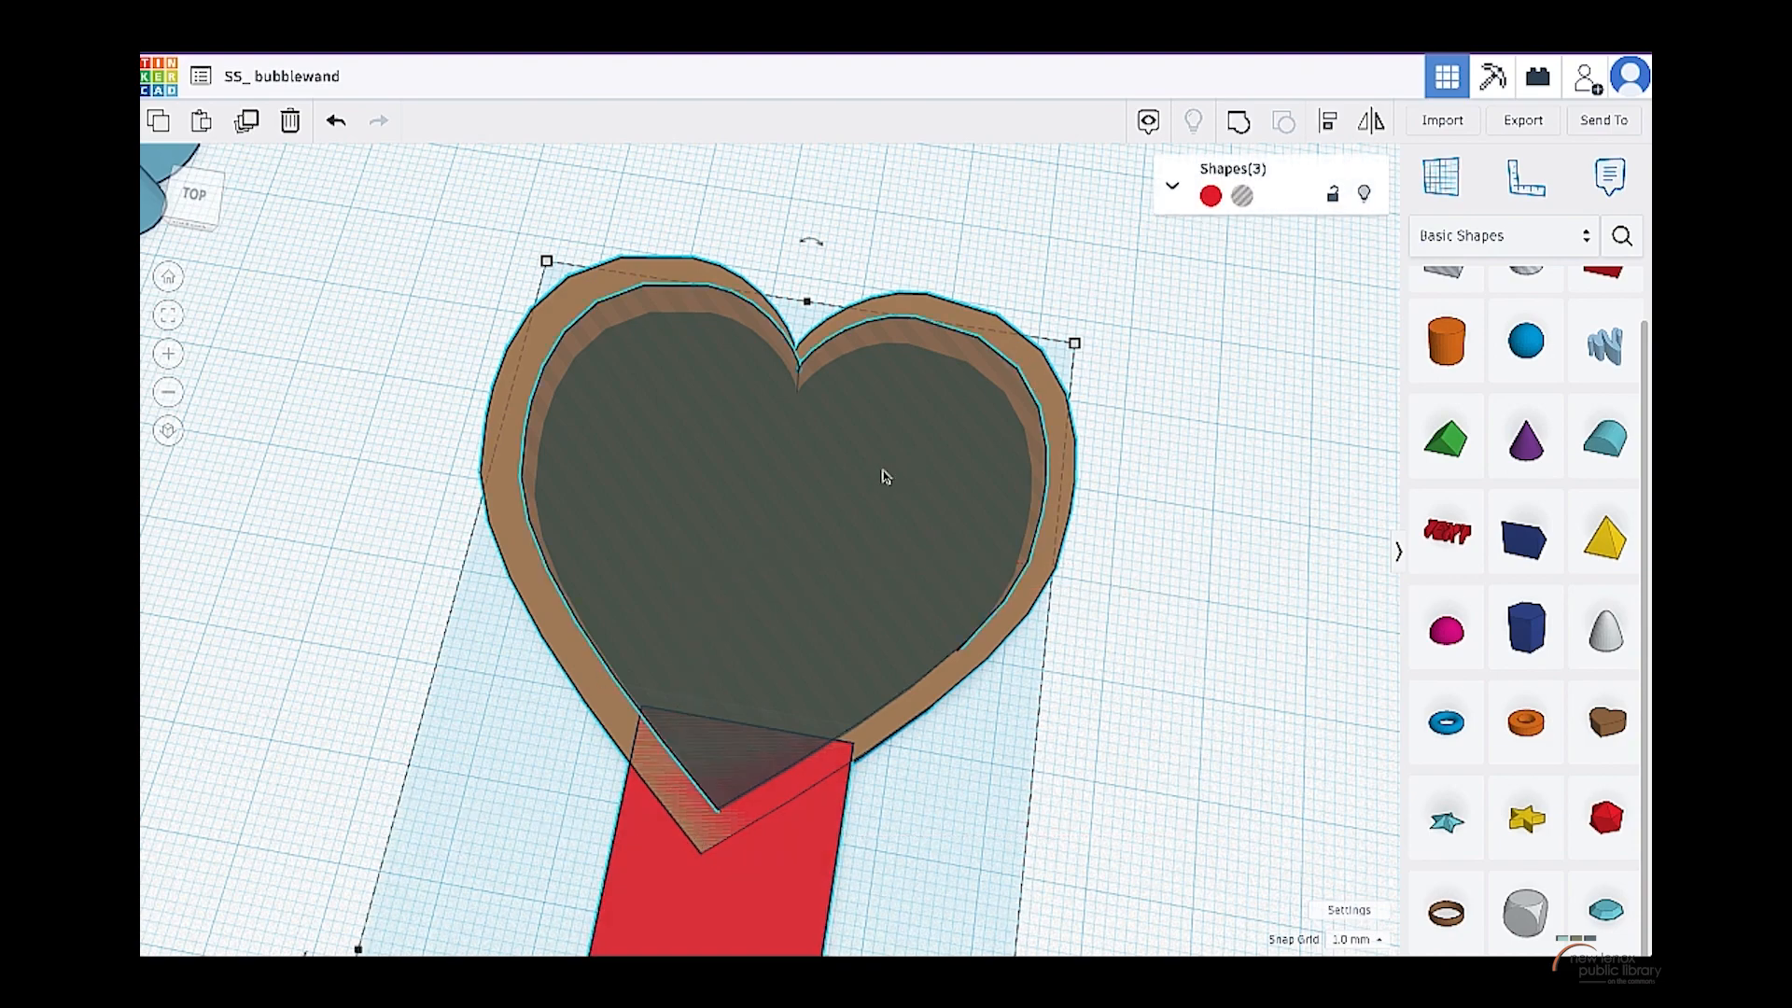
scroll(885, 476, down, 3)
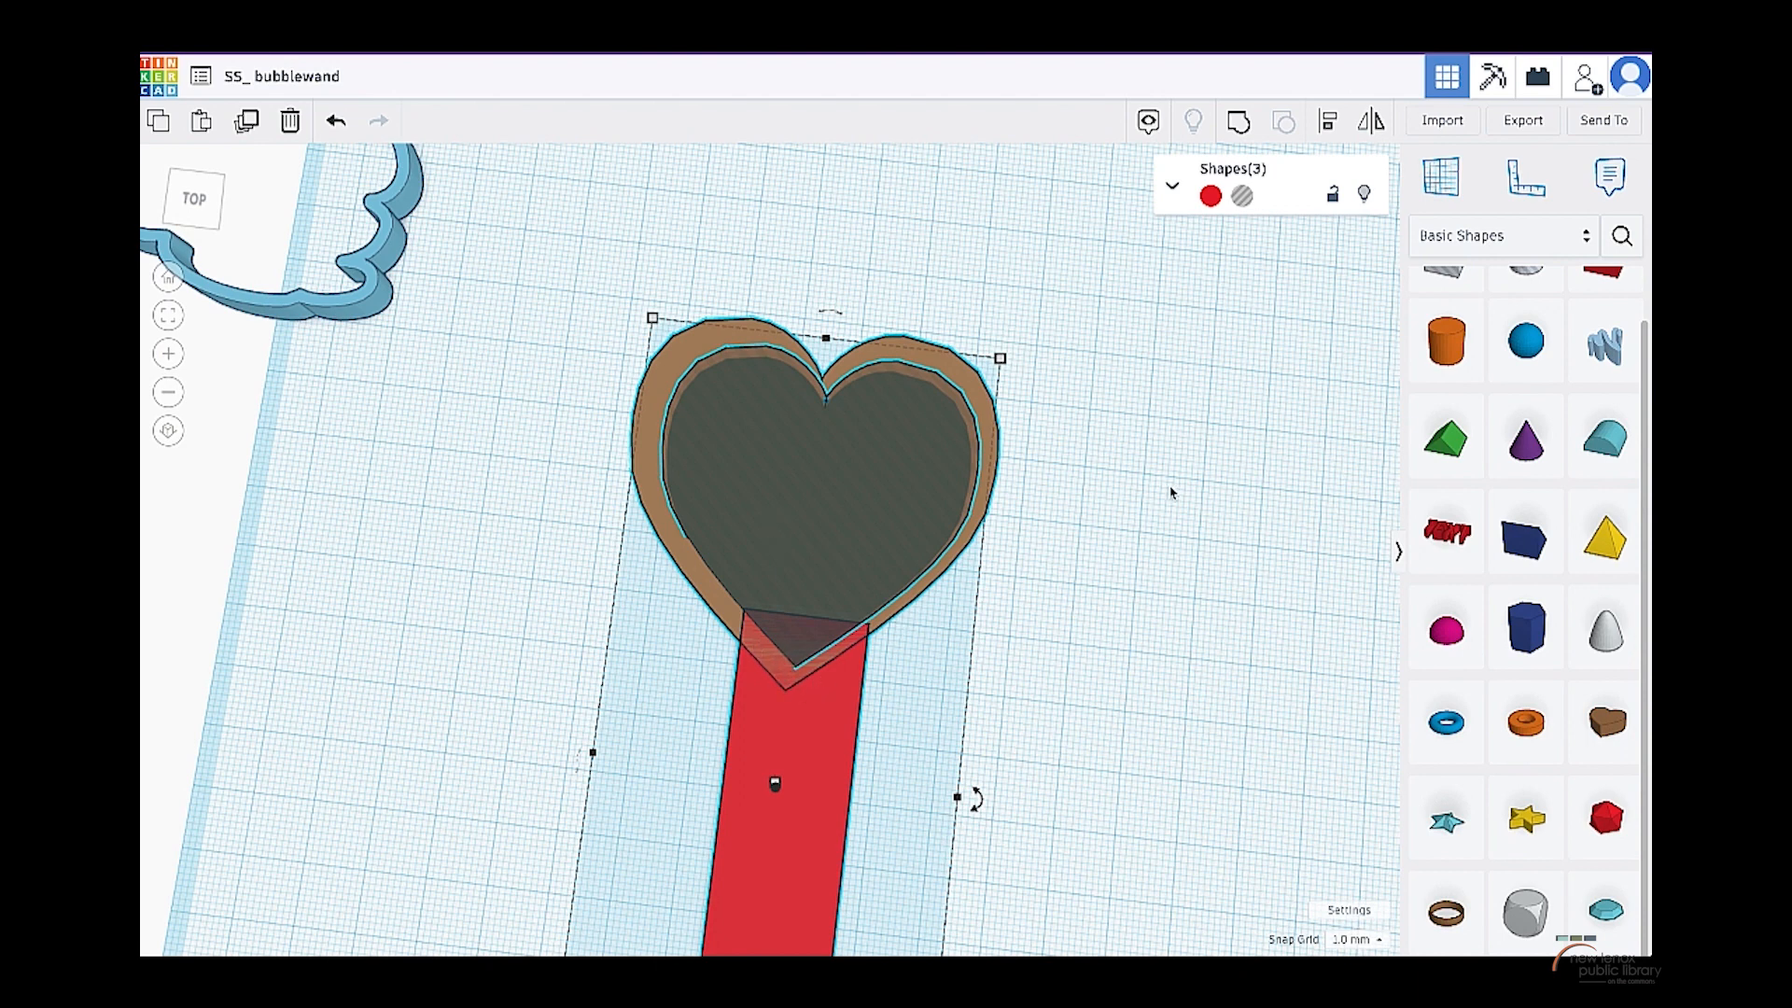
click(1036, 507)
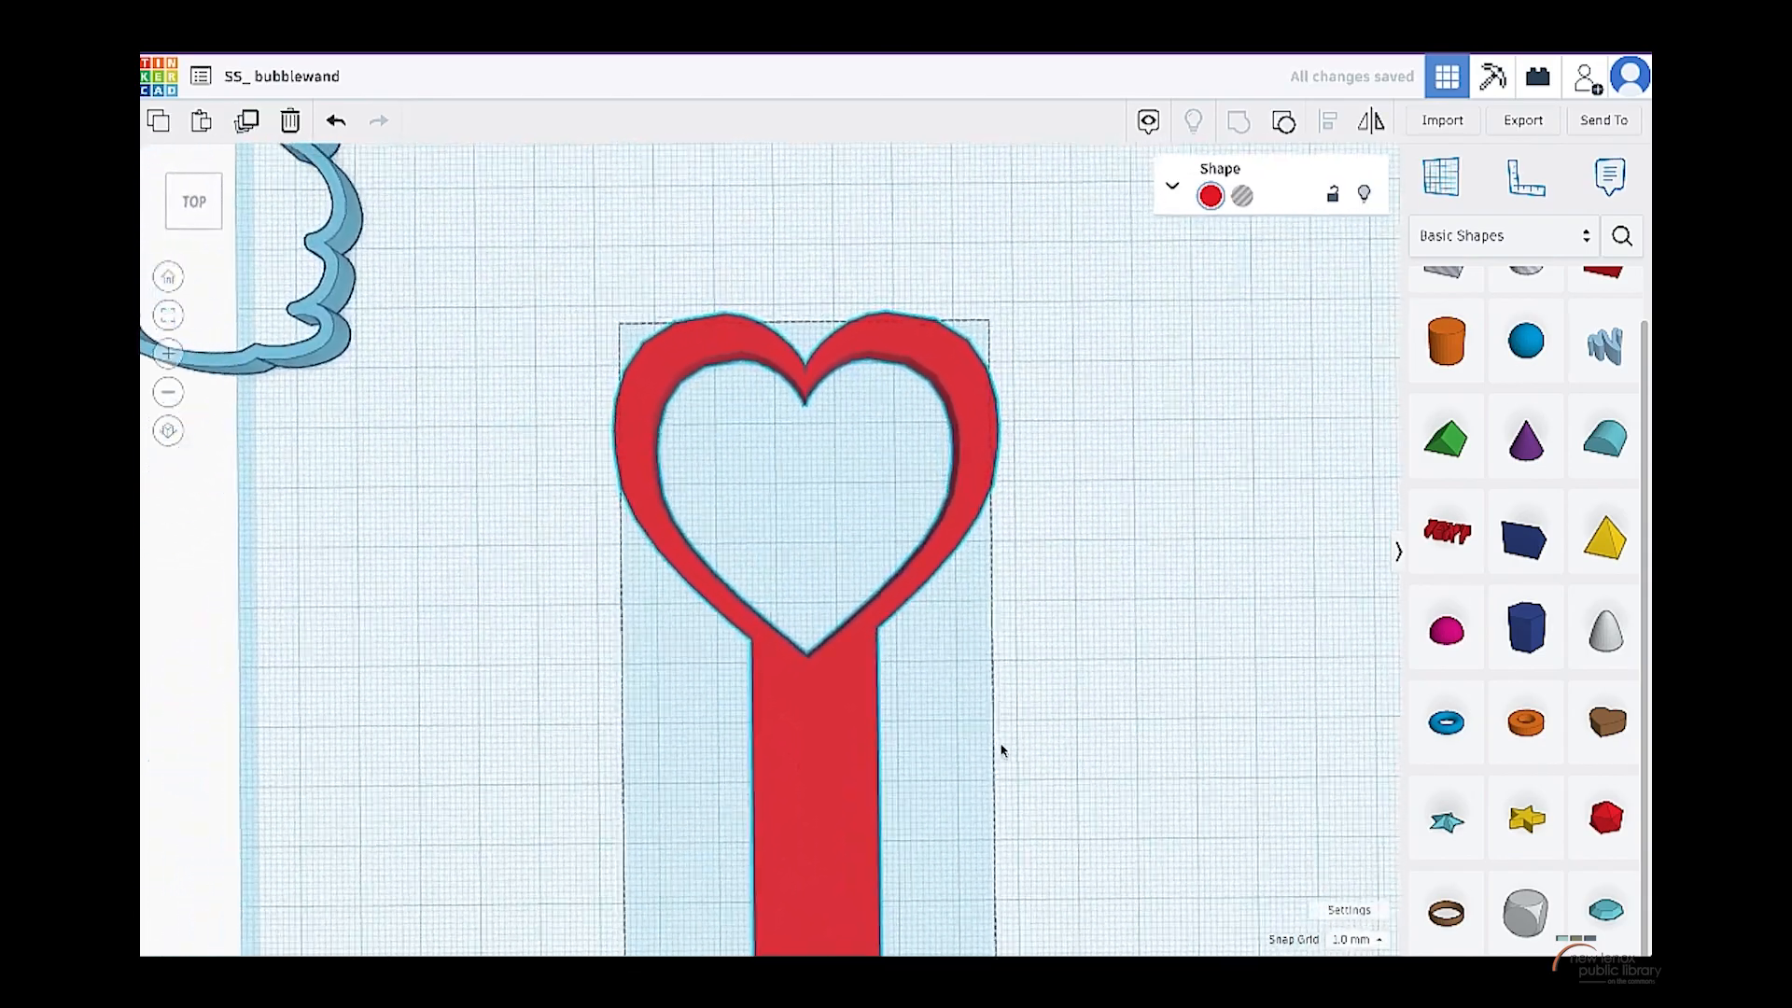
- Add a text shape over the heart wand's handle, rotate it to run lengthwise, and move it onto the handle
right_drag(393, 737, 736, 569)
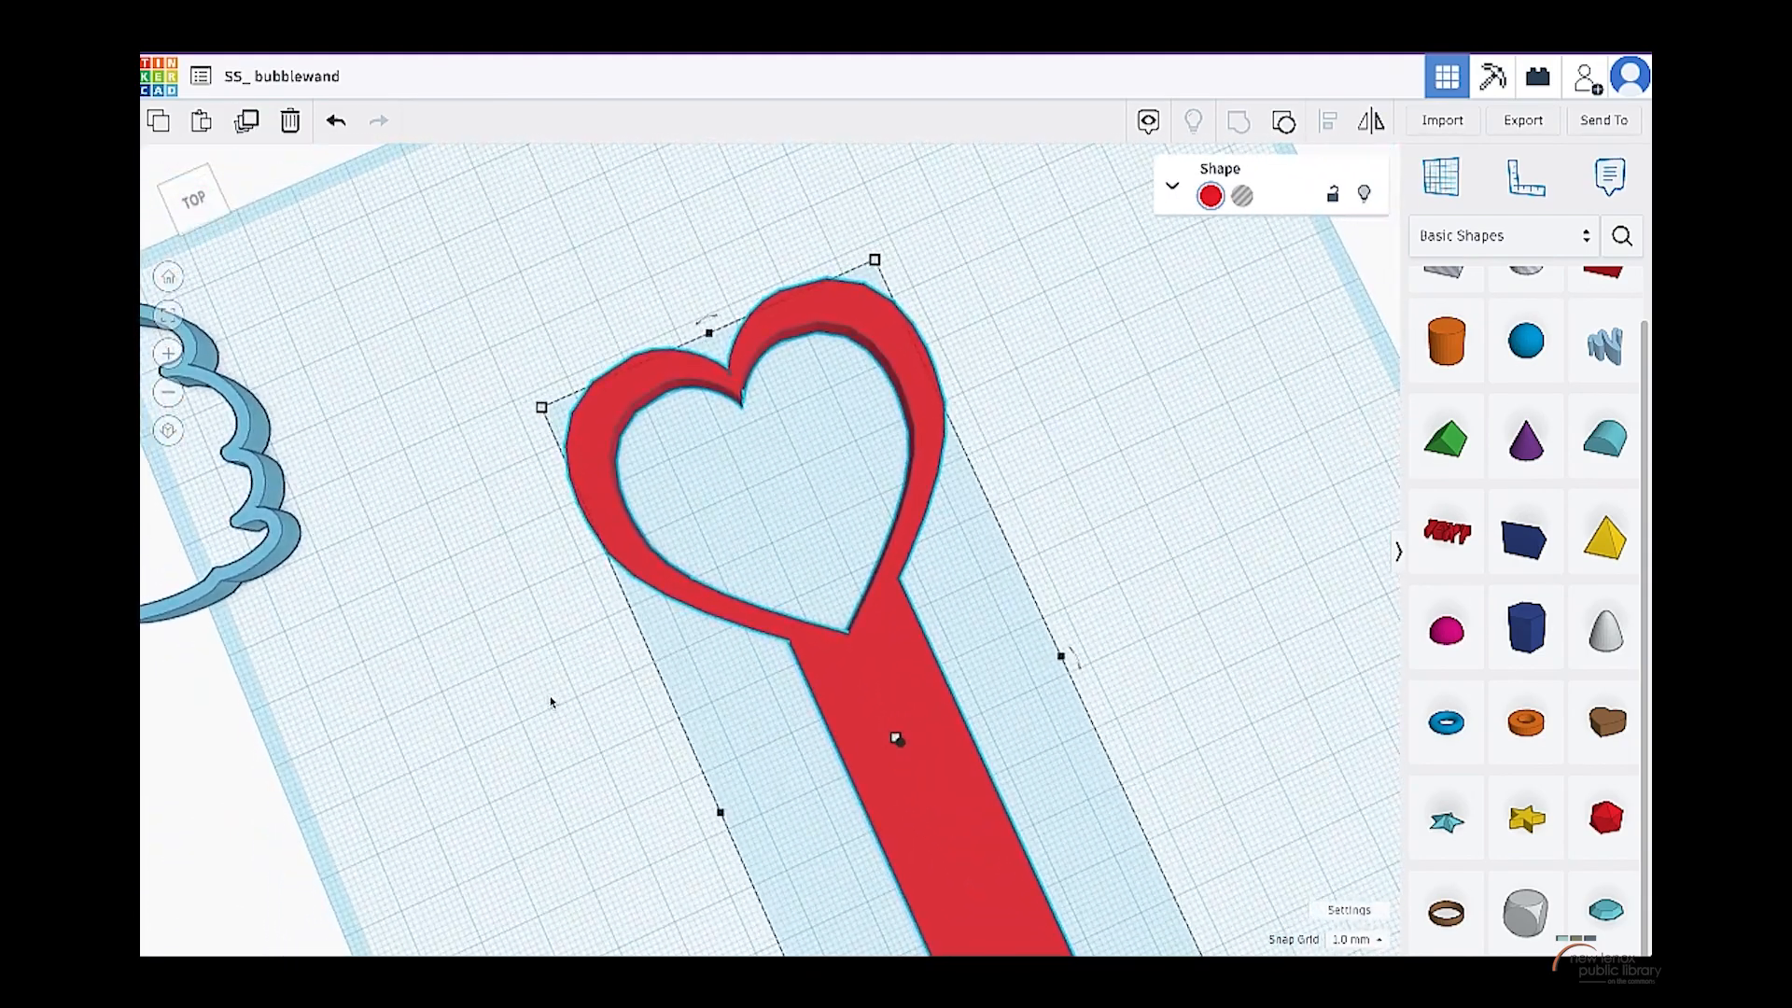
right_drag(550, 702, 1057, 566)
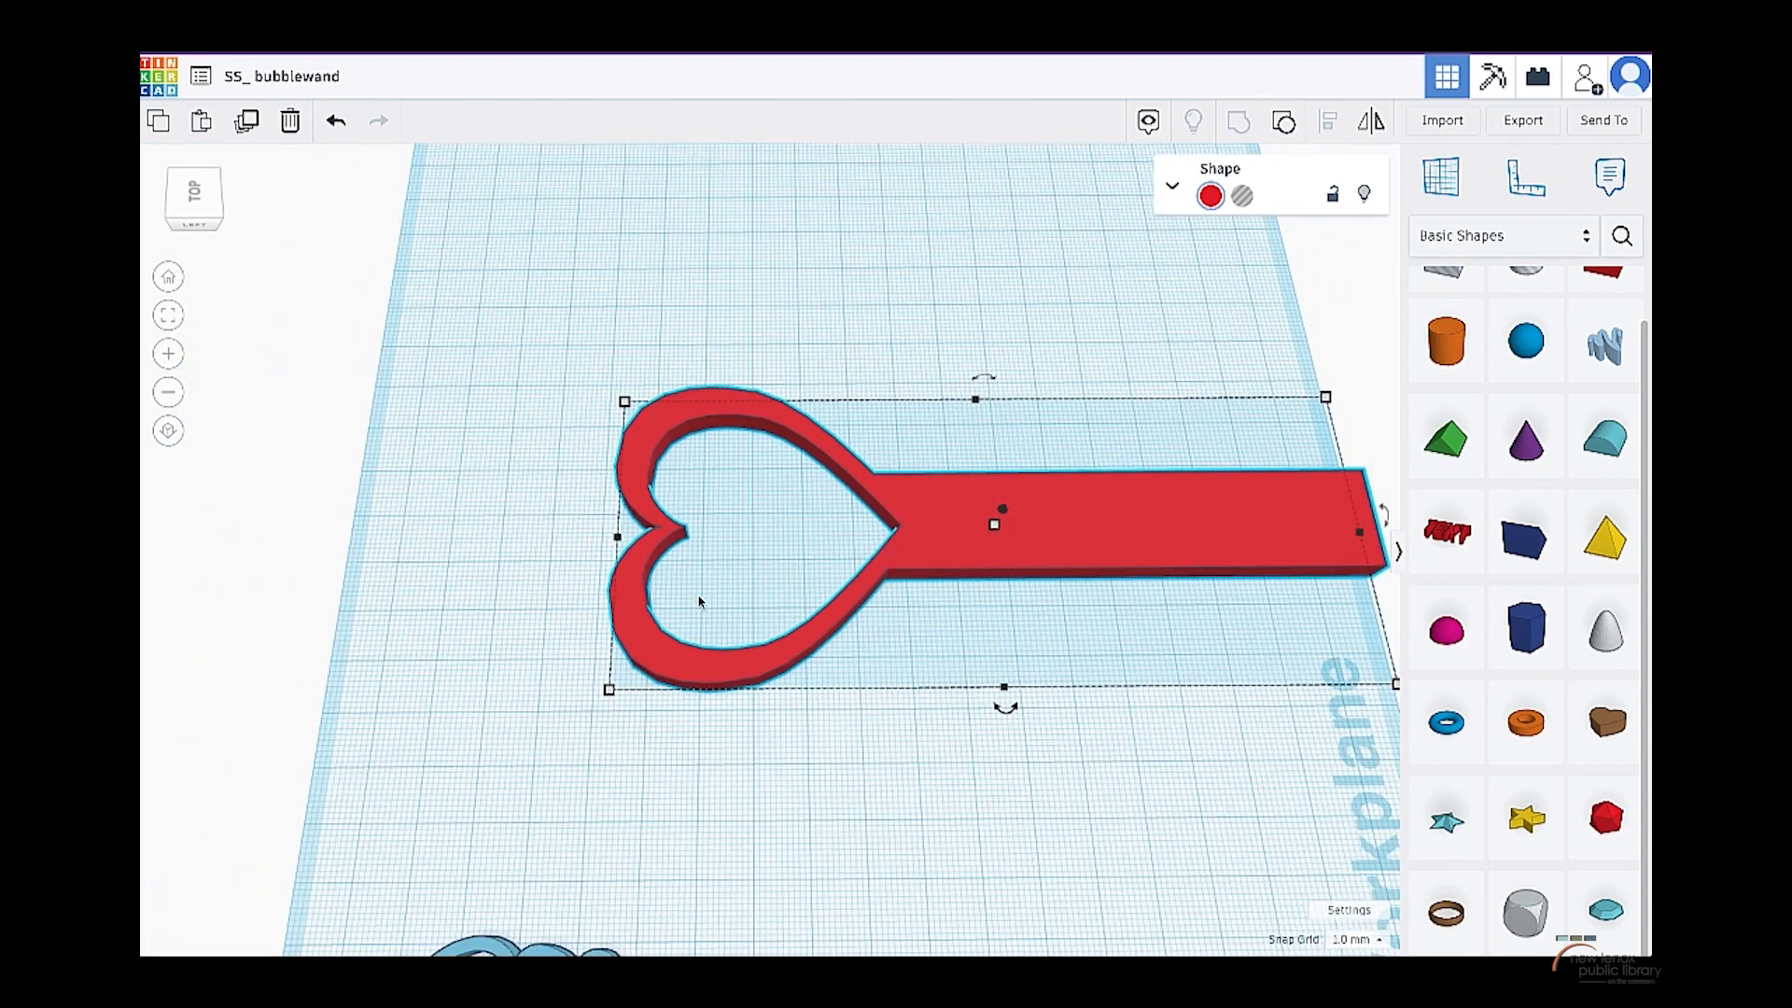
right_drag(850, 644, 552, 658)
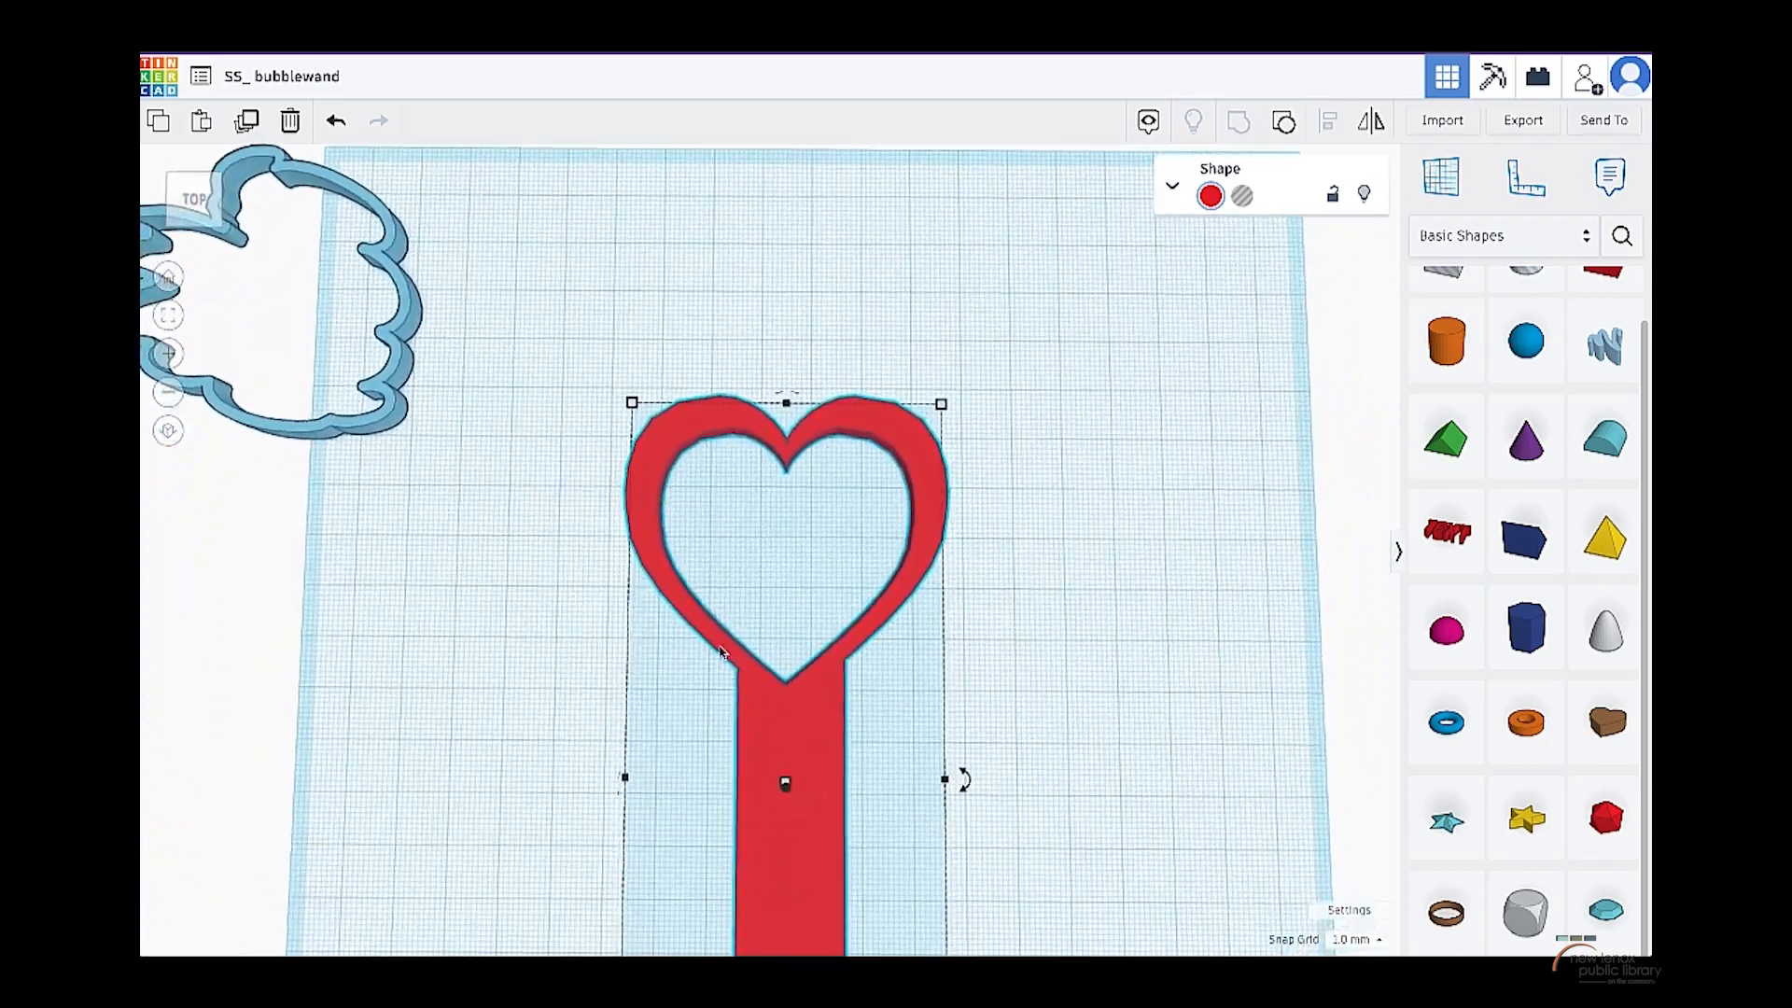
scroll(724, 647, down, 2)
right_drag(727, 673, 1143, 644)
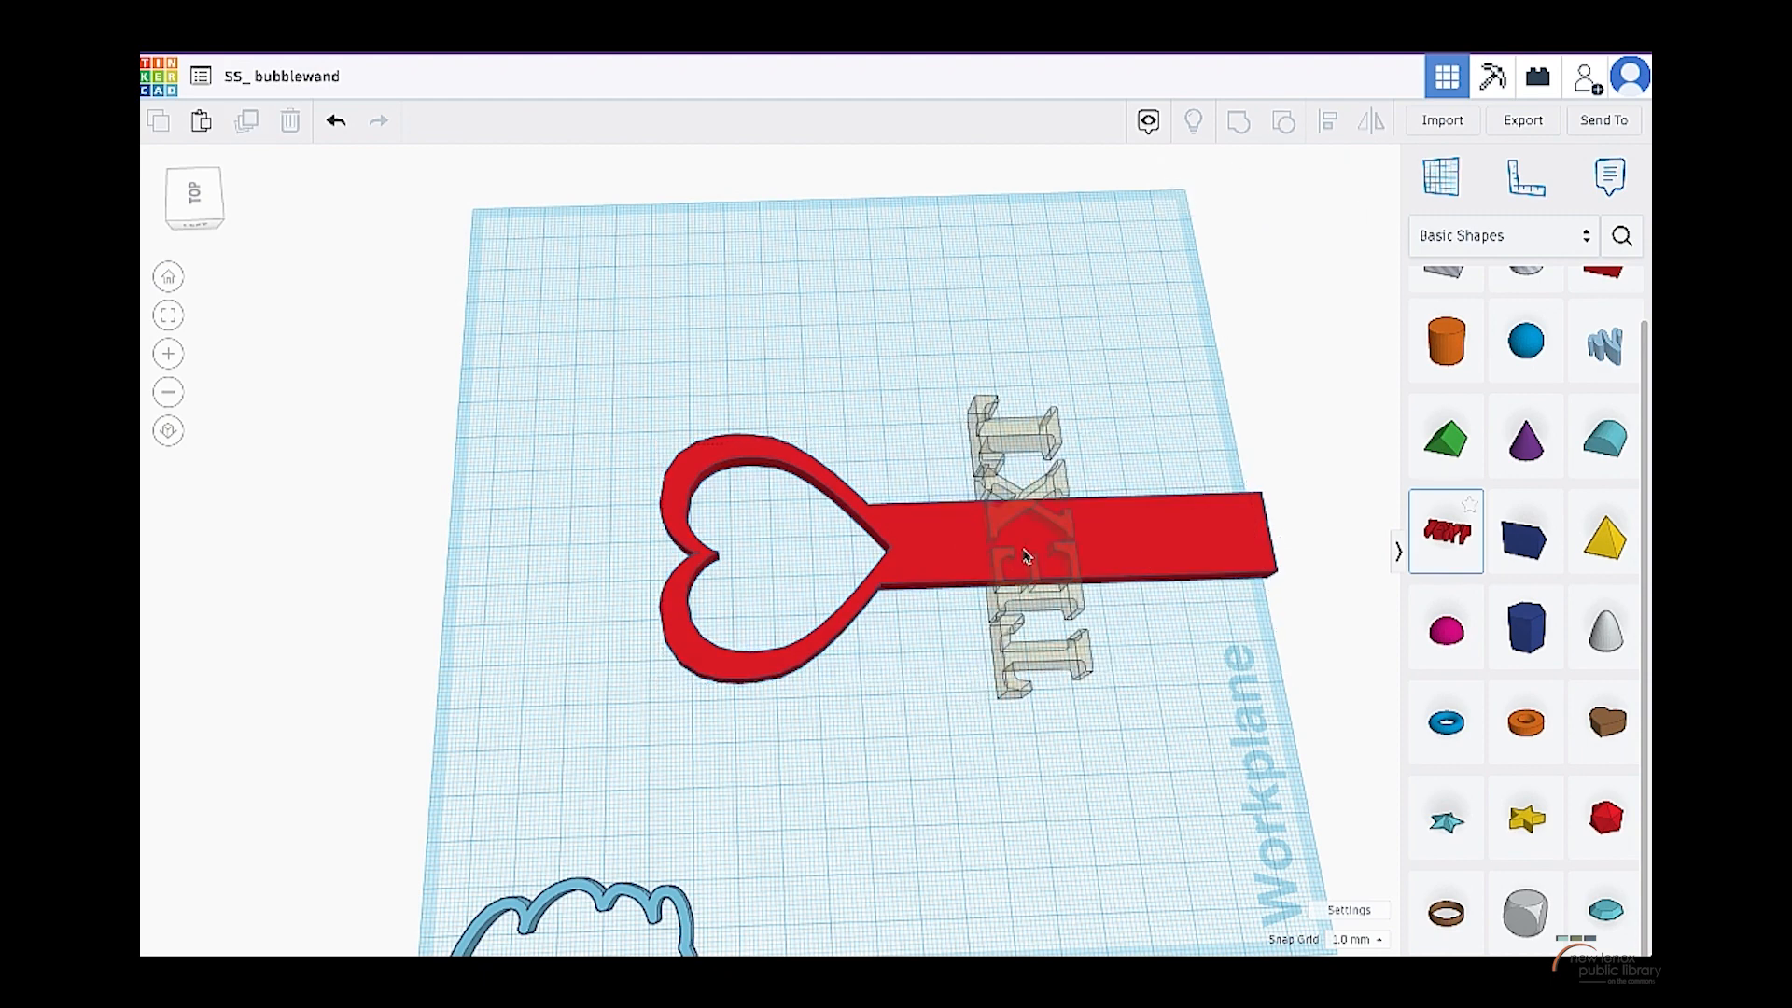
click(1057, 543)
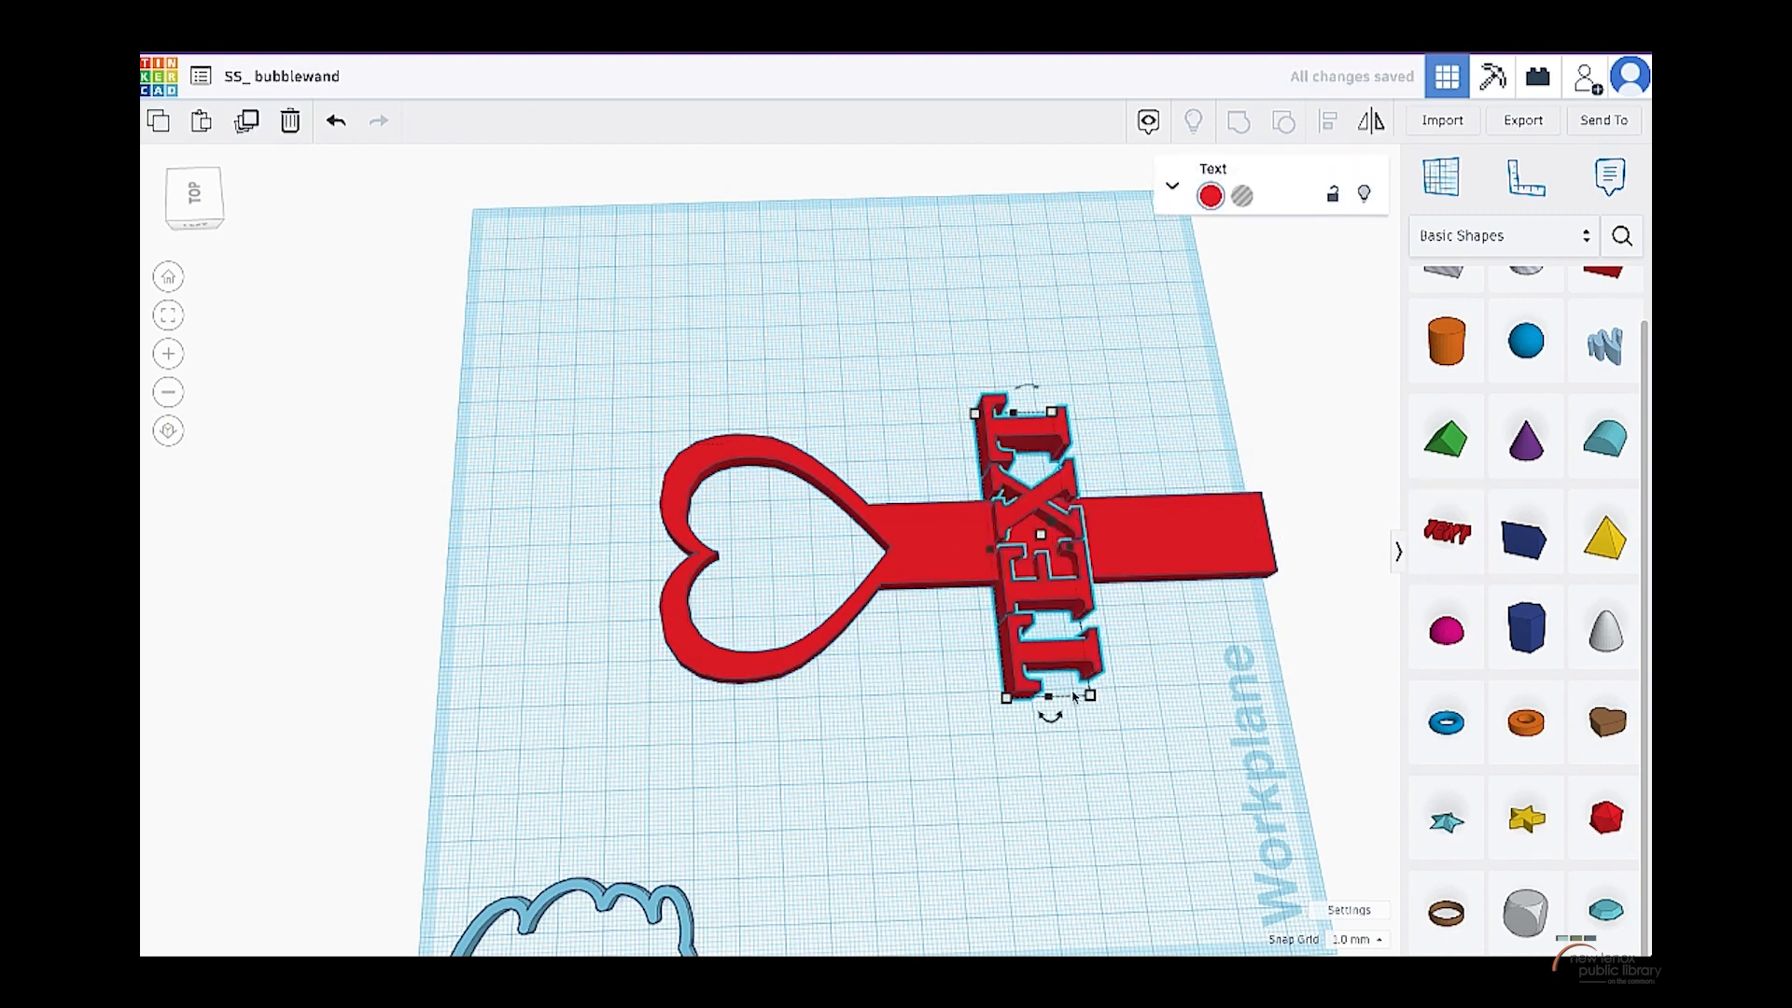
drag(1050, 714, 882, 550)
drag(1033, 565, 1052, 570)
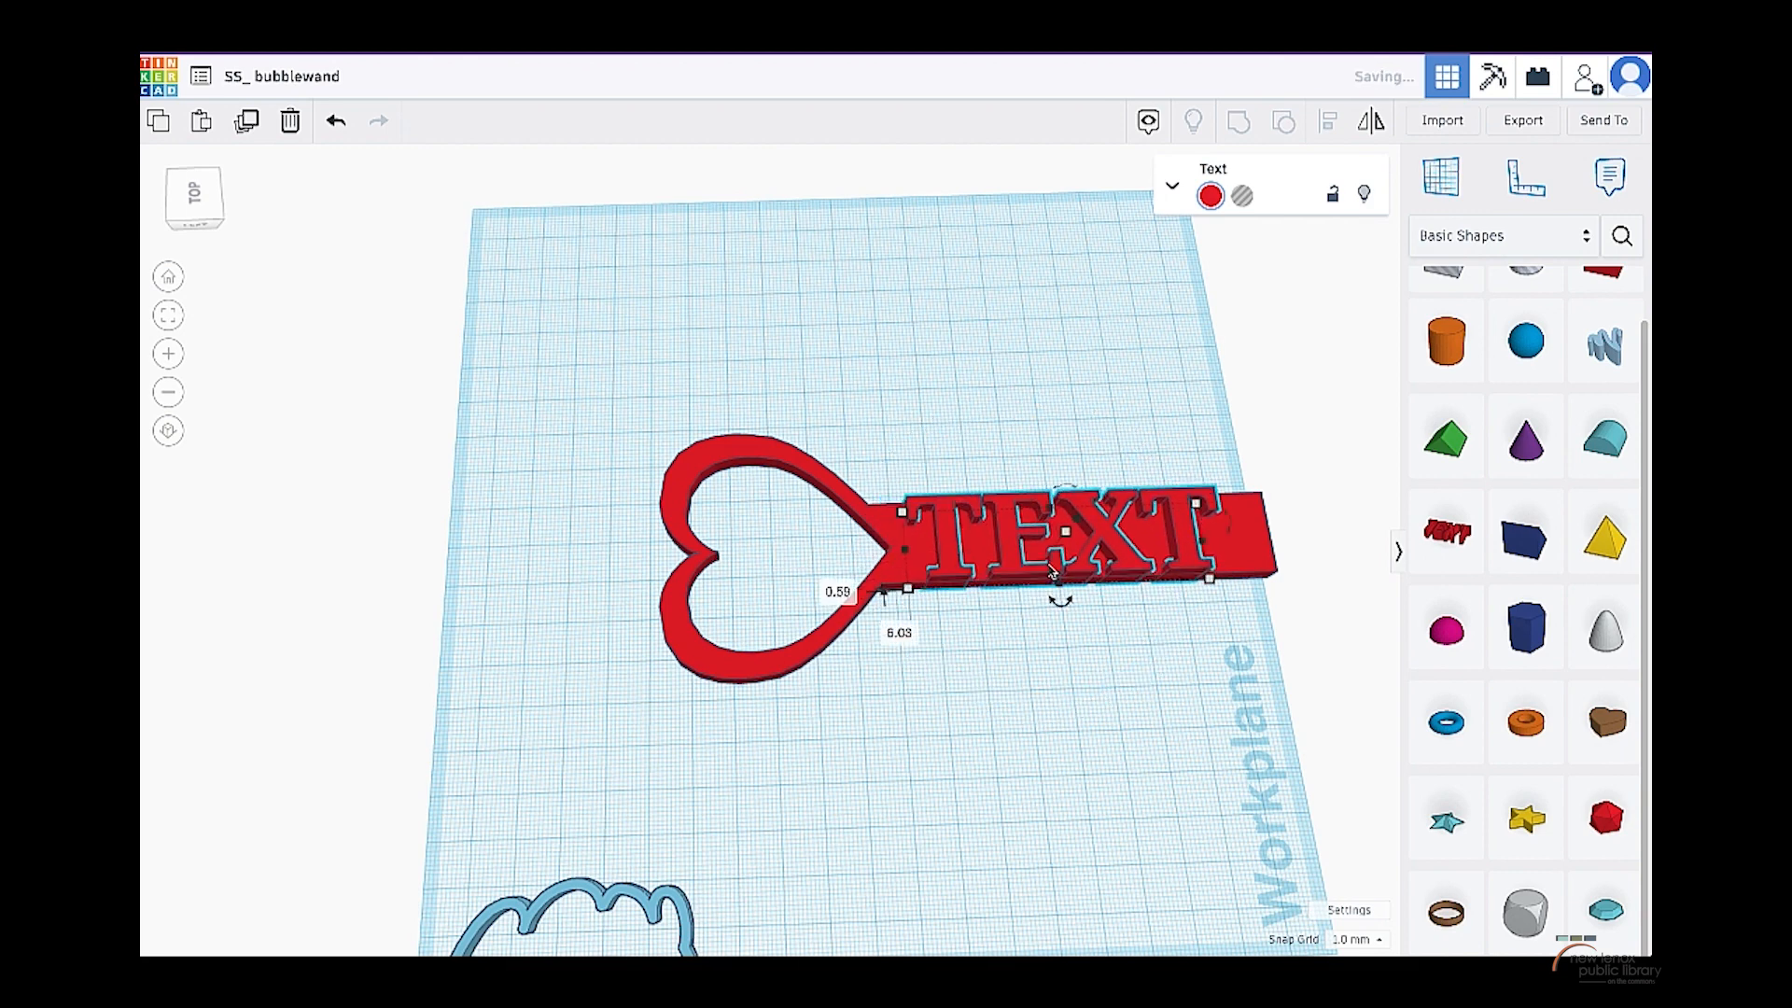
- Replace the text shape's wording with the wand owner's first name and color the lettering yellow
click(1172, 190)
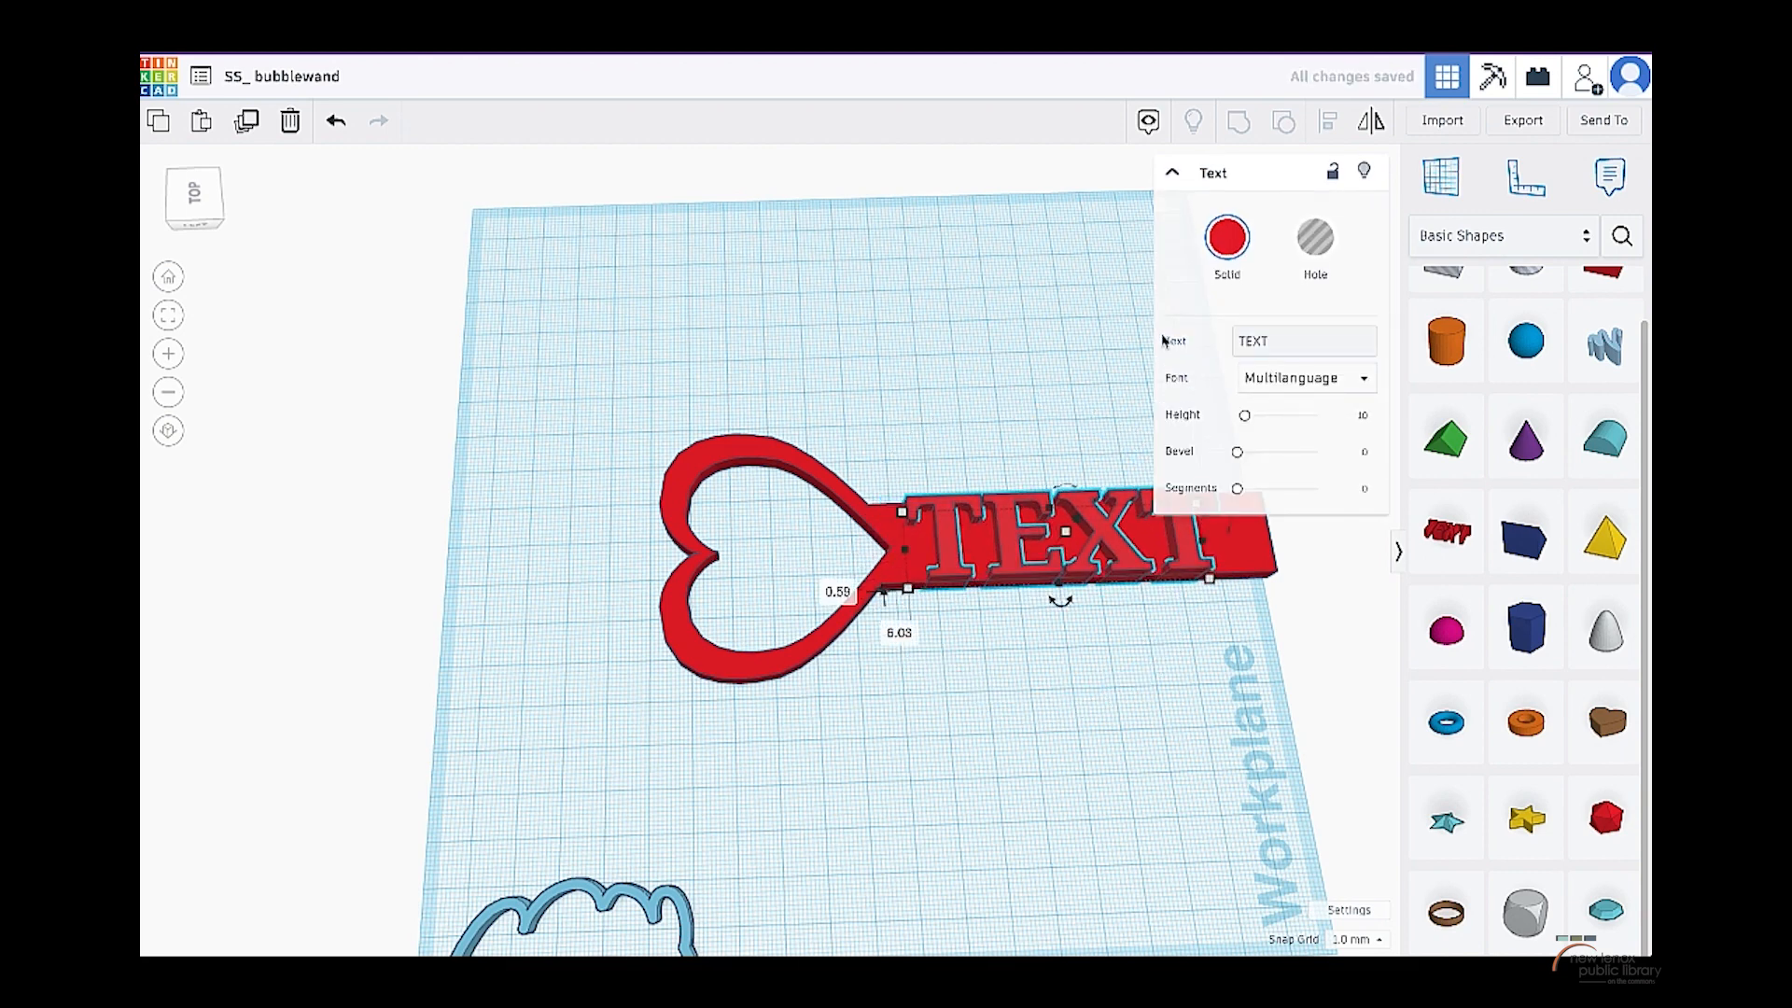
click(1255, 340)
key(BackSpace)
key(BackSpace)
key(BackSpace)
key(BackSpace)
text(Sam)
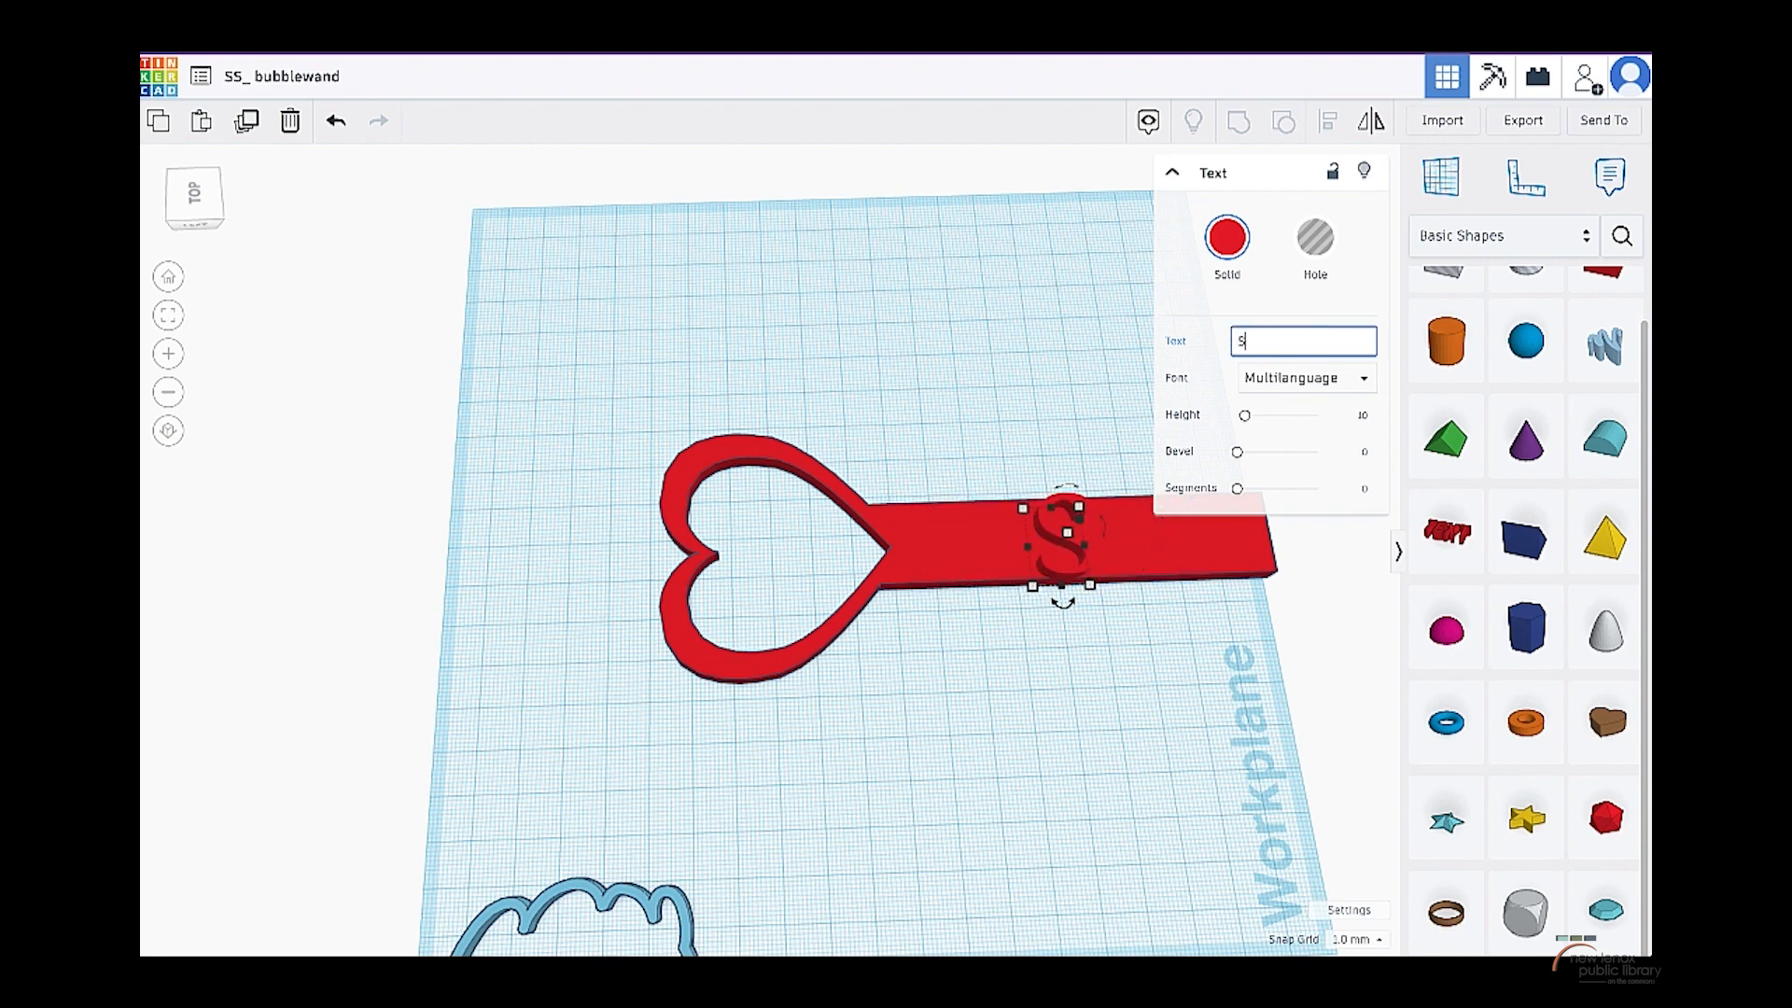
click(1226, 237)
click(1274, 406)
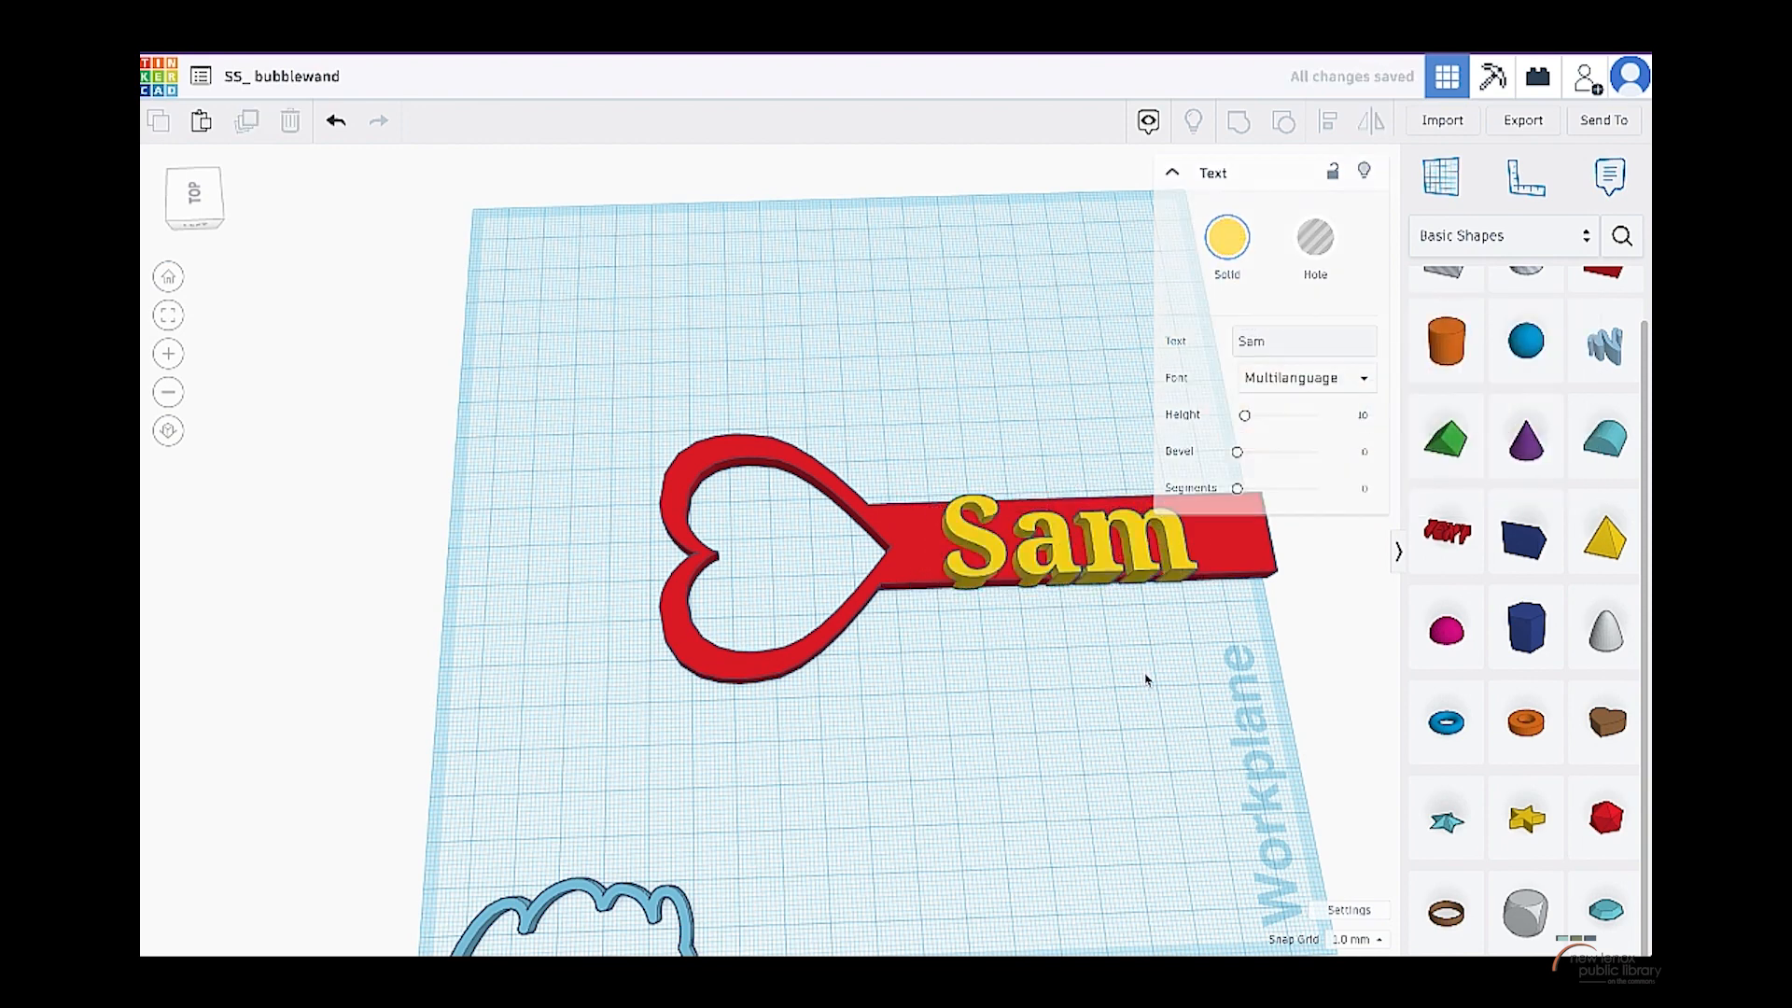
scroll(1177, 679, up, 3)
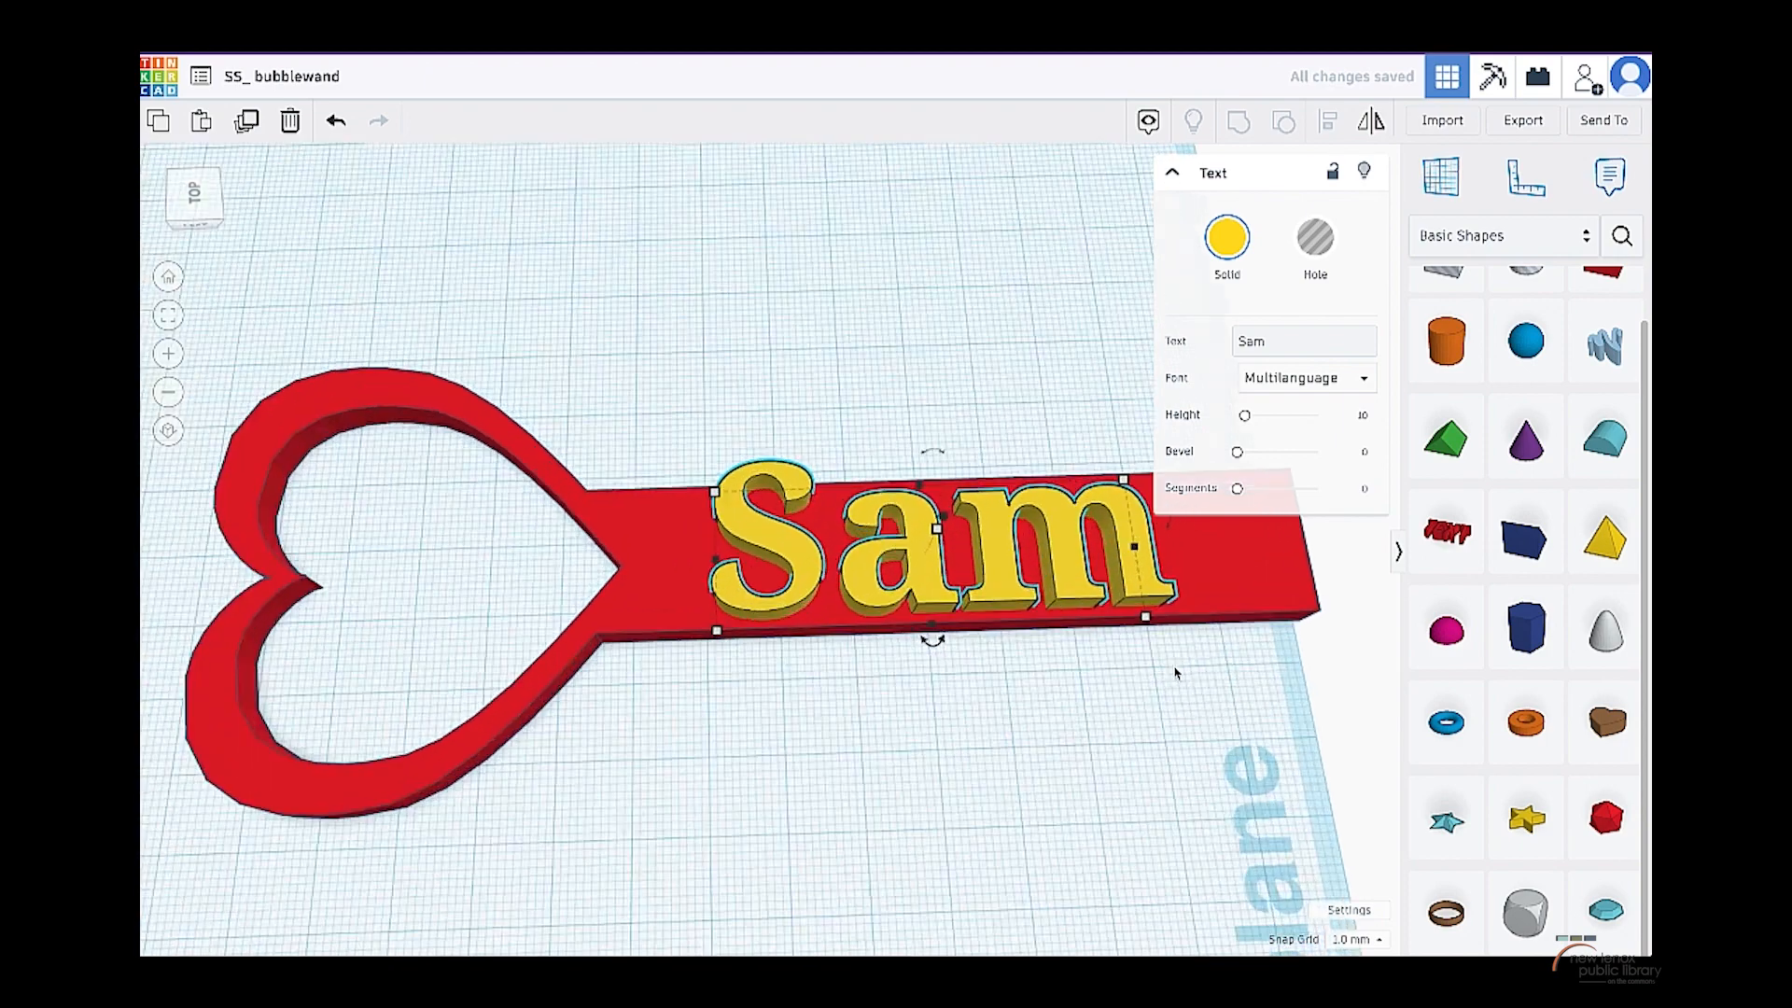
scroll(1178, 680, down, 2)
right_drag(1050, 514, 1003, 547)
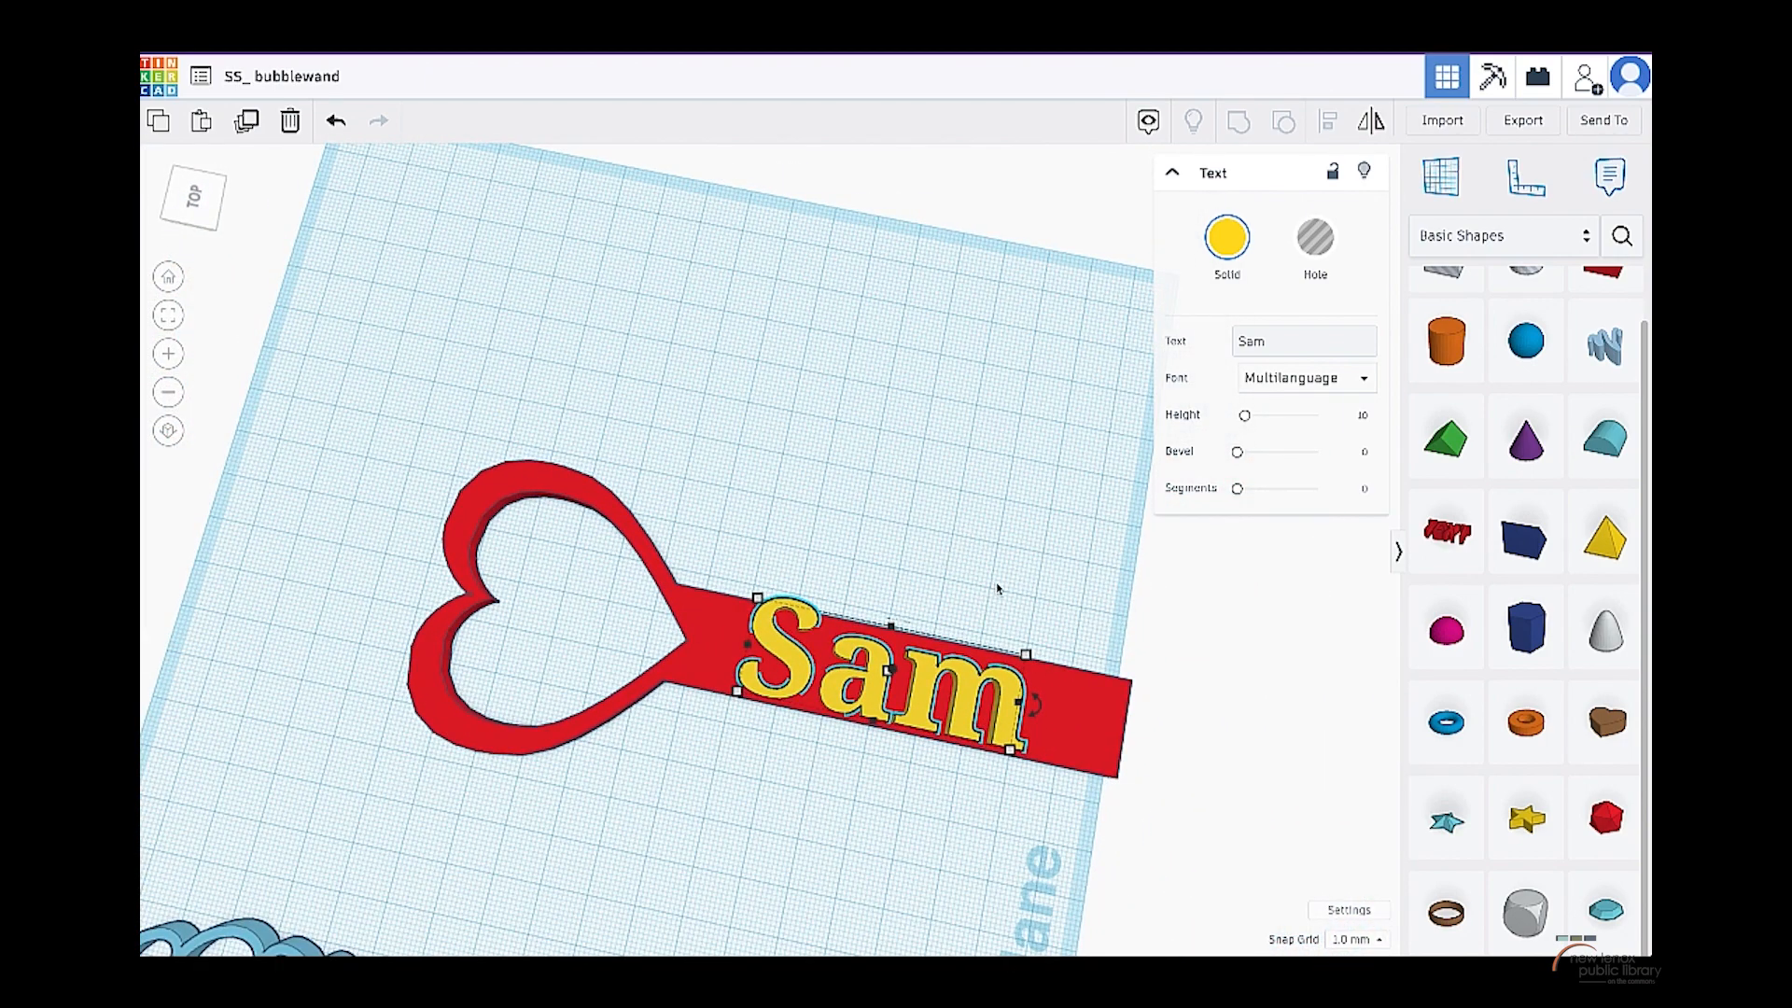
right_drag(973, 530, 677, 670)
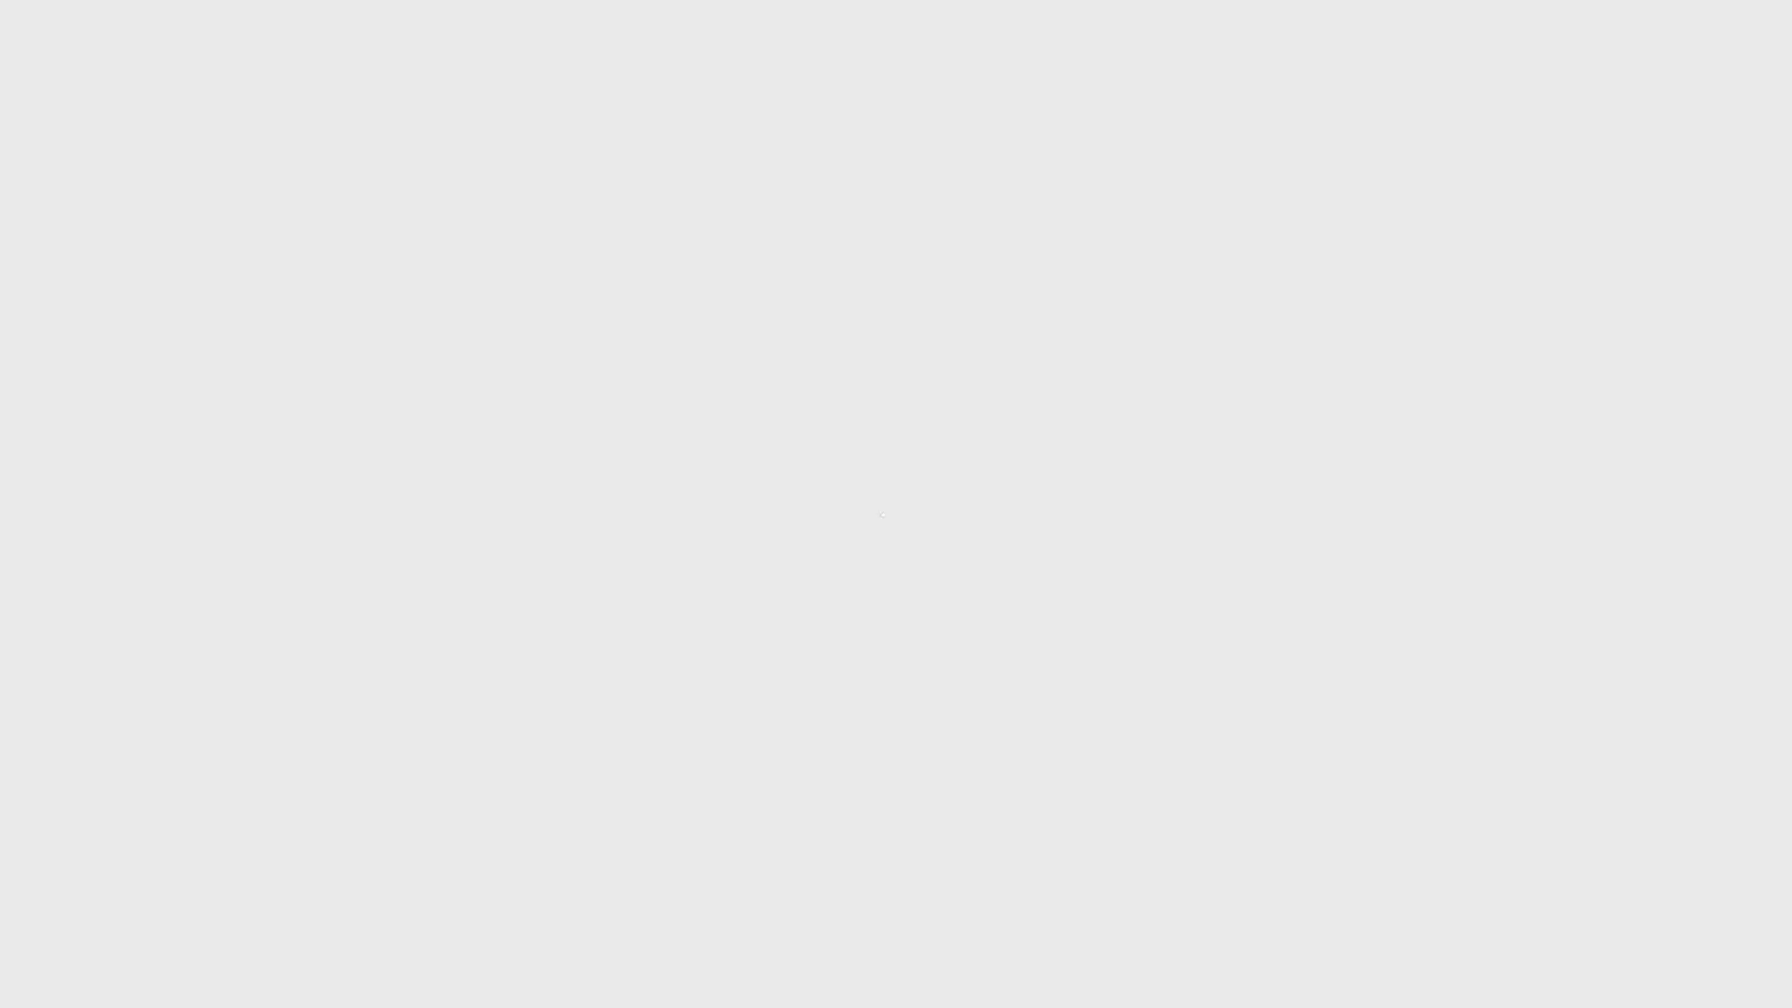